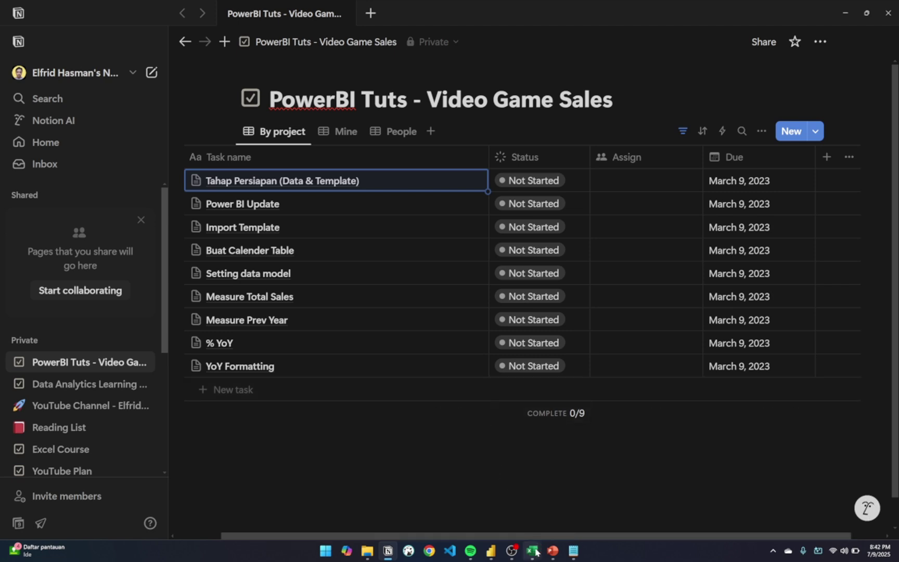
Step: Switch to the vgchartz-2024 workbook in Excel and review its release_date and total_sales columns
{"action": "mouse_move", "coordinate": [532, 551]}
{"action": "left_click", "coordinate": [562, 507]}
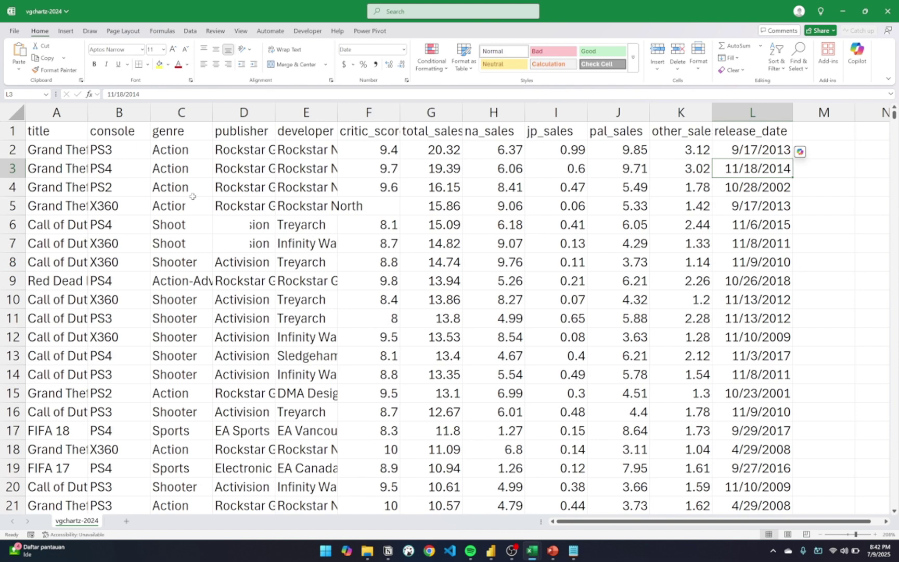
{"action": "left_click", "coordinate": [744, 127]}
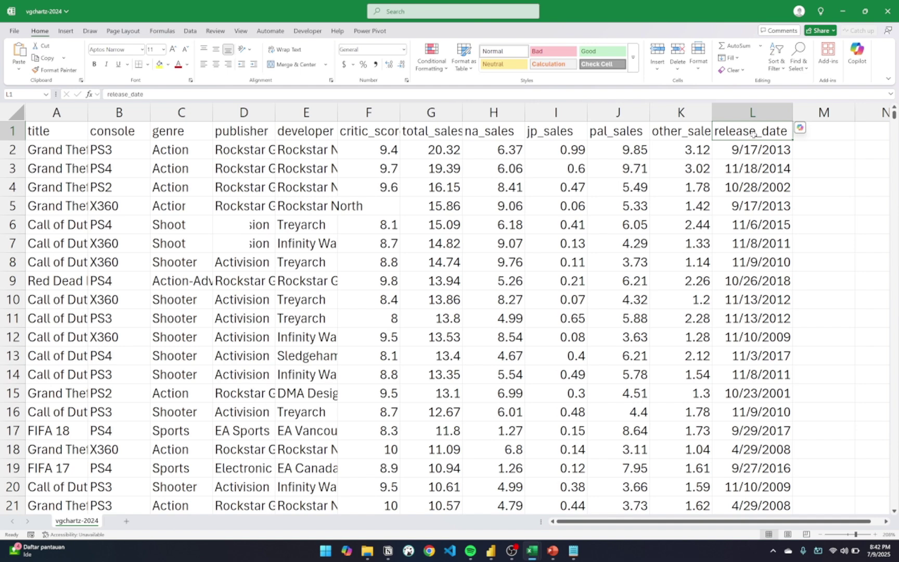
{"action": "left_click", "coordinate": [454, 115]}
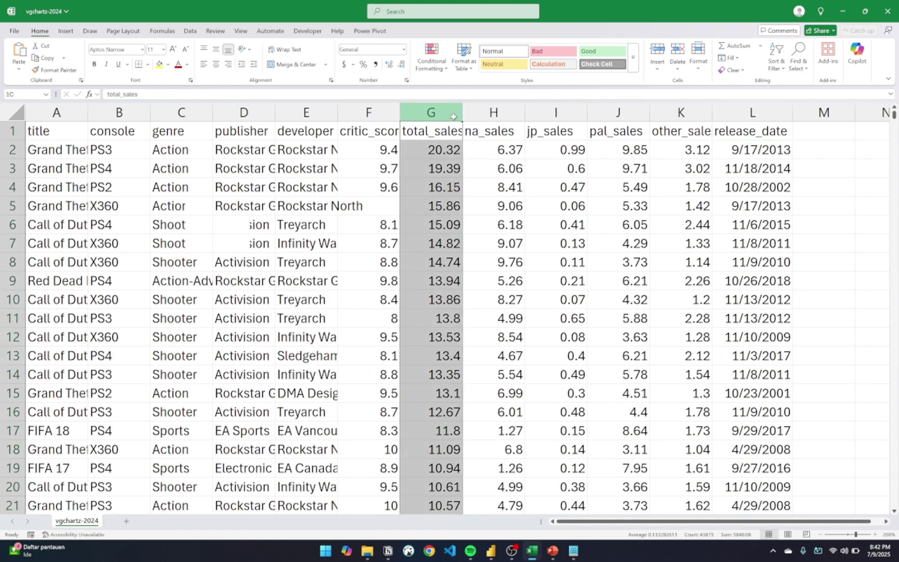
{"action": "left_click", "coordinate": [733, 137]}
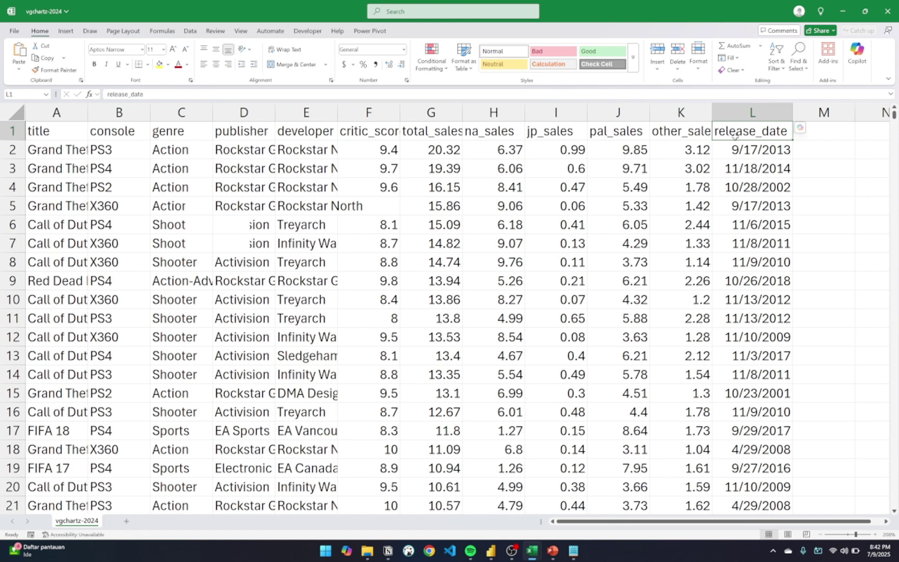
{"action": "left_click", "coordinate": [570, 250]}
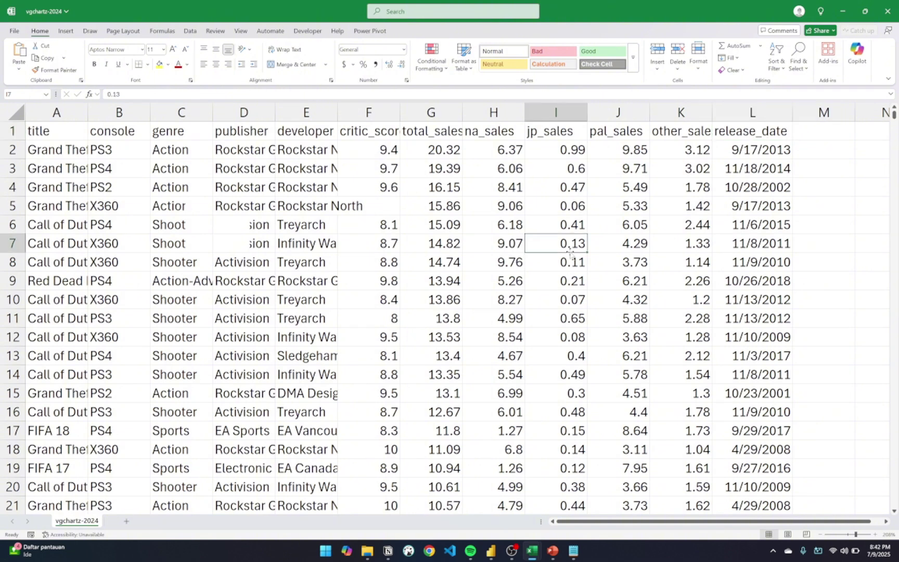
Step: Switch to the vg_data_dictionary workbook and fit the Description column's width to its text
{"action": "mouse_move", "coordinate": [532, 553]}
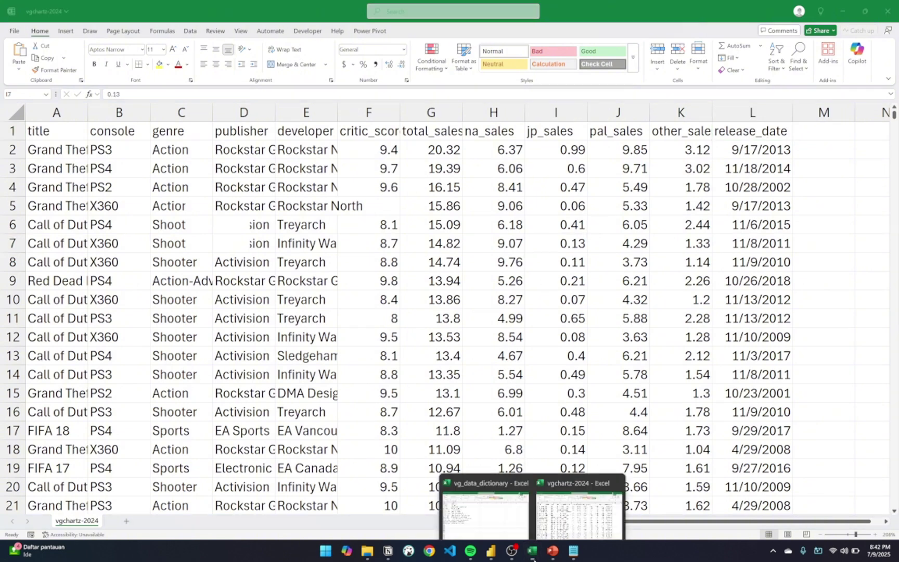
{"action": "left_click", "coordinate": [484, 495]}
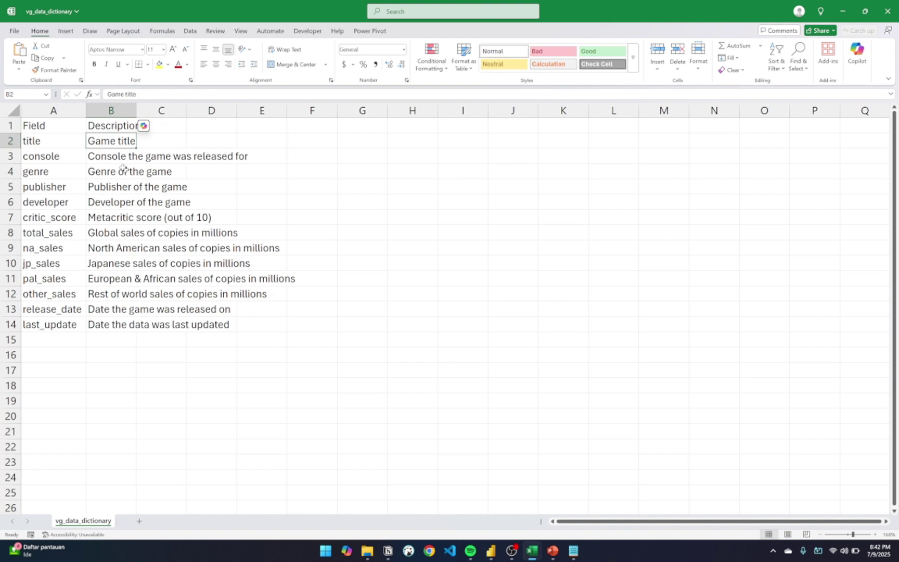
{"action": "left_click", "coordinate": [73, 111]}
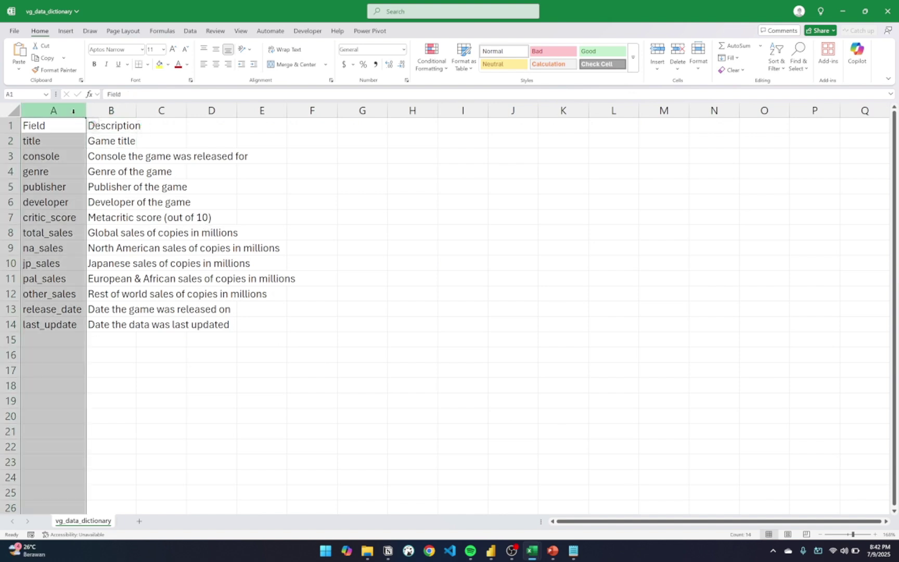
{"action": "left_click", "coordinate": [92, 126]}
{"action": "left_click", "coordinate": [53, 156]}
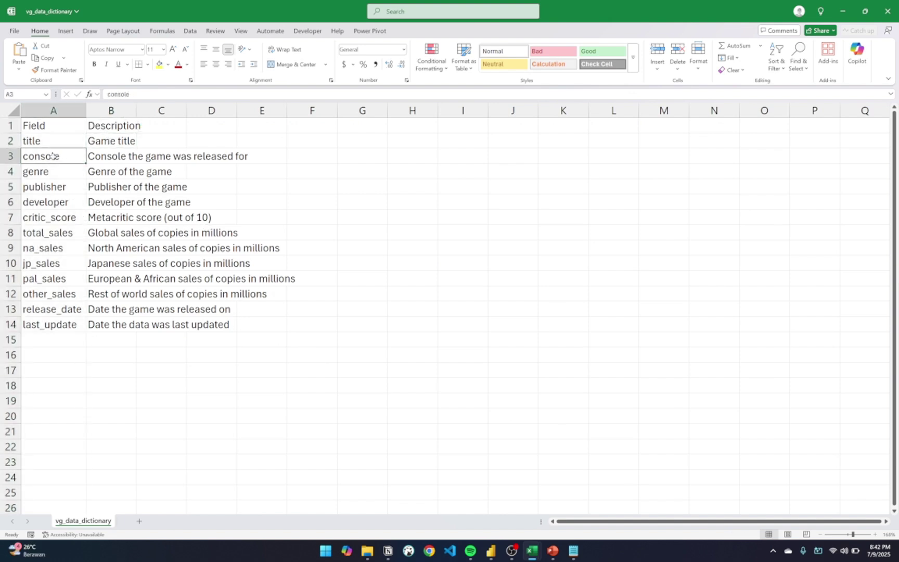
{"action": "left_click", "coordinate": [94, 158]}
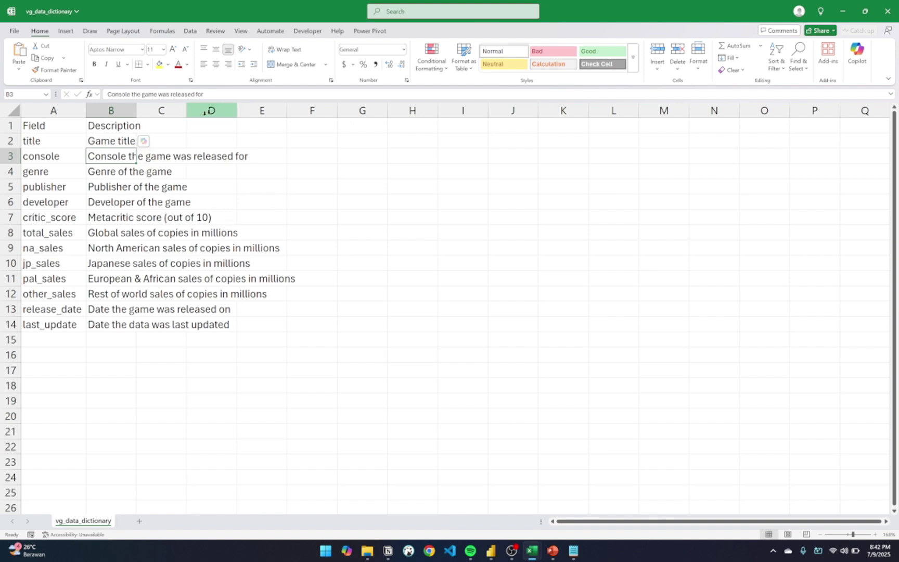
{"action": "double_click", "coordinate": [137, 109]}
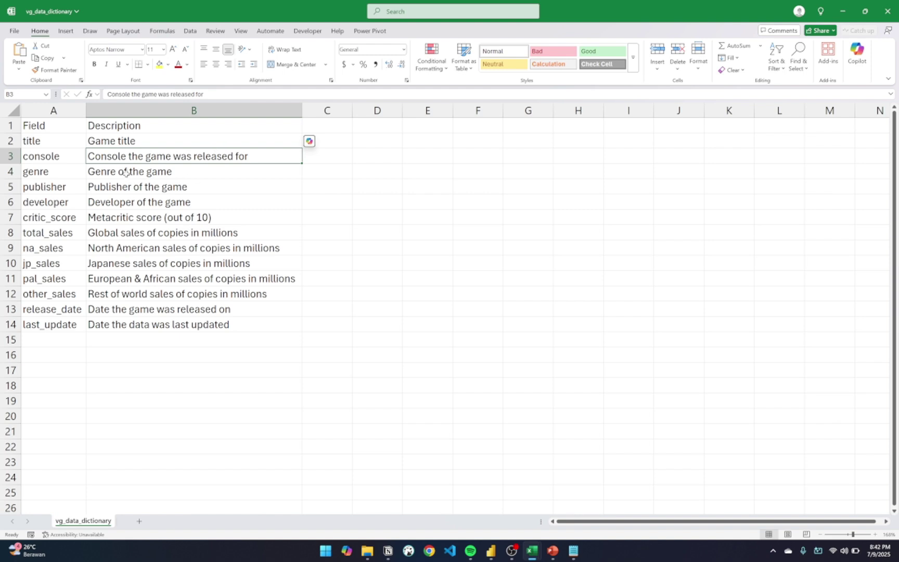
Step: Review the field descriptions in the data dictionary from genre through last_update
{"action": "left_click", "coordinate": [48, 173]}
{"action": "left_click", "coordinate": [118, 175]}
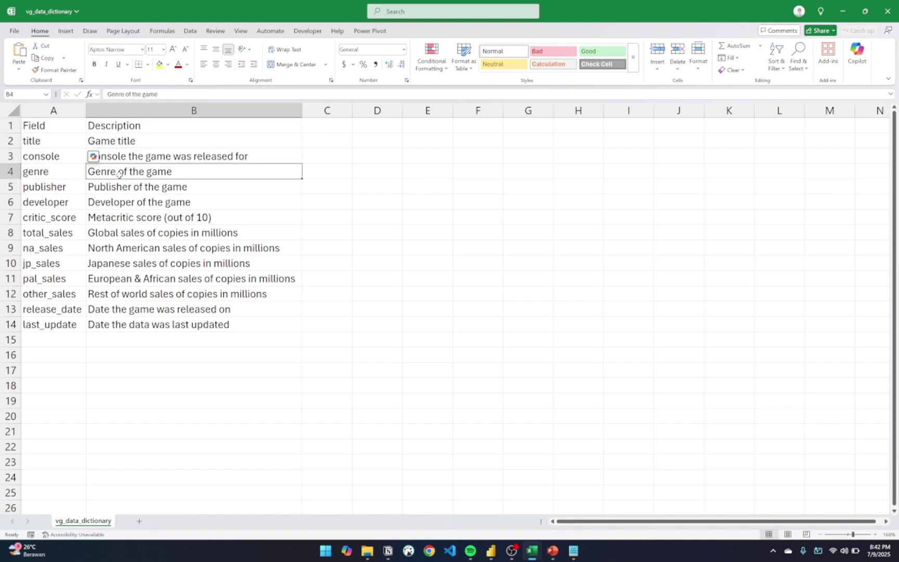
{"action": "left_click", "coordinate": [112, 193]}
{"action": "left_click", "coordinate": [114, 223]}
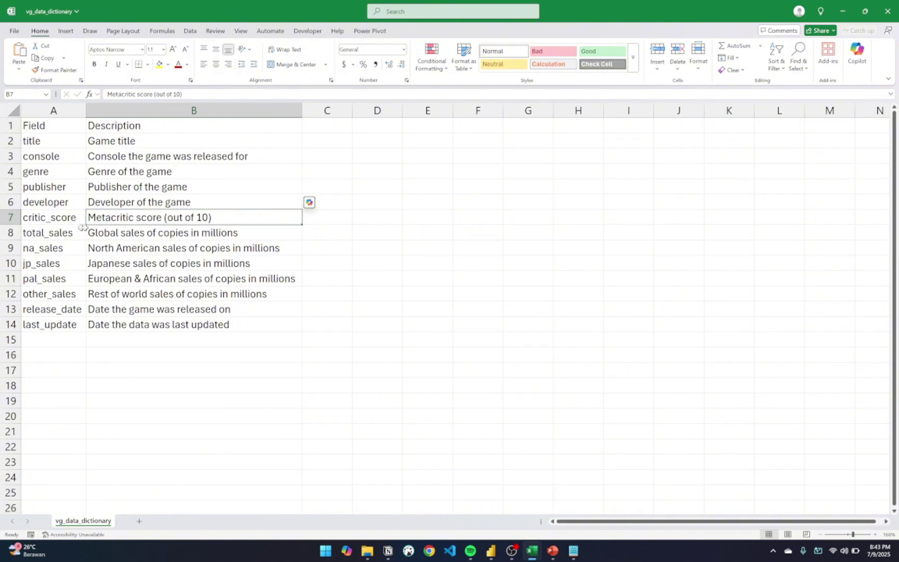
{"action": "scroll", "coordinate": [148, 257], "scroll_direction": "down", "scroll_amount": 1}
{"action": "scroll", "coordinate": [149, 260], "scroll_direction": "up", "scroll_amount": 1}
{"action": "left_click", "coordinate": [262, 326]}
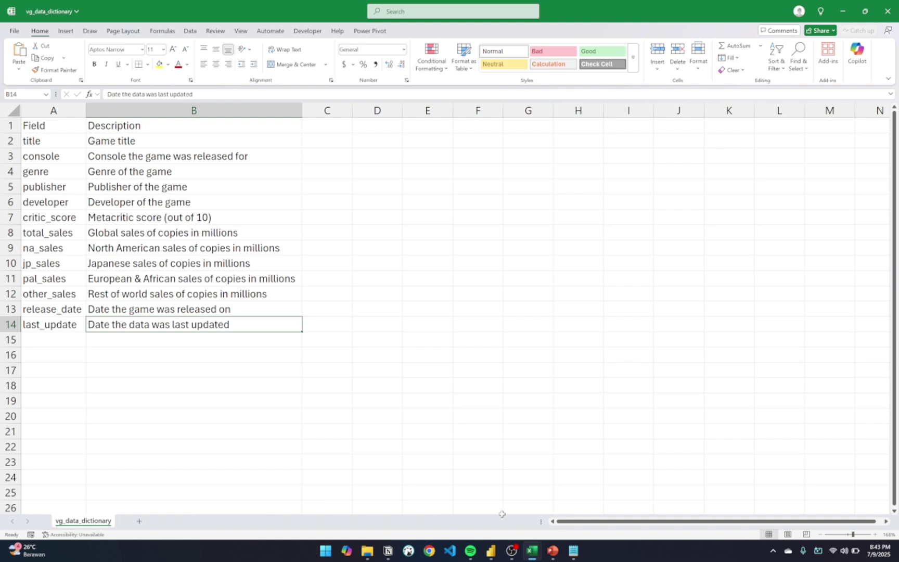
Step: Switch to Notion and set the status of the task "Tahap Persiapan (Data & Template)" to Done
{"action": "left_click", "coordinate": [388, 550]}
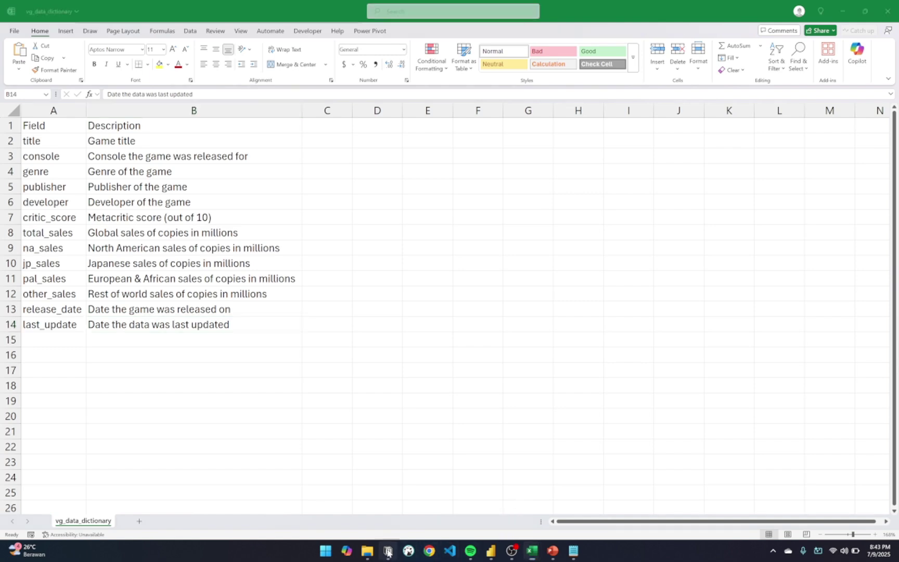
{"action": "left_click", "coordinate": [526, 179]}
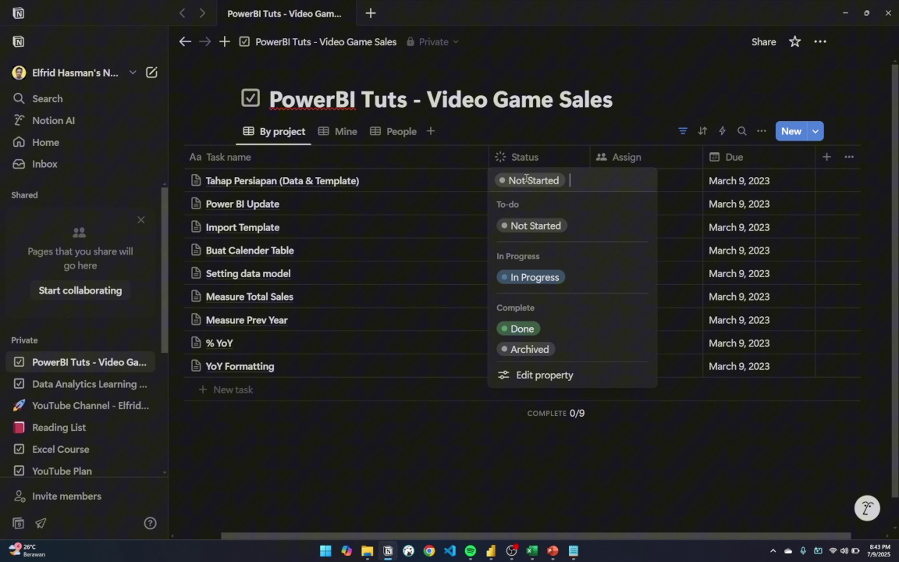
{"action": "left_click", "coordinate": [520, 329]}
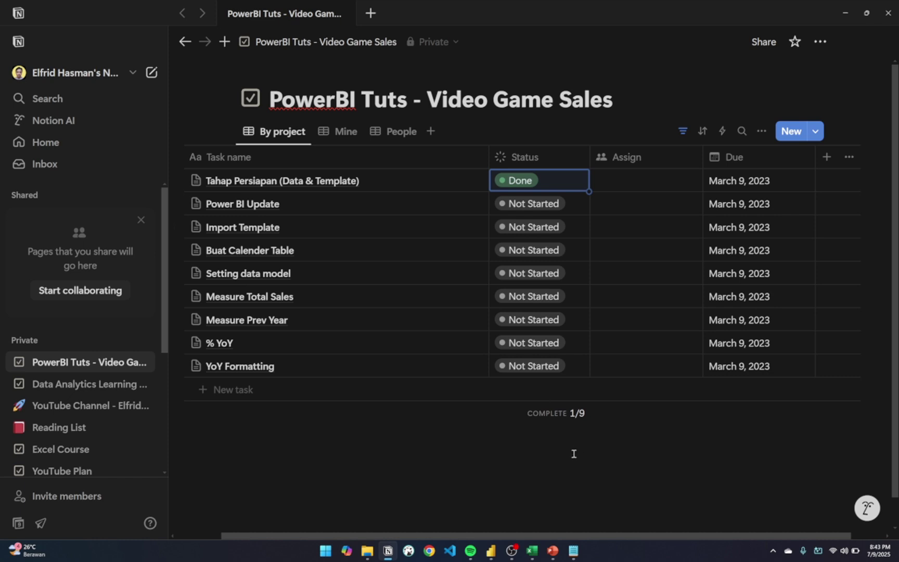
Step: Switch to Power BI Desktop and create a new blank report
{"action": "left_click", "coordinate": [491, 551]}
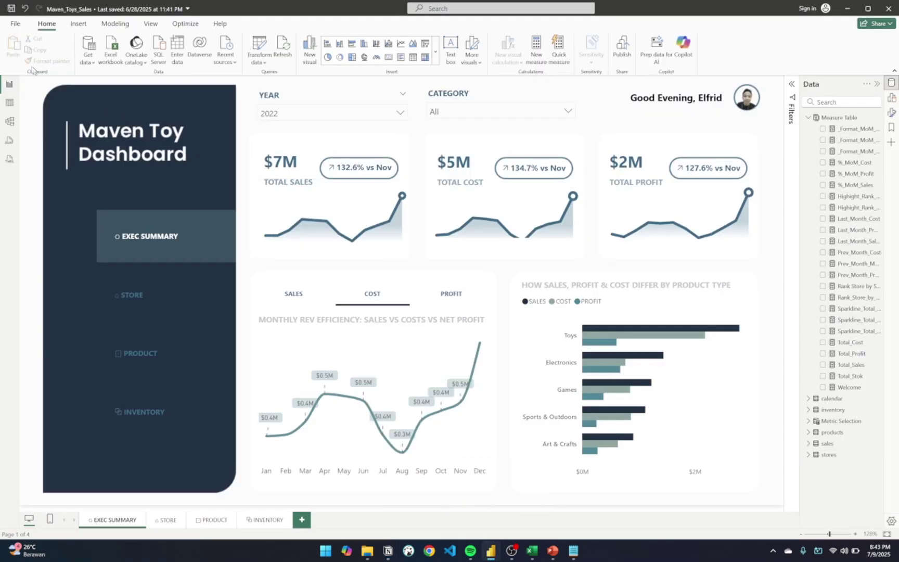
{"action": "left_click", "coordinate": [15, 23]}
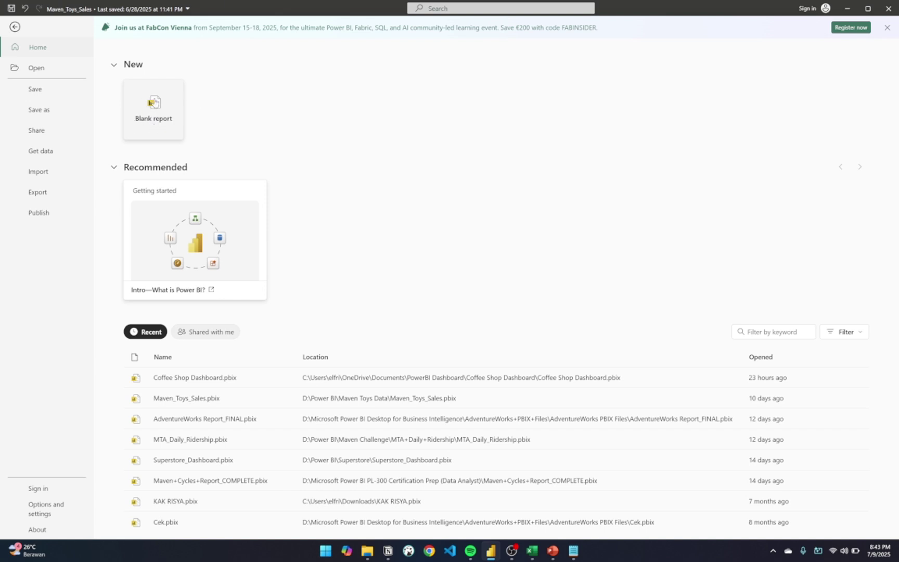
{"action": "left_click", "coordinate": [157, 104]}
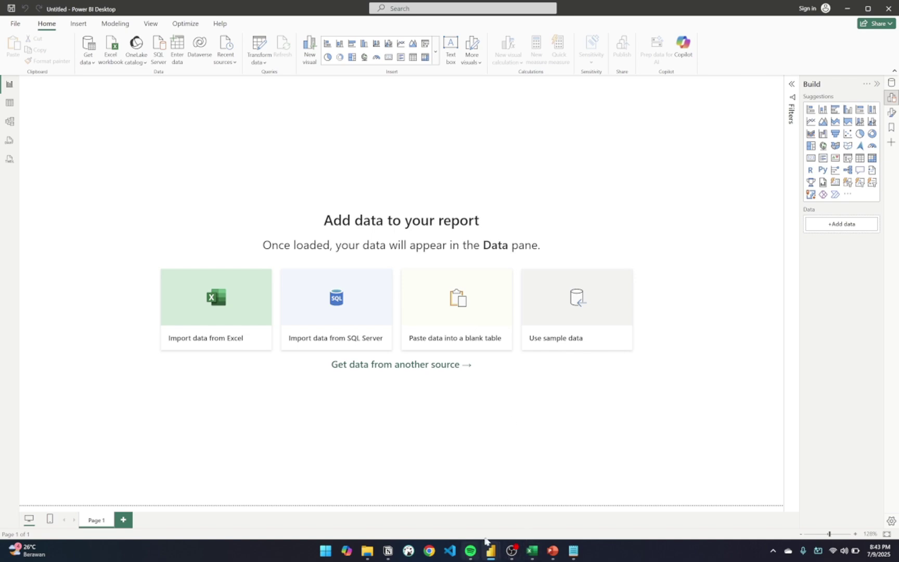
Step: Check the Notion task list and open the global Preview features options in Power BI Desktop
{"action": "left_click", "coordinate": [387, 551]}
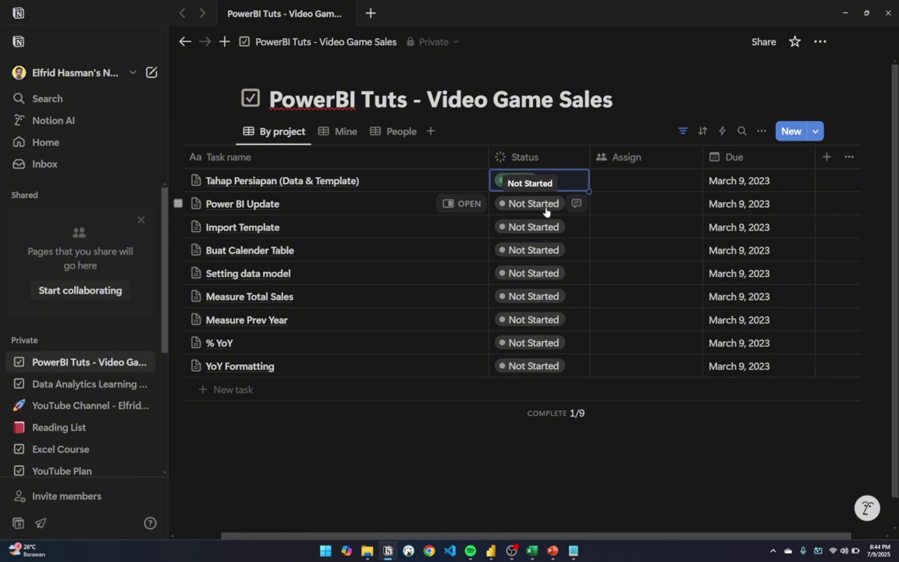
{"action": "key", "text": "alt+Tab"}
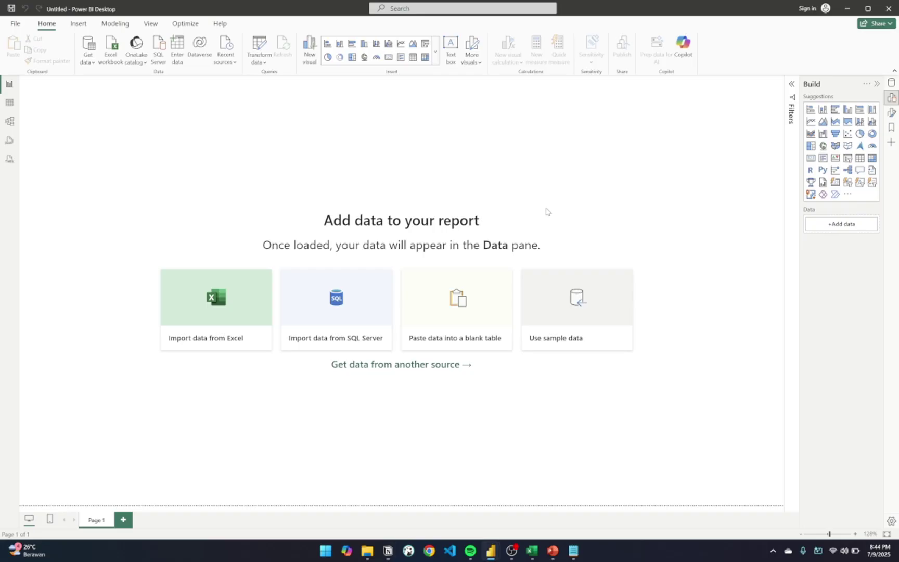
{"action": "left_click", "coordinate": [15, 25]}
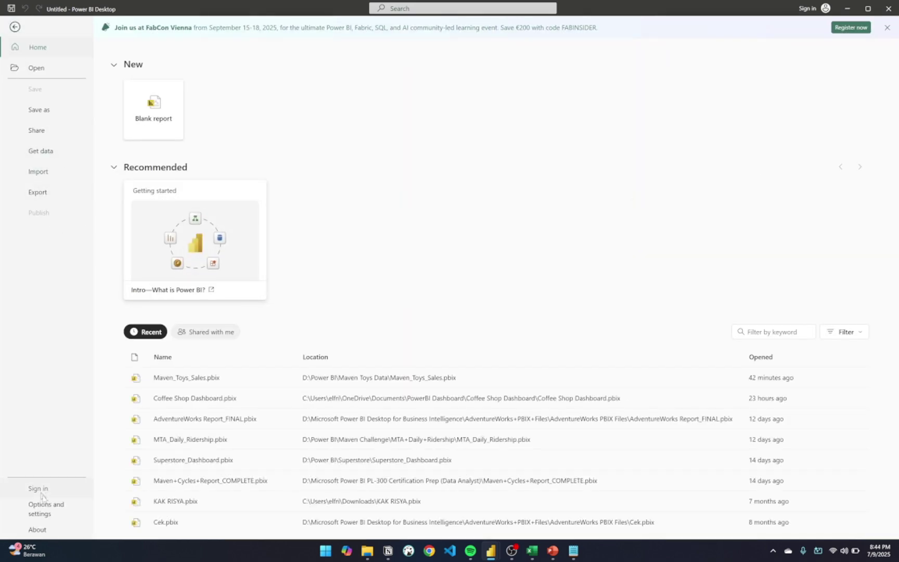
{"action": "left_click", "coordinate": [63, 512]}
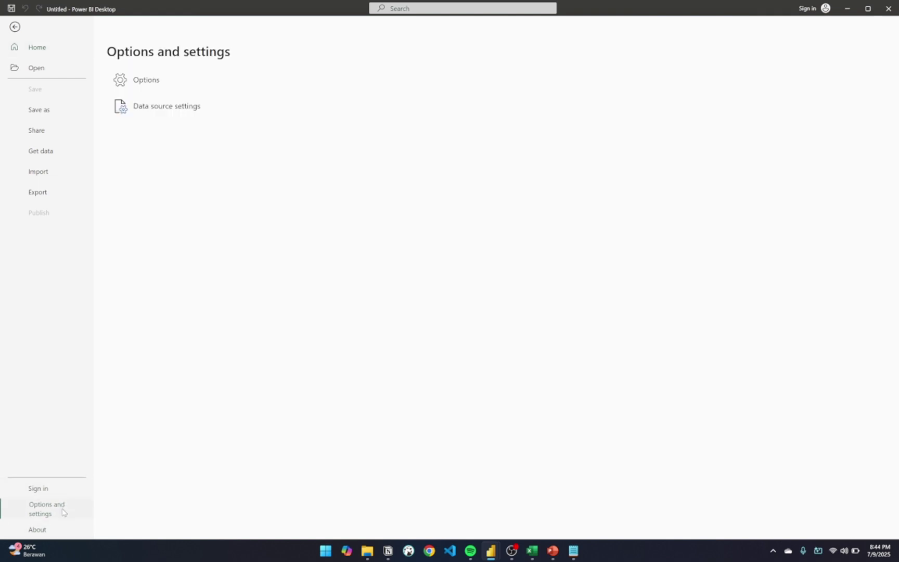
{"action": "left_click", "coordinate": [146, 80]}
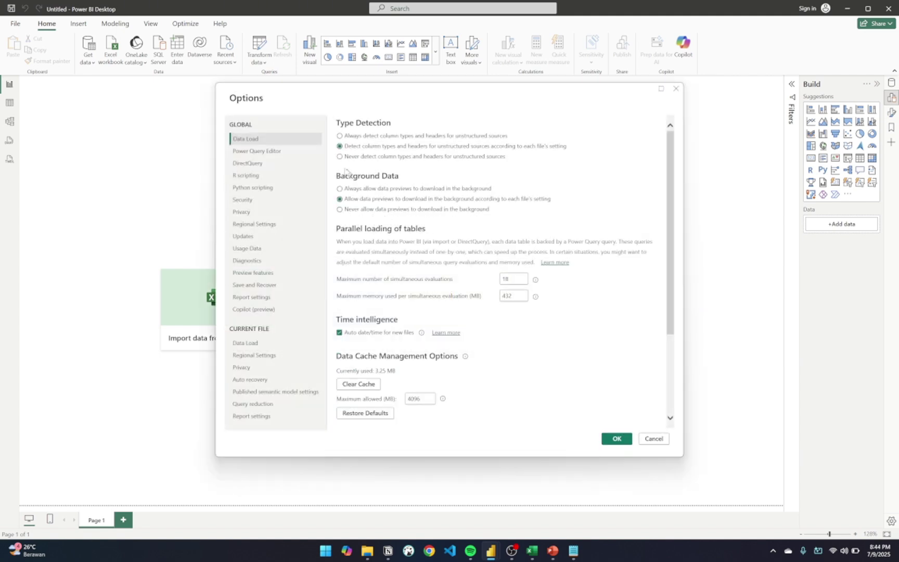
{"action": "left_click", "coordinate": [268, 274]}
Step: Examine which preview features are enabled throughout the list, and accept the options
{"action": "scroll", "coordinate": [461, 264], "scroll_direction": "down", "scroll_amount": 1}
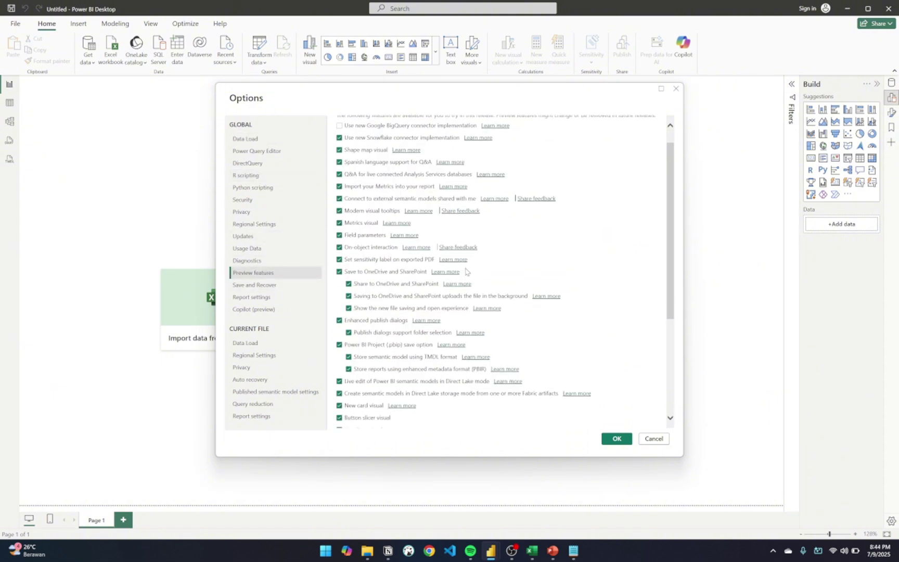
{"action": "scroll", "coordinate": [465, 269], "scroll_direction": "up", "scroll_amount": 1}
{"action": "scroll", "coordinate": [463, 271], "scroll_direction": "down", "scroll_amount": 4}
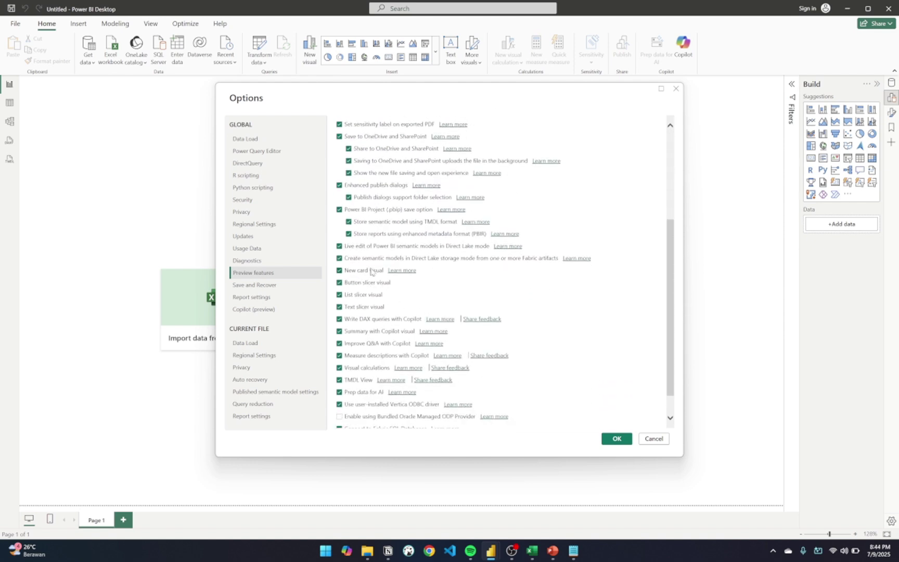
{"action": "scroll", "coordinate": [404, 291], "scroll_direction": "down", "scroll_amount": 1}
{"action": "scroll", "coordinate": [421, 264], "scroll_direction": "up", "scroll_amount": 5}
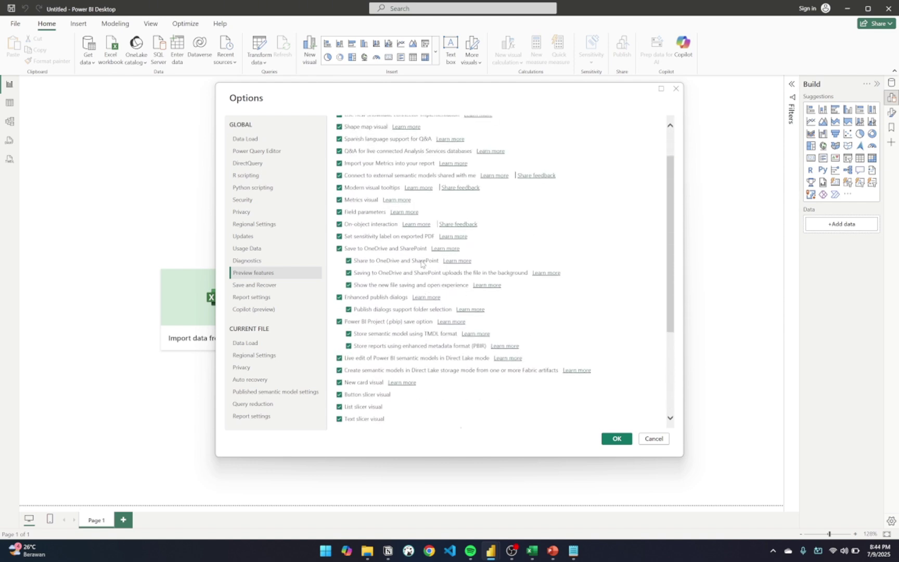
{"action": "scroll", "coordinate": [441, 265], "scroll_direction": "down", "scroll_amount": 5}
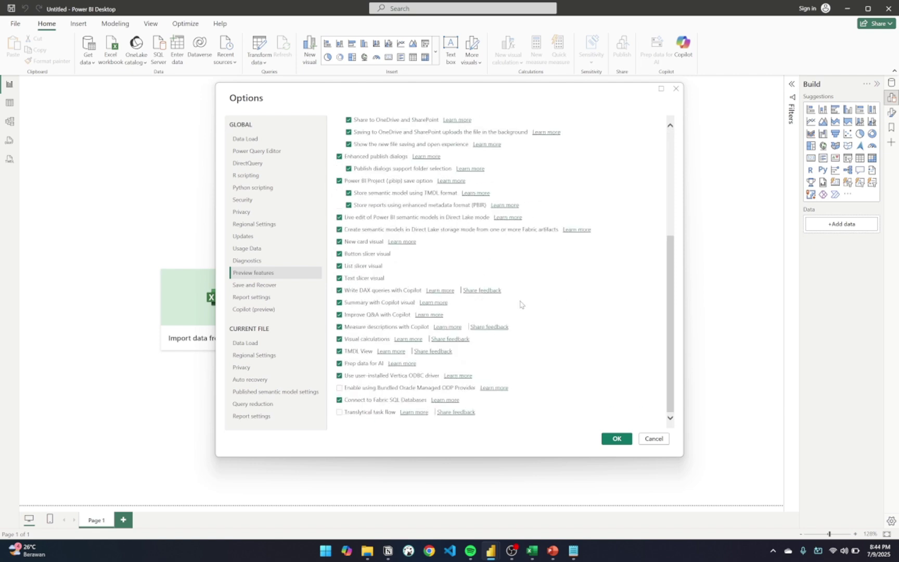
{"action": "scroll", "coordinate": [445, 268], "scroll_direction": "up", "scroll_amount": 5}
{"action": "scroll", "coordinate": [508, 305], "scroll_direction": "down", "scroll_amount": 4}
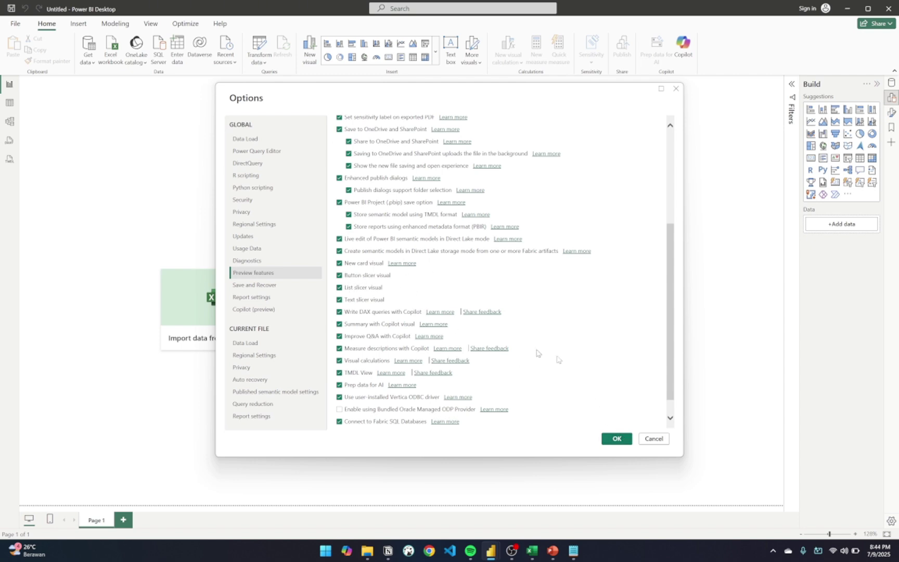
{"action": "left_click", "coordinate": [617, 438]}
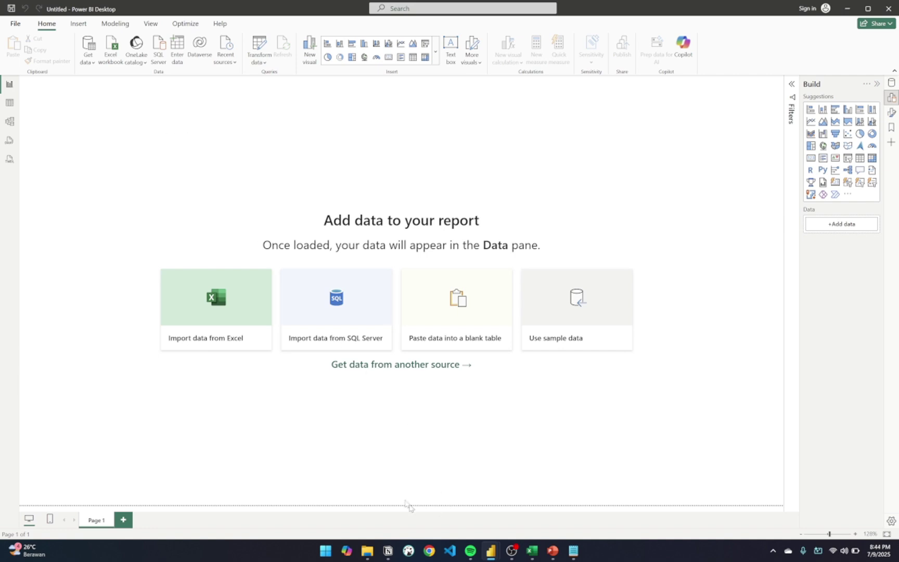
Step: Start a Text/CSV import of the vgchartz-2024 file from the Video Game Sales folder under Power BI on drive D
{"action": "left_click", "coordinate": [90, 63]}
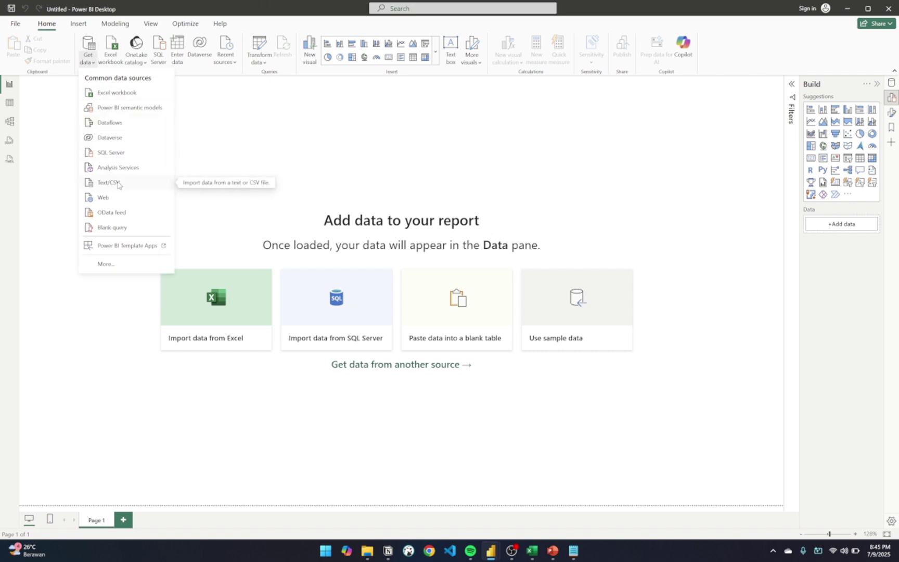
{"action": "left_click", "coordinate": [116, 182]}
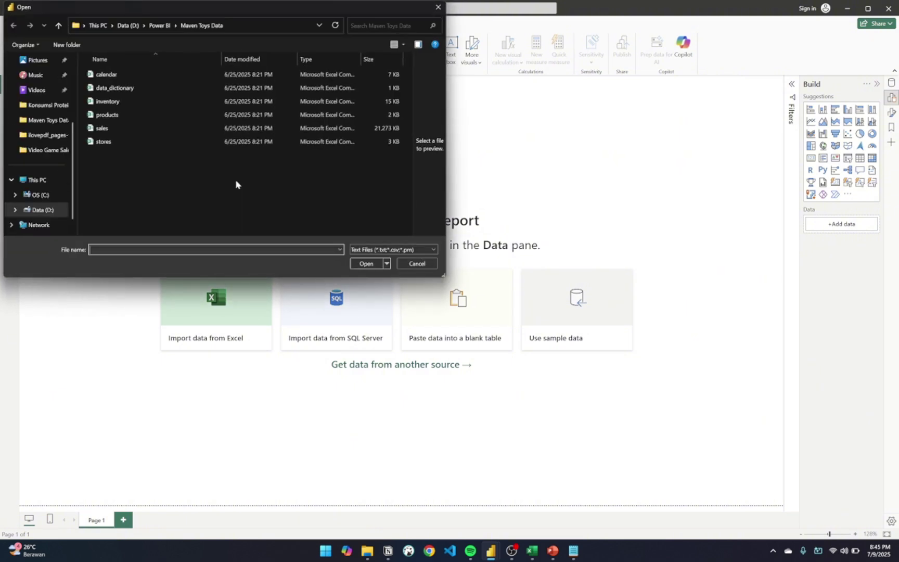
{"action": "left_click", "coordinate": [157, 25]}
{"action": "double_click", "coordinate": [165, 127]}
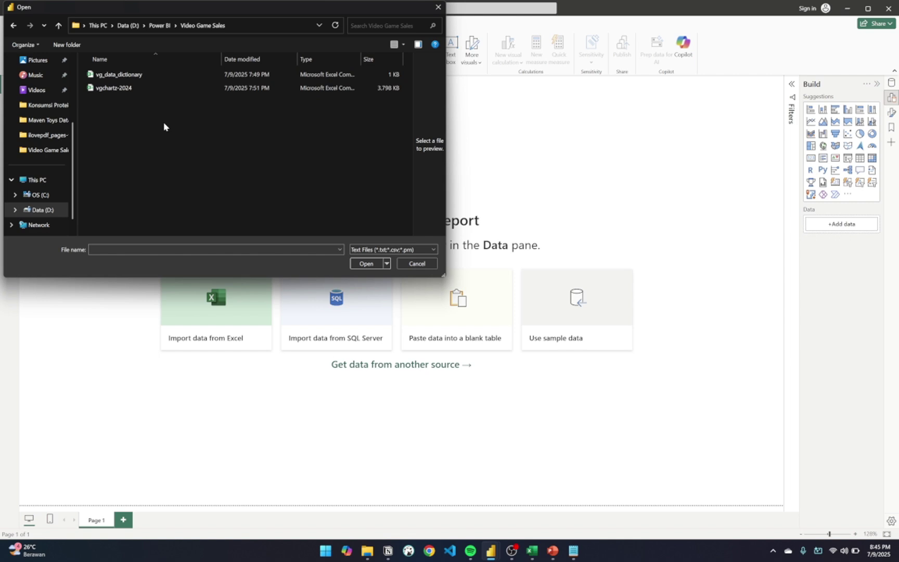
{"action": "left_click", "coordinate": [146, 89]}
{"action": "left_click", "coordinate": [146, 88]}
{"action": "double_click", "coordinate": [146, 88]}
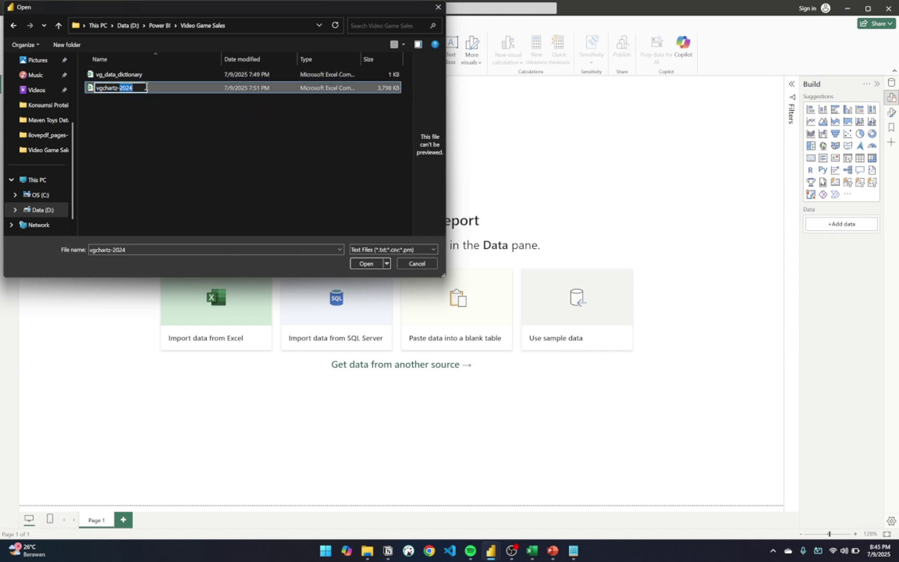
{"action": "key", "text": "Escape"}
{"action": "key", "text": "Escape"}
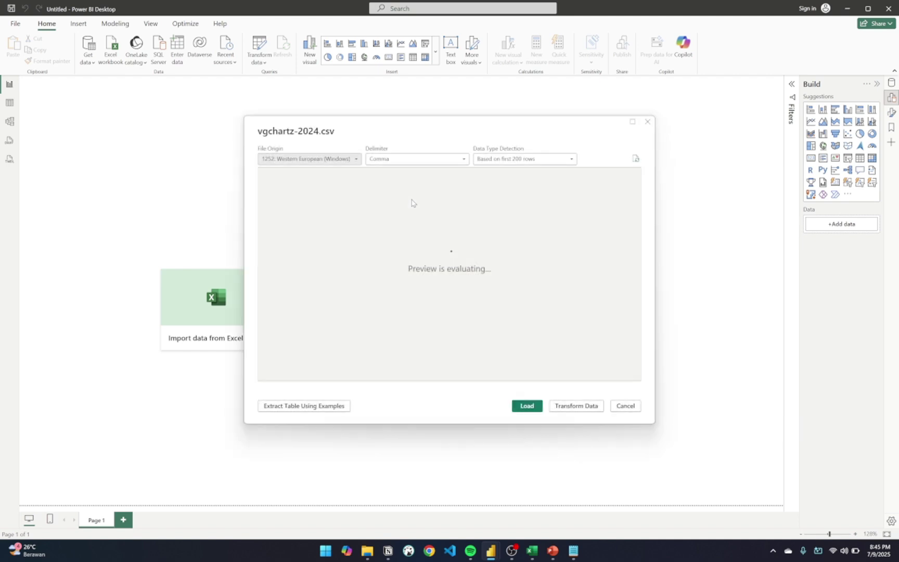
Step: Examine the columns in the vgchartz-2024.csv import preview, from title through release_date
{"action": "scroll", "coordinate": [503, 266], "scroll_direction": "right", "scroll_amount": 5}
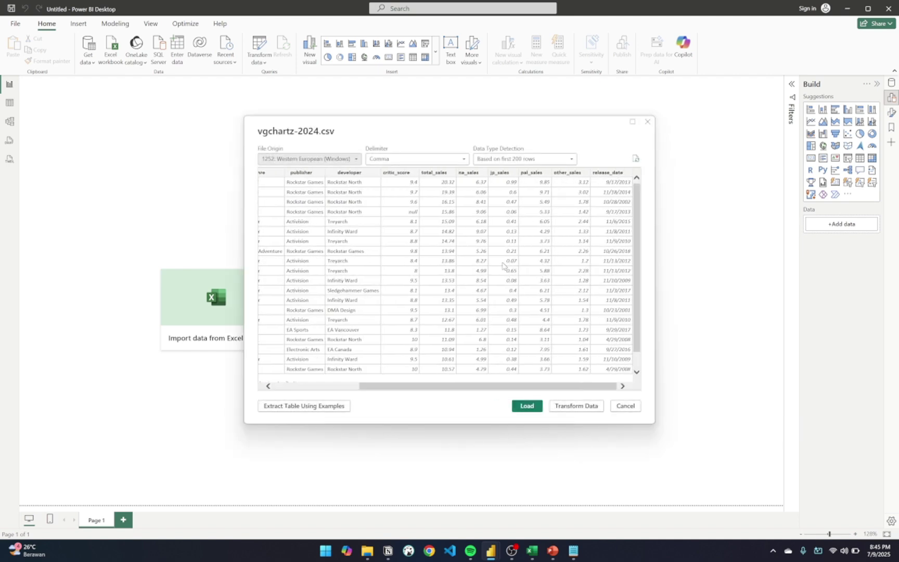
{"action": "scroll", "coordinate": [502, 266], "scroll_direction": "left", "scroll_amount": 5}
{"action": "scroll", "coordinate": [503, 265], "scroll_direction": "right", "scroll_amount": 5}
{"action": "scroll", "coordinate": [502, 266], "scroll_direction": "left", "scroll_amount": 5}
{"action": "scroll", "coordinate": [503, 266], "scroll_direction": "right", "scroll_amount": 5}
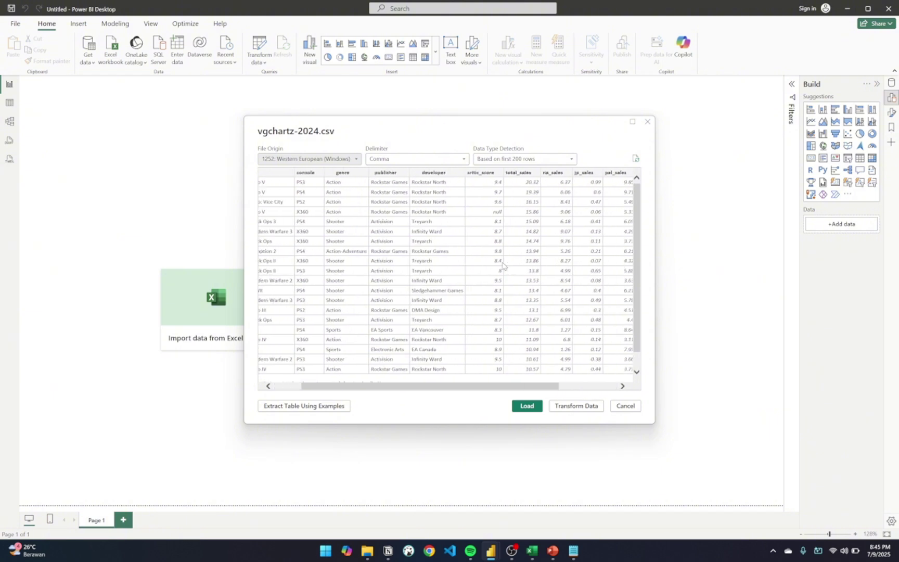
{"action": "scroll", "coordinate": [541, 341], "scroll_direction": "left", "scroll_amount": 5}
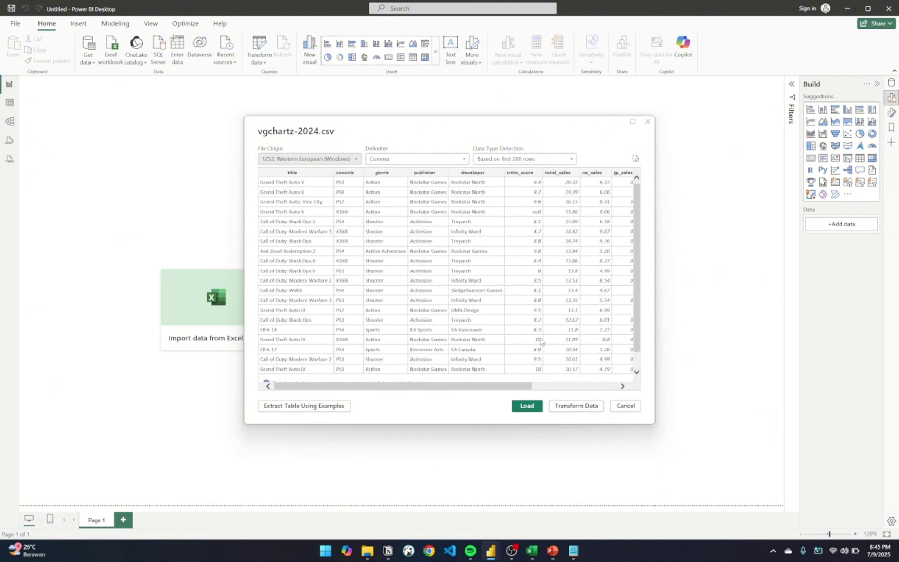
{"action": "scroll", "coordinate": [433, 303], "scroll_direction": "right", "scroll_amount": 5}
{"action": "scroll", "coordinate": [433, 303], "scroll_direction": "left", "scroll_amount": 5}
{"action": "scroll", "coordinate": [511, 264], "scroll_direction": "right", "scroll_amount": 5}
{"action": "scroll", "coordinate": [512, 264], "scroll_direction": "left", "scroll_amount": 5}
Step: Load the previewed vgchartz-2024 data directly into the report without transforming it
{"action": "left_click", "coordinate": [526, 408]}
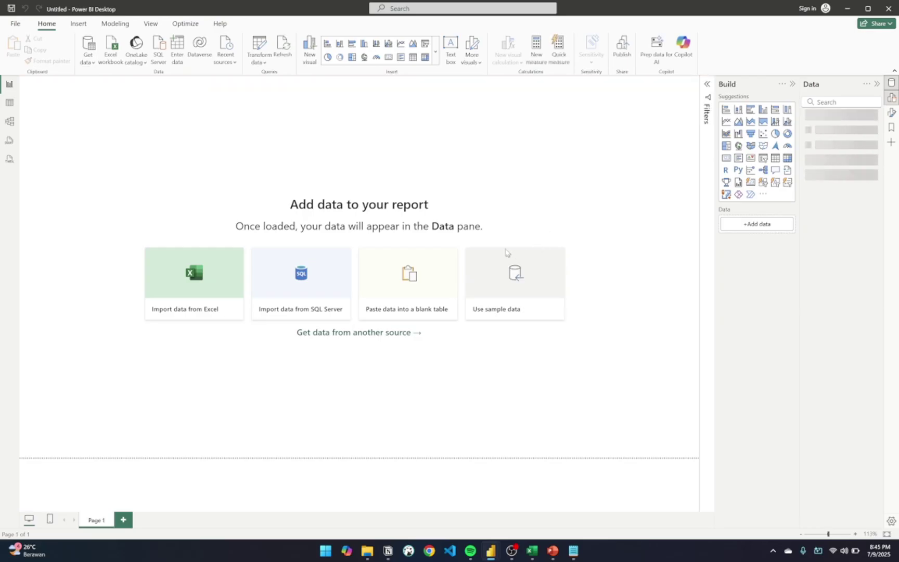
{"action": "scroll", "coordinate": [489, 221], "scroll_direction": "up", "scroll_amount": 4}
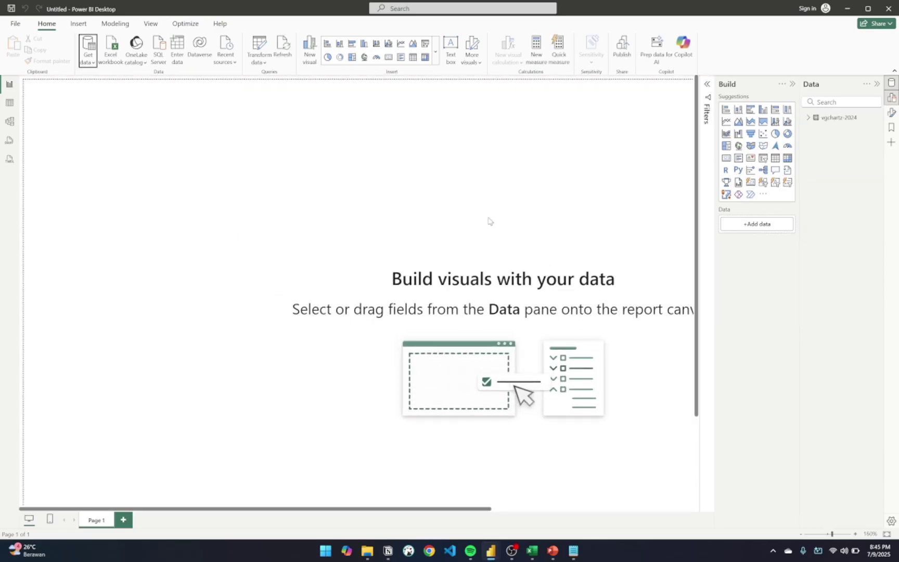
{"action": "scroll", "coordinate": [488, 221], "scroll_direction": "down", "scroll_amount": 5}
{"action": "scroll", "coordinate": [488, 221], "scroll_direction": "up", "scroll_amount": 2}
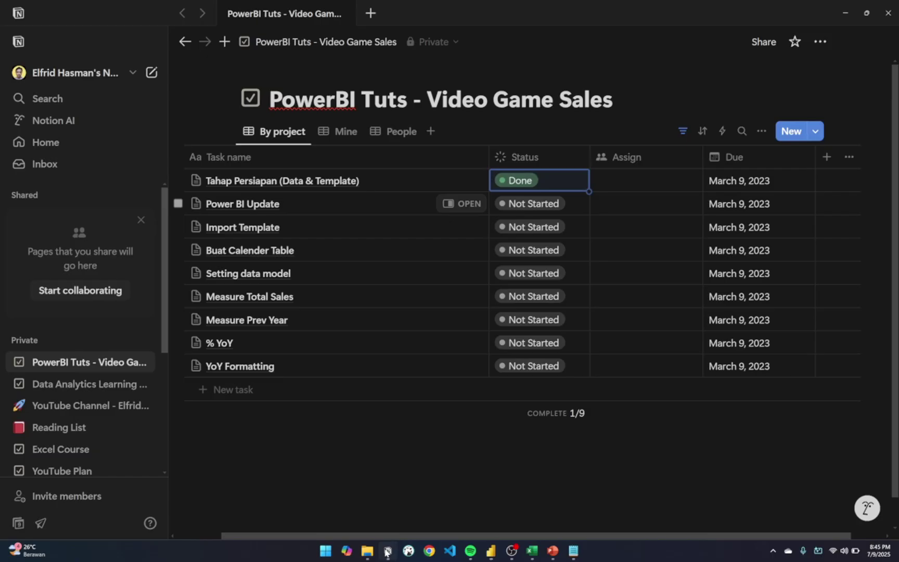
Step: Switch to Notion and set the status of the task "Power BI Update" to Done
{"action": "left_click", "coordinate": [388, 550]}
{"action": "left_click", "coordinate": [522, 204]}
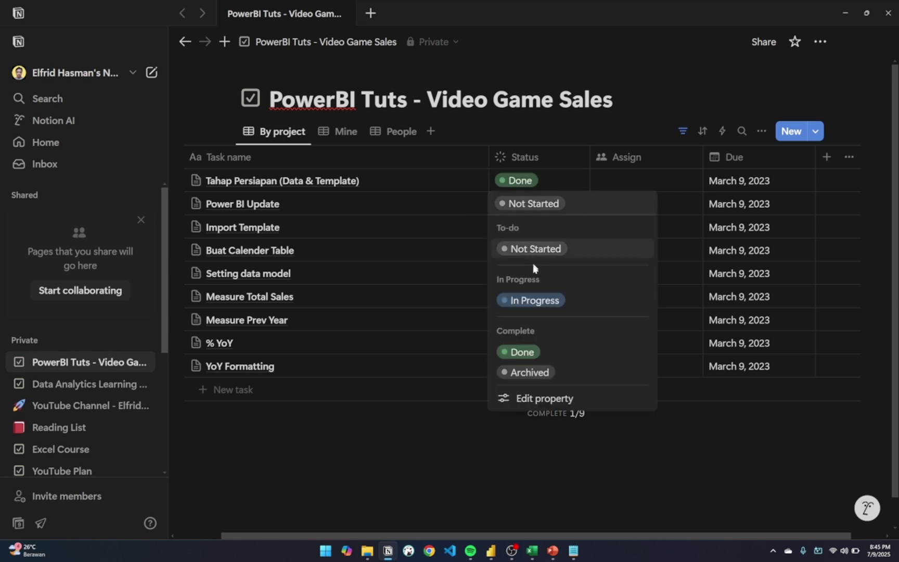
{"action": "left_click", "coordinate": [522, 352]}
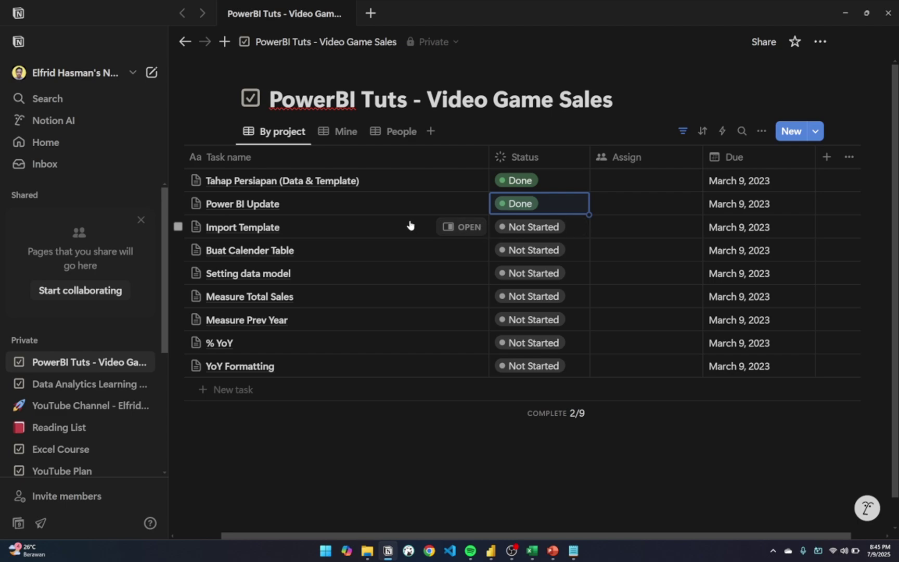
Step: Switch to the pbi template presentation in PowerPoint and start exporting it in PNG Portable Network Graphics format
{"action": "left_click", "coordinate": [553, 551]}
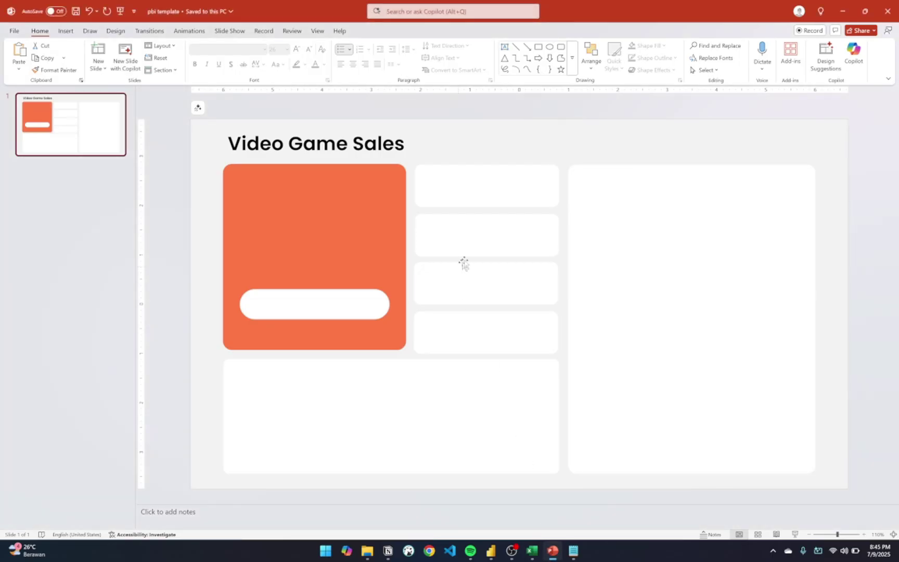
{"action": "left_click", "coordinate": [481, 136]}
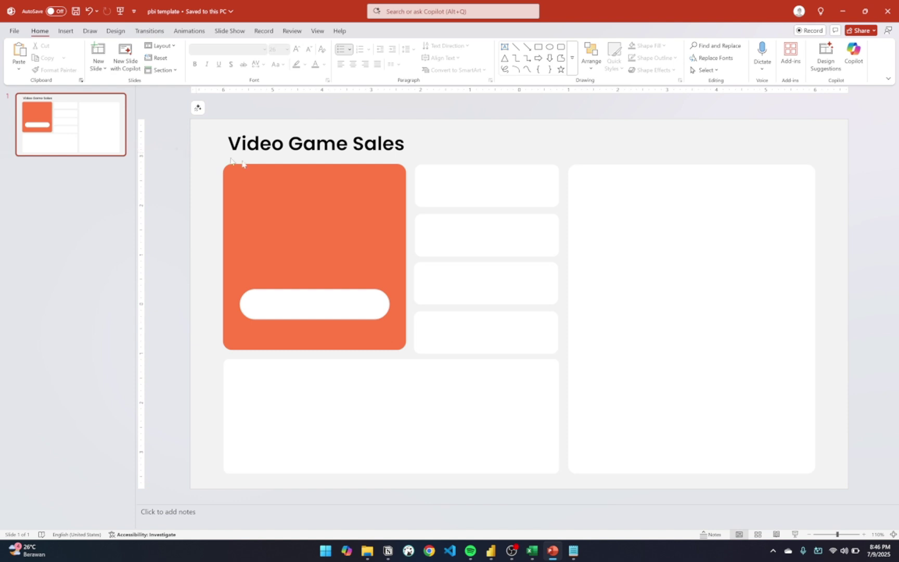
{"action": "left_click_drag", "start_coordinate": [176, 148], "coordinate": [378, 171]}
{"action": "left_click", "coordinate": [14, 32]}
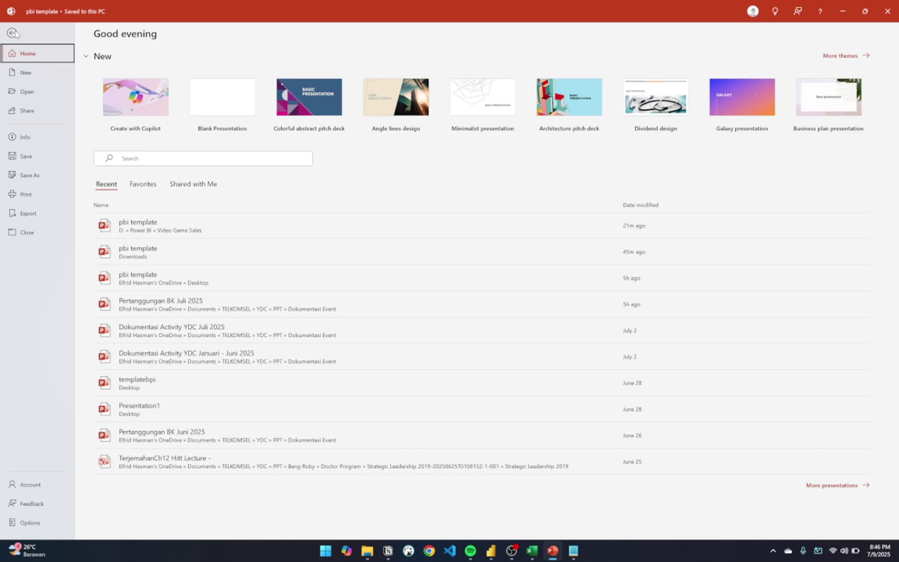
{"action": "left_click", "coordinate": [45, 212]}
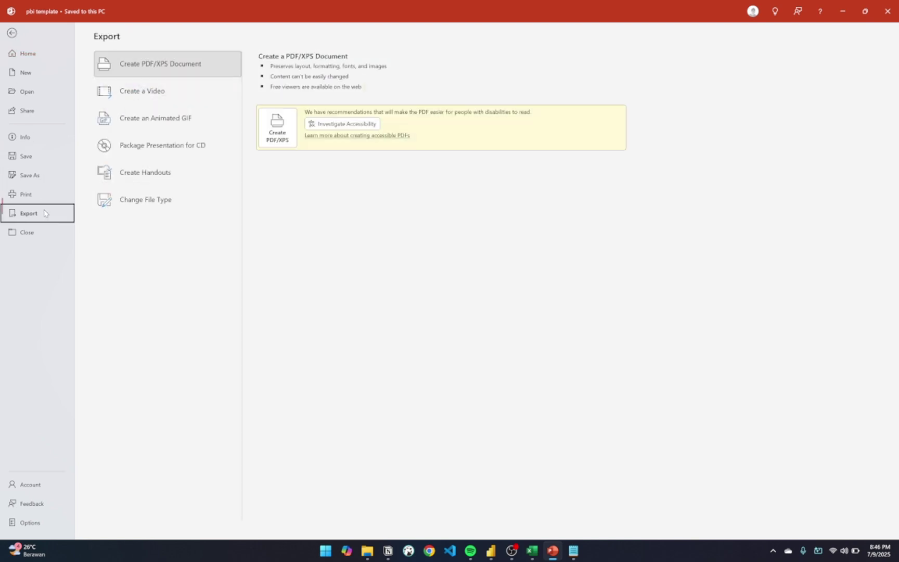
{"action": "left_click", "coordinate": [156, 202]}
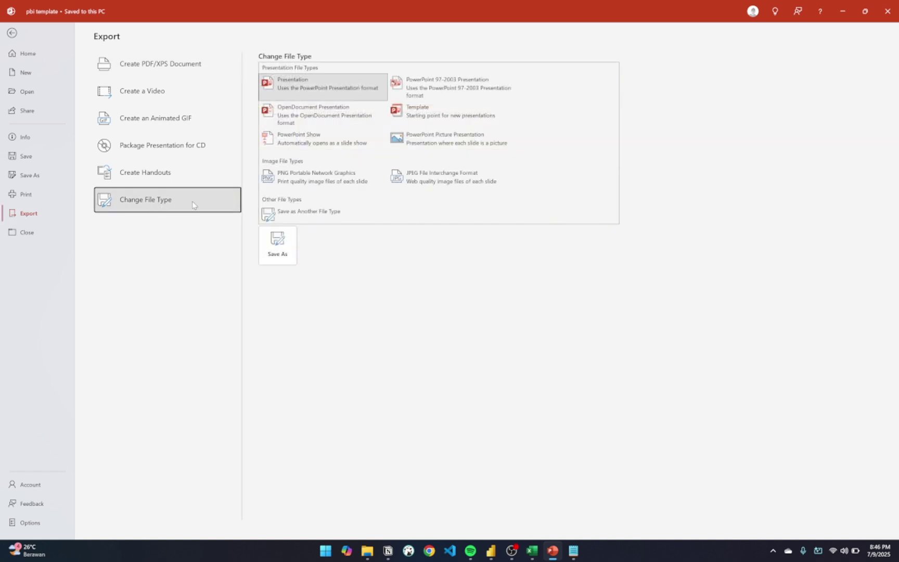
{"action": "left_click", "coordinate": [290, 186]}
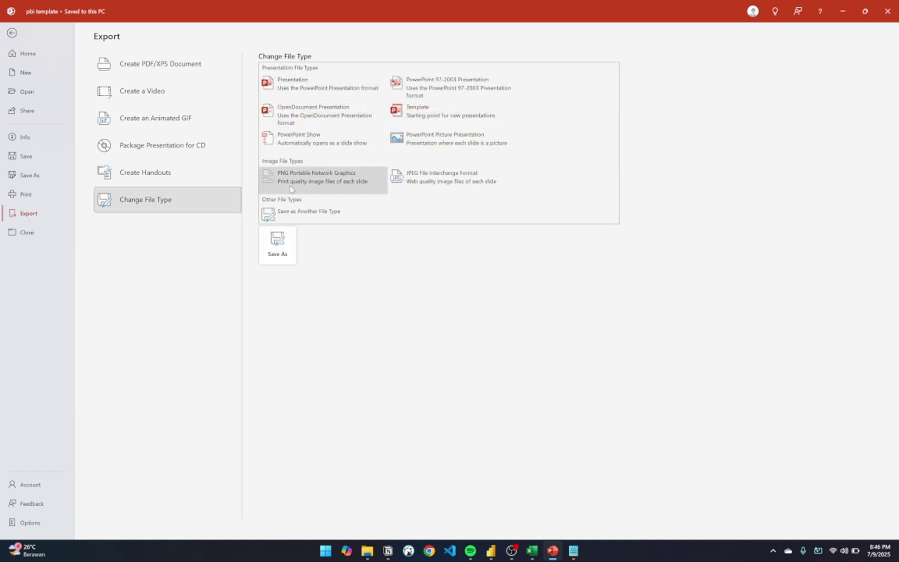
{"action": "left_click", "coordinate": [277, 243]}
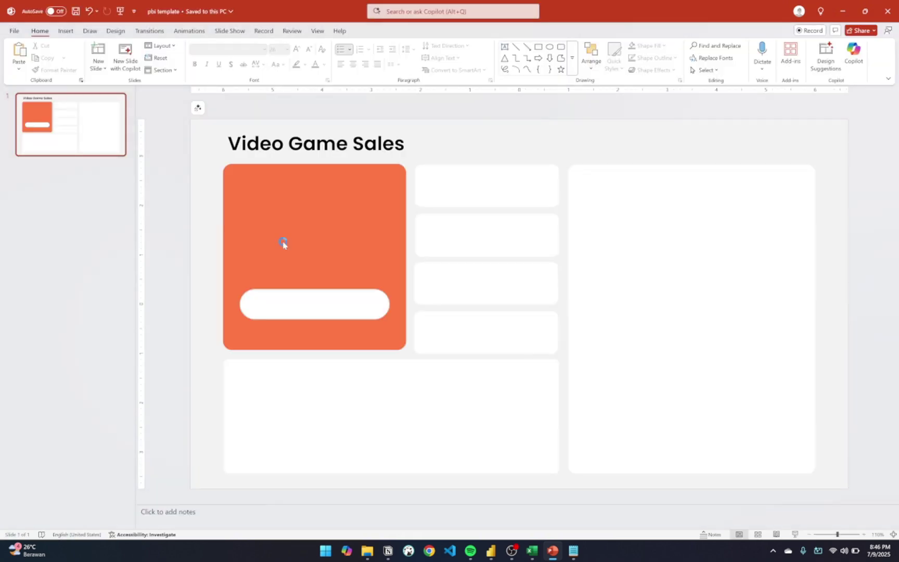
Step: Save the PNG export as "pbi template" in the Video Game Sales folder, exporting just the current slide
{"action": "scroll", "coordinate": [46, 109], "scroll_direction": "up", "scroll_amount": 5}
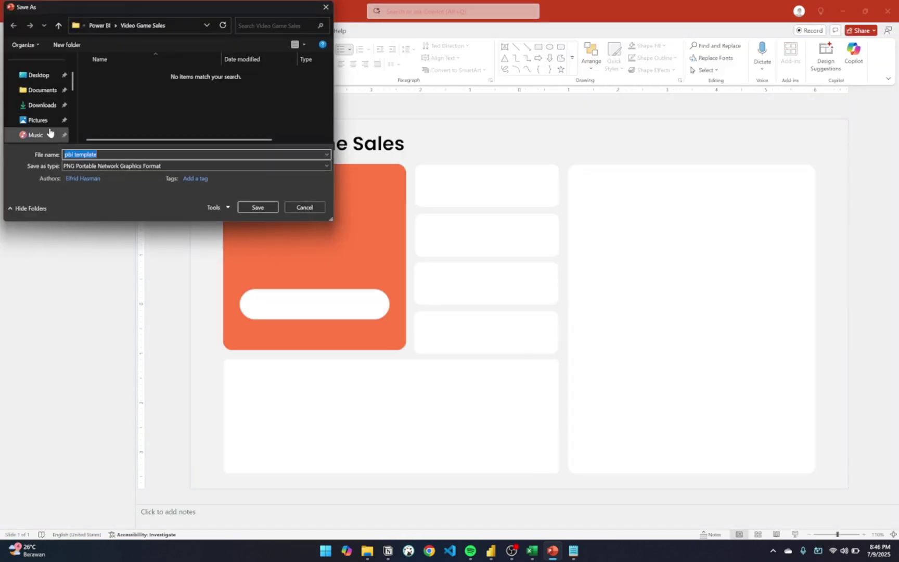
{"action": "scroll", "coordinate": [49, 133], "scroll_direction": "down", "scroll_amount": 5}
{"action": "scroll", "coordinate": [49, 106], "scroll_direction": "up", "scroll_amount": 5}
{"action": "scroll", "coordinate": [52, 120], "scroll_direction": "down", "scroll_amount": 1}
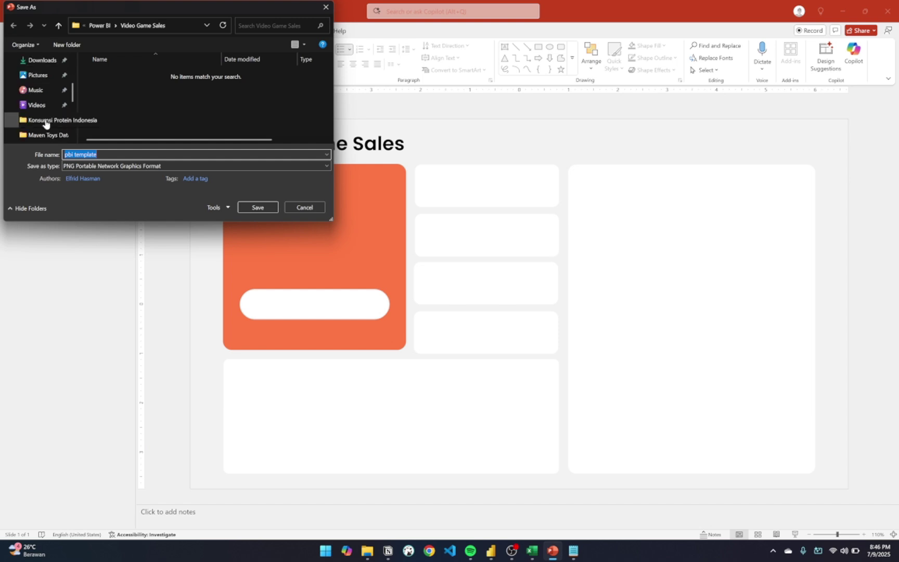
{"action": "scroll", "coordinate": [45, 123], "scroll_direction": "down", "scroll_amount": 1}
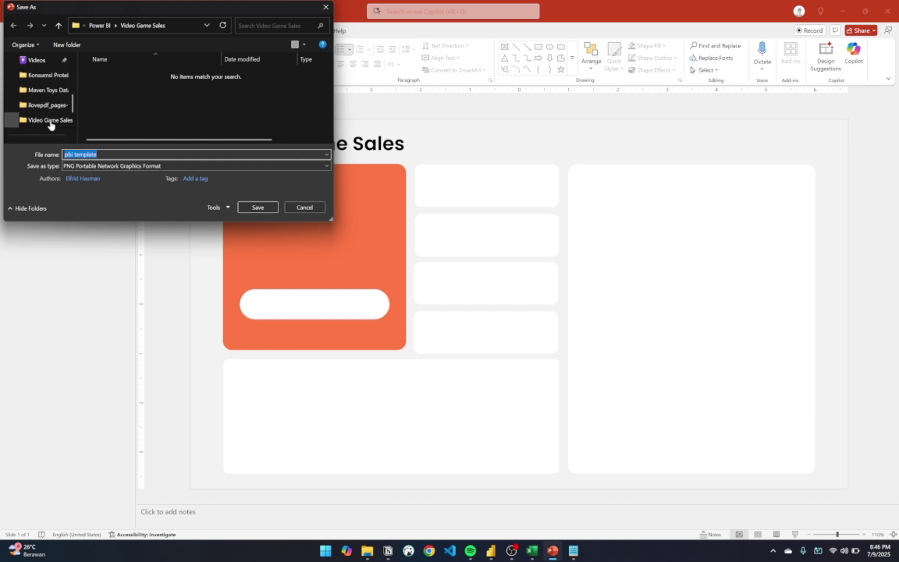
{"action": "left_click", "coordinate": [55, 121]}
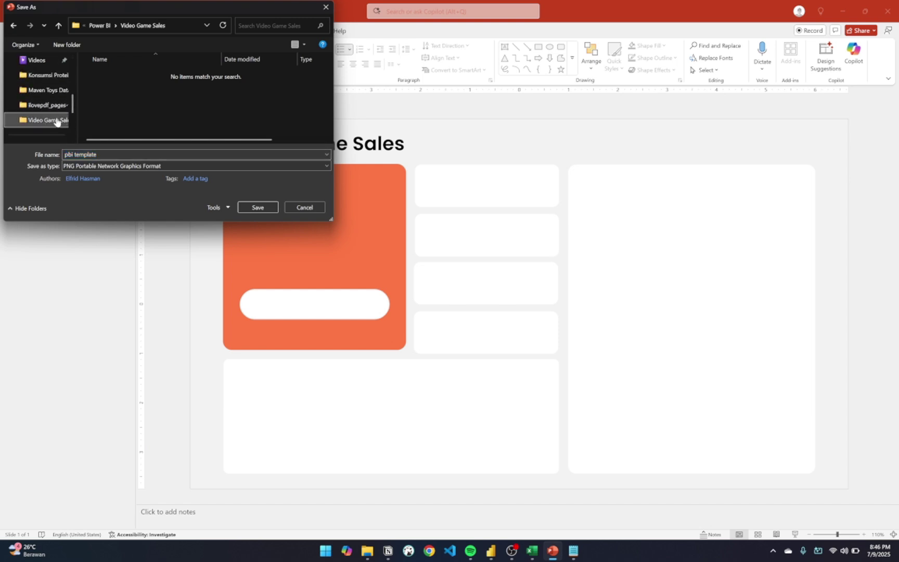
{"action": "left_click", "coordinate": [255, 207]}
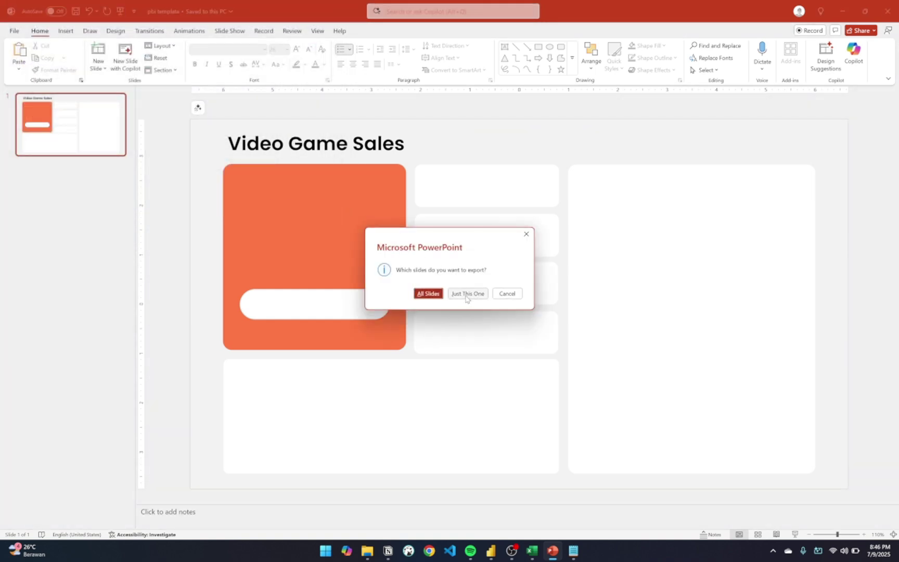
{"action": "left_click", "coordinate": [466, 295]}
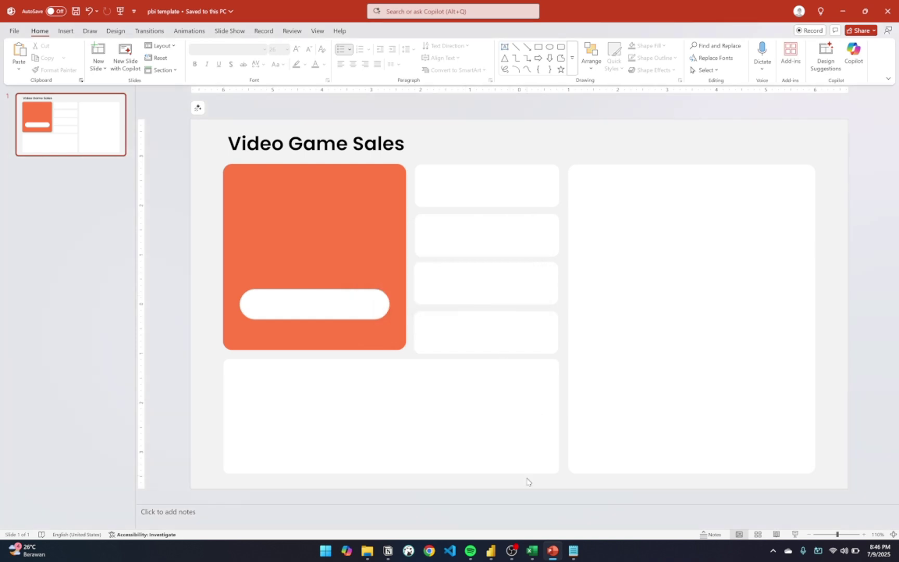
Step: Switch to the untitled report in Power BI Desktop and open the formatting options for the page canvas
{"action": "mouse_move", "coordinate": [491, 551]}
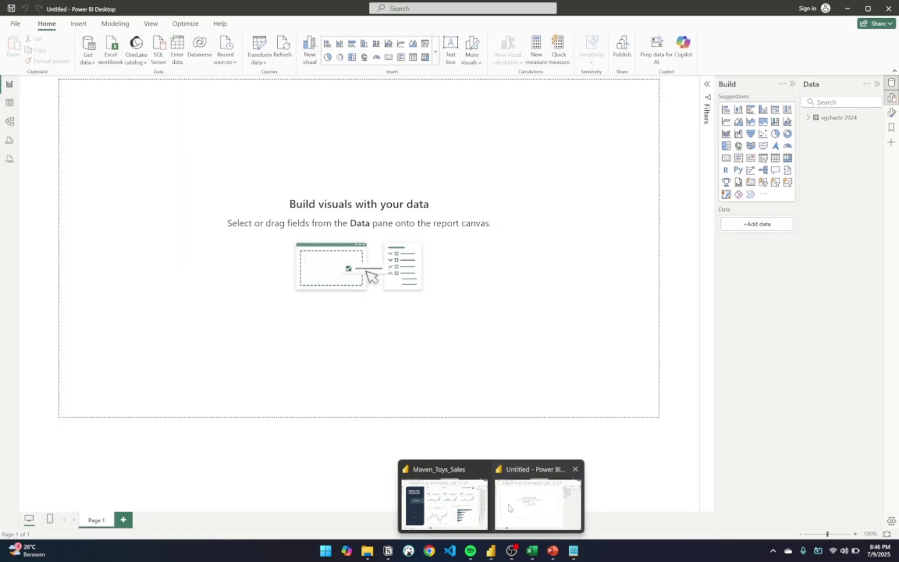
{"action": "left_click", "coordinate": [505, 509]}
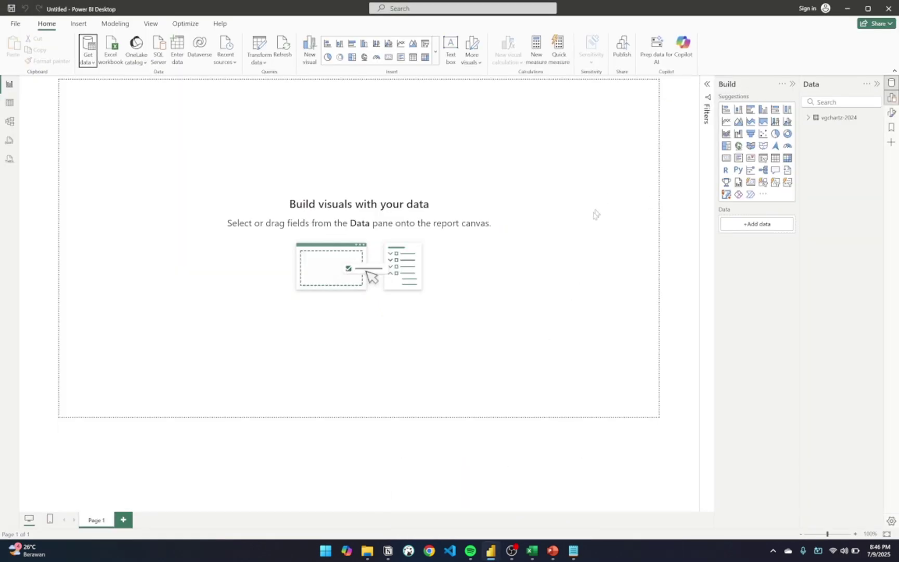
{"action": "right_click", "coordinate": [519, 215]}
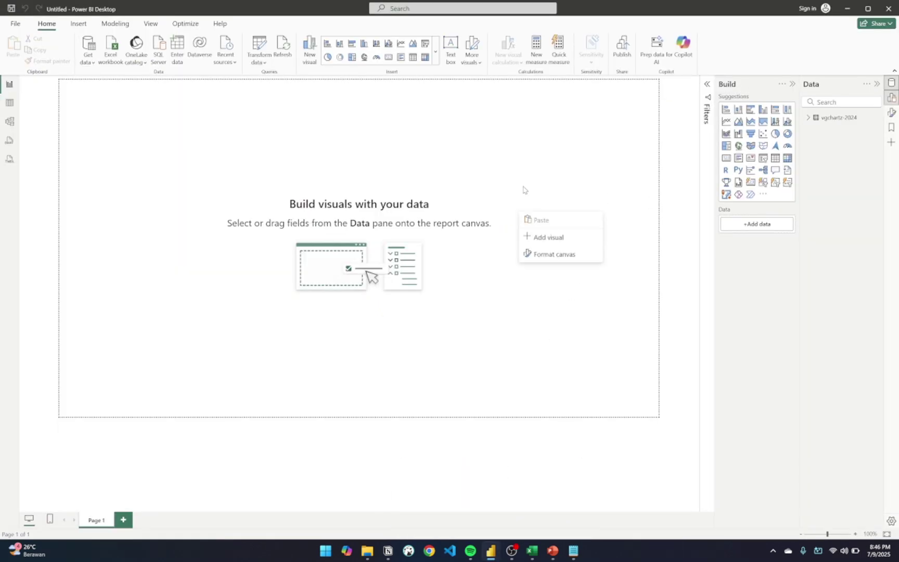
{"action": "right_click", "coordinate": [523, 186]}
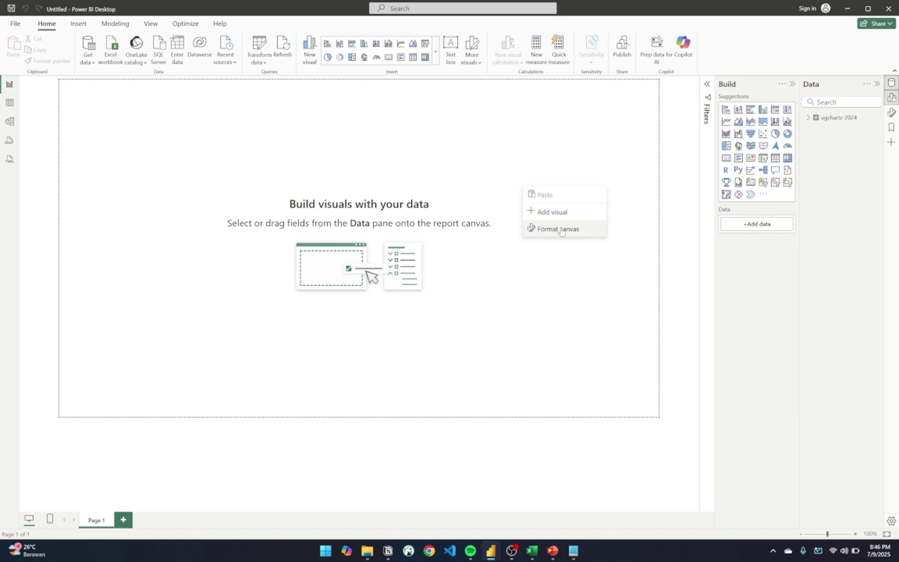
{"action": "left_click", "coordinate": [562, 231]}
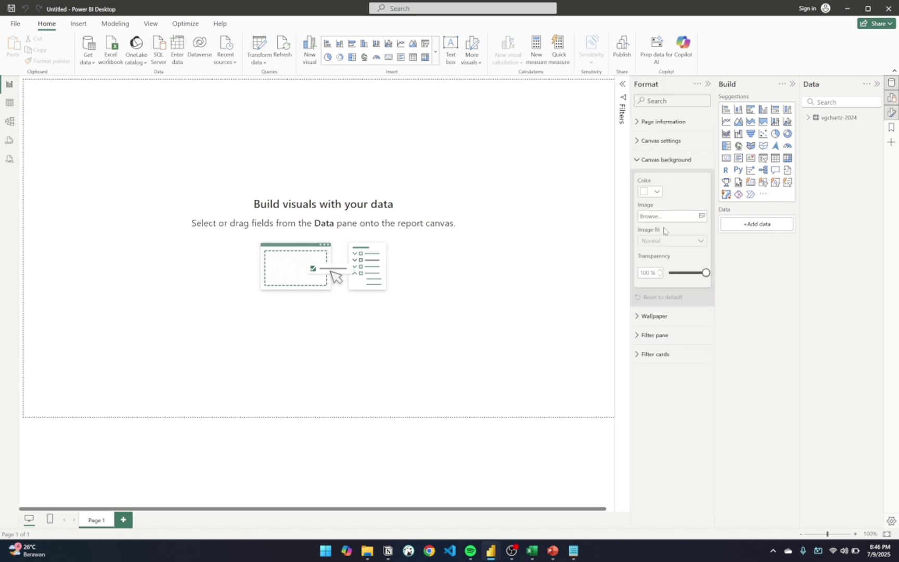
Step: Set pbi template.png as the canvas background image with 0% transparency, and close the canvas formatting options
{"action": "left_click", "coordinate": [702, 216]}
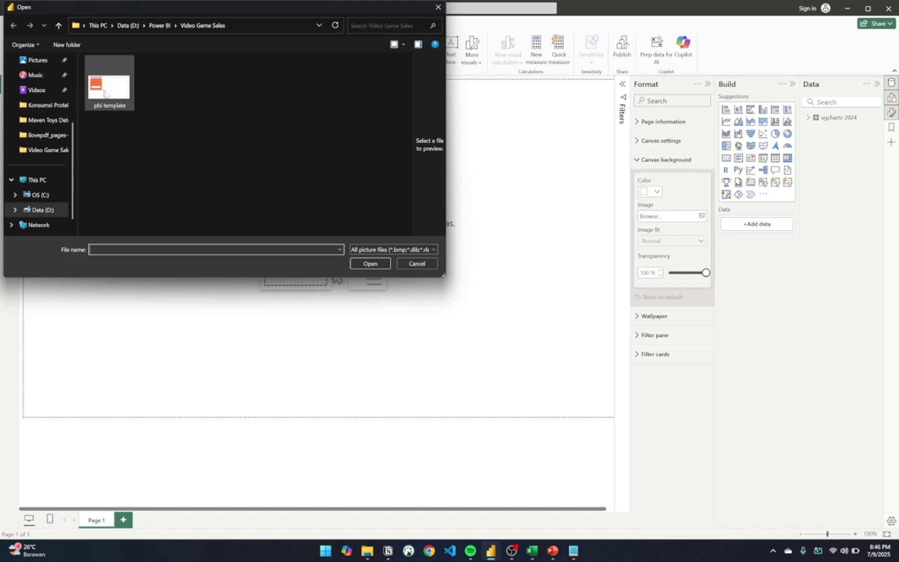
{"action": "double_click", "coordinate": [122, 83]}
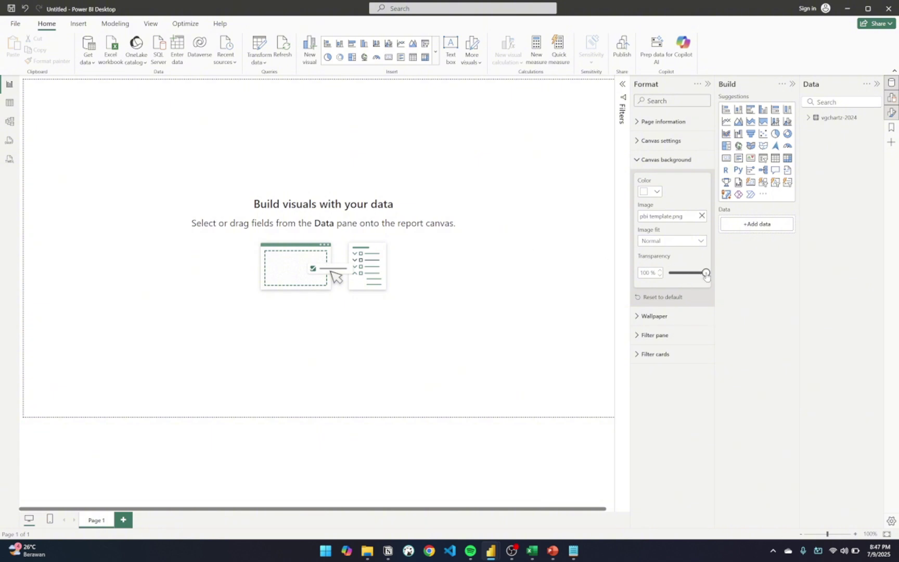
{"action": "left_click_drag", "start_coordinate": [706, 274], "coordinate": [669, 274]}
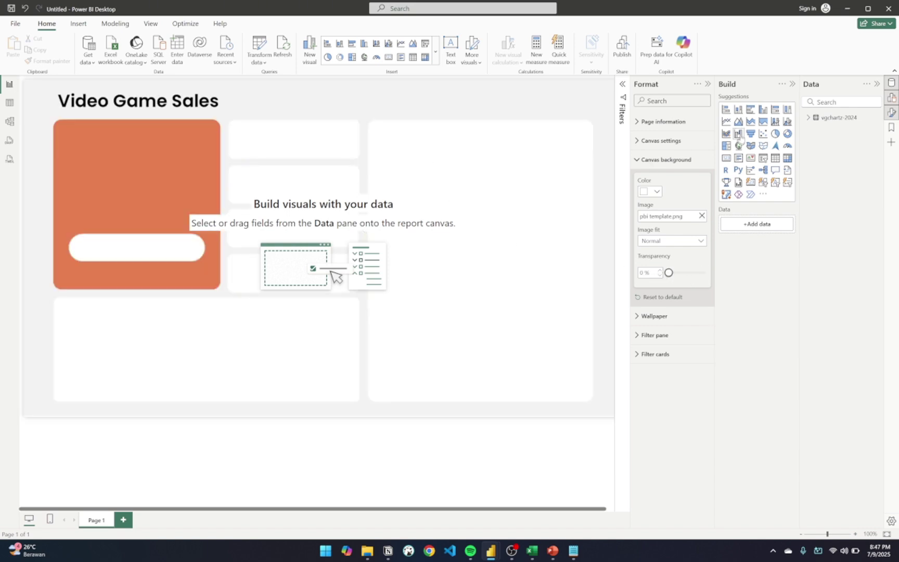
{"action": "left_click", "coordinate": [708, 85]}
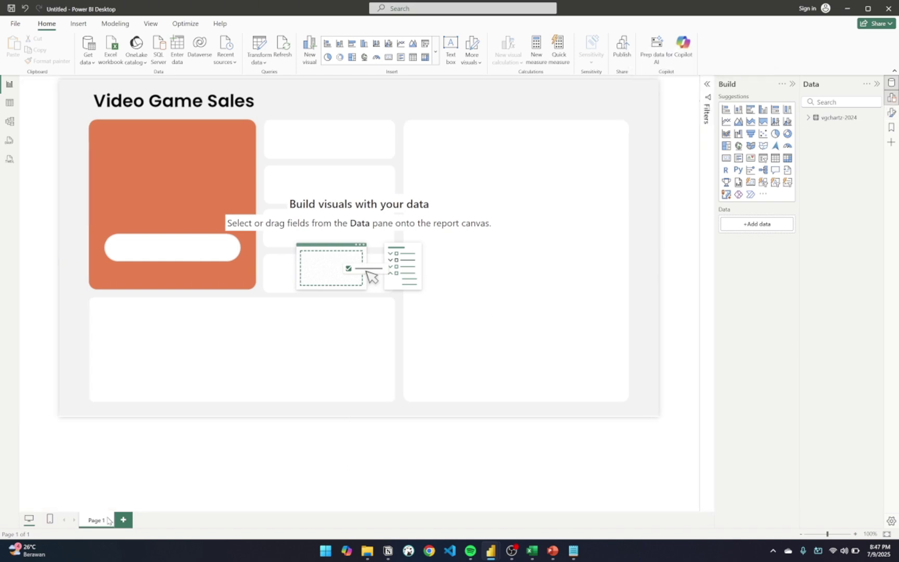
Step: Switch to the Notion task list and set the status of the Import Template task to Done
{"action": "left_click", "coordinate": [389, 552]}
{"action": "left_click", "coordinate": [523, 225]}
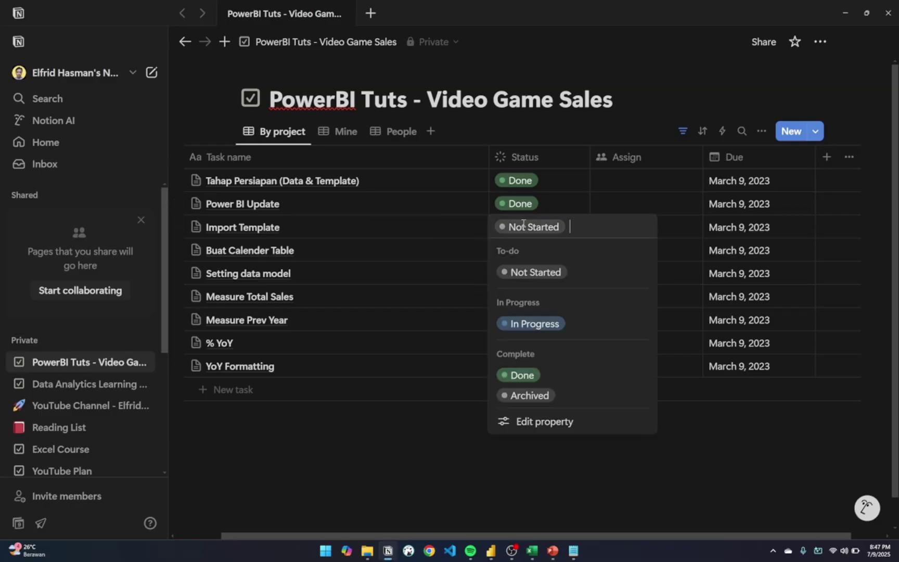
{"action": "left_click", "coordinate": [523, 375]}
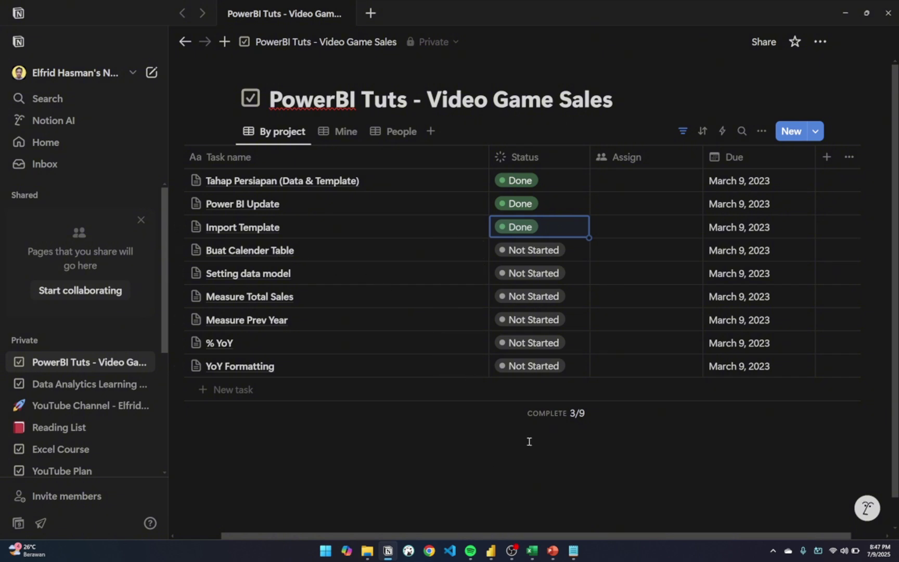
Step: Open the Notepad note with the Calendar table code and review its DAX formula
{"action": "mouse_move", "coordinate": [574, 551]}
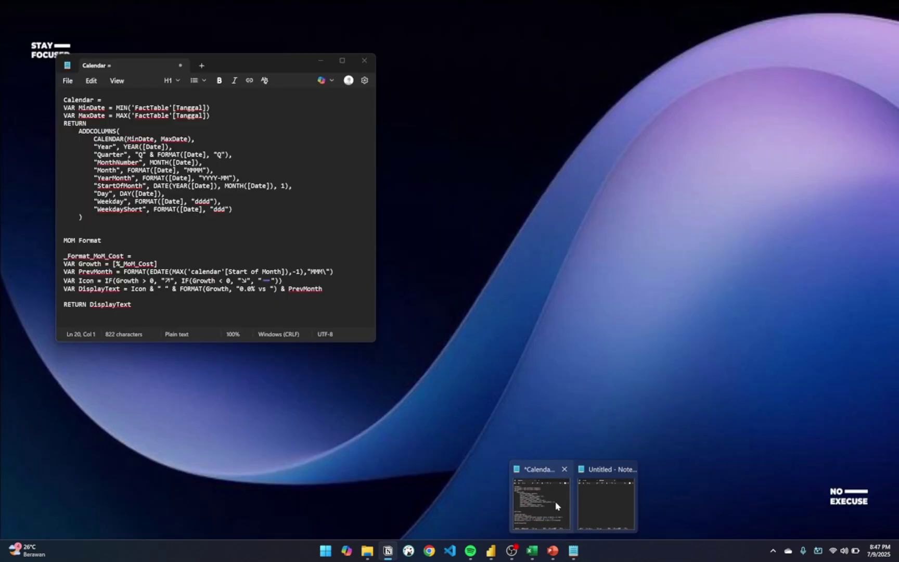
{"action": "left_click", "coordinate": [555, 501]}
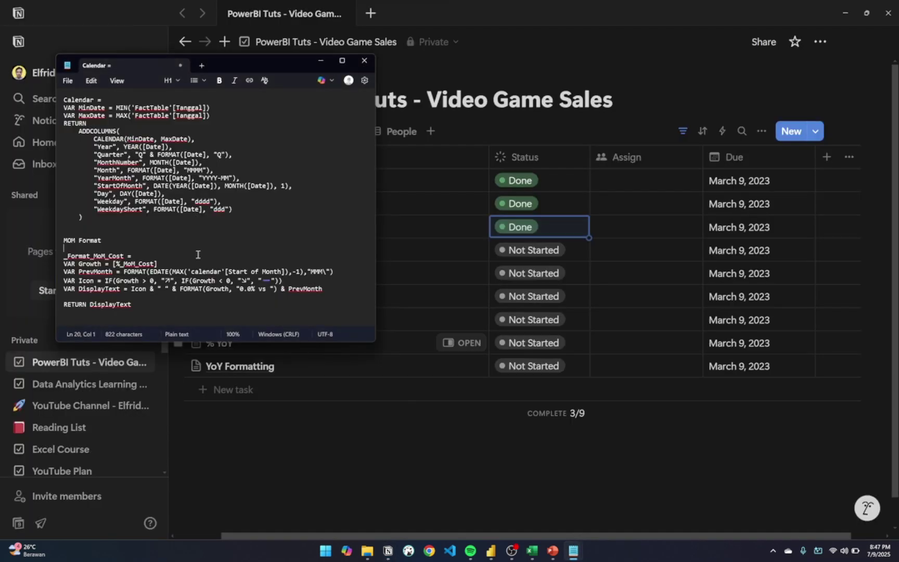
{"action": "left_click", "coordinate": [114, 217]}
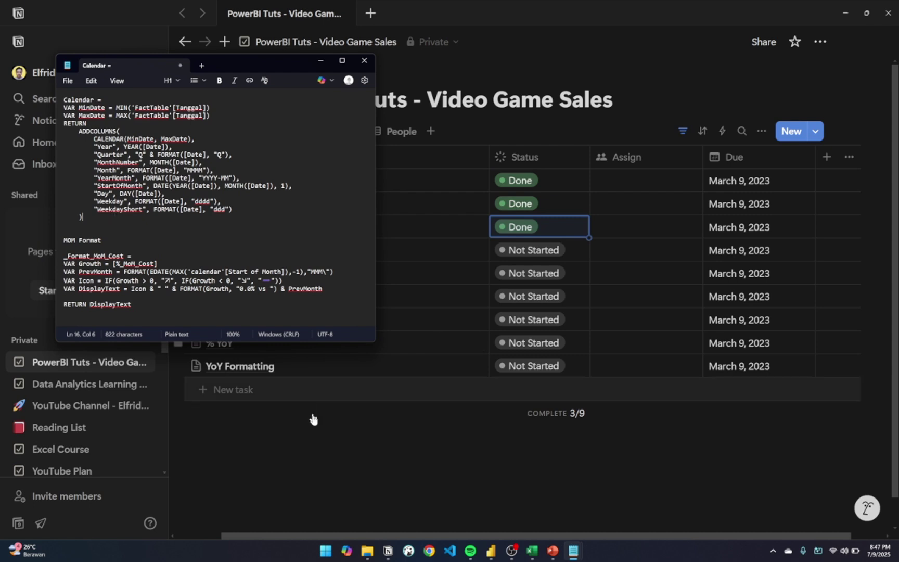
Step: Switch to the vgchartz-2024 workbook in Excel and locate the release_date column
{"action": "mouse_move", "coordinate": [532, 551]}
{"action": "left_click", "coordinate": [546, 504]}
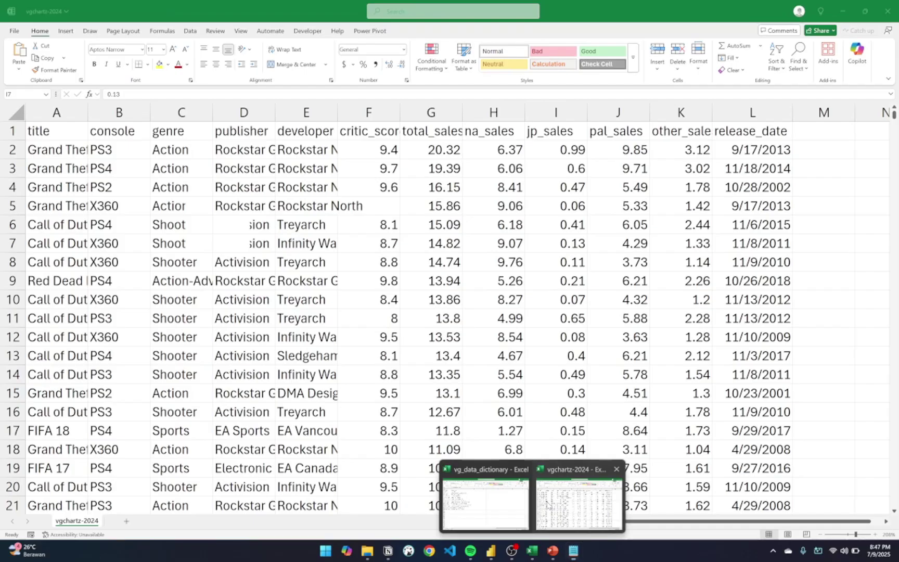
{"action": "left_click", "coordinate": [742, 114]}
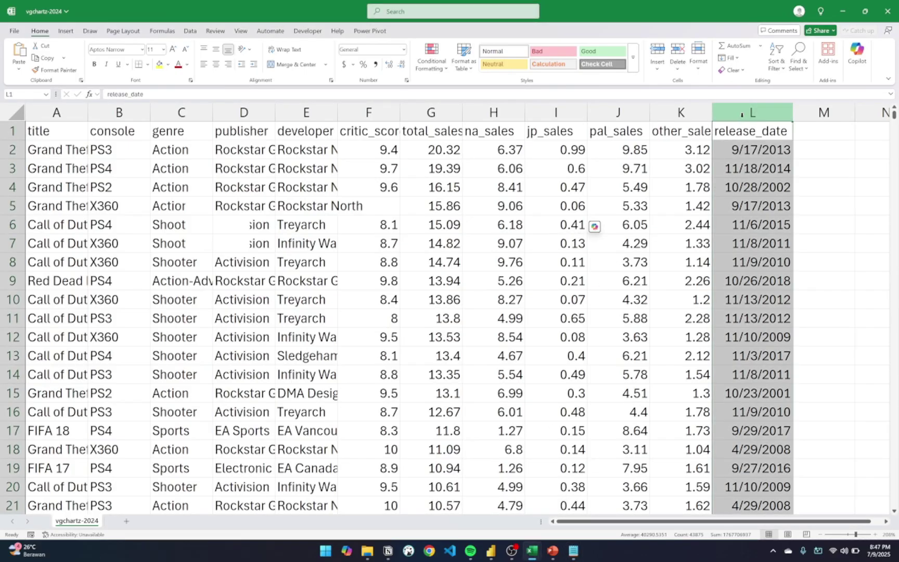
{"action": "left_click", "coordinate": [747, 131]}
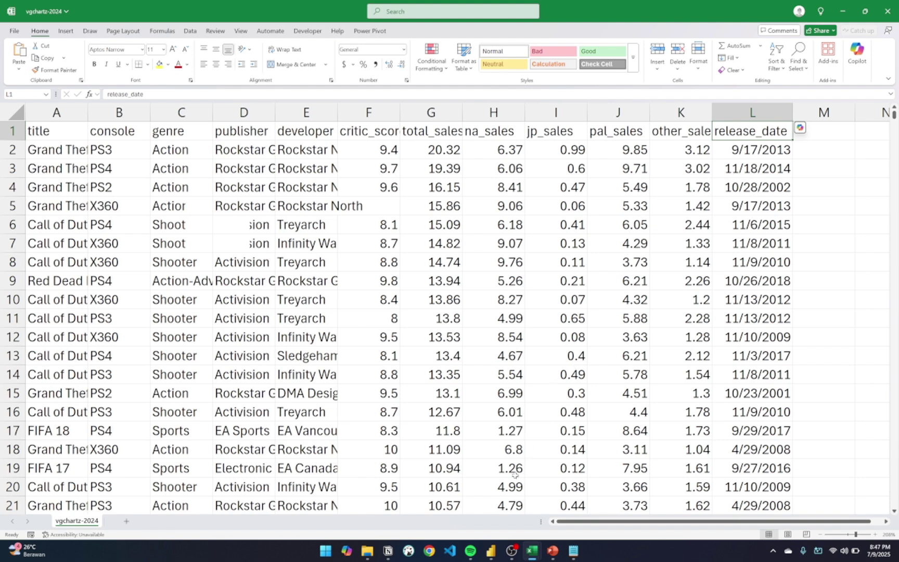
{"action": "mouse_move", "coordinate": [368, 551]}
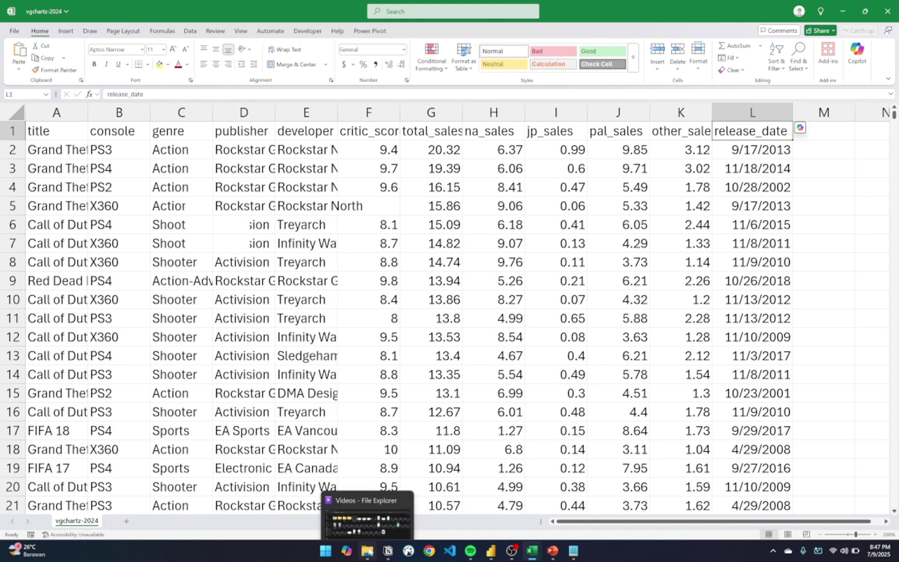
{"action": "mouse_move", "coordinate": [363, 494]}
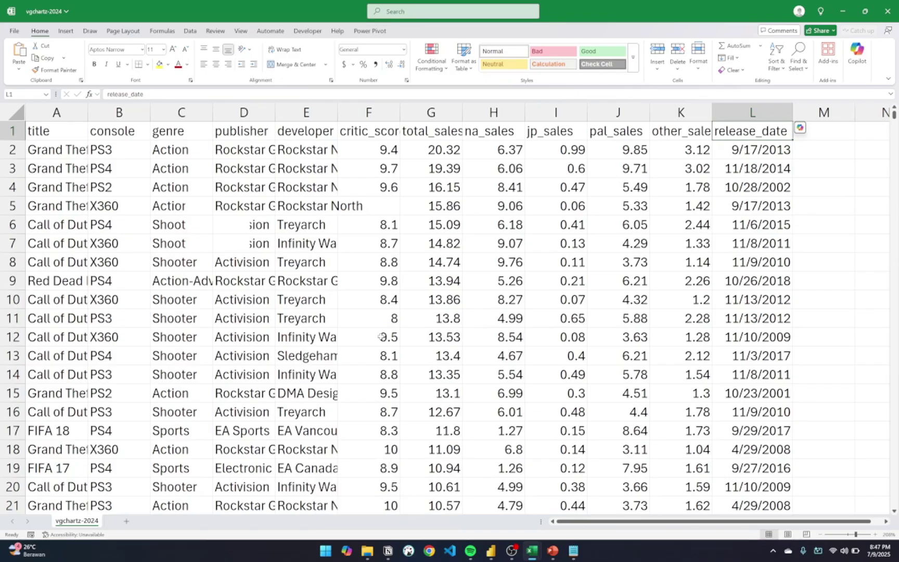
Step: Fit the width of the other_sales column to its contents
{"action": "left_click", "coordinate": [730, 104]}
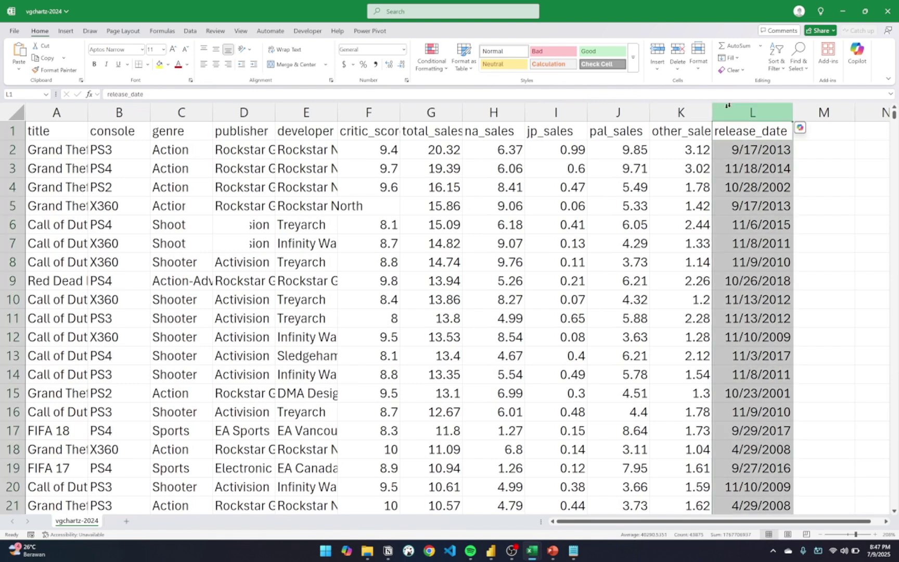
{"action": "left_click", "coordinate": [679, 111]}
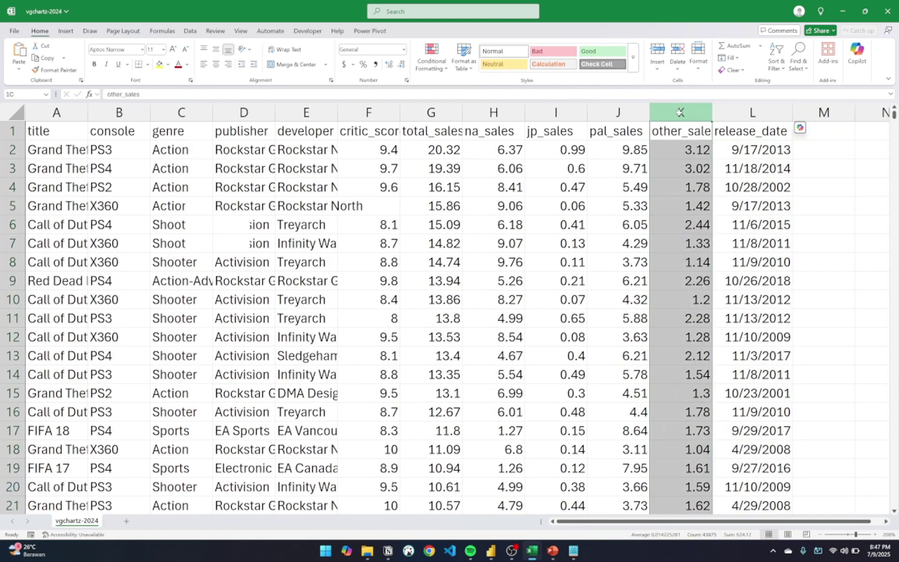
{"action": "double_click", "coordinate": [713, 112]}
Step: Examine the header and date values of the release_date column in the vgchartz-2024 sheet
{"action": "left_click", "coordinate": [761, 112]}
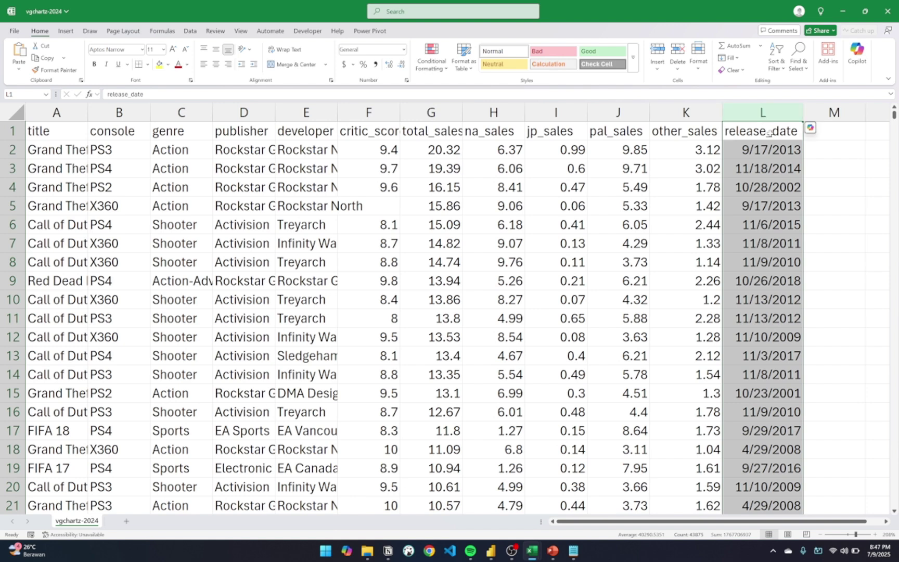
{"action": "left_click", "coordinate": [765, 134]}
{"action": "left_click_drag", "start_coordinate": [766, 148], "coordinate": [741, 278]}
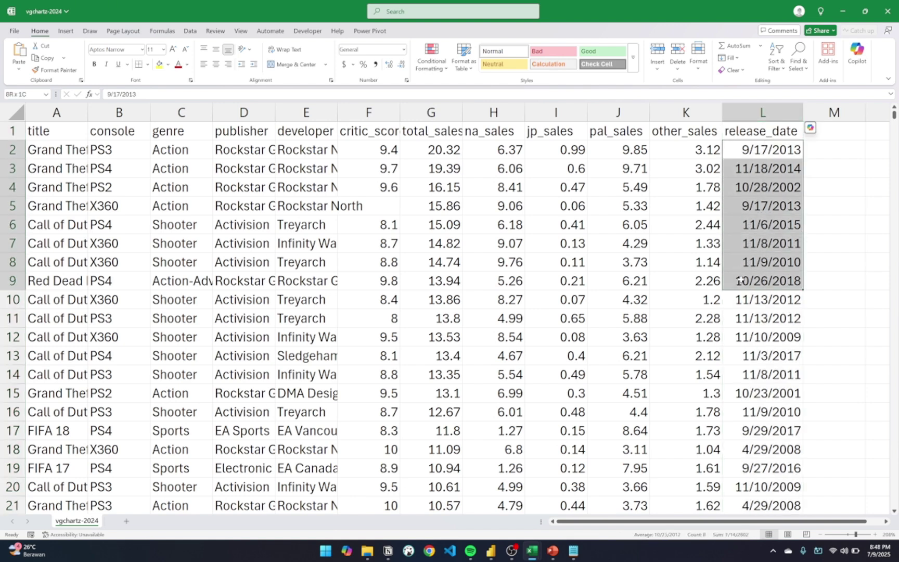
{"action": "left_click", "coordinate": [770, 105]}
{"action": "left_click", "coordinate": [759, 164]}
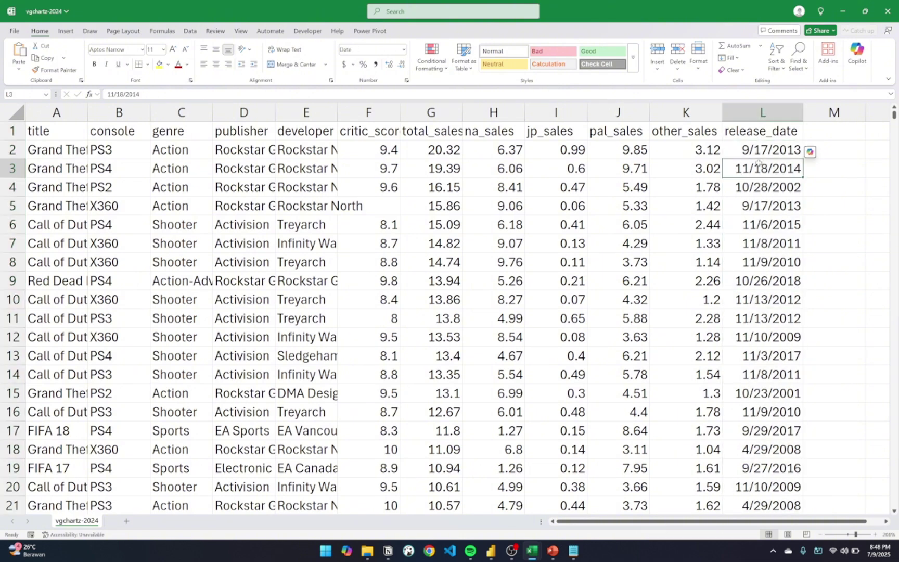
{"action": "left_click", "coordinate": [763, 112]}
{"action": "left_click", "coordinate": [758, 140]}
{"action": "left_click", "coordinate": [745, 177]}
Step: Bring up the untitled Power BI report and copy the complete Calendar table DAX code from the Notepad note
{"action": "left_click", "coordinate": [493, 556]}
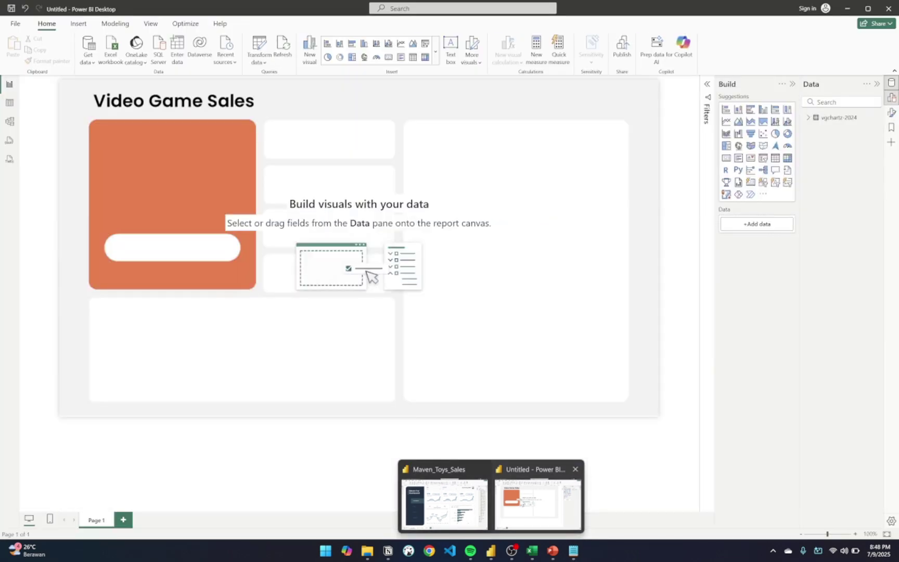
{"action": "left_click", "coordinate": [535, 511]}
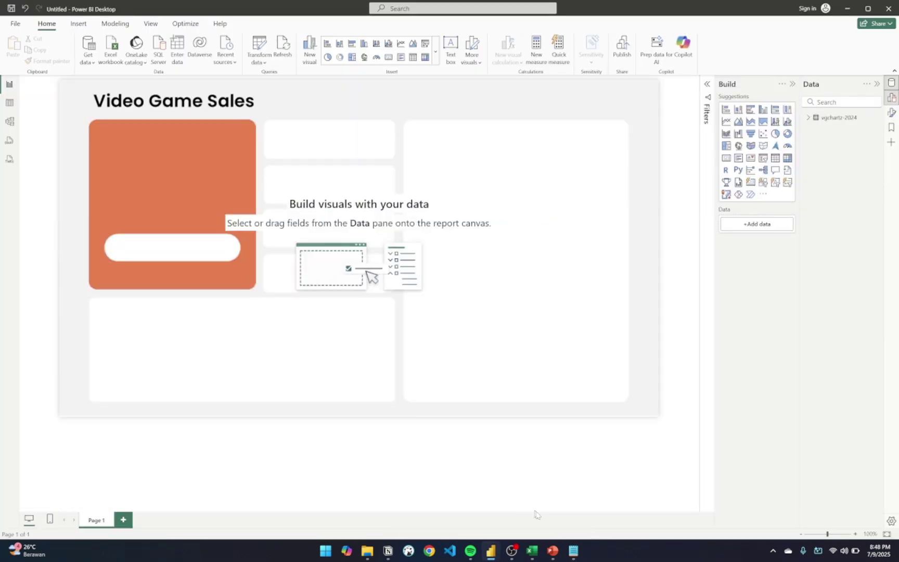
{"action": "mouse_move", "coordinate": [573, 555]}
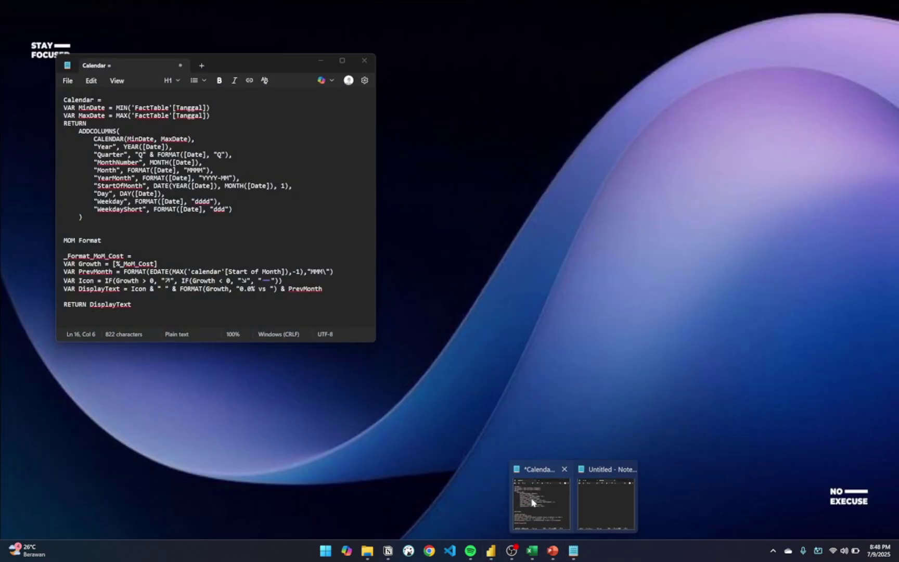
{"action": "left_click", "coordinate": [546, 504]}
{"action": "left_click_drag", "start_coordinate": [96, 219], "coordinate": [58, 100]}
{"action": "key", "text": "ctrl+c"}
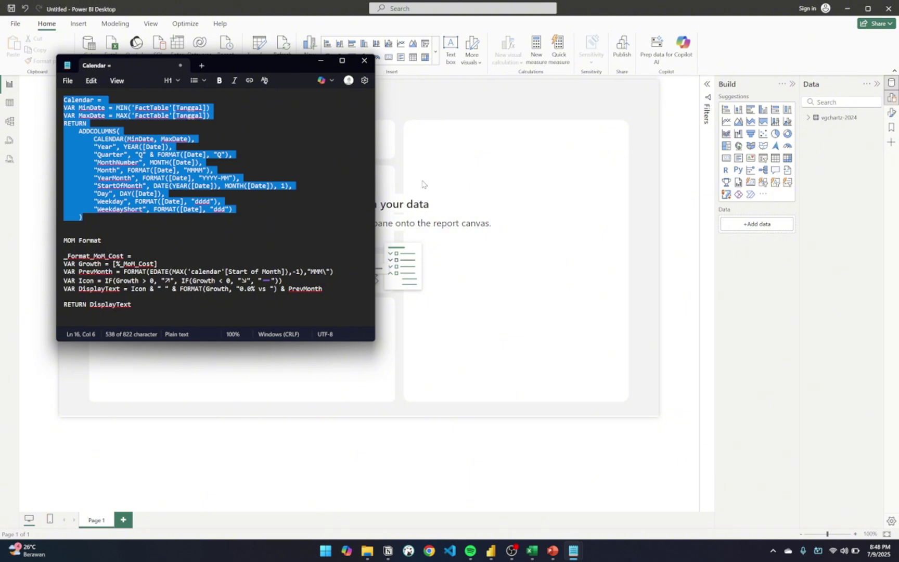
Step: Return to the untitled Power BI report and create a new calculated table from the copied Calendar code
{"action": "left_click", "coordinate": [463, 180]}
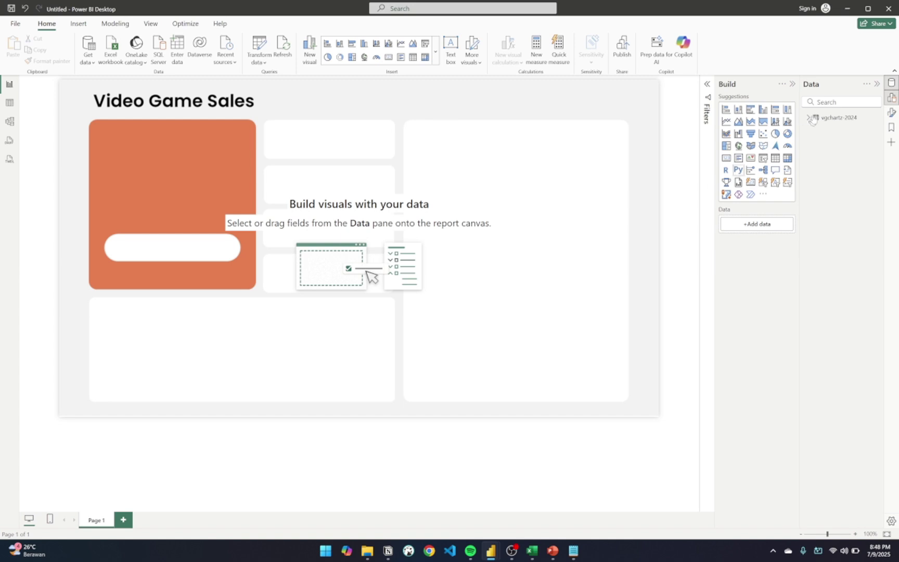
{"action": "left_click", "coordinate": [836, 118]}
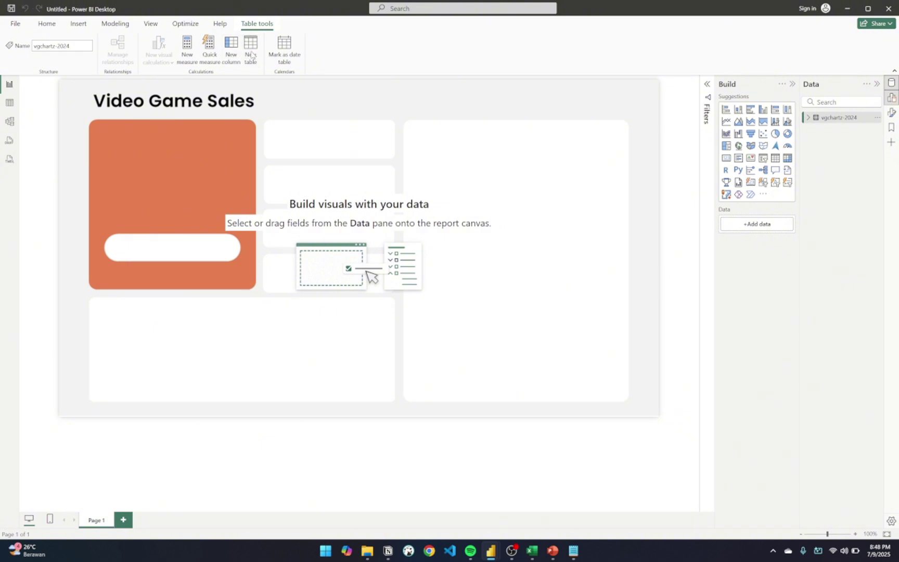
{"action": "left_click", "coordinate": [252, 54]}
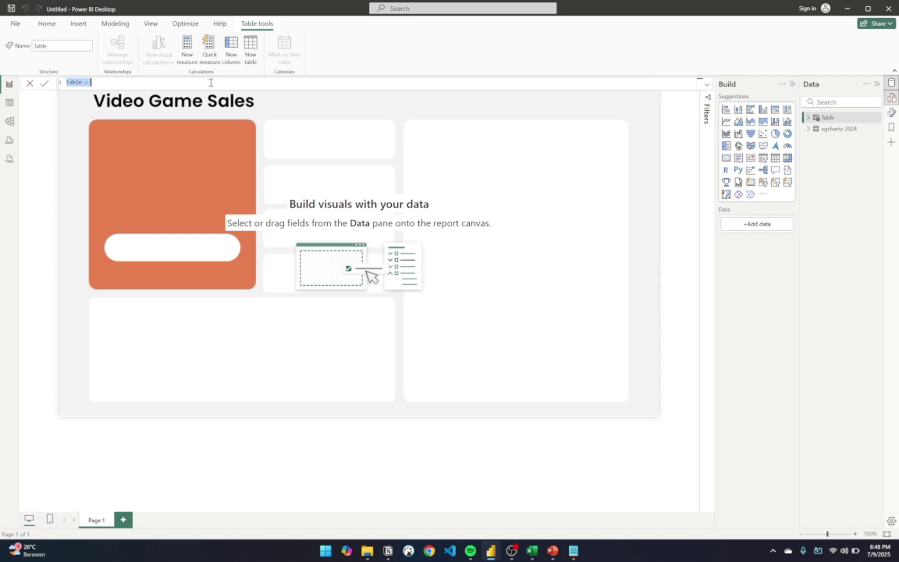
{"action": "key", "text": "ctrl+v"}
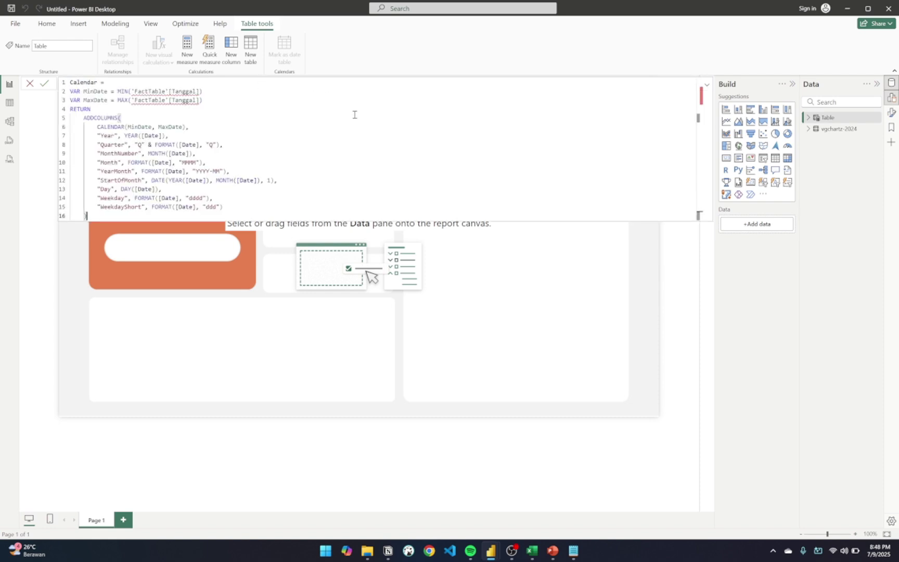
{"action": "scroll", "coordinate": [355, 114], "scroll_direction": "up", "scroll_amount": 3}
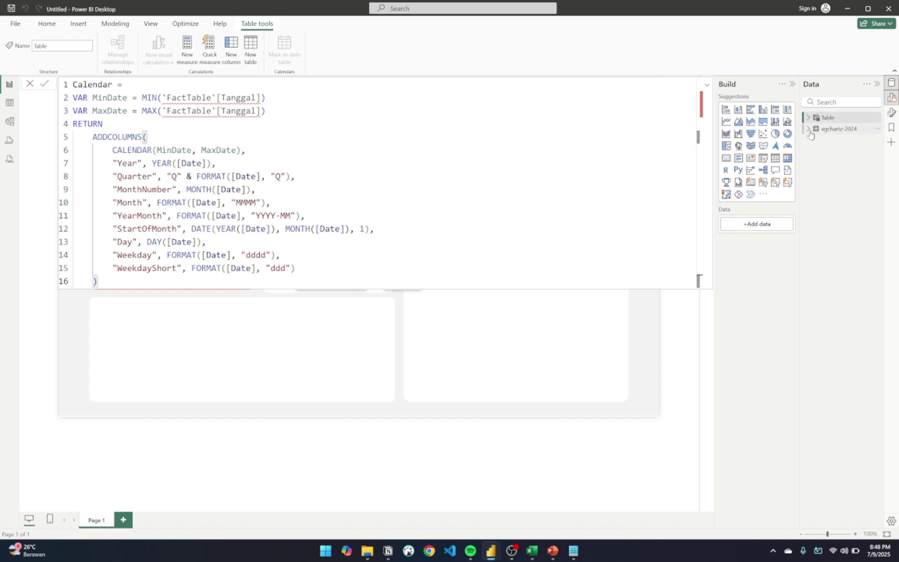
{"action": "key", "text": "Return"}
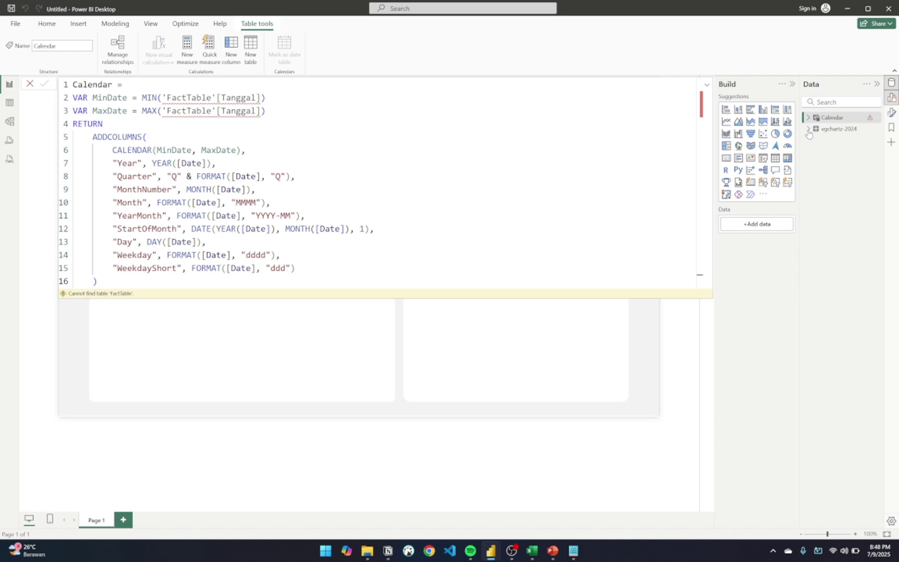
Step: In the Calendar formula's MinDate line, replace the 'FactTable' table name with 'vgchartz-2024'[release_date]
{"action": "double_click", "coordinate": [246, 104]}
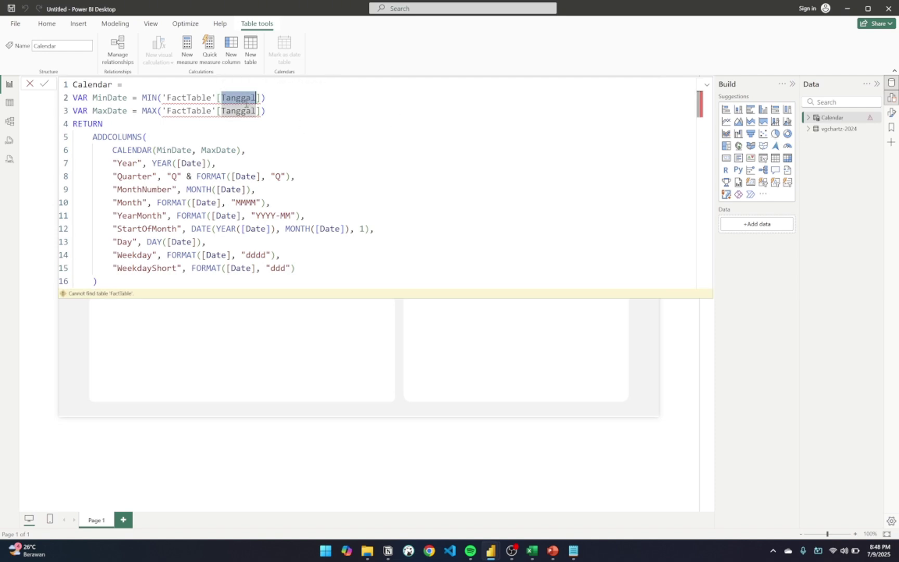
{"action": "left_click", "coordinate": [808, 128]}
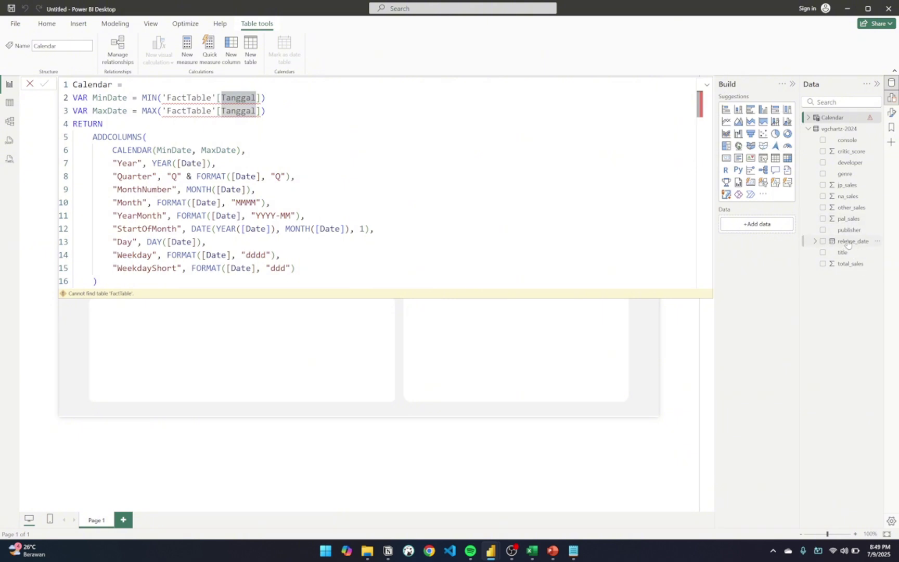
{"action": "left_click", "coordinate": [210, 99]}
{"action": "key", "text": "BackSpace"}
{"action": "key", "text": "BackSpace"}
{"action": "key", "text": "BackSpace"}
{"action": "key", "text": "BackSpace"}
{"action": "key", "text": "BackSpace"}
{"action": "key", "text": "BackSpace"}
{"action": "key", "text": "BackSpace"}
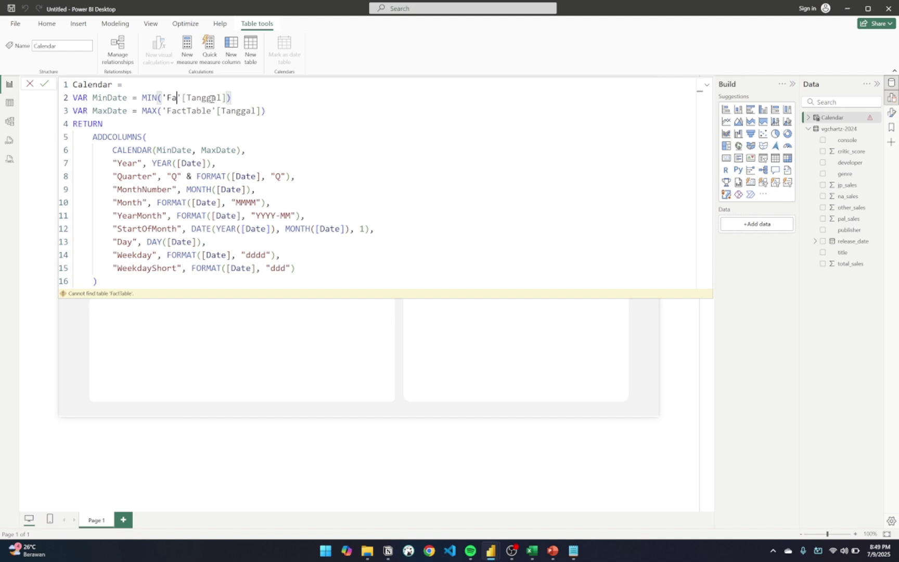
{"action": "key", "text": "BackSpace"}
{"action": "key", "text": "BackSpace"}
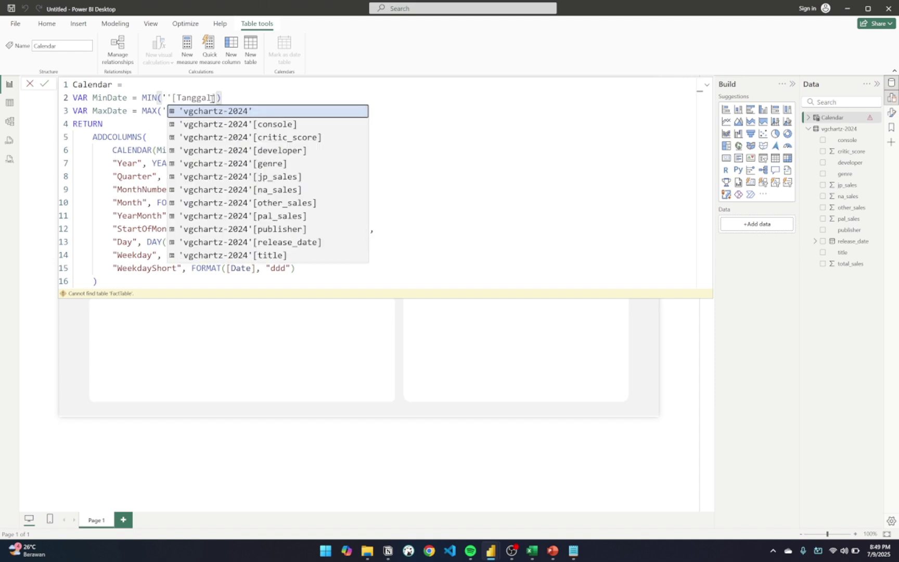
{"action": "key", "text": "Down"}
{"action": "key", "text": "Down"}
{"action": "key", "text": "Down"}
{"action": "key", "text": "Down"}
{"action": "key", "text": "Down"}
{"action": "key", "text": "Down"}
{"action": "key", "text": "Down"}
{"action": "key", "text": "Down"}
{"action": "key", "text": "Down"}
{"action": "key", "text": "Down"}
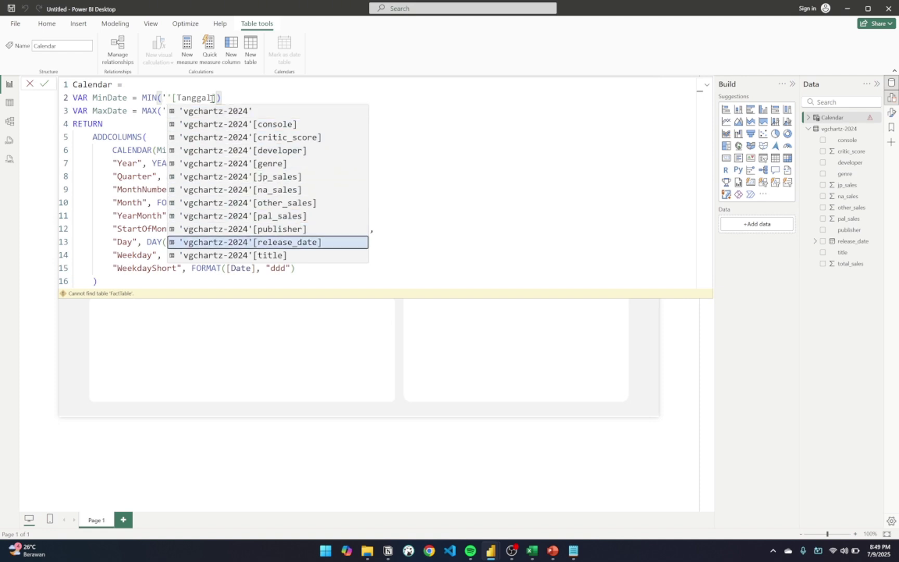
{"action": "key", "text": "Tab"}
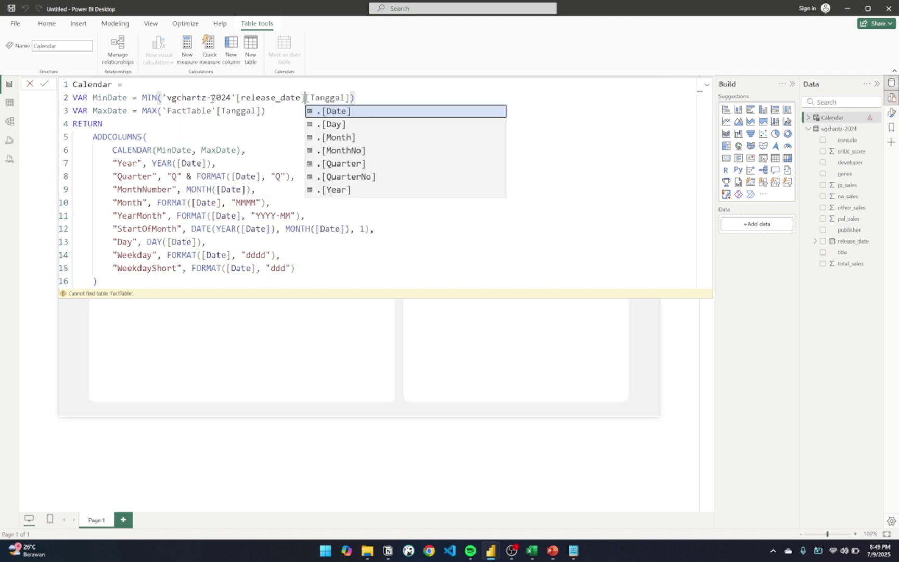
Step: Delete the leftover [Tanggal] column reference from the MinDate line
{"action": "left_click", "coordinate": [352, 97]}
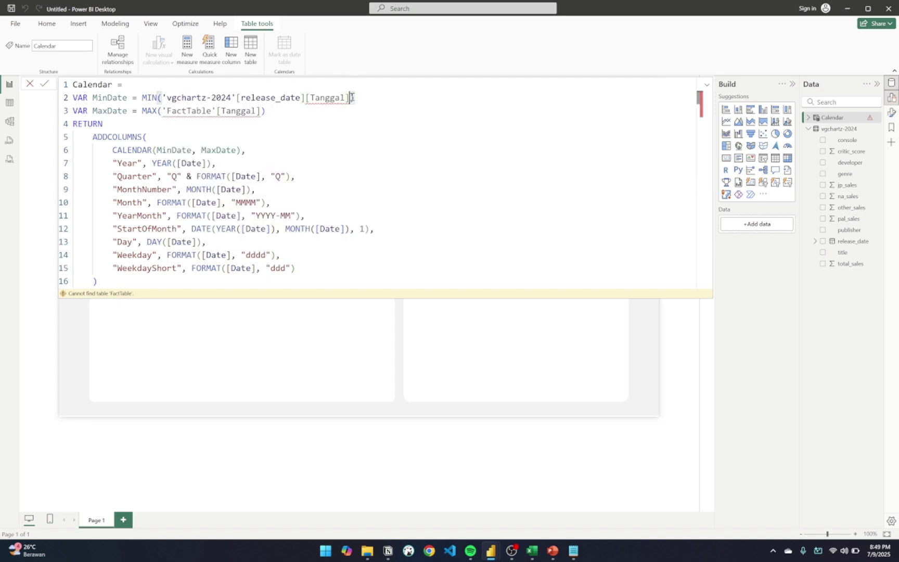
{"action": "key", "text": "BackSpace"}
{"action": "key", "text": "BackSpace"}
{"action": "key", "text": "BackSpace"}
{"action": "key", "text": "BackSpace"}
{"action": "key", "text": "BackSpace"}
{"action": "key", "text": "BackSpace"}
{"action": "key", "text": "BackSpace"}
{"action": "key", "text": "BackSpace"}
{"action": "key", "text": "BackSpace"}
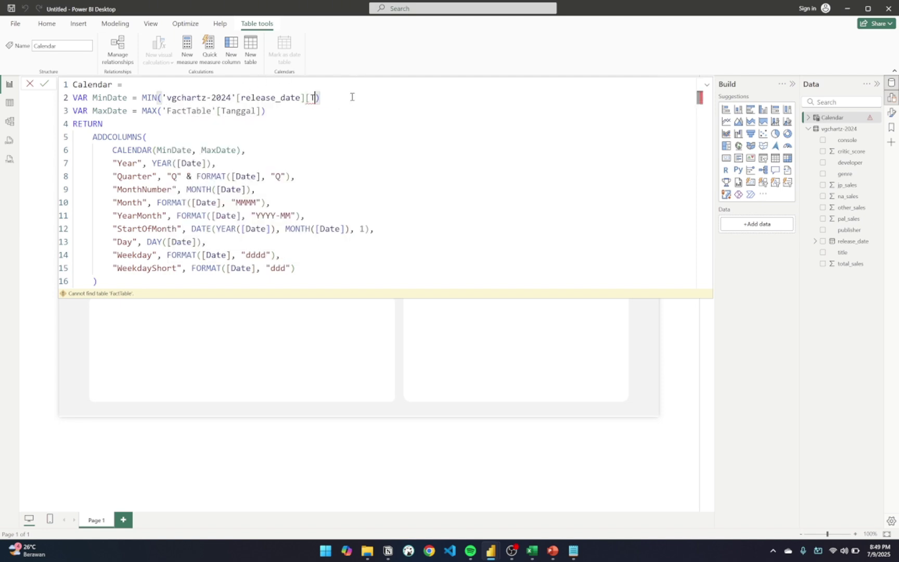
Step: Replace 'FactTable'[Tanggal] in the Calendar formula's MaxDate line with 'vgchartz-2024'[release_date]
{"action": "left_click_drag", "start_coordinate": [260, 111], "coordinate": [166, 111]}
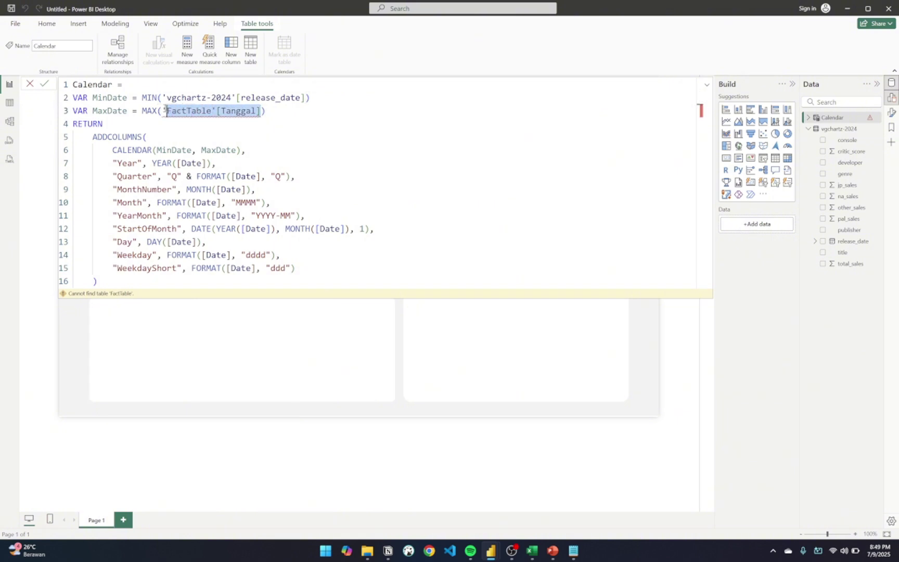
{"action": "key", "text": "BackSpace"}
{"action": "key", "text": "BackSpace"}
{"action": "key", "text": "Down"}
{"action": "key", "text": "Down"}
{"action": "key", "text": "Down"}
{"action": "key", "text": "Down"}
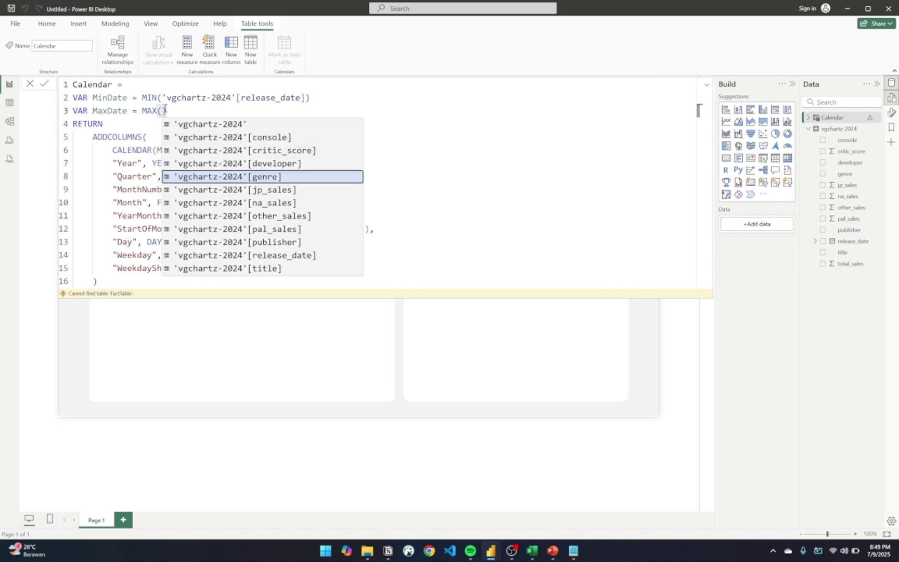
{"action": "key", "text": "Down"}
{"action": "key", "text": "Down"}
{"action": "key", "text": "Down"}
{"action": "key", "text": "Down"}
{"action": "key", "text": "Down"}
{"action": "key", "text": "Down"}
{"action": "key", "text": "Tab"}
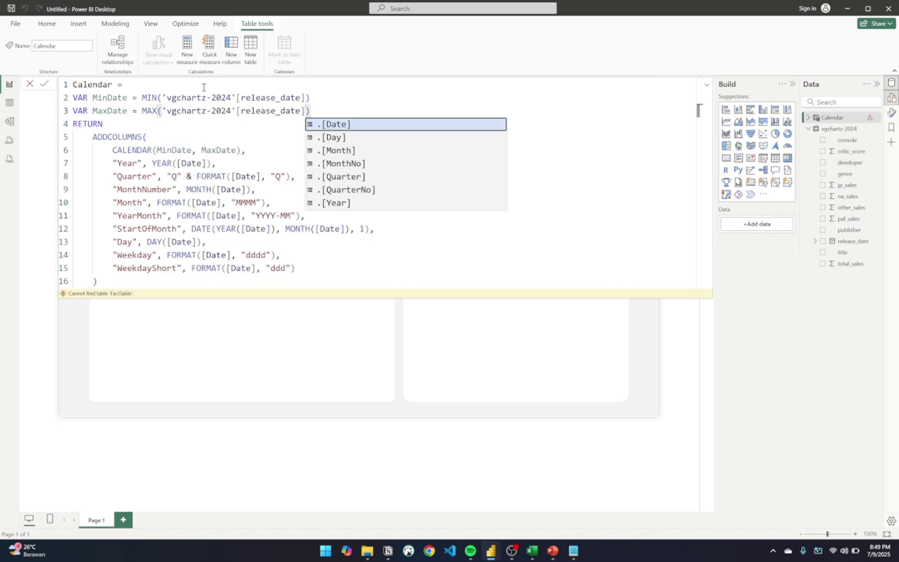
{"action": "left_click", "coordinate": [332, 108]}
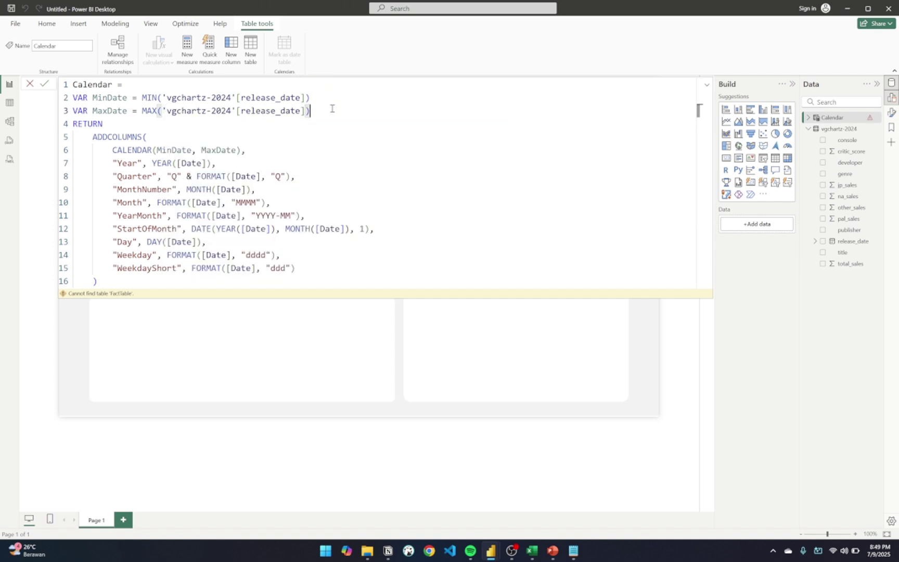
Step: Review the MinDate and MaxDate lines, checking the MIN and MAX functions and their table and column references
{"action": "left_click", "coordinate": [145, 91]}
{"action": "left_click_drag", "start_coordinate": [73, 97], "coordinate": [311, 98]}
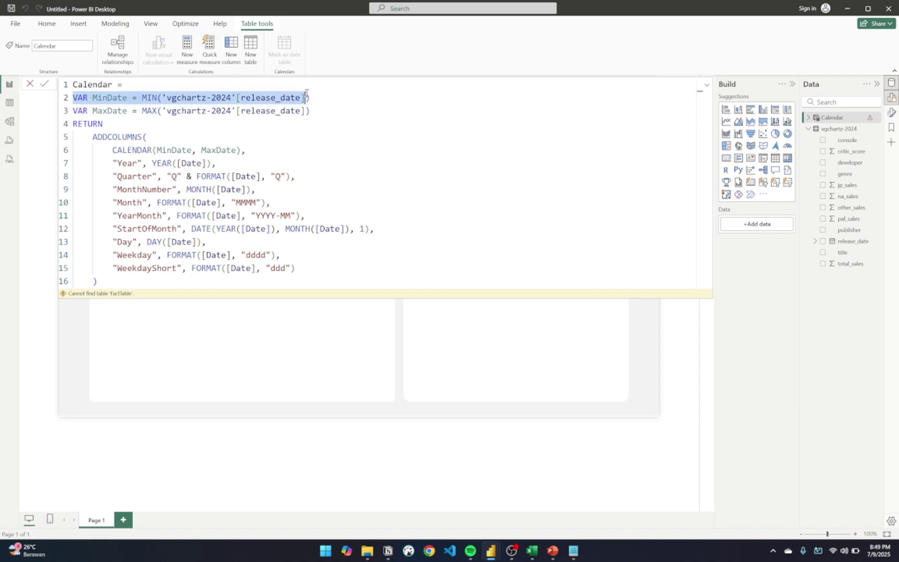
{"action": "left_click", "coordinate": [145, 98]}
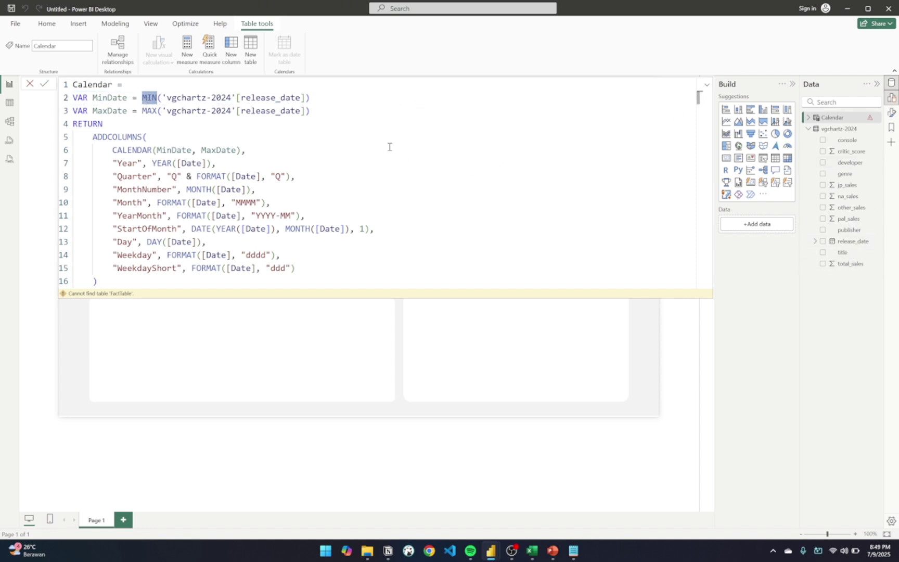
{"action": "double_click", "coordinate": [151, 112]}
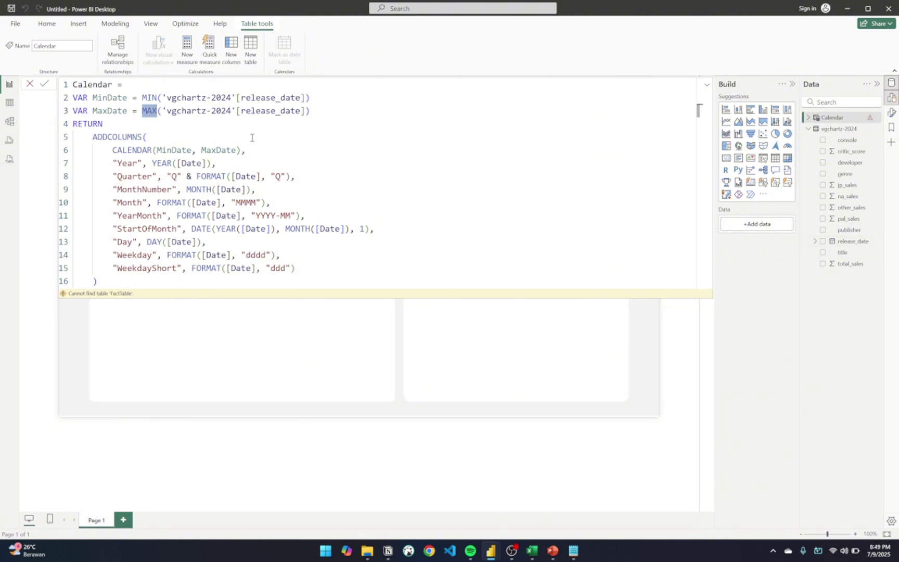
{"action": "double_click", "coordinate": [188, 97]}
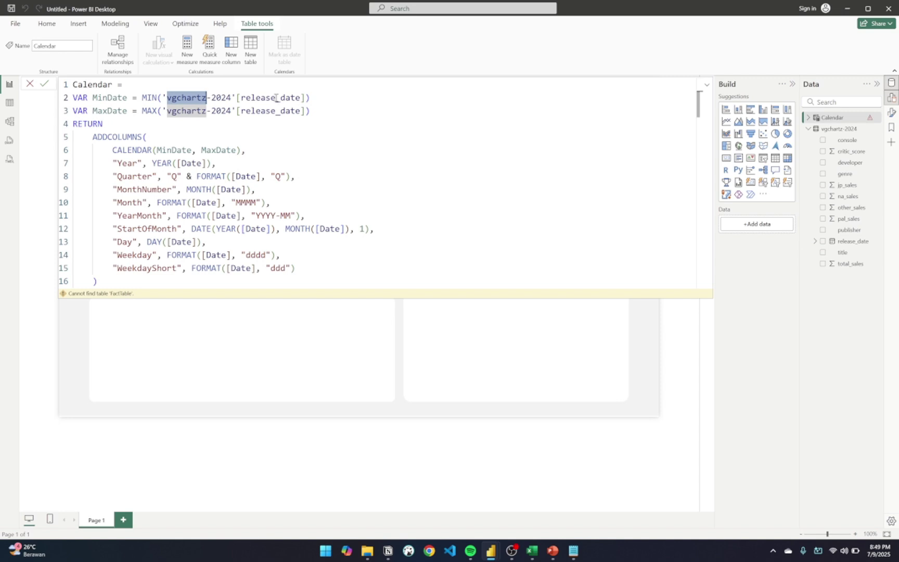
{"action": "double_click", "coordinate": [150, 111]}
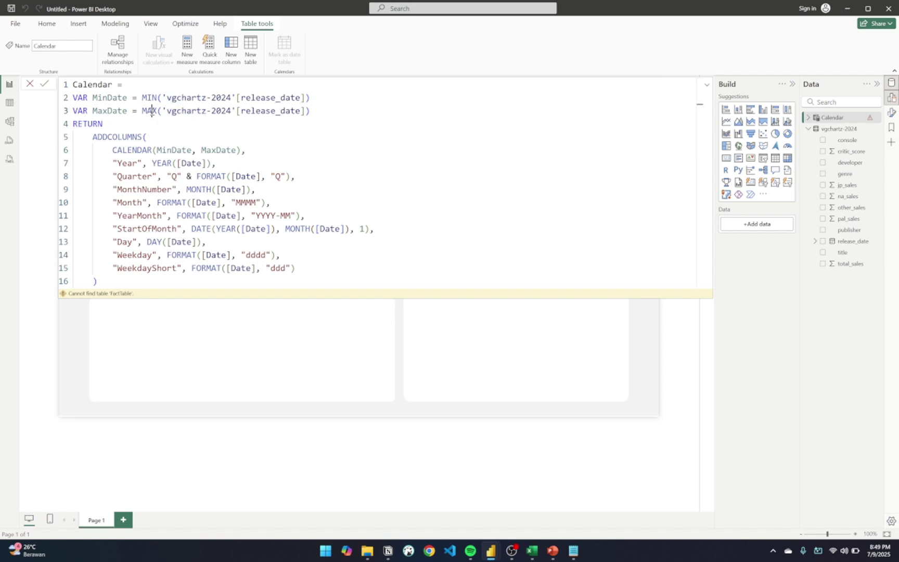
{"action": "left_click_drag", "start_coordinate": [310, 98], "coordinate": [231, 98]}
{"action": "left_click", "coordinate": [260, 111]}
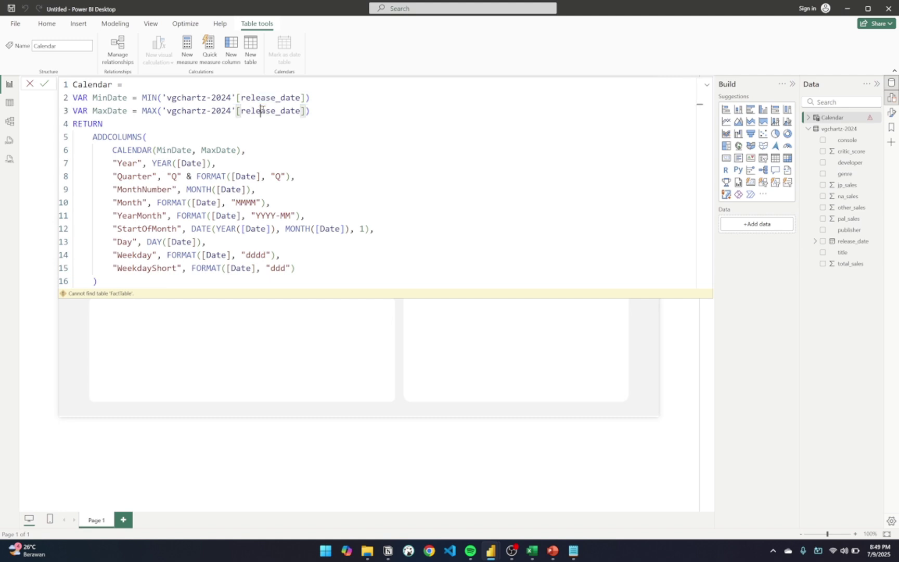
{"action": "left_click", "coordinate": [317, 110]}
Step: Examine the ADDCOLUMNS call and how CALENDAR uses the MinDate and MaxDate variables as its date range
{"action": "double_click", "coordinate": [129, 136]}
{"action": "left_click", "coordinate": [146, 136]}
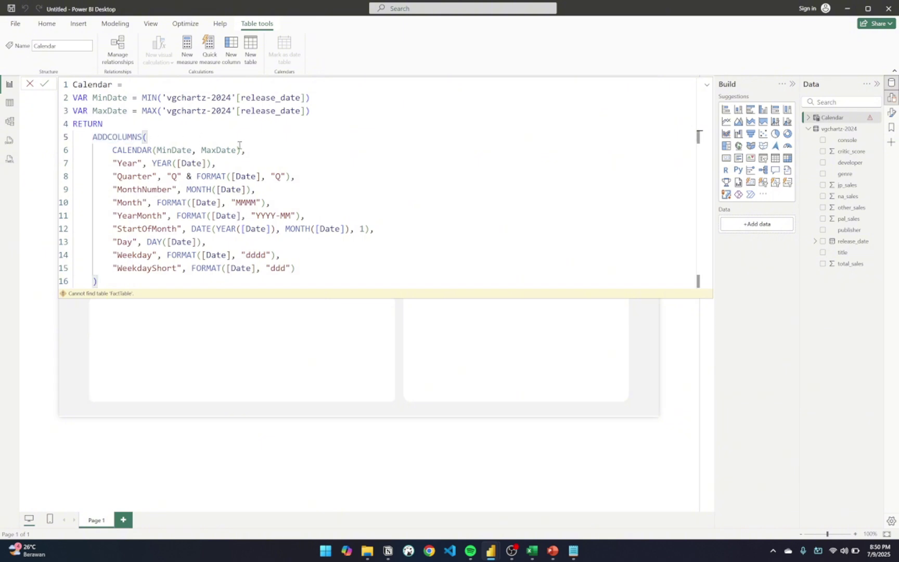
{"action": "key", "text": "Down"}
{"action": "key", "text": "Home"}
{"action": "key", "text": "shift+Home"}
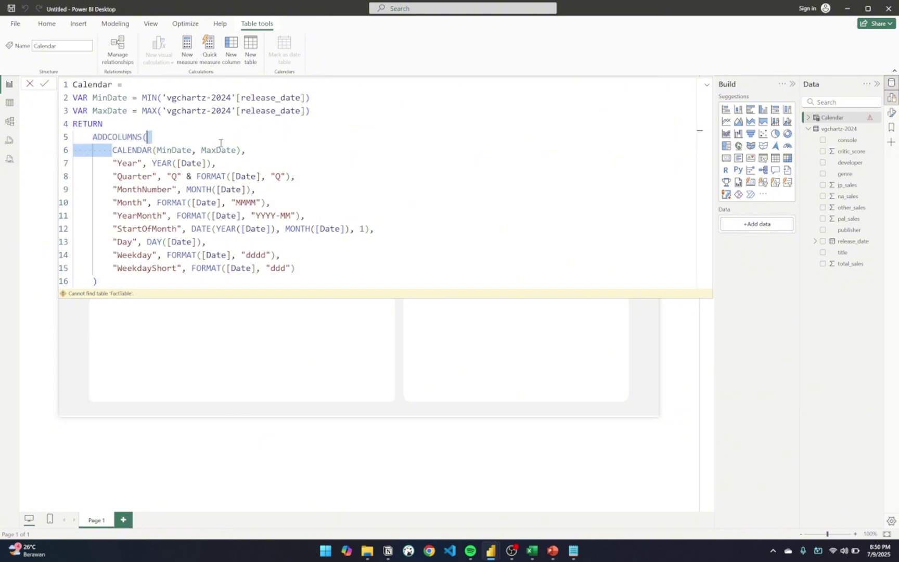
{"action": "left_click", "coordinate": [241, 150], "text": "shift"}
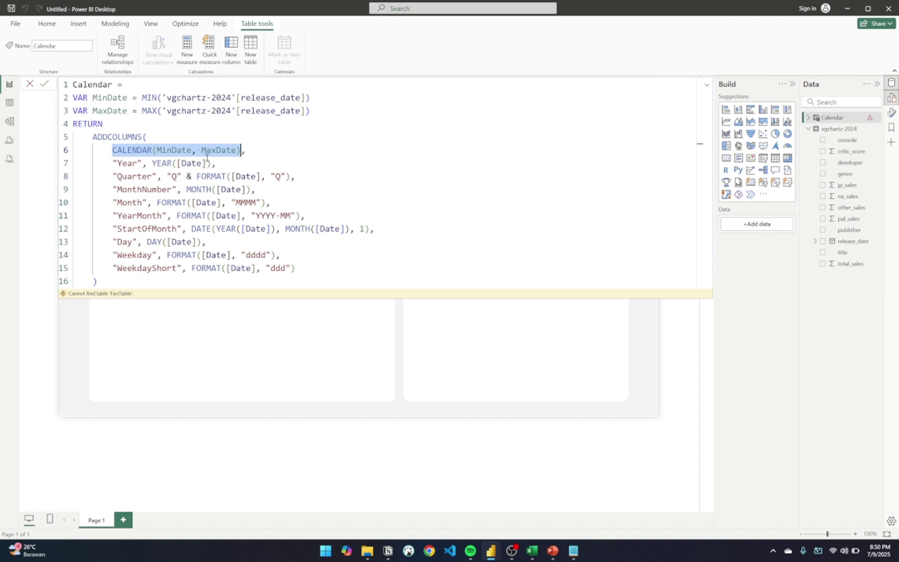
{"action": "double_click", "coordinate": [172, 150]}
{"action": "double_click", "coordinate": [145, 150]}
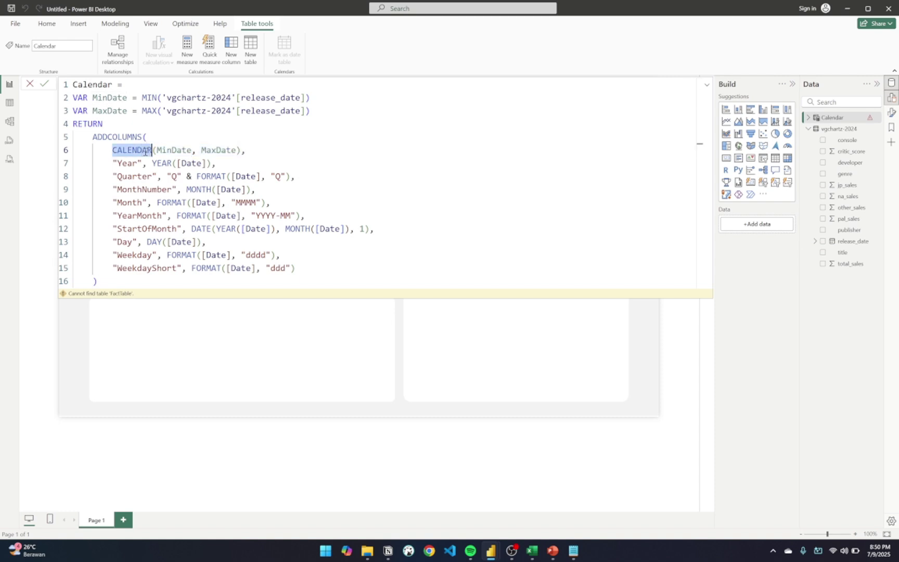
{"action": "double_click", "coordinate": [169, 151]}
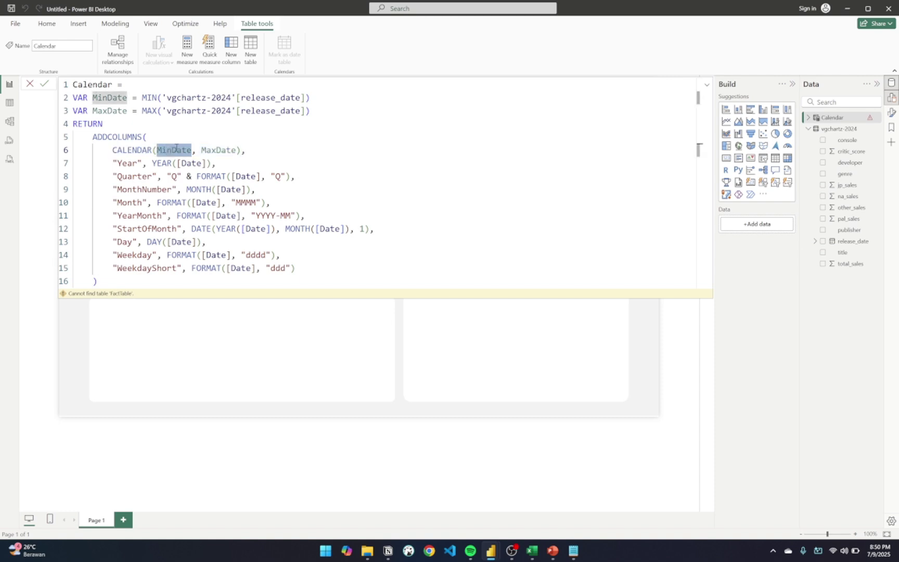
{"action": "double_click", "coordinate": [189, 151]}
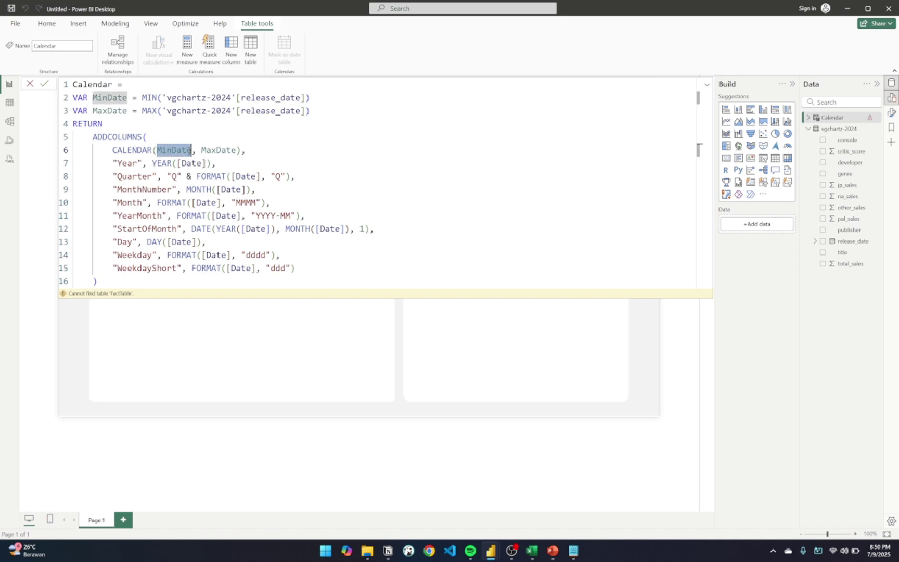
{"action": "double_click", "coordinate": [219, 150]}
{"action": "left_click", "coordinate": [181, 150]}
{"action": "double_click", "coordinate": [181, 150]}
{"action": "left_click", "coordinate": [189, 150]}
{"action": "double_click", "coordinate": [186, 151]}
{"action": "double_click", "coordinate": [215, 150]}
{"action": "left_click", "coordinate": [242, 150]}
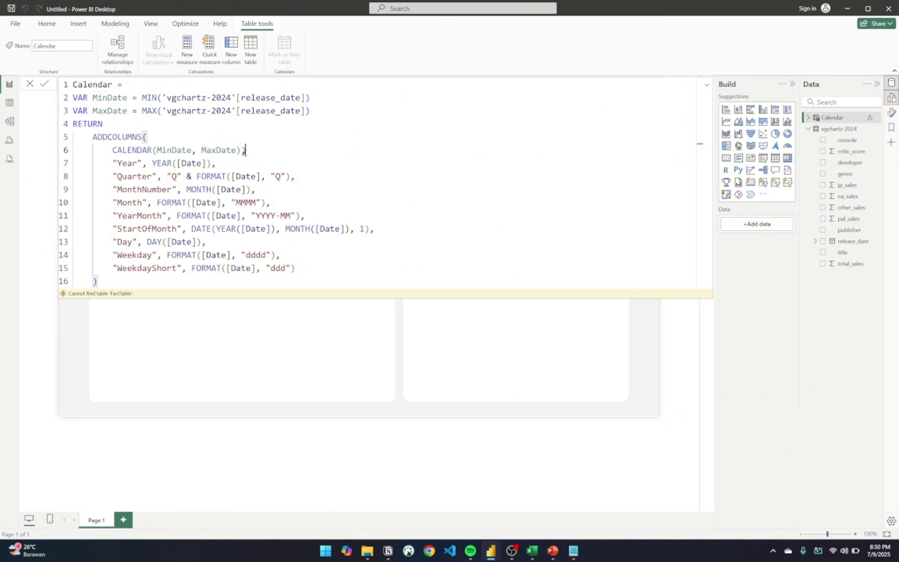
{"action": "double_click", "coordinate": [233, 149]}
{"action": "left_click", "coordinate": [257, 155]}
{"action": "left_click", "coordinate": [183, 92]}
{"action": "left_click", "coordinate": [172, 151]}
Step: Review the column definitions inside ADDCOLUMNS, from Year and Quarter through the month columns to Weekday and WeekdayShort
{"action": "double_click", "coordinate": [136, 162]}
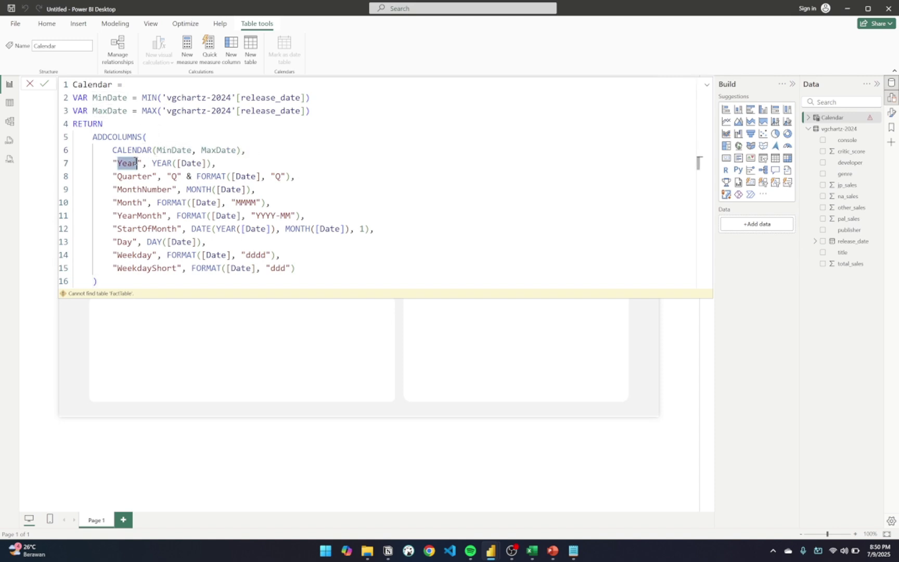
{"action": "double_click", "coordinate": [186, 164]}
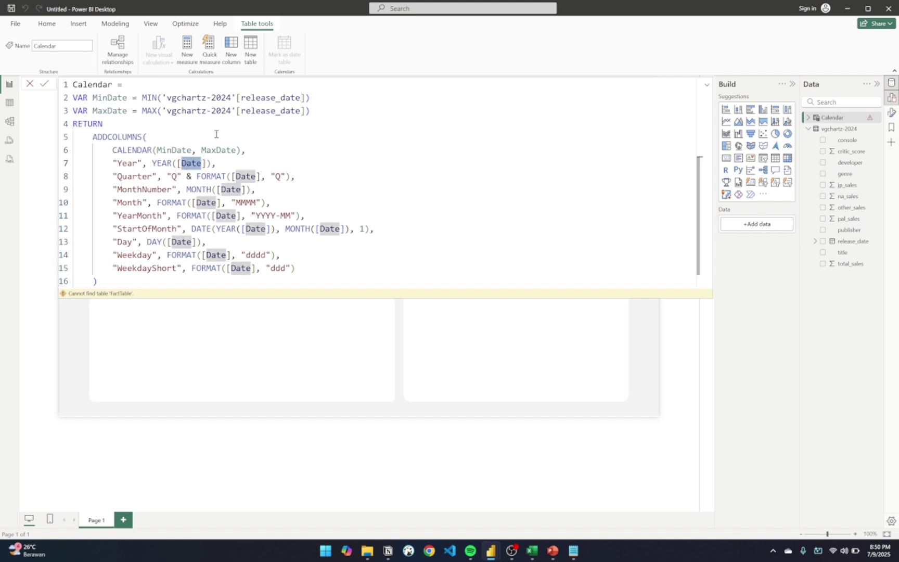
{"action": "double_click", "coordinate": [163, 164]}
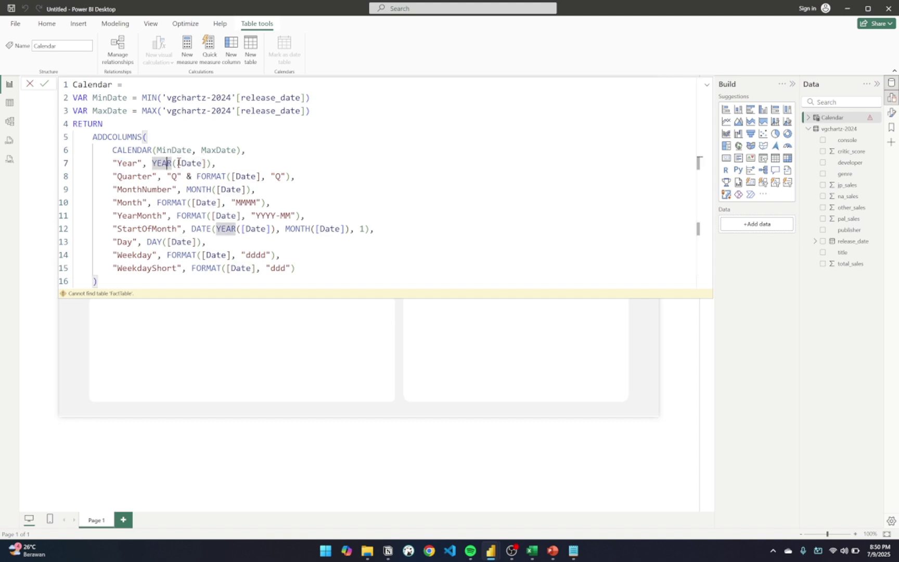
{"action": "triple_click", "coordinate": [185, 163]}
{"action": "double_click", "coordinate": [187, 164]}
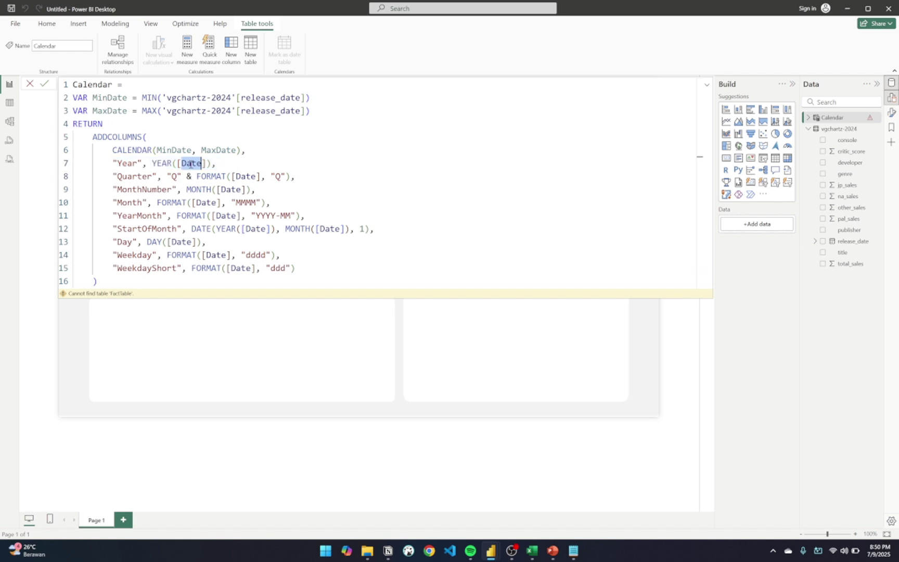
{"action": "left_click", "coordinate": [142, 176]}
{"action": "double_click", "coordinate": [142, 176]}
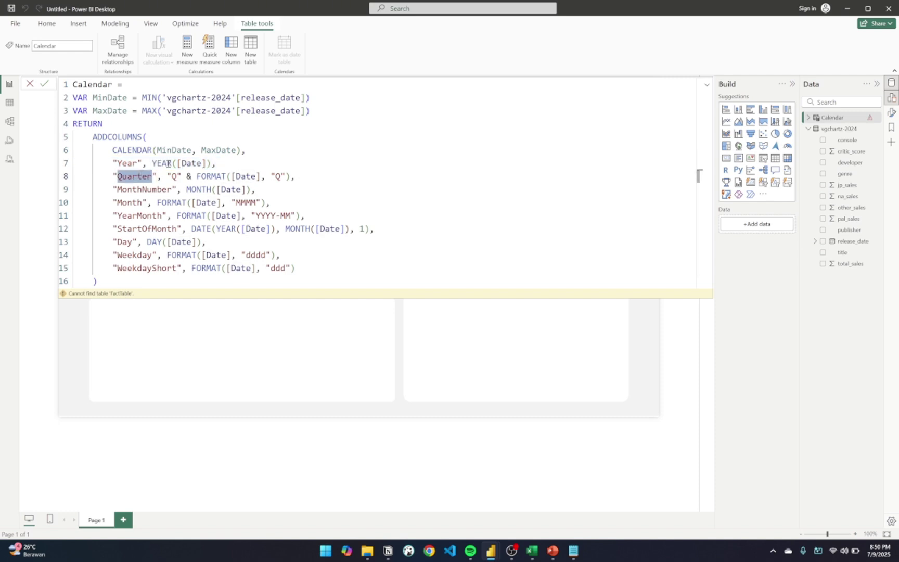
{"action": "double_click", "coordinate": [158, 190]}
{"action": "double_click", "coordinate": [132, 201]}
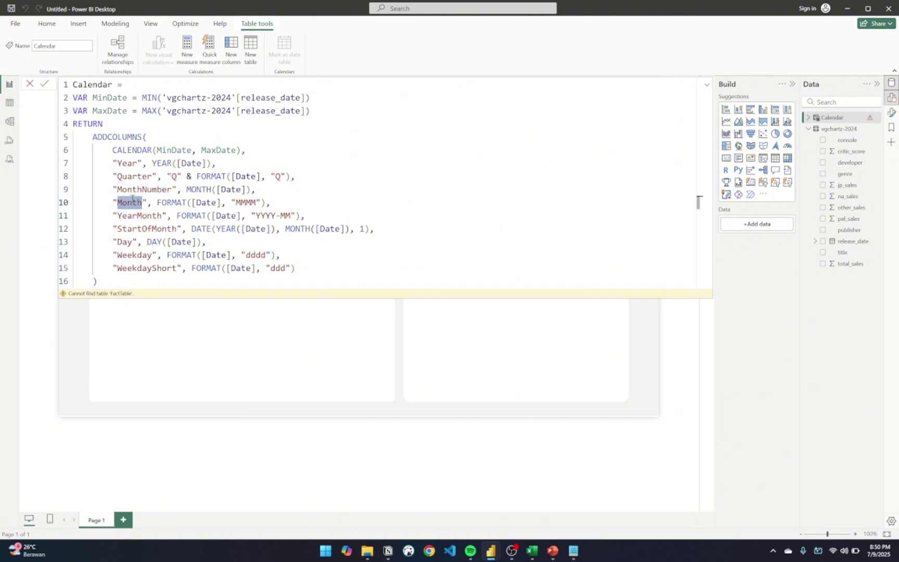
{"action": "double_click", "coordinate": [144, 215]}
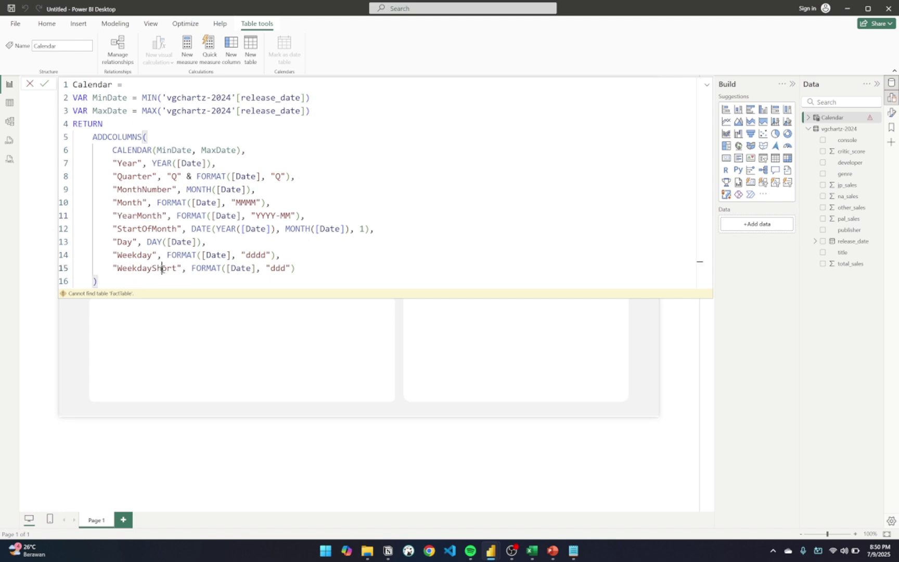
{"action": "double_click", "coordinate": [146, 269]}
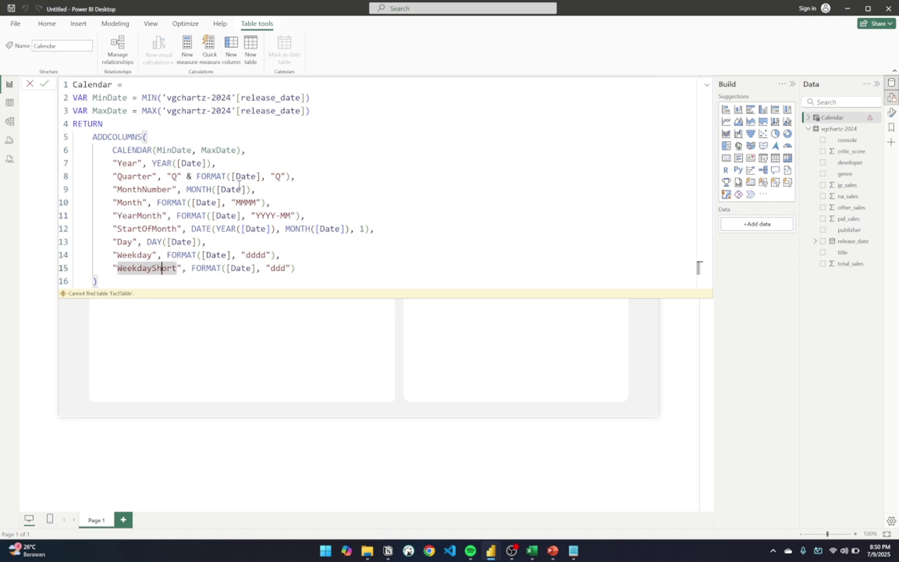
{"action": "left_click_drag", "start_coordinate": [324, 200], "coordinate": [297, 193]}
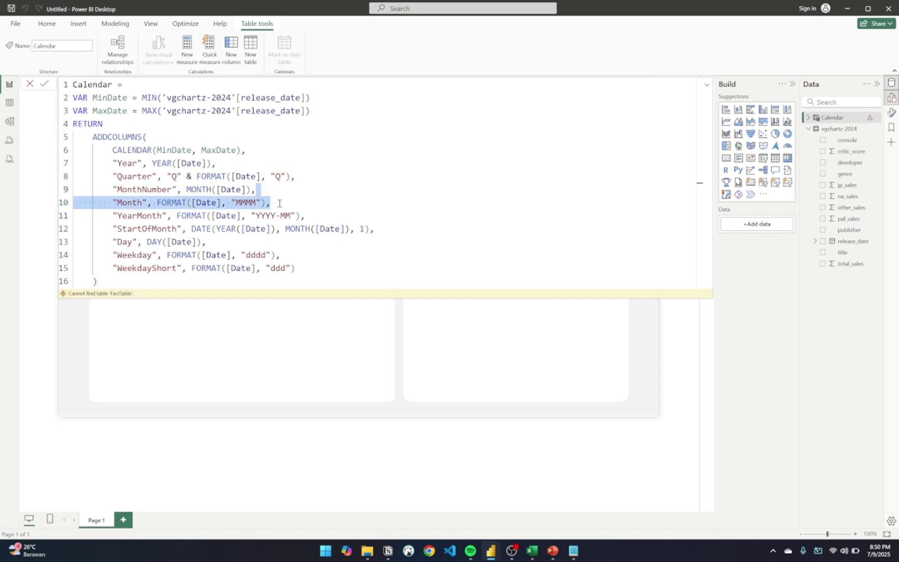
{"action": "left_click", "coordinate": [304, 261]}
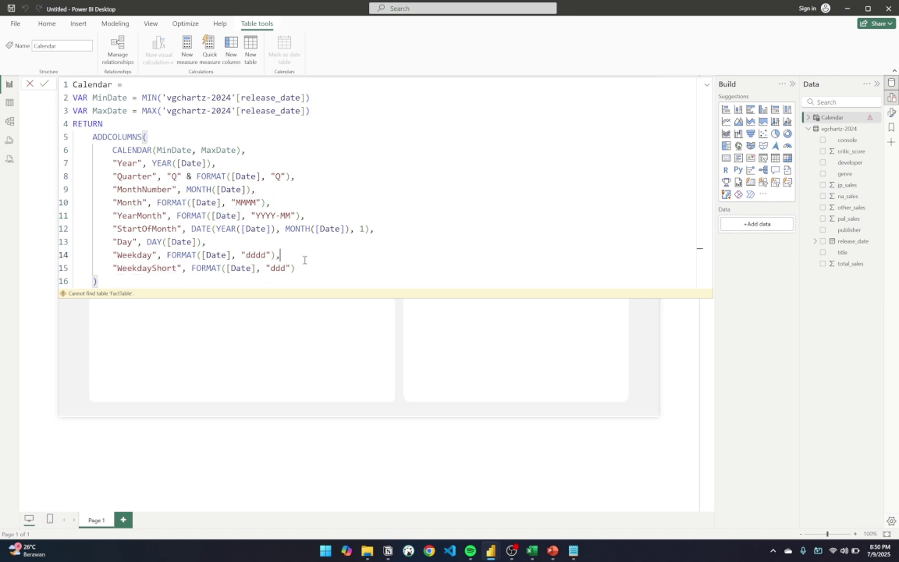
{"action": "type", "text": "\\"}
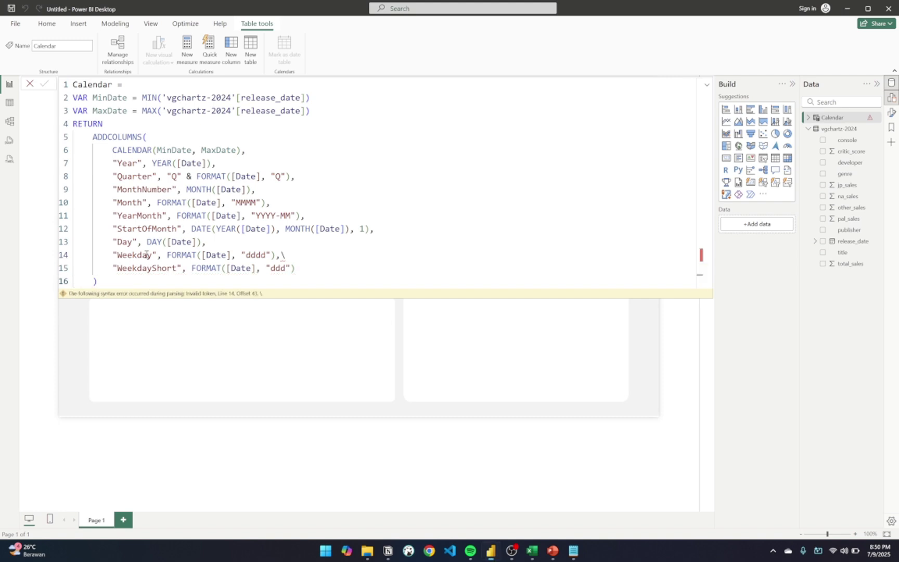
{"action": "left_click", "coordinate": [144, 288]}
{"action": "left_click", "coordinate": [298, 254]}
{"action": "key", "text": "BackSpace"}
Step: Commit the Calendar table formula, then collapse the formula editor and expand the Calendar table's field list
{"action": "key", "text": "Return"}
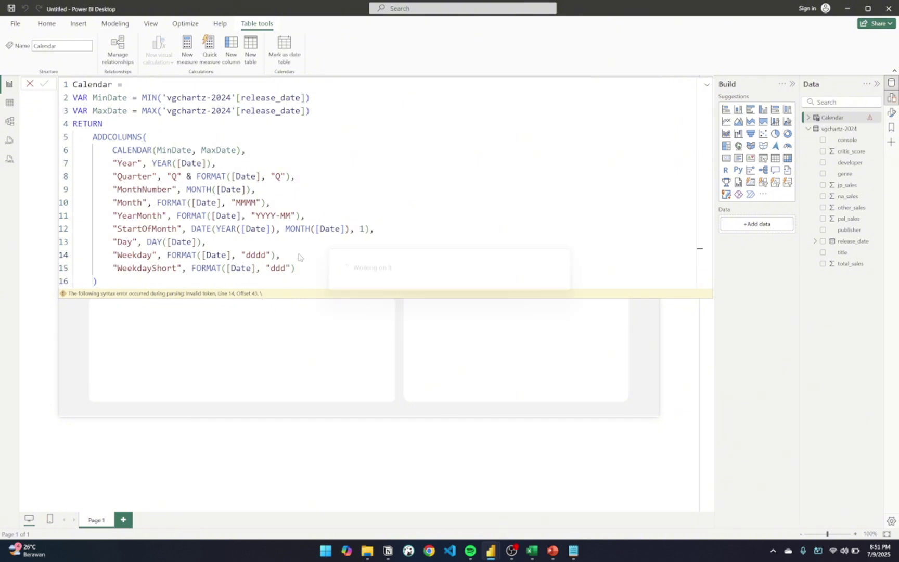
{"action": "left_click", "coordinate": [708, 86]}
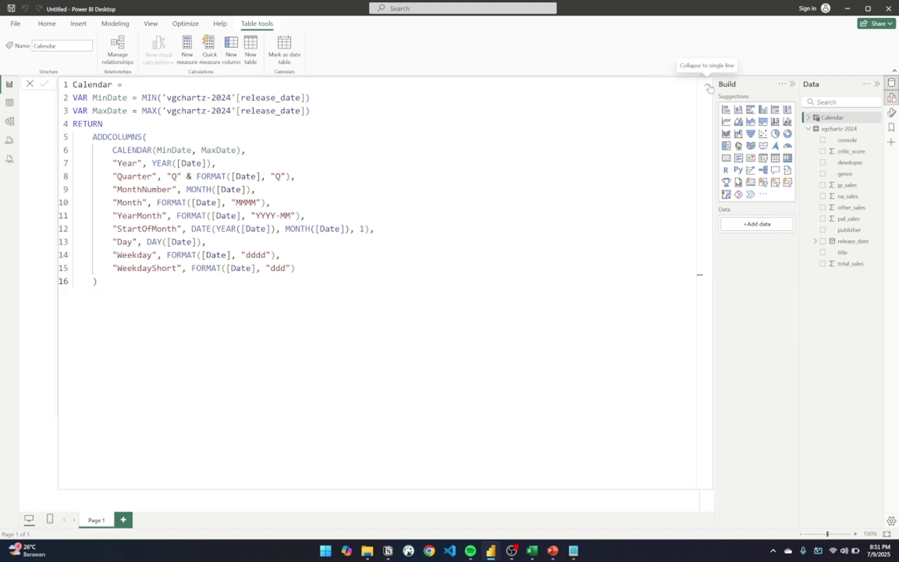
{"action": "left_click", "coordinate": [708, 86]}
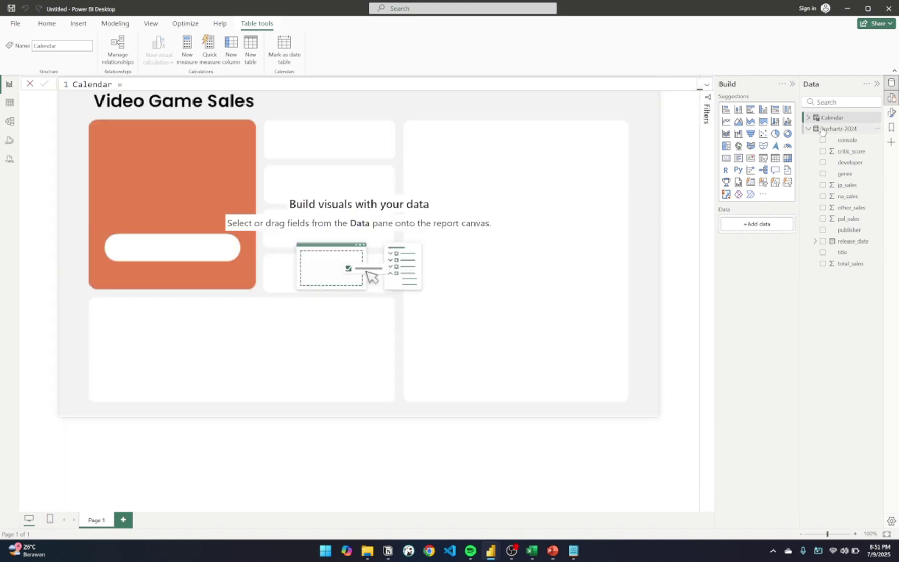
{"action": "left_click", "coordinate": [808, 120]}
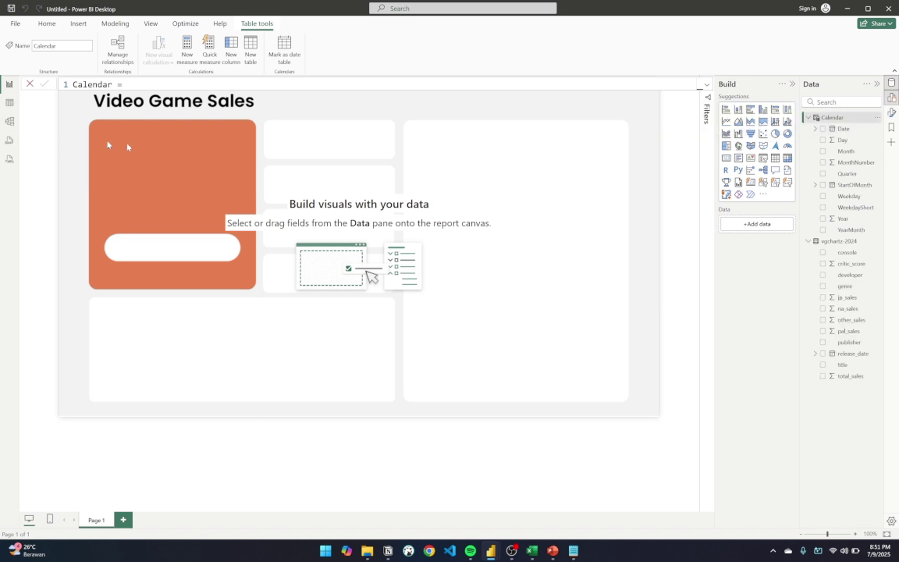
Step: Switch to Notion and set the status of the Buat Calender Table task to Done
{"action": "left_click", "coordinate": [389, 553]}
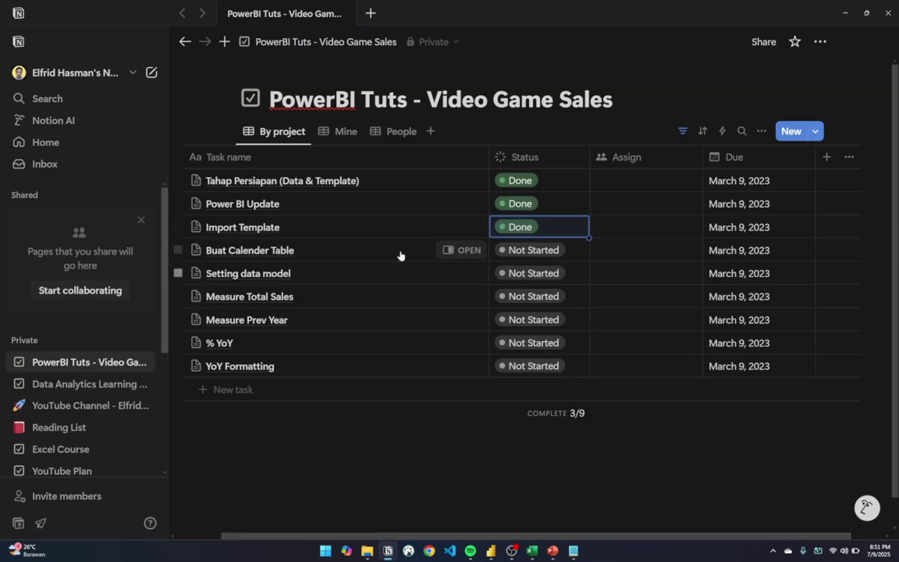
{"action": "left_click", "coordinate": [510, 250]}
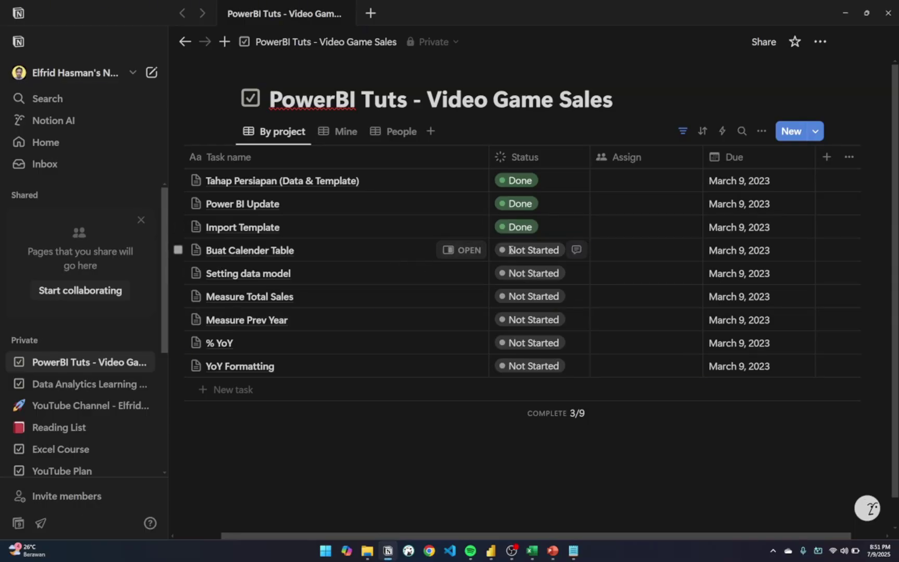
{"action": "left_click", "coordinate": [510, 250]}
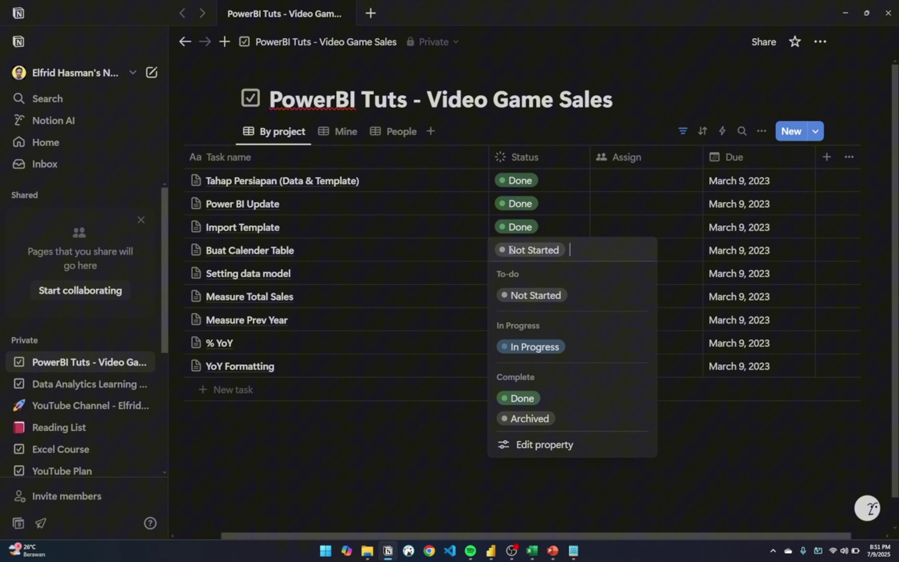
{"action": "left_click", "coordinate": [522, 398]}
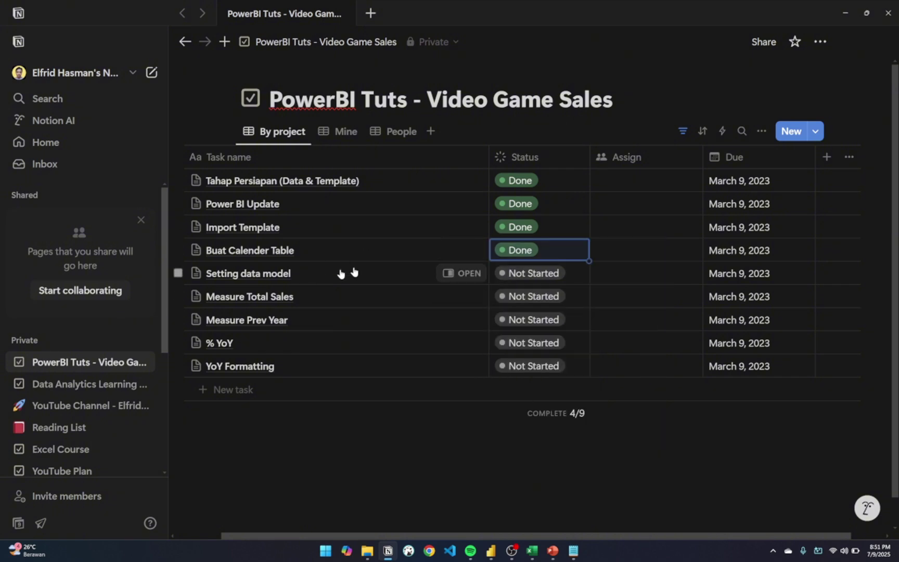
Step: Switch to Power BI's model view and place the Calendar table beside vgchartz-2024 with their upper edges aligned
{"action": "key", "text": "alt+Tab"}
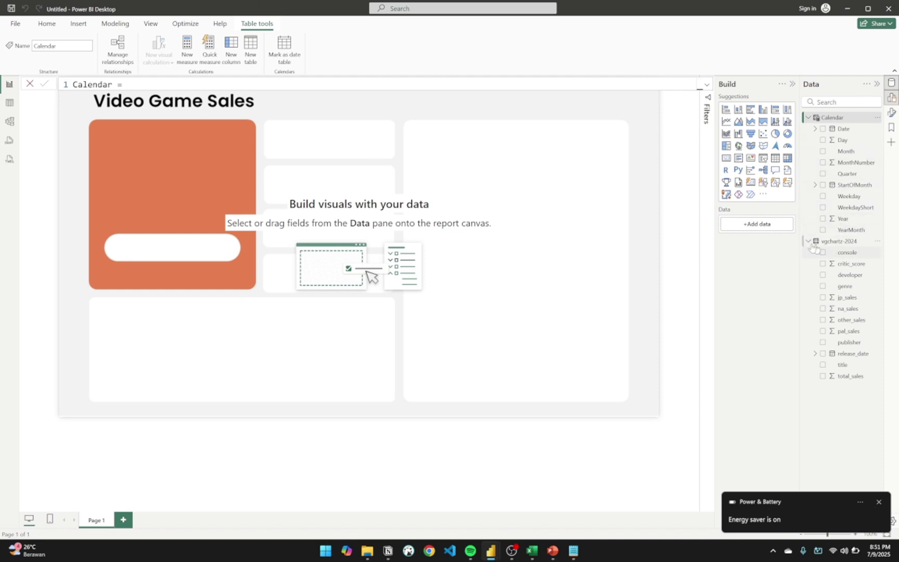
{"action": "left_click", "coordinate": [9, 123]}
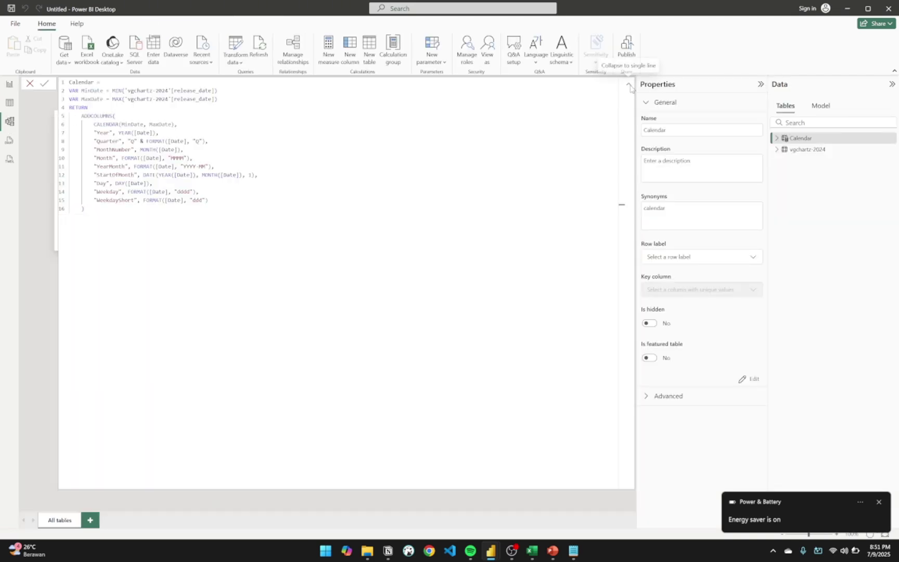
{"action": "left_click", "coordinate": [628, 85]}
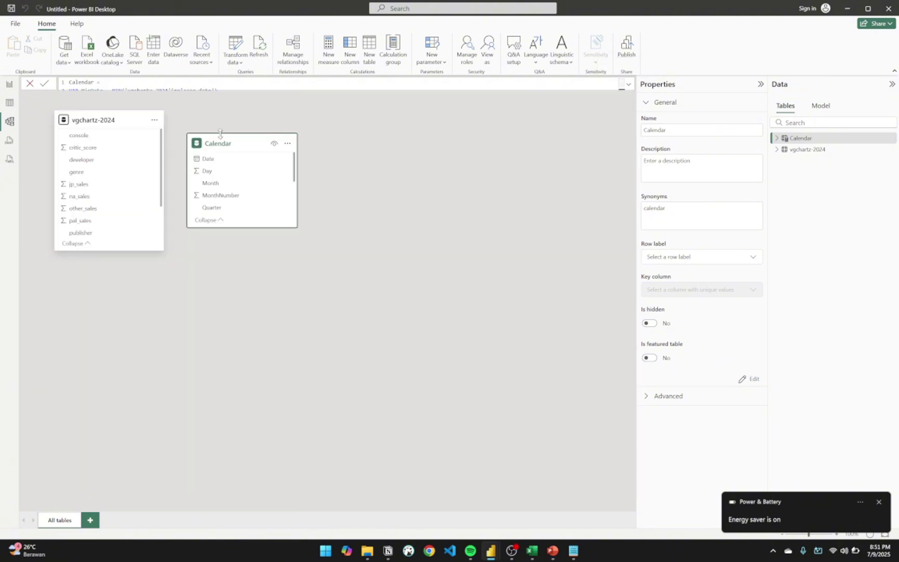
{"action": "left_click_drag", "start_coordinate": [223, 142], "coordinate": [257, 125]}
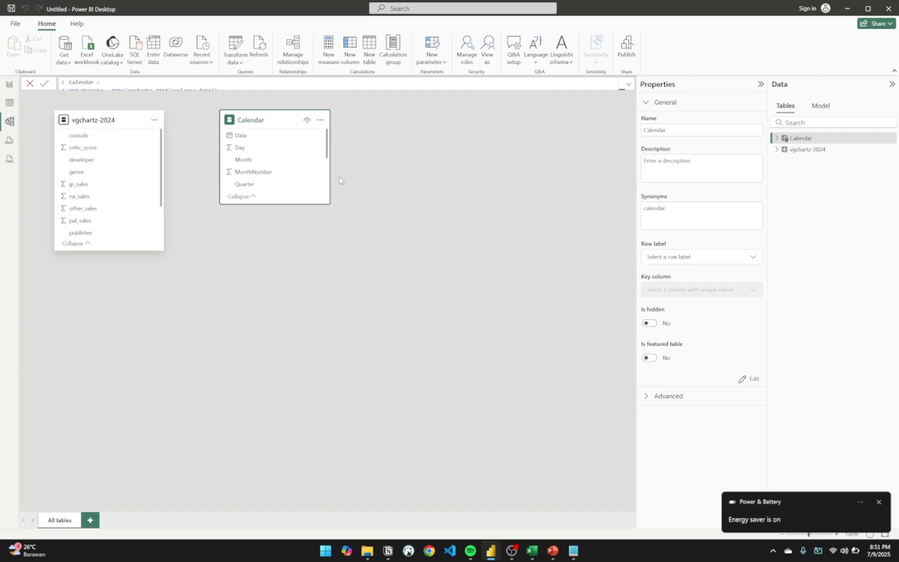
Step: Create an active many-to-one relationship from release_date in vgchartz-2024 to Date in Calendar, with Single cross-filter direction
{"action": "scroll", "coordinate": [340, 181], "scroll_direction": "up", "scroll_amount": 5}
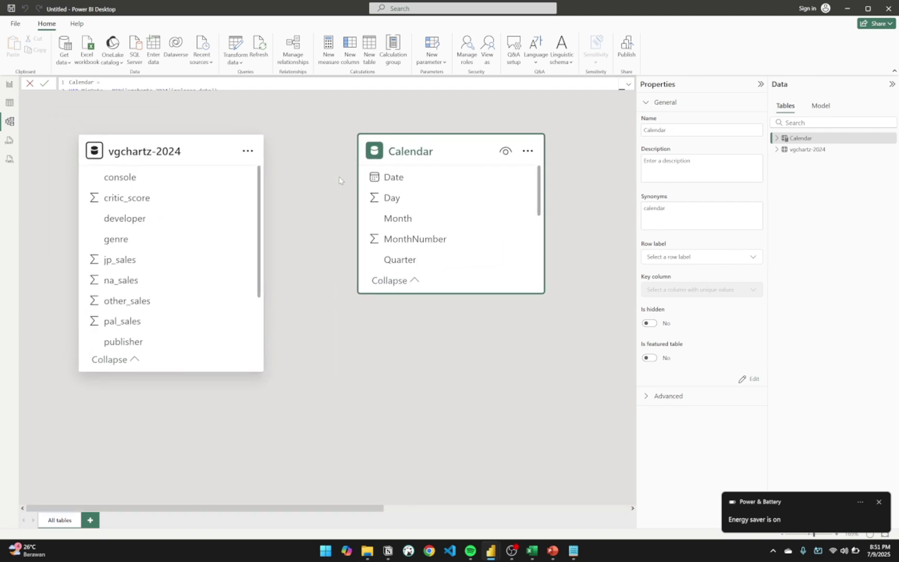
{"action": "scroll", "coordinate": [340, 180], "scroll_direction": "up", "scroll_amount": 2}
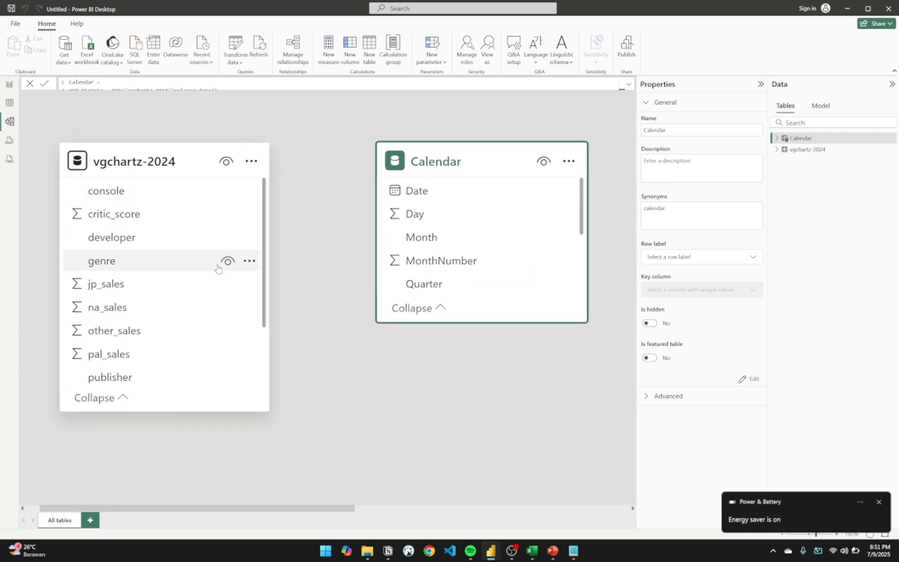
{"action": "scroll", "coordinate": [181, 261], "scroll_direction": "down", "scroll_amount": 2}
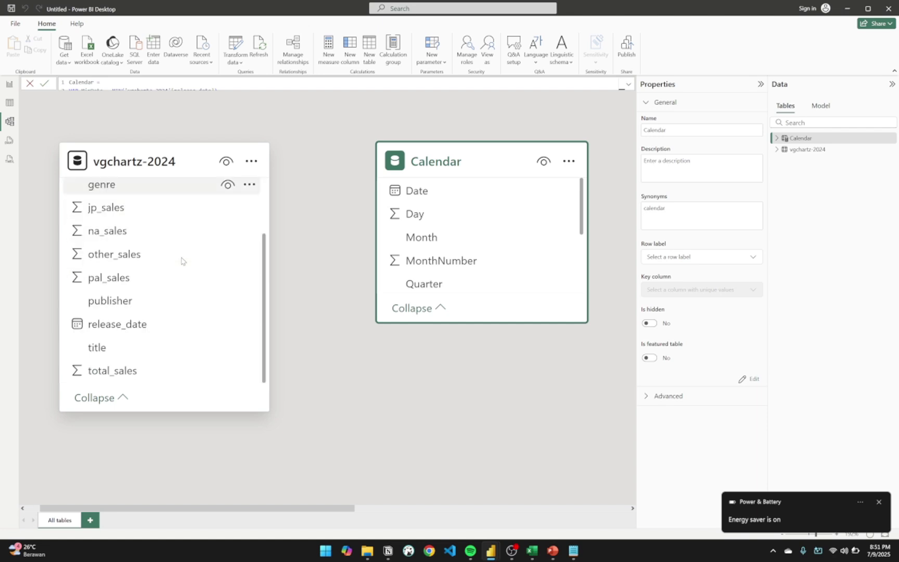
{"action": "scroll", "coordinate": [181, 262], "scroll_direction": "up", "scroll_amount": 2}
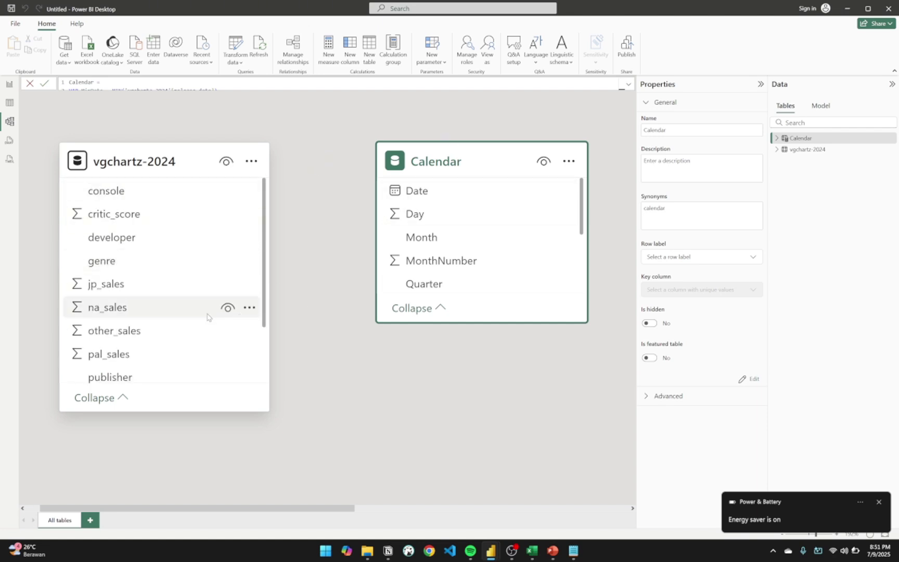
{"action": "scroll", "coordinate": [208, 323], "scroll_direction": "down", "scroll_amount": 1}
{"action": "scroll", "coordinate": [203, 346], "scroll_direction": "up", "scroll_amount": 1}
{"action": "scroll", "coordinate": [198, 362], "scroll_direction": "up", "scroll_amount": 2}
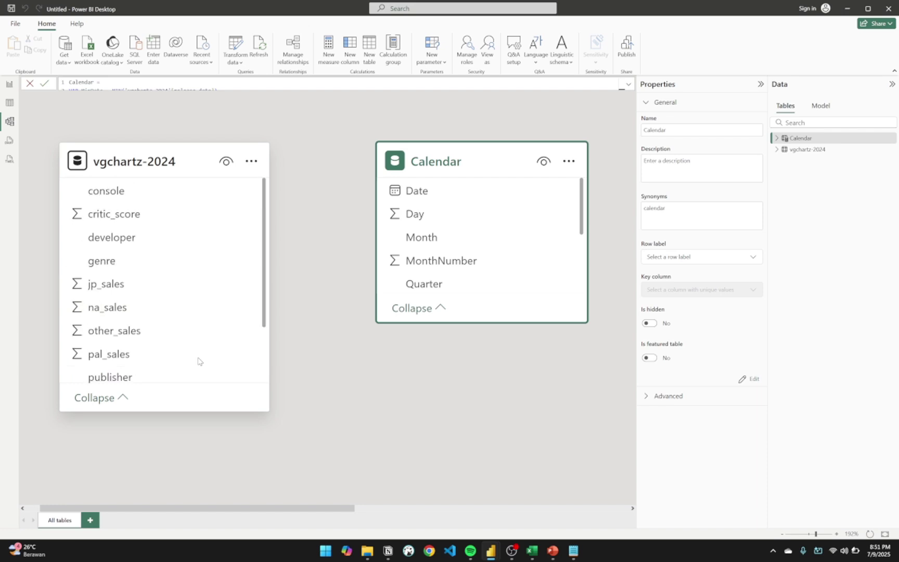
{"action": "scroll", "coordinate": [172, 317], "scroll_direction": "down", "scroll_amount": 2}
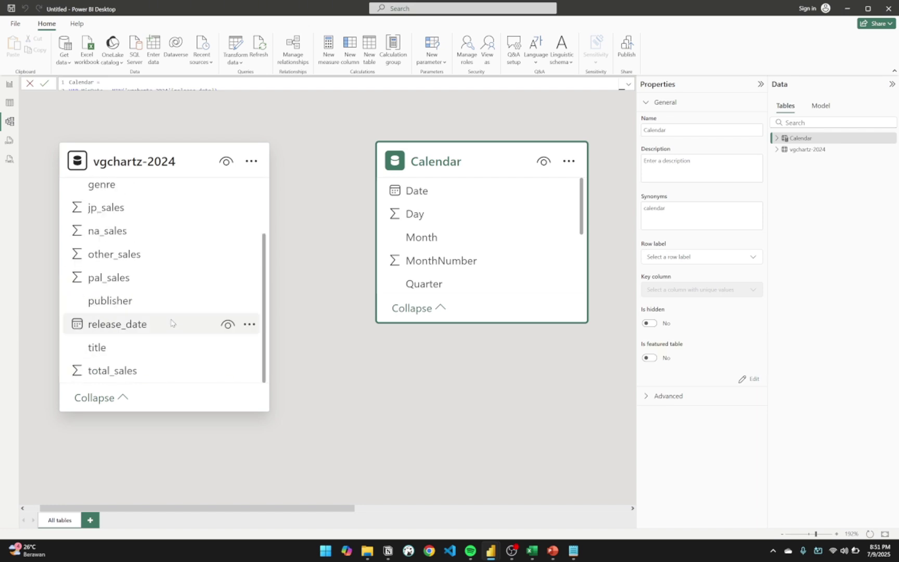
{"action": "left_click_drag", "start_coordinate": [161, 326], "coordinate": [429, 196]}
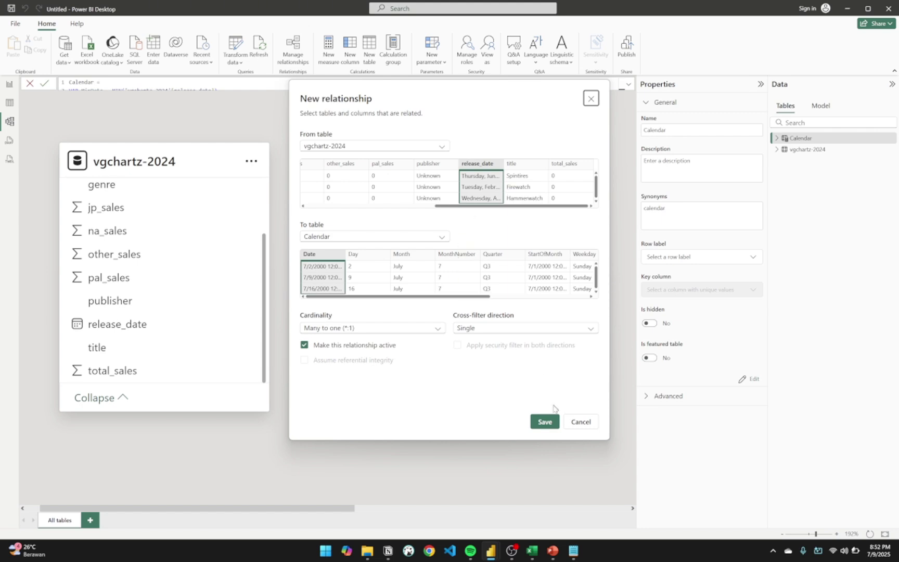
{"action": "left_click", "coordinate": [544, 420]}
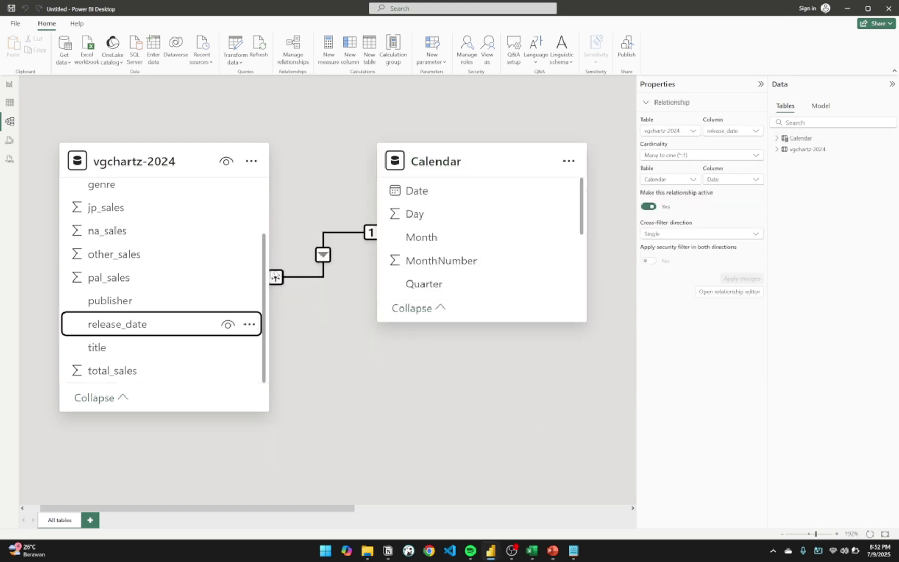
Step: Return to the report view, then switch to Notion and set the Setting data model task's status to Done
{"action": "left_click", "coordinate": [11, 84]}
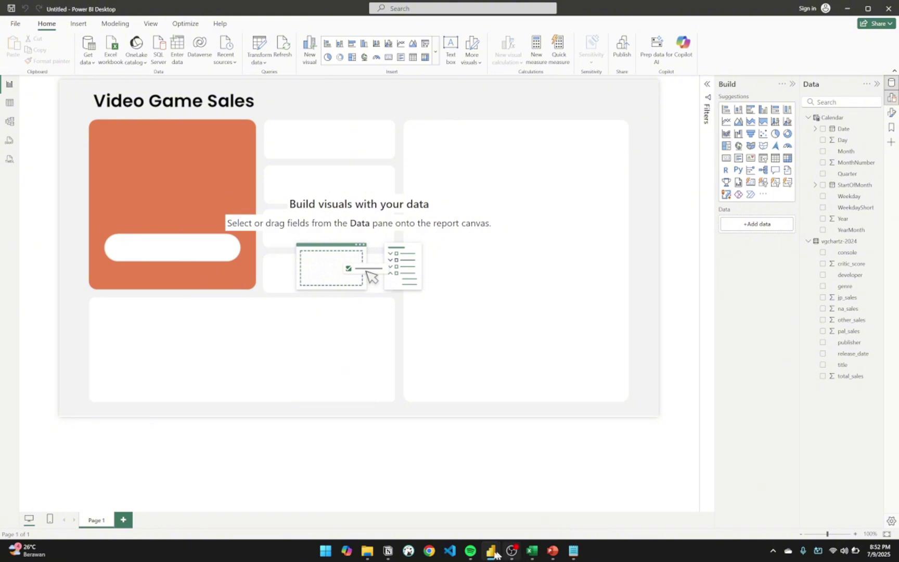
{"action": "left_click", "coordinate": [388, 550]}
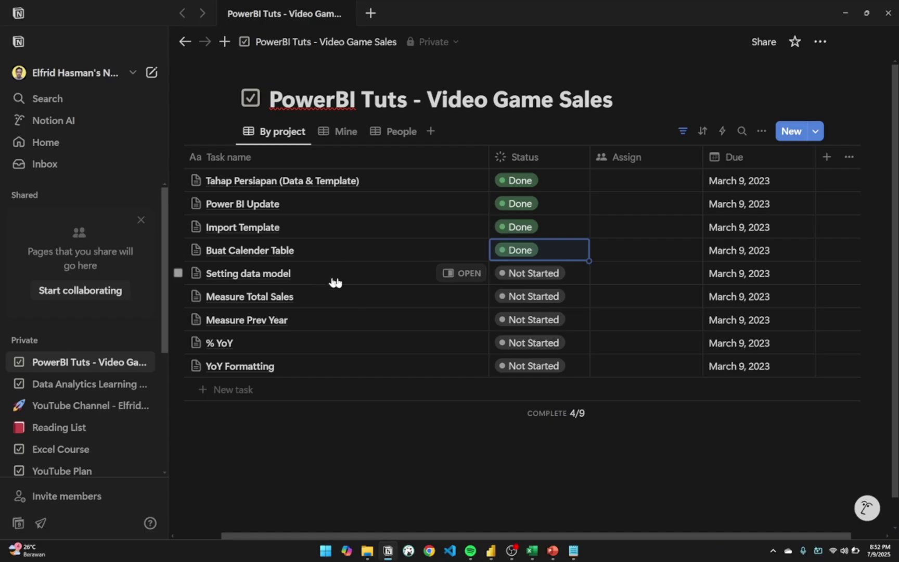
{"action": "left_click", "coordinate": [552, 270]}
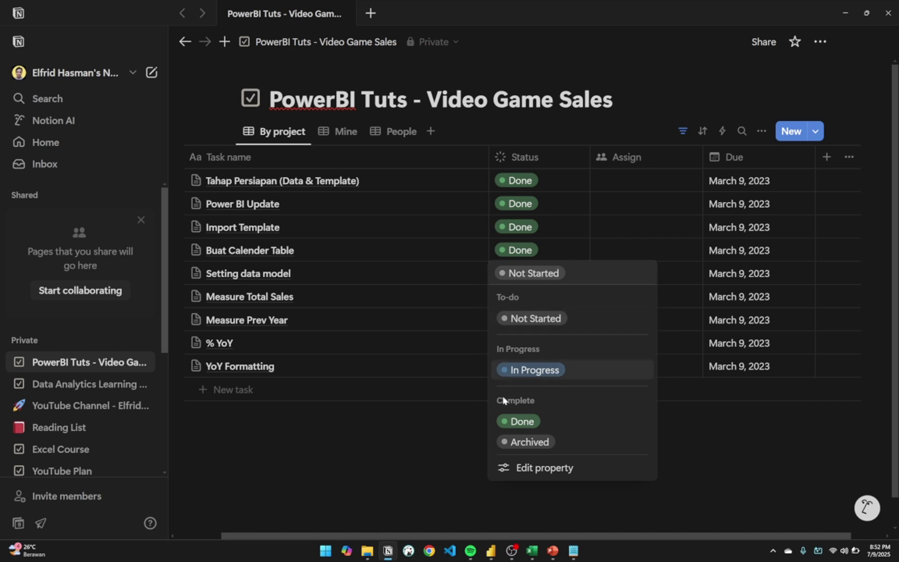
{"action": "left_click", "coordinate": [518, 422]}
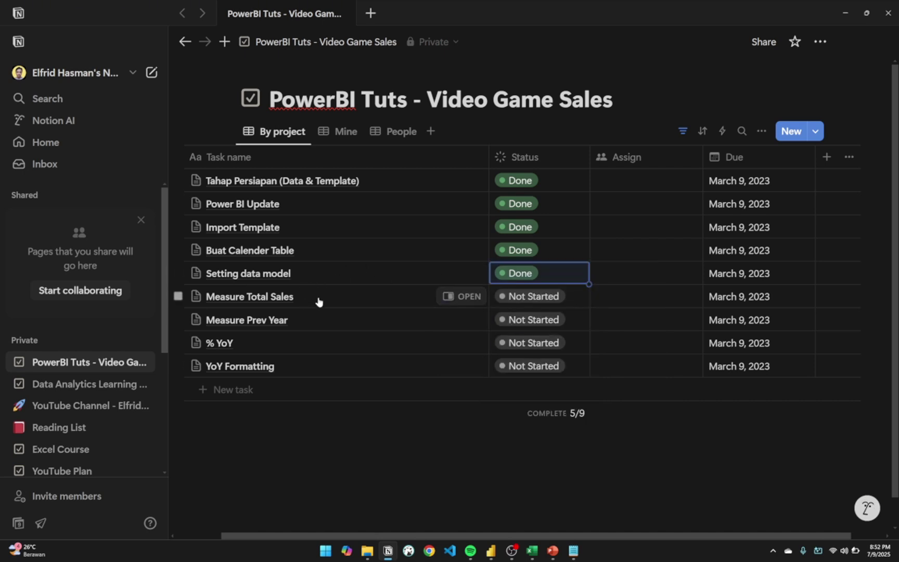
Step: Switch to the untitled Power BI report and load a new empty table named Measure Table
{"action": "mouse_move", "coordinate": [491, 551]}
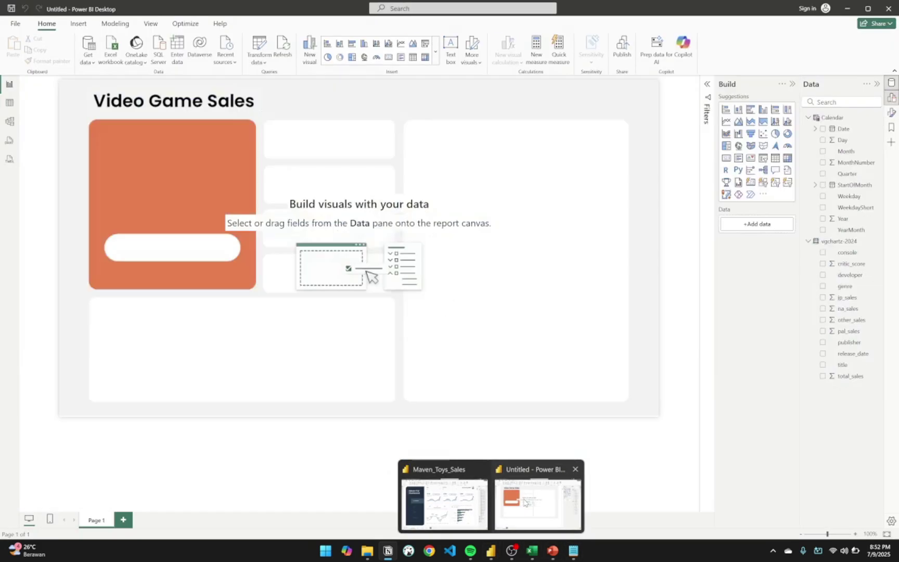
{"action": "left_click", "coordinate": [525, 503]}
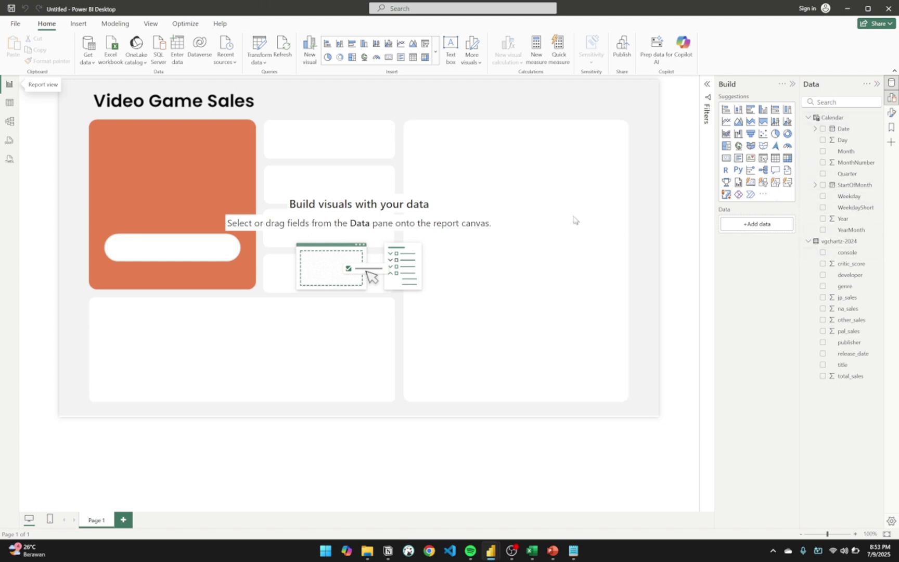
{"action": "scroll", "coordinate": [574, 219], "scroll_direction": "up", "scroll_amount": 4}
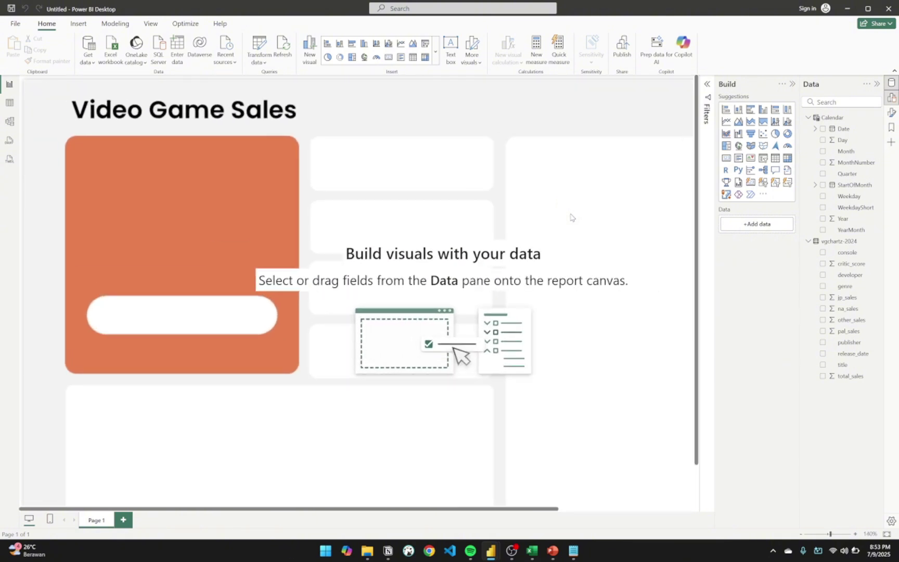
{"action": "left_click", "coordinate": [86, 26]}
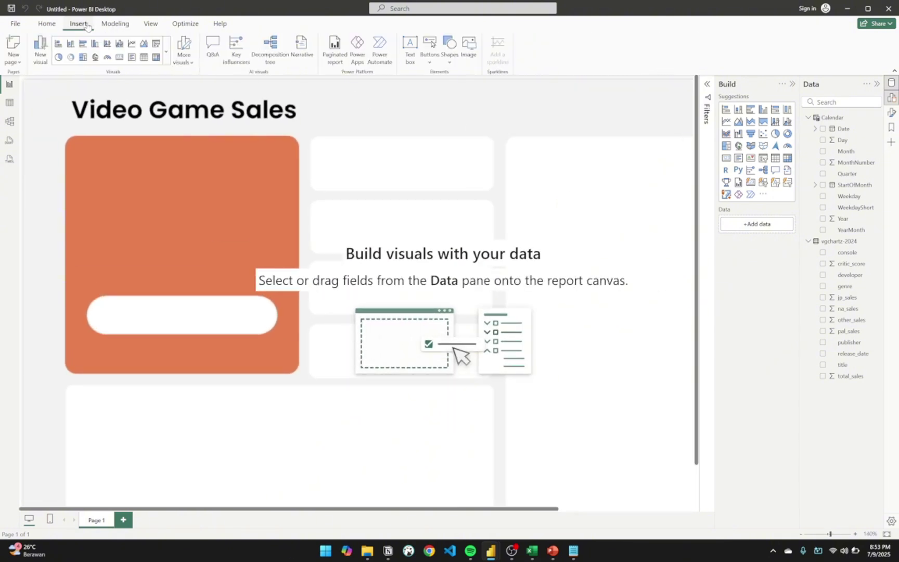
{"action": "left_click", "coordinate": [51, 28]}
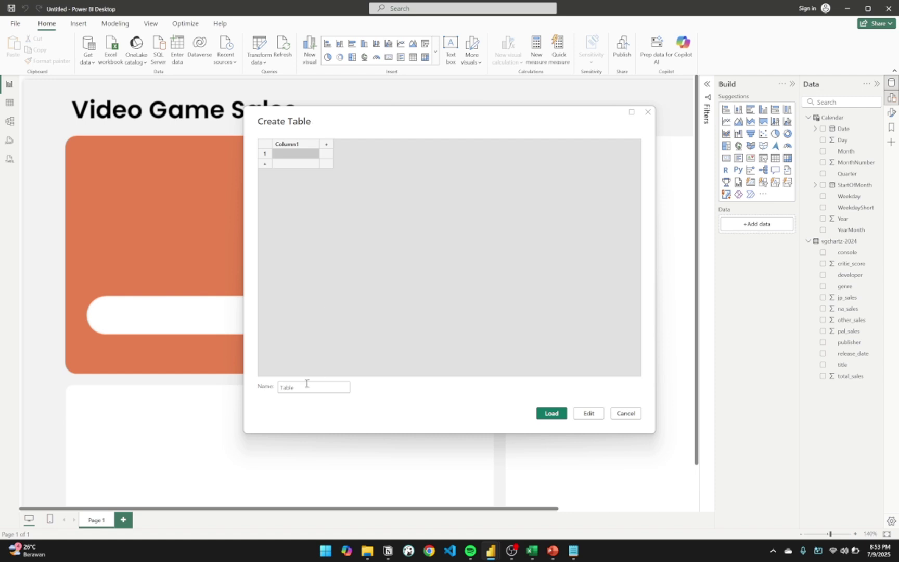
{"action": "left_click", "coordinate": [305, 391]}
{"action": "double_click", "coordinate": [305, 391]}
{"action": "type", "text": "Measure"}
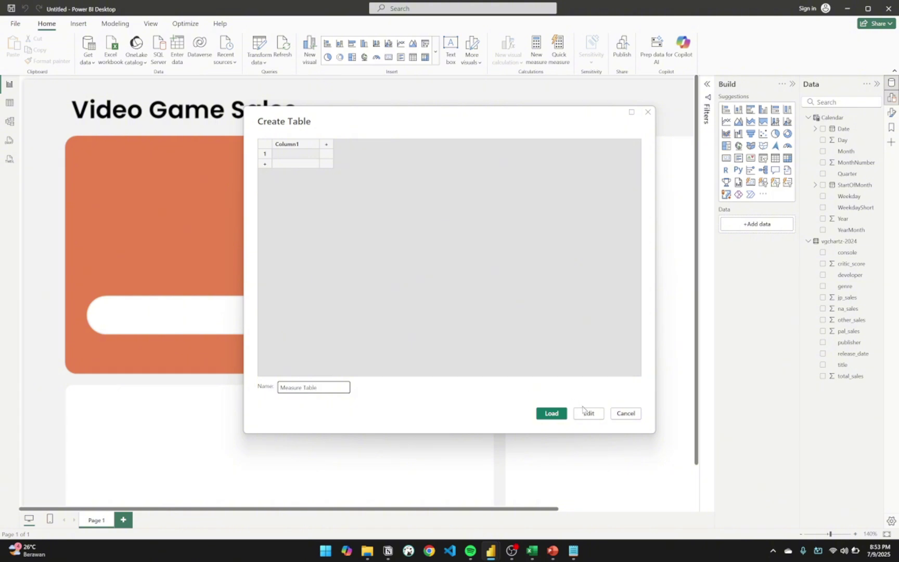
{"action": "left_click", "coordinate": [550, 414]}
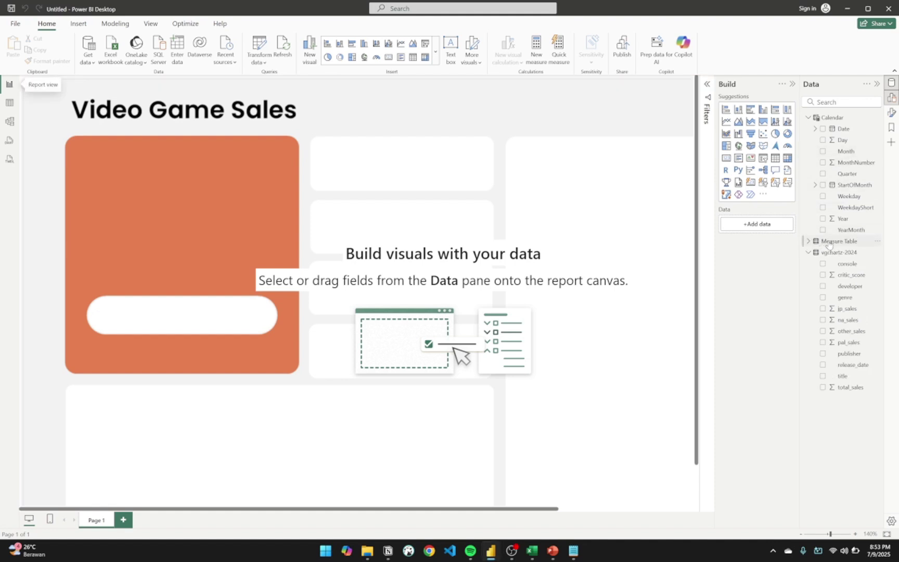
Step: Add a measure to Measure Table with the formula Total_Sales = SUM('vgchartz-2024'[total_sales])
{"action": "left_click", "coordinate": [830, 243]}
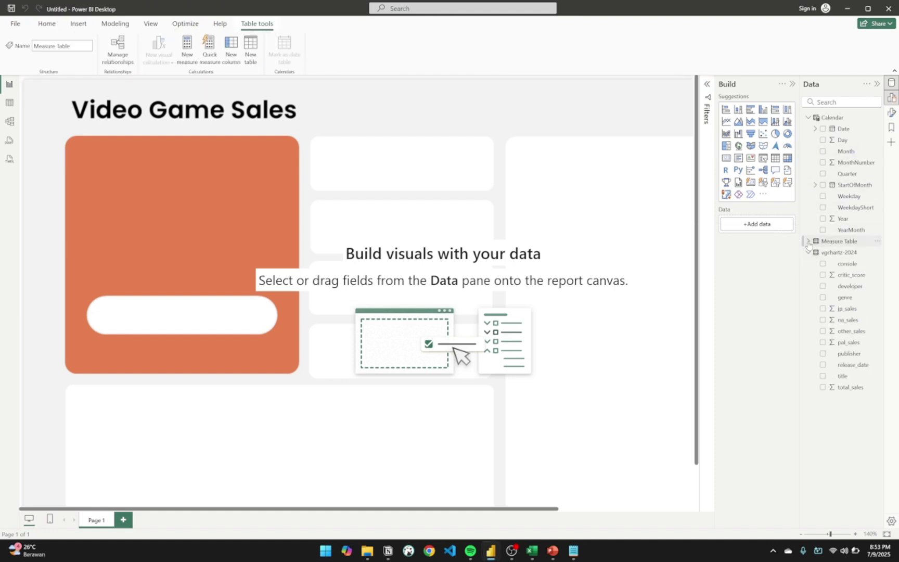
{"action": "left_click", "coordinate": [809, 243]}
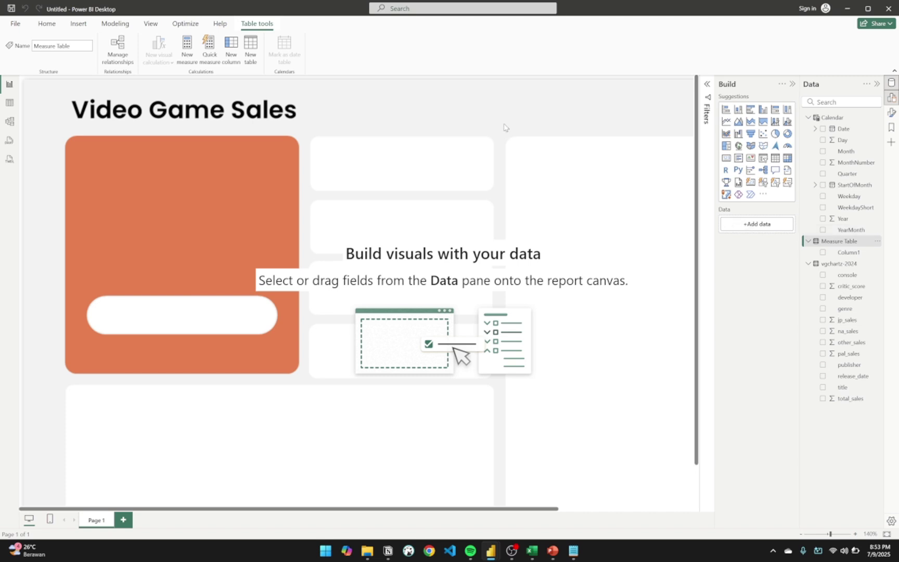
{"action": "left_click", "coordinate": [186, 51]}
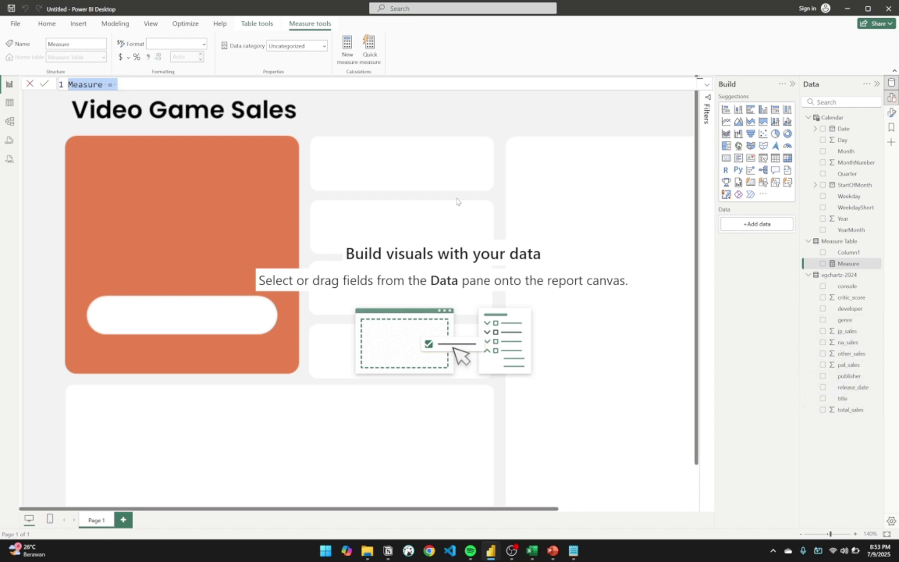
{"action": "type", "text": "T"}
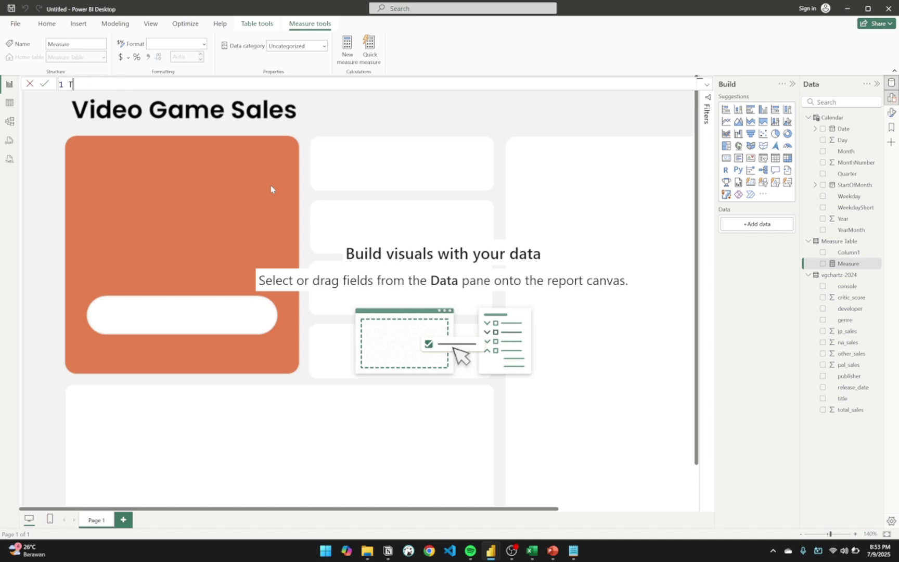
{"action": "type", "text": "otal_Sales = SUM(TOT"}
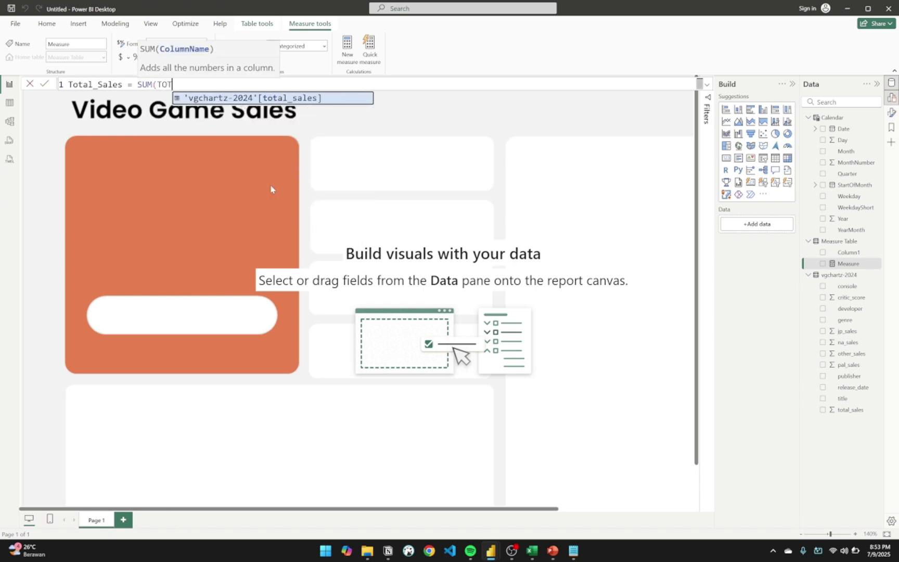
{"action": "key", "text": "Tab"}
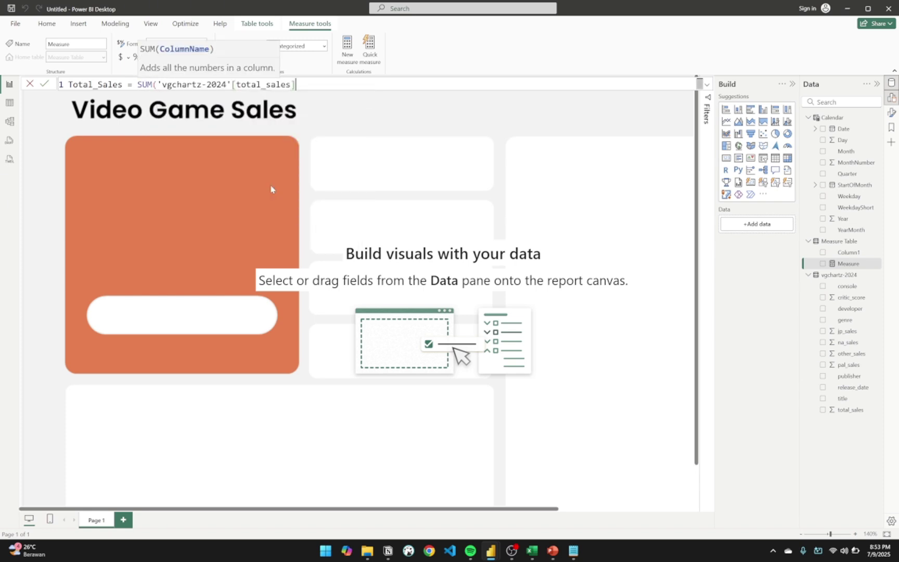
{"action": "type", "text": ")"}
{"action": "key", "text": "Return"}
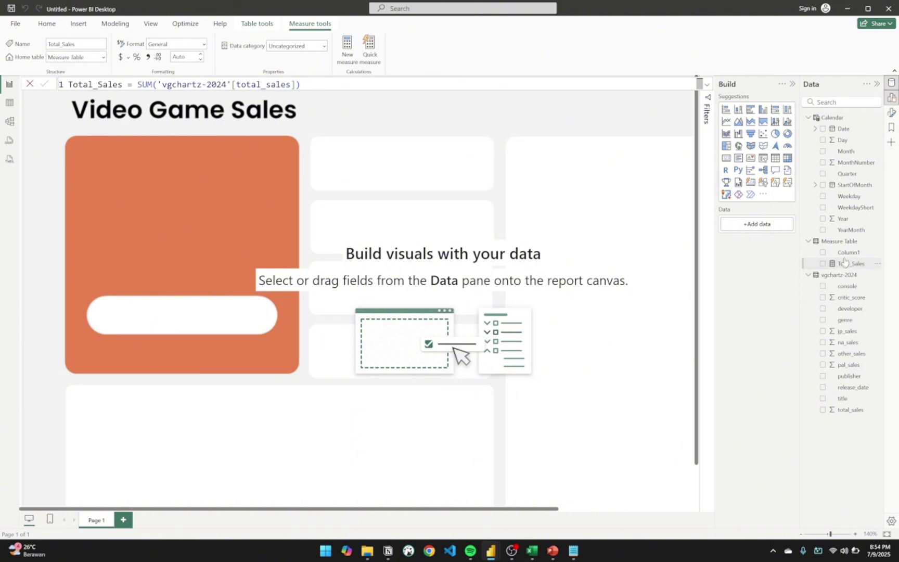
Step: Delete the placeholder Column1 from Measure Table in the model and confirm the deletion
{"action": "left_click", "coordinate": [878, 253]}
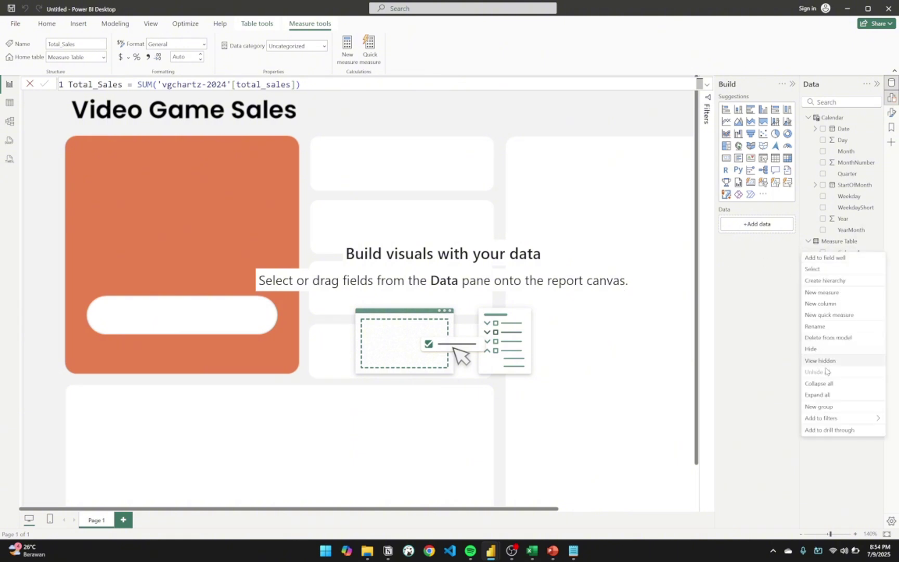
{"action": "left_click", "coordinate": [830, 337]}
{"action": "left_click", "coordinate": [510, 296]}
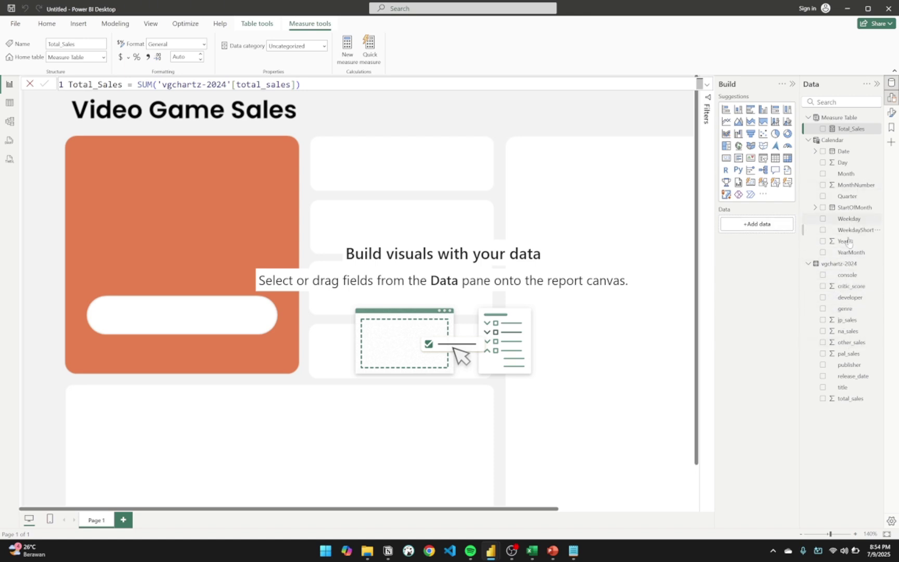
Step: Try out Total_Sales as a card visual over the orange panel, and delete the card from the canvas
{"action": "left_click_drag", "start_coordinate": [844, 129], "coordinate": [221, 219]}
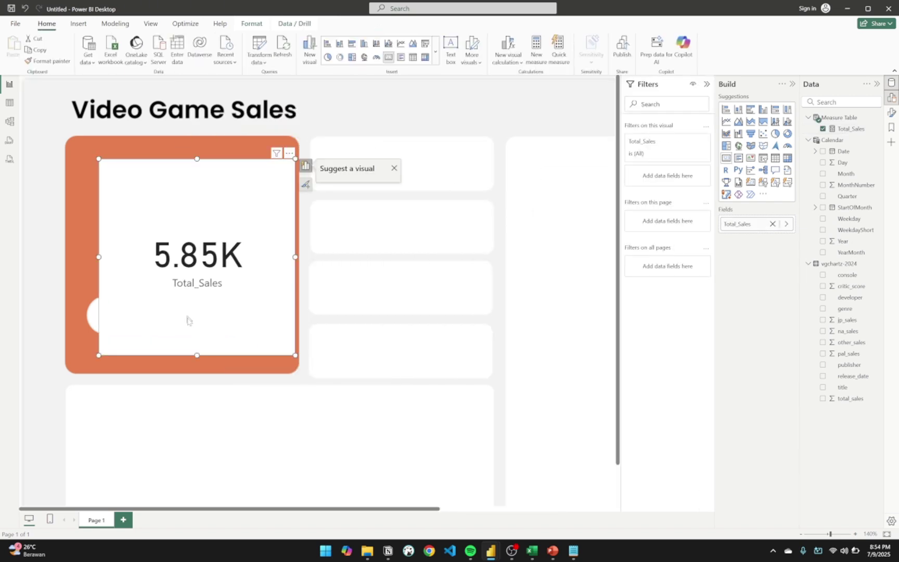
{"action": "left_click", "coordinate": [210, 251]}
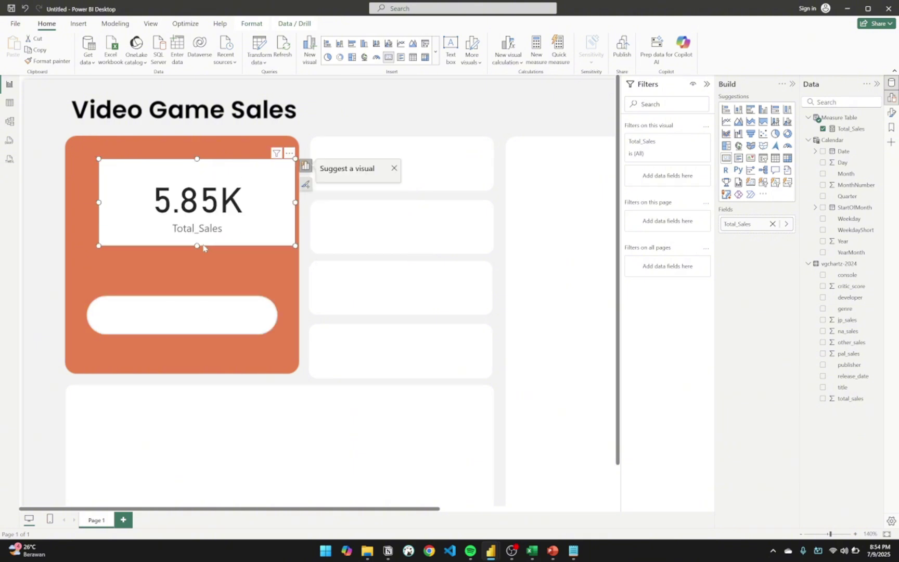
{"action": "key", "text": "Delete"}
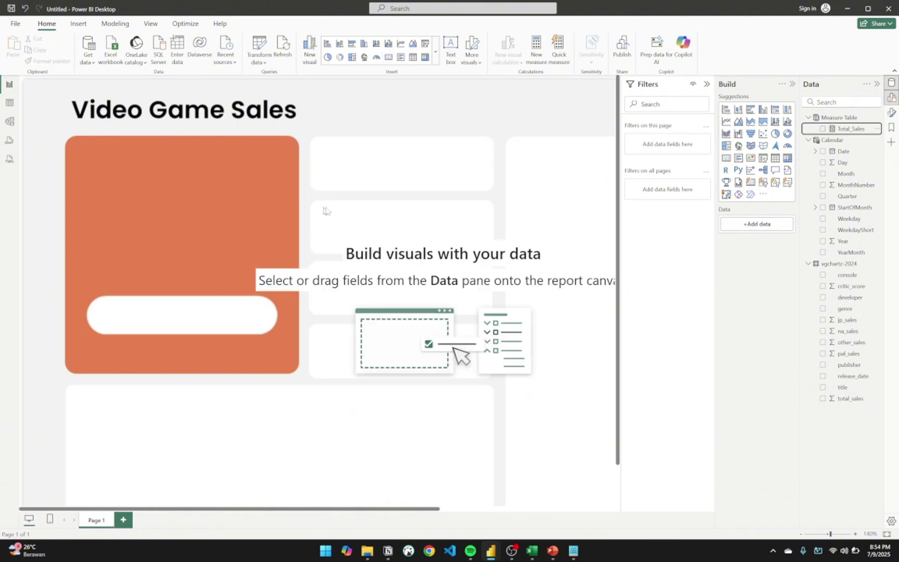
Step: Switch to Notion and set the Measure Total Sales task's status to Done
{"action": "mouse_move", "coordinate": [491, 552]}
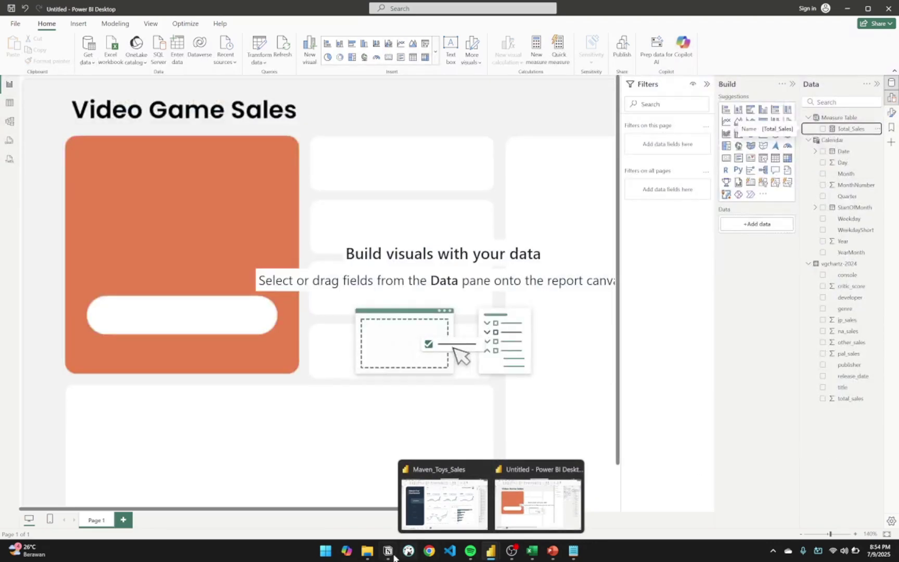
{"action": "left_click", "coordinate": [391, 555]}
{"action": "left_click", "coordinate": [512, 295]}
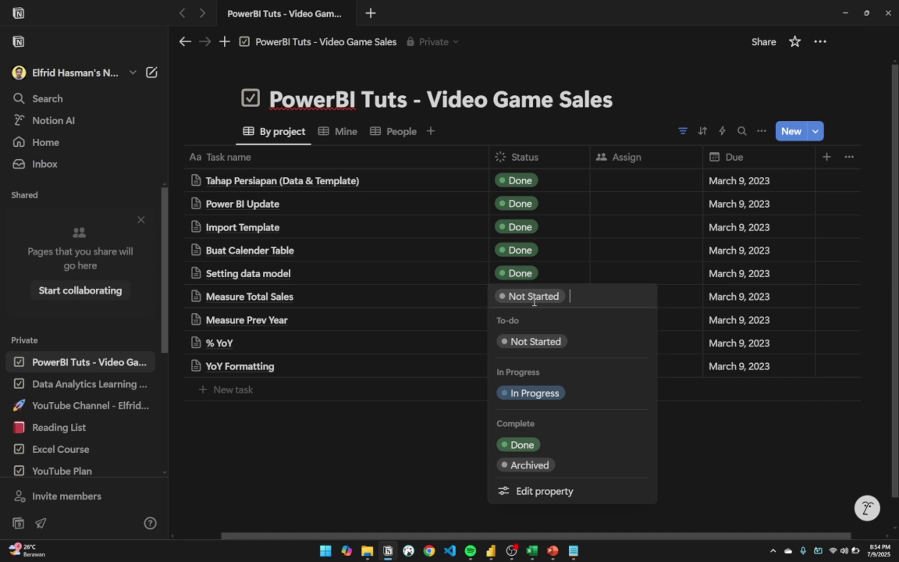
{"action": "left_click", "coordinate": [521, 444]}
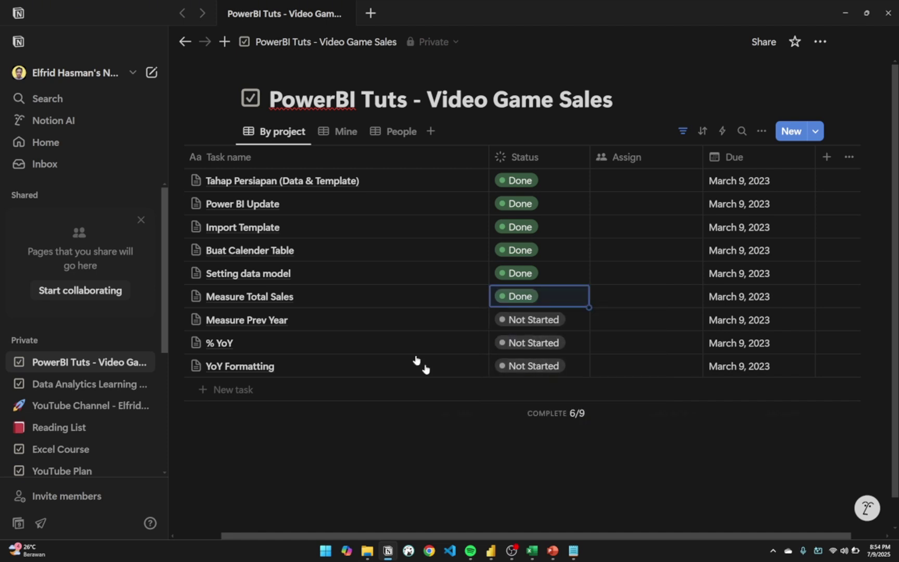
Step: Rename the Measure Prev Year task to "Measure Last & Prev Year"
{"action": "left_click", "coordinate": [294, 321]}
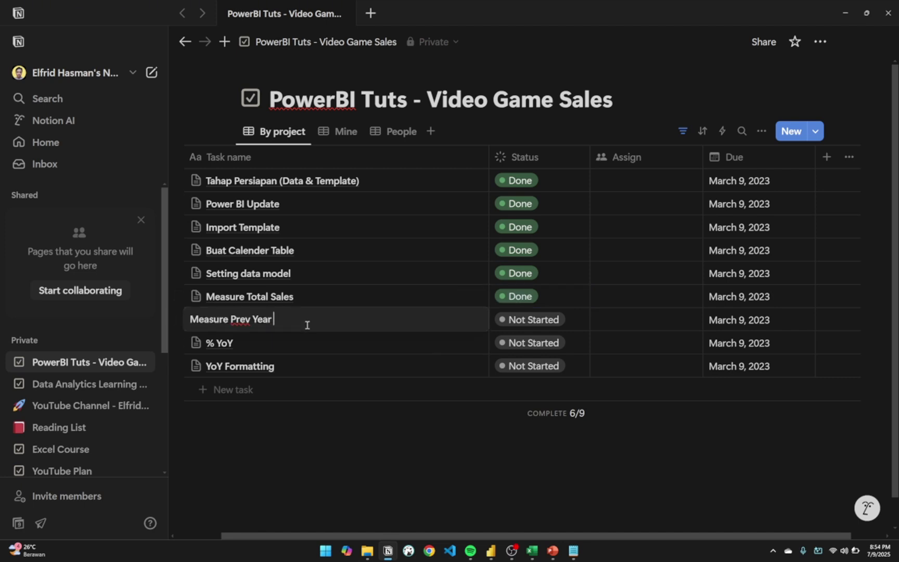
{"action": "type", "text": "&"}
{"action": "type", "text": "Last &"}
{"action": "key", "text": "Return"}
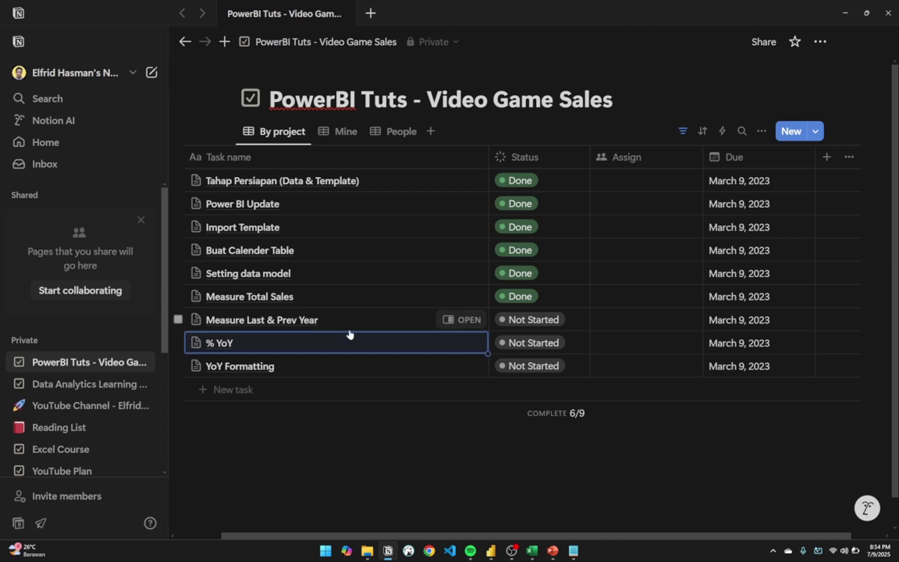
Step: Switch back to the untitled Power BI report, create a new measure in Measure Table and enlarge its formula editor and text
{"action": "key", "text": "alt+Tab"}
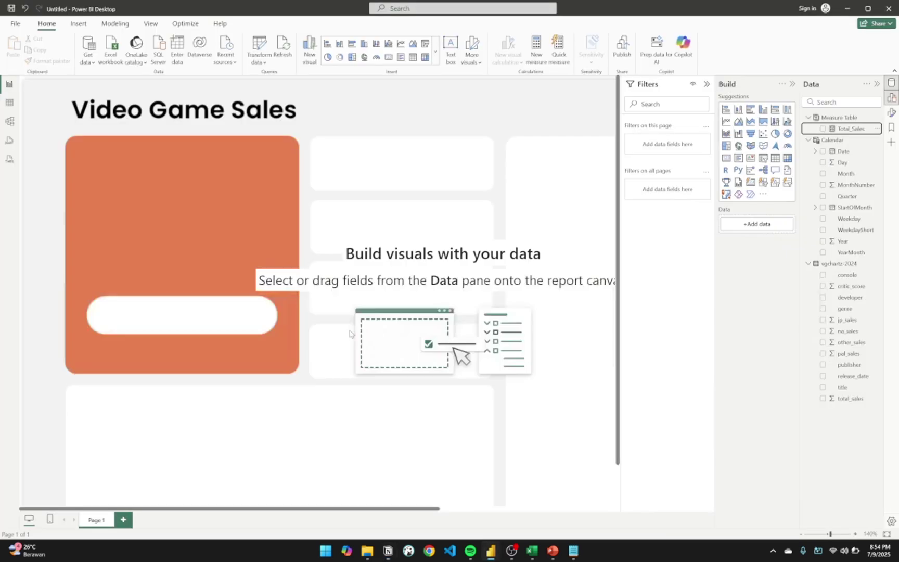
{"action": "scroll", "coordinate": [283, 261], "scroll_direction": "down", "scroll_amount": 5}
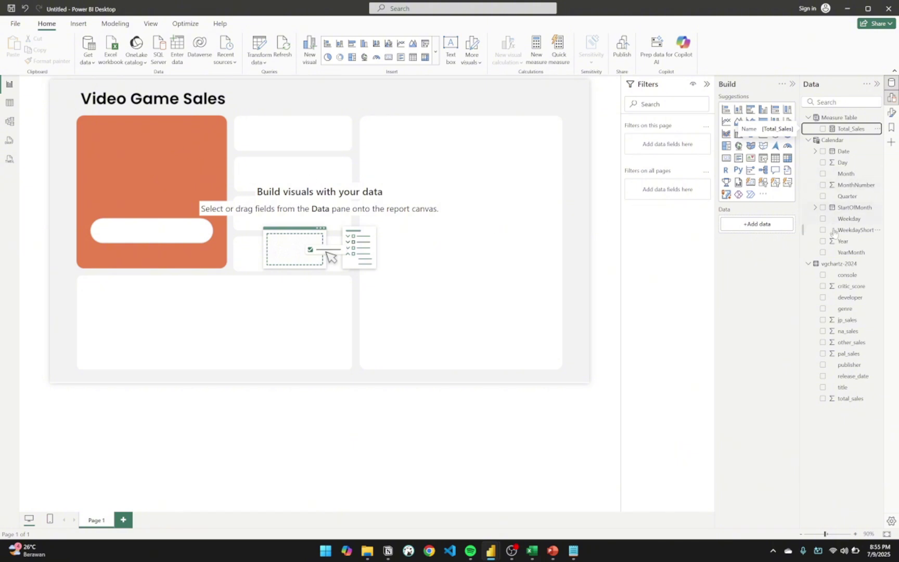
{"action": "left_click", "coordinate": [847, 117]}
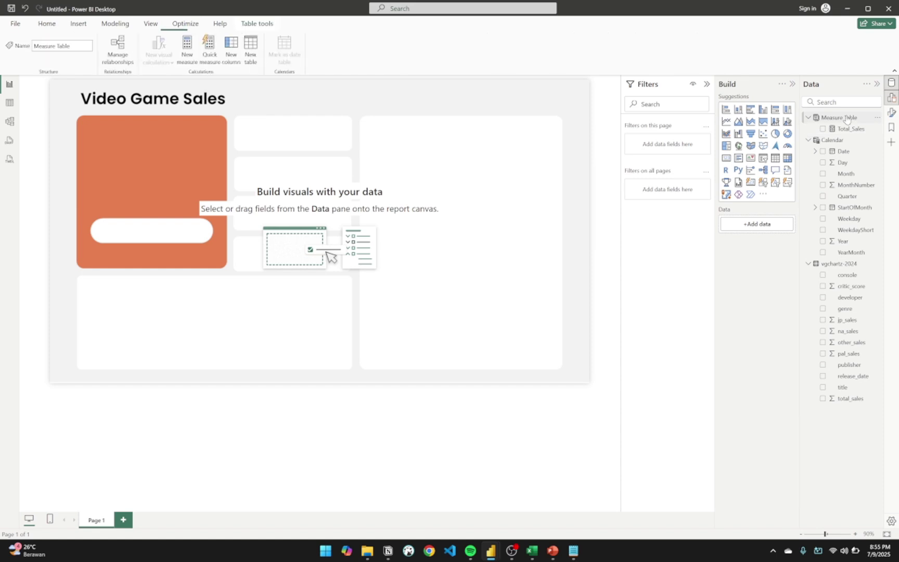
{"action": "left_click", "coordinate": [190, 51]}
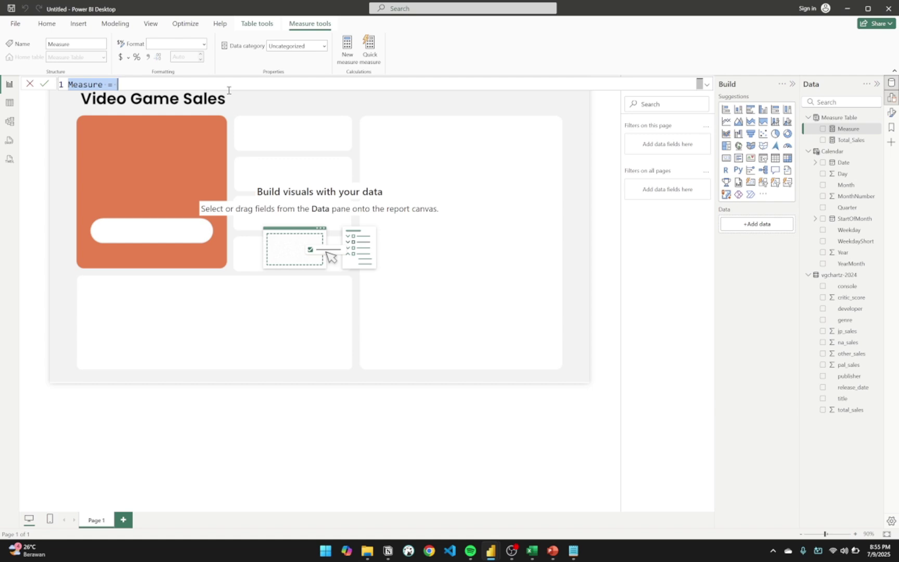
{"action": "scroll", "coordinate": [229, 90], "scroll_direction": "up", "scroll_amount": 3}
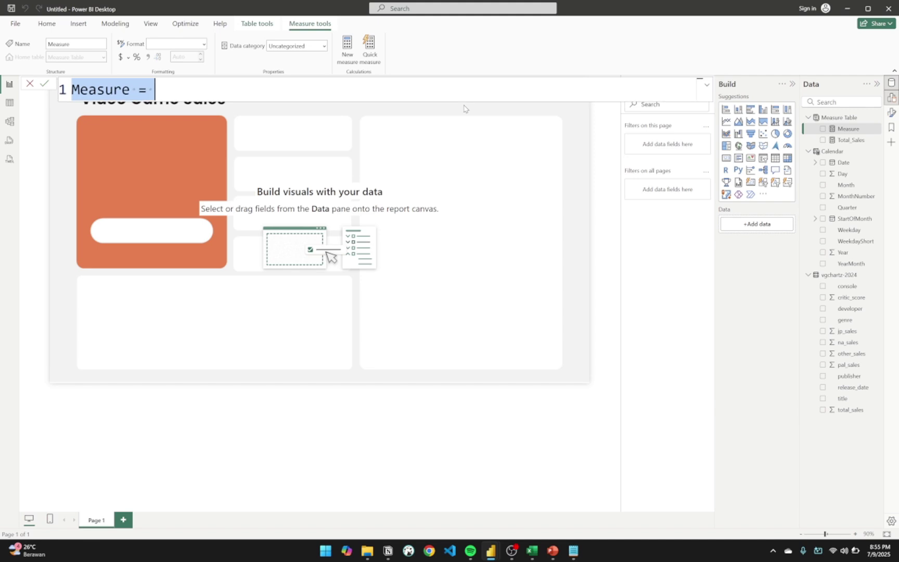
{"action": "left_click", "coordinate": [707, 84]}
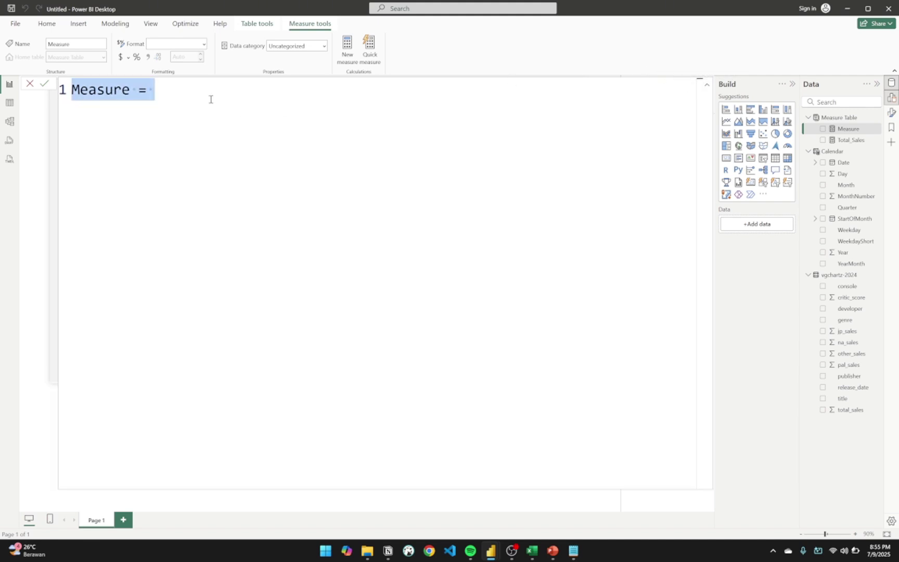
Step: Name the new measure Last_Year and begin an indented second line in its formula
{"action": "type", "text": "Last"}
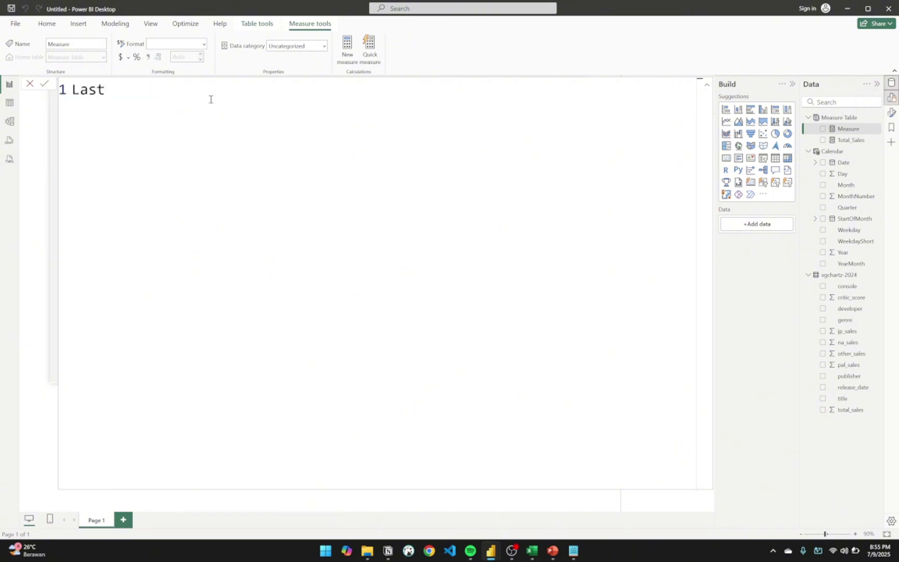
{"action": "type", "text": "_year"}
{"action": "key", "text": "BackSpace"}
{"action": "key", "text": "BackSpace"}
{"action": "key", "text": "BackSpace"}
{"action": "key", "text": "BackSpace"}
{"action": "type", "text": "Year ="}
{"action": "key", "text": "shift+Return"}
{"action": "key", "text": "Tab"}
Step: Declare the variable _maxYear in the Last_Year formula as MAX('Calendar'[Year])
{"action": "type", "text": "VAR"}
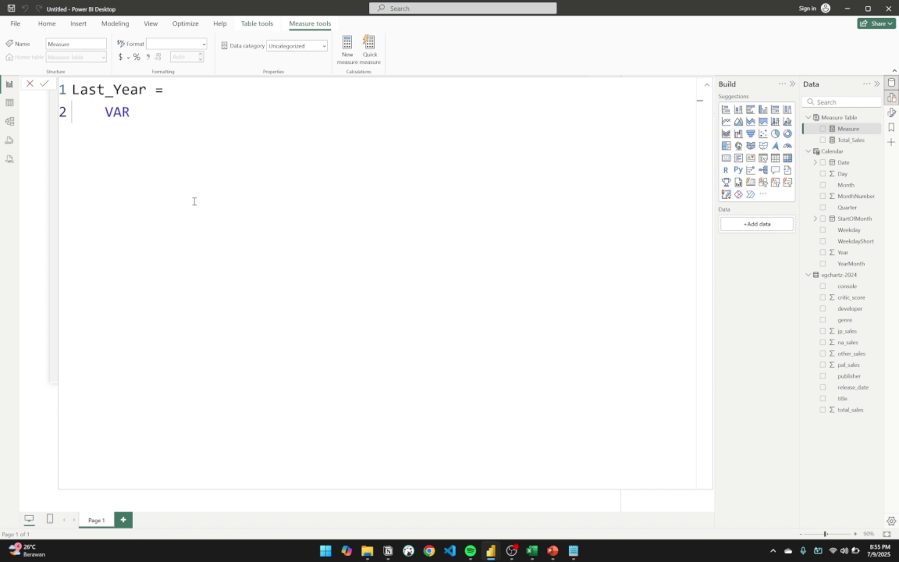
{"action": "type", "text": " max"}
{"action": "key", "text": "BackSpace"}
{"action": "key", "text": "BackSpace"}
{"action": "key", "text": "BackSpace"}
{"action": "type", "text": "_maxYear = "}
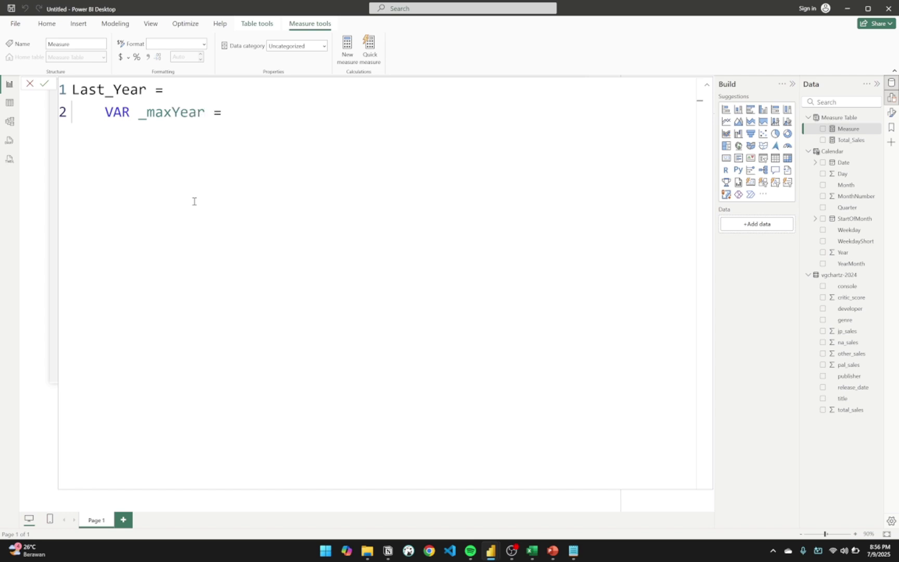
{"action": "type", "text": "MAX("}
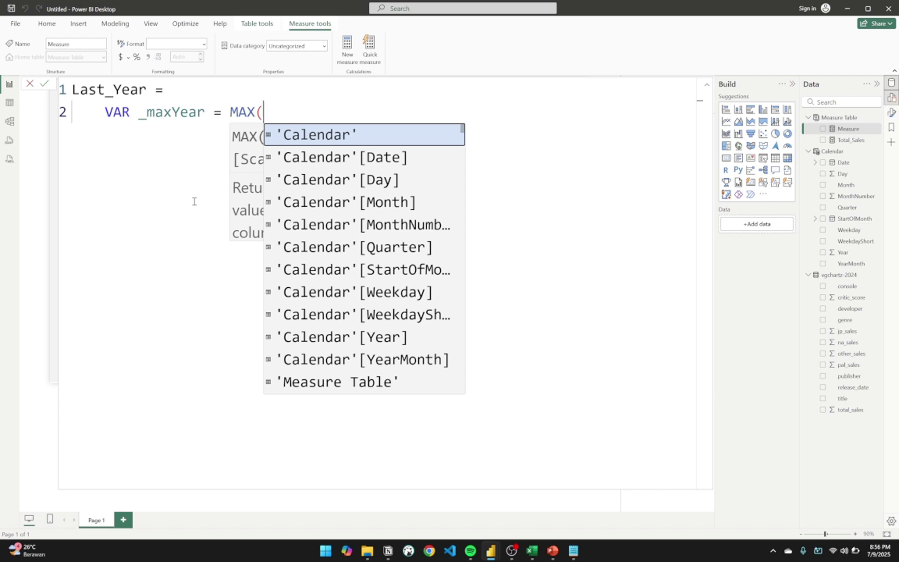
{"action": "key", "text": "Down"}
{"action": "key", "text": "Down"}
{"action": "key", "text": "Down"}
{"action": "key", "text": "Down"}
{"action": "key", "text": "Down"}
{"action": "key", "text": "Down"}
{"action": "key", "text": "Down"}
{"action": "key", "text": "Down"}
{"action": "key", "text": "Down"}
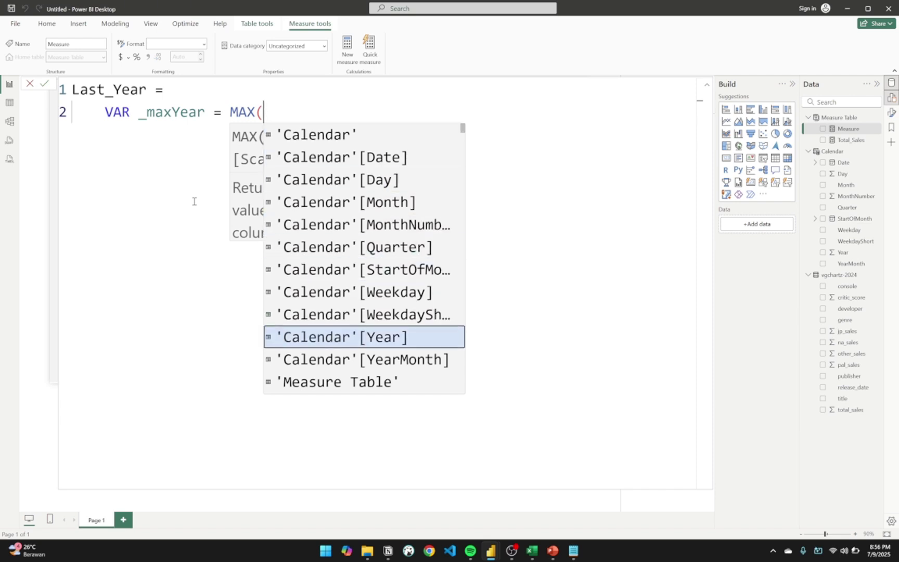
{"action": "key", "text": "Tab"}
{"action": "type", "text": ")"}
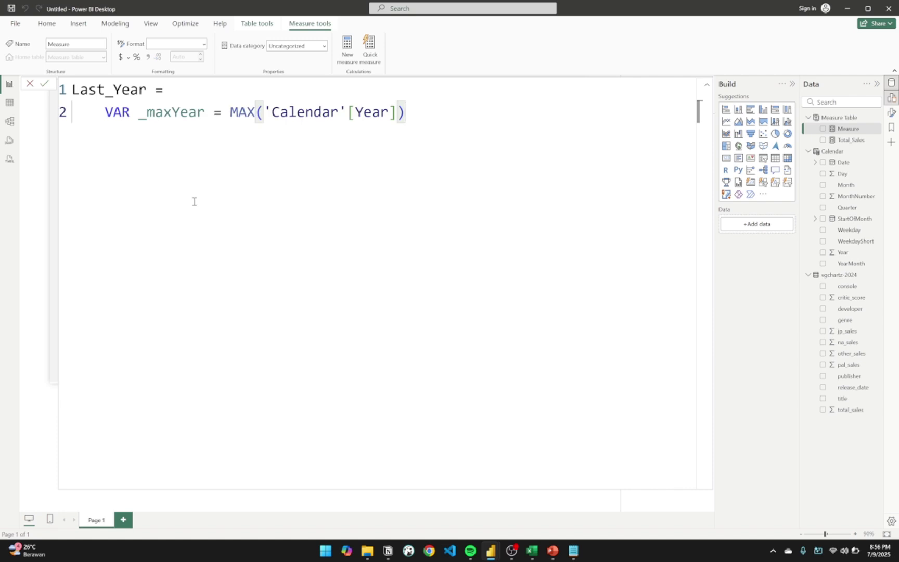
Step: Add a RETURN line below the _maxYear variable and begin an indented line under it
{"action": "key", "text": "Return"}
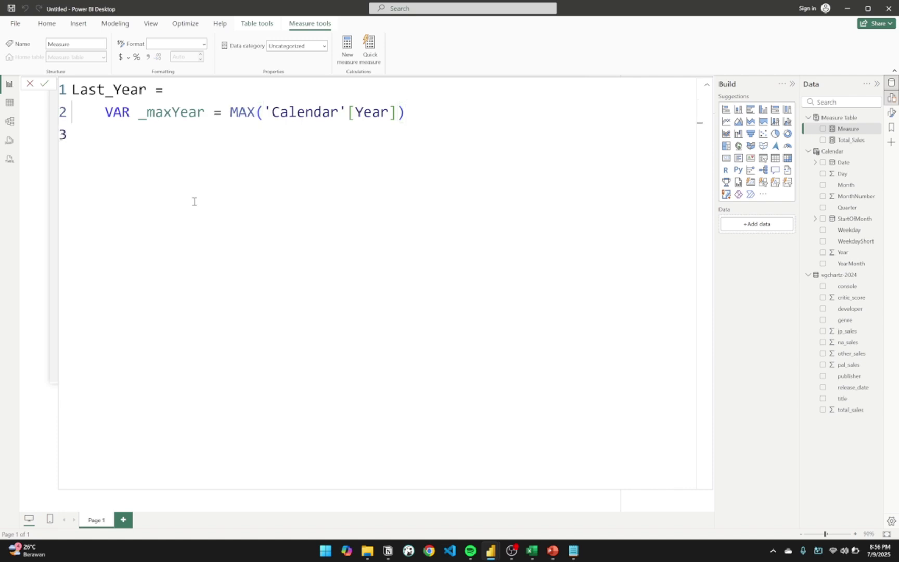
{"action": "key", "text": "Tab"}
{"action": "type", "text": "cal"}
{"action": "key", "text": "BackSpace"}
{"action": "key", "text": "BackSpace"}
{"action": "key", "text": "BackSpace"}
{"action": "type", "text": "C"}
{"action": "key", "text": "BackSpace"}
{"action": "type", "text": "ret"}
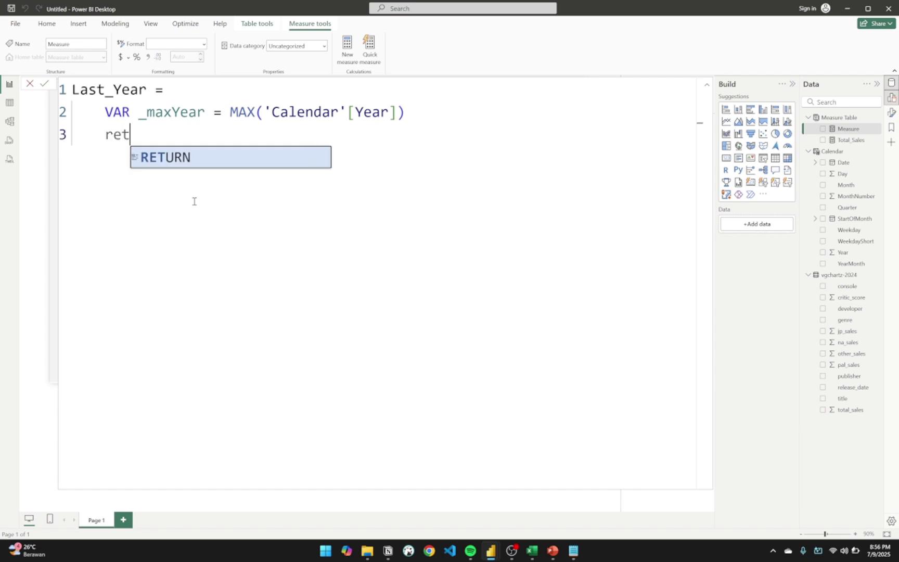
{"action": "key", "text": "Tab"}
{"action": "key", "text": "Return"}
{"action": "key", "text": "Tab"}
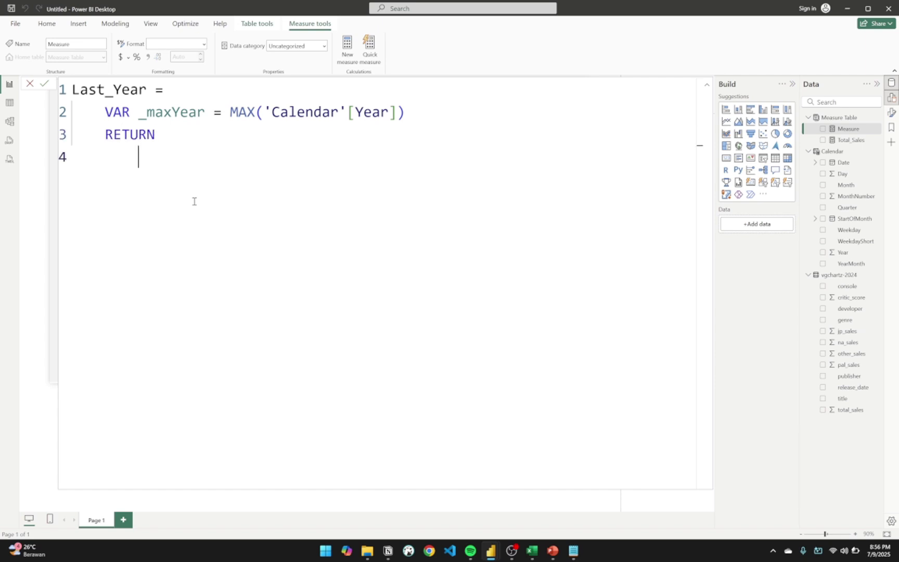
Step: Begin a CALCULATE function under RETURN with [Total_Sales] as its expression, leaving a fresh line for the filter
{"action": "type", "text": "C"}
{"action": "key", "text": "Tab"}
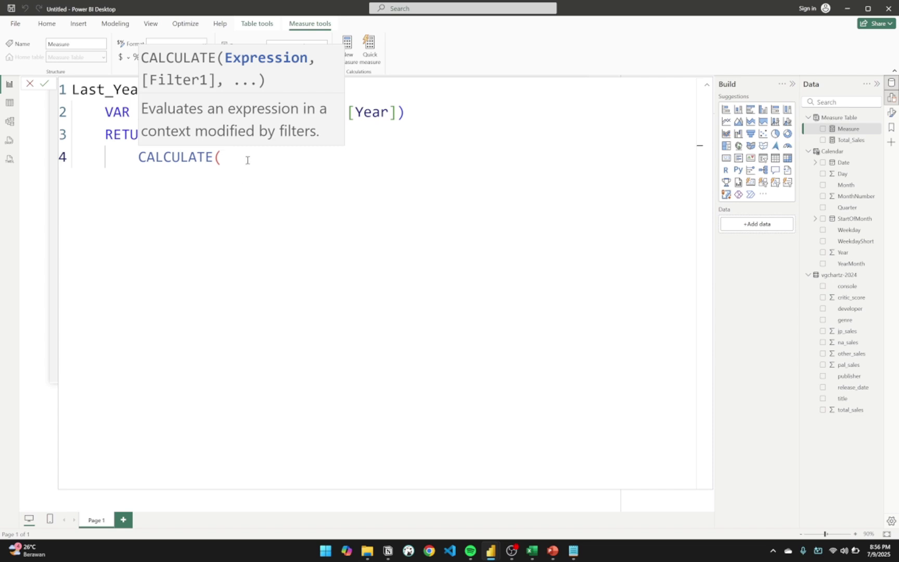
{"action": "key", "text": "Return"}
{"action": "type", "text": "Tota"}
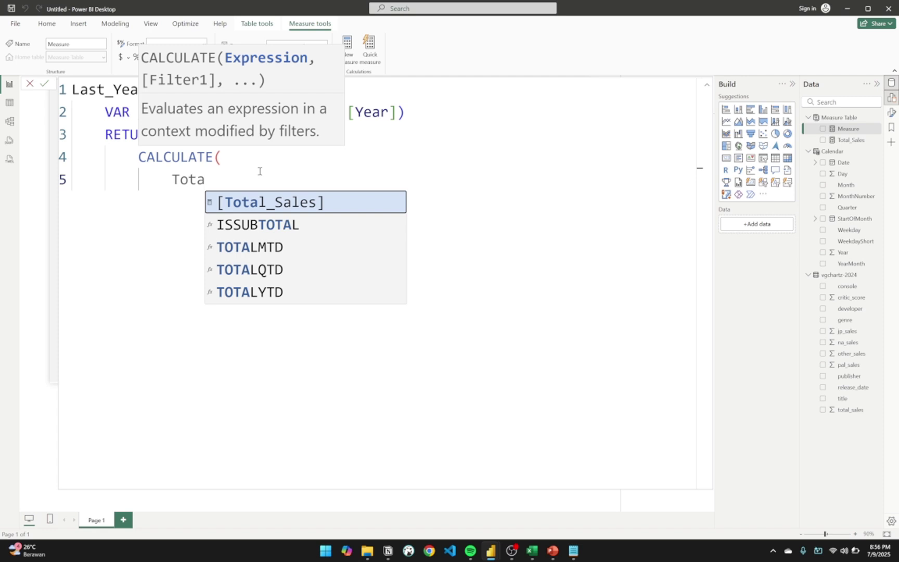
{"action": "key", "text": "Tab"}
{"action": "type", "text": ","}
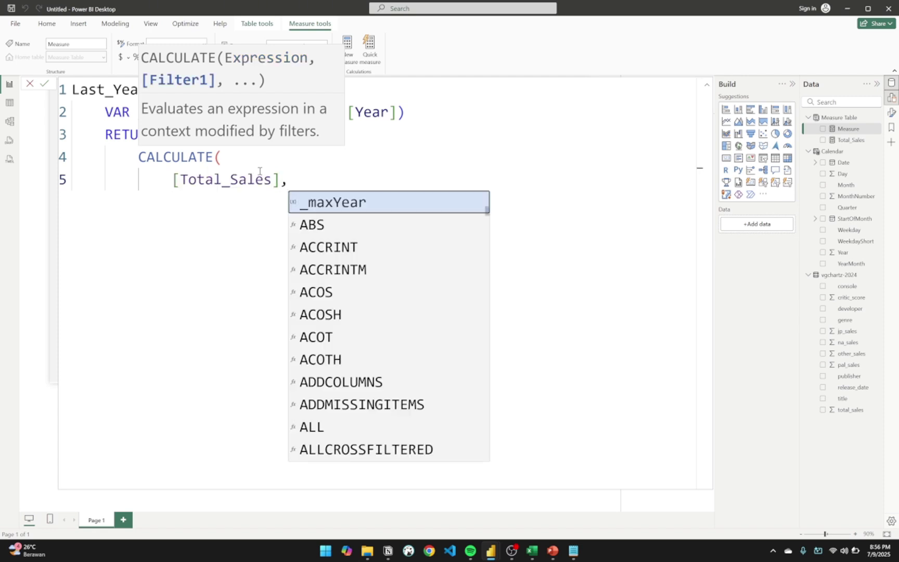
{"action": "key", "text": "shift+Return"}
{"action": "left_click", "coordinate": [293, 179]}
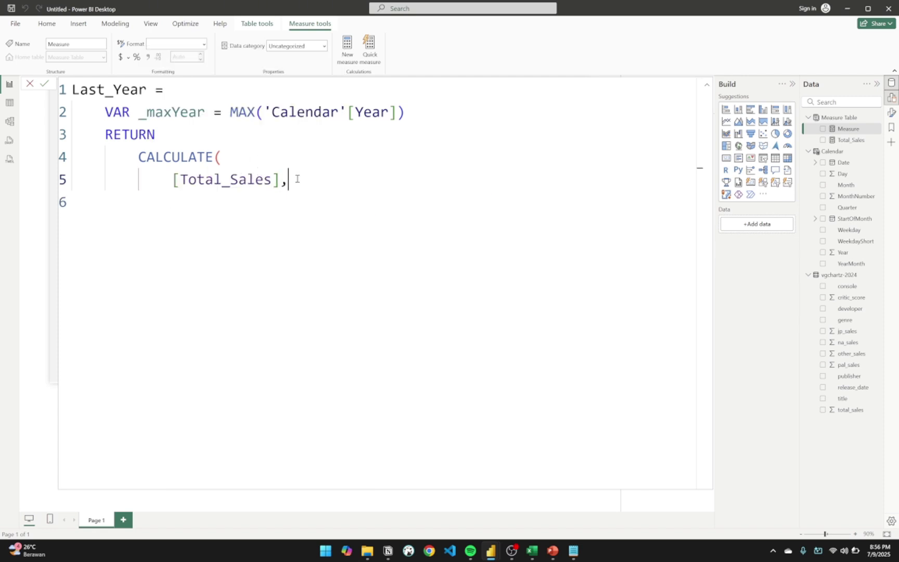
{"action": "key", "text": "shift+Return"}
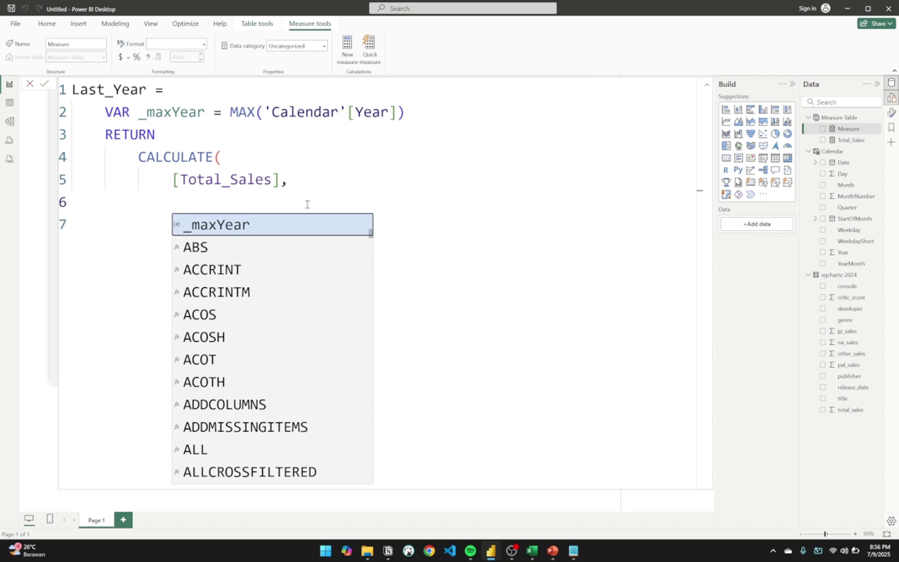
Step: Add the filter 'Calendar'[Year] = _maxYear to the CALCULATE function and close its parenthesis
{"action": "type", "text": "cal"}
{"action": "key", "text": "Down"}
{"action": "key", "text": "Down"}
{"action": "key", "text": "Down"}
{"action": "key", "text": "Down"}
{"action": "key", "text": "Down"}
{"action": "key", "text": "Down"}
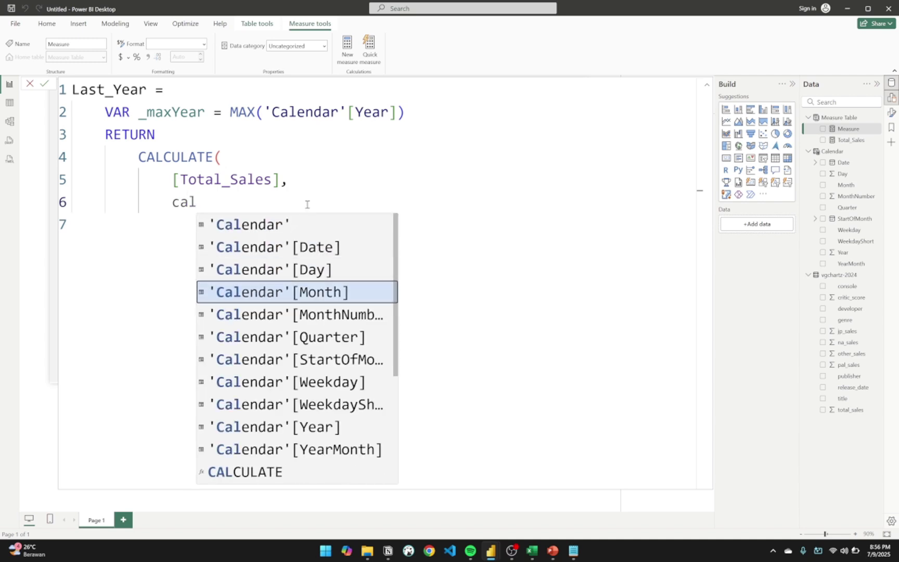
{"action": "key", "text": "Down"}
{"action": "key", "text": "Down"}
{"action": "key", "text": "Down"}
{"action": "key", "text": "Tab"}
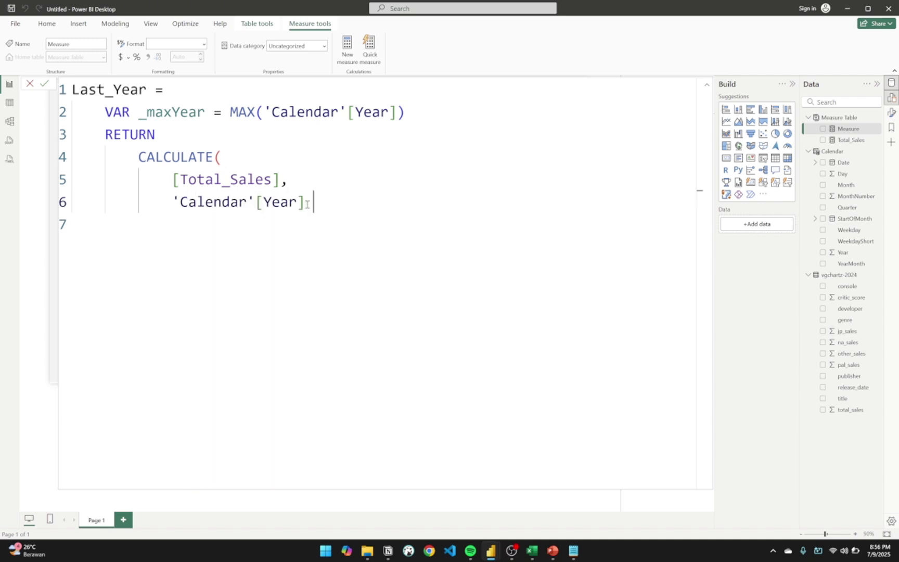
{"action": "type", "text": "="}
{"action": "left_click_drag", "start_coordinate": [205, 114], "coordinate": [142, 117]}
{"action": "key", "text": "ctrl+c"}
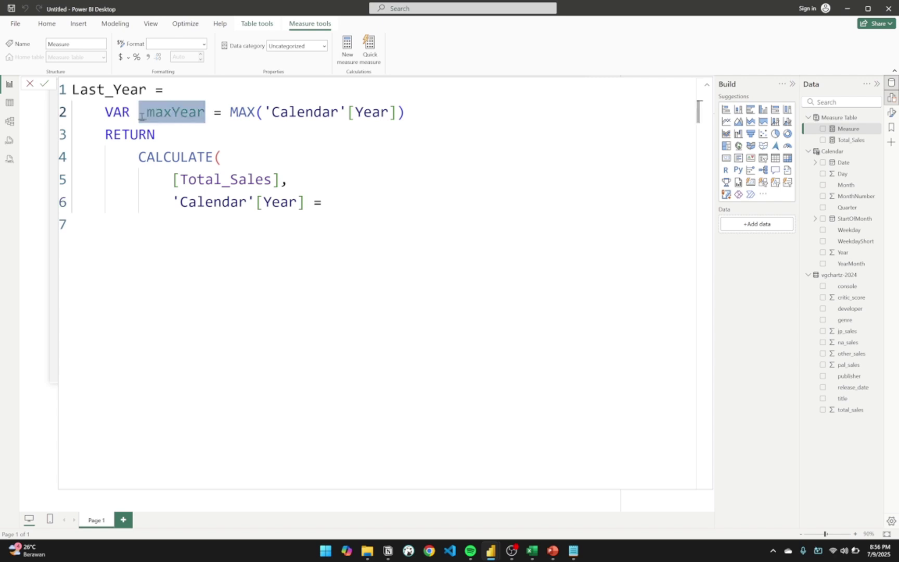
{"action": "left_click", "coordinate": [334, 205]}
{"action": "key", "text": "ctrl+v"}
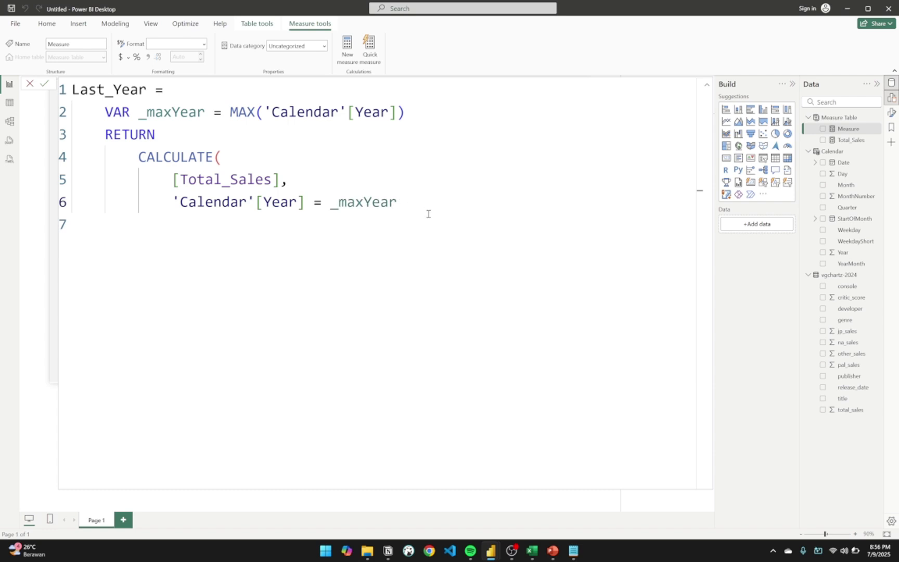
{"action": "type", "text": ")"}
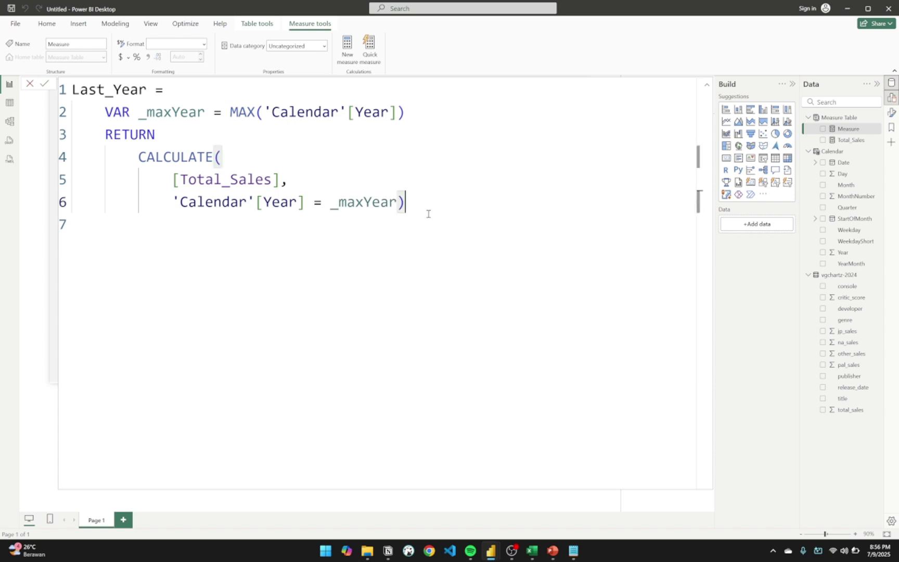
Step: Put the CALCULATE function's closing parenthesis on its own line, commit the Last_Year measure and collapse its formula editor
{"action": "left_click", "coordinate": [395, 202]}
{"action": "key", "text": "shift+Return"}
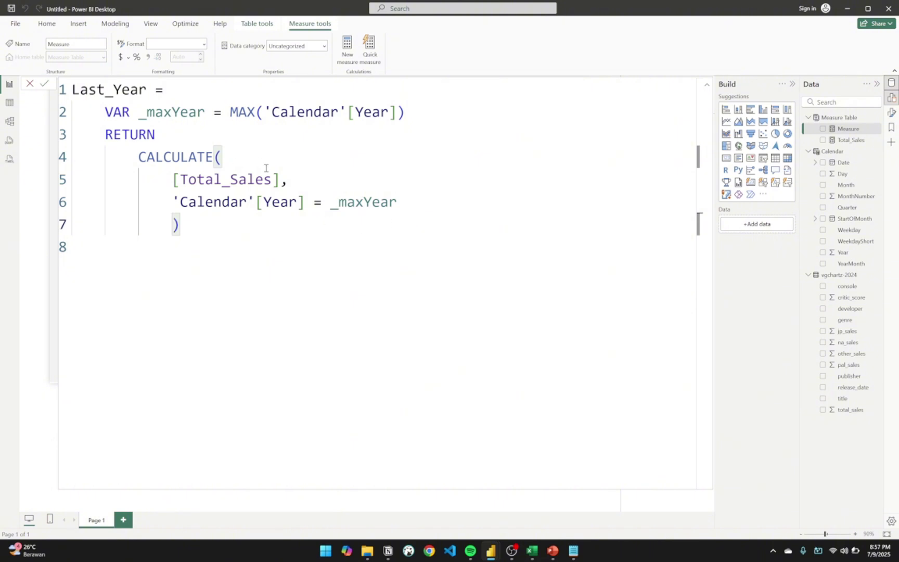
{"action": "double_click", "coordinate": [179, 113]}
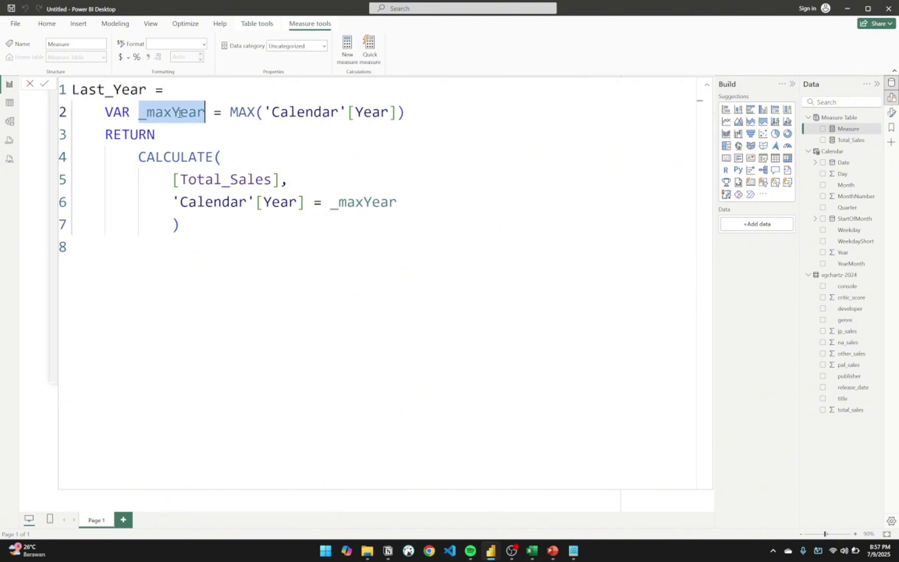
{"action": "left_click", "coordinate": [222, 157]}
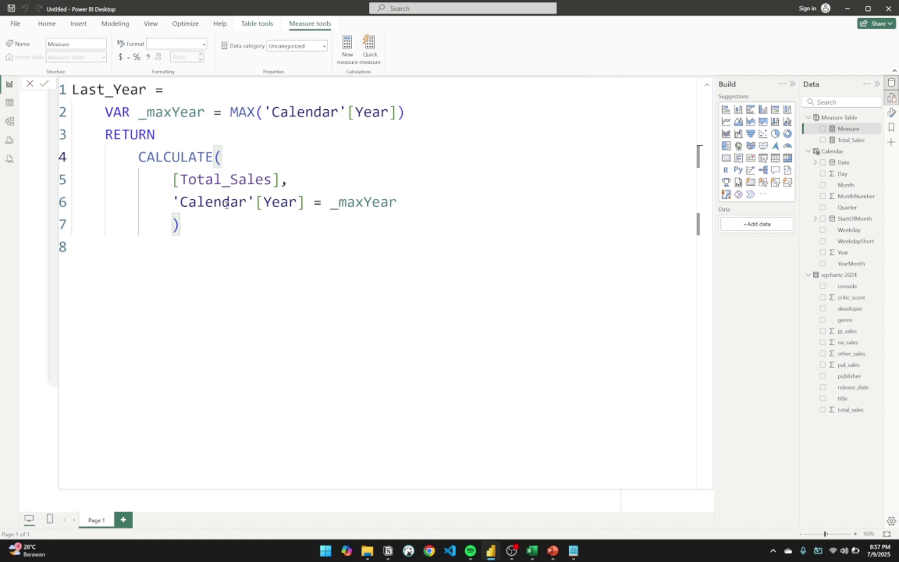
{"action": "left_click_drag", "start_coordinate": [413, 203], "coordinate": [179, 210]}
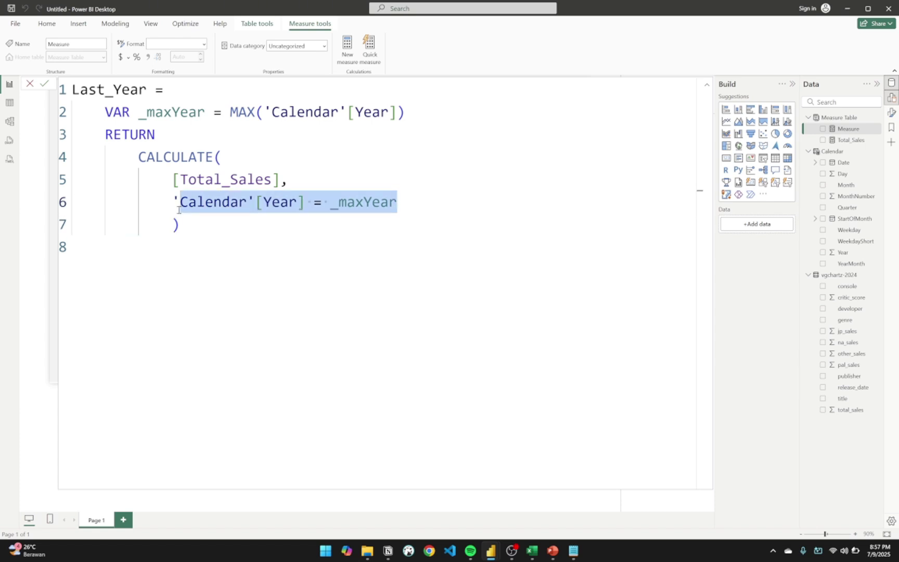
{"action": "left_click", "coordinate": [323, 177]}
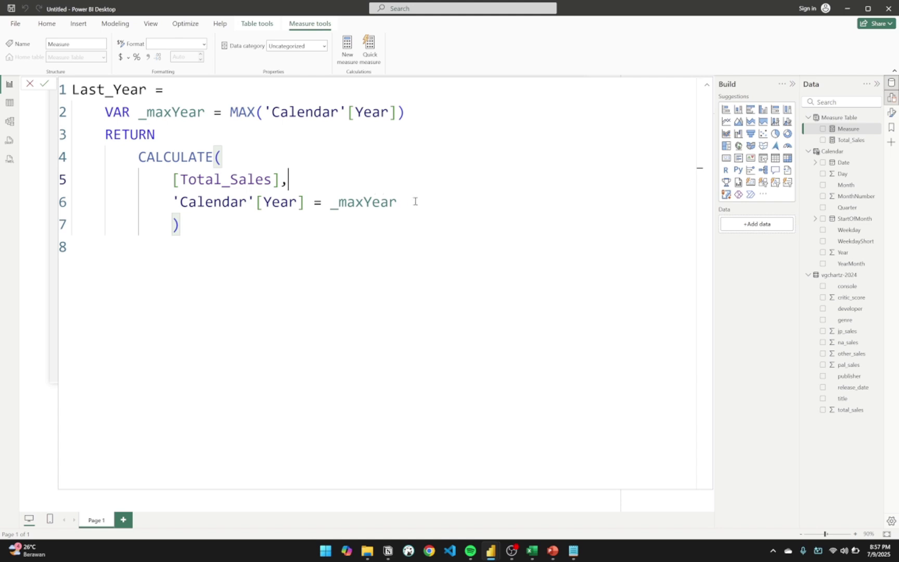
{"action": "key", "text": "Down"}
{"action": "key", "text": "End"}
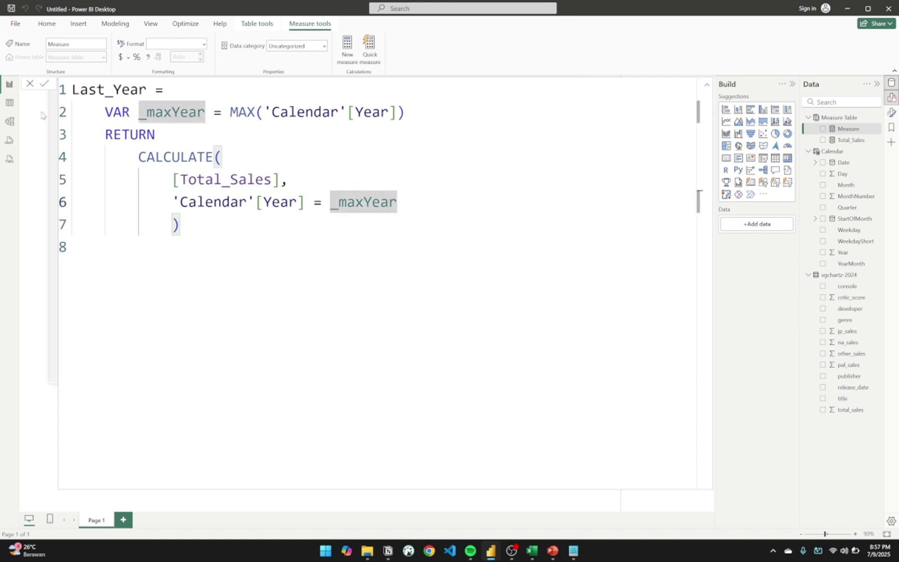
{"action": "key", "text": "Return"}
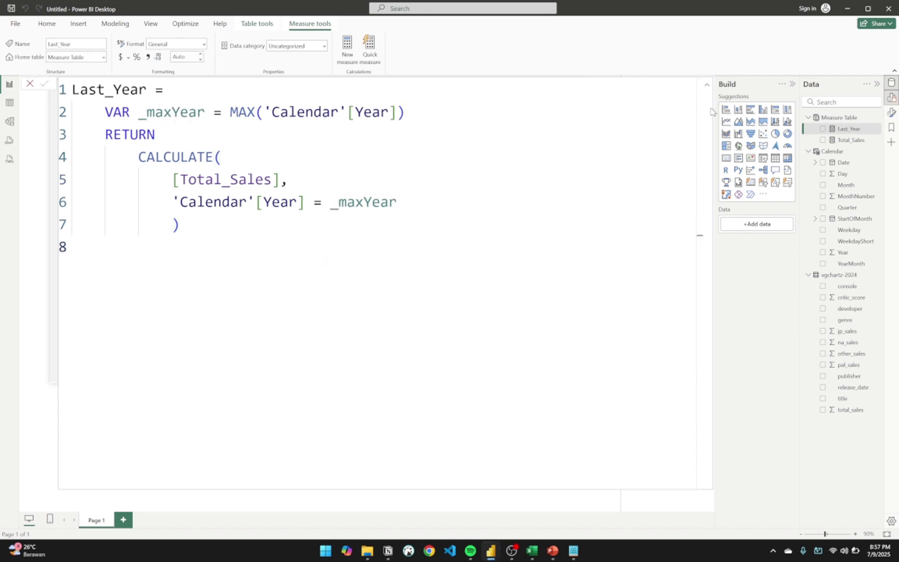
{"action": "left_click", "coordinate": [707, 86]}
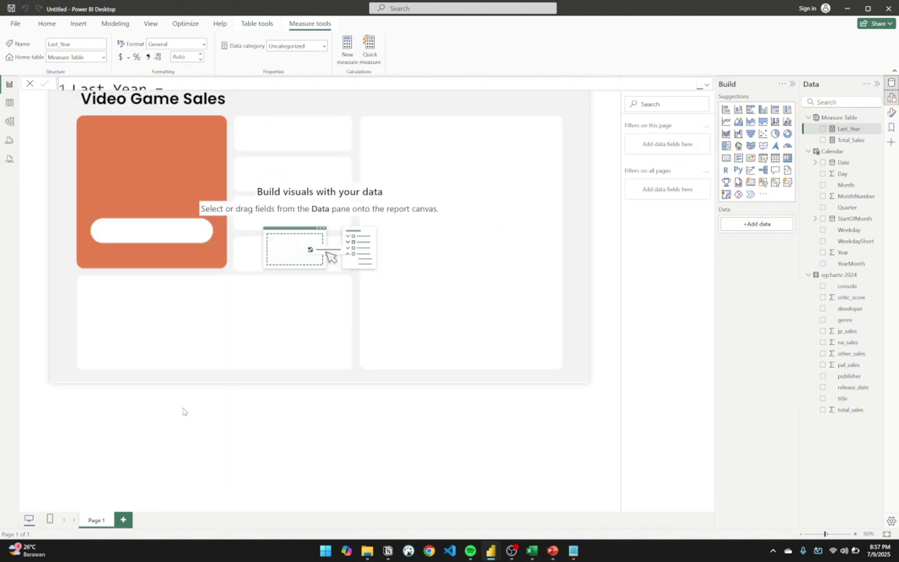
Step: Search the data fields for "year" and place the Calendar table's Year field on the report page as a new visual
{"action": "left_click", "coordinate": [839, 102]}
{"action": "type", "text": "year"}
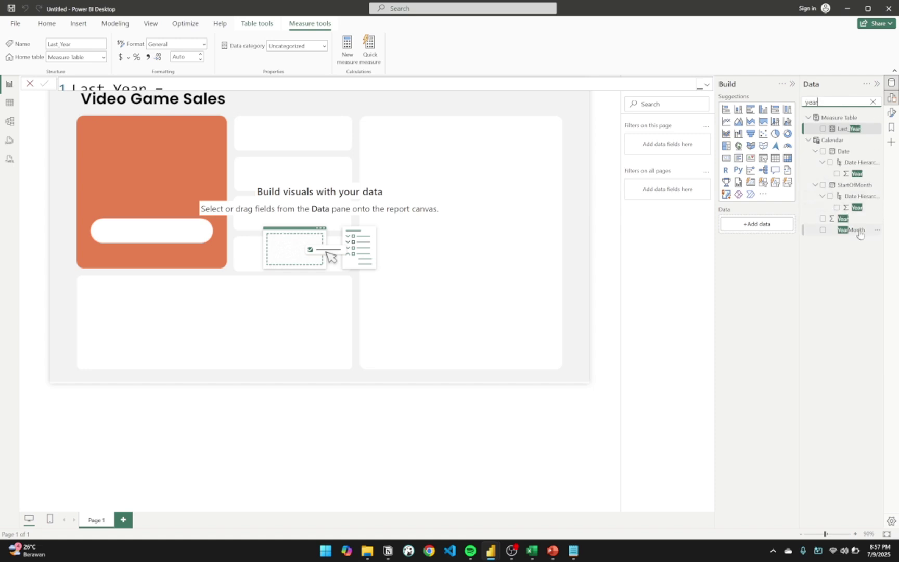
{"action": "left_click", "coordinate": [843, 218]}
{"action": "left_click_drag", "start_coordinate": [482, 176], "coordinate": [481, 176]}
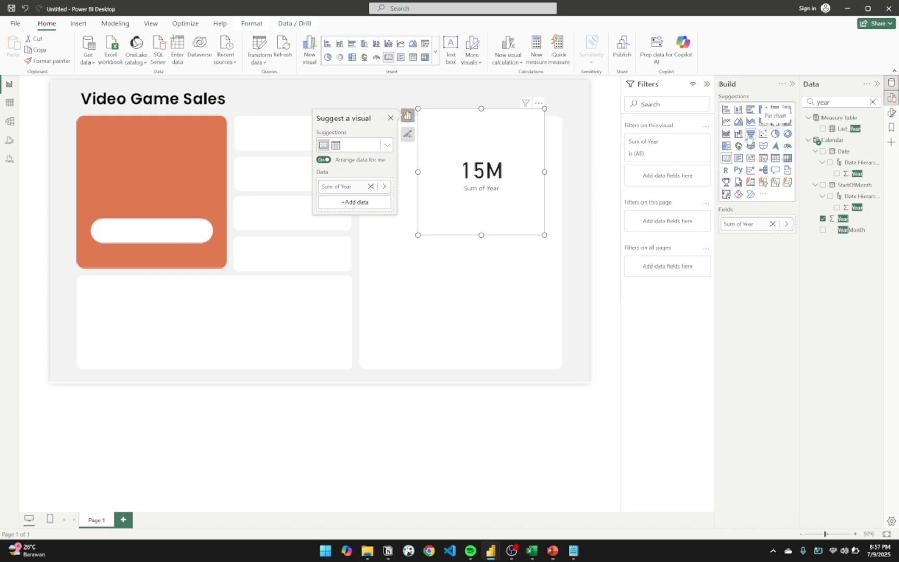
Step: Set the summarization of the Year field in the new visual to Don't summarize
{"action": "left_click", "coordinate": [787, 224]}
{"action": "left_click", "coordinate": [843, 228]}
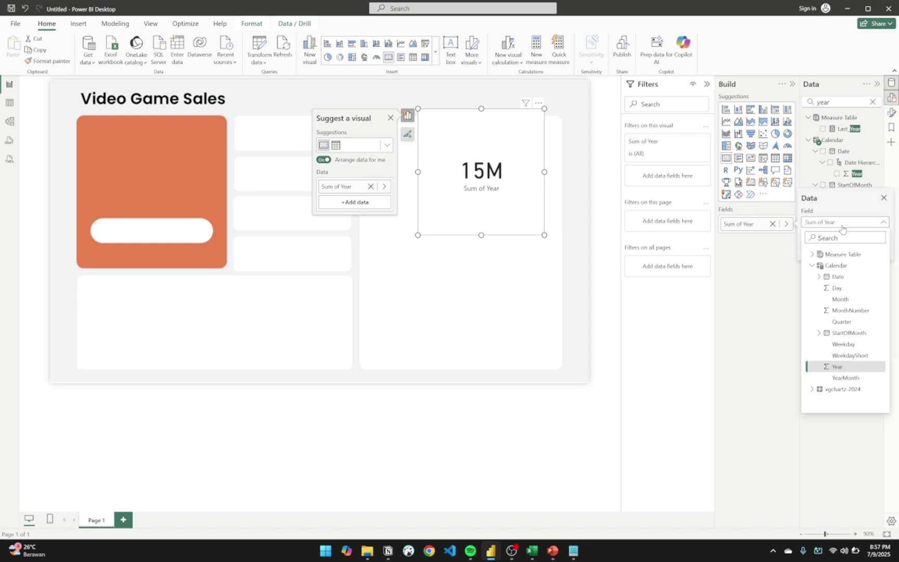
{"action": "left_click", "coordinate": [858, 225]}
{"action": "left_click", "coordinate": [844, 246]}
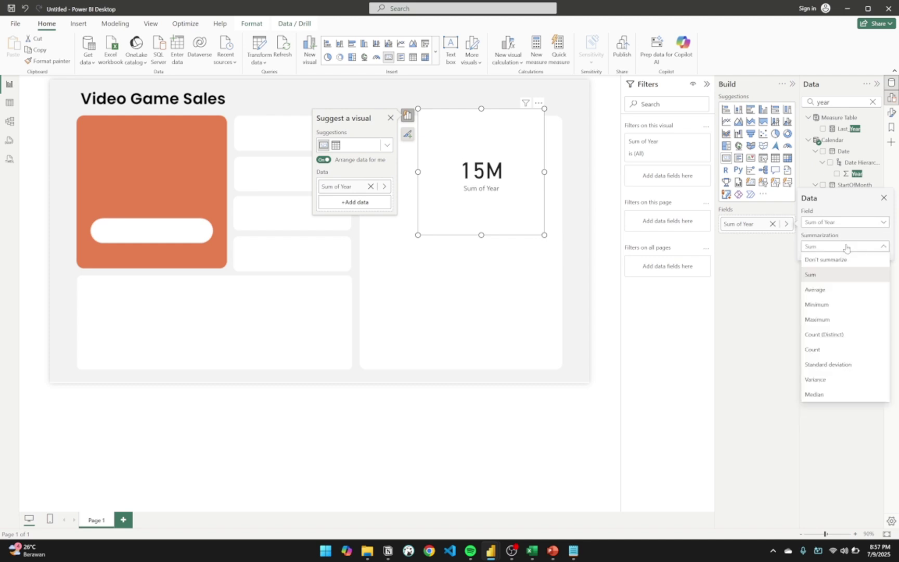
{"action": "left_click", "coordinate": [834, 260]}
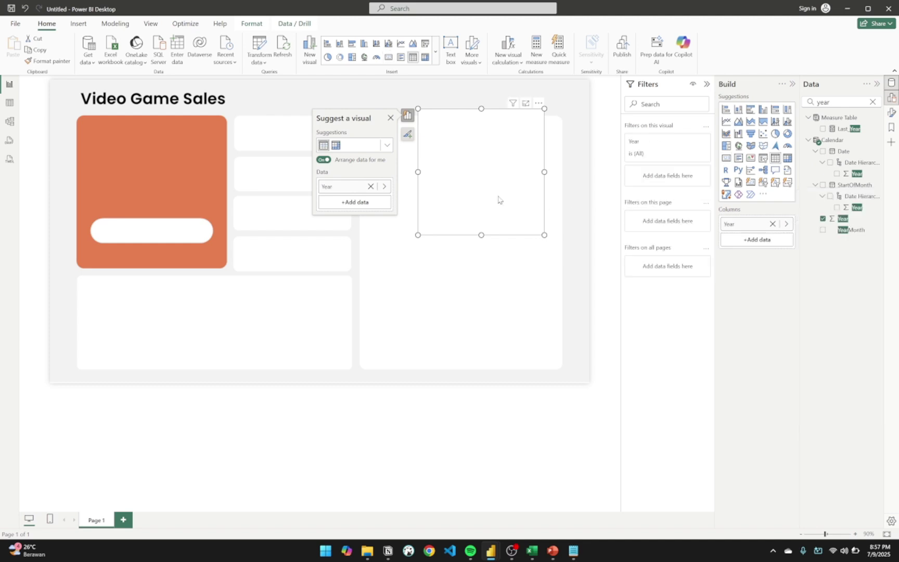
Step: Move the Year table further inside the tall white panel and lengthen it to fit the years 2000 to 2020
{"action": "left_click", "coordinate": [486, 222]}
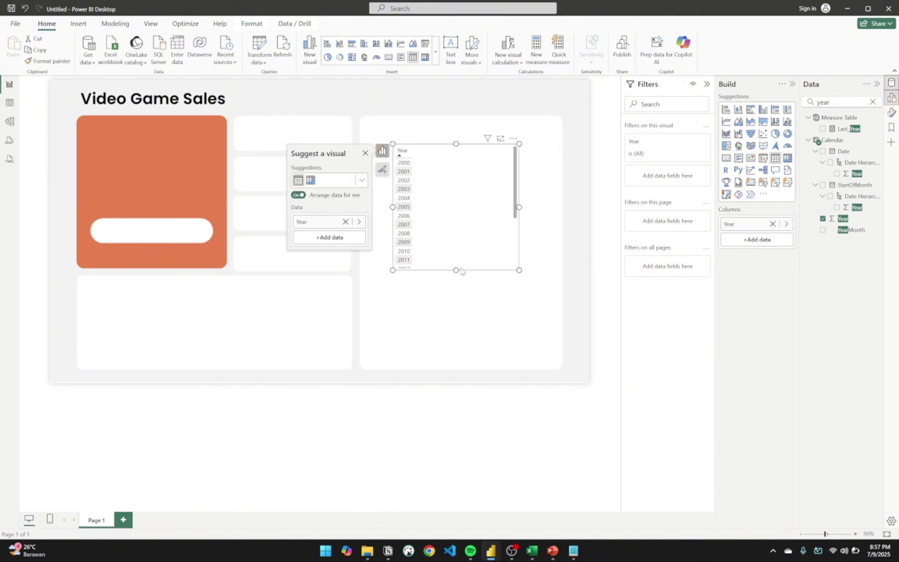
{"action": "left_click_drag", "start_coordinate": [455, 270], "coordinate": [455, 354]}
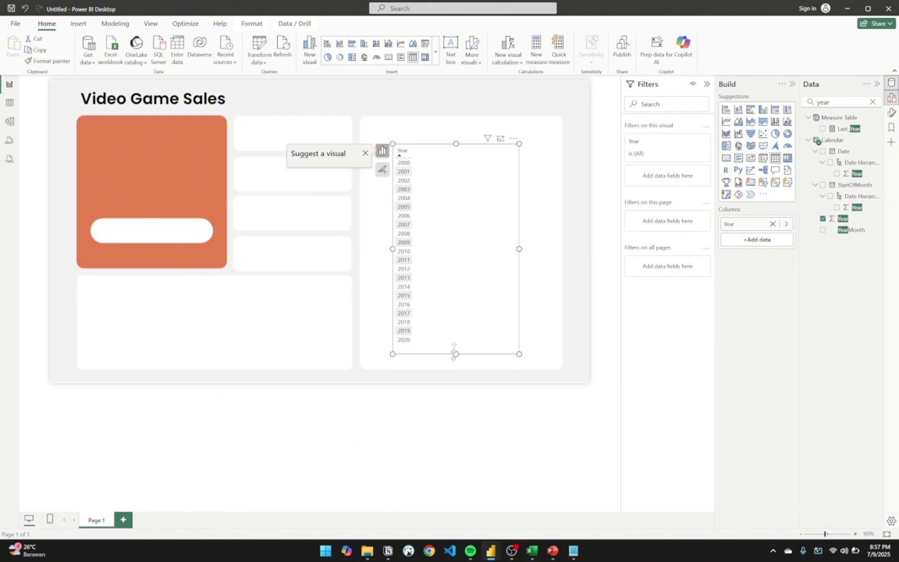
{"action": "scroll", "coordinate": [466, 245], "scroll_direction": "up", "scroll_amount": 10}
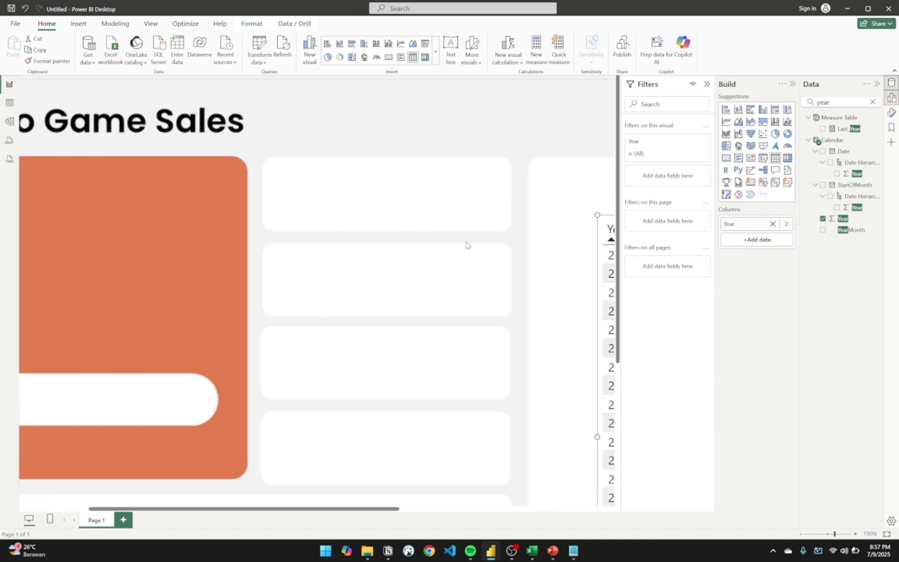
{"action": "scroll", "coordinate": [466, 245], "scroll_direction": "down", "scroll_amount": 6}
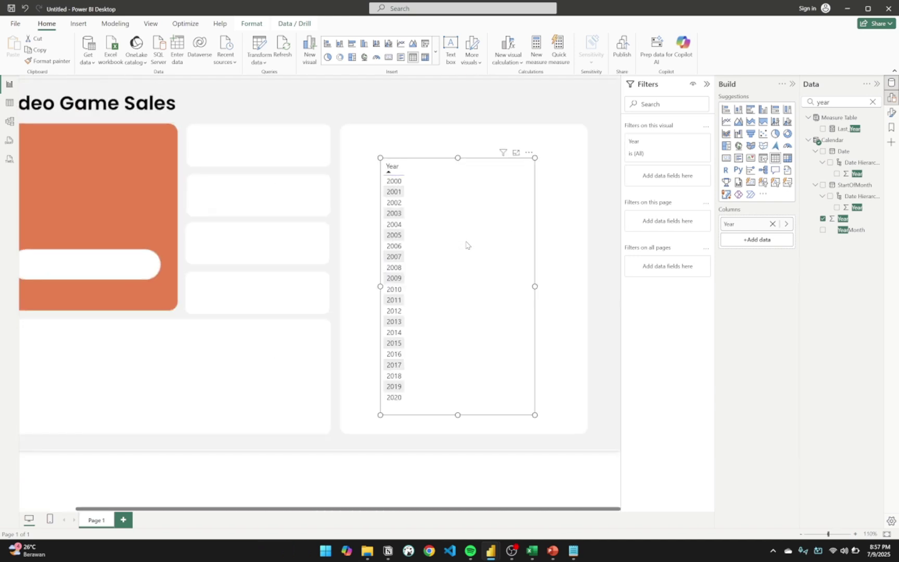
{"action": "scroll", "coordinate": [520, 281], "scroll_direction": "right", "scroll_amount": 3}
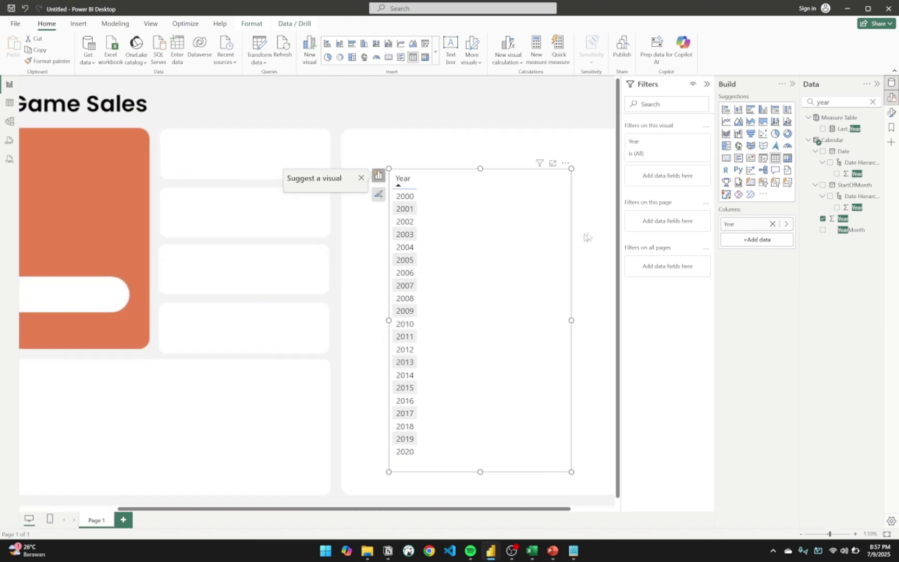
{"action": "left_click", "coordinate": [583, 277]}
{"action": "scroll", "coordinate": [583, 277], "scroll_direction": "down", "scroll_amount": 1}
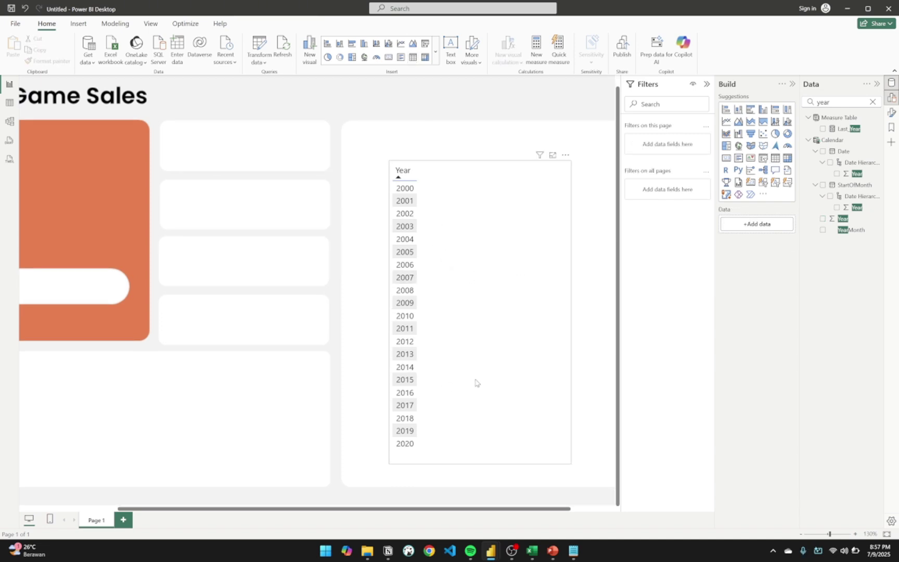
{"action": "left_click", "coordinate": [504, 334]}
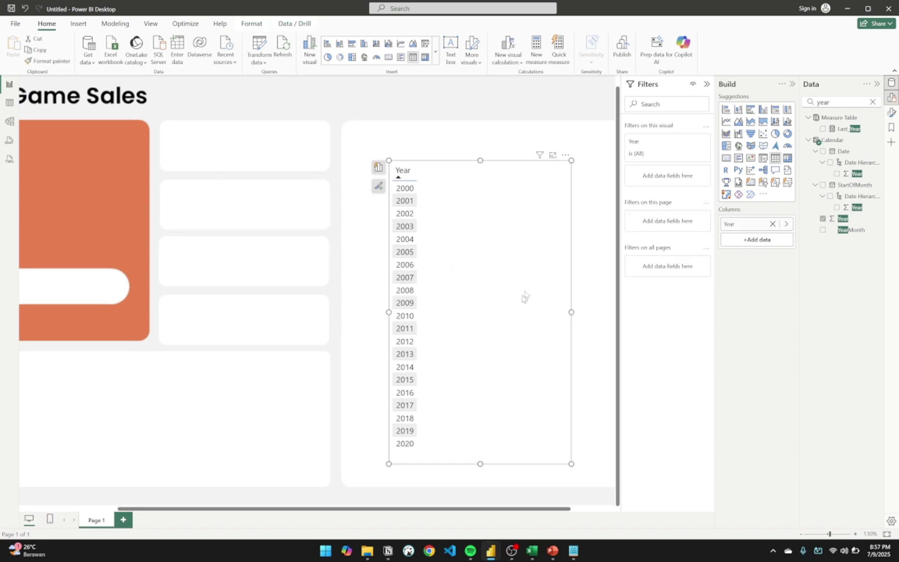
Step: Search the fields for "tot", add the Total_Sales measure to the Year visual, and display it as a table
{"action": "double_click", "coordinate": [822, 103]}
{"action": "type", "text": "tot"}
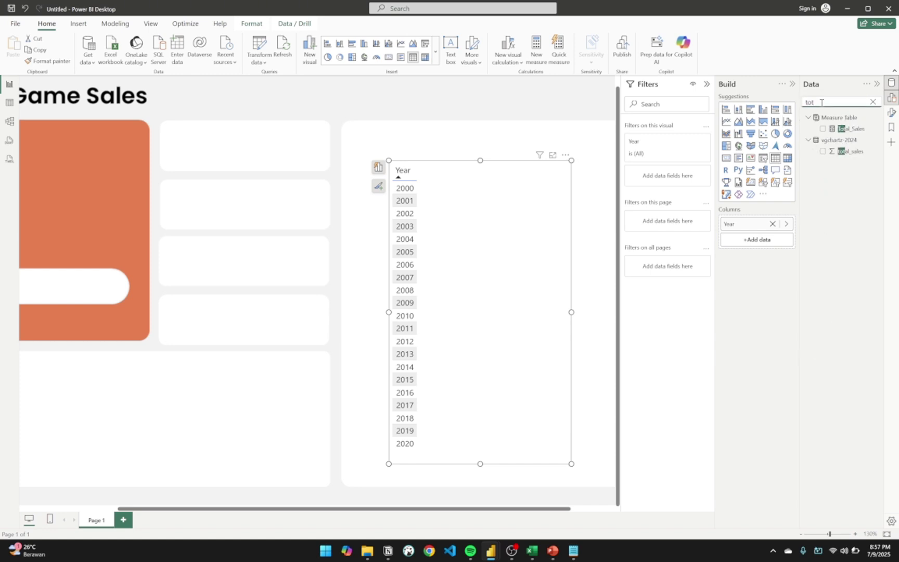
{"action": "left_click_drag", "start_coordinate": [851, 129], "coordinate": [544, 249]}
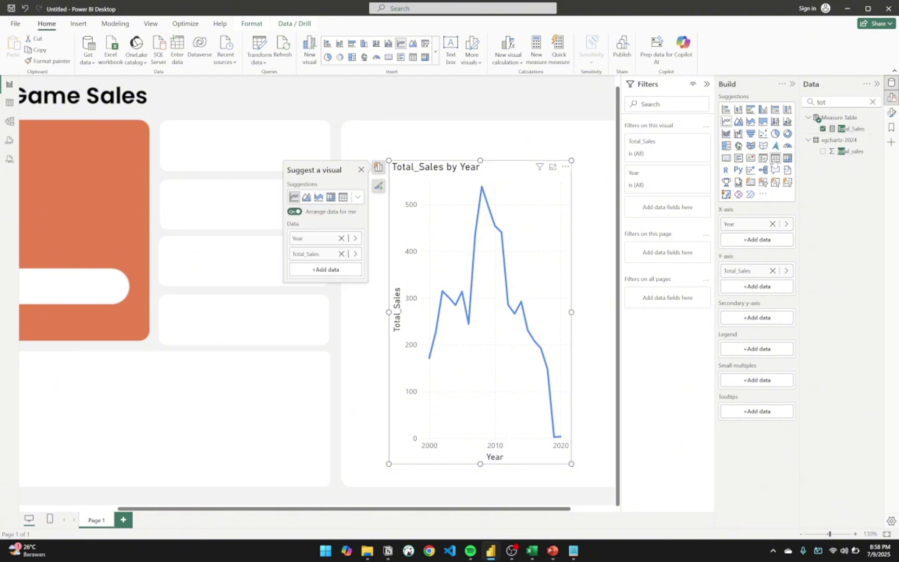
{"action": "left_click", "coordinate": [775, 159]}
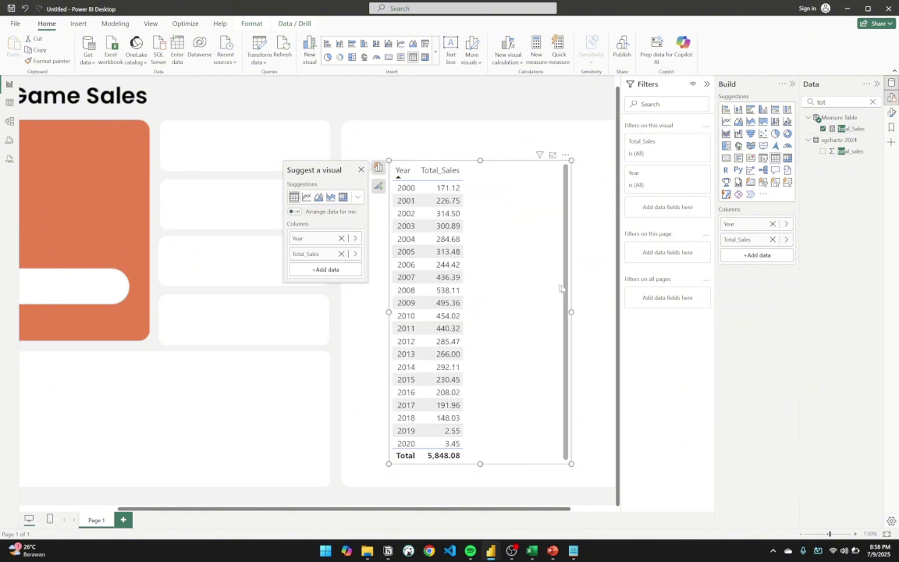
Step: Narrow the Year and Total_Sales table, lengthen it slightly to fit the total row, and clear the field search
{"action": "left_click_drag", "start_coordinate": [571, 311], "coordinate": [501, 311]}
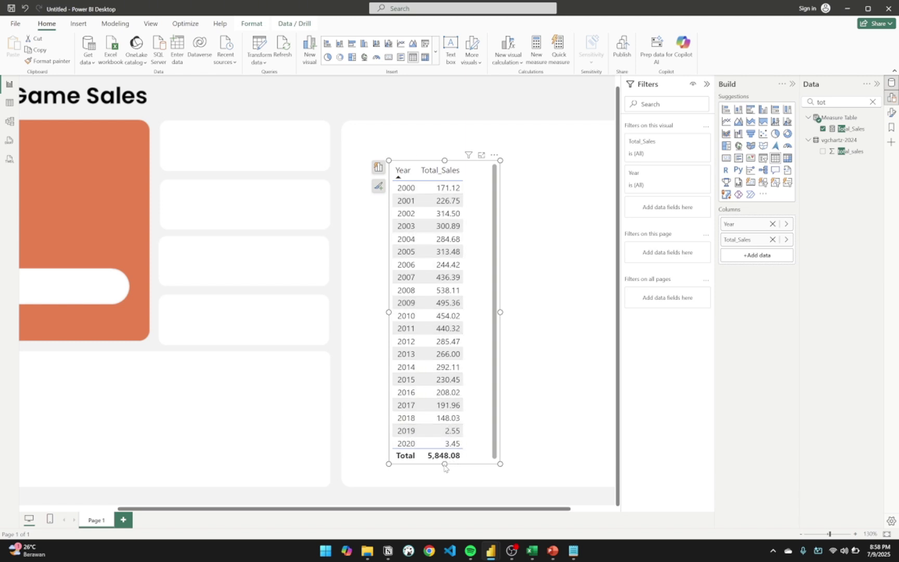
{"action": "left_click_drag", "start_coordinate": [444, 467], "coordinate": [443, 470]}
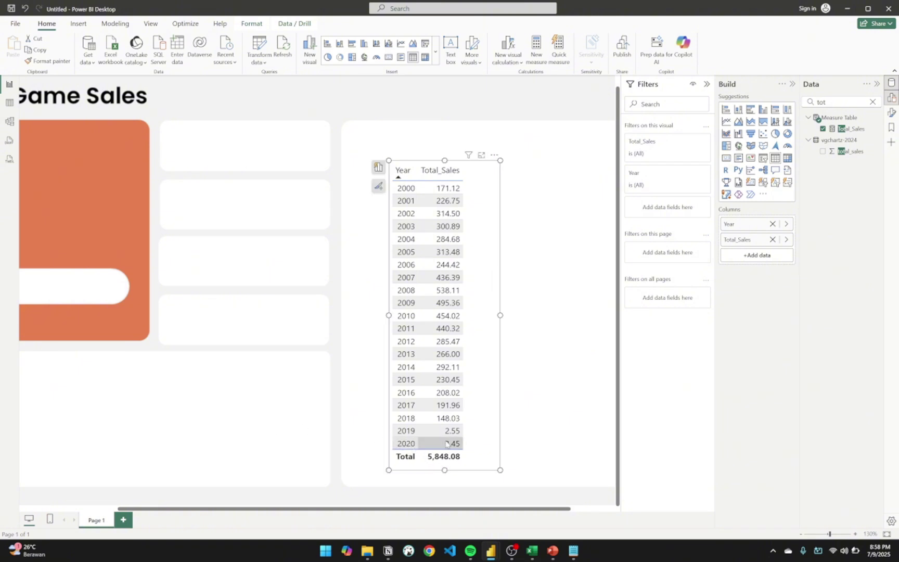
{"action": "left_click", "coordinate": [874, 103]}
Step: Place the Last_Year measure on the report page over the orange panel as a separate card visual
{"action": "scroll", "coordinate": [573, 252], "scroll_direction": "left", "scroll_amount": 3}
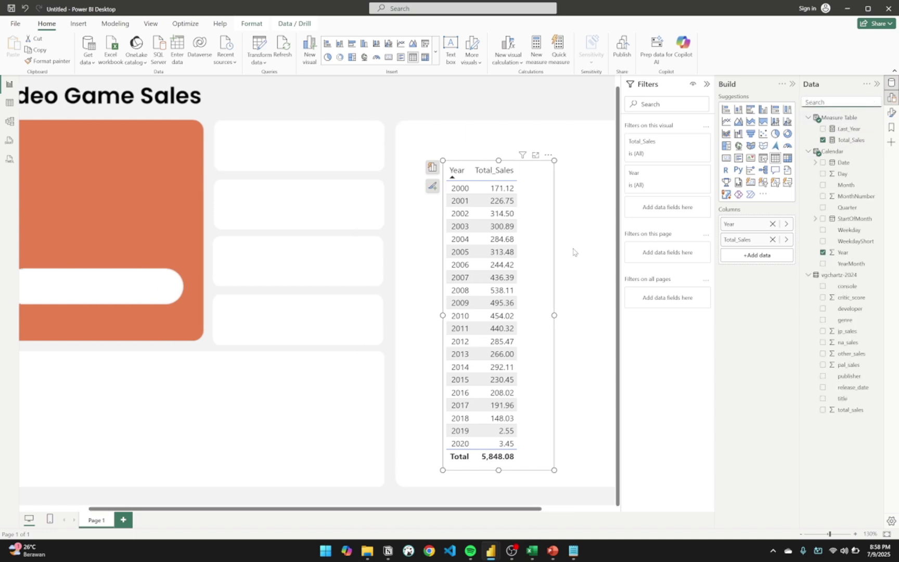
{"action": "scroll", "coordinate": [437, 319], "scroll_direction": "down", "scroll_amount": 5}
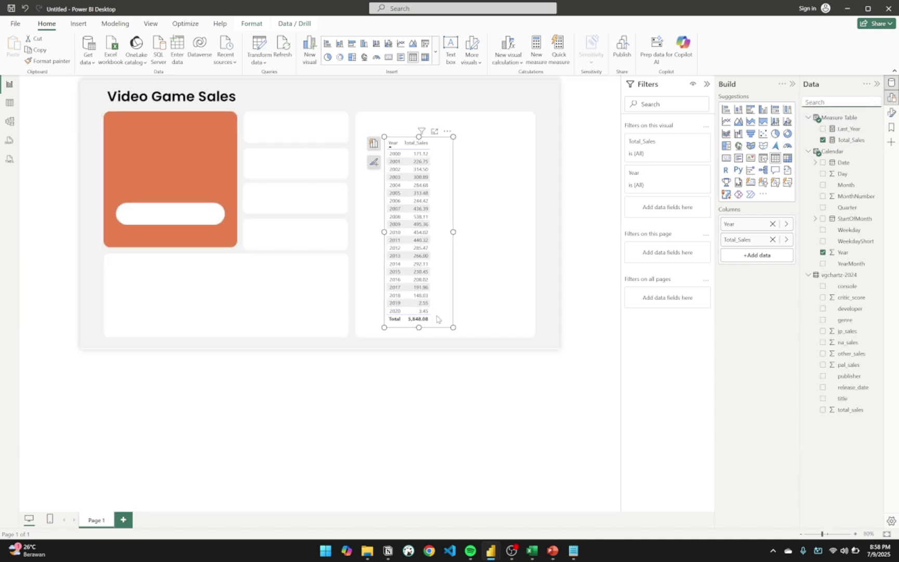
{"action": "scroll", "coordinate": [454, 234], "scroll_direction": "up", "scroll_amount": 9}
{"action": "scroll", "coordinate": [478, 260], "scroll_direction": "right", "scroll_amount": 1}
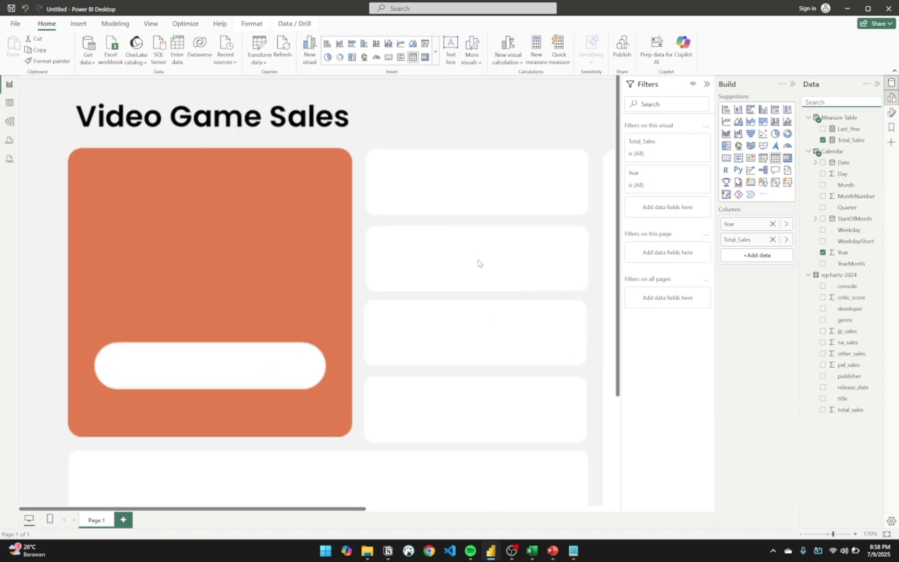
{"action": "left_click", "coordinate": [587, 263]}
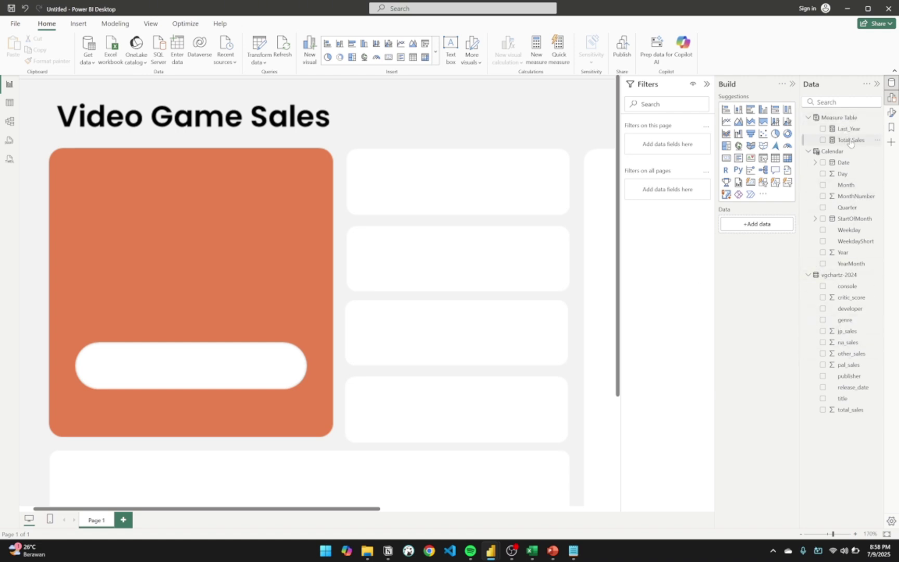
{"action": "left_click_drag", "start_coordinate": [849, 132], "coordinate": [283, 217]}
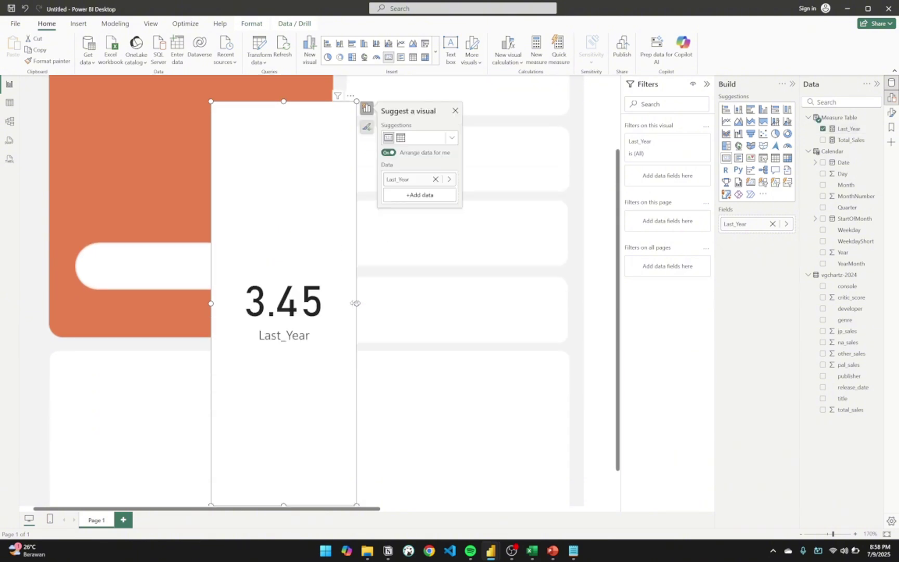
Step: Widen and shorten the Last_Year card, and position it on the orange panel above the white rounded bar
{"action": "left_click_drag", "start_coordinate": [356, 303], "coordinate": [497, 304]}
{"action": "scroll", "coordinate": [478, 280], "scroll_direction": "down", "scroll_amount": 5}
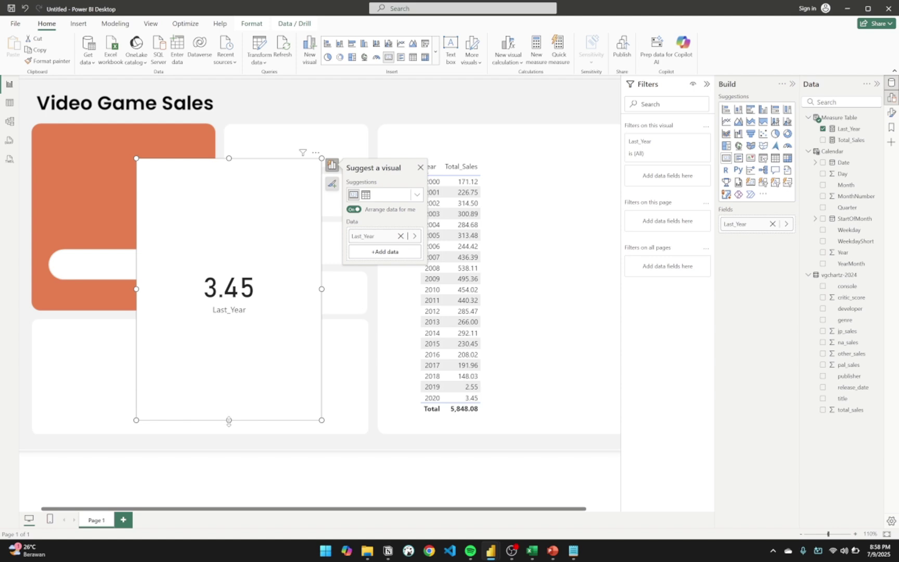
{"action": "left_click_drag", "start_coordinate": [228, 420], "coordinate": [183, 194]}
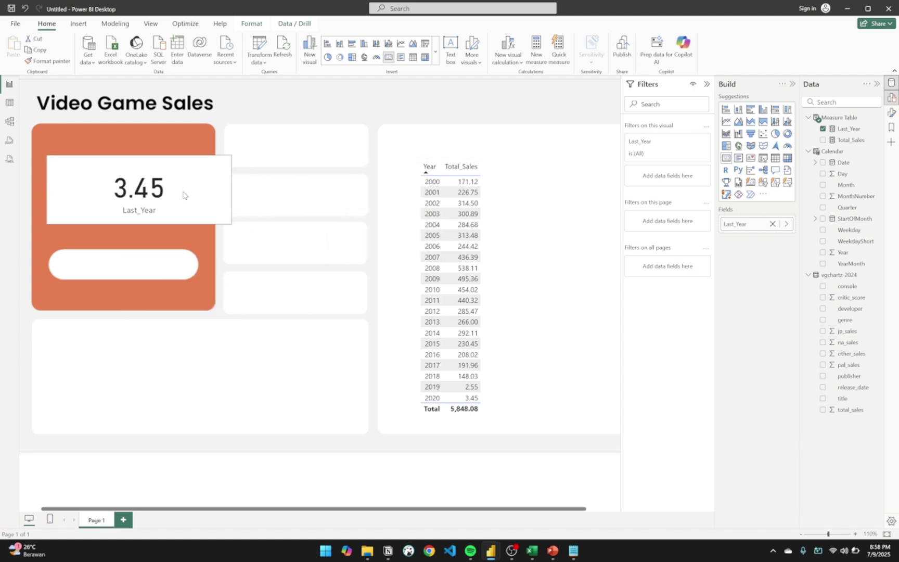
{"action": "left_click", "coordinate": [359, 247]}
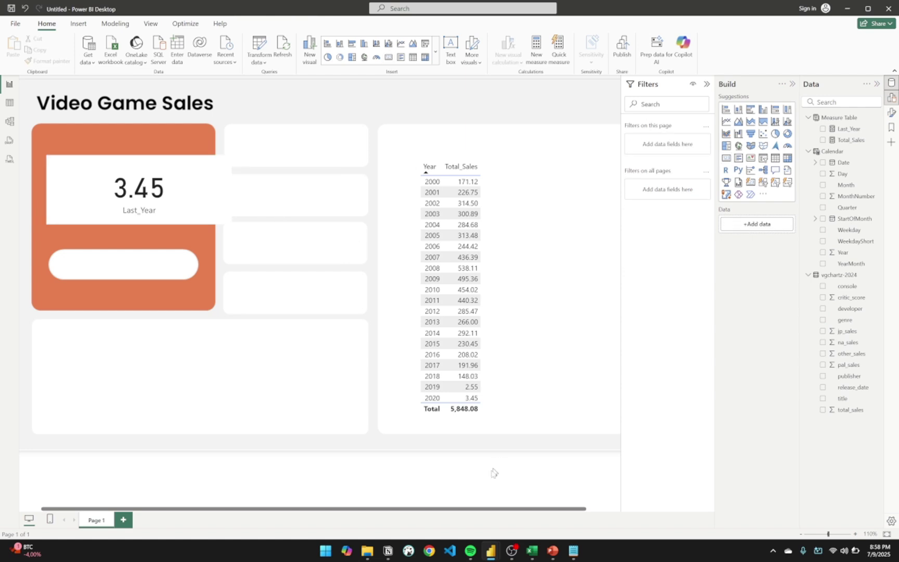
Step: Check the PowerBI Tuts - Video Game Sales task list in Notion, and return to Power BI
{"action": "left_click", "coordinate": [389, 550]}
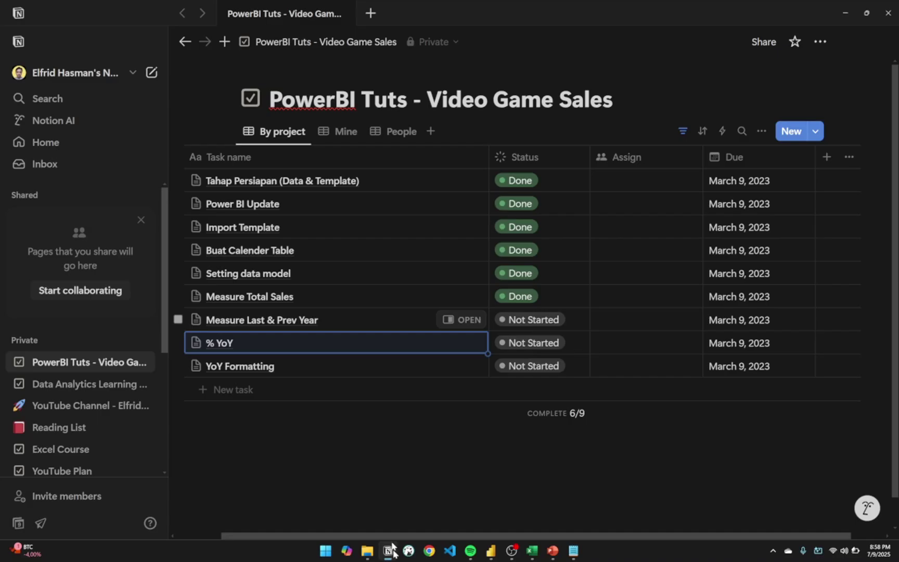
{"action": "key", "text": "alt+Tab"}
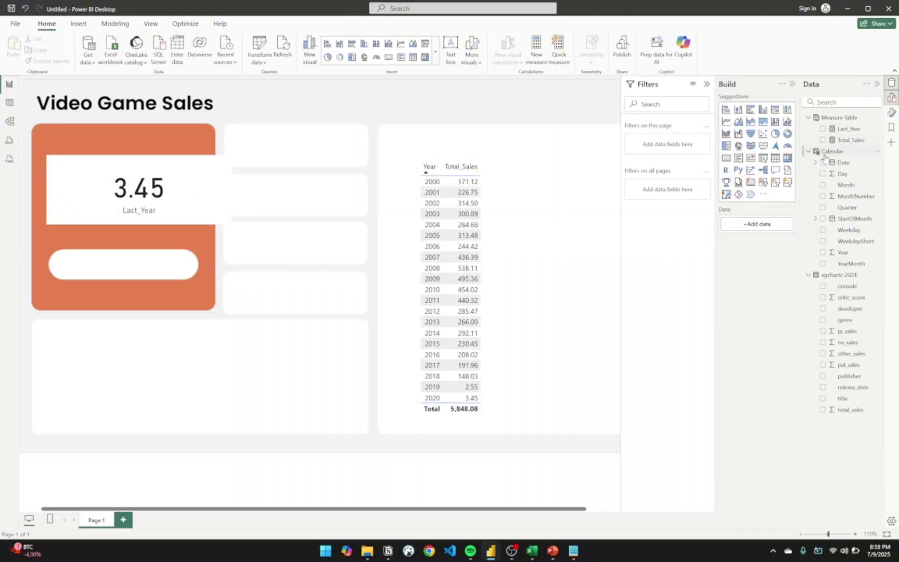
Step: Start a new measure in the Measure Table and expand the formula editor
{"action": "left_click", "coordinate": [858, 142]}
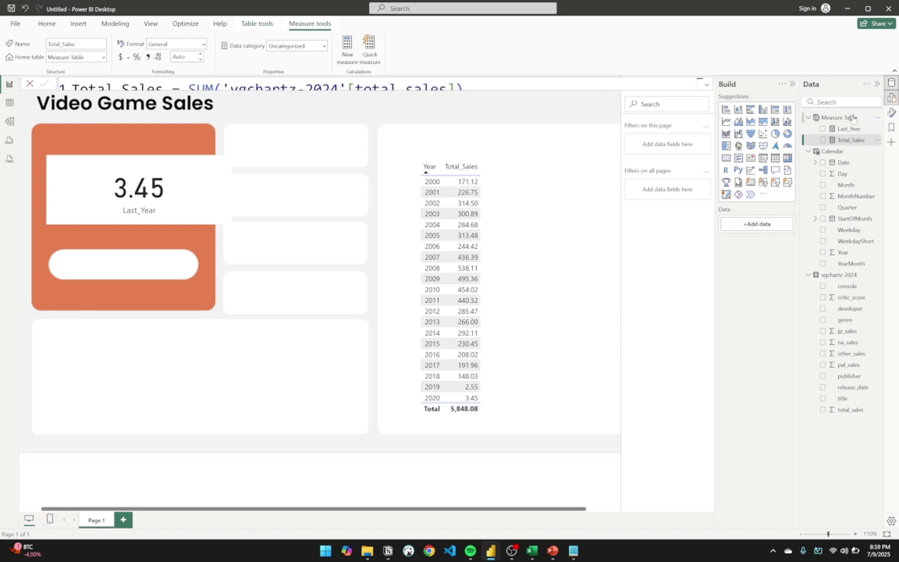
{"action": "left_click", "coordinate": [846, 122]}
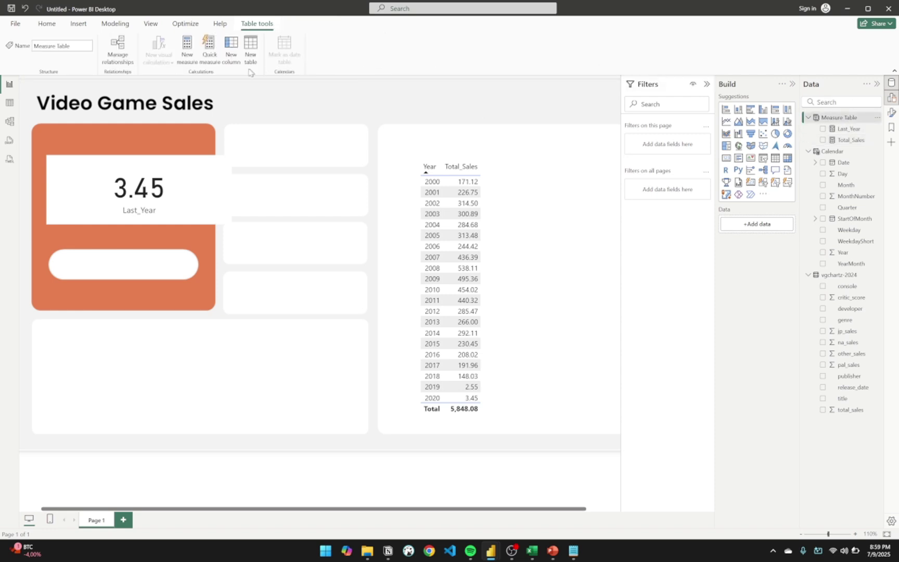
{"action": "left_click", "coordinate": [200, 63]}
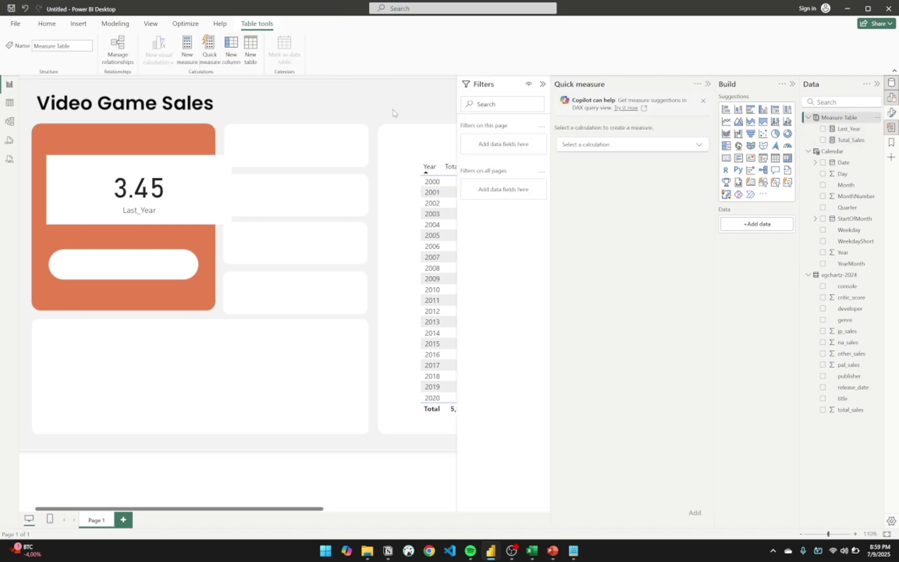
{"action": "left_click", "coordinate": [704, 102]}
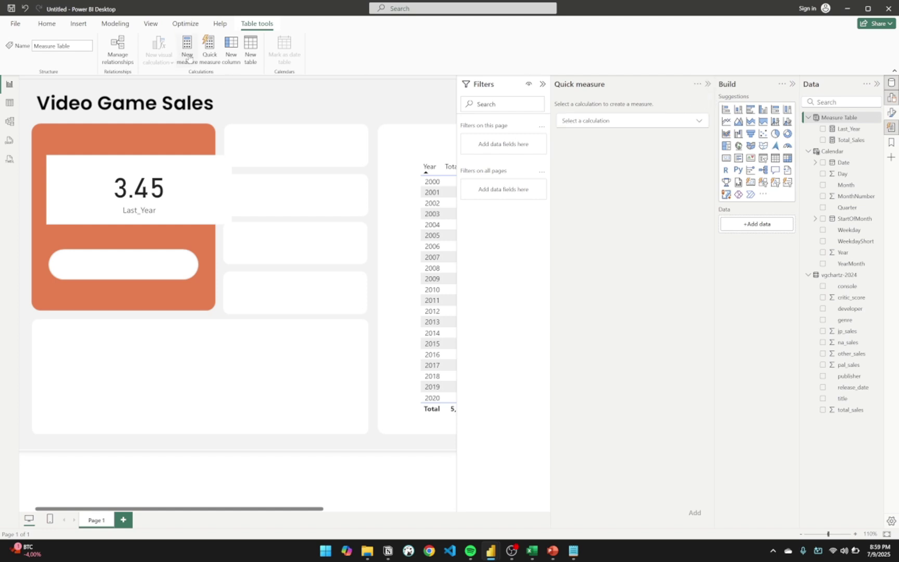
{"action": "key", "text": "alt+j"}
{"action": "key", "text": "m"}
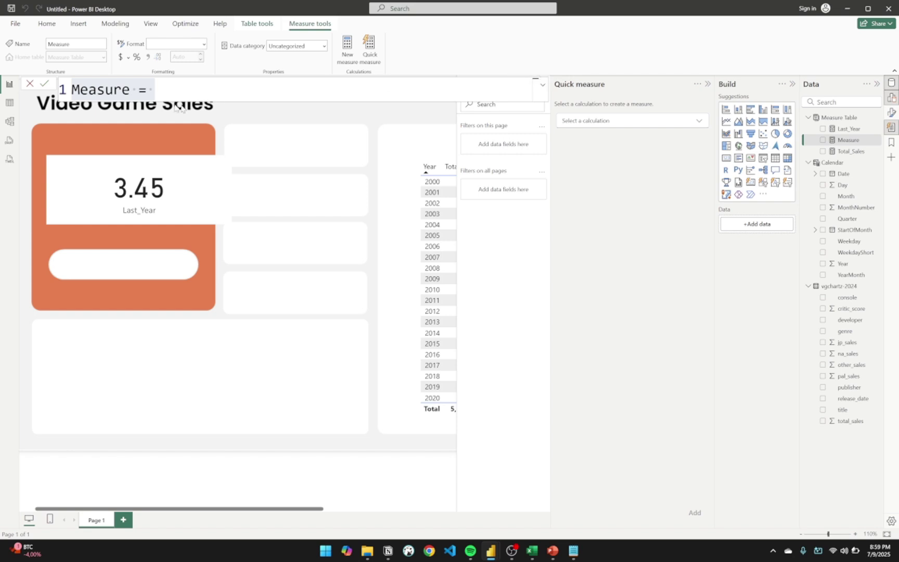
{"action": "left_click", "coordinate": [543, 85]}
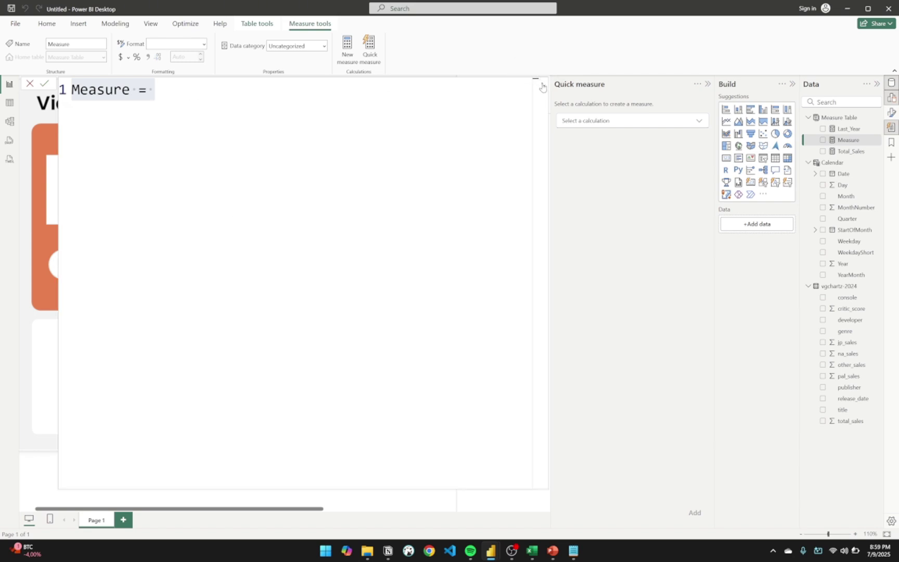
Step: Name the measure Prev_Year and begin a variable _minYear with the MIN function on the second line
{"action": "triple_click", "coordinate": [153, 89]}
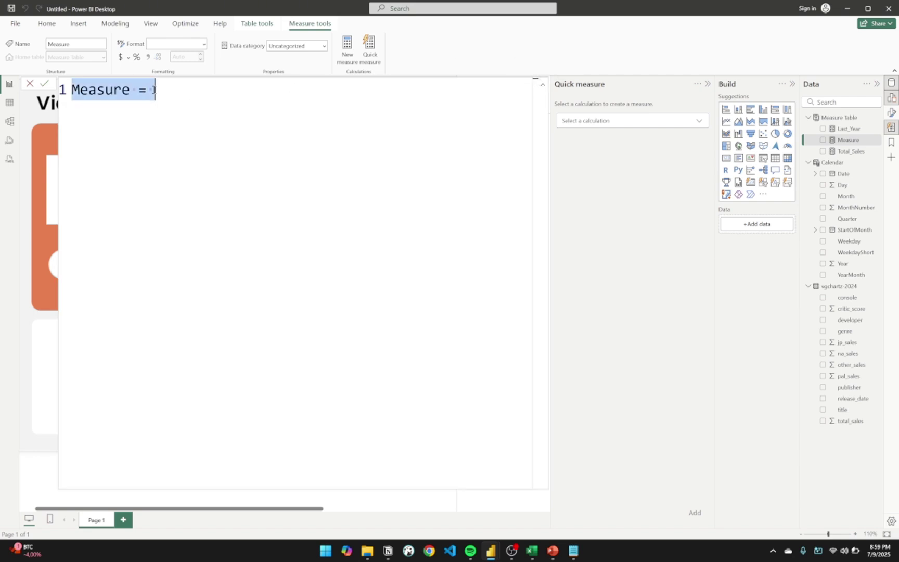
{"action": "type", "text": "Prev"}
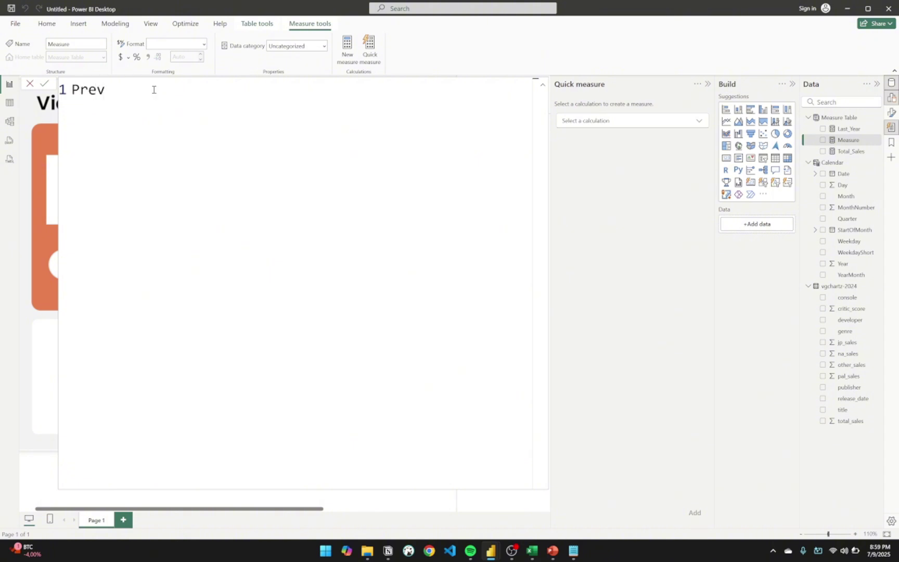
{"action": "type", "text": "_Year ="}
{"action": "key", "text": "shift+Return"}
{"action": "type", "text": "VAR "}
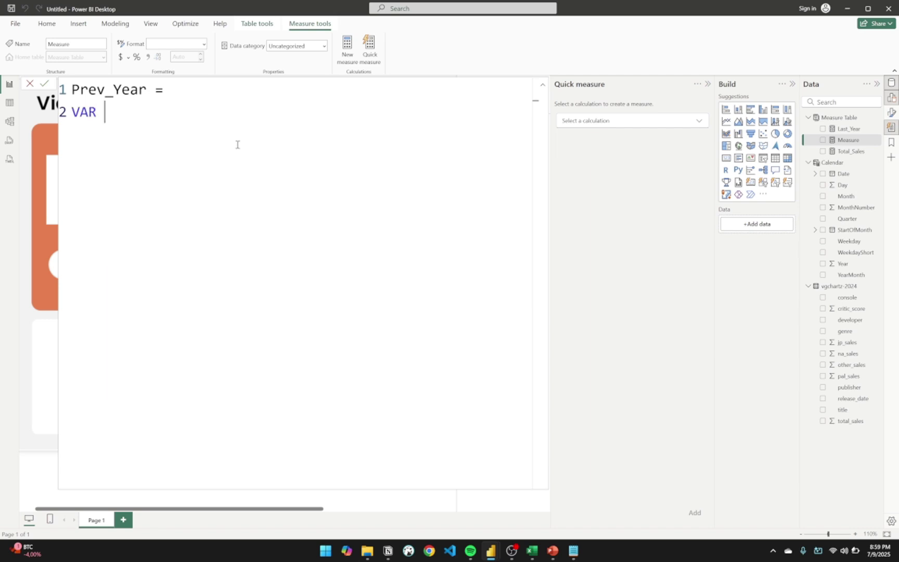
{"action": "type", "text": "_minYear = M"}
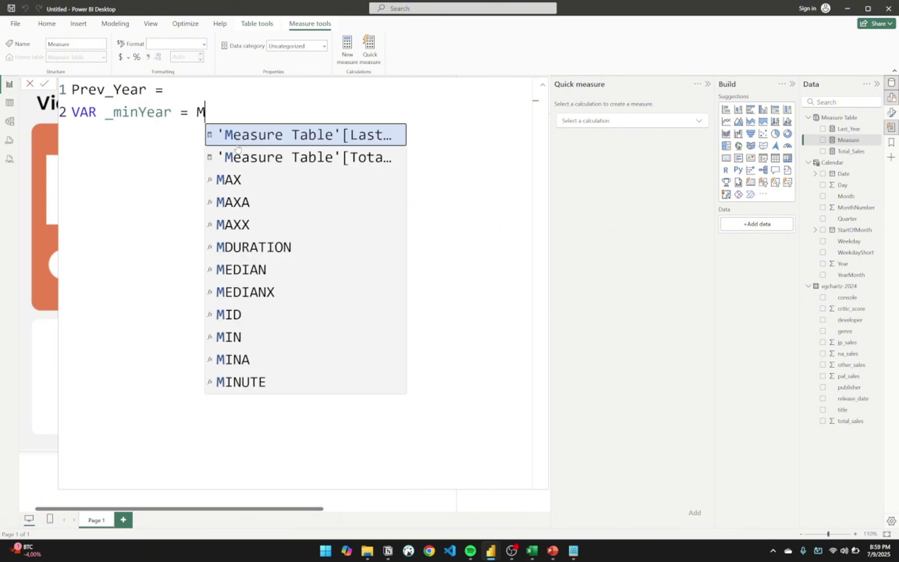
{"action": "type", "text": "IN("}
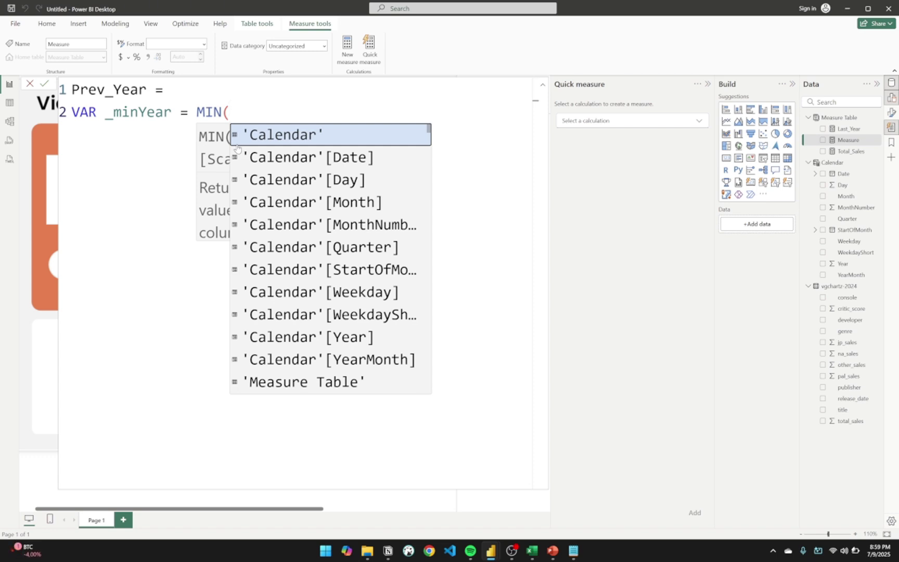
Step: Replace MIN with the MAX function and rename the variable to _maxYear
{"action": "key", "text": "BackSpace"}
{"action": "key", "text": "BackSpace"}
{"action": "key", "text": "BackSpace"}
{"action": "key", "text": "BackSpace"}
{"action": "type", "text": "max"}
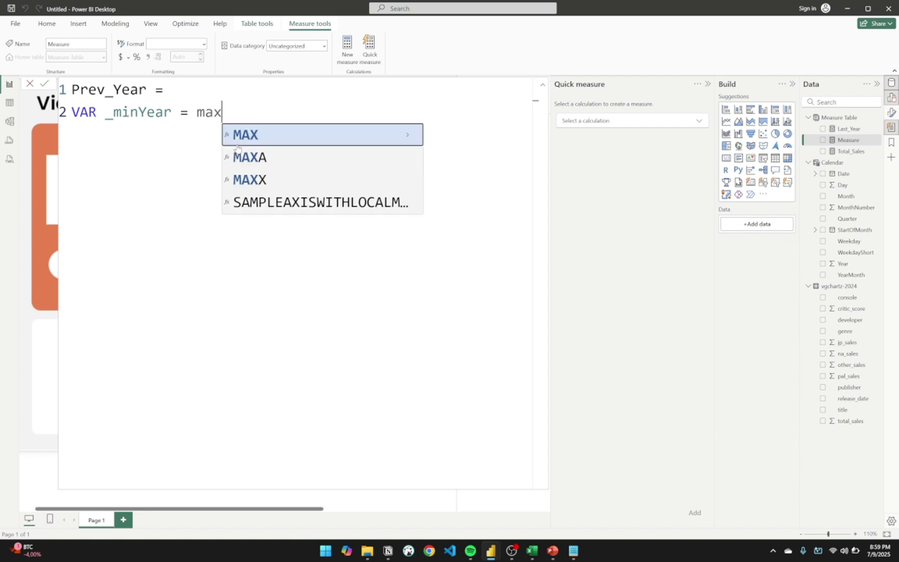
{"action": "key", "text": "BackSpace"}
{"action": "key", "text": "BackSpace"}
{"action": "type", "text": "ax("}
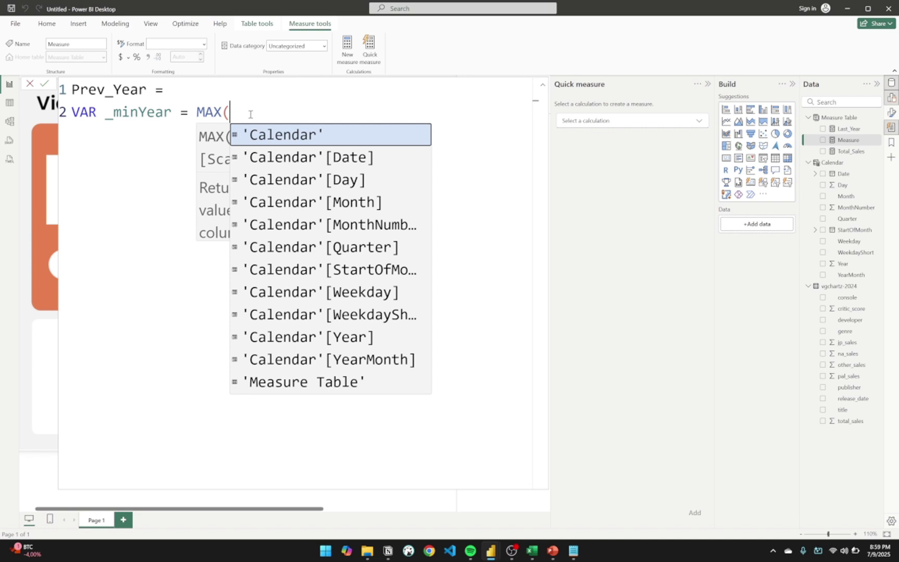
{"action": "left_click", "coordinate": [148, 114]}
{"action": "key", "text": "BackSpace"}
{"action": "key", "text": "BackSpace"}
{"action": "type", "text": "ax"}
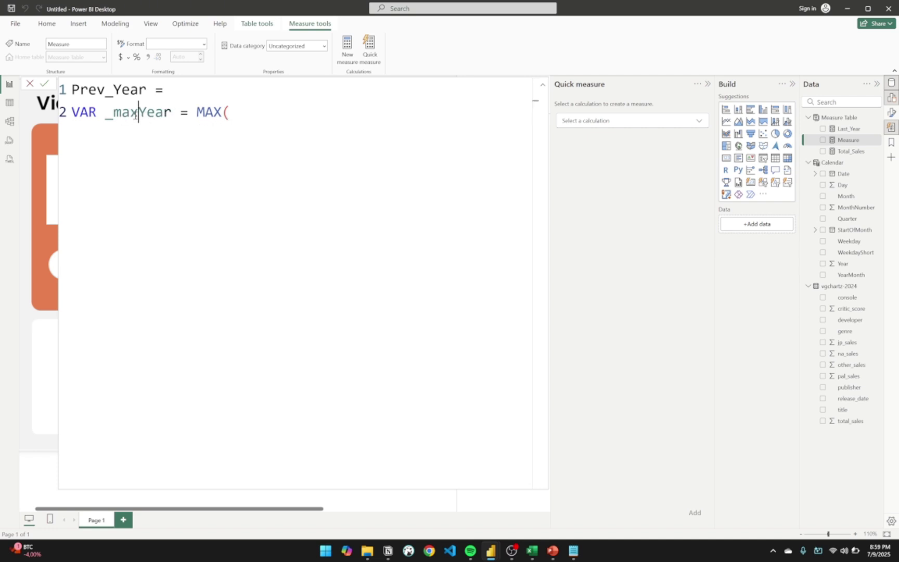
Step: Complete the MAX function in the _maxYear variable with the Calendar table's Year column
{"action": "left_click", "coordinate": [249, 115]}
{"action": "type", "text": "s"}
{"action": "key", "text": "BackSpace"}
{"action": "type", "text": "c"}
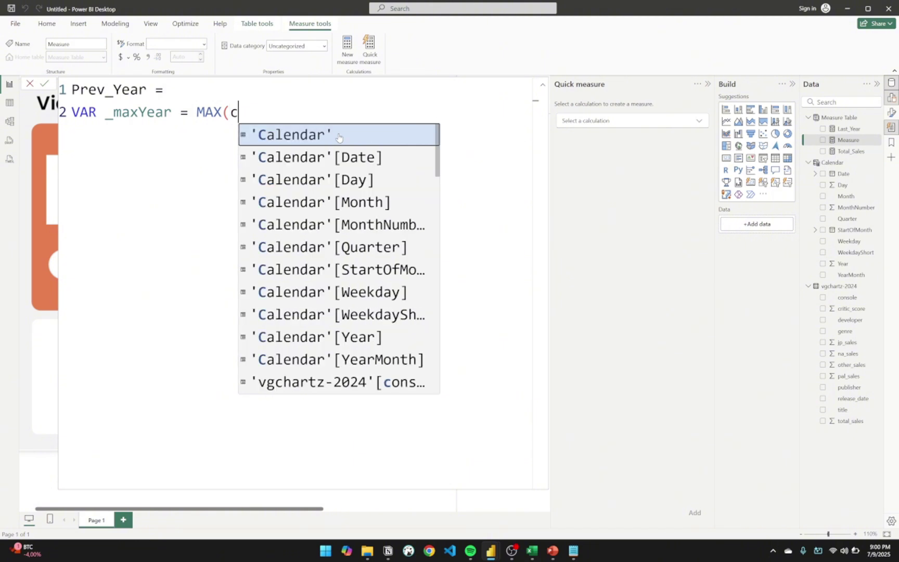
{"action": "type", "text": "al"}
{"action": "key", "text": "Down"}
{"action": "key", "text": "Down"}
{"action": "key", "text": "Down"}
{"action": "key", "text": "Down"}
{"action": "key", "text": "Down"}
{"action": "key", "text": "Down"}
{"action": "key", "text": "Down"}
{"action": "key", "text": "Down"}
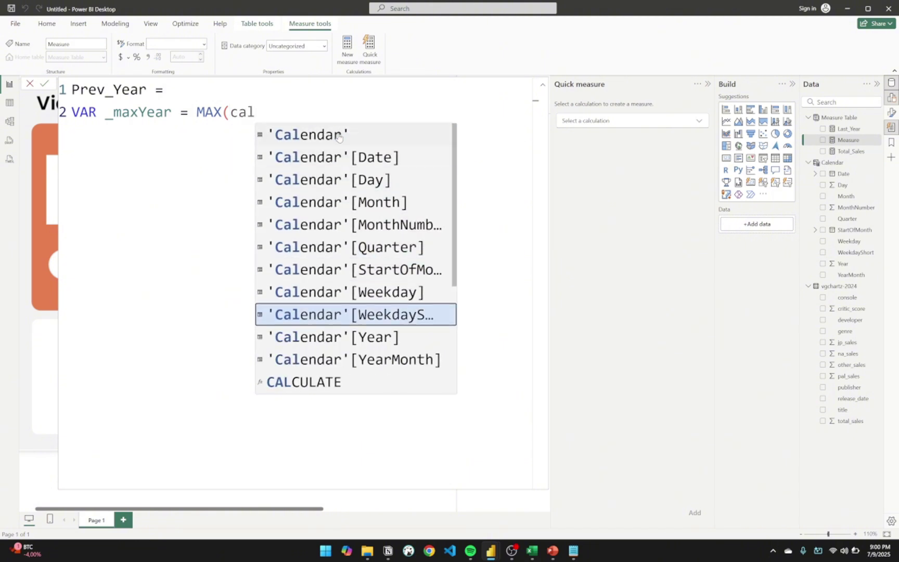
{"action": "key", "text": "Down"}
{"action": "key", "text": "Tab"}
{"action": "type", "text": ")"}
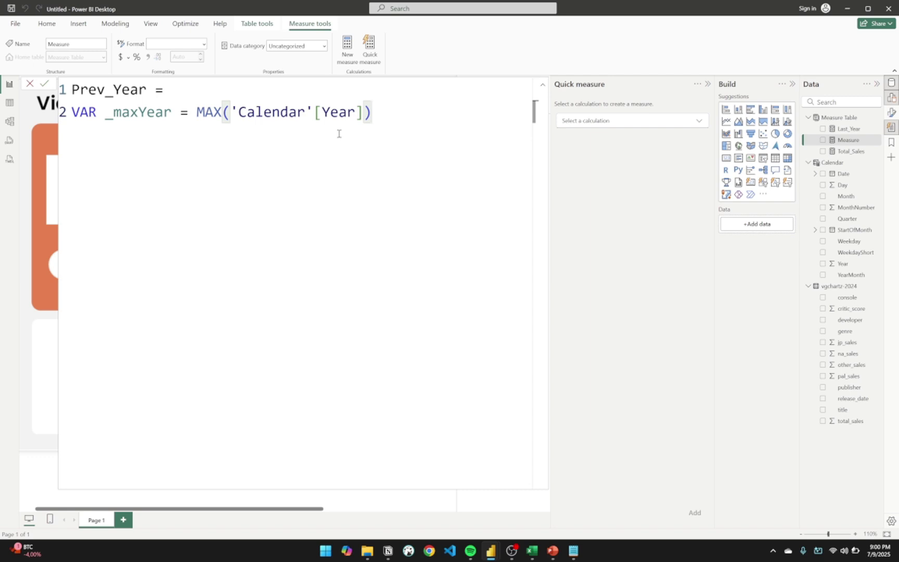
{"action": "double_click", "coordinate": [344, 112]}
{"action": "left_click", "coordinate": [373, 114]}
Step: Add a second variable named _prevYear on the third line and align the equals signs of both variables
{"action": "key", "text": "shift+Return"}
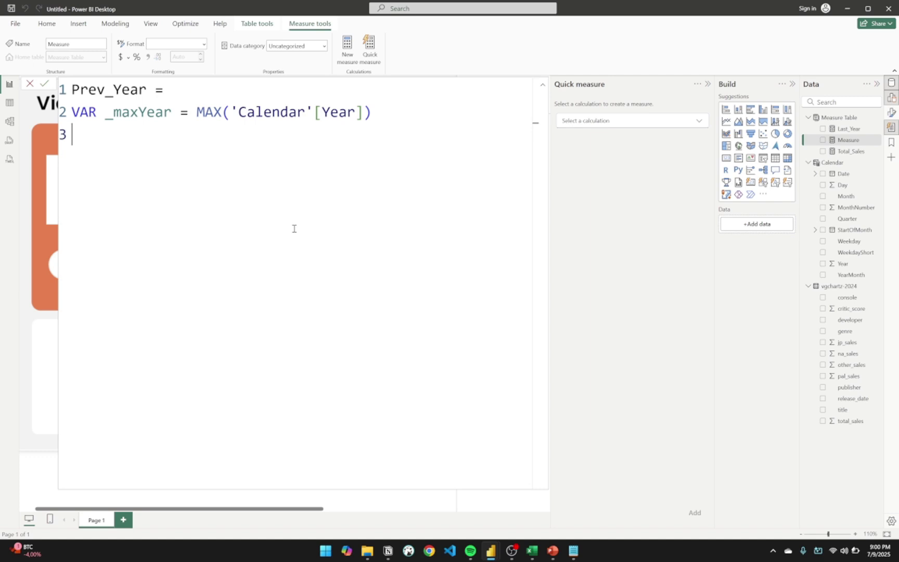
{"action": "type", "text": "V"}
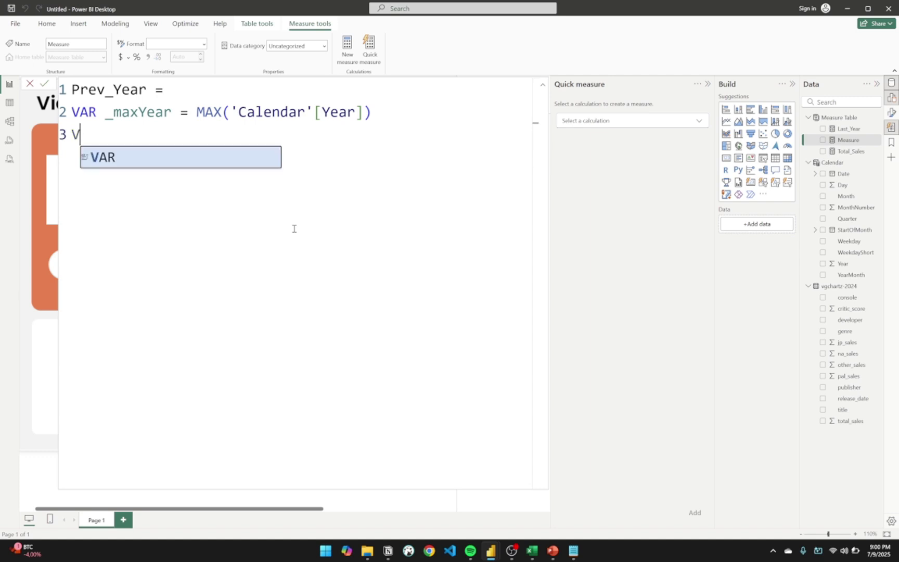
{"action": "type", "text": "AR _"}
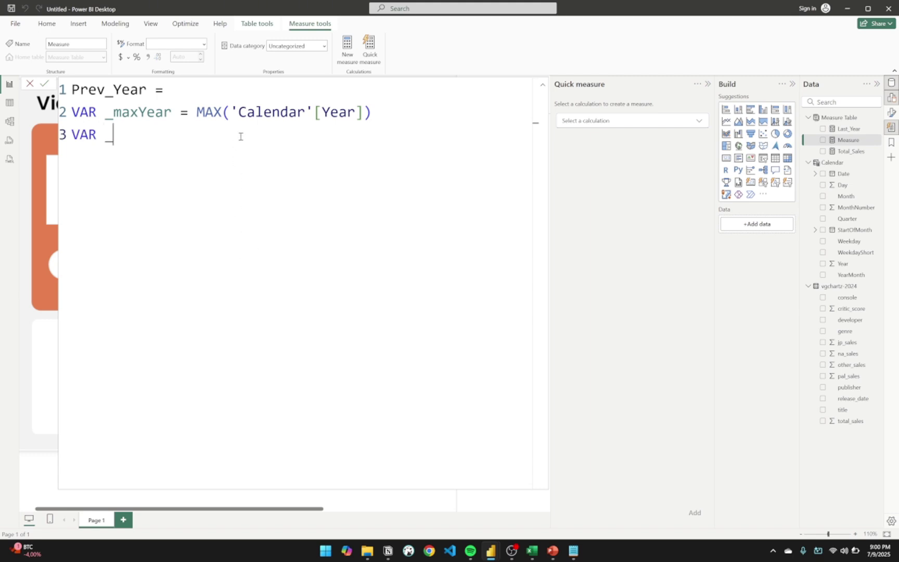
{"action": "left_click", "coordinate": [196, 111]}
{"action": "left_click_drag", "start_coordinate": [196, 112], "coordinate": [377, 118]}
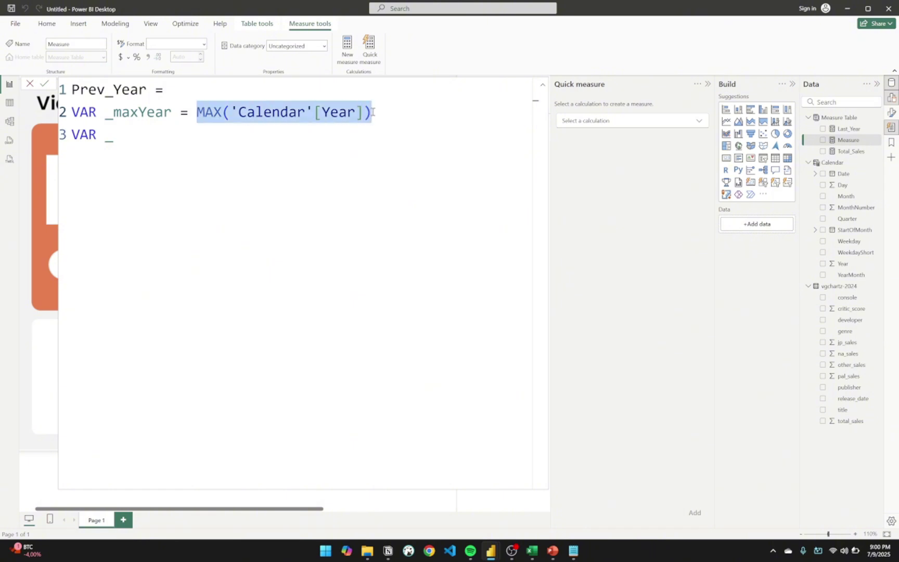
{"action": "left_click_drag", "start_coordinate": [373, 112], "coordinate": [198, 108]}
{"action": "left_click", "coordinate": [135, 136]}
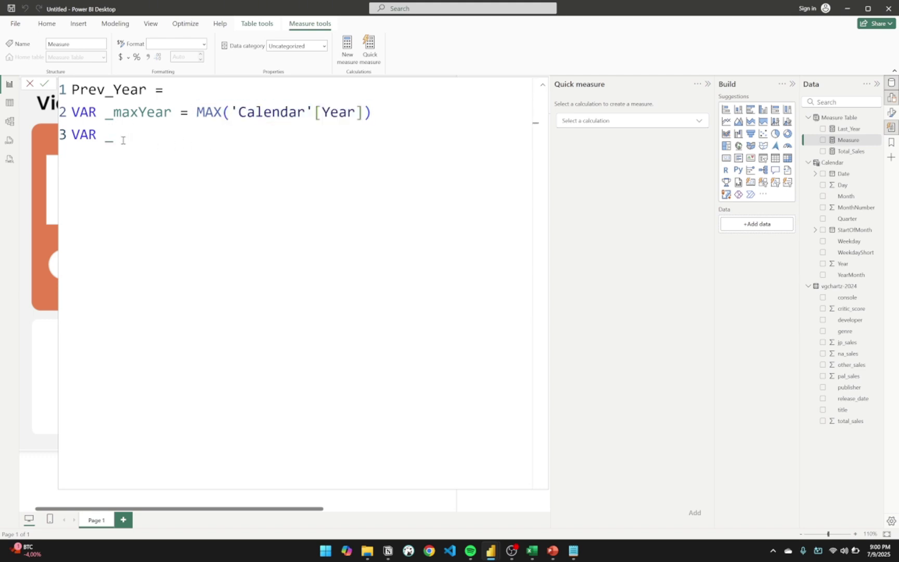
{"action": "key", "text": "BackSpace"}
{"action": "left_click", "coordinate": [138, 112]}
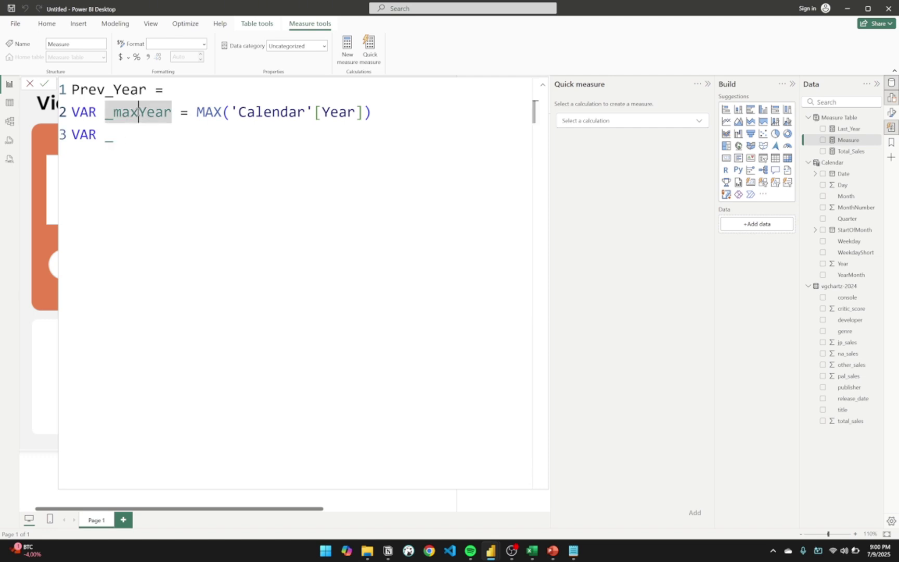
{"action": "left_click", "coordinate": [125, 136]}
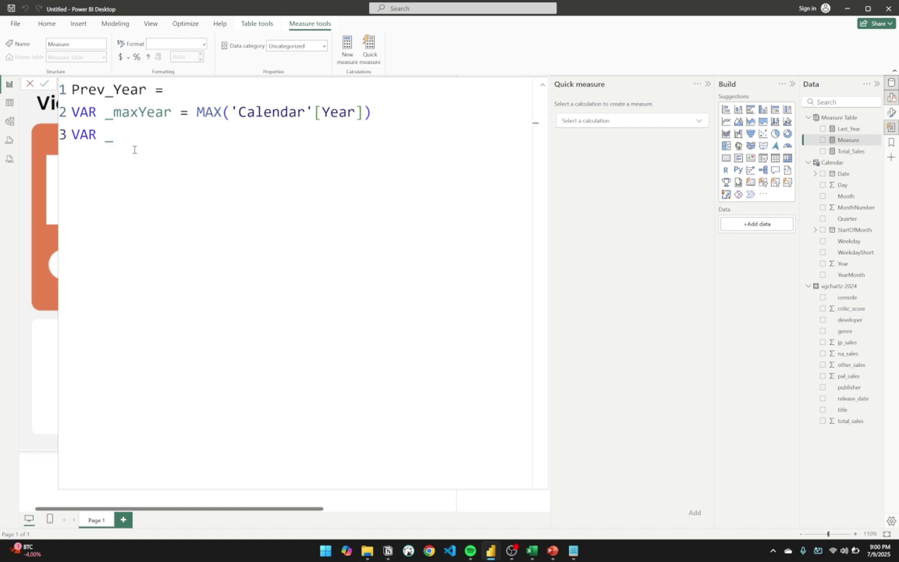
{"action": "type", "text": "prevYear ="}
{"action": "left_click", "coordinate": [181, 116]}
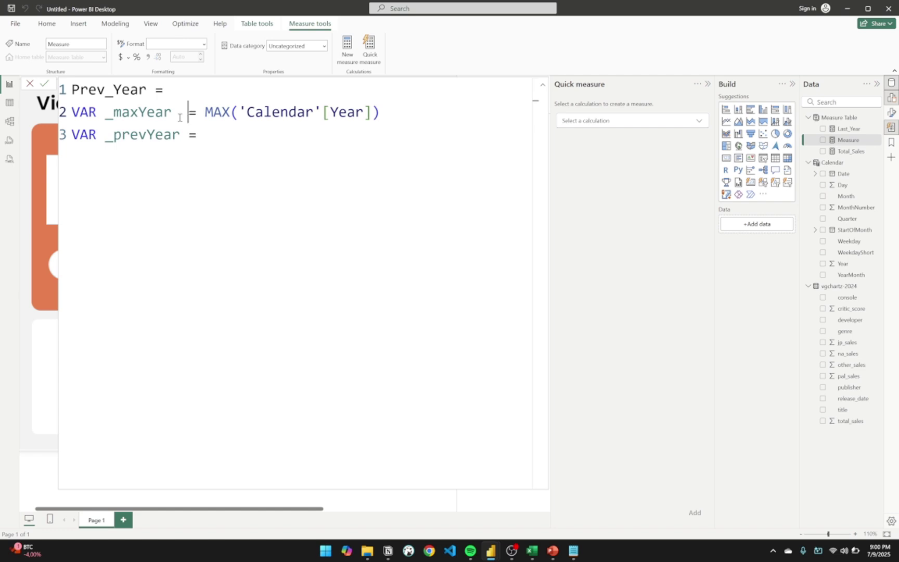
{"action": "left_click", "coordinate": [220, 137]}
Step: Define the _prevYear variable as _maxYear - 1
{"action": "double_click", "coordinate": [133, 111]}
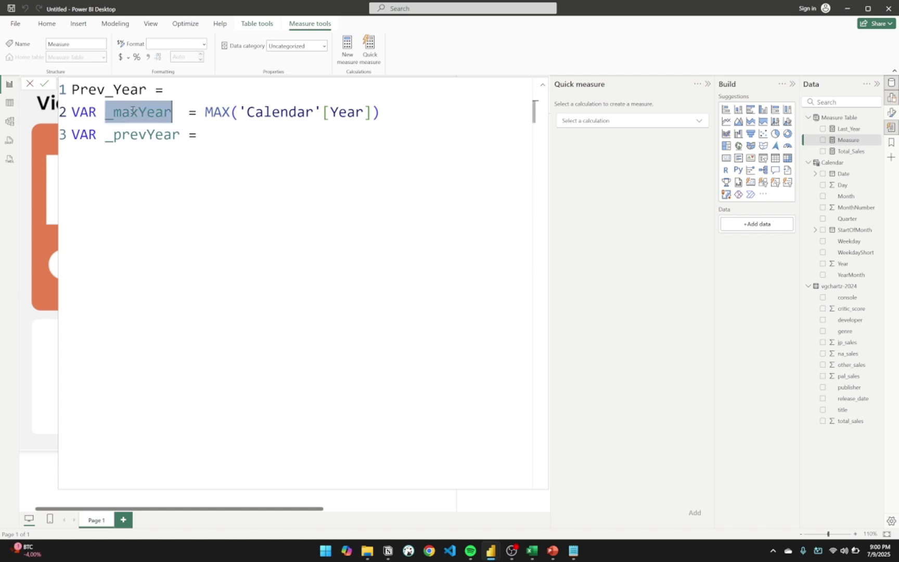
{"action": "key", "text": "ctrl+c"}
{"action": "left_click", "coordinate": [219, 136]}
{"action": "key", "text": "ctrl+v"}
{"action": "type", "text": "-"}
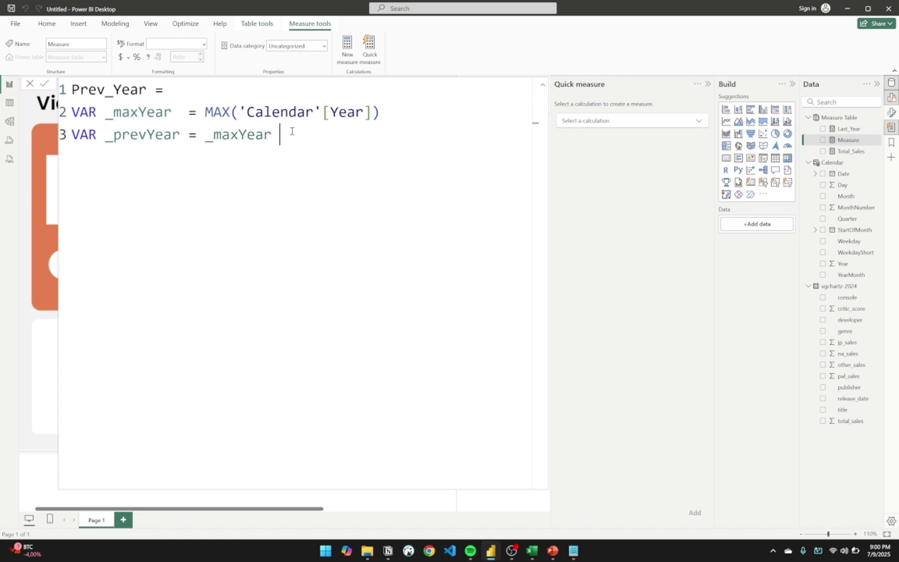
{"action": "type", "text": " 1"}
{"action": "double_click", "coordinate": [240, 136]}
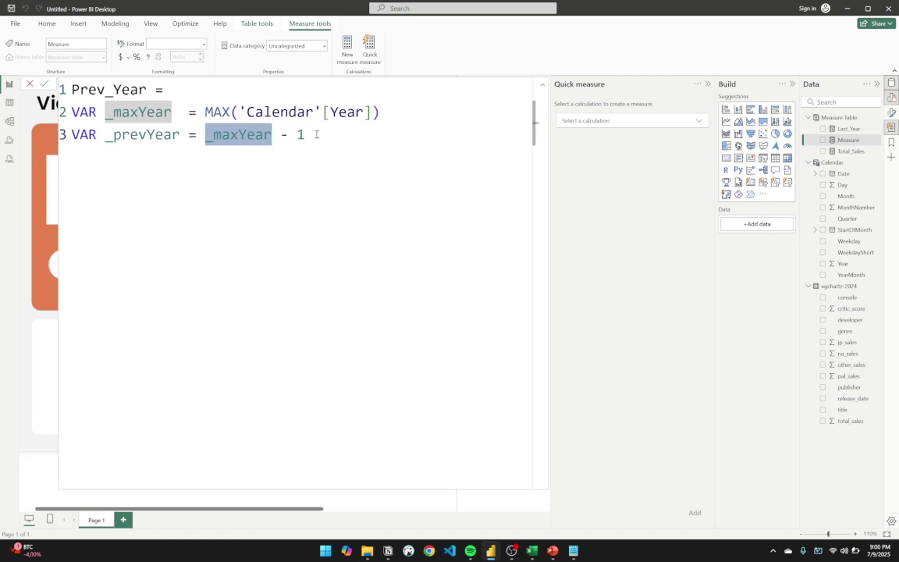
{"action": "left_click", "coordinate": [316, 134]}
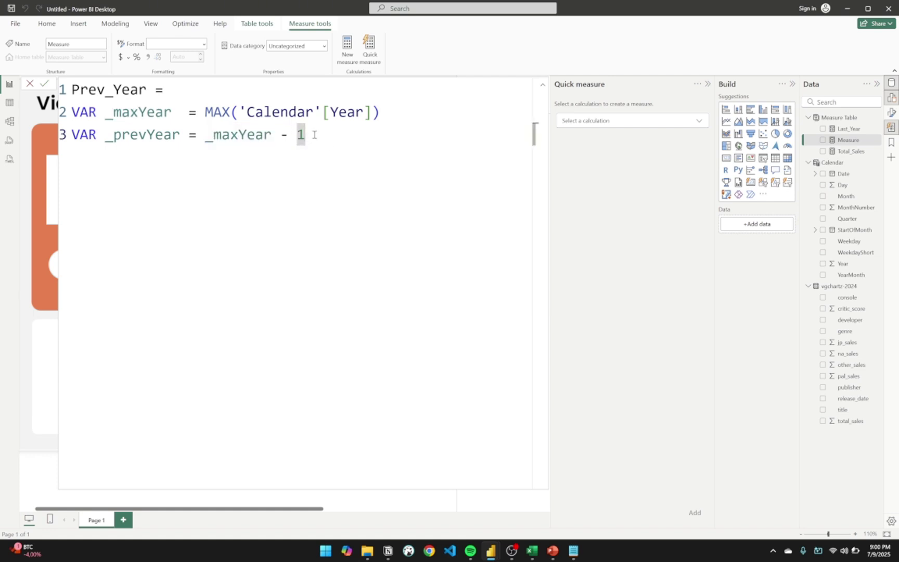
Step: Leave a blank line after the variables and add a RETURN statement followed by an indented line
{"action": "key", "text": "Left"}
{"action": "key", "text": "Left"}
{"action": "key", "text": "Left"}
{"action": "key", "text": "Left"}
{"action": "key", "text": "End"}
{"action": "key", "text": "Return"}
{"action": "left_click", "coordinate": [318, 135]}
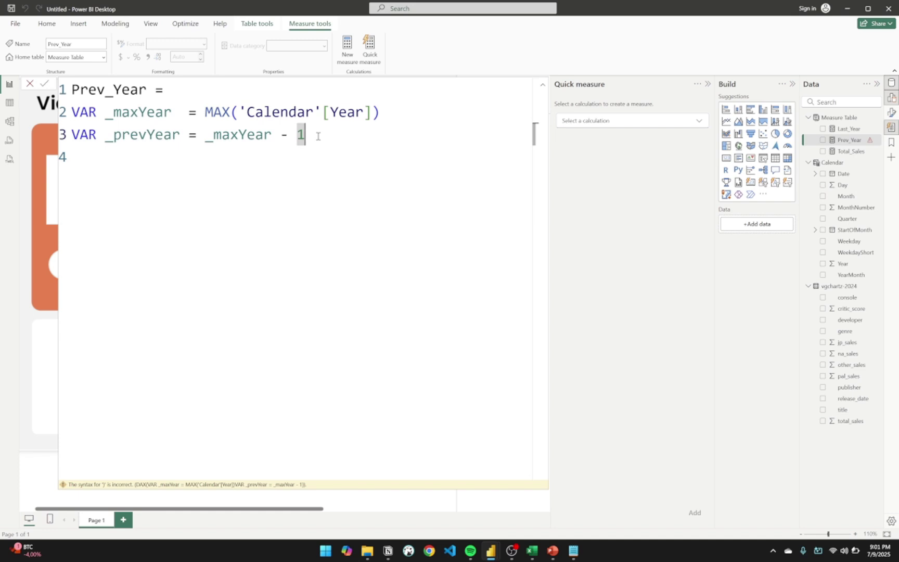
{"action": "key", "text": "Return"}
{"action": "key", "text": "Return"}
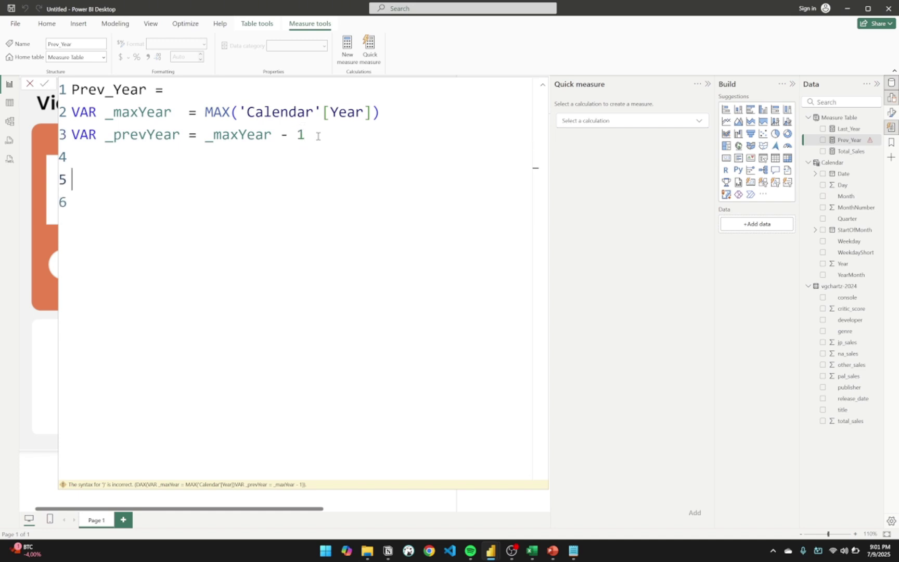
{"action": "type", "text": "RETUN"}
{"action": "key", "text": "BackSpace"}
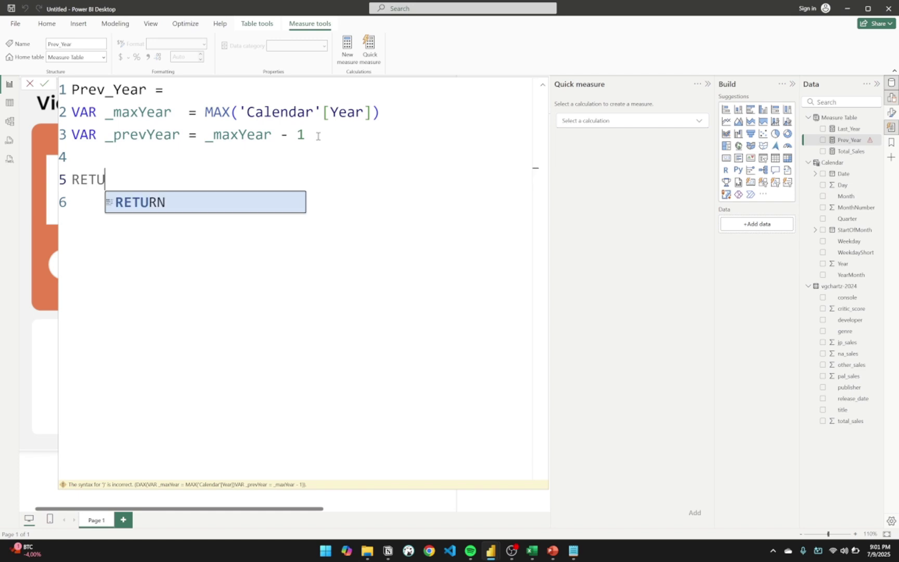
{"action": "key", "text": "Tab"}
{"action": "key", "text": "Return"}
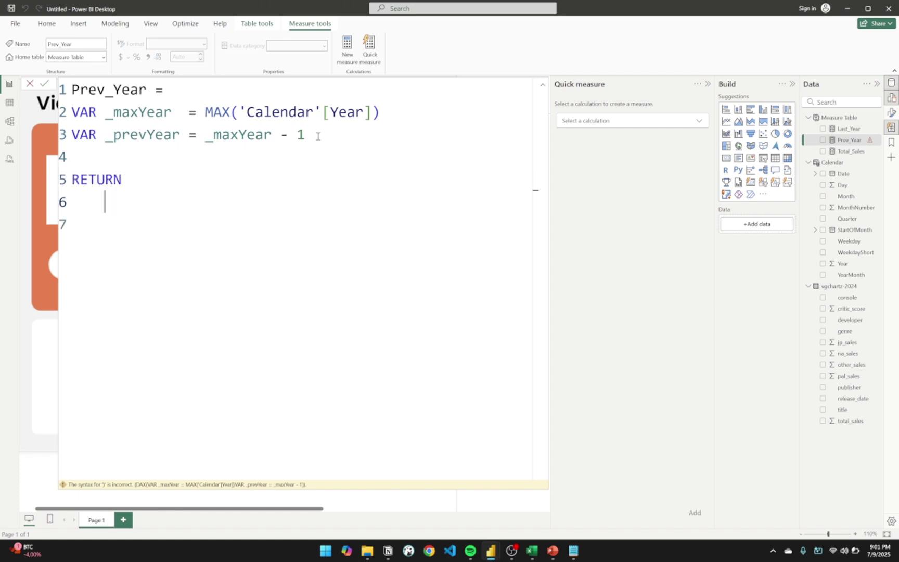
Step: Begin the returned expression on line 6 with CALCULATE and [Total_Sales] as its first argument, followed by a comma
{"action": "type", "text": "C"}
{"action": "key", "text": "BackSpace"}
{"action": "type", "text": "CAL"}
{"action": "key", "text": "Tab"}
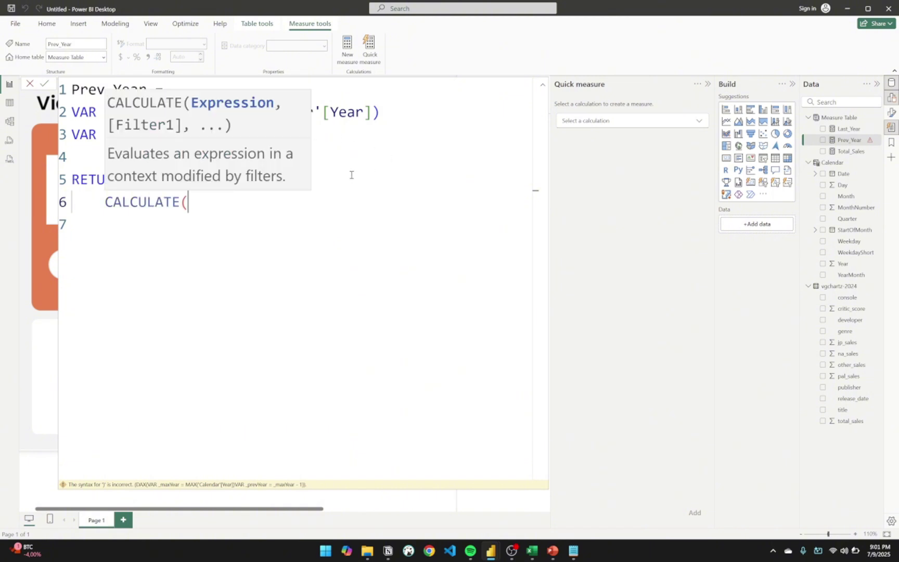
{"action": "type", "text": "t"}
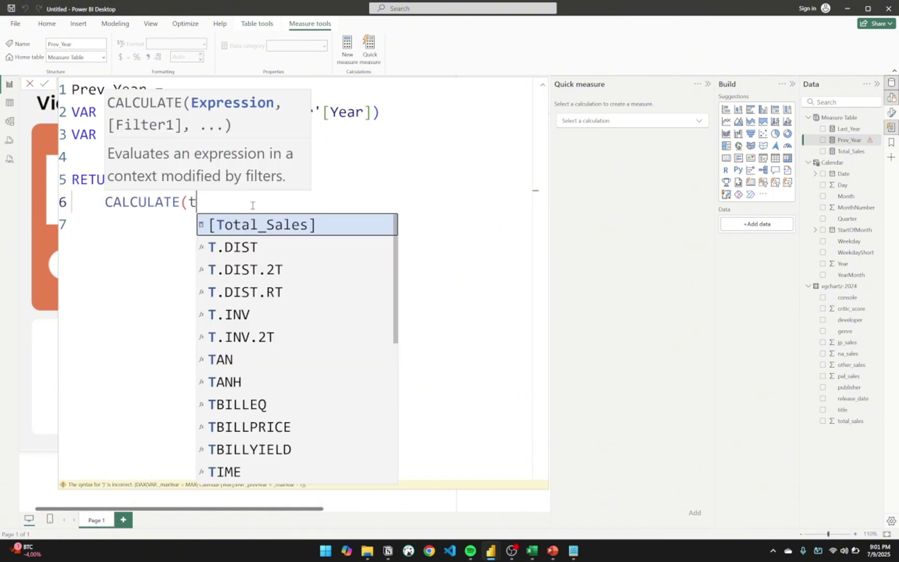
{"action": "key", "text": "BackSpace"}
{"action": "type", "text": "tota"}
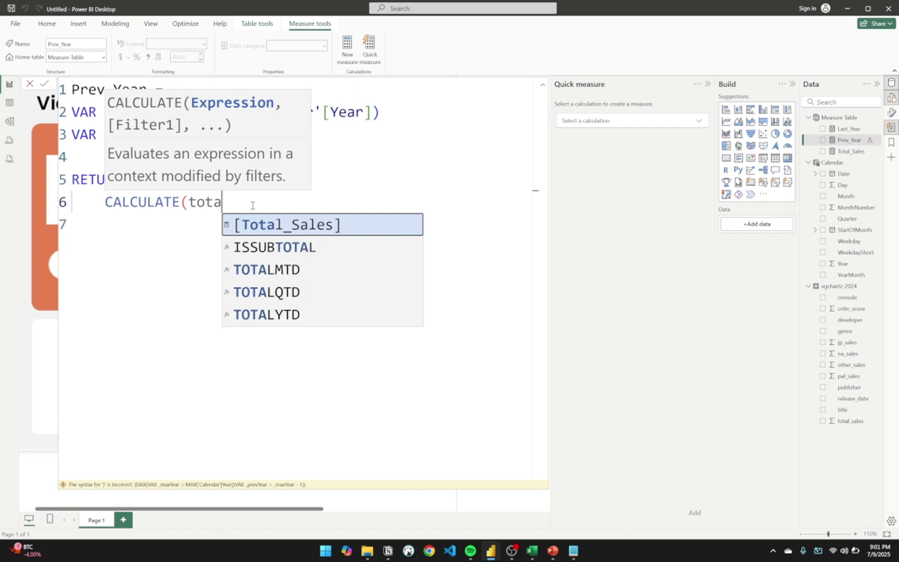
{"action": "key", "text": "Tab"}
{"action": "type", "text": ","}
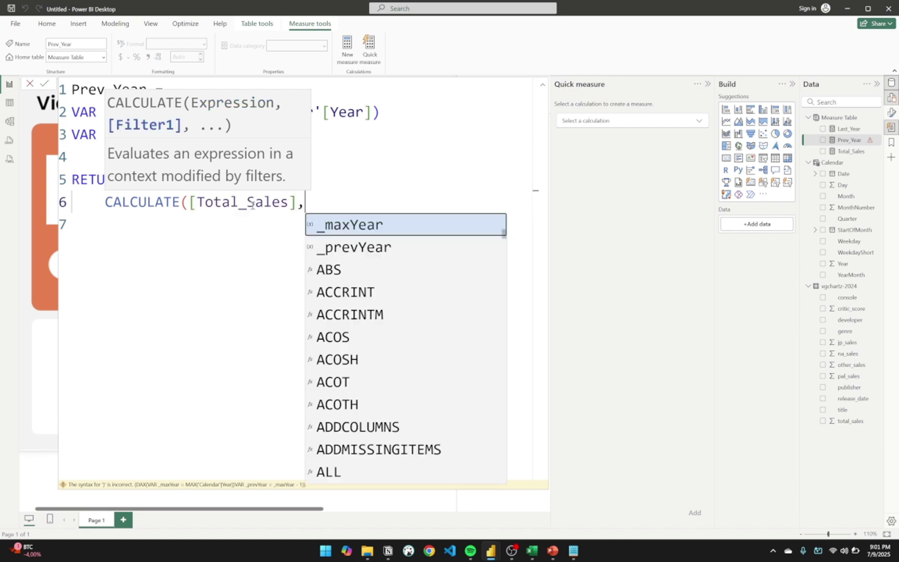
{"action": "key", "text": "shift+Return"}
{"action": "key", "text": "Tab"}
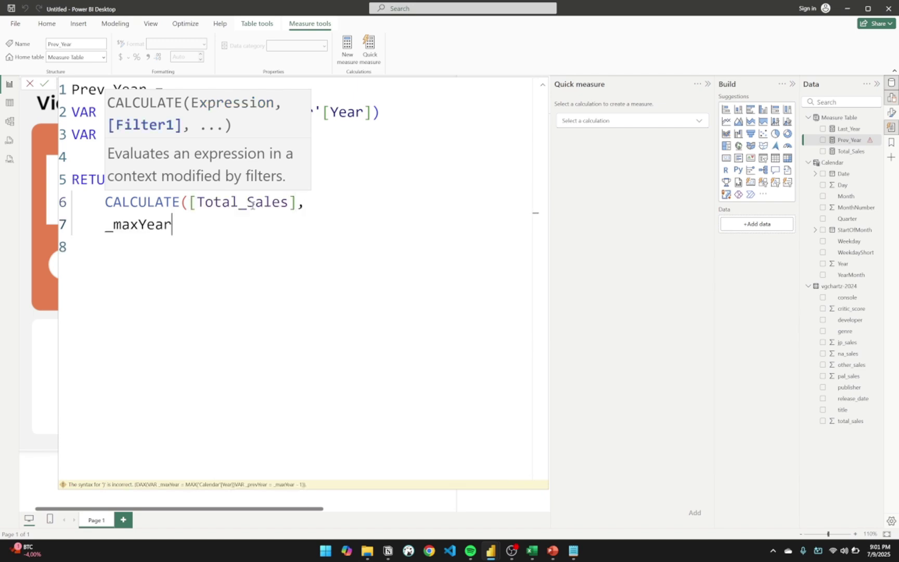
{"action": "key", "text": "ctrl+z"}
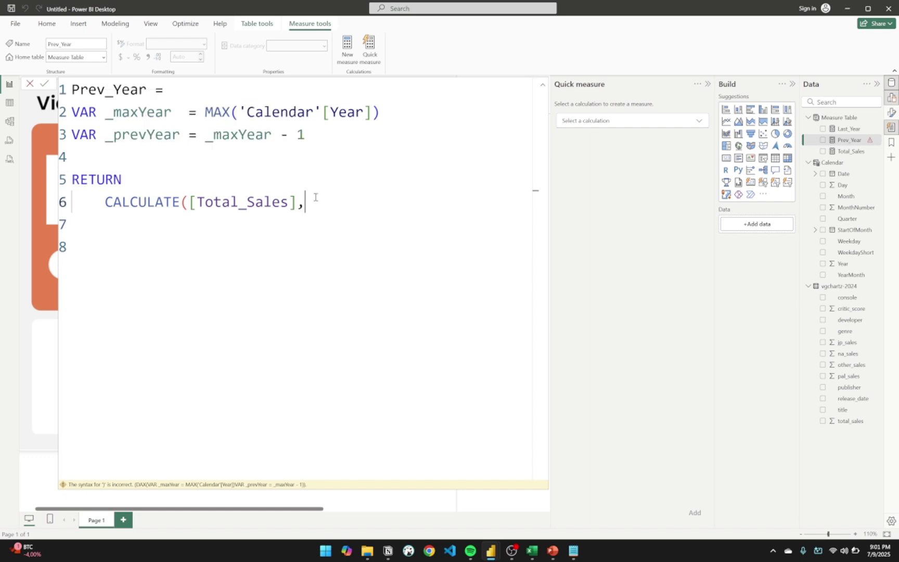
Step: Start a new line under the CALCULATE expression and clear the autocompleted _maxYear text from it
{"action": "key", "text": "shift+Return"}
{"action": "key", "text": "Tab"}
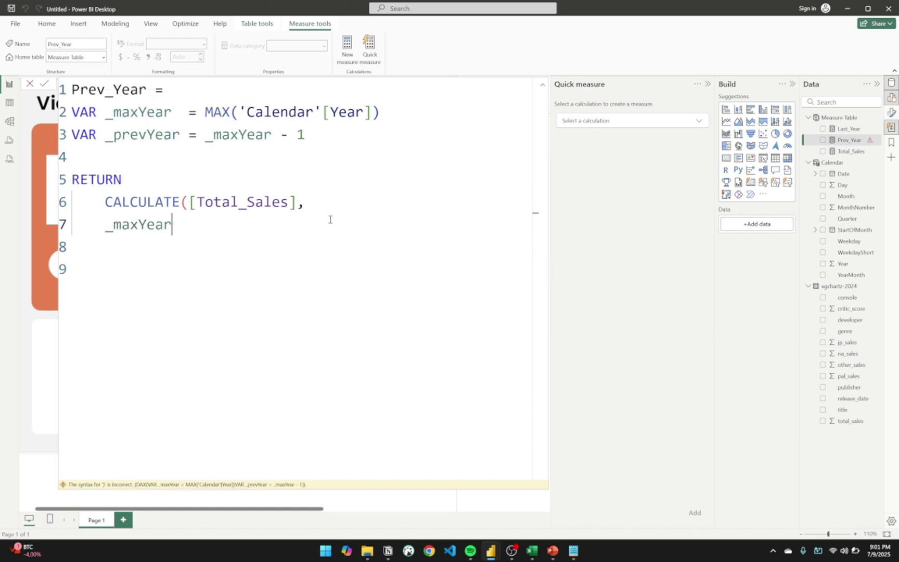
{"action": "key", "text": "BackSpace"}
{"action": "key", "text": "BackSpace"}
{"action": "key", "text": "BackSpace"}
{"action": "key", "text": "BackSpace"}
{"action": "key", "text": "BackSpace"}
{"action": "key", "text": "BackSpace"}
{"action": "key", "text": "BackSpace"}
{"action": "key", "text": "BackSpace"}
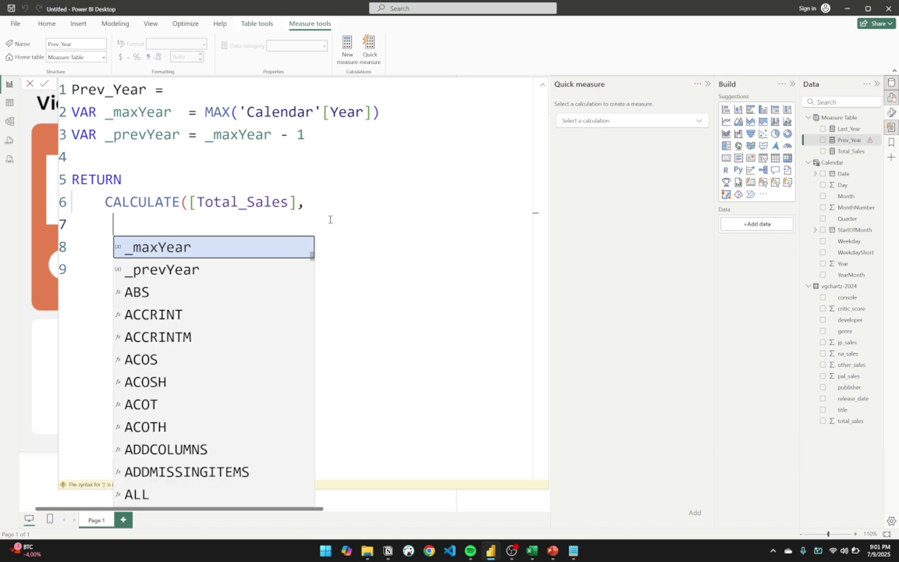
{"action": "key", "text": "Tab"}
{"action": "key", "text": "BackSpace"}
{"action": "key", "text": "BackSpace"}
{"action": "key", "text": "BackSpace"}
{"action": "key", "text": "BackSpace"}
{"action": "key", "text": "BackSpace"}
{"action": "key", "text": "BackSpace"}
{"action": "key", "text": "BackSpace"}
{"action": "key", "text": "BackSpace"}
Step: Insert the _maxYear variable on line 7 and indent it two more levels beneath CALCULATE
{"action": "key", "text": "Tab"}
{"action": "key", "text": "Tab"}
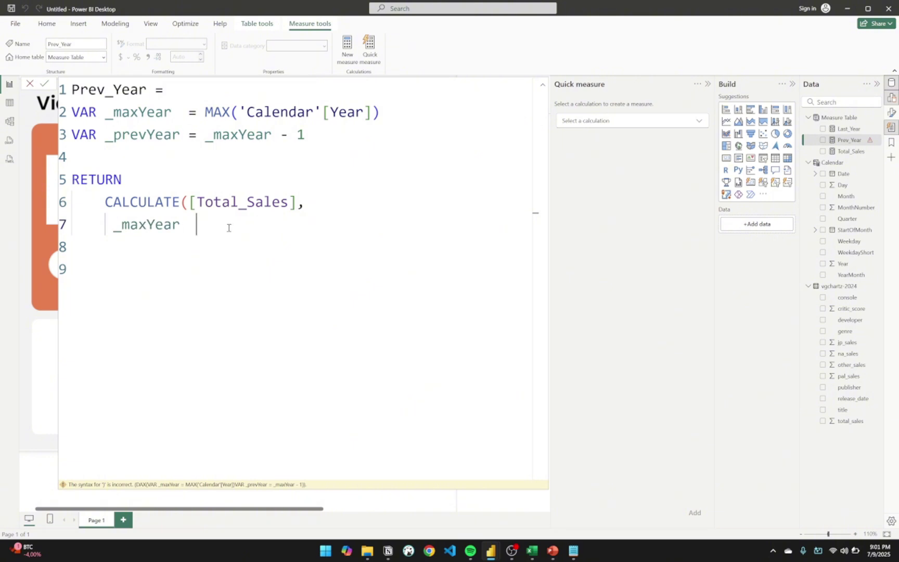
{"action": "left_click", "coordinate": [112, 227]}
{"action": "key", "text": "Tab"}
{"action": "key", "text": "Tab"}
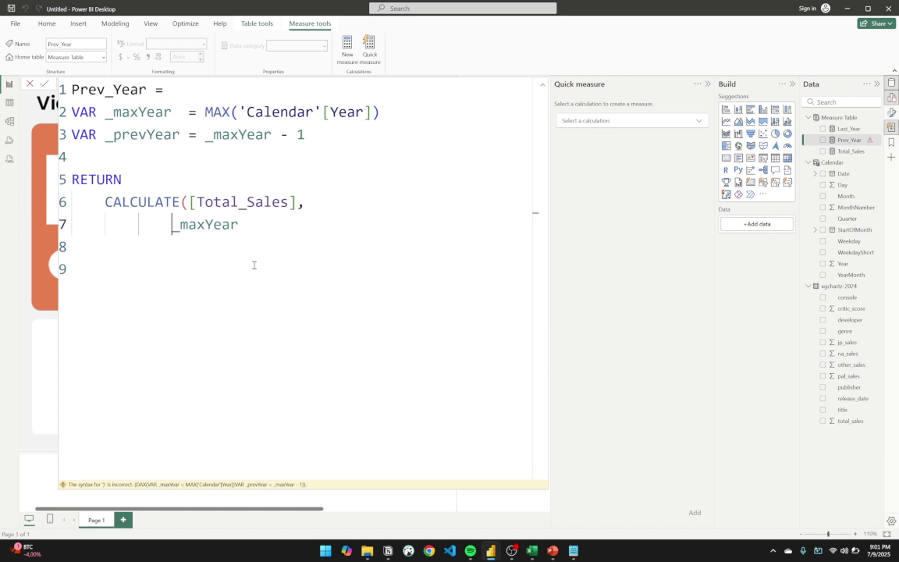
Step: Insert the Calendar table's Year column and an equals sign before _maxYear to form the filter condition
{"action": "type", "text": "cal"}
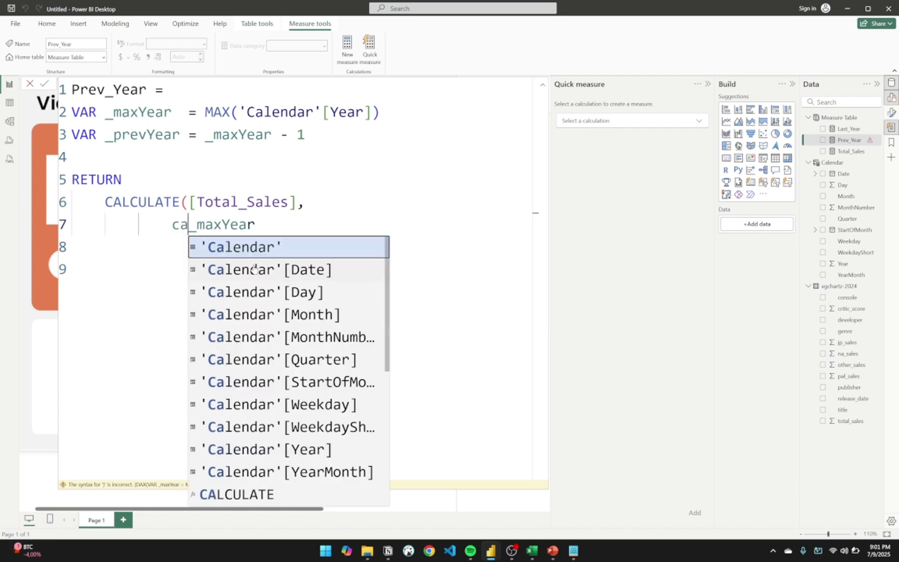
{"action": "key", "text": "Down"}
{"action": "key", "text": "Down"}
{"action": "key", "text": "Down"}
{"action": "key", "text": "Down"}
{"action": "key", "text": "Down"}
{"action": "key", "text": "Down"}
{"action": "key", "text": "Down"}
{"action": "key", "text": "Down"}
{"action": "key", "text": "Down"}
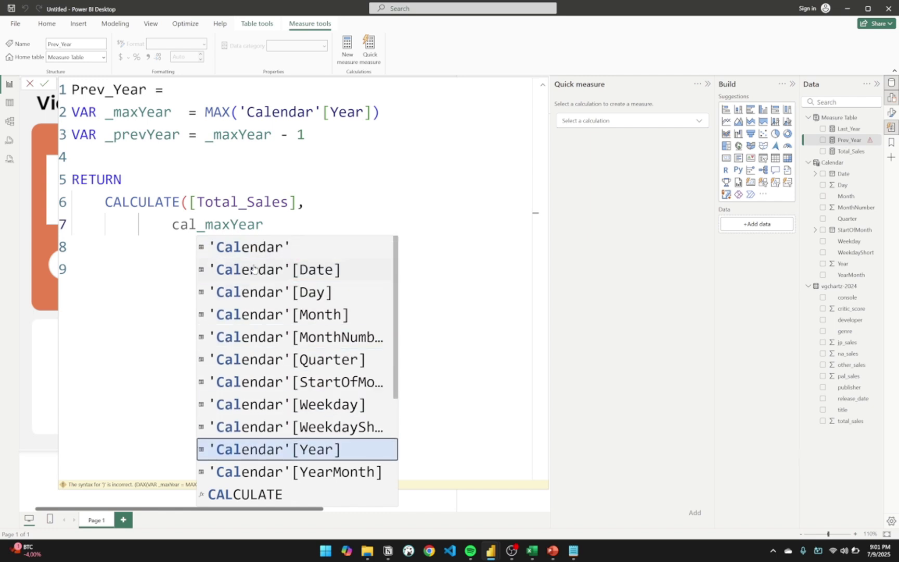
{"action": "key", "text": "Tab"}
{"action": "type", "text": "="}
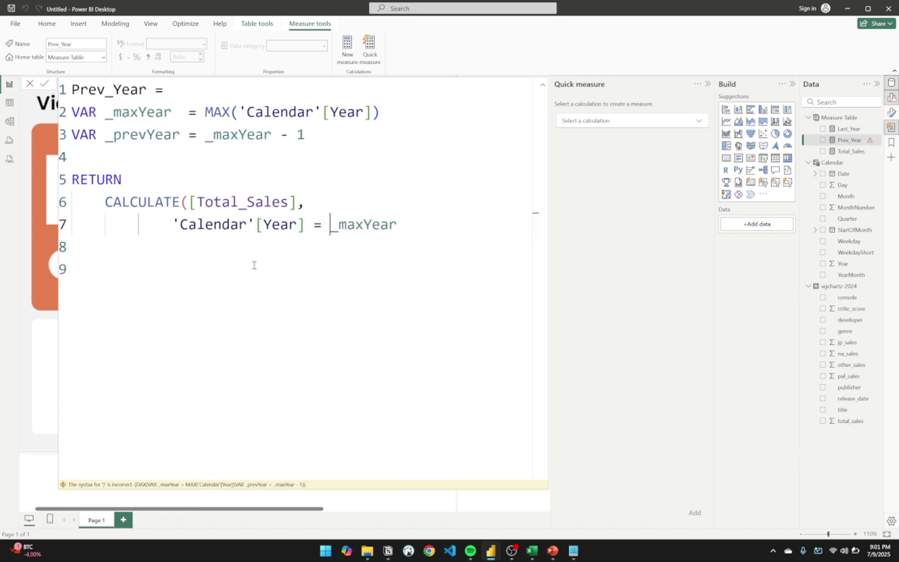
Step: Replace _maxYear in the filter condition with a copy of the _prevYear variable name and close the CALCULATE parenthesis
{"action": "double_click", "coordinate": [155, 139]}
{"action": "key", "text": "ctrl+c"}
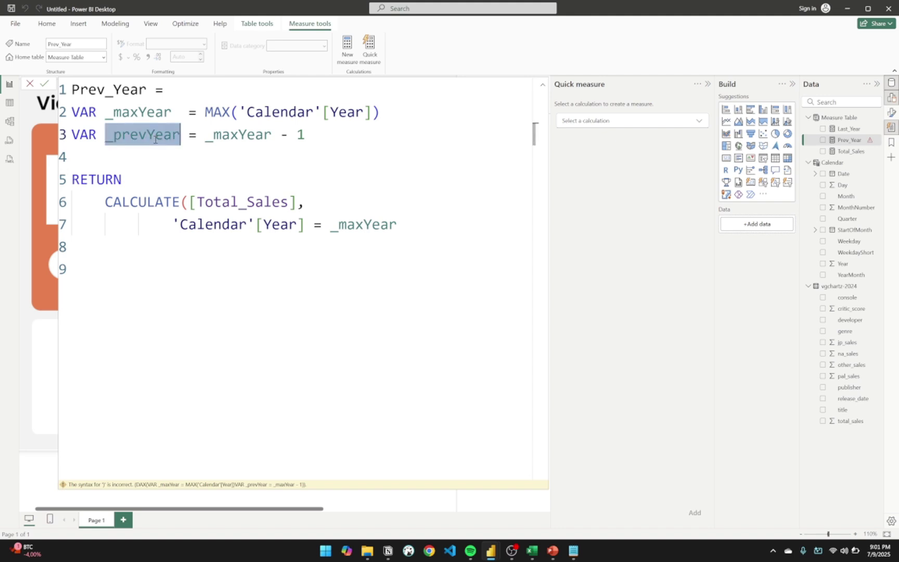
{"action": "double_click", "coordinate": [366, 229]}
{"action": "key", "text": "ctrl+v"}
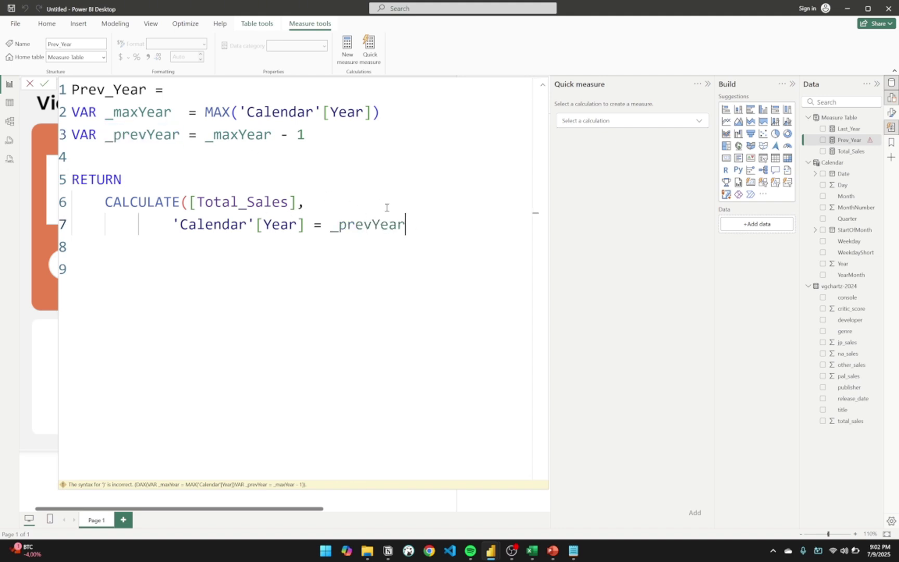
{"action": "type", "text": ")"}
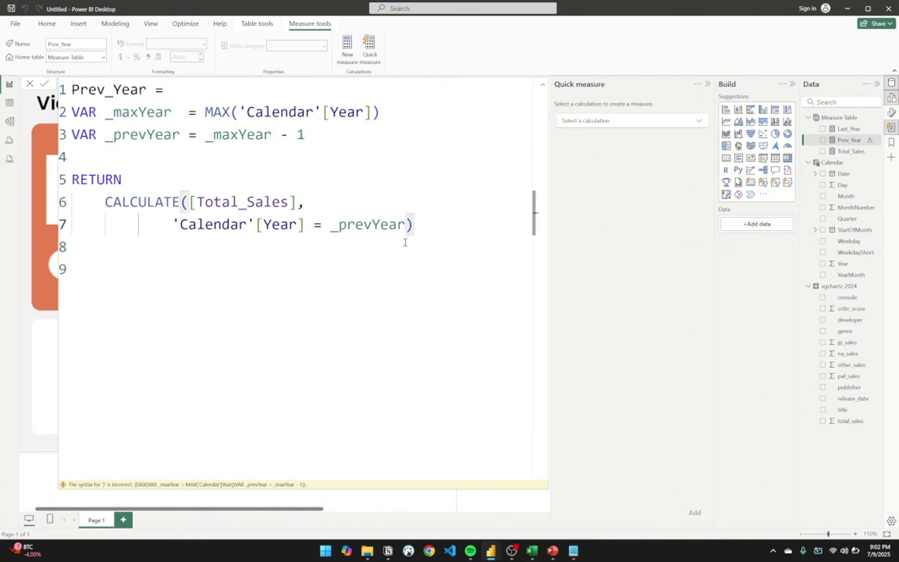
Step: Move the closing parenthesis to its own line, commit the Prev_Year measure and collapse the formula editor
{"action": "left_click", "coordinate": [406, 225]}
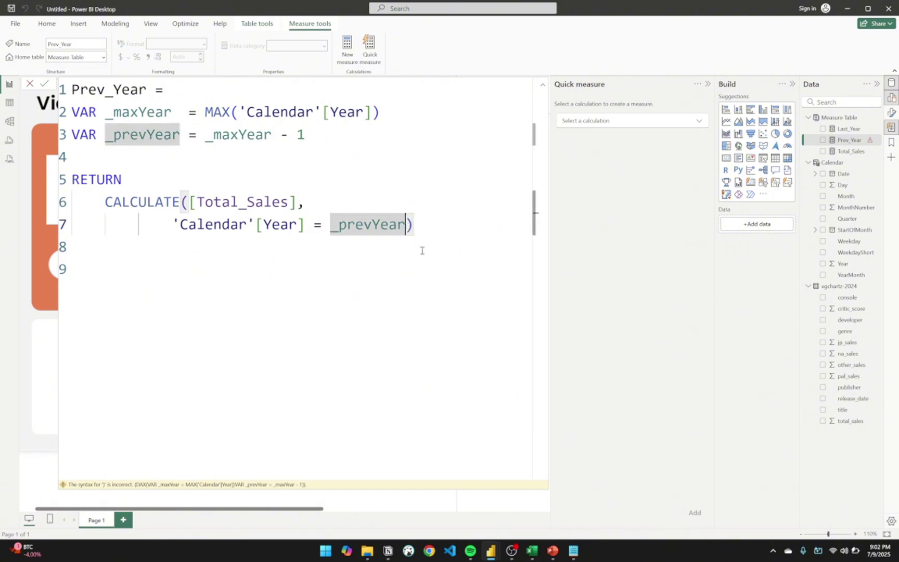
{"action": "key", "text": "shift+Return"}
{"action": "key", "text": "Return"}
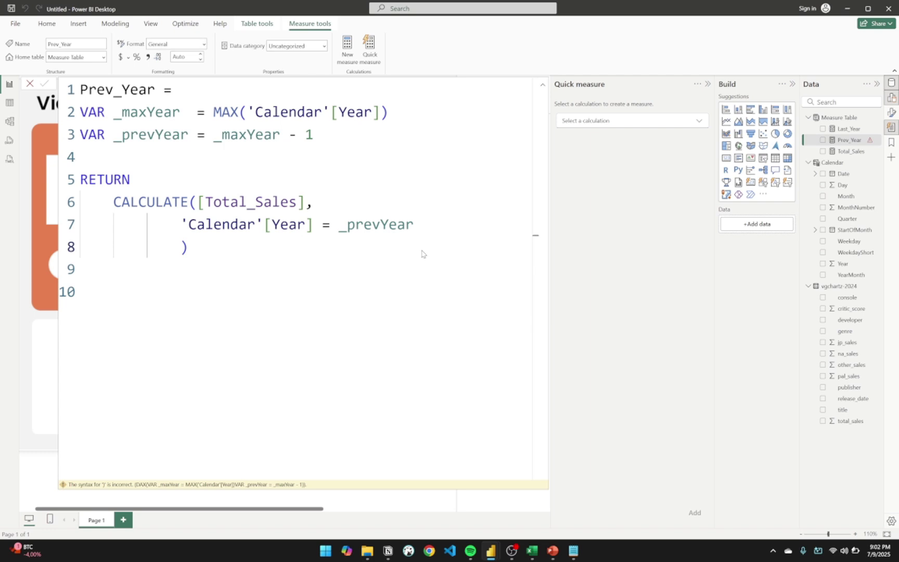
{"action": "left_click", "coordinate": [543, 89]}
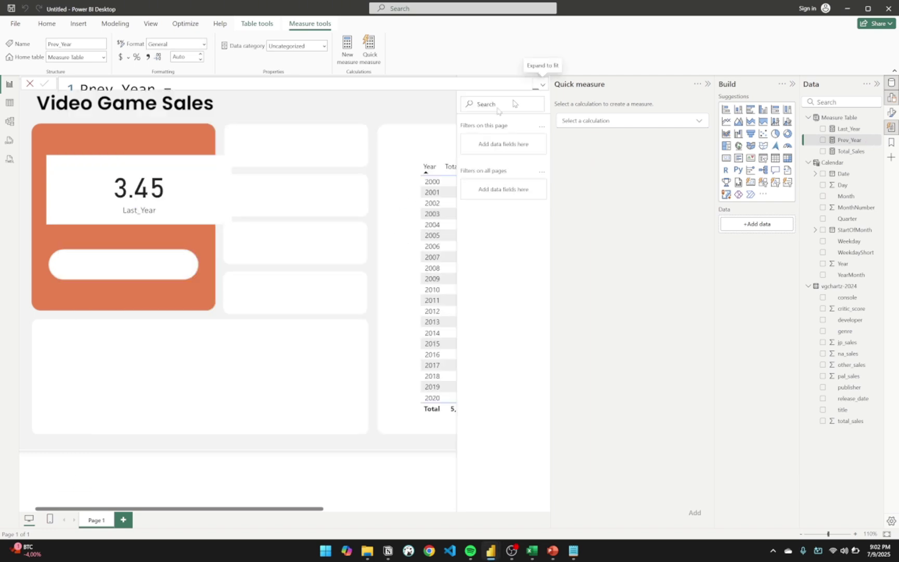
Step: Add a card showing the Prev_Year measure between the orange block and the yearly sales table, and collapse the Filters pane
{"action": "left_click", "coordinate": [221, 202]}
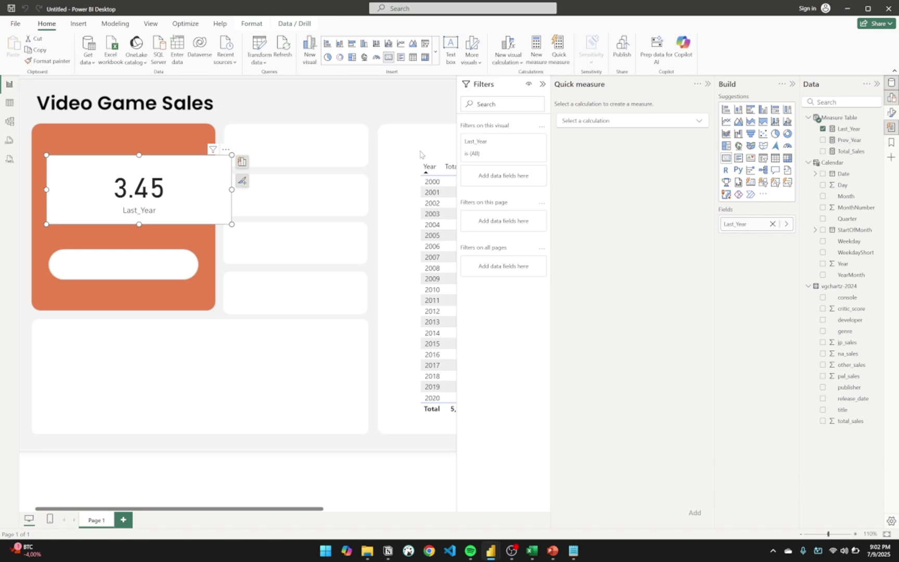
{"action": "left_click", "coordinate": [403, 120]}
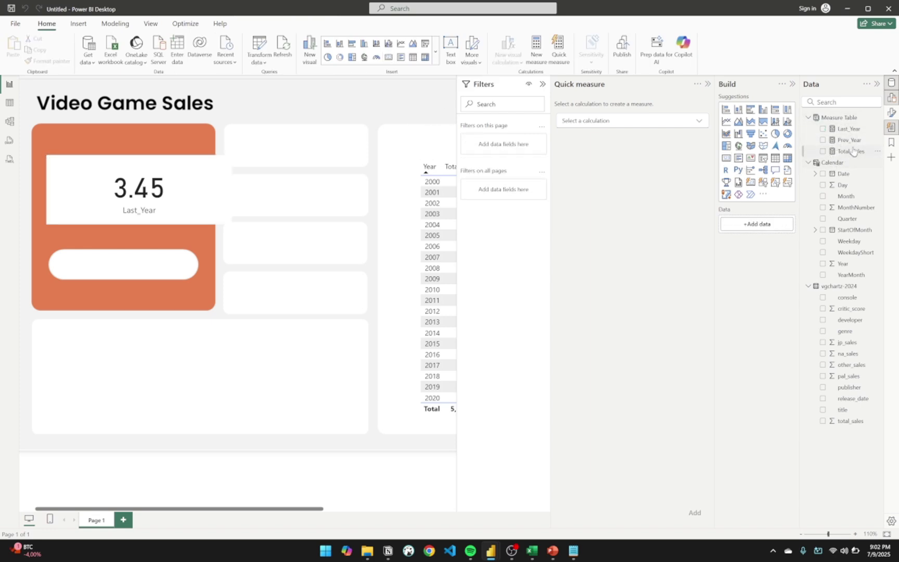
{"action": "left_click_drag", "start_coordinate": [853, 151], "coordinate": [294, 249]}
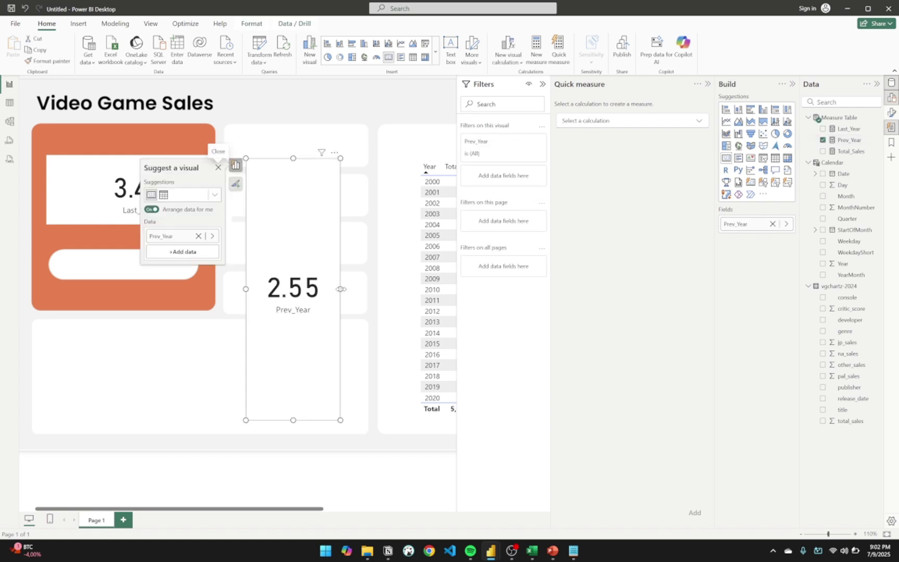
{"action": "left_click", "coordinate": [542, 85]}
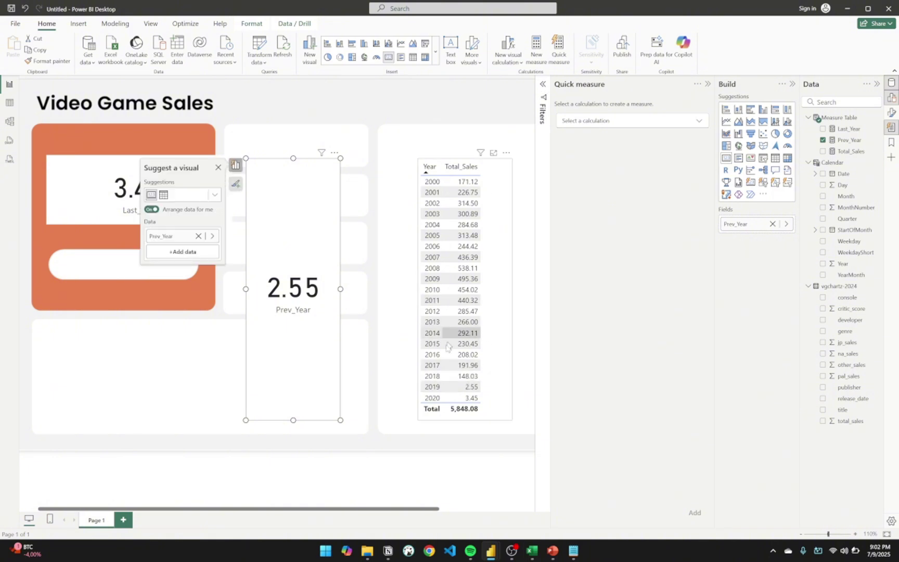
Step: Check the Last_Year and Prev_Year cards by filtering on 2015 in the sales table, clear that filter and select the Prev_Year card
{"action": "left_click", "coordinate": [431, 345]}
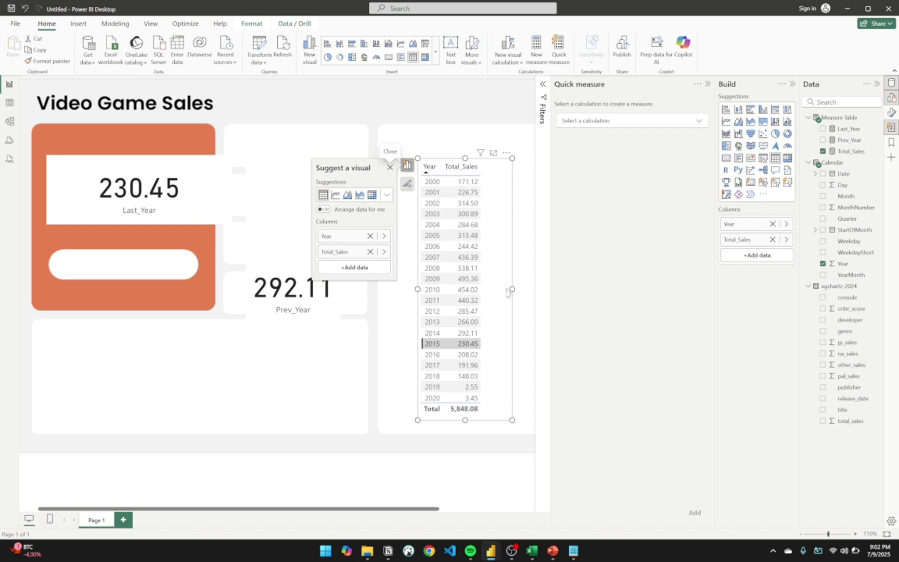
{"action": "left_click", "coordinate": [449, 342]}
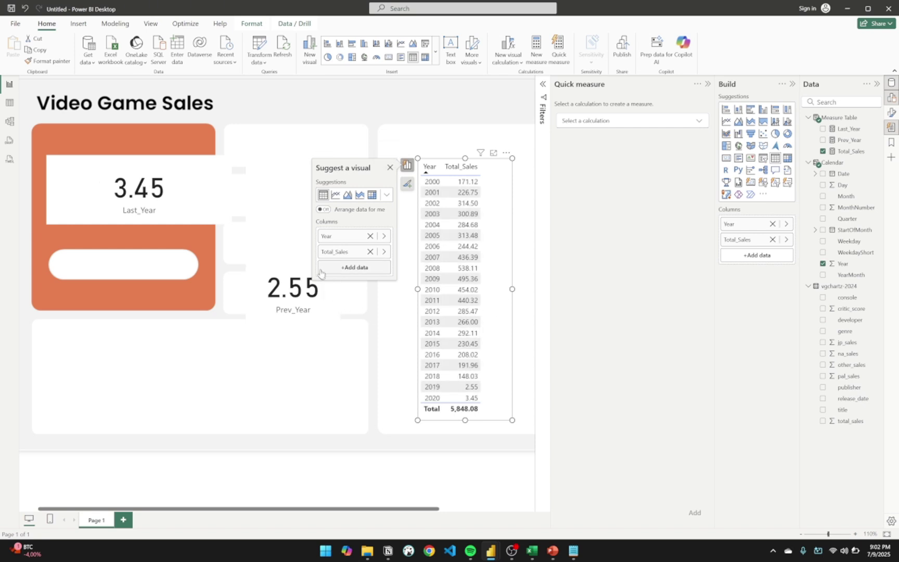
{"action": "left_click", "coordinate": [291, 234]}
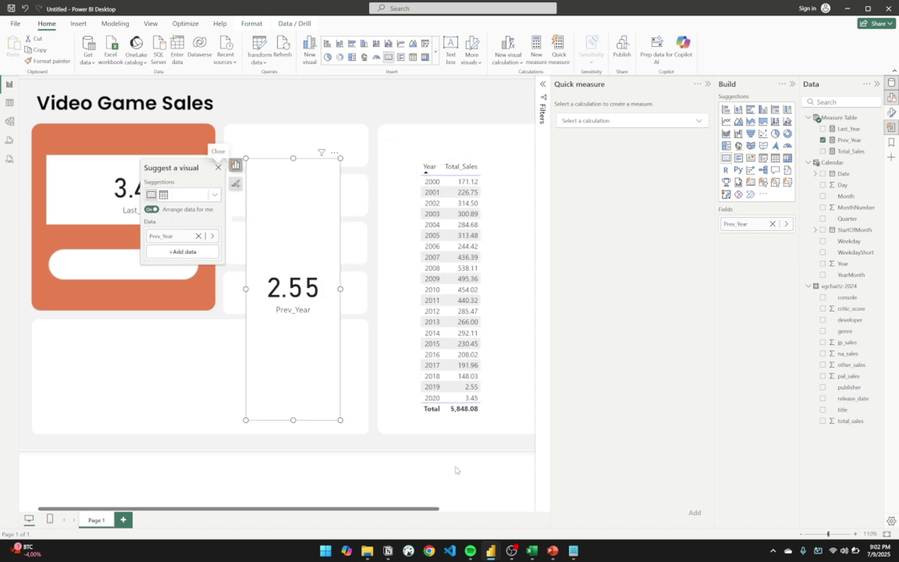
Step: Switch to the Notion task list and open the status options for the Measure Last & Prev Year task
{"action": "left_click", "coordinate": [388, 550]}
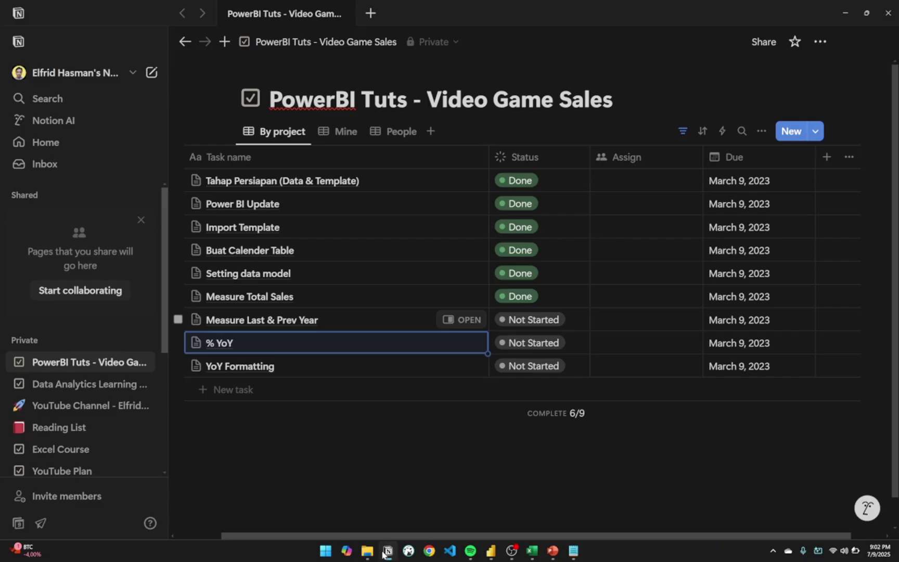
{"action": "left_click", "coordinate": [526, 319]}
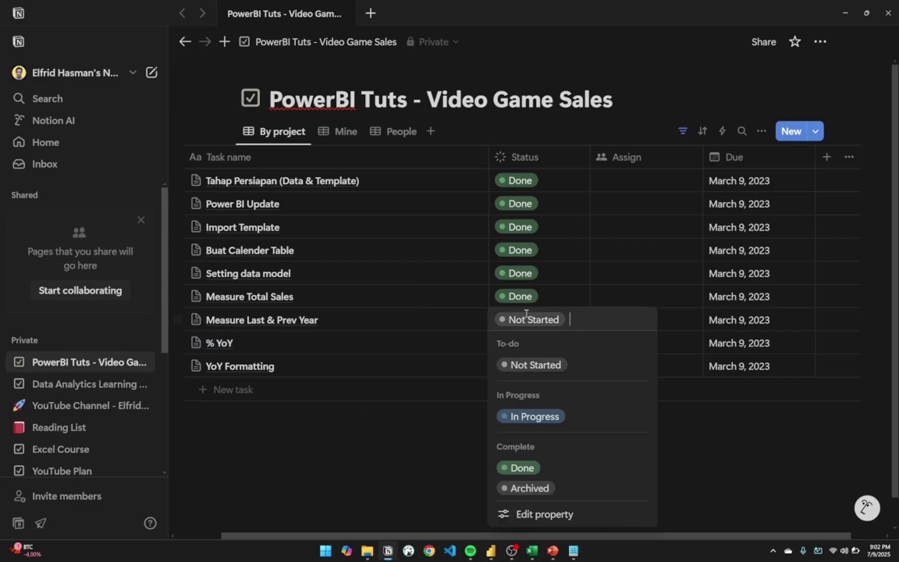
Step: Set the status of the "Measure Last & Prev Year" task to Done and switch to Power BI Desktop
{"action": "left_click", "coordinate": [522, 466]}
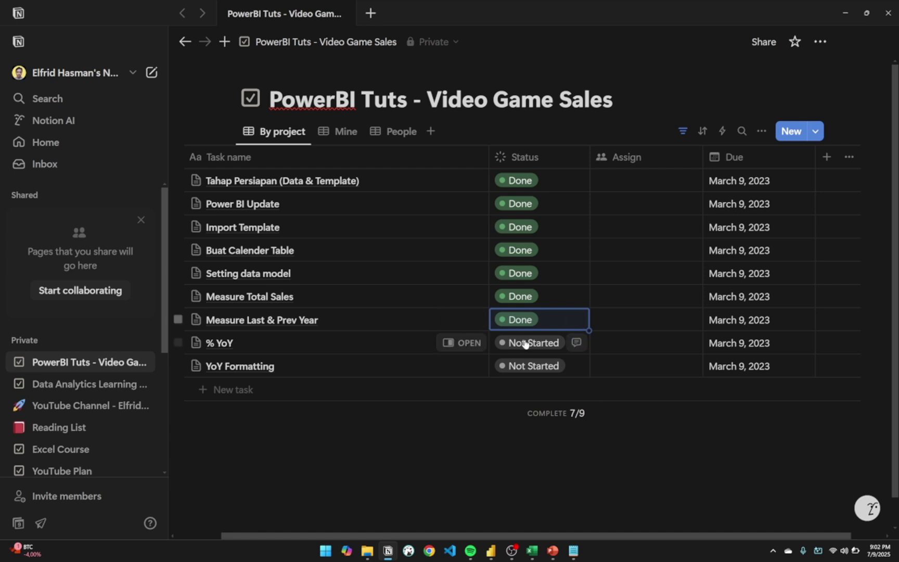
{"action": "scroll", "coordinate": [524, 344], "scroll_direction": "down", "scroll_amount": 1}
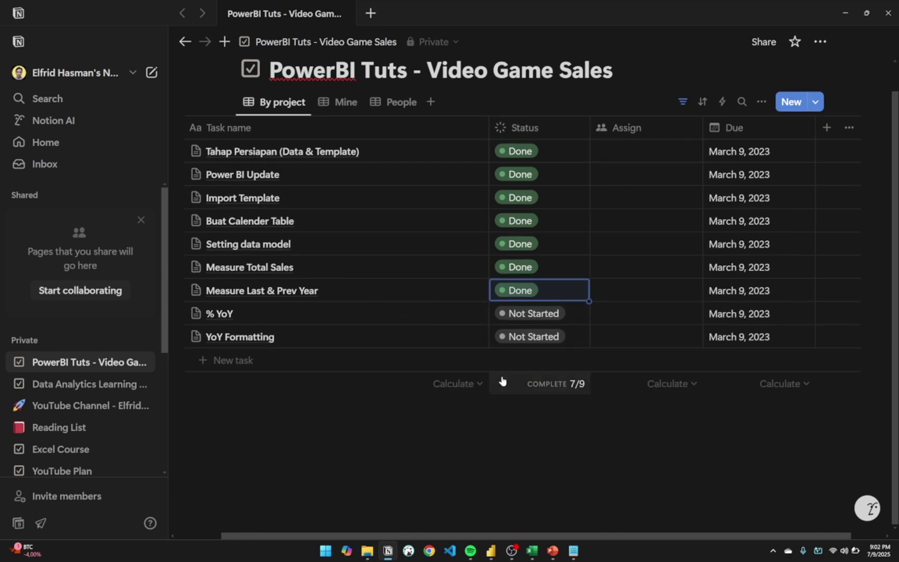
{"action": "key", "text": "alt+Tab"}
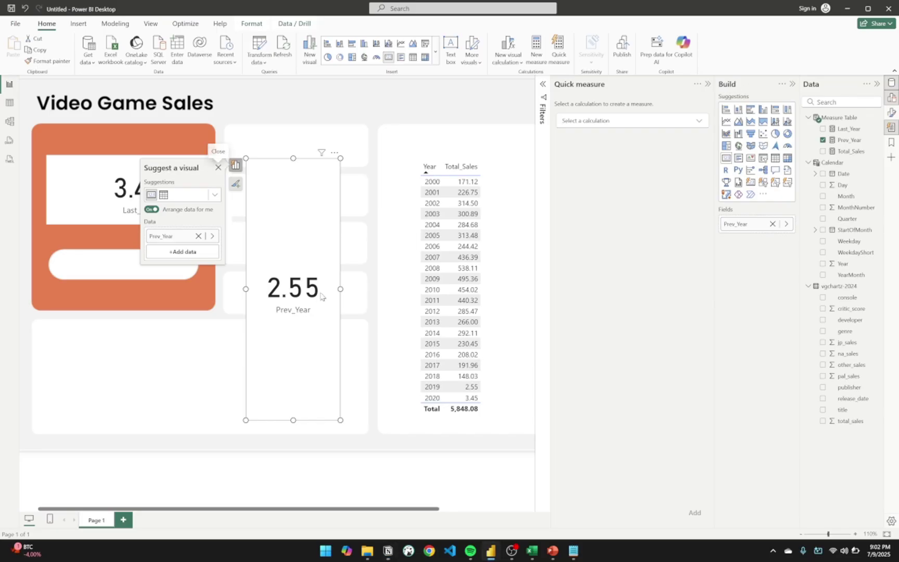
Step: Narrow the Last_Year card to fit inside the orange panel and shorten the Prev_Year card to a similar height
{"action": "left_click", "coordinate": [214, 330]}
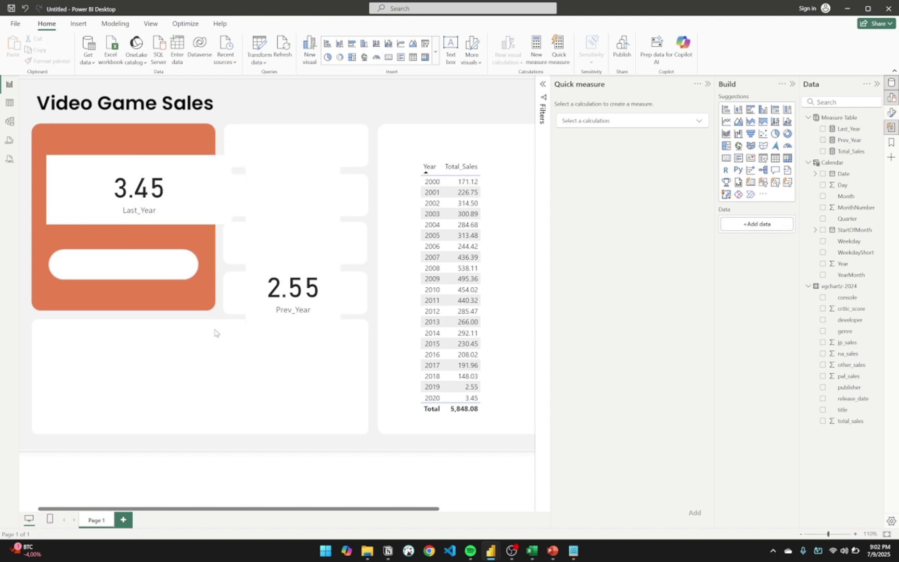
{"action": "left_click", "coordinate": [208, 205]}
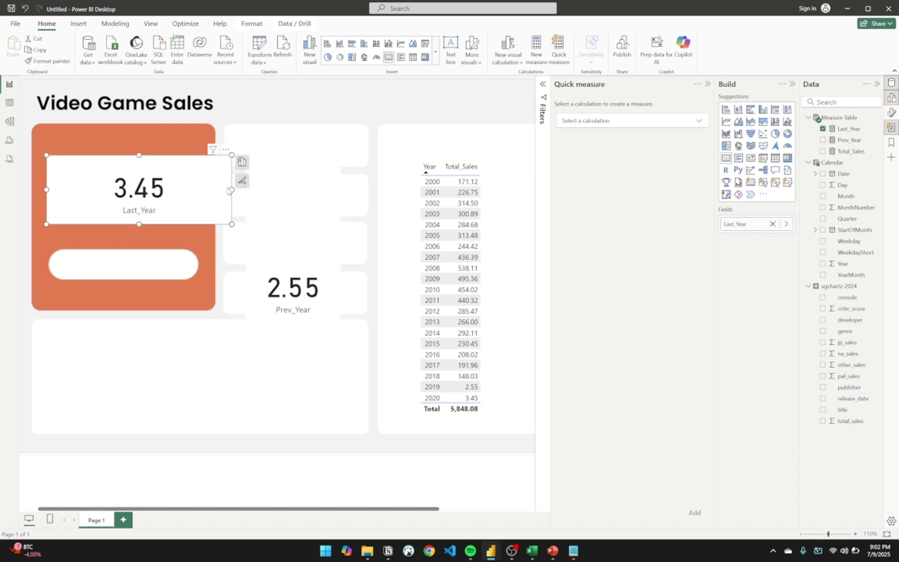
{"action": "left_click_drag", "start_coordinate": [232, 189], "coordinate": [197, 188]}
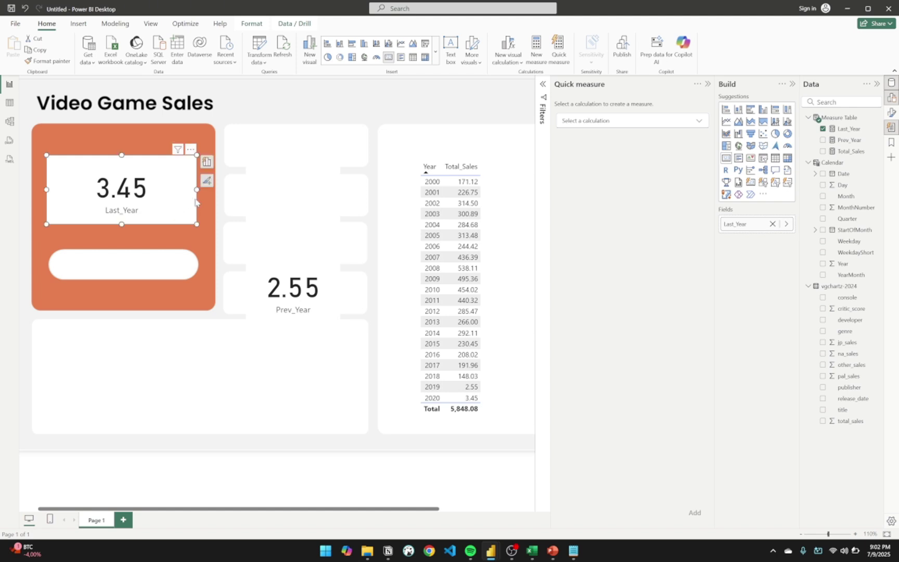
{"action": "left_click", "coordinate": [271, 264]}
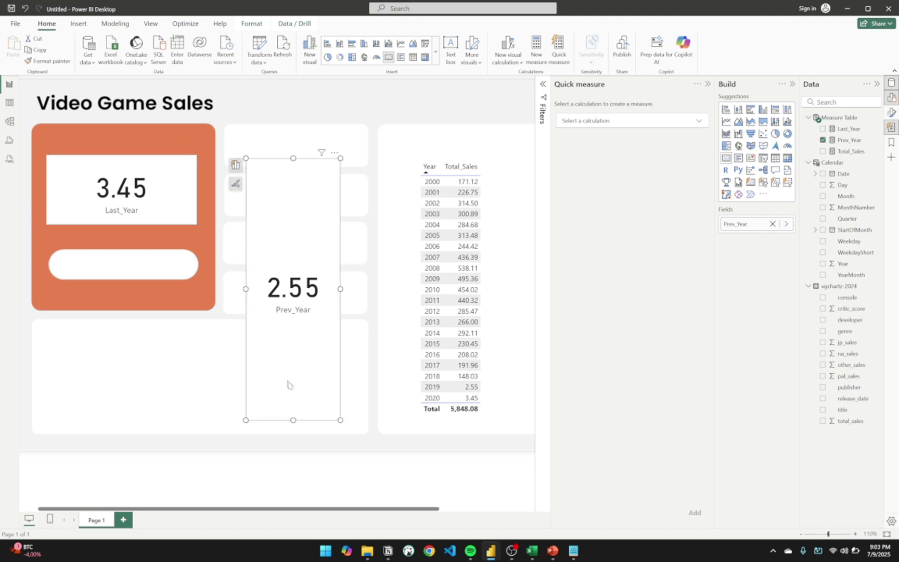
{"action": "left_click_drag", "start_coordinate": [293, 419], "coordinate": [314, 235]}
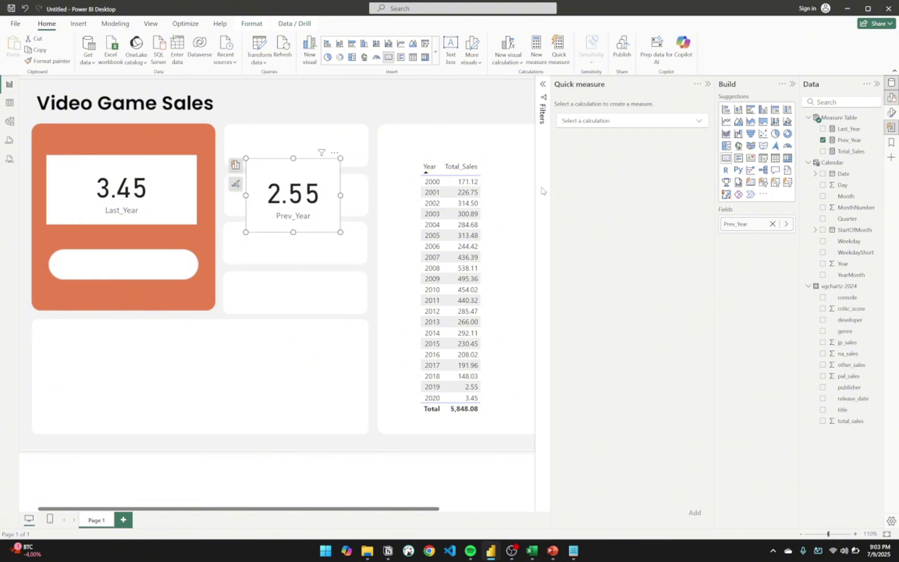
Step: Create a new measure named %YoY in the Measure Table
{"action": "left_click", "coordinate": [840, 118]}
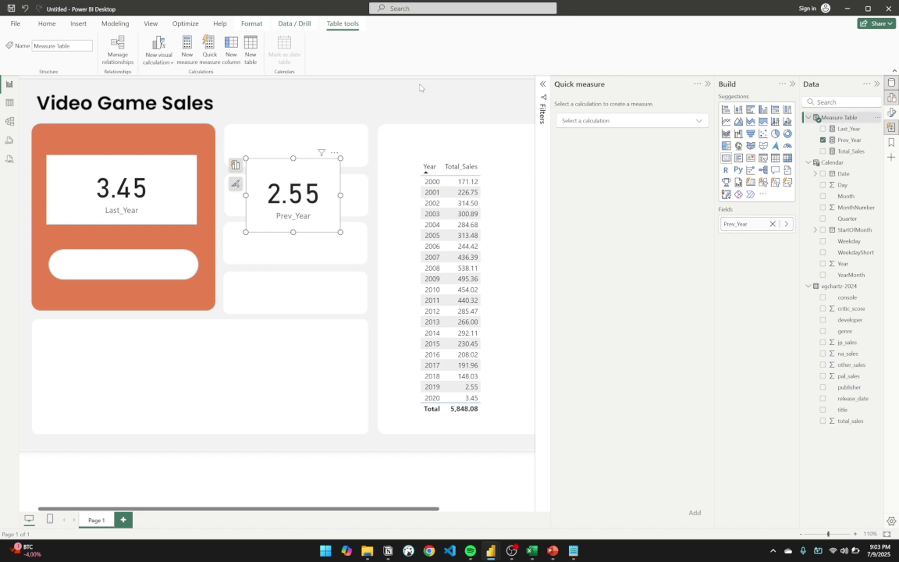
{"action": "left_click", "coordinate": [186, 51]}
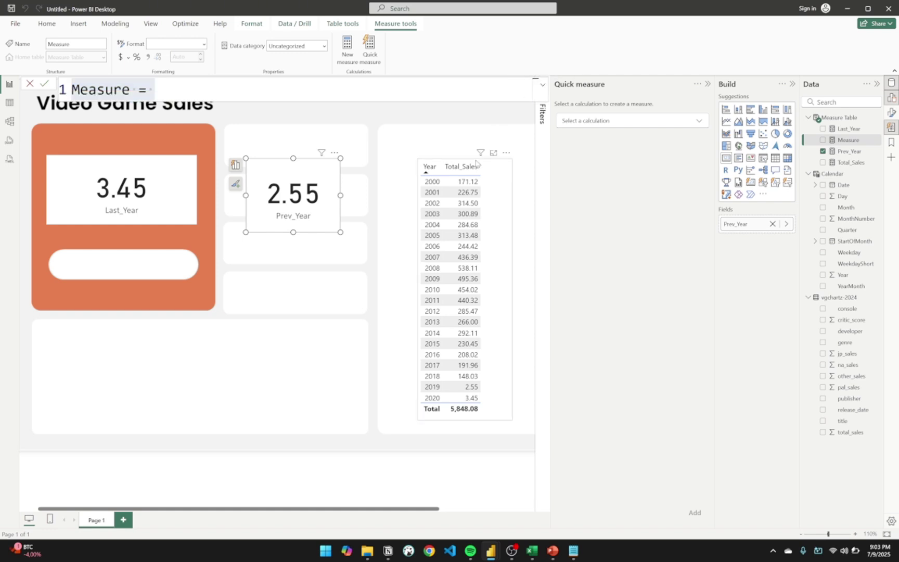
{"action": "left_click", "coordinate": [334, 93]}
{"action": "key", "text": "ctrl+a"}
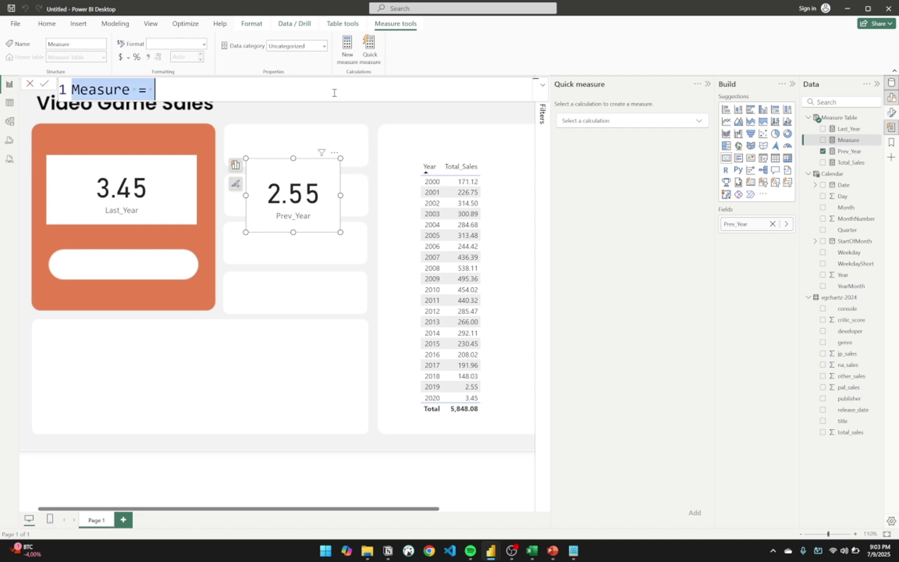
{"action": "type", "text": "%Yo"}
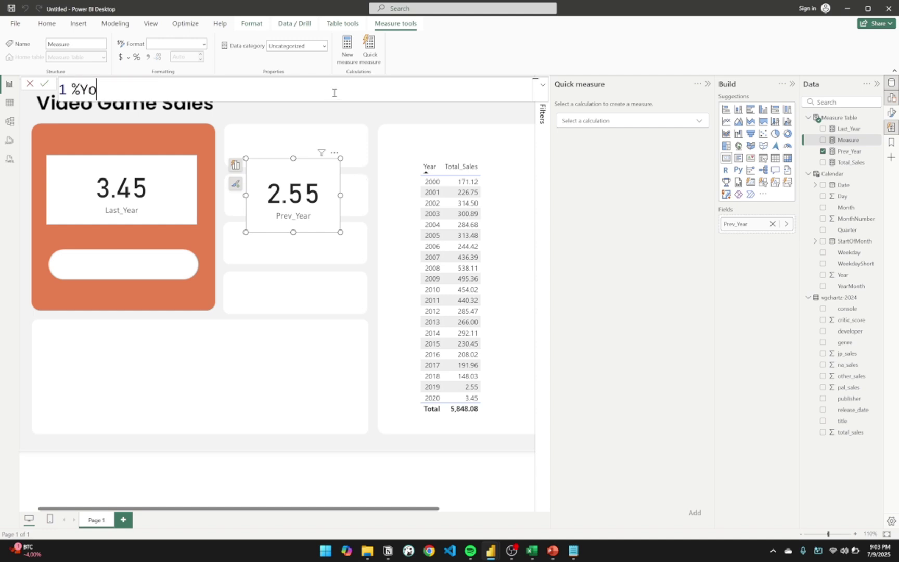
{"action": "type", "text": "Y = las"}
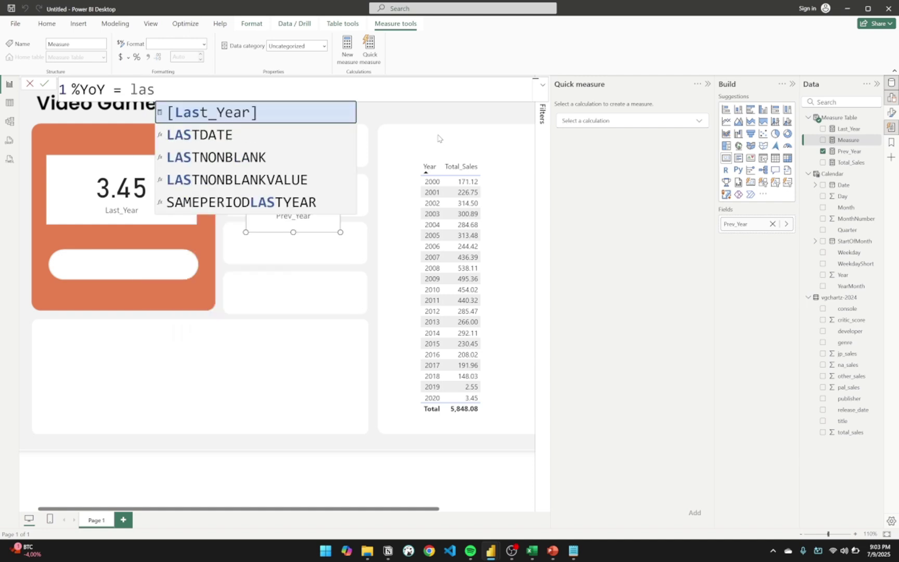
{"action": "key", "text": "Tab"}
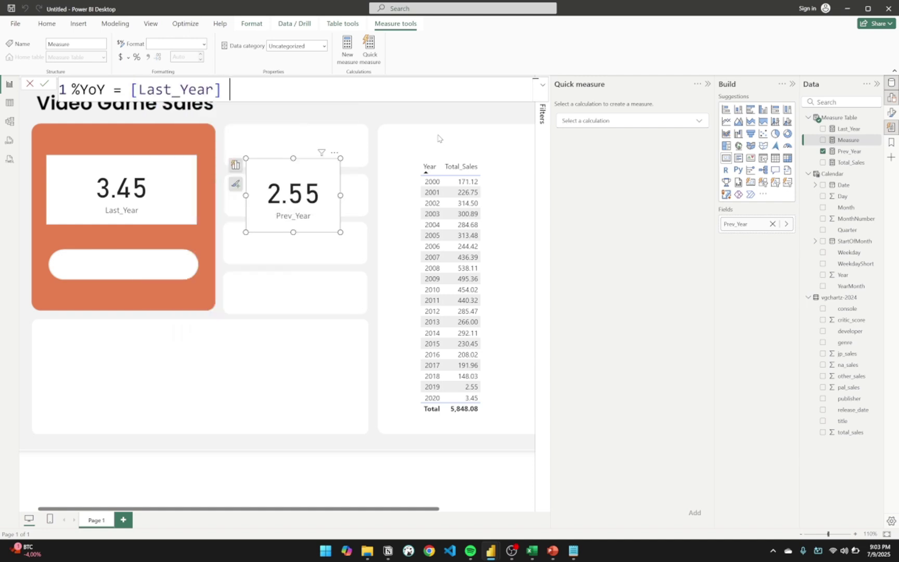
{"action": "type", "text": "-"}
{"action": "key", "text": "BackSpace"}
{"action": "key", "text": "BackSpace"}
{"action": "key", "text": "BackSpace"}
{"action": "key", "text": "BackSpace"}
{"action": "key", "text": "BackSpace"}
{"action": "key", "text": "BackSpace"}
{"action": "key", "text": "BackSpace"}
{"action": "key", "text": "BackSpace"}
{"action": "key", "text": "BackSpace"}
{"action": "key", "text": "BackSpace"}
{"action": "key", "text": "BackSpace"}
{"action": "key", "text": "BackSpace"}
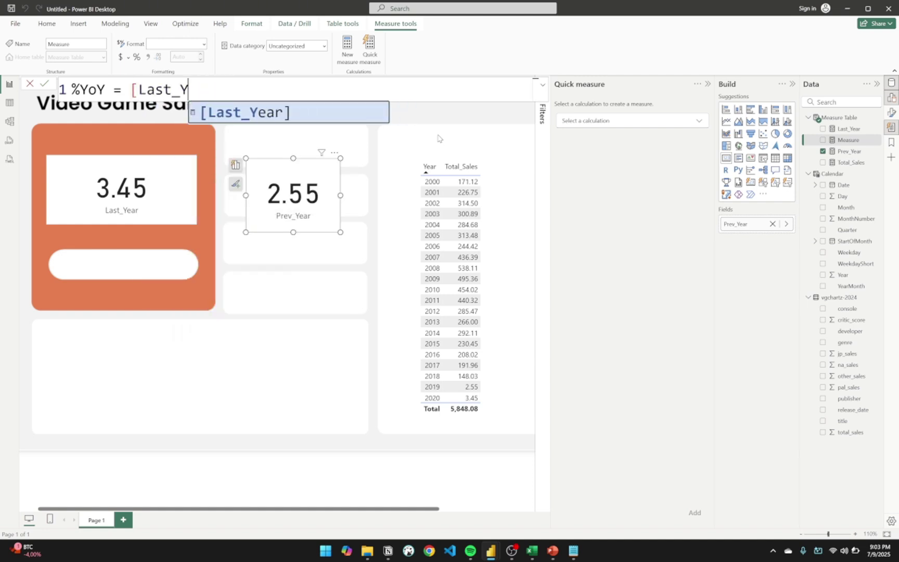
{"action": "key", "text": "BackSpace"}
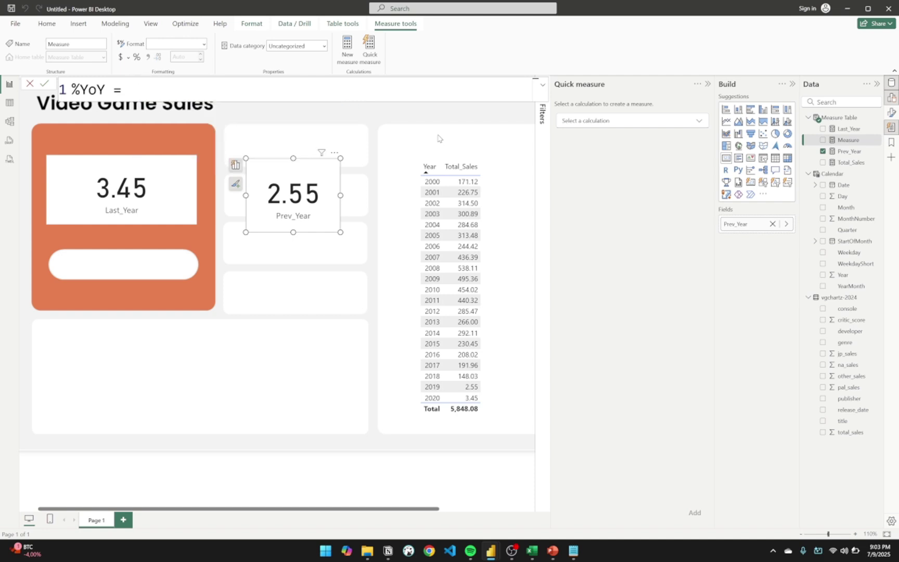
Step: Define the %YoY measure as DIVIDE([Last_Year],[Prev_Year],-1) and commit it
{"action": "type", "text": "div"}
{"action": "key", "text": "Tab"}
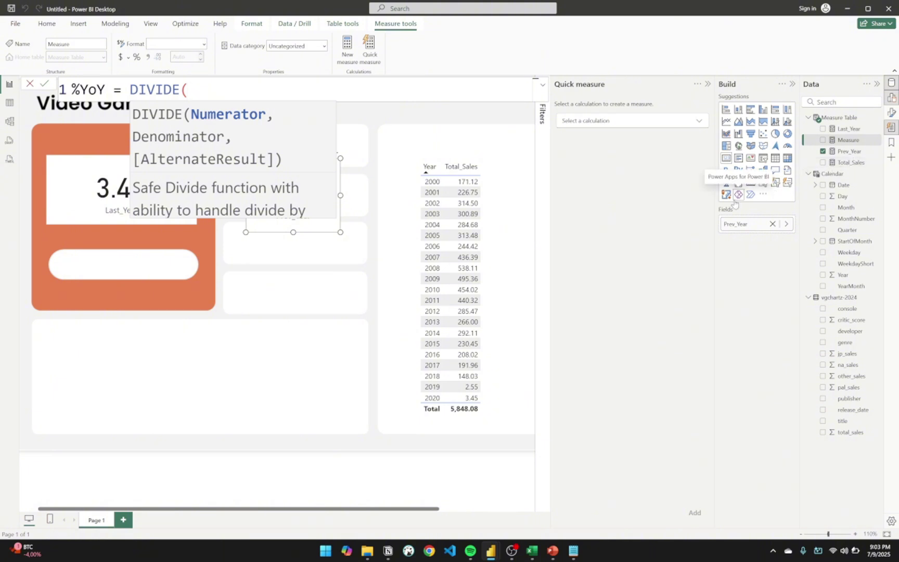
{"action": "type", "text": "las"}
{"action": "key", "text": "Tab"}
{"action": "type", "text": ","}
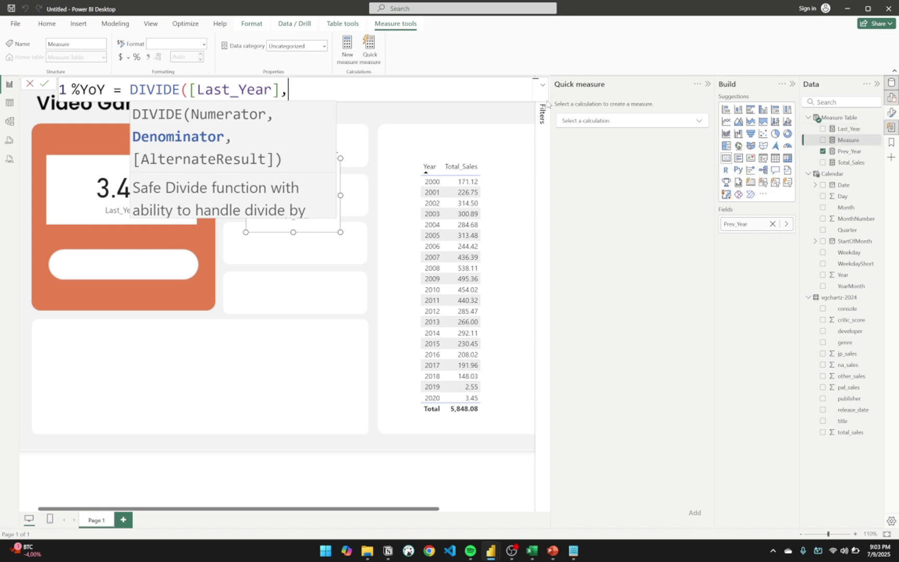
{"action": "type", "text": "pre"}
{"action": "left_click", "coordinate": [337, 113]}
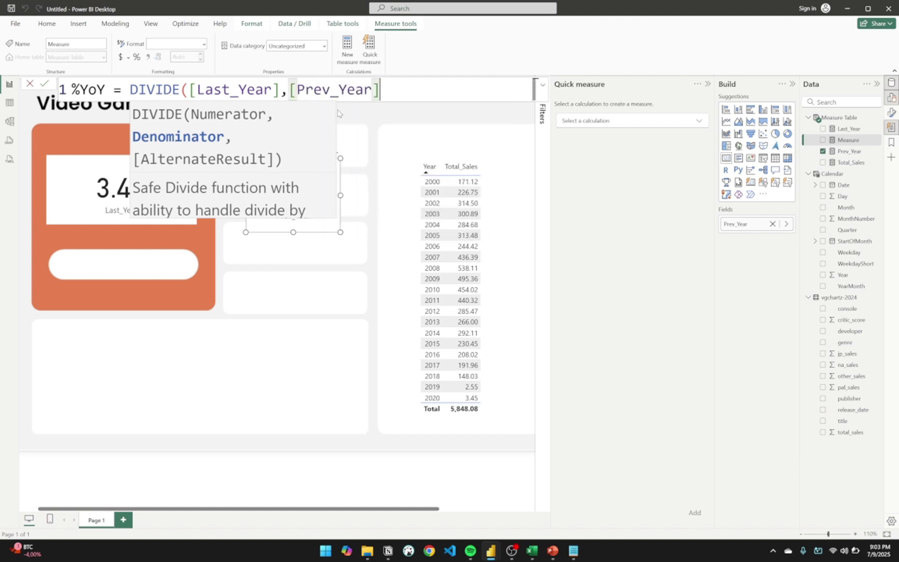
{"action": "type", "text": ",-1"}
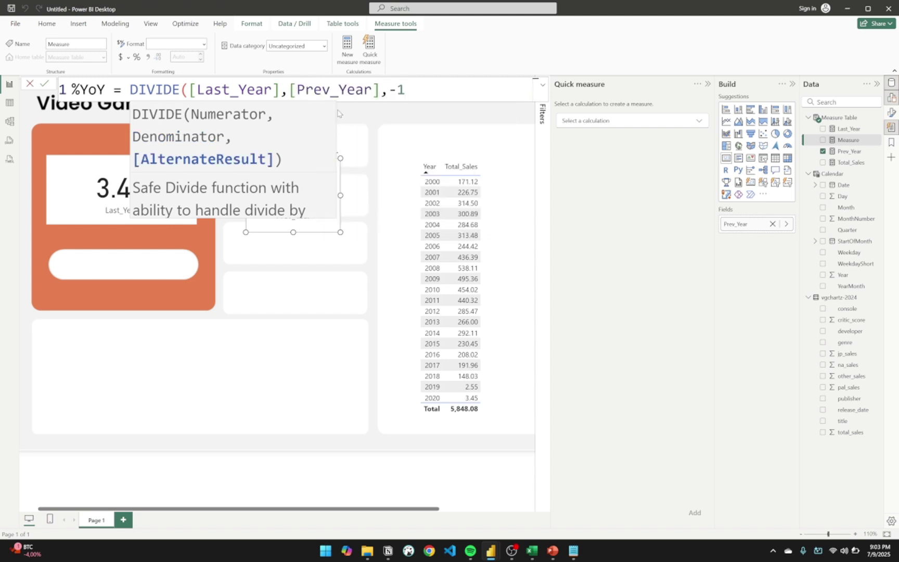
{"action": "type", "text": ")"}
{"action": "key", "text": "Return"}
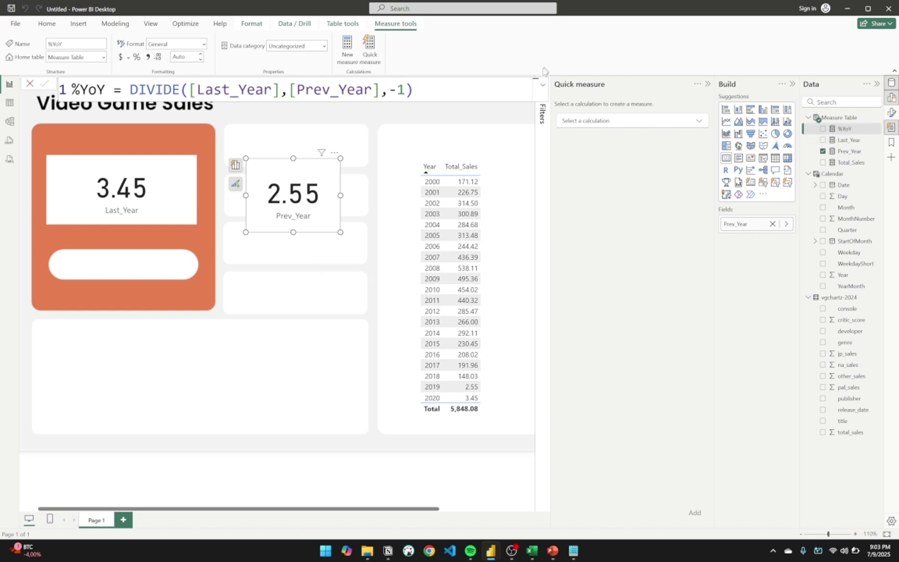
Step: Add a card showing the %YoY measure to the canvas below the Prev_Year card and reduce its height
{"action": "left_click", "coordinate": [494, 113]}
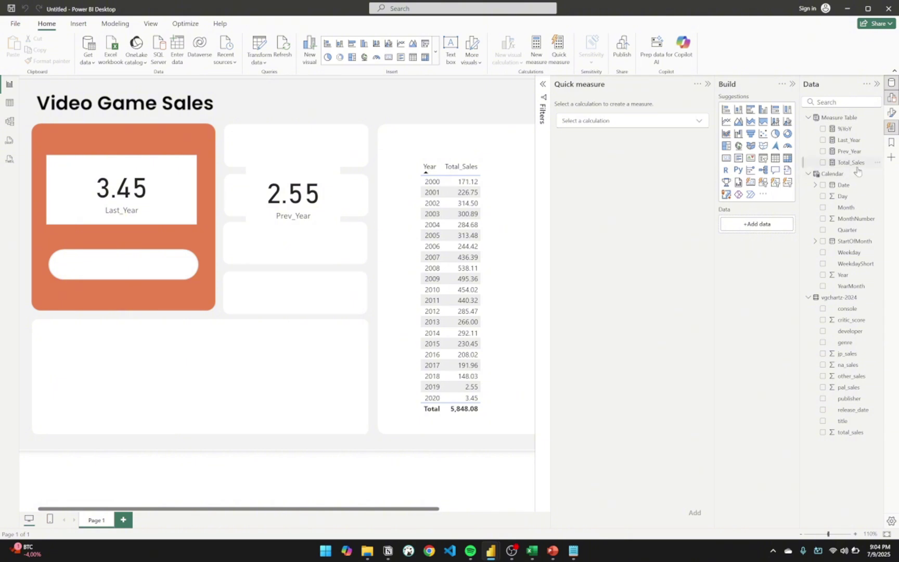
{"action": "left_click_drag", "start_coordinate": [845, 130], "coordinate": [414, 326]}
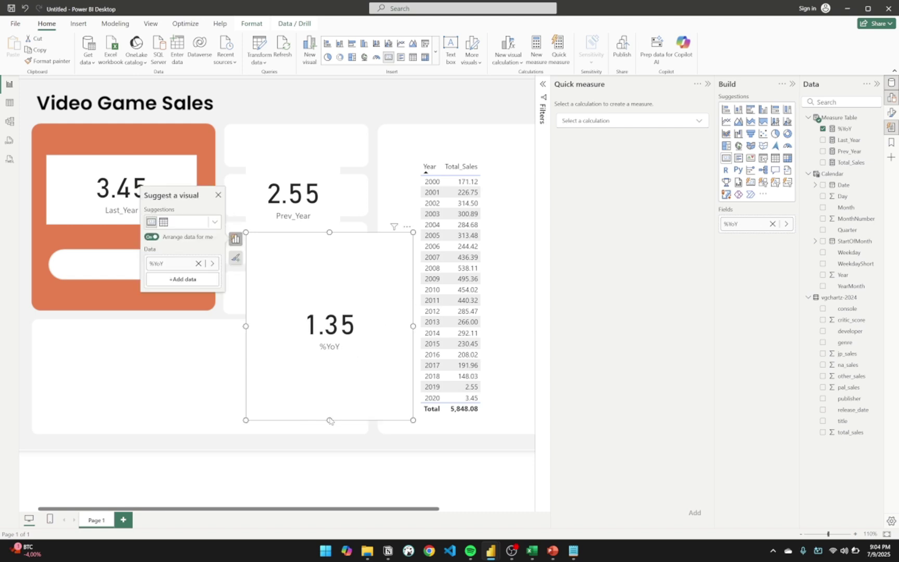
{"action": "left_click_drag", "start_coordinate": [330, 411], "coordinate": [330, 373]}
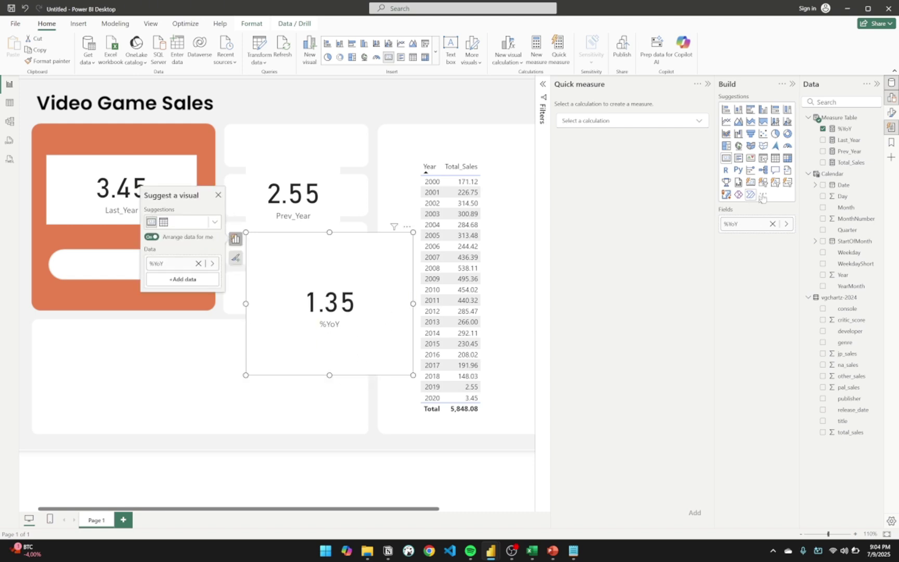
Step: Change the %YoY formula to DIVIDE([Last_Year],[Prev_Year]) -1 by removing the alternate result and subtracting 1 after the division
{"action": "left_click", "coordinate": [850, 130]}
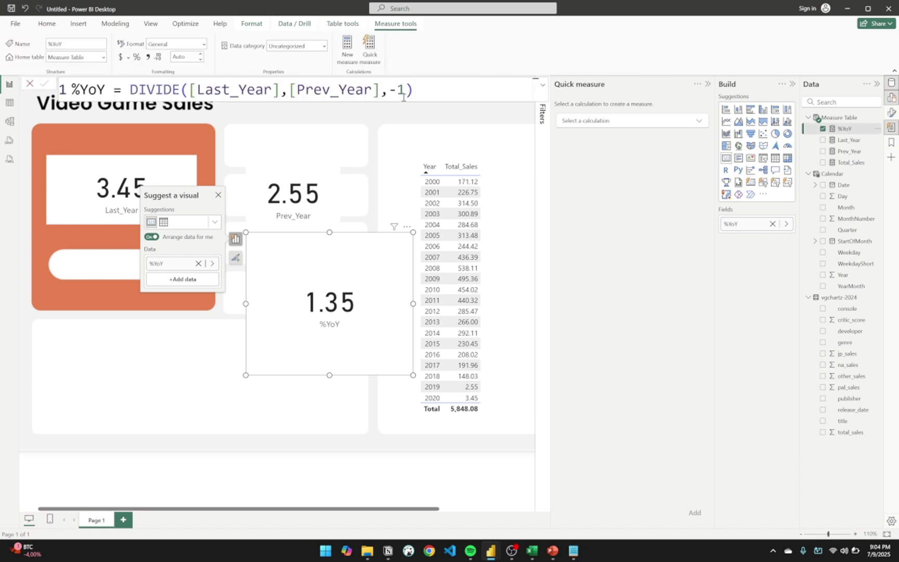
{"action": "left_click", "coordinate": [404, 97]}
{"action": "key", "text": "BackSpace"}
{"action": "key", "text": "BackSpace"}
{"action": "key", "text": "BackSpace"}
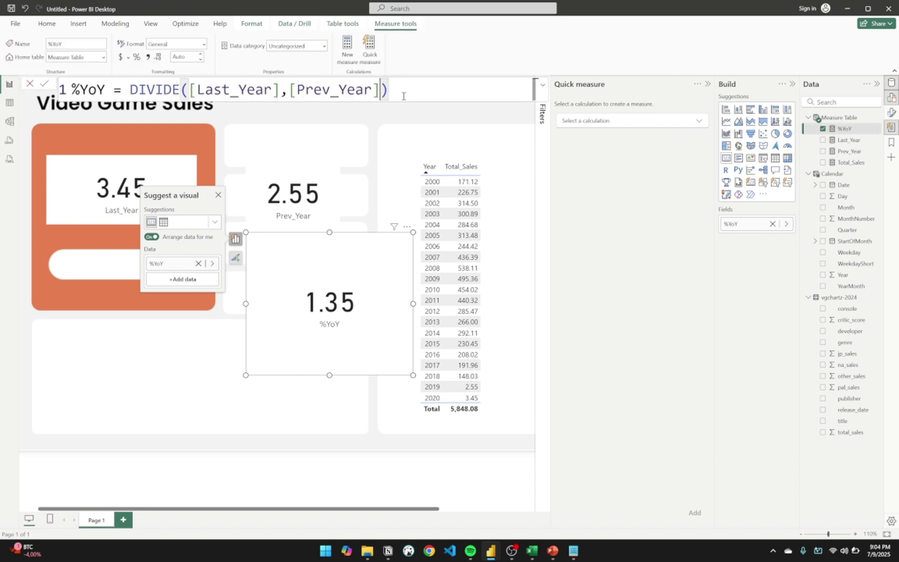
{"action": "key", "text": "End"}
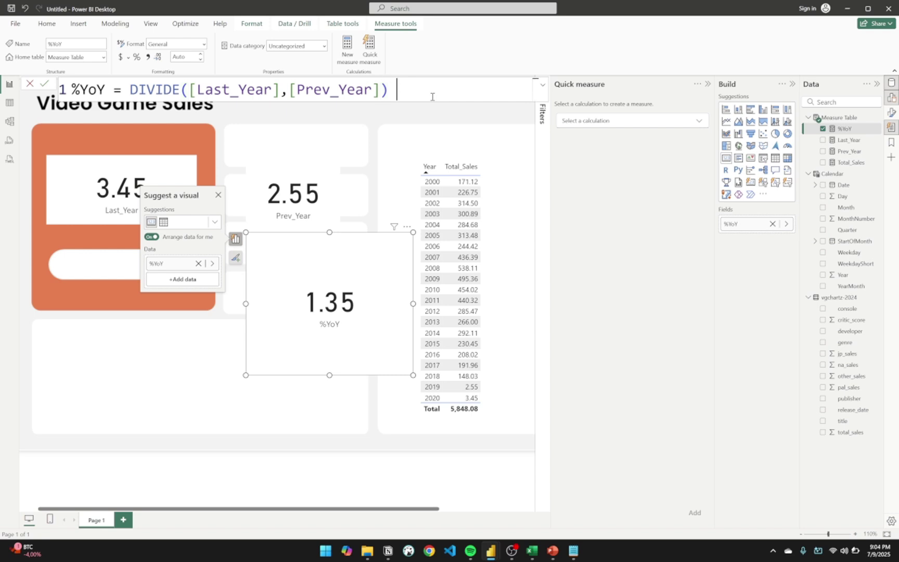
{"action": "type", "text": "-1"}
{"action": "key", "text": "Return"}
Step: Format the %YoY measure as a percentage
{"action": "left_click", "coordinate": [316, 216]}
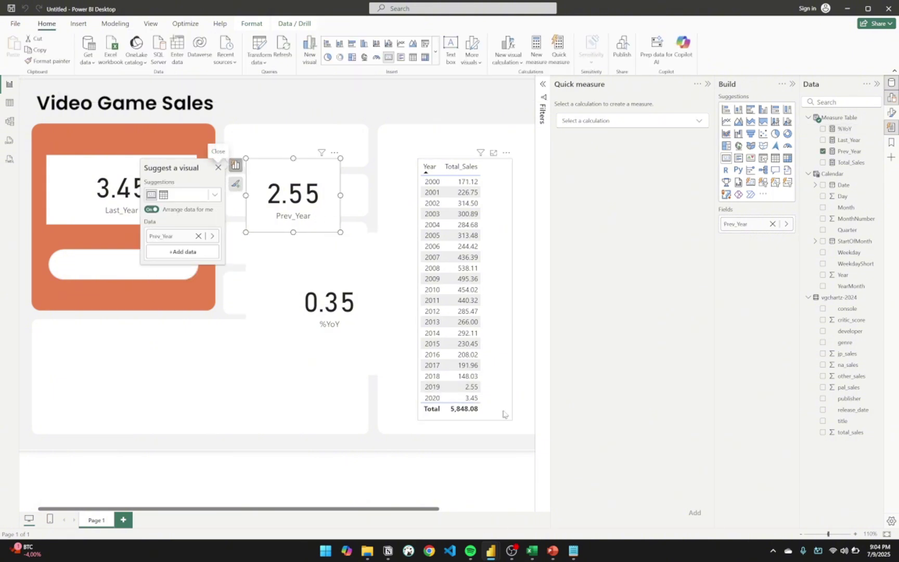
{"action": "left_click", "coordinate": [133, 194]}
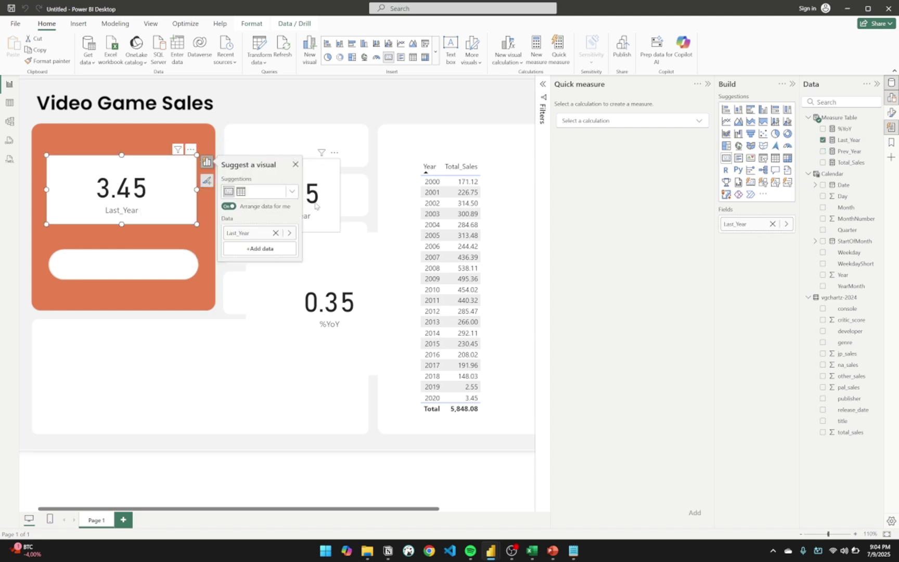
{"action": "left_click", "coordinate": [352, 331]}
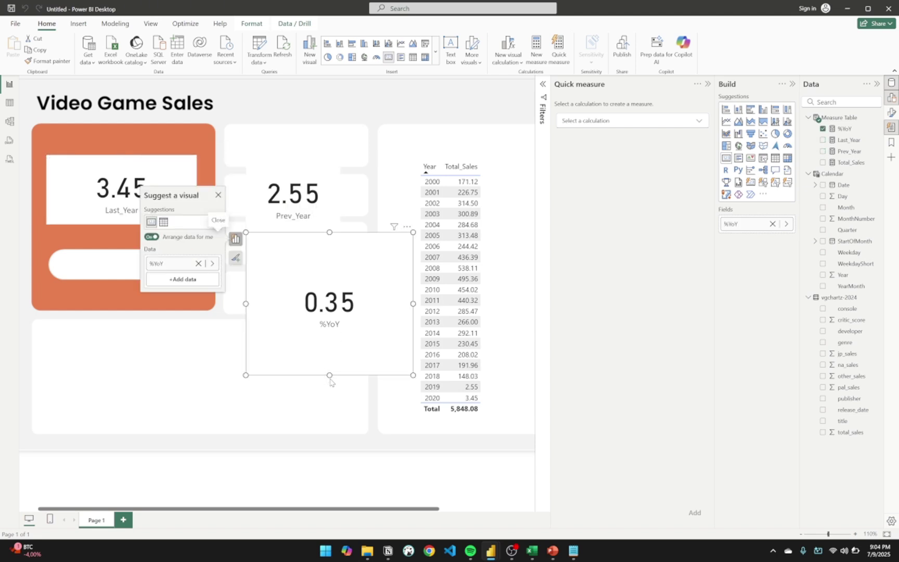
{"action": "left_click", "coordinate": [844, 130]}
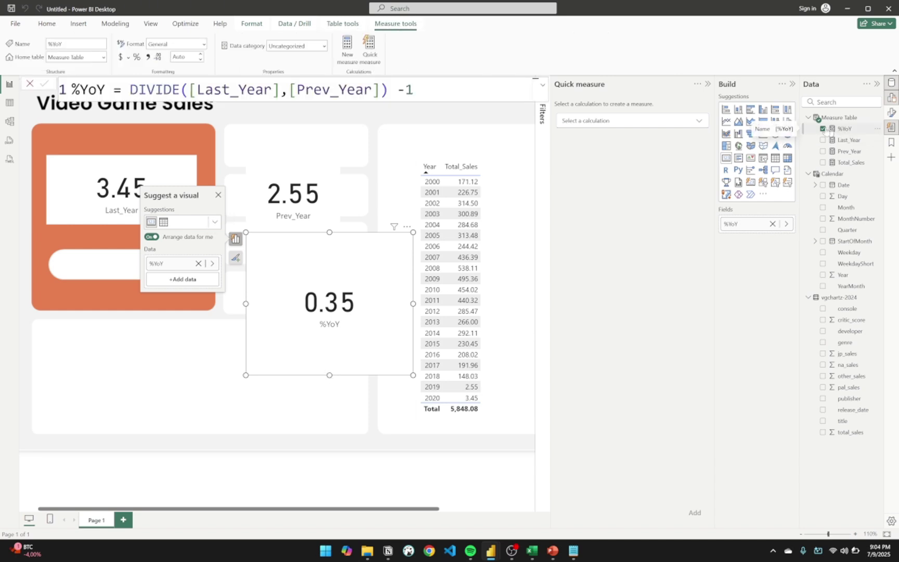
{"action": "left_click", "coordinate": [137, 57]}
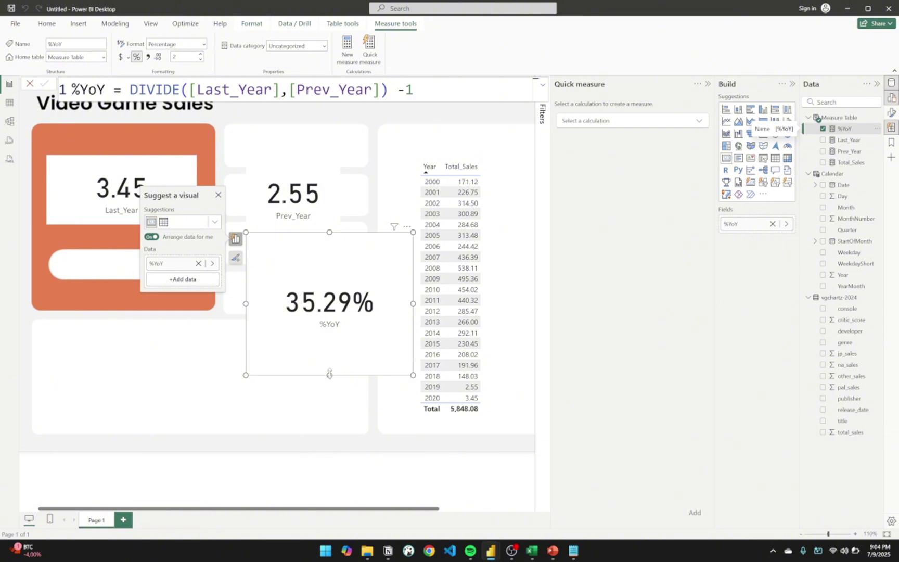
Step: Shorten the %YoY card and widen it to span the small white boxes beside the orange panel
{"action": "left_click_drag", "start_coordinate": [329, 373], "coordinate": [284, 348]}
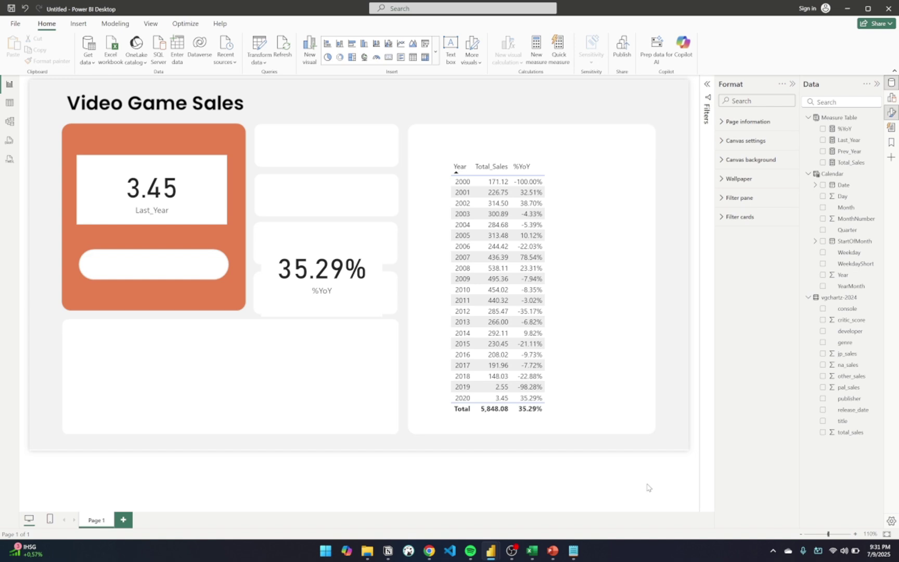
{"action": "left_click", "coordinate": [340, 290]}
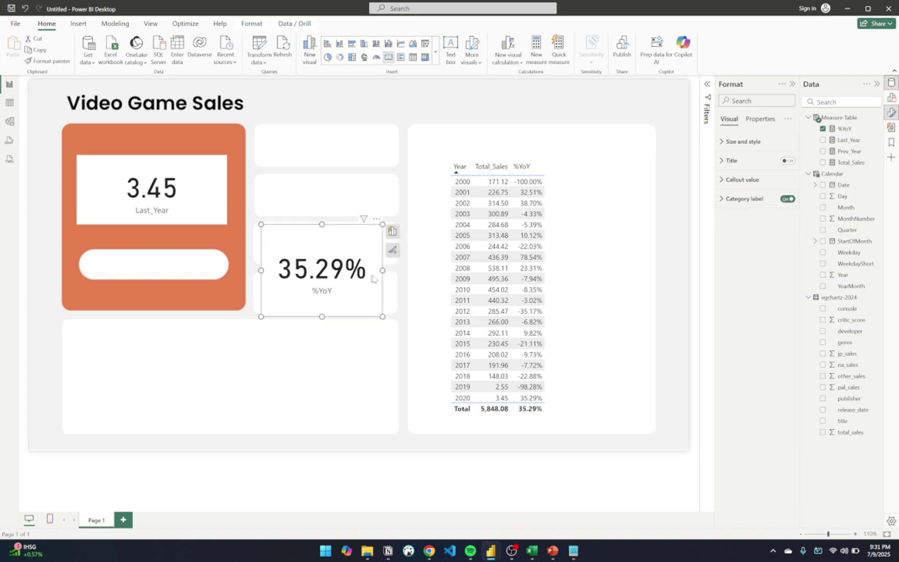
{"action": "left_click_drag", "start_coordinate": [382, 270], "coordinate": [401, 270]}
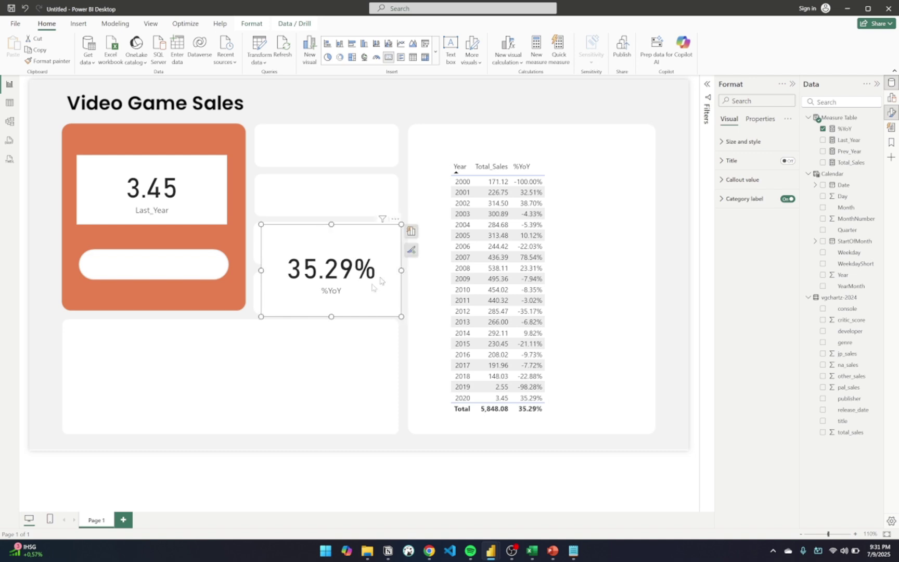
Step: Shrink the %YoY card to fit over the lower two small white boxes beside the orange panel
{"action": "left_click_drag", "start_coordinate": [331, 316], "coordinate": [349, 288]}
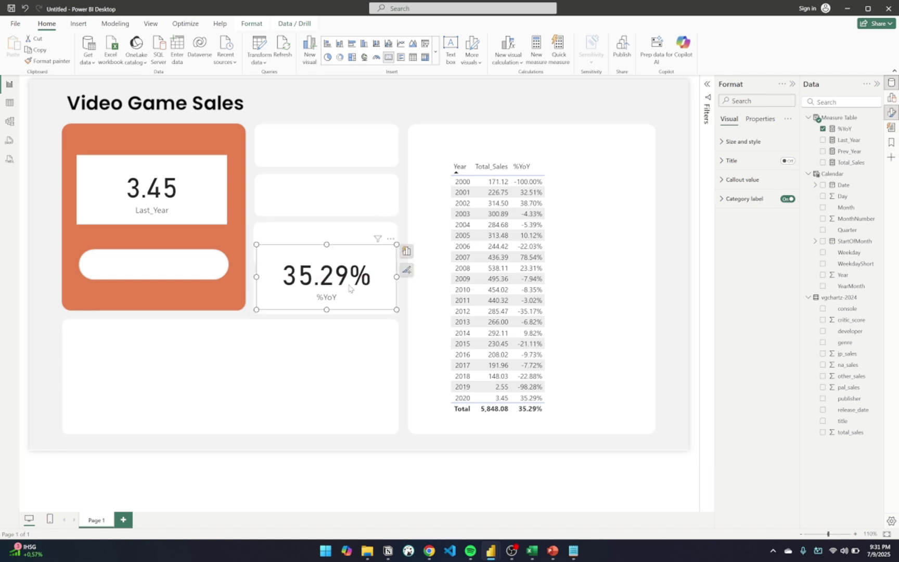
{"action": "left_click", "coordinate": [363, 239]}
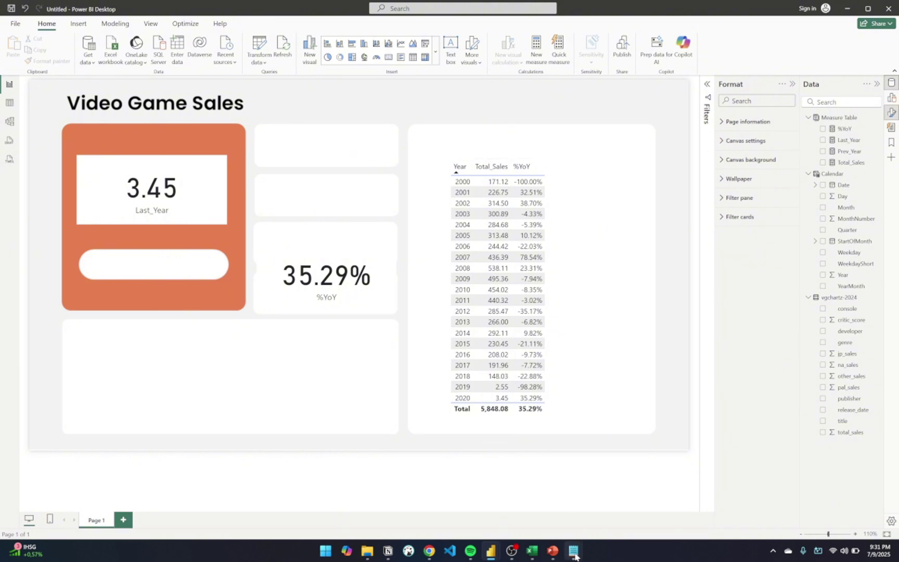
Step: Copy the _Format_YoY_Sales formula from the Calendar notes in Notepad and return to the untitled Power BI report
{"action": "mouse_move", "coordinate": [574, 550]}
{"action": "left_click", "coordinate": [539, 494]}
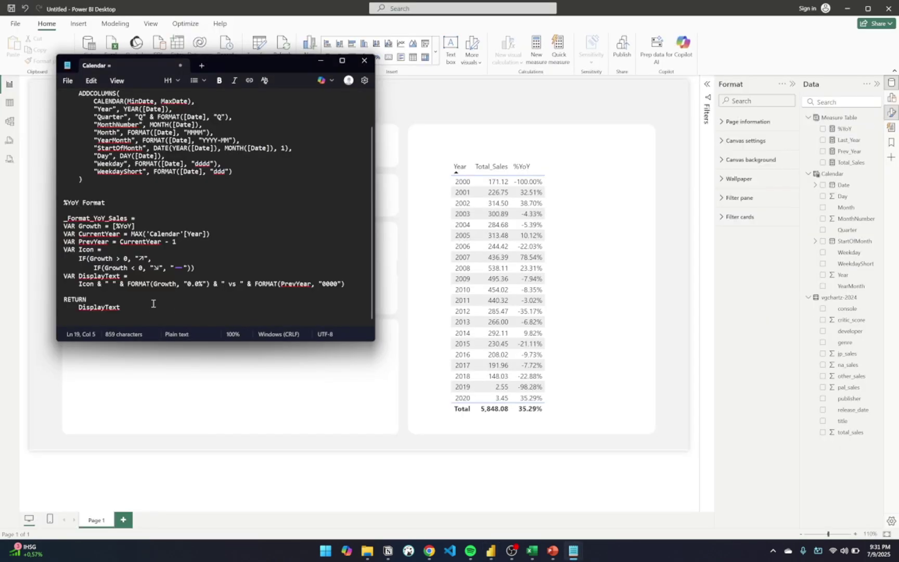
{"action": "left_click_drag", "start_coordinate": [152, 312], "coordinate": [58, 217]}
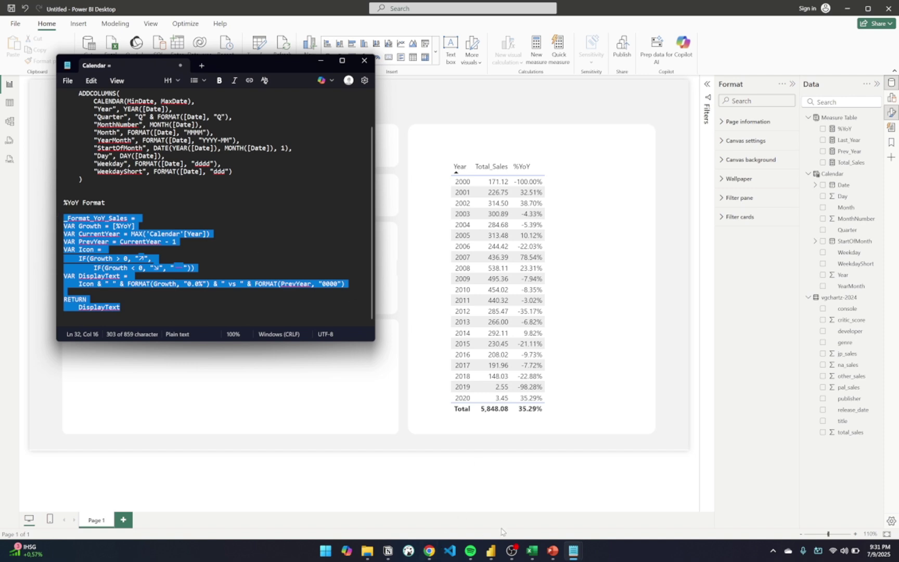
{"action": "mouse_move", "coordinate": [492, 549]}
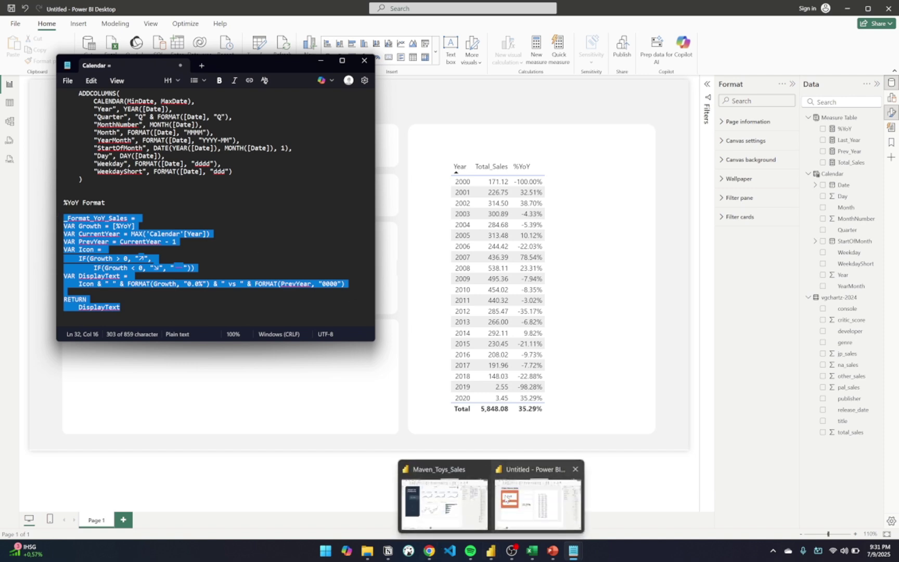
{"action": "left_click", "coordinate": [536, 501]}
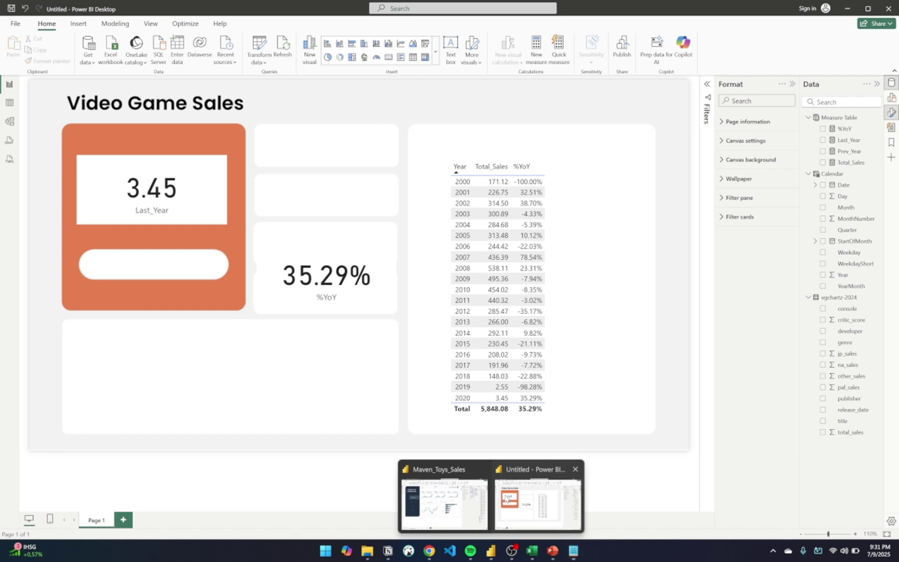
Step: Create the _Format_YoY_Sales measure in Measure Table from the copied formula, combining a trend icon, growth as 0.0%, " vs " and the previous year
{"action": "left_click", "coordinate": [352, 293]}
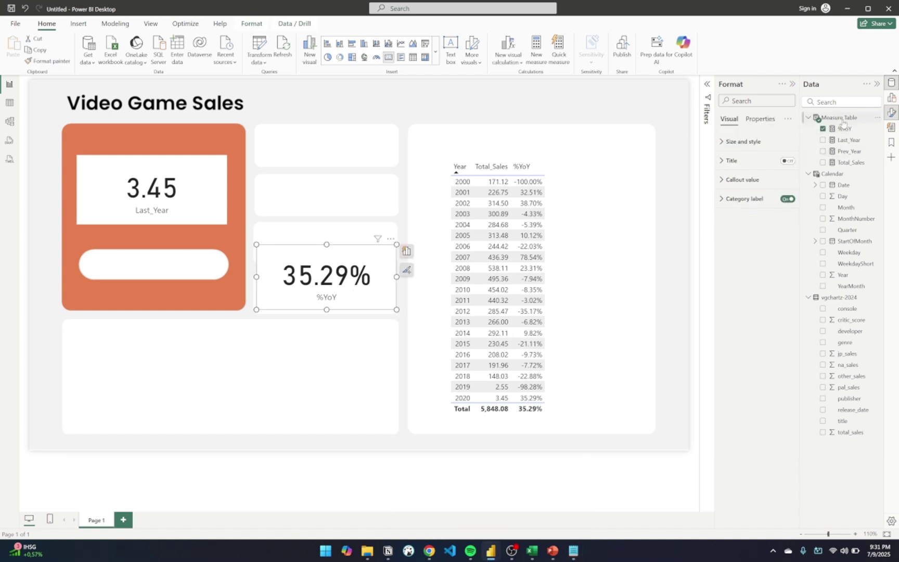
{"action": "left_click", "coordinate": [840, 118]}
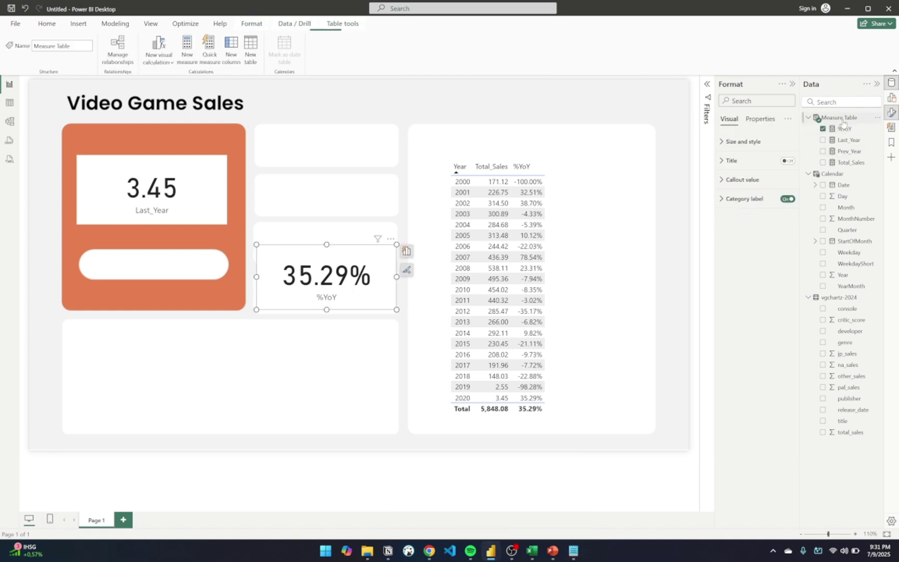
{"action": "left_click", "coordinate": [189, 52]}
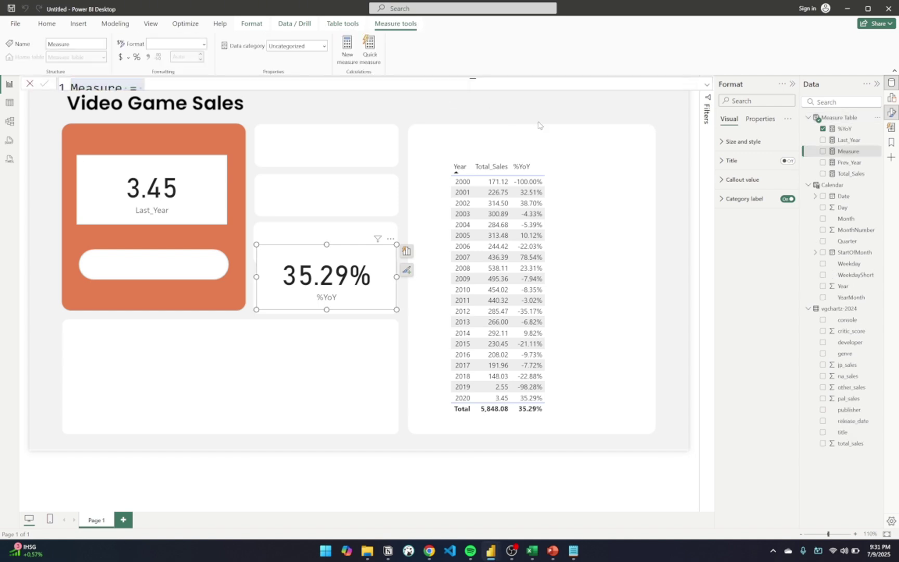
{"action": "type", "text": "_Format_YoY_Sales = VAR Growth = [%YoY] VAR CurrentYear = MAX('Calendar'[Year]) VAR PrevYear = CurrentYear - 1 VAR Icon =     IF(Growth > 0, \"↗\",         IF(Growth < 0, \"↘\", \"—\")) VAR DisplayText =     Icon & \" \" & FORMAT(Growth, \"0.0%\") & \" vs \" & FORMAT(PrevYear, \"0000\")  RETURN     DisplayText"}
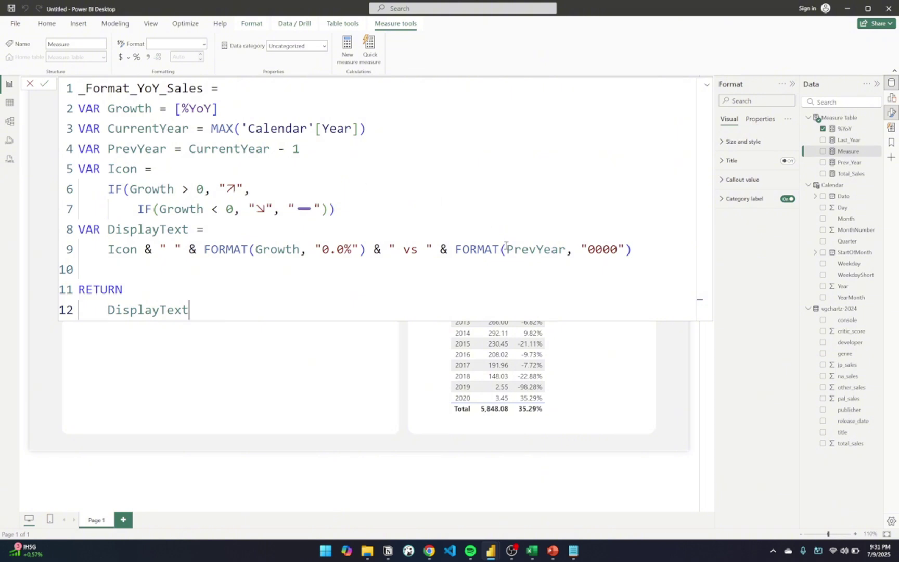
{"action": "key", "text": "Return"}
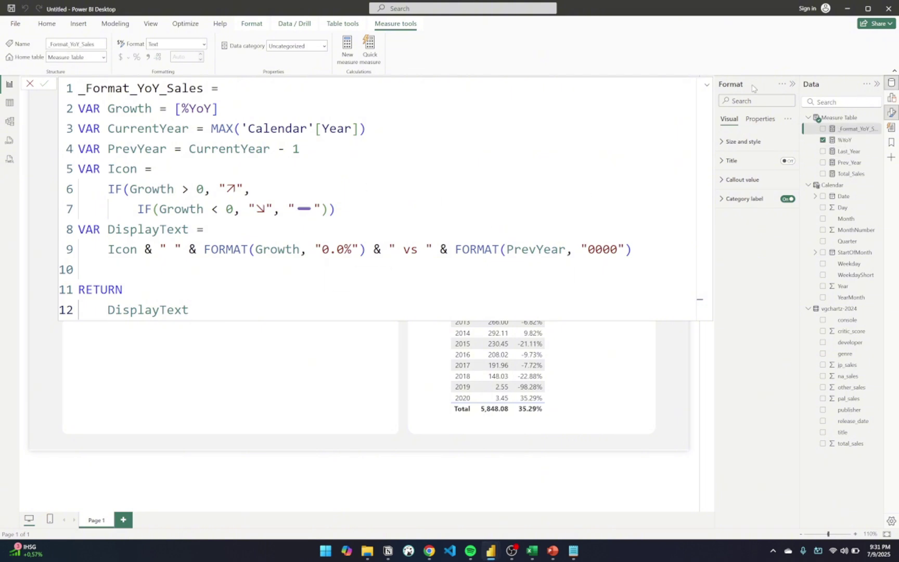
{"action": "left_click", "coordinate": [708, 86]}
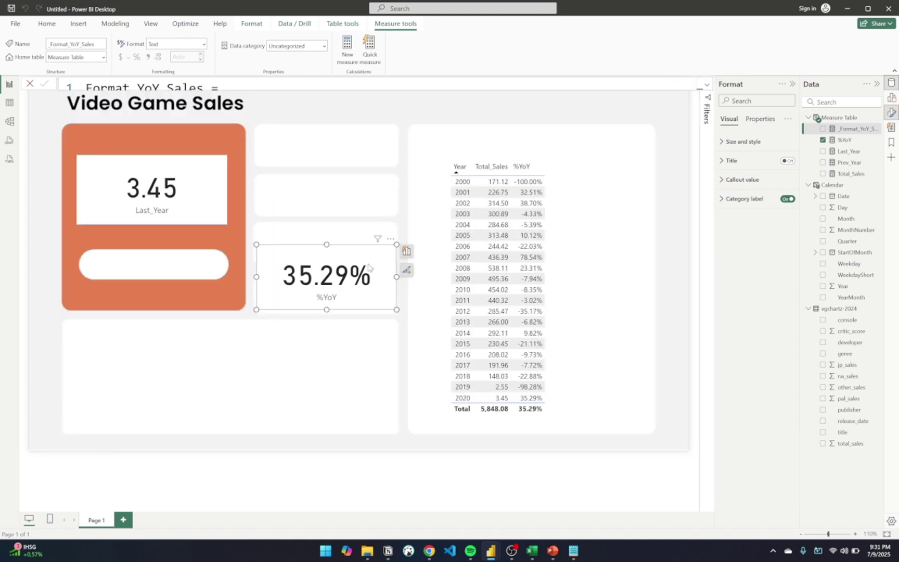
Step: Replace the %YoY card with a wide, short card showing _Format_YoY_Sales, placed over the lowest small white box
{"action": "key", "text": "Delete"}
{"action": "left_click_drag", "start_coordinate": [852, 130], "coordinate": [343, 275]}
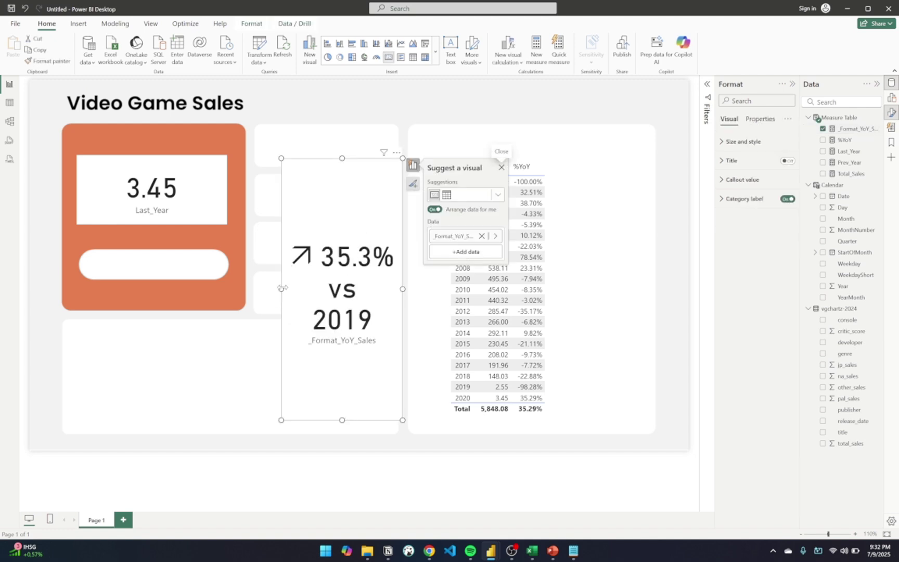
{"action": "left_click_drag", "start_coordinate": [281, 289], "coordinate": [163, 289]}
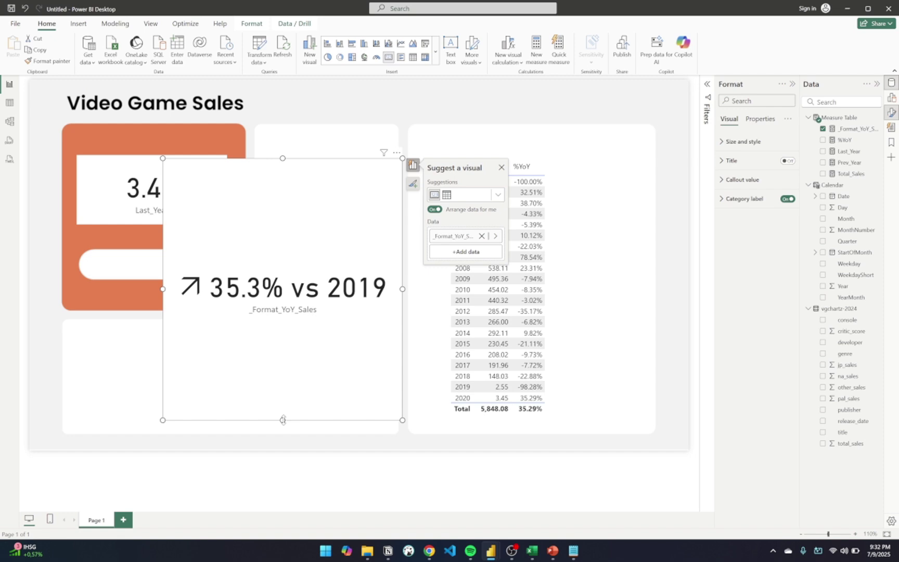
{"action": "left_click_drag", "start_coordinate": [283, 420], "coordinate": [315, 235]}
{"action": "right_click", "coordinate": [323, 223]}
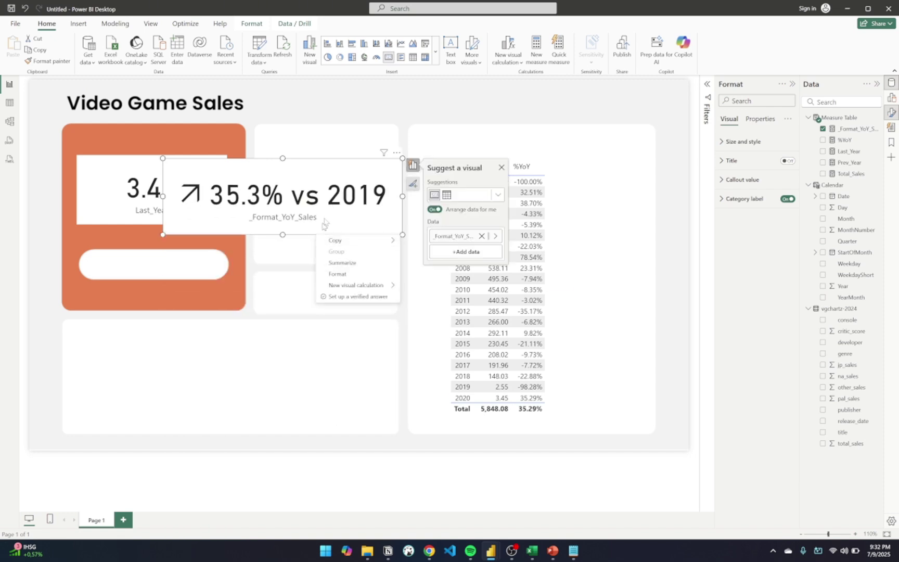
{"action": "left_click", "coordinate": [301, 202]}
{"action": "left_click_drag", "start_coordinate": [301, 202], "coordinate": [338, 319]}
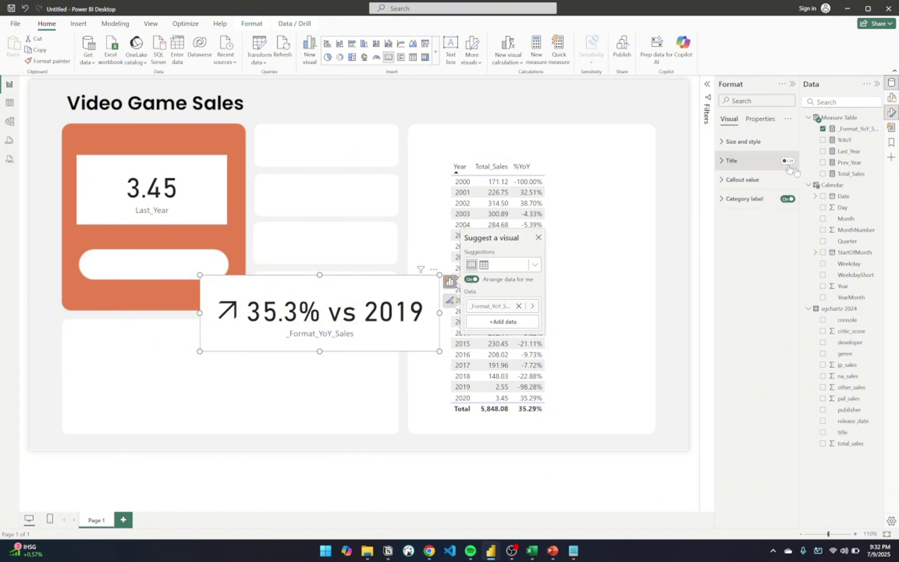
Step: Turn off the _Format_YoY_Sales card's category label and reduce the card's height
{"action": "left_click", "coordinate": [788, 199]}
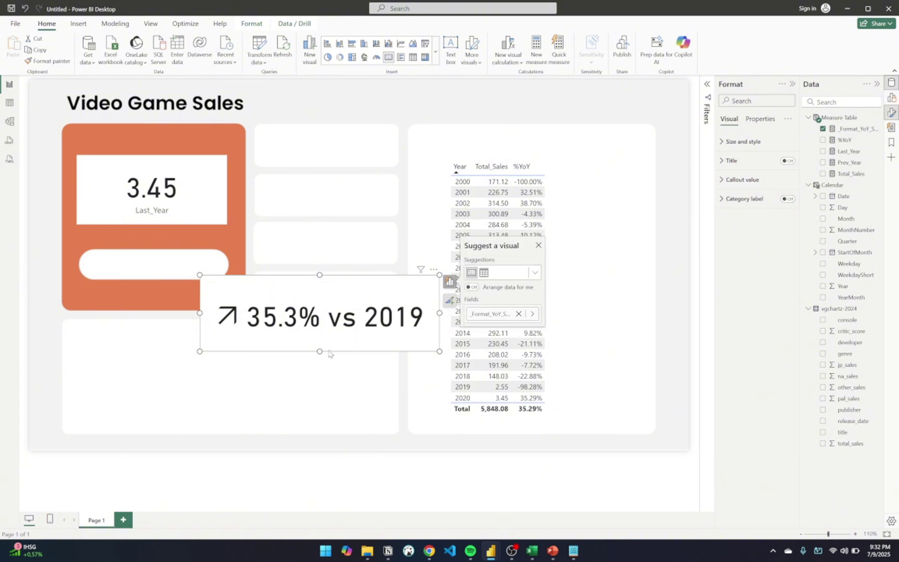
{"action": "left_click_drag", "start_coordinate": [320, 350], "coordinate": [320, 331]}
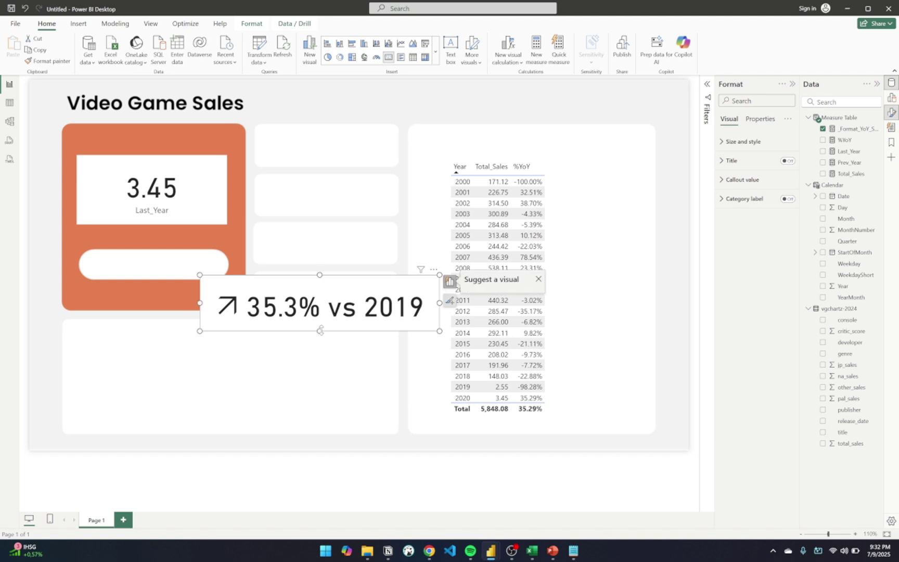
Step: Examine the Growth, CurrentYear and PrevYear variables in the _Format_YoY_Sales formula
{"action": "left_click", "coordinate": [836, 129]}
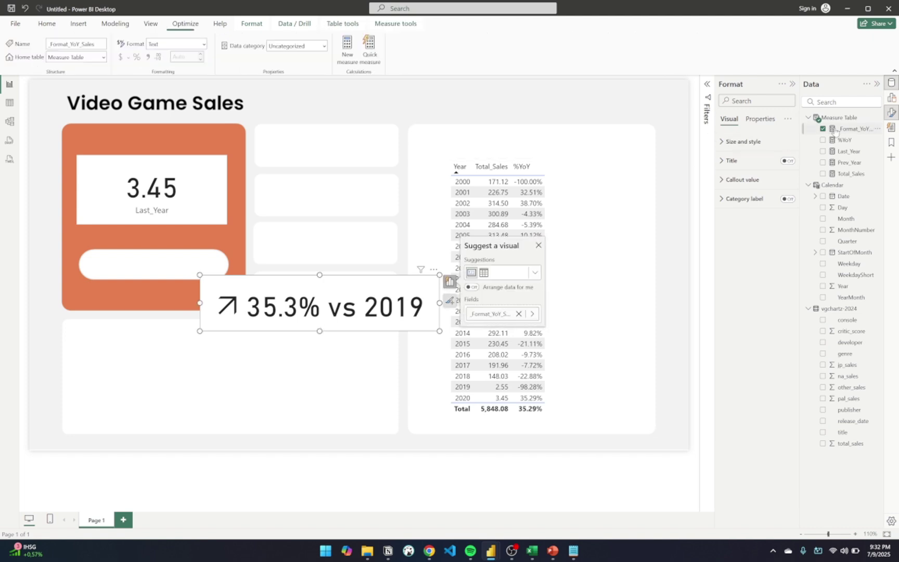
{"action": "left_click", "coordinate": [708, 86]}
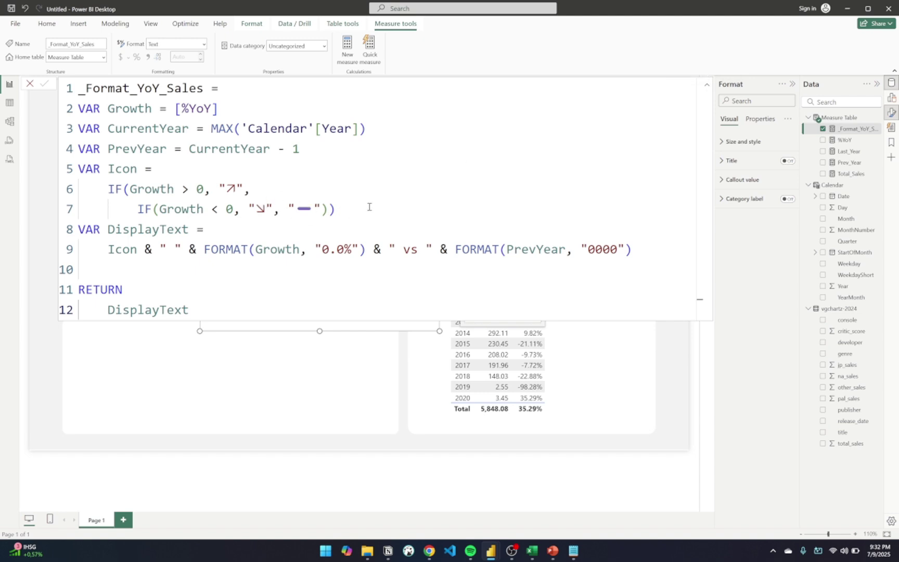
{"action": "left_click_drag", "start_coordinate": [402, 130], "coordinate": [214, 128]}
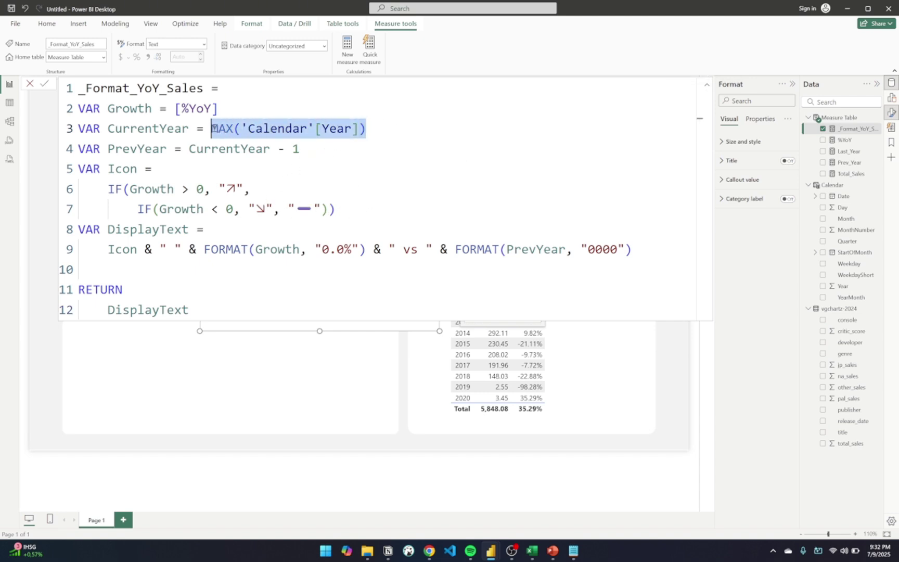
{"action": "double_click", "coordinate": [275, 129]}
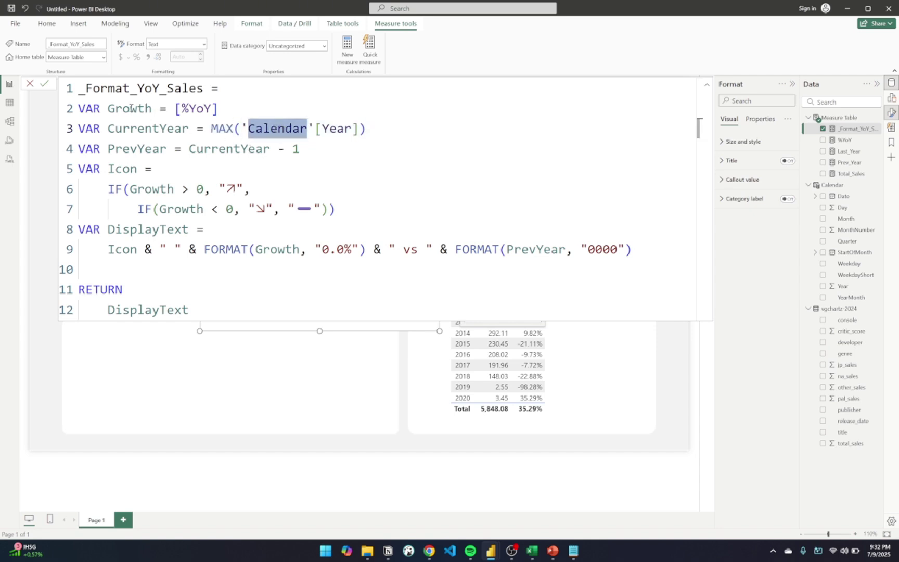
{"action": "left_click_drag", "start_coordinate": [107, 108], "coordinate": [221, 108]}
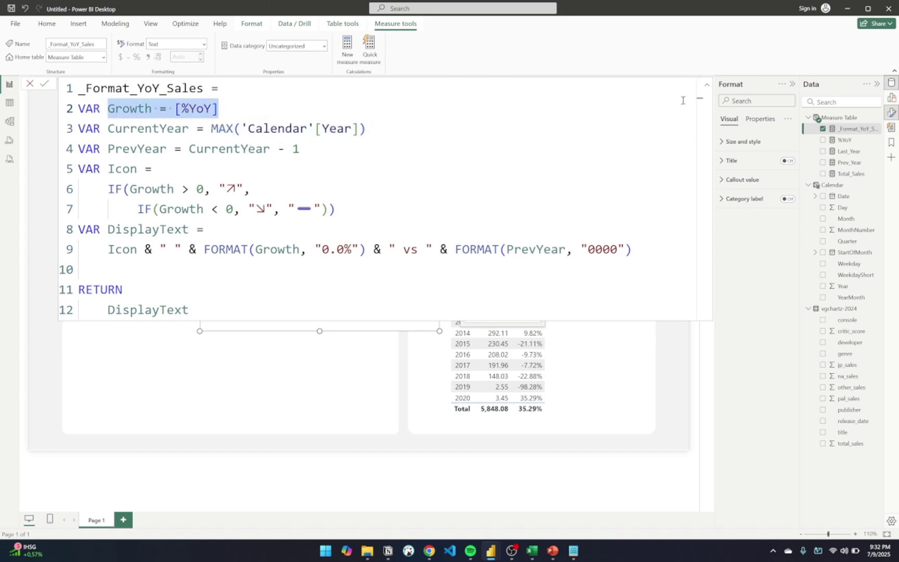
{"action": "left_click", "coordinate": [177, 129]}
{"action": "left_click", "coordinate": [271, 129]}
{"action": "double_click", "coordinate": [271, 129]}
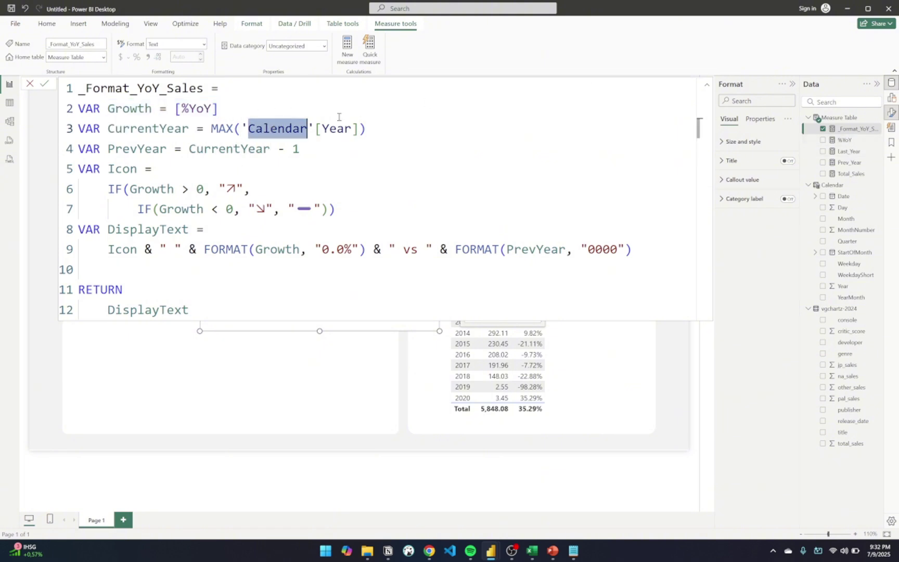
{"action": "left_click", "coordinate": [381, 129]}
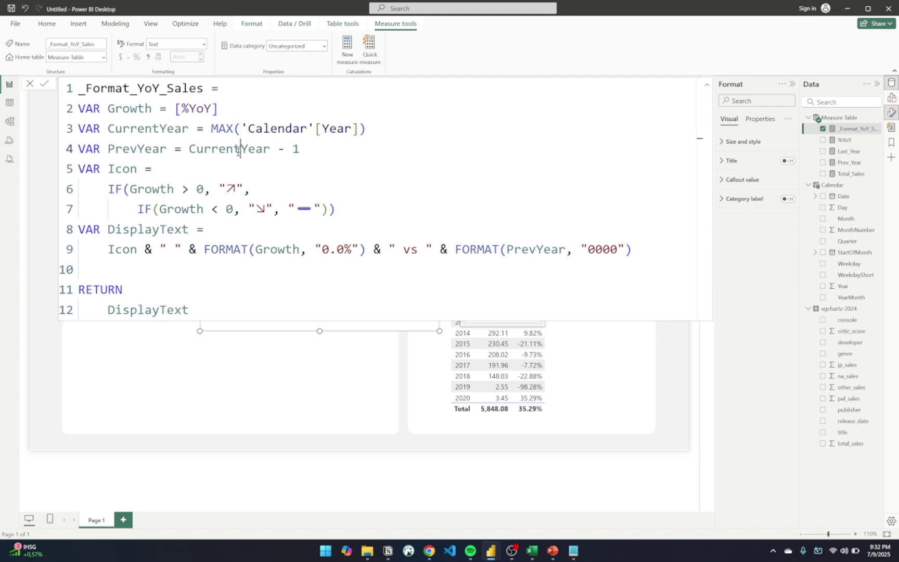
{"action": "double_click", "coordinate": [239, 149]}
{"action": "left_click", "coordinate": [306, 149]}
Step: Examine the Icon conditions with their arrow and dash symbols and the percentage format in DisplayText of _Format_YoY_Sales
{"action": "left_click", "coordinate": [203, 189]}
{"action": "double_click", "coordinate": [233, 190]}
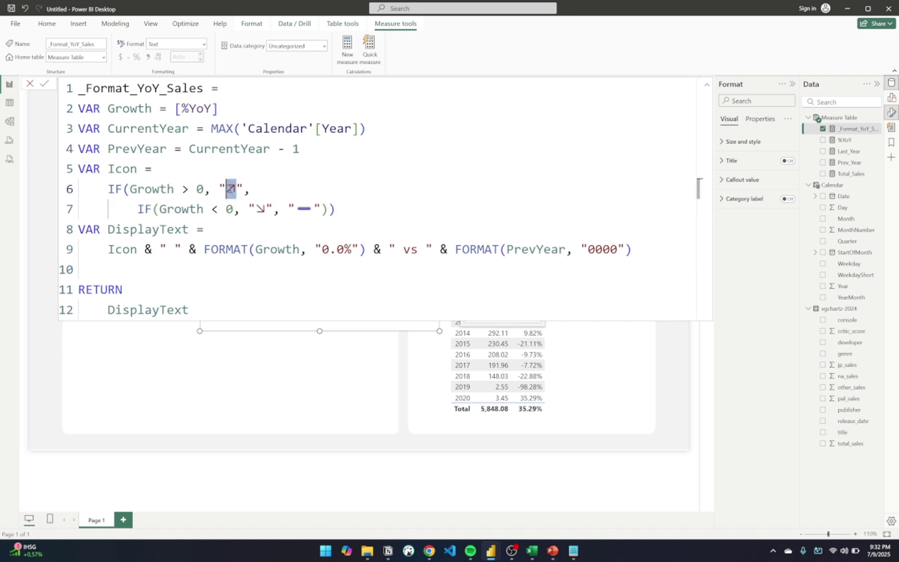
{"action": "double_click", "coordinate": [233, 188]}
{"action": "left_click", "coordinate": [240, 186]}
{"action": "left_click", "coordinate": [259, 186]}
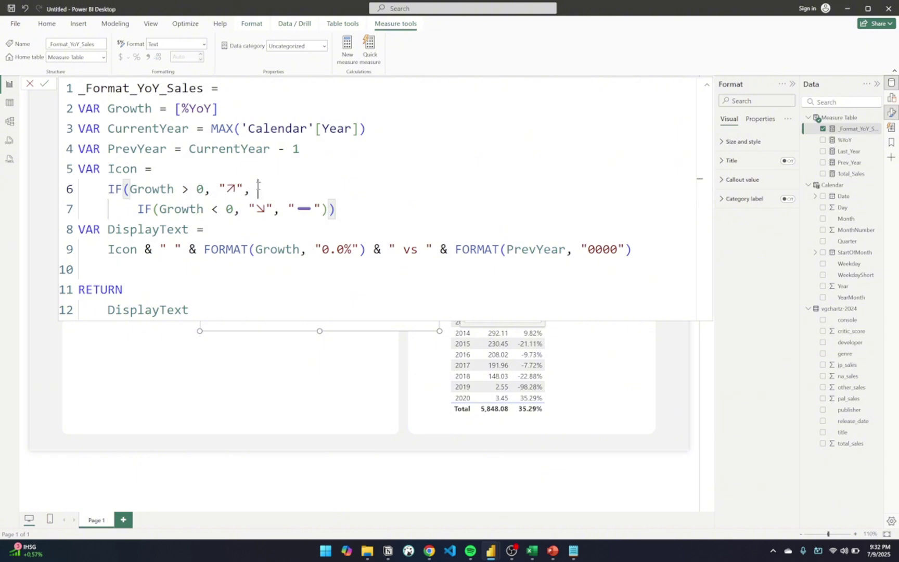
{"action": "left_click_drag", "start_coordinate": [141, 209], "coordinate": [234, 209]}
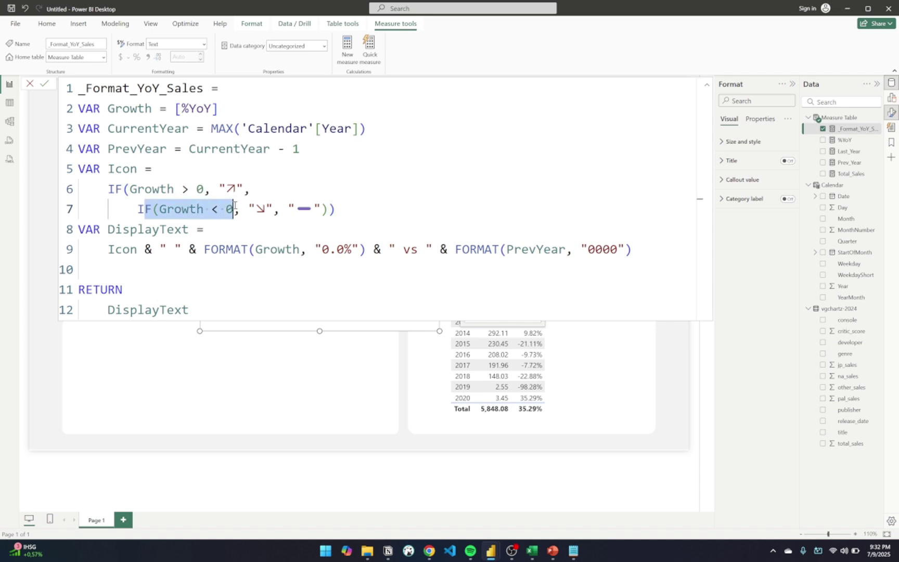
{"action": "left_click", "coordinate": [254, 208]}
{"action": "left_click", "coordinate": [269, 209]}
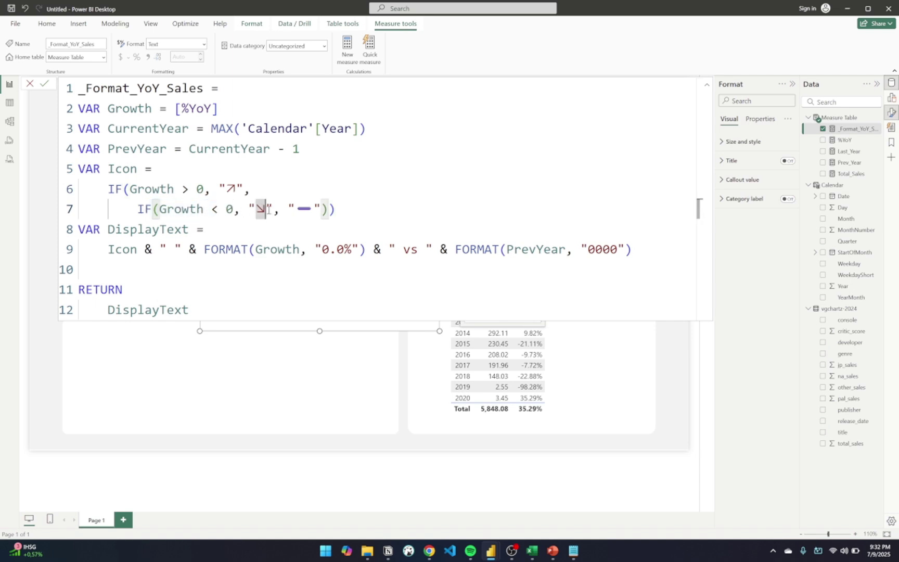
{"action": "double_click", "coordinate": [307, 209]}
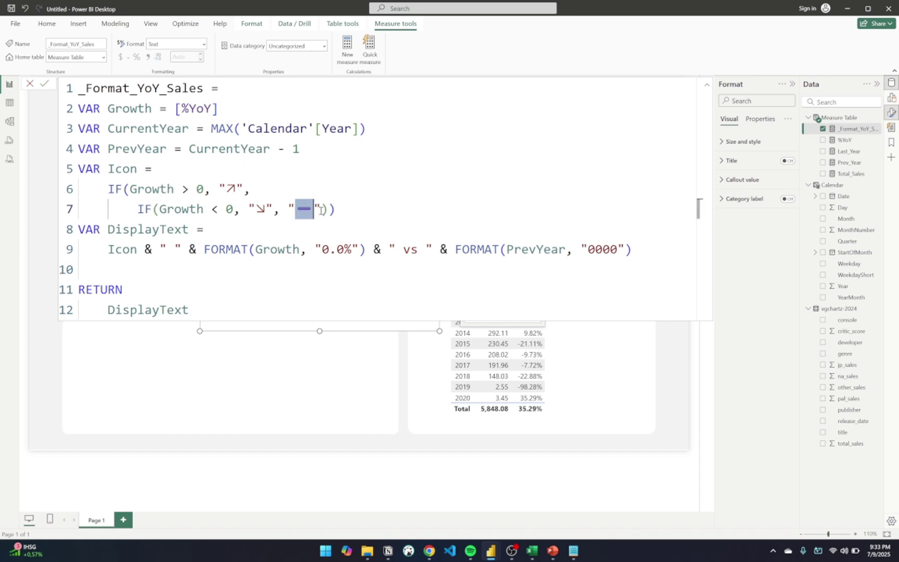
{"action": "left_click", "coordinate": [341, 212]}
{"action": "double_click", "coordinate": [297, 206]}
{"action": "left_click", "coordinate": [350, 206]}
{"action": "double_click", "coordinate": [303, 209]}
{"action": "left_click", "coordinate": [341, 206]}
{"action": "double_click", "coordinate": [306, 208]}
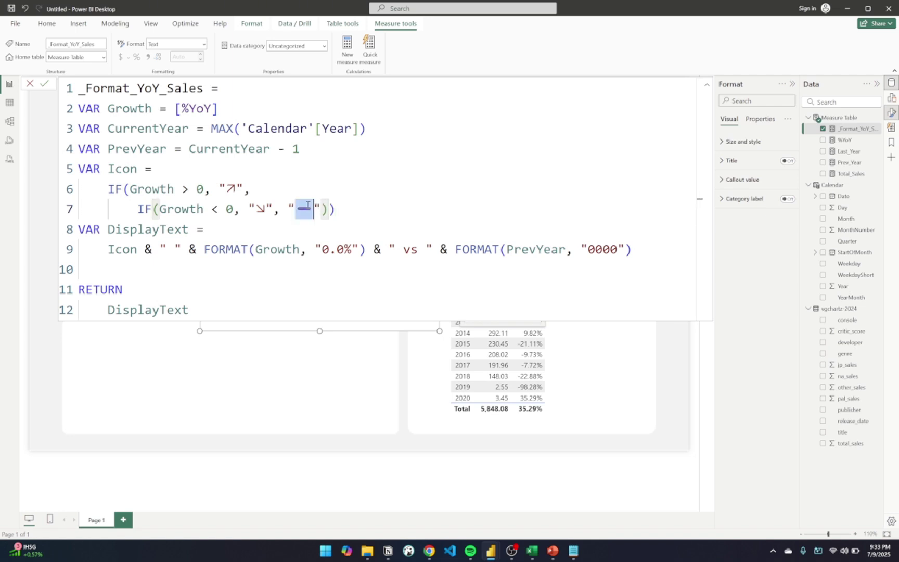
{"action": "left_click", "coordinate": [315, 205]}
{"action": "double_click", "coordinate": [306, 209]}
{"action": "double_click", "coordinate": [327, 249]}
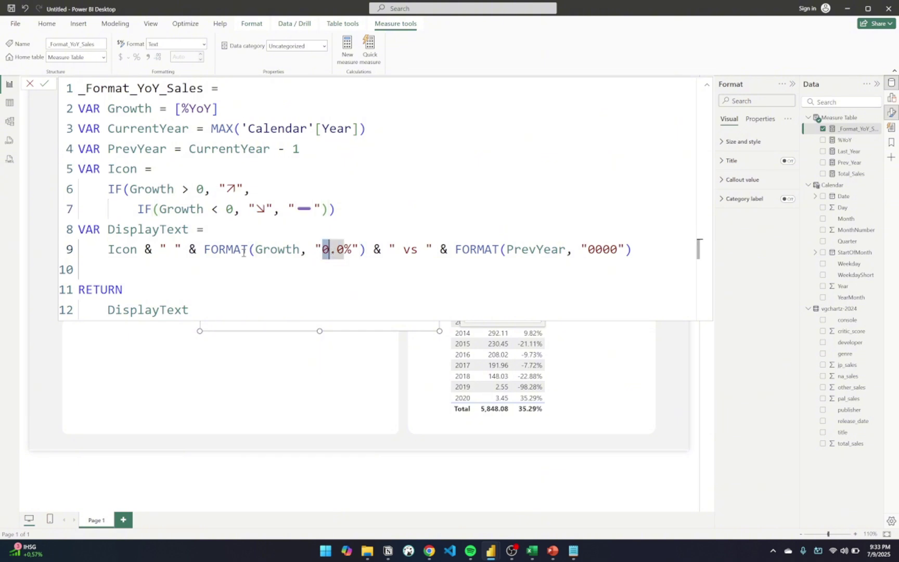
{"action": "left_click", "coordinate": [336, 249]}
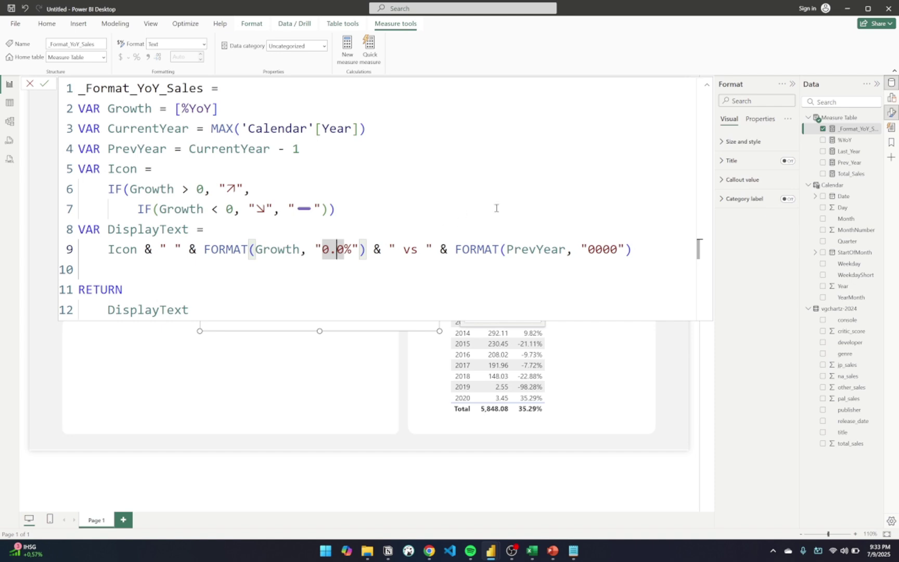
Step: Move the _Format_YoY_Sales card partly over the rounded white box in the orange panel and make it slightly wider and shorter
{"action": "left_click", "coordinate": [707, 85]}
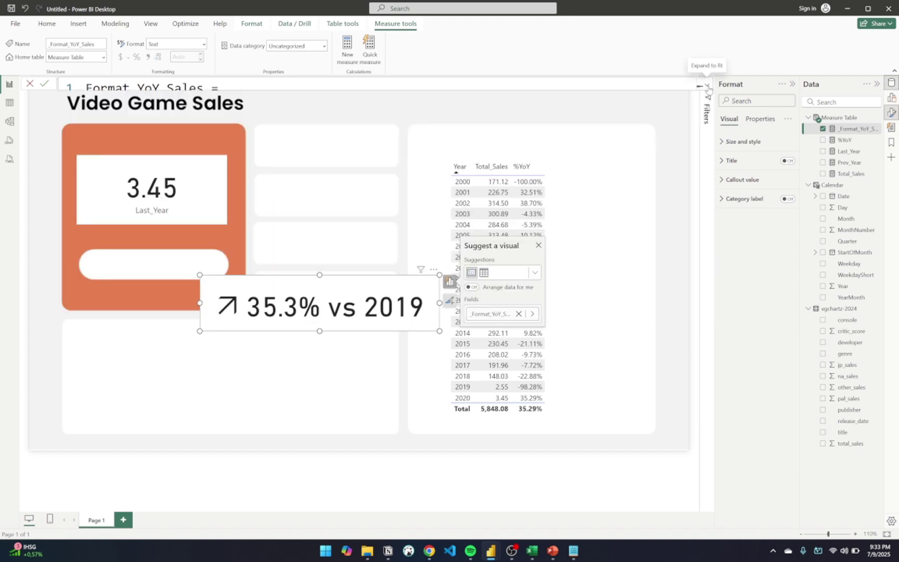
{"action": "left_click_drag", "start_coordinate": [336, 289], "coordinate": [269, 260]}
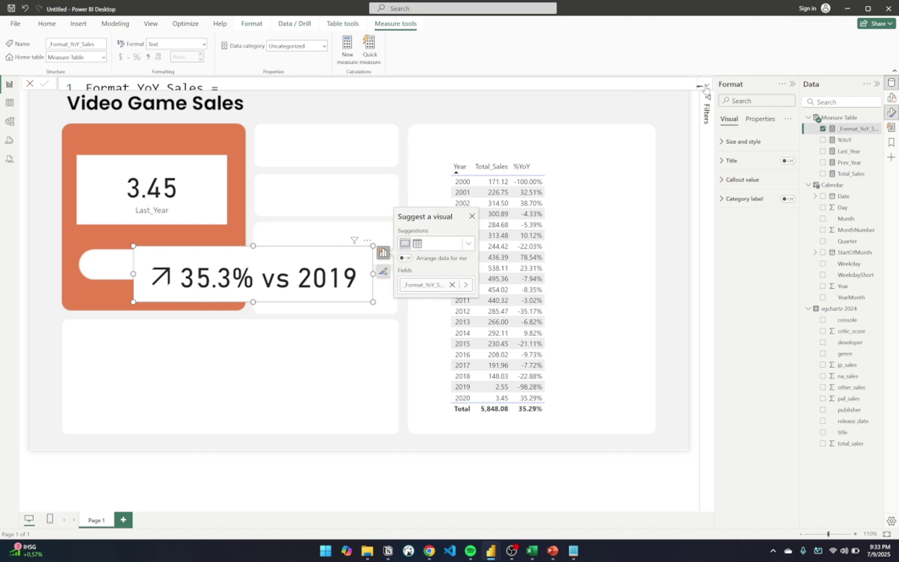
{"action": "left_click", "coordinate": [706, 86]}
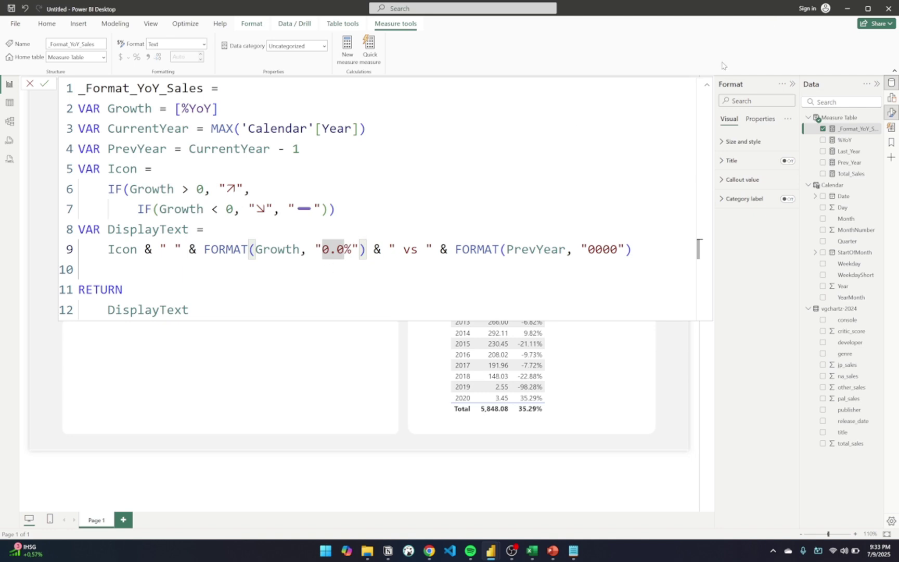
{"action": "left_click", "coordinate": [707, 86]}
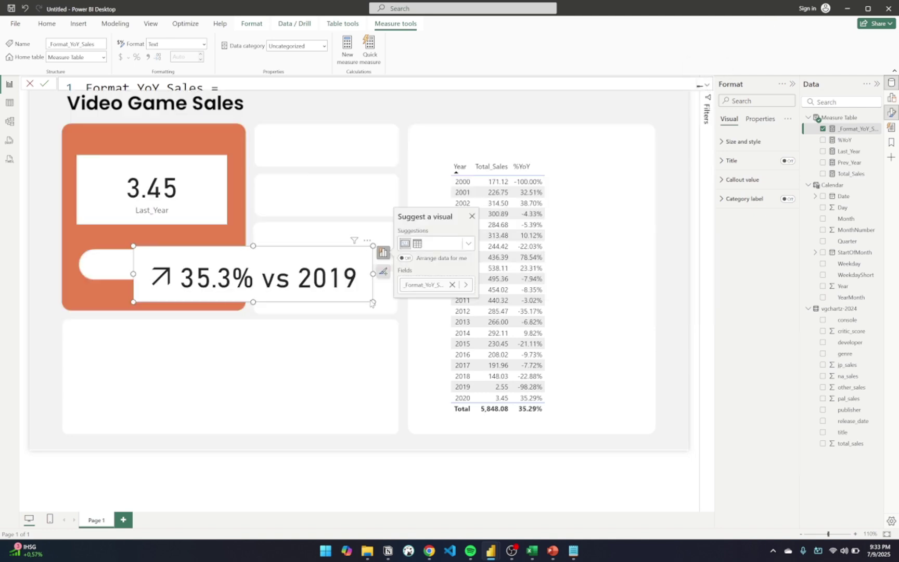
{"action": "left_click_drag", "start_coordinate": [372, 301], "coordinate": [390, 295]}
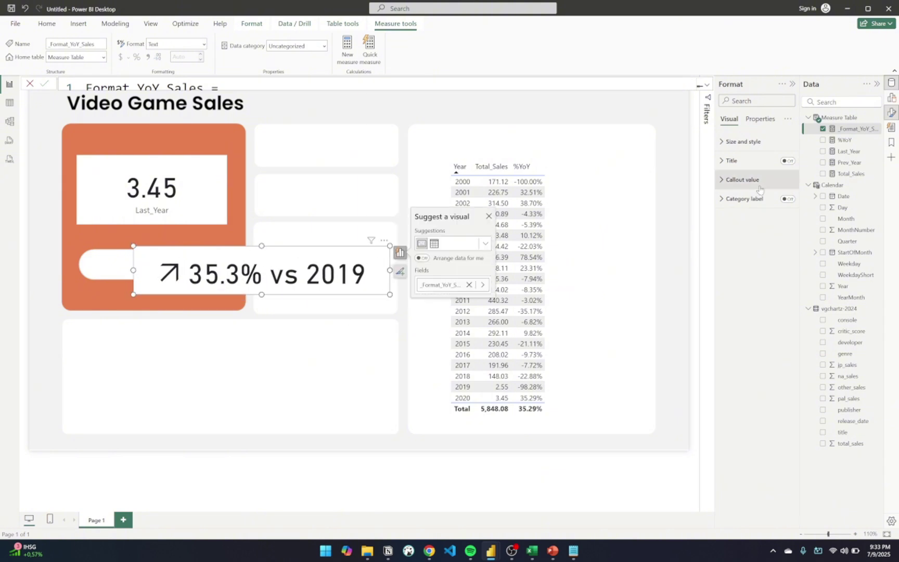
{"action": "left_click", "coordinate": [293, 366]}
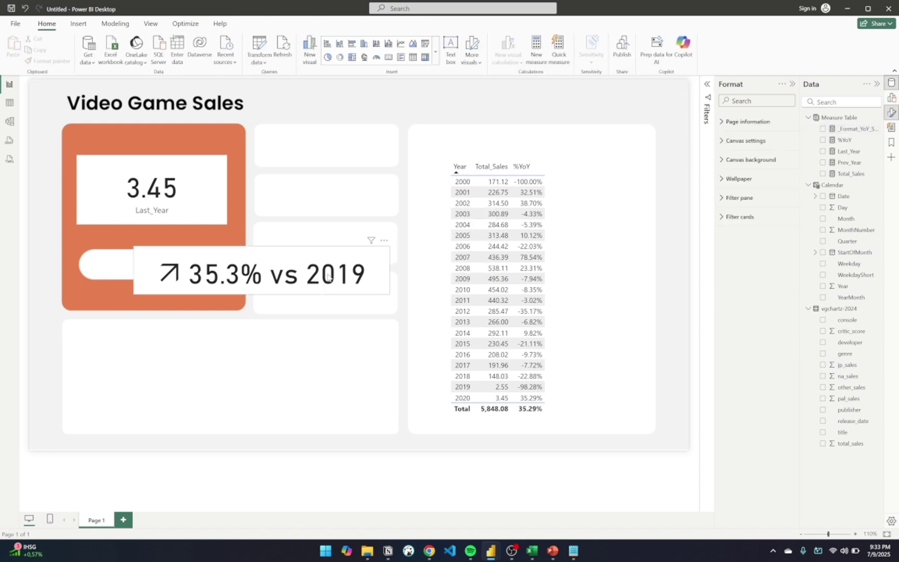
Step: Add rules-based conditional formatting to the card's callout color, based on %YoY, with red for values from Min to below 0
{"action": "left_click", "coordinate": [328, 279]}
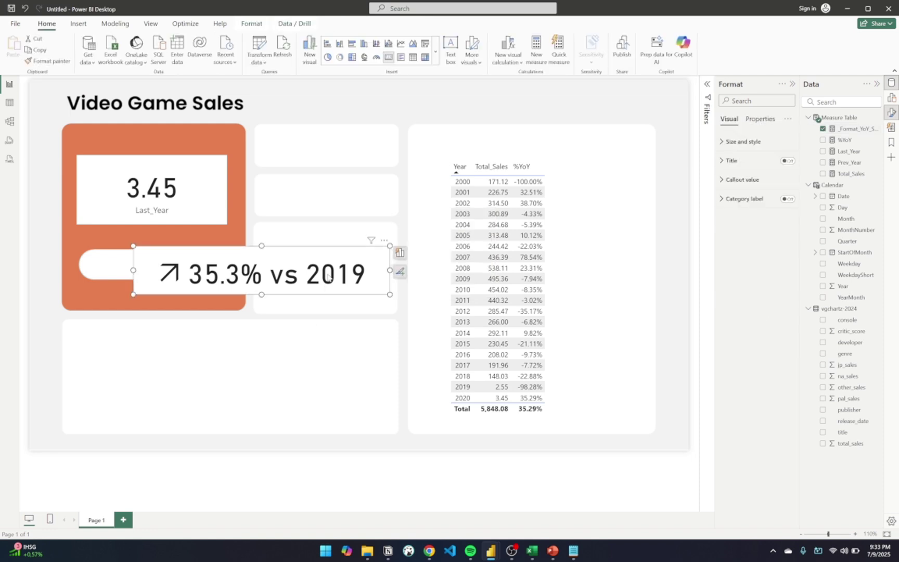
{"action": "left_click", "coordinate": [742, 180]}
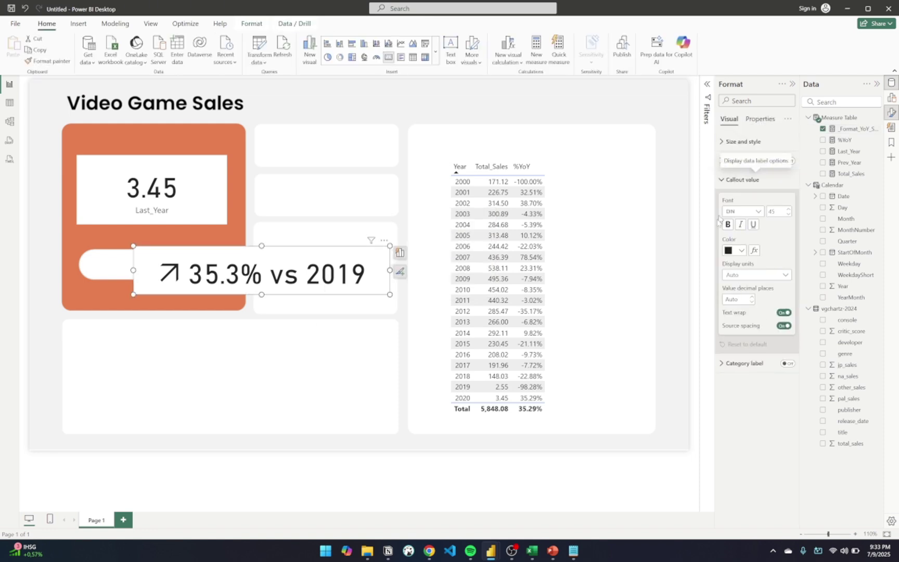
{"action": "left_click", "coordinate": [742, 252]}
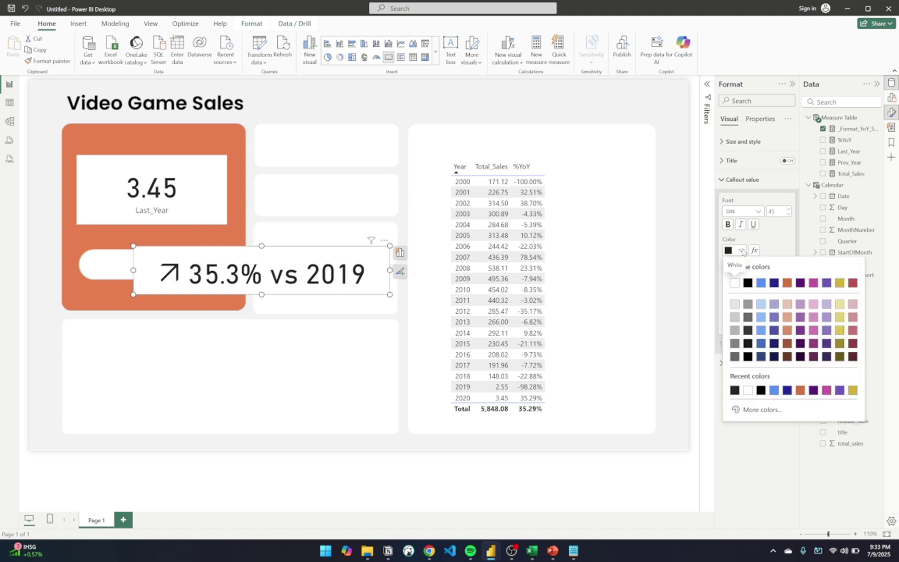
{"action": "left_click", "coordinate": [742, 251]}
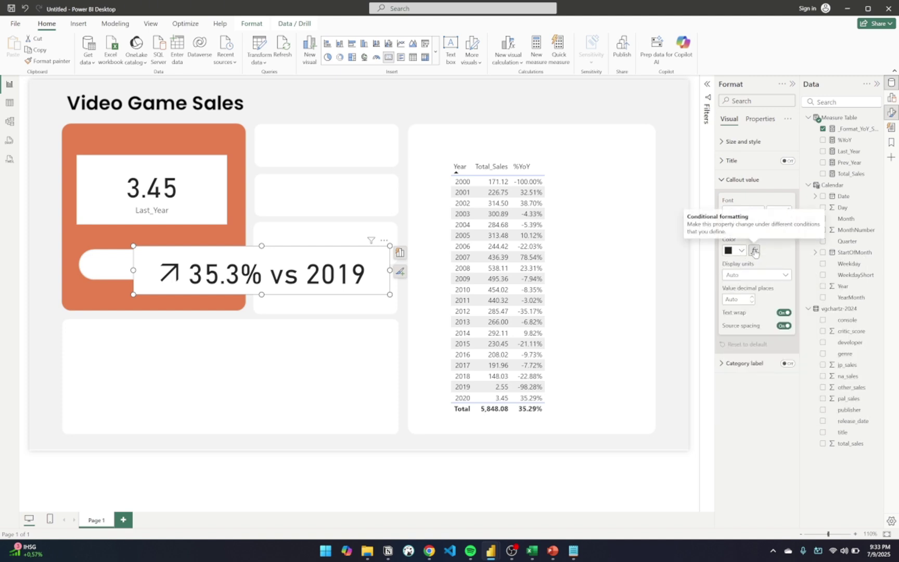
{"action": "left_click", "coordinate": [754, 251]}
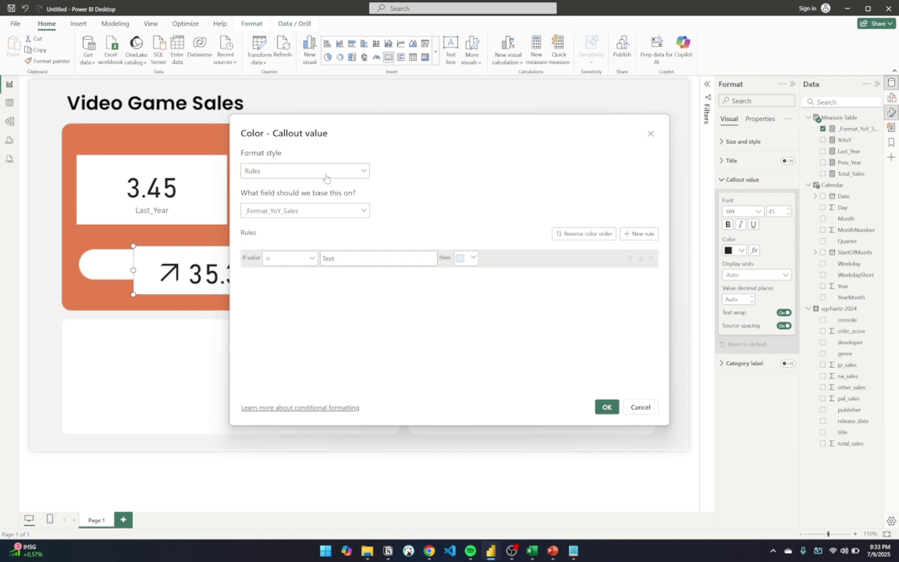
{"action": "left_click", "coordinate": [337, 209]}
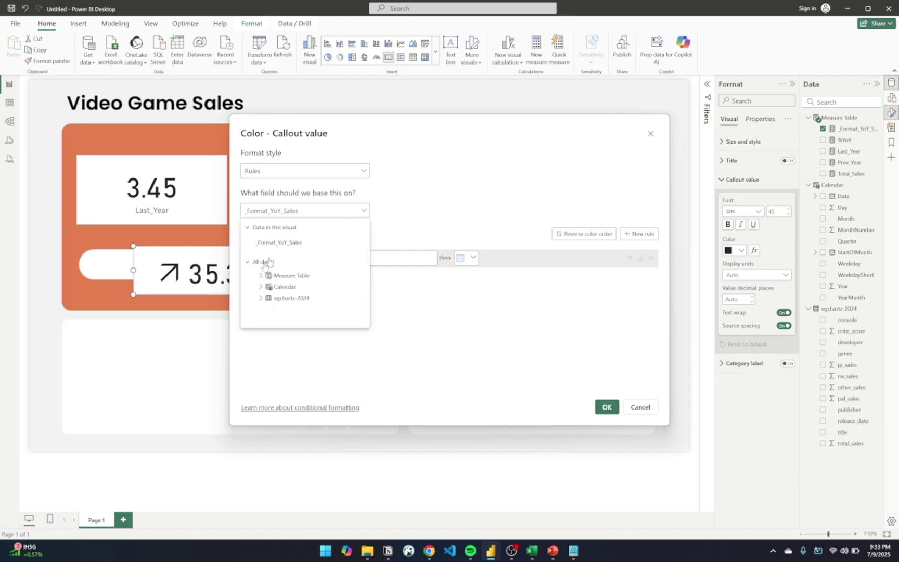
{"action": "left_click", "coordinate": [262, 275]}
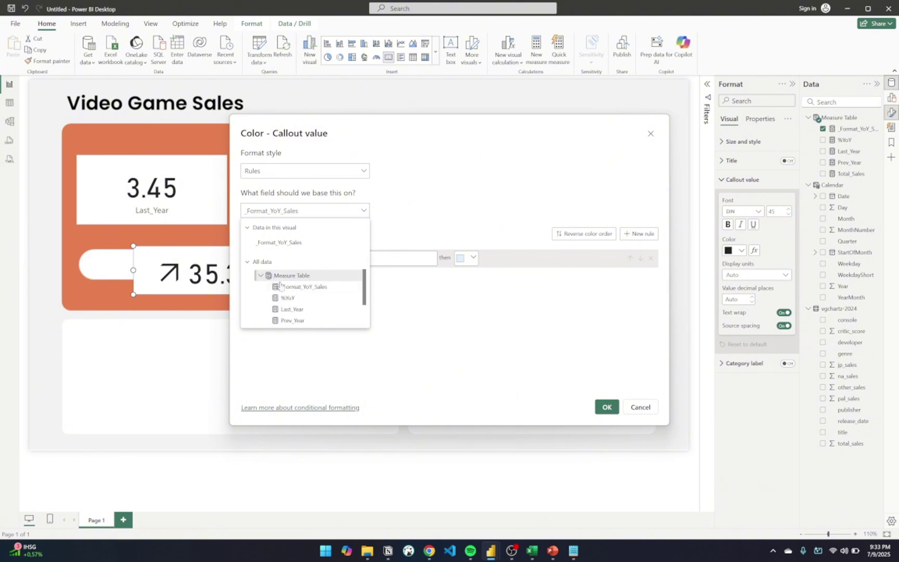
{"action": "left_click", "coordinate": [303, 298]}
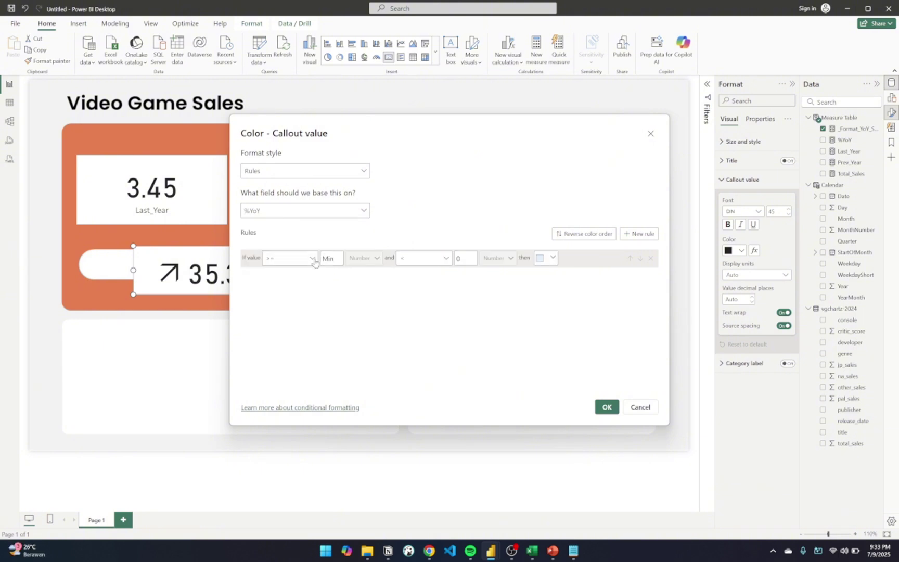
{"action": "left_click", "coordinate": [551, 259]}
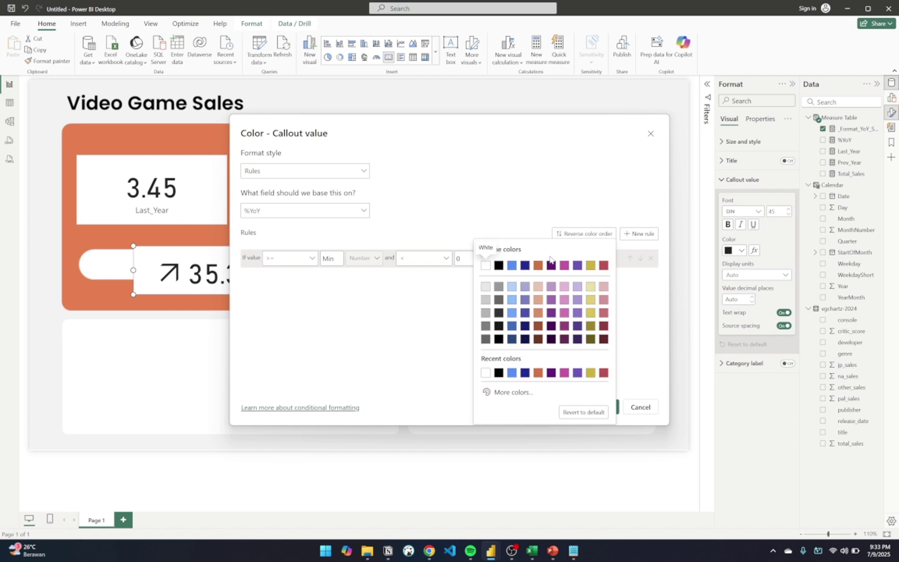
{"action": "left_click", "coordinate": [604, 373]}
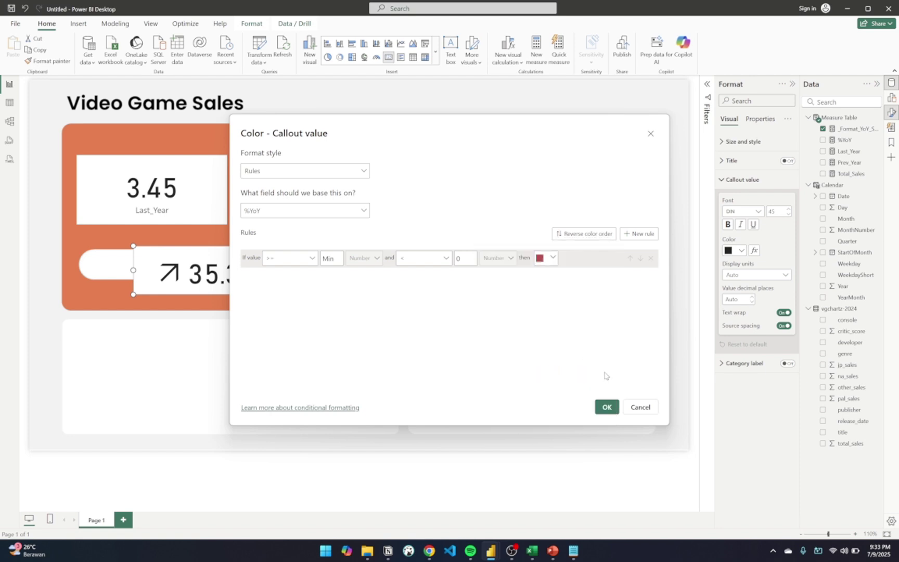
Step: Add a second callout color rule giving %YoY values from 0 to Max green, and apply the rules
{"action": "left_click", "coordinate": [638, 234]}
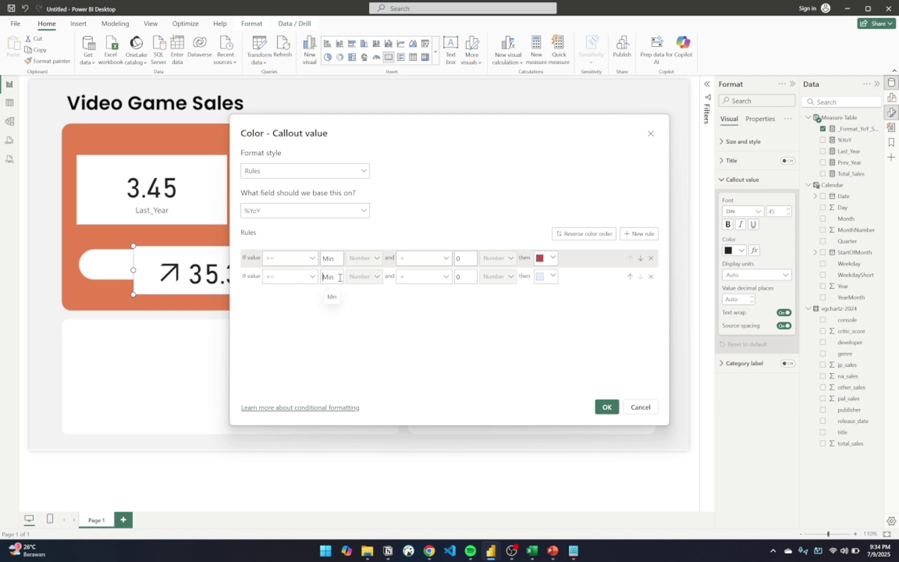
{"action": "left_click", "coordinate": [551, 279]}
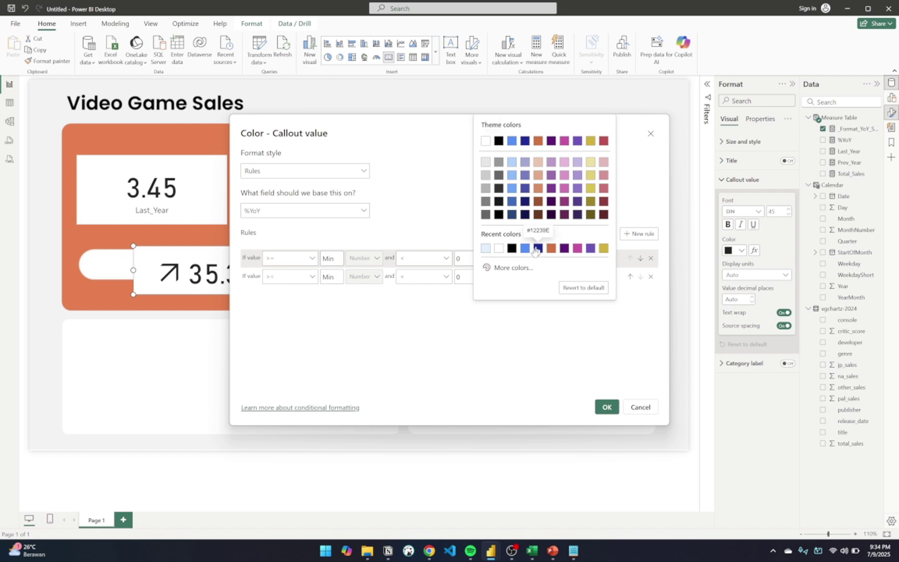
{"action": "left_click", "coordinate": [509, 268]}
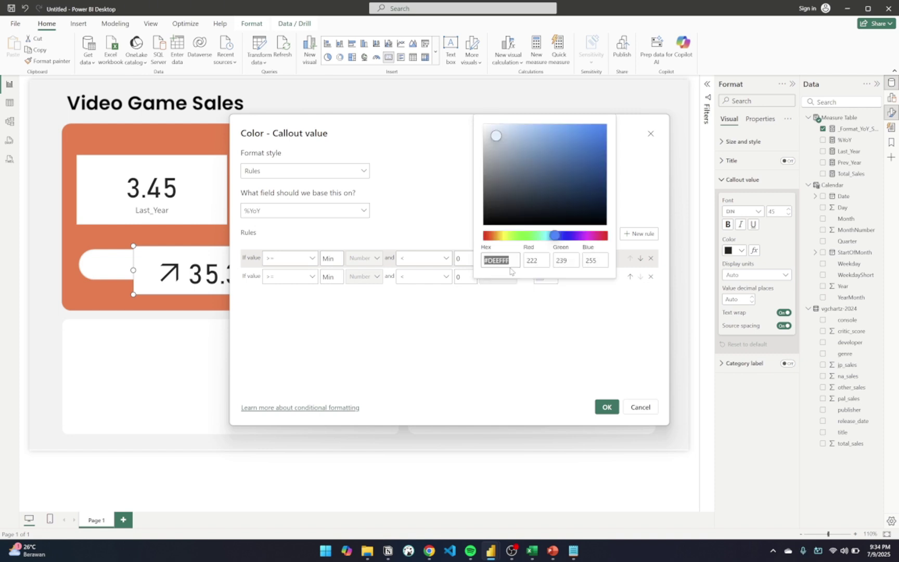
{"action": "left_click", "coordinate": [530, 237]}
{"action": "mouse_move", "coordinate": [591, 141]}
{"action": "left_mouse_down"}
{"action": "mouse_move", "coordinate": [601, 140]}
{"action": "mouse_move", "coordinate": [603, 150]}
{"action": "left_mouse_up"}
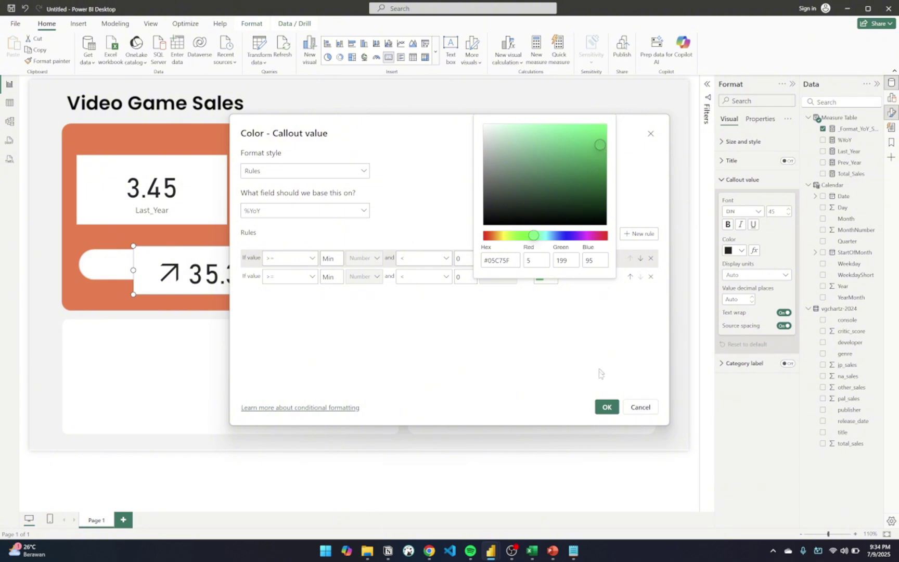
{"action": "left_click", "coordinate": [403, 282]}
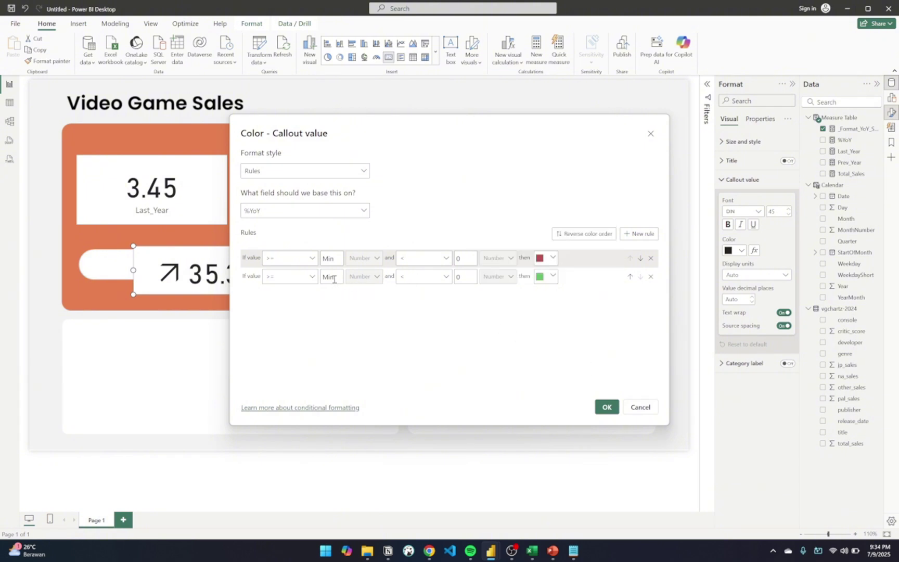
{"action": "type", "text": "0"}
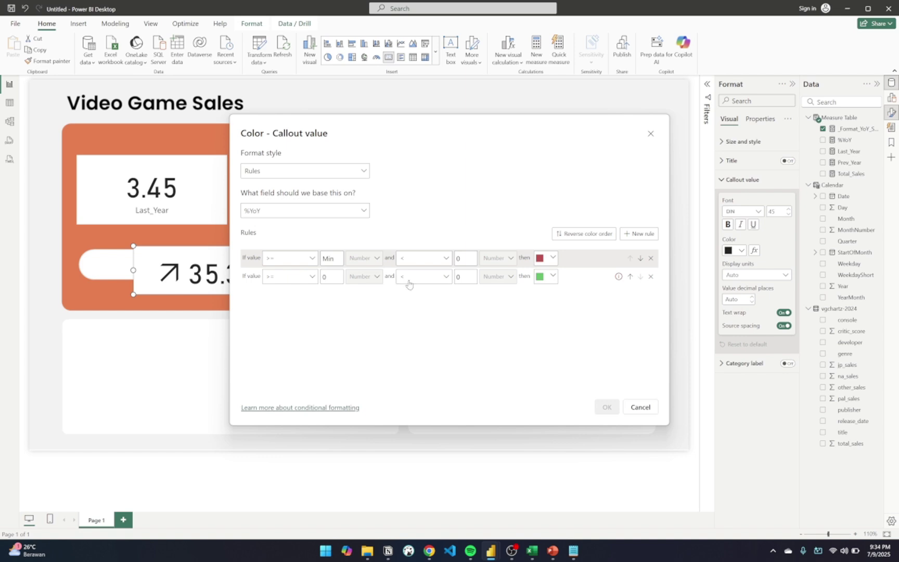
{"action": "left_click", "coordinate": [466, 276]}
{"action": "key", "text": "BackSpace"}
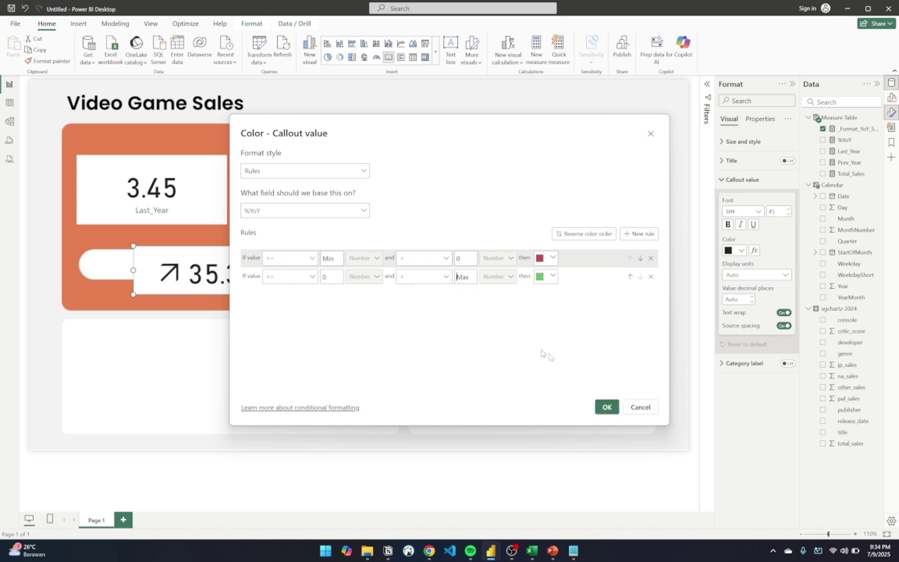
{"action": "left_click", "coordinate": [607, 407]}
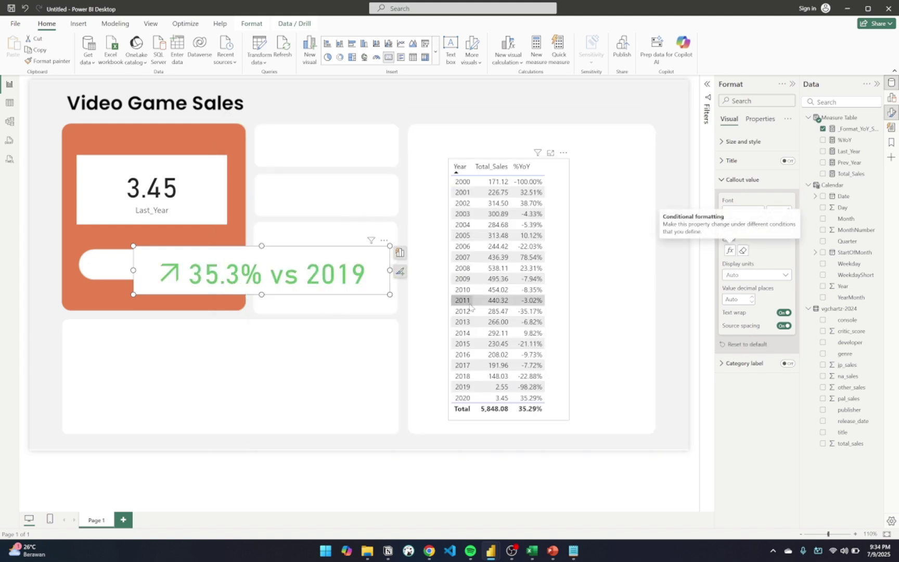
Step: Check the card's conditional color by filtering the page to the 2019 table row, and clear that selection
{"action": "left_click", "coordinate": [505, 388]}
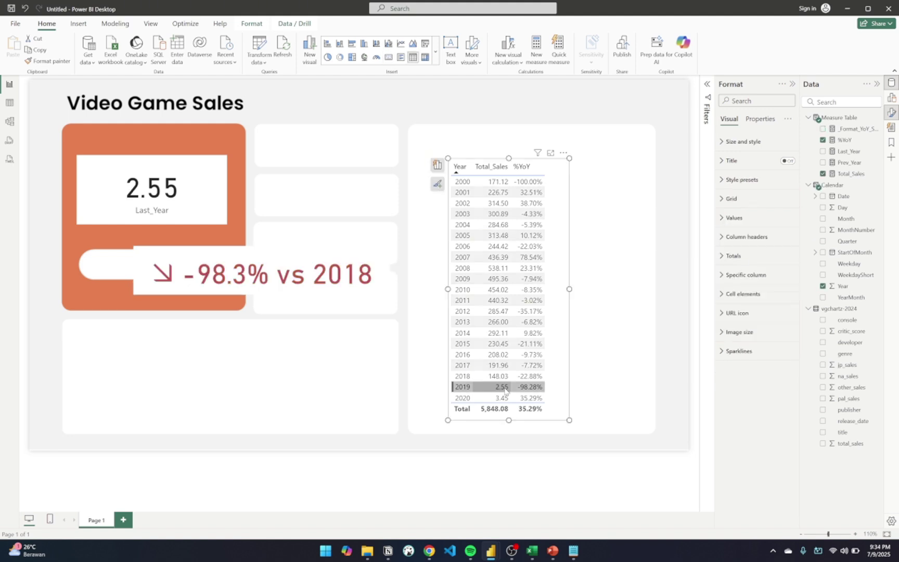
{"action": "left_click", "coordinate": [373, 293]}
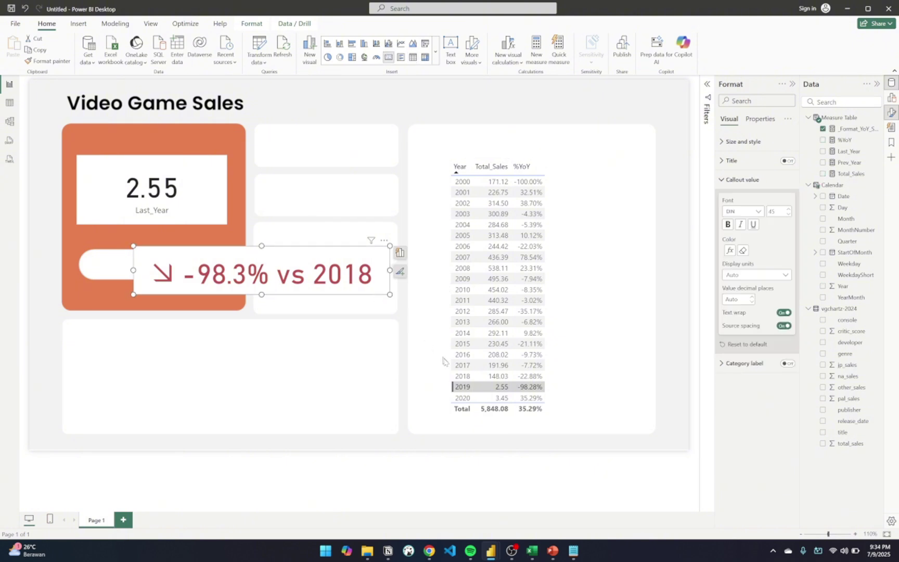
{"action": "left_click", "coordinate": [491, 391]}
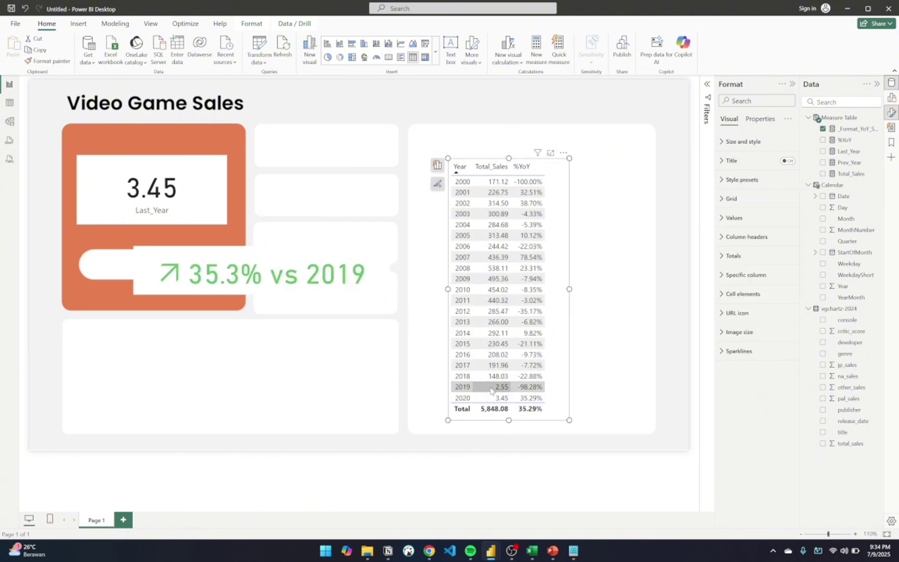
Step: Shrink the _Format_YoY_Sales card and move it onto the rounded white box in the orange panel
{"action": "left_click", "coordinate": [370, 286]}
{"action": "left_click_drag", "start_coordinate": [390, 295], "coordinate": [312, 276]}
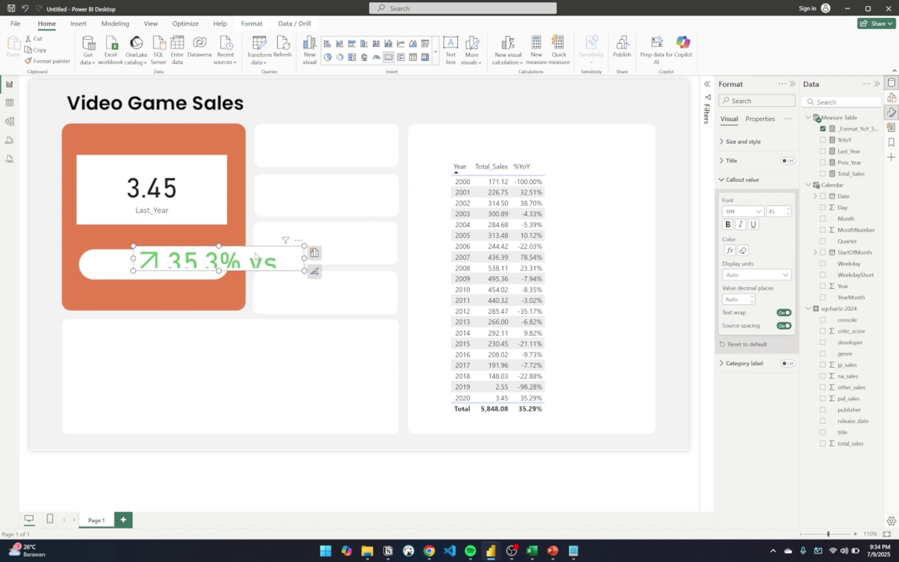
{"action": "left_click_drag", "start_coordinate": [253, 252], "coordinate": [213, 260]}
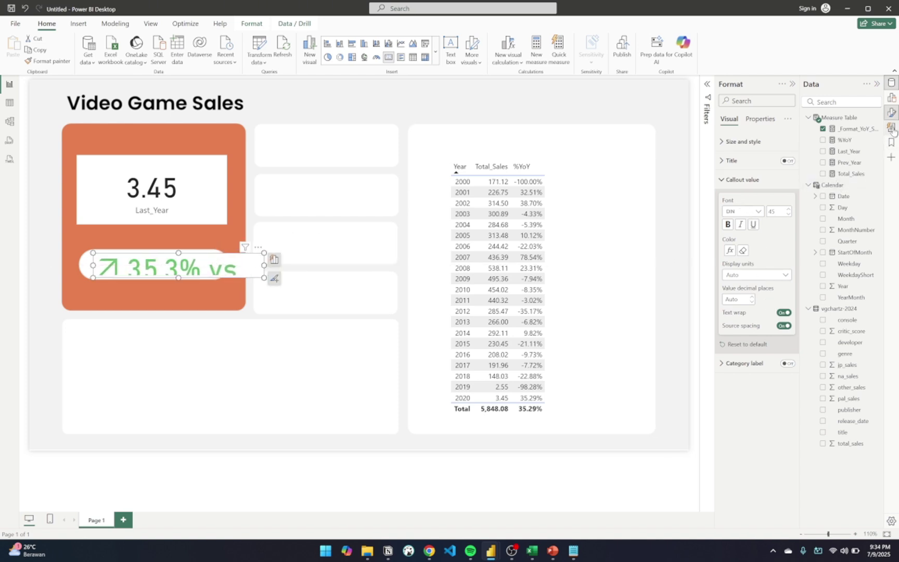
Step: Enlarge the _Format_YoY_Sales card in height and width so its full text fits
{"action": "left_click", "coordinate": [891, 98]}
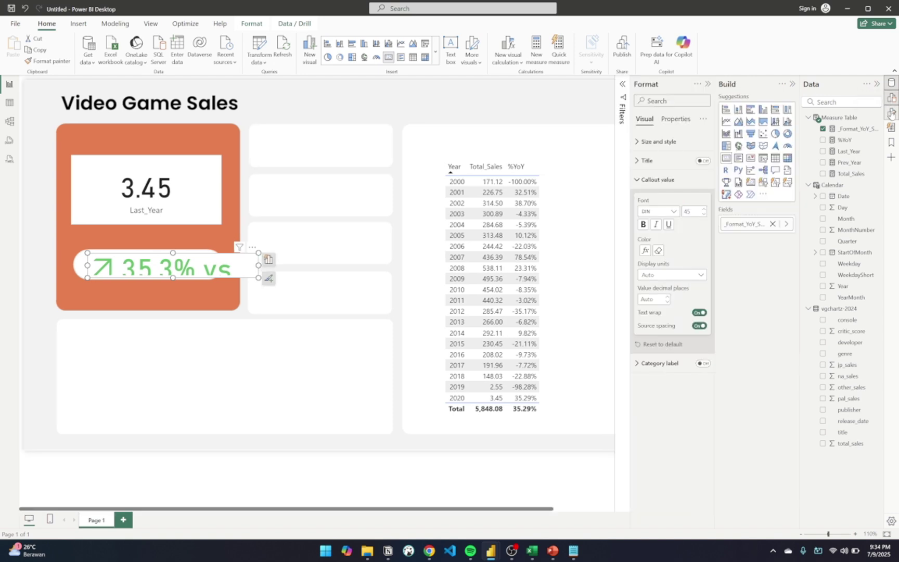
{"action": "left_click", "coordinate": [891, 113]}
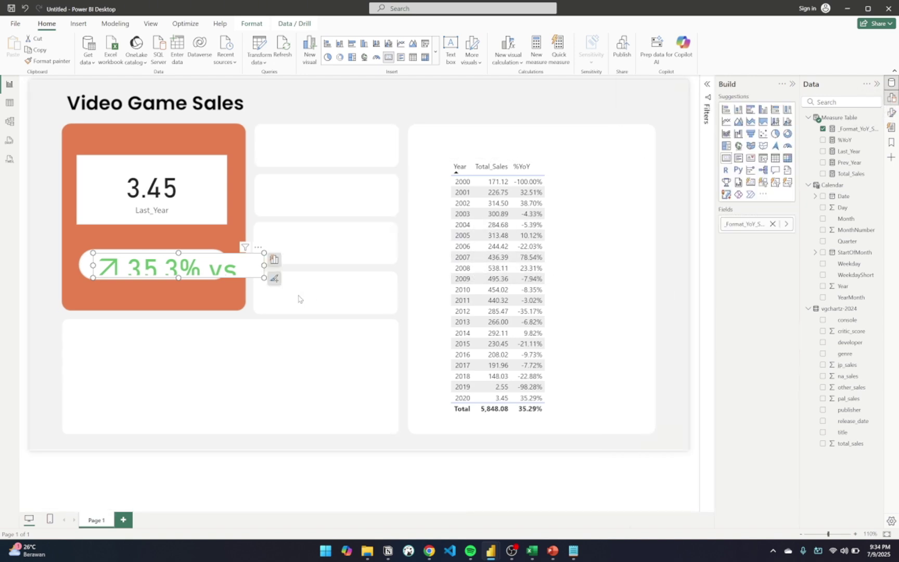
{"action": "left_click_drag", "start_coordinate": [178, 278], "coordinate": [178, 323]}
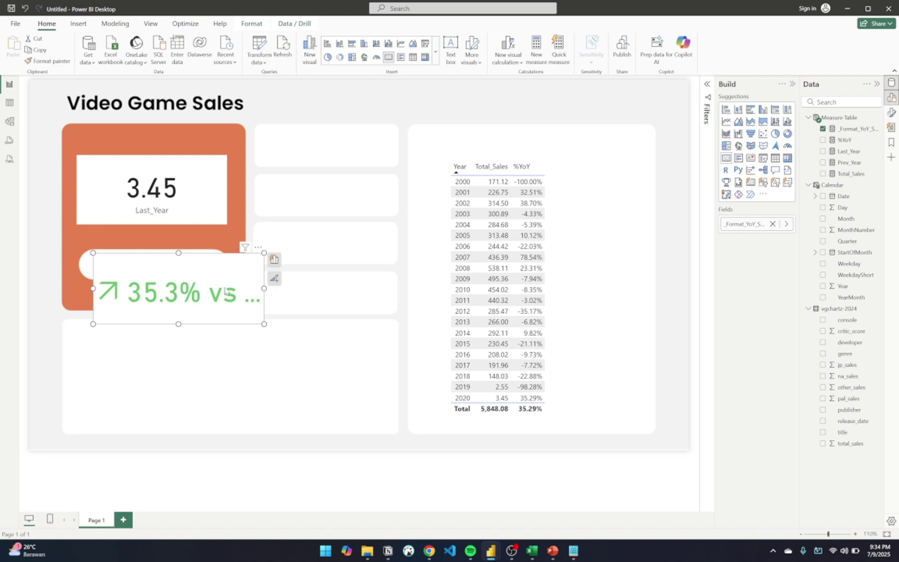
{"action": "left_click_drag", "start_coordinate": [264, 288], "coordinate": [356, 289]}
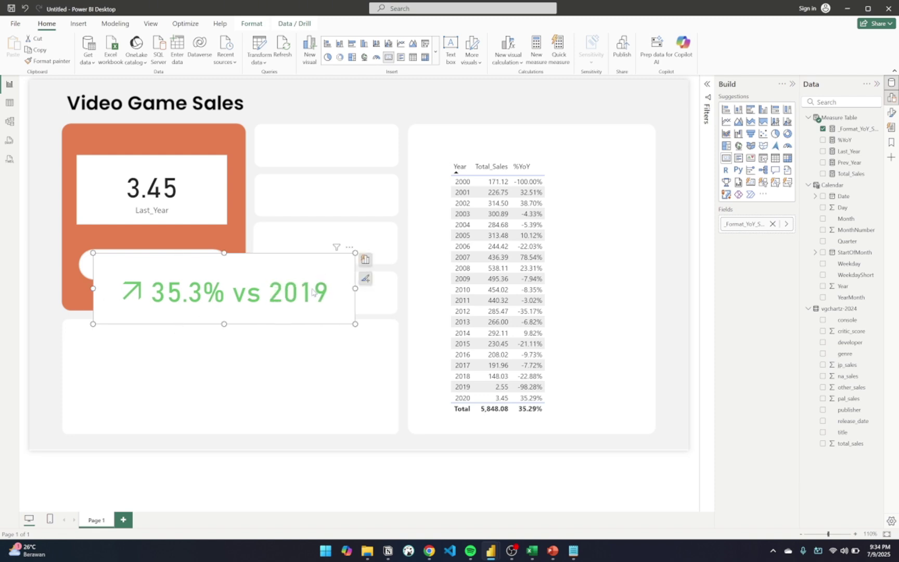
Step: Set the callout value font size of the _Format_YoY_Sales card to 20
{"action": "left_click", "coordinate": [319, 352]}
{"action": "left_click", "coordinate": [310, 286]}
{"action": "left_click", "coordinate": [892, 112]}
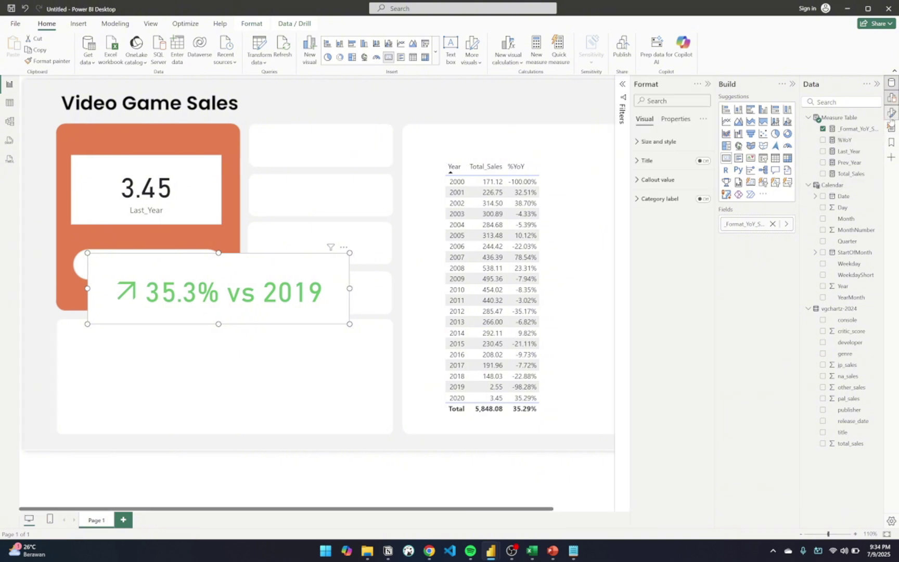
{"action": "left_click", "coordinate": [662, 182]}
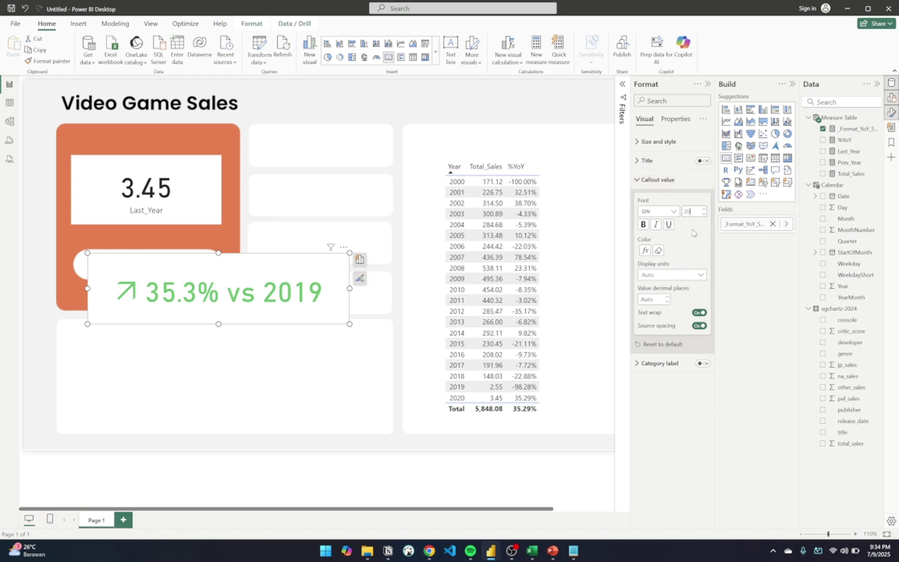
{"action": "key", "text": "Return"}
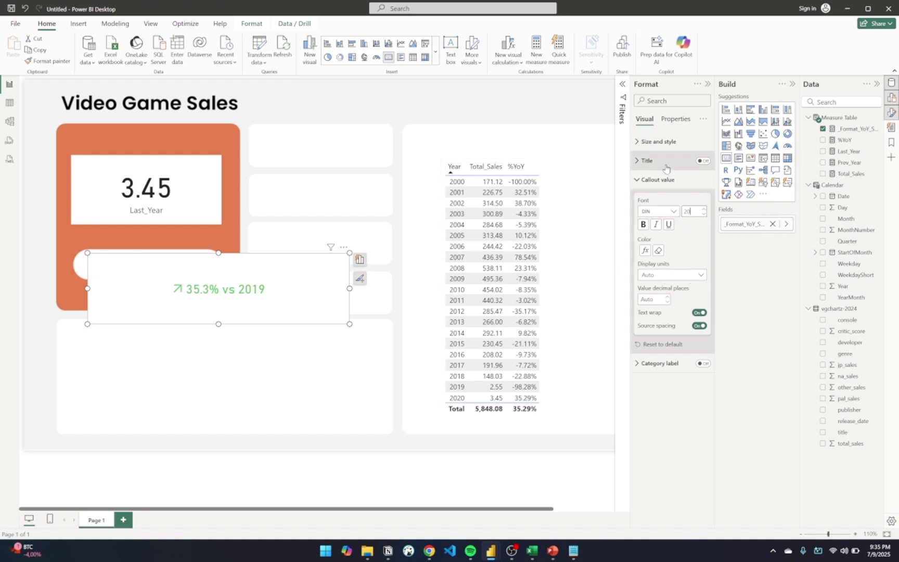
Step: Turn off the _Format_YoY_Sales card's background and move the card over the rounded white box in the orange panel
{"action": "left_click", "coordinate": [699, 320]}
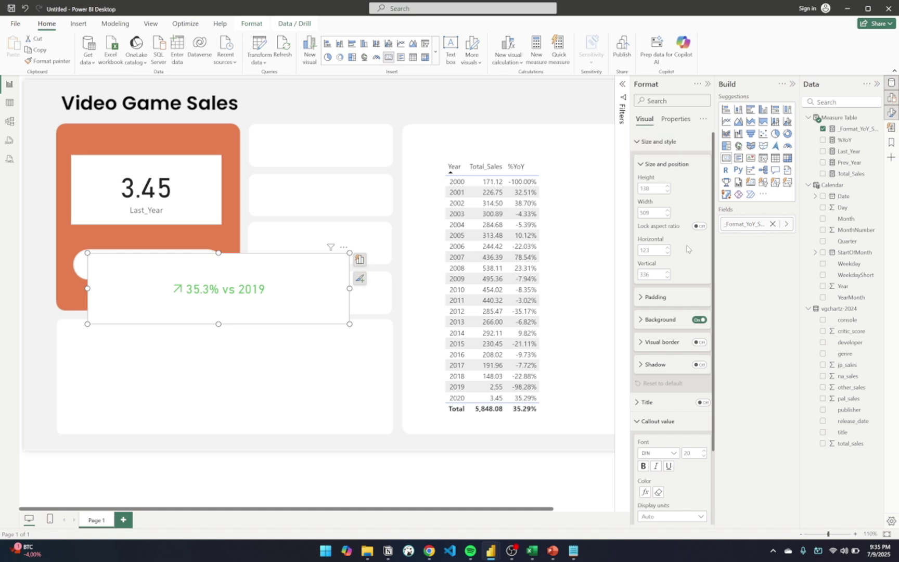
{"action": "left_click", "coordinate": [700, 320]}
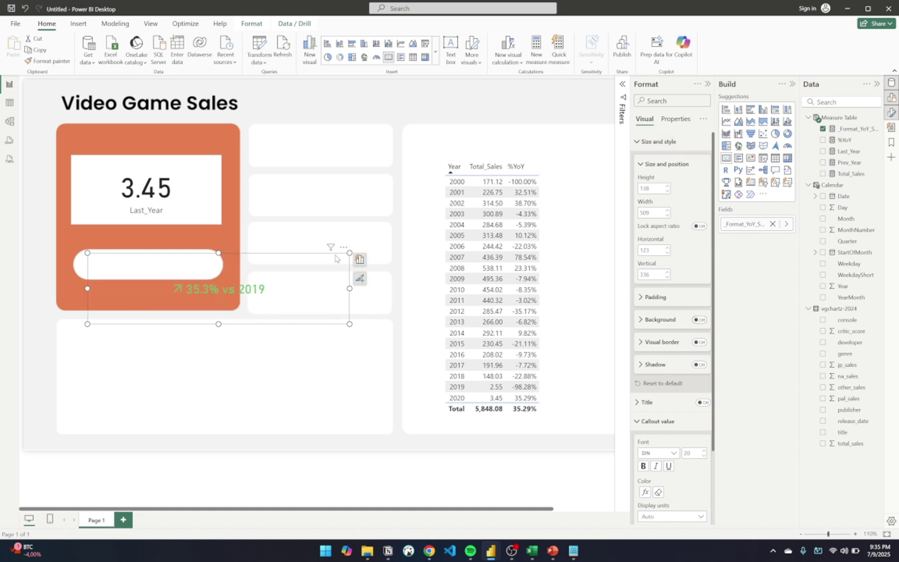
{"action": "left_click_drag", "start_coordinate": [294, 289], "coordinate": [215, 268]}
Step: Change the _Format_YoY_Sales callout font to Segoe UI Semibold and shrink the card to fit inside the rounded white box
{"action": "scroll", "coordinate": [669, 305], "scroll_direction": "down", "scroll_amount": 3}
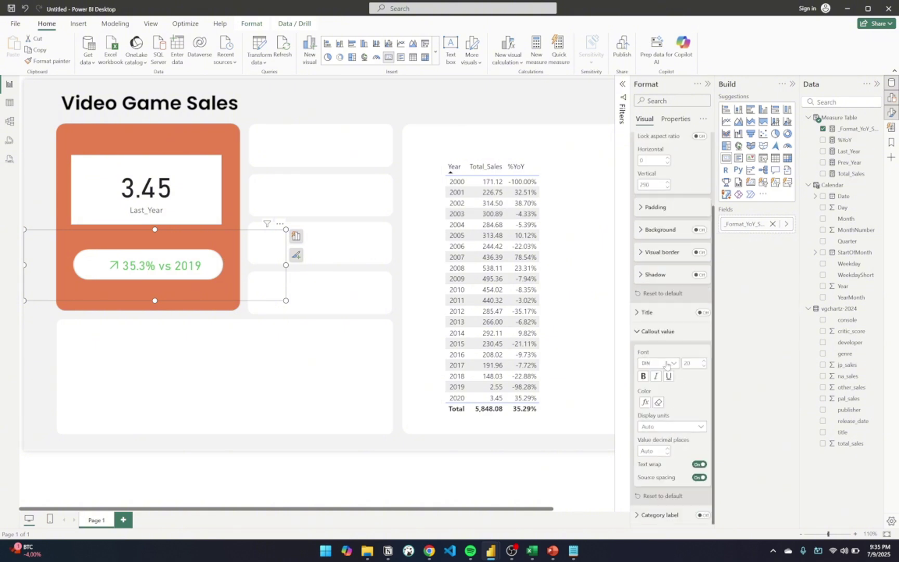
{"action": "left_click", "coordinate": [670, 365]}
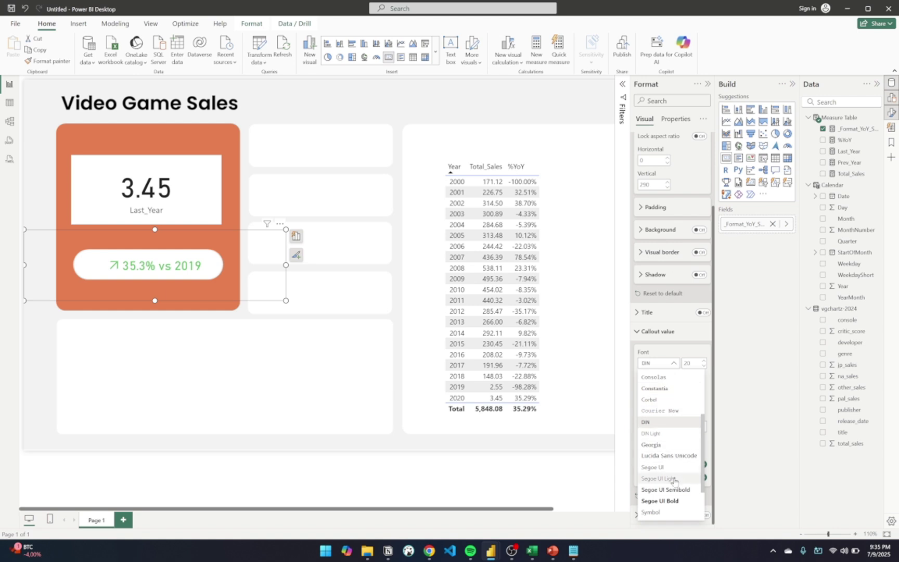
{"action": "scroll", "coordinate": [677, 489], "scroll_direction": "down", "scroll_amount": 2}
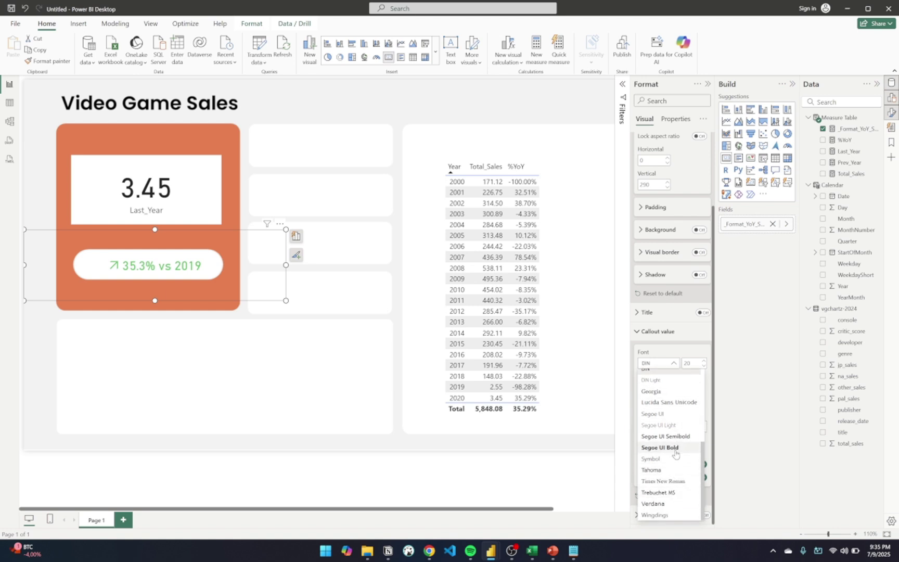
{"action": "left_click", "coordinate": [676, 449]}
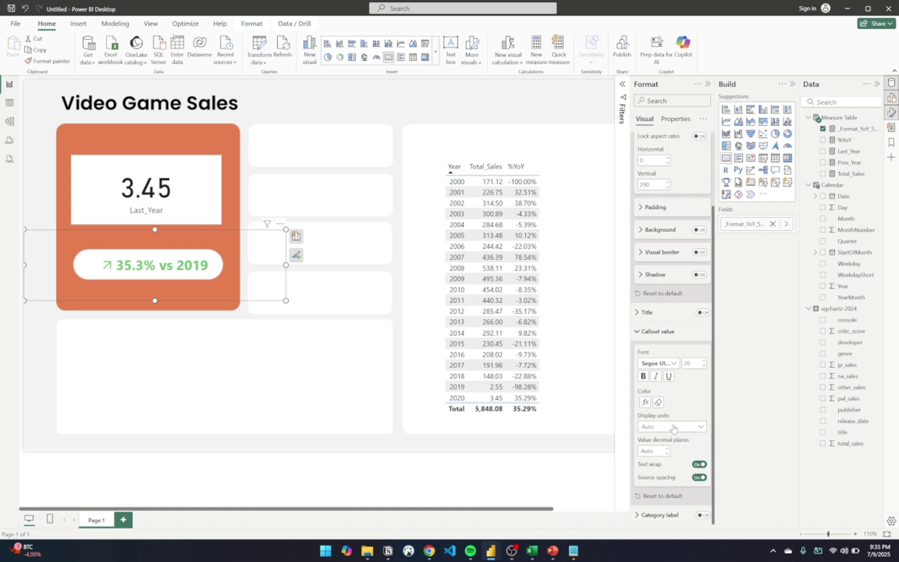
{"action": "left_click", "coordinate": [675, 363]}
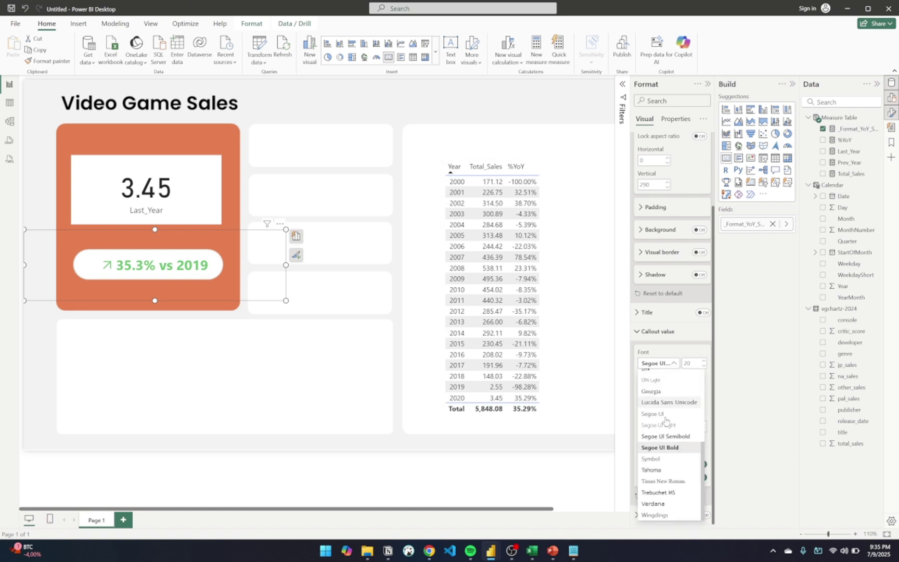
{"action": "left_click", "coordinate": [677, 438]}
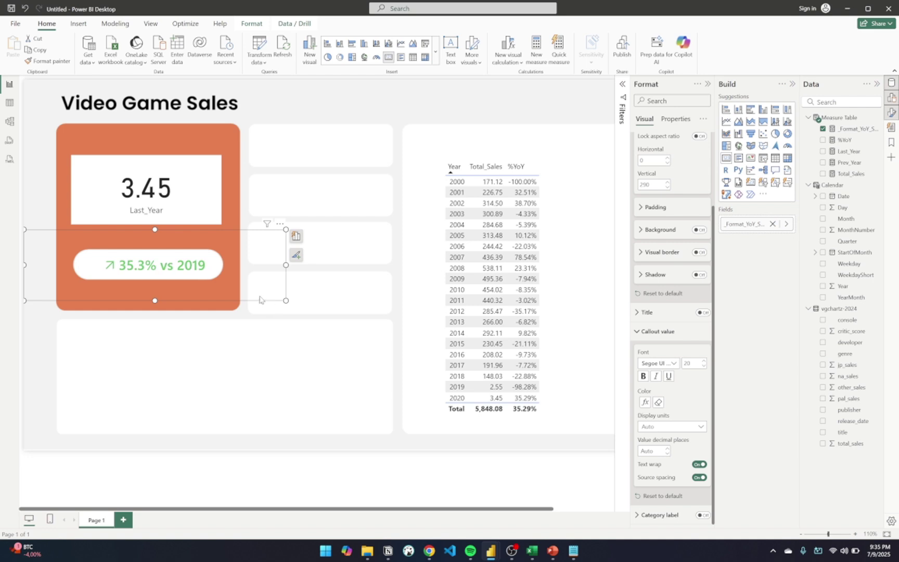
{"action": "left_click_drag", "start_coordinate": [286, 301], "coordinate": [203, 267]}
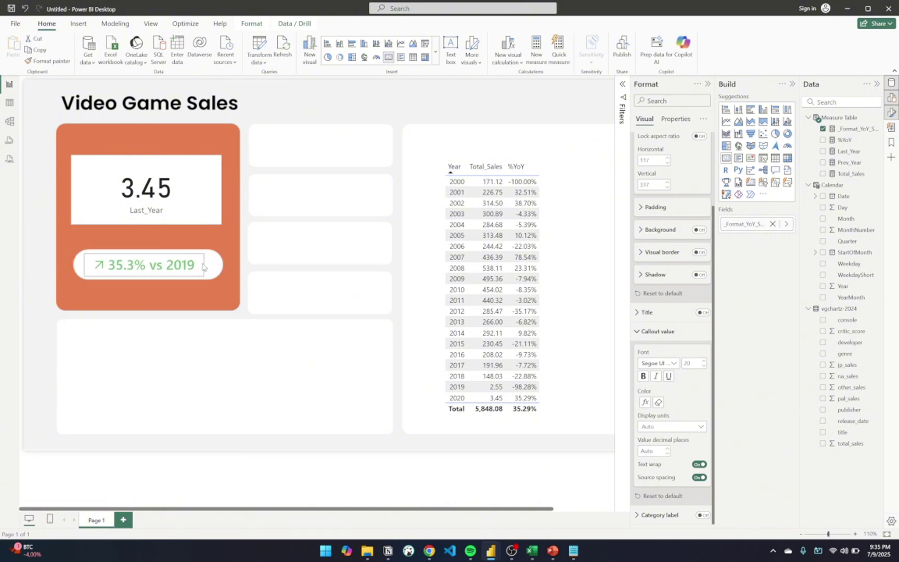
{"action": "left_click", "coordinate": [204, 301]}
Step: Change the callout value font of the Last_Year card to Segoe UI Bold
{"action": "left_click", "coordinate": [197, 213]}
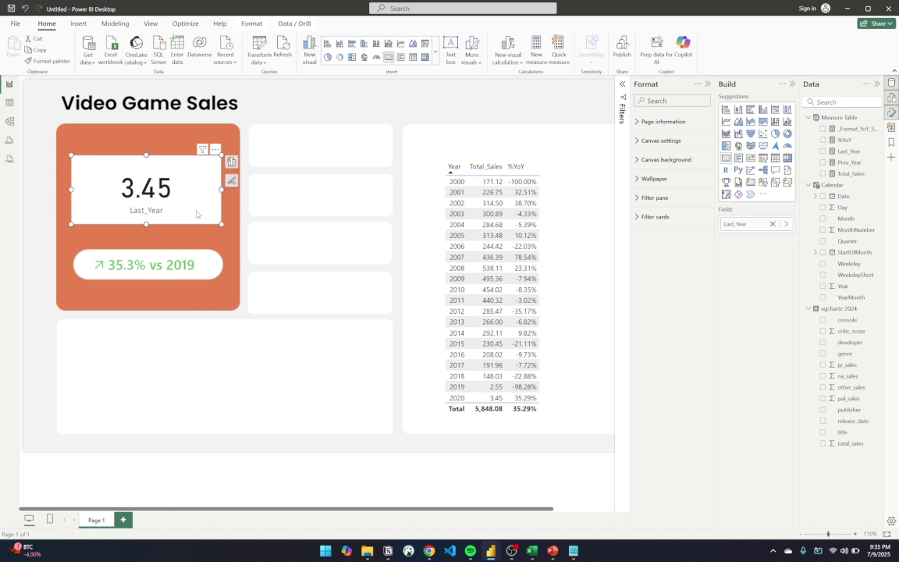
{"action": "scroll", "coordinate": [679, 356], "scroll_direction": "down", "scroll_amount": 2}
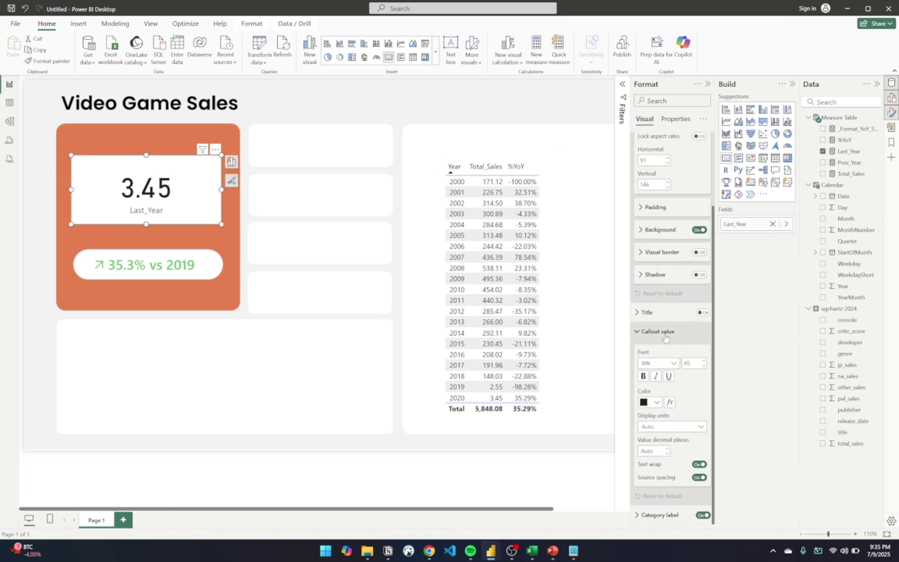
{"action": "left_click", "coordinate": [673, 363]}
{"action": "scroll", "coordinate": [676, 411], "scroll_direction": "down", "scroll_amount": 5}
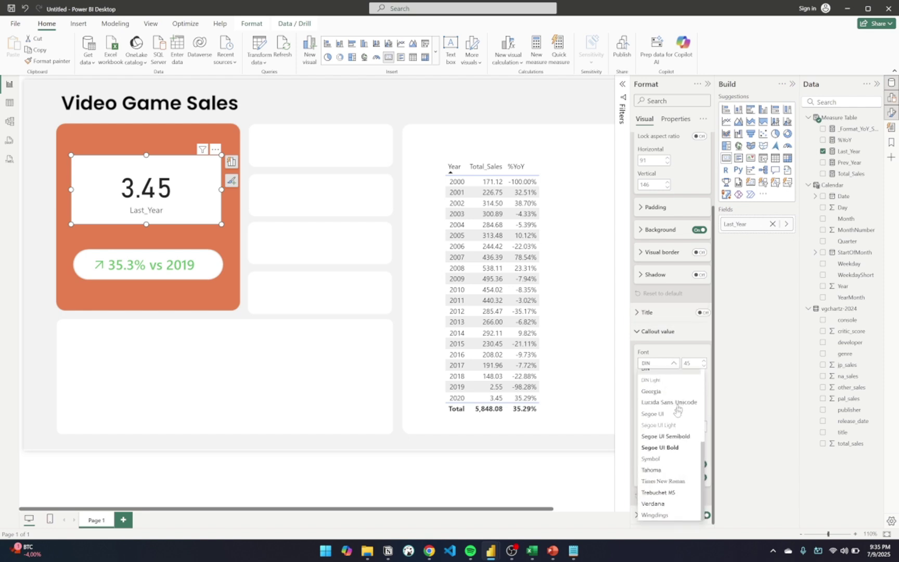
{"action": "left_click", "coordinate": [670, 447]}
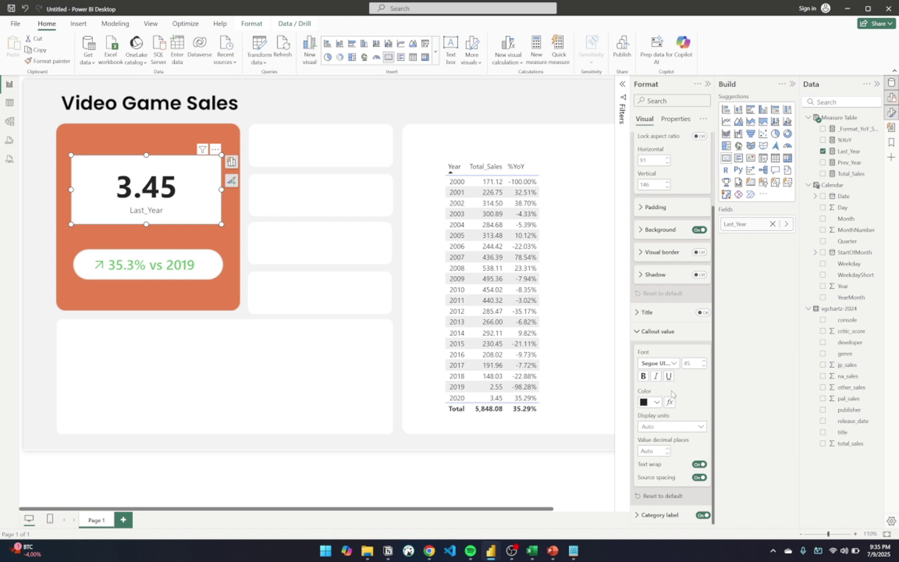
Step: Turn off the Last_Year card's background and set its callout value color to white
{"action": "scroll", "coordinate": [677, 398], "scroll_direction": "up", "scroll_amount": 3}
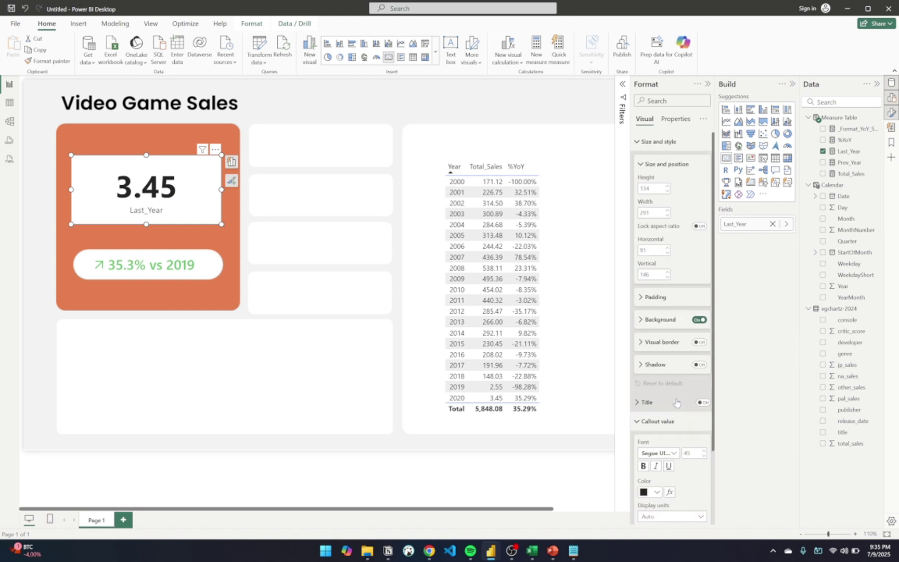
{"action": "left_click", "coordinate": [690, 323]}
{"action": "left_click", "coordinate": [699, 319]}
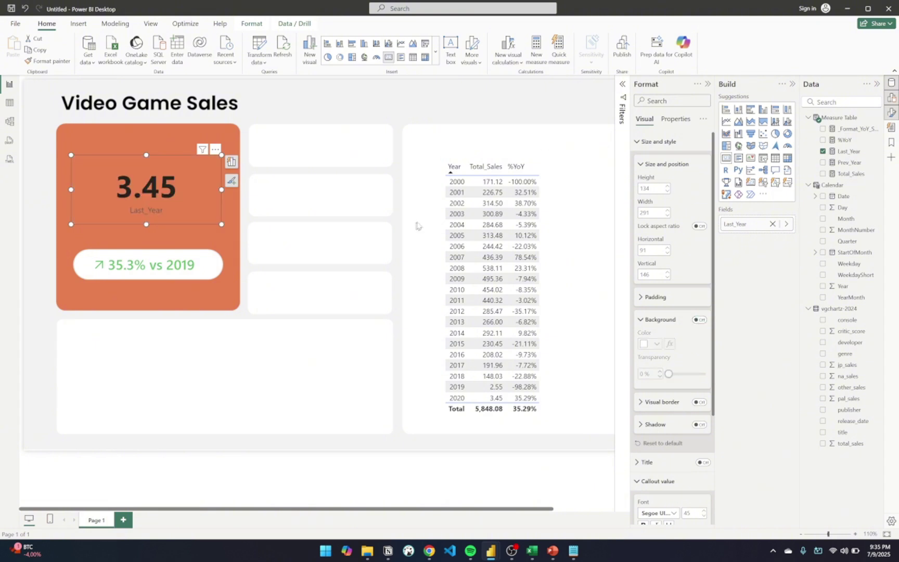
{"action": "scroll", "coordinate": [659, 344], "scroll_direction": "down", "scroll_amount": 5}
{"action": "left_click", "coordinate": [657, 402]}
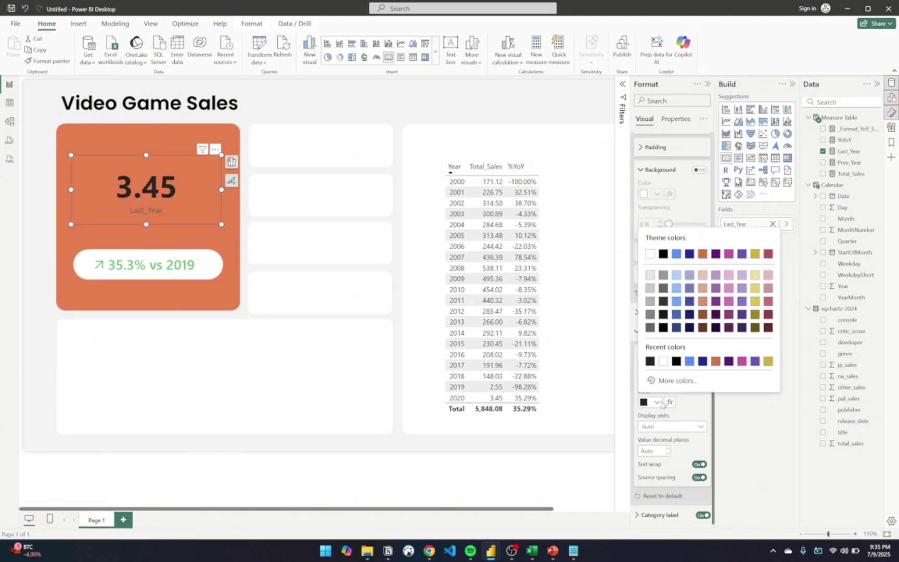
{"action": "left_click", "coordinate": [663, 361]}
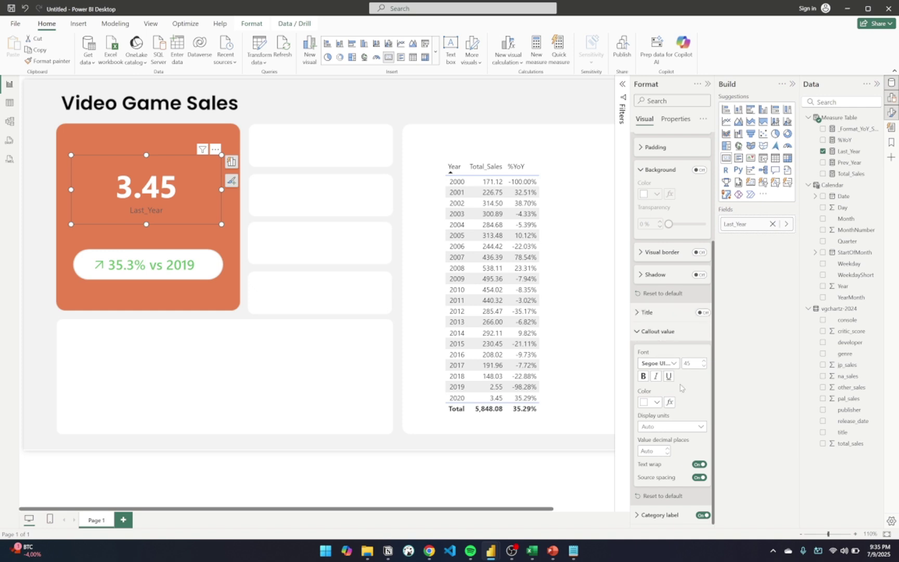
Step: Turn on the Last_Year card's title, set its text to LAST YEAR SALES, and center it horizontally
{"action": "scroll", "coordinate": [680, 387], "scroll_direction": "up", "scroll_amount": 5}
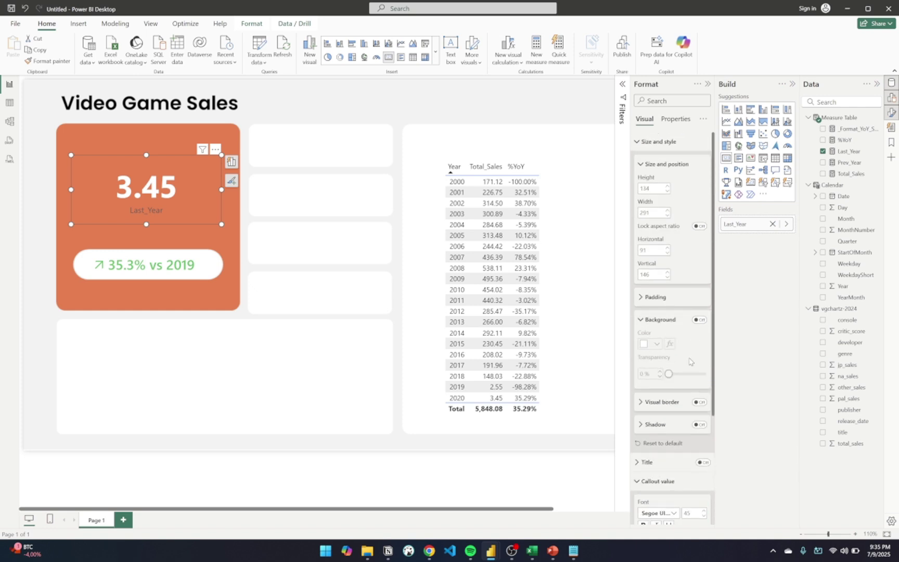
{"action": "scroll", "coordinate": [689, 365], "scroll_direction": "down", "scroll_amount": 3}
{"action": "left_click", "coordinate": [702, 379]}
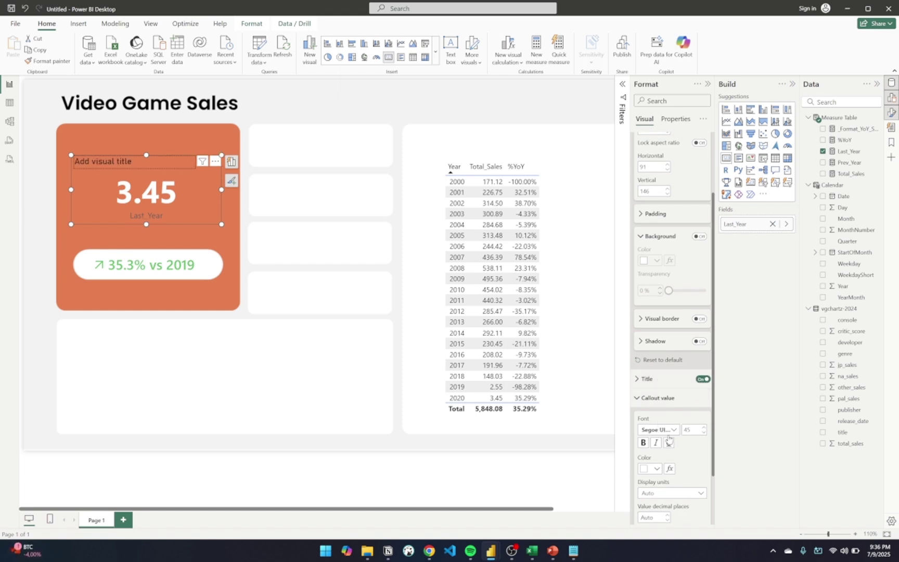
{"action": "scroll", "coordinate": [669, 440], "scroll_direction": "down", "scroll_amount": 2}
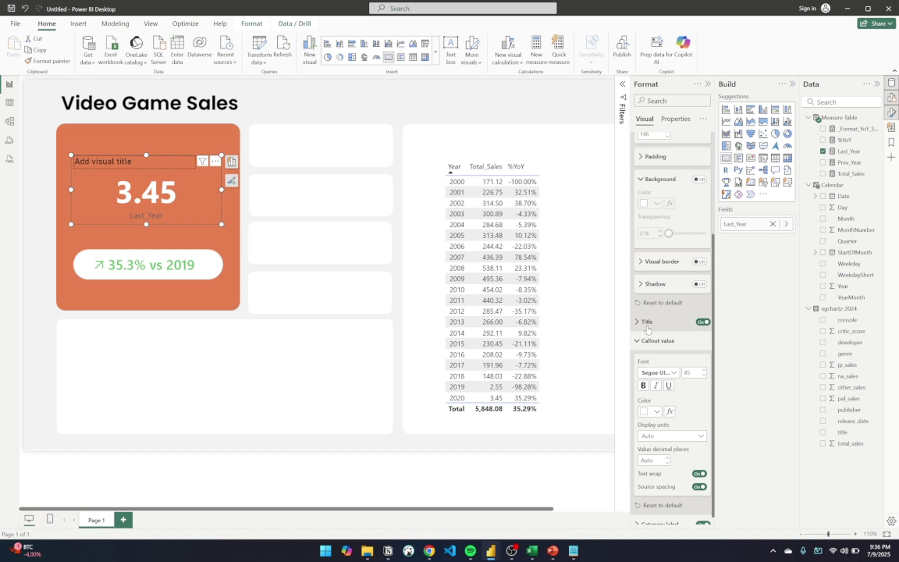
{"action": "left_click", "coordinate": [648, 323]}
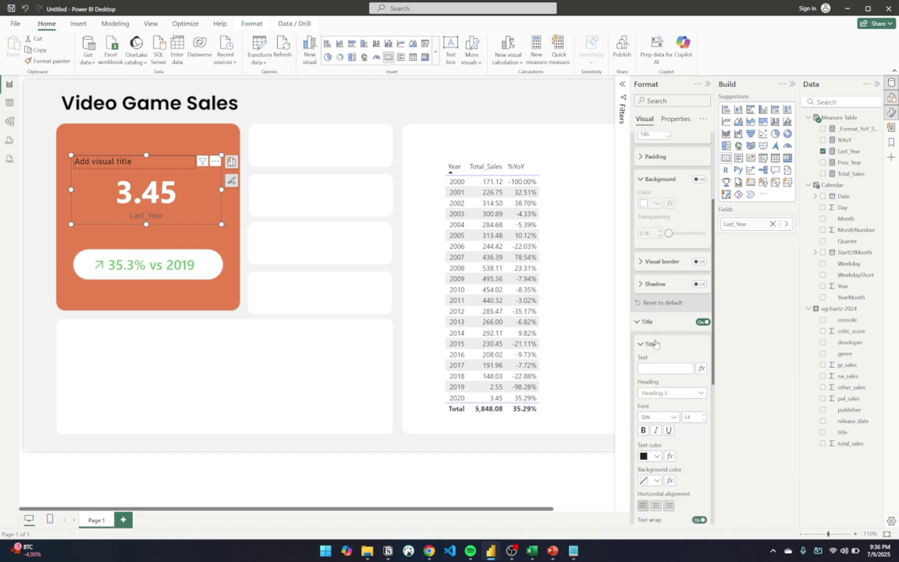
{"action": "left_click", "coordinate": [658, 368]}
{"action": "type", "text": "CURR"}
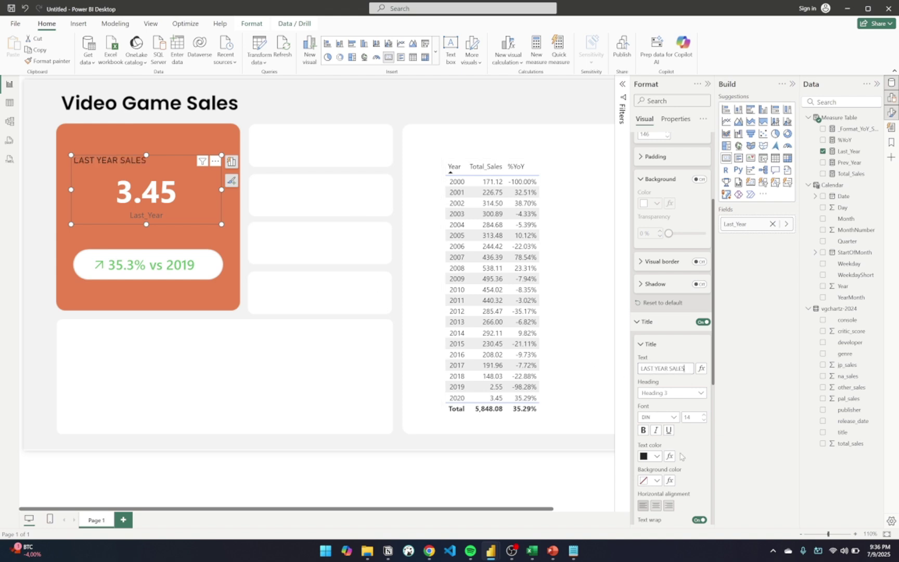
{"action": "scroll", "coordinate": [680, 456], "scroll_direction": "down", "scroll_amount": 3}
{"action": "left_click", "coordinate": [656, 388]}
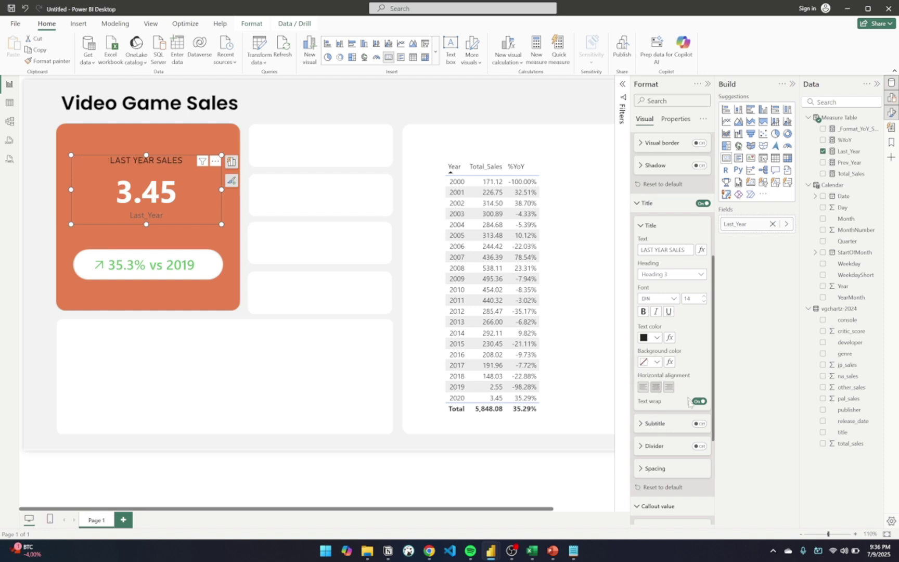
Step: Turn off the Last_Year card's category label and set its title font to Segoe UI Bold
{"action": "scroll", "coordinate": [675, 453], "scroll_direction": "down", "scroll_amount": 5}
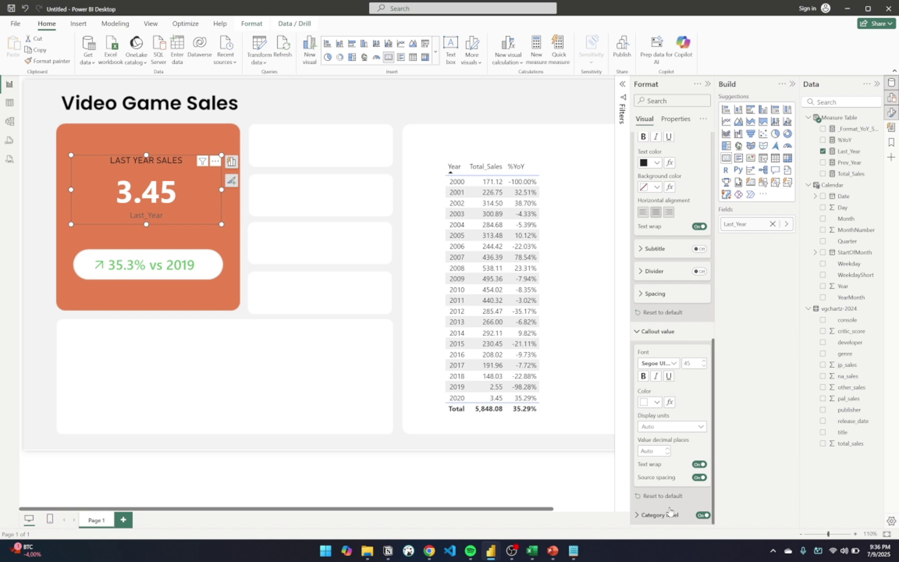
{"action": "left_click", "coordinate": [699, 517]}
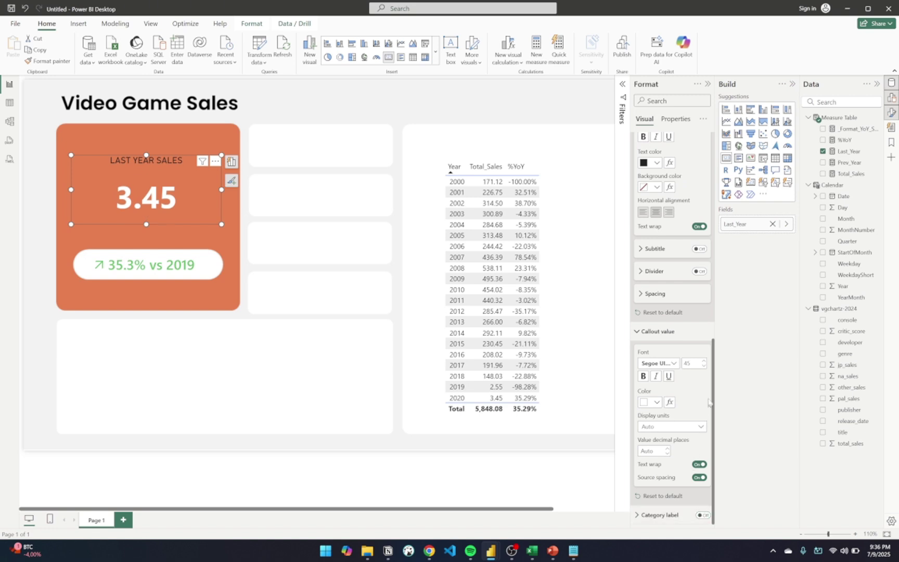
{"action": "scroll", "coordinate": [679, 312], "scroll_direction": "up", "scroll_amount": 5}
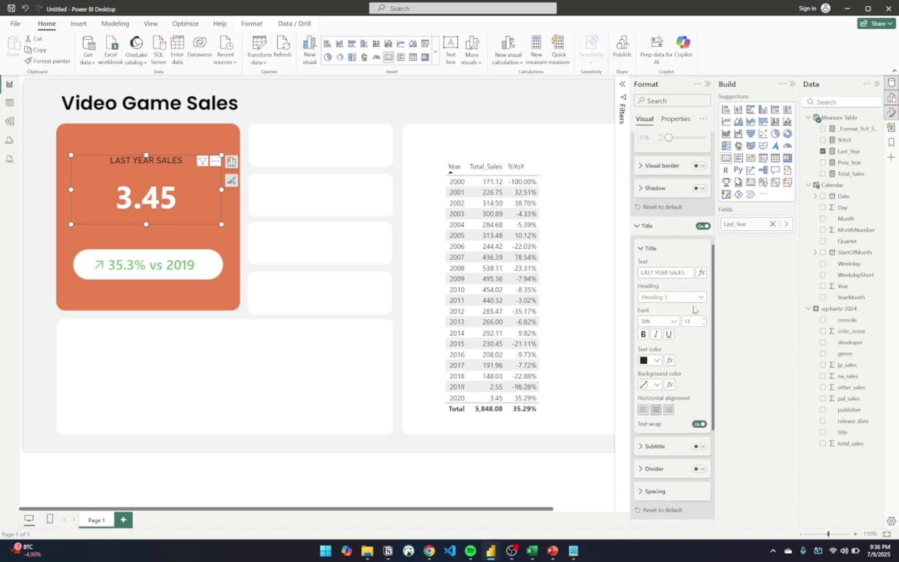
{"action": "left_click", "coordinate": [671, 323]}
{"action": "scroll", "coordinate": [674, 417], "scroll_direction": "down", "scroll_amount": 3}
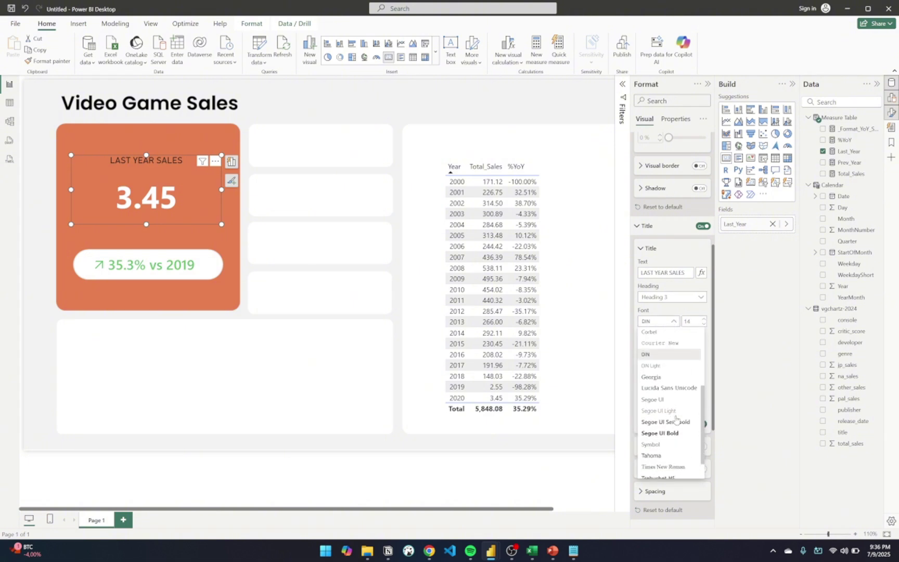
{"action": "left_click", "coordinate": [669, 433]}
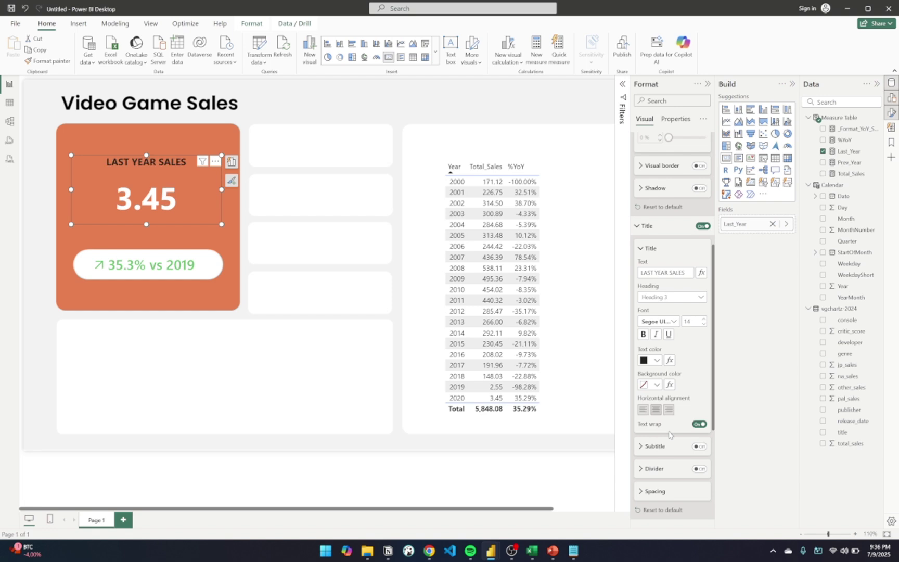
Step: Set the Last_Year card's callout value size to 60 and its title text color to white
{"action": "scroll", "coordinate": [679, 385], "scroll_direction": "down", "scroll_amount": 4}
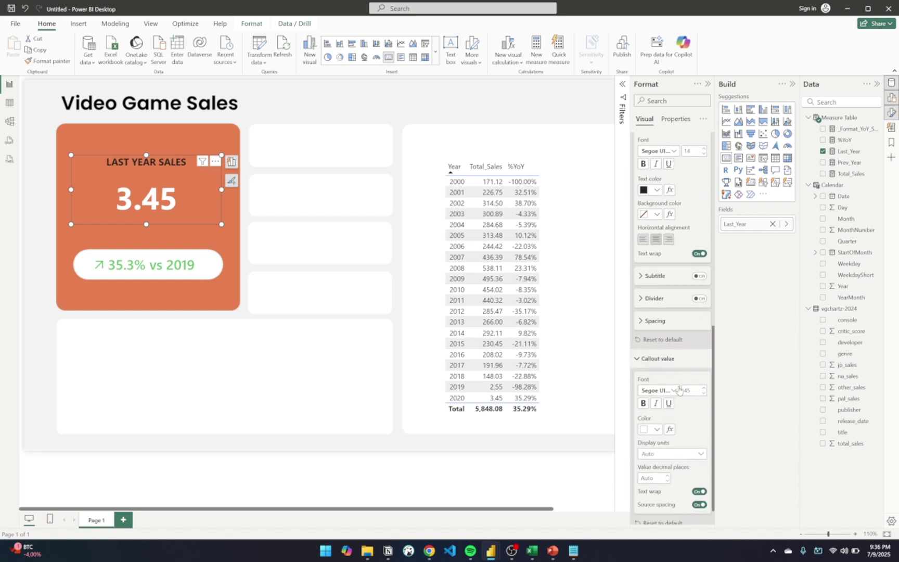
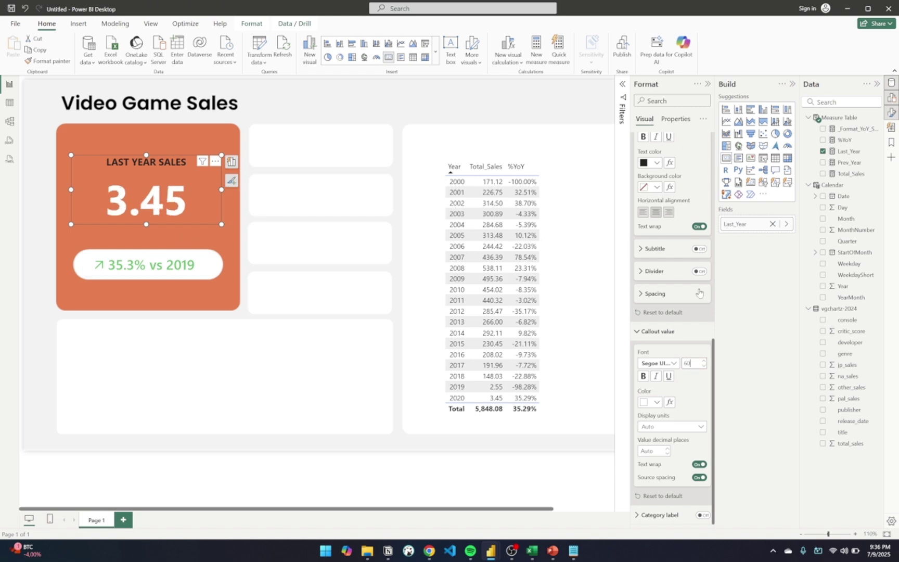
{"action": "scroll", "coordinate": [690, 211], "scroll_direction": "up", "scroll_amount": 3}
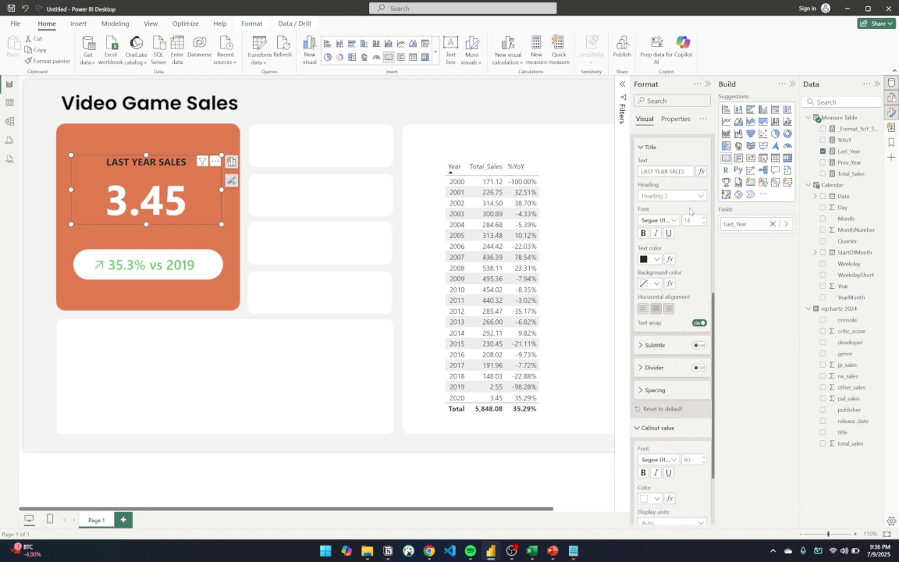
{"action": "left_click", "coordinate": [658, 261]}
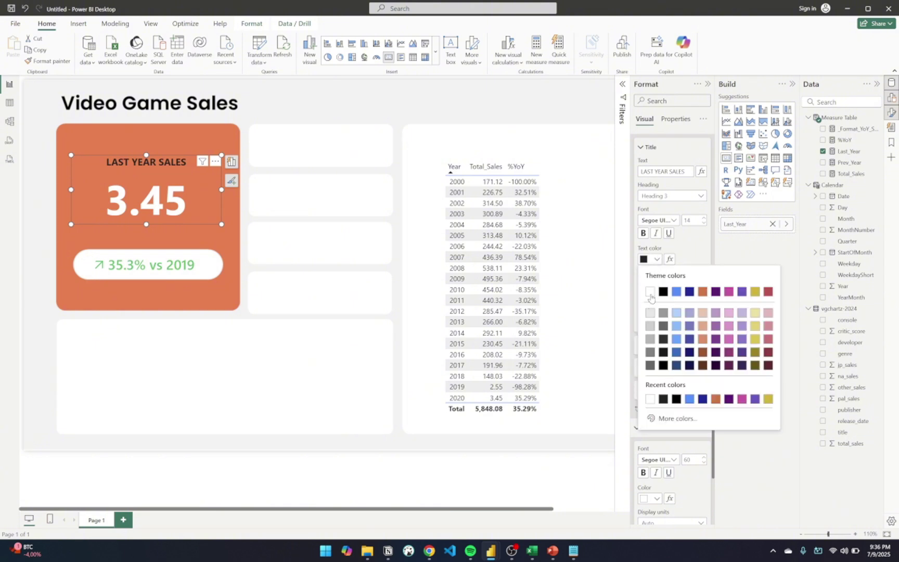
{"action": "left_click", "coordinate": [652, 293]}
Step: Try repositioning the Last_Year card within the orange panel and making it taller, with a callout value size of 60
{"action": "left_click_drag", "start_coordinate": [196, 182], "coordinate": [178, 198]}
{"action": "left_click", "coordinate": [251, 348]}
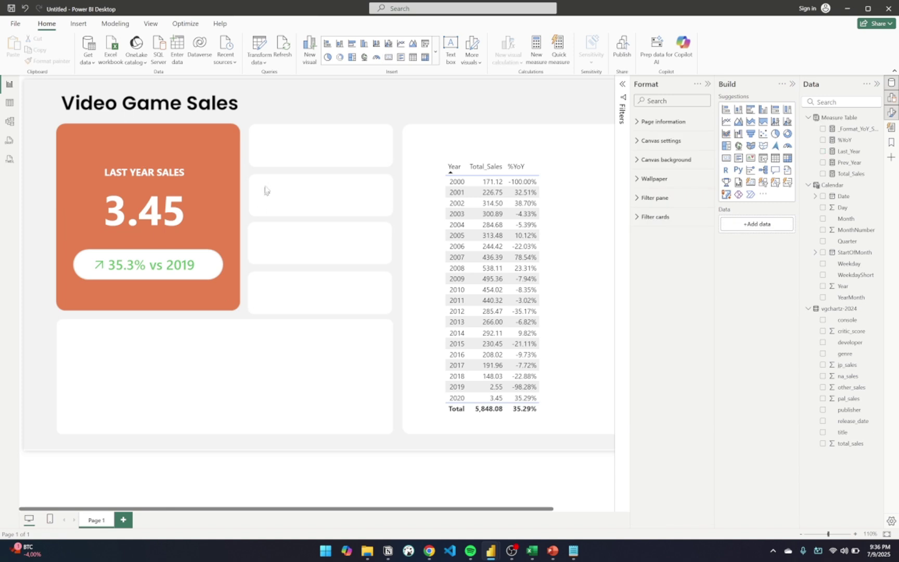
{"action": "left_click", "coordinate": [157, 205]}
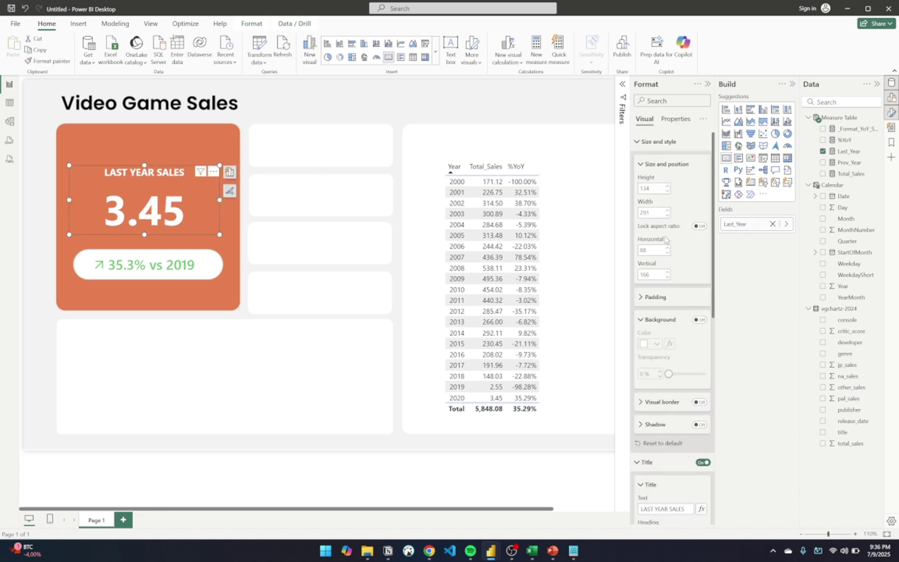
{"action": "scroll", "coordinate": [664, 390], "scroll_direction": "down", "scroll_amount": 2}
{"action": "scroll", "coordinate": [669, 364], "scroll_direction": "down", "scroll_amount": 2}
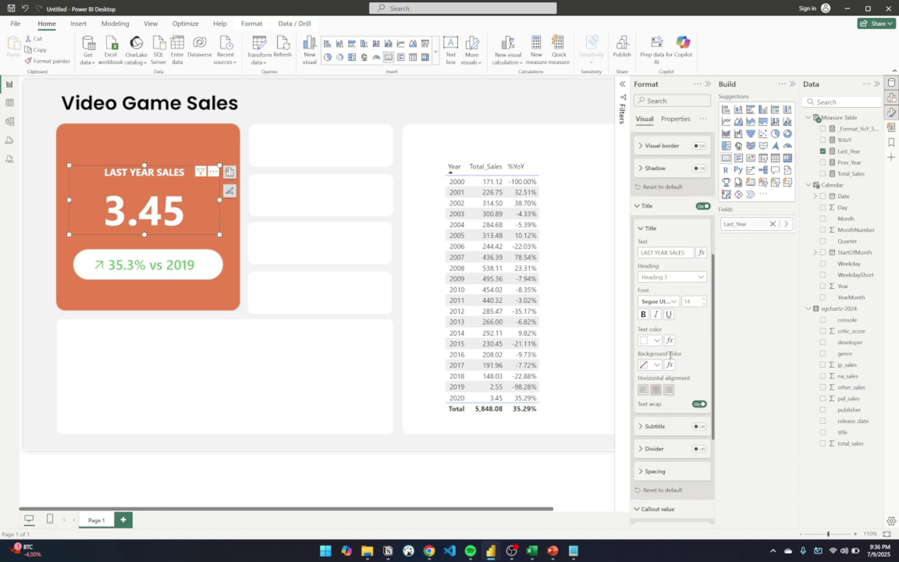
{"action": "scroll", "coordinate": [688, 356], "scroll_direction": "down", "scroll_amount": 3}
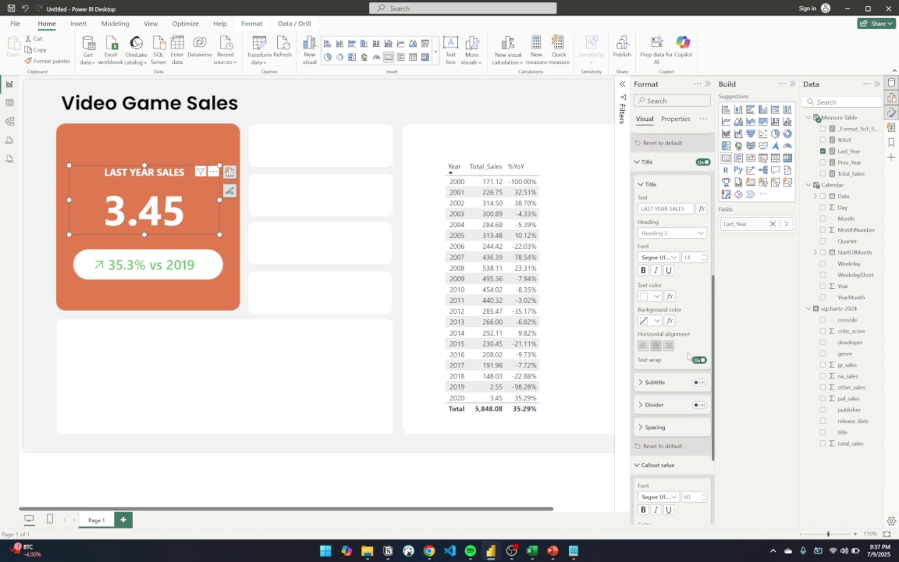
{"action": "double_click", "coordinate": [689, 389]}
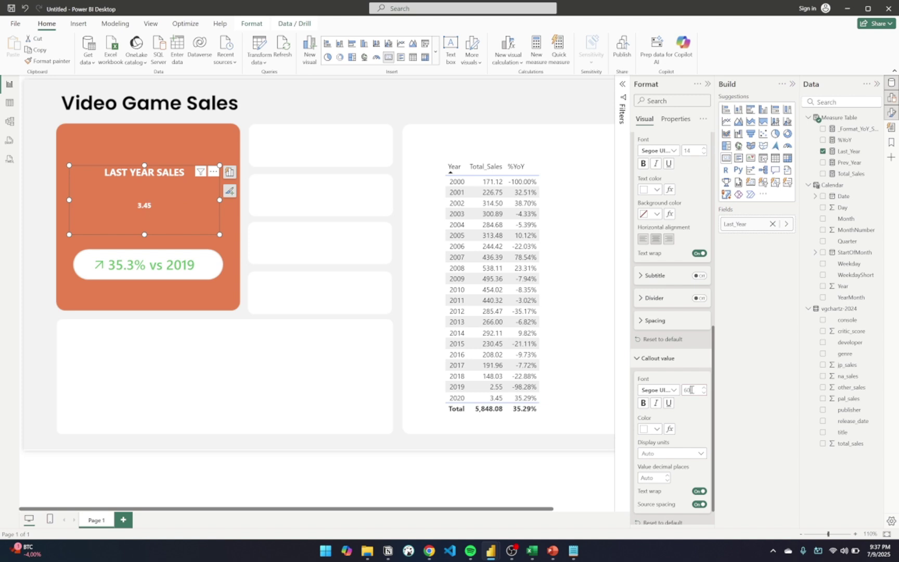
{"action": "left_click_drag", "start_coordinate": [144, 235], "coordinate": [144, 267]}
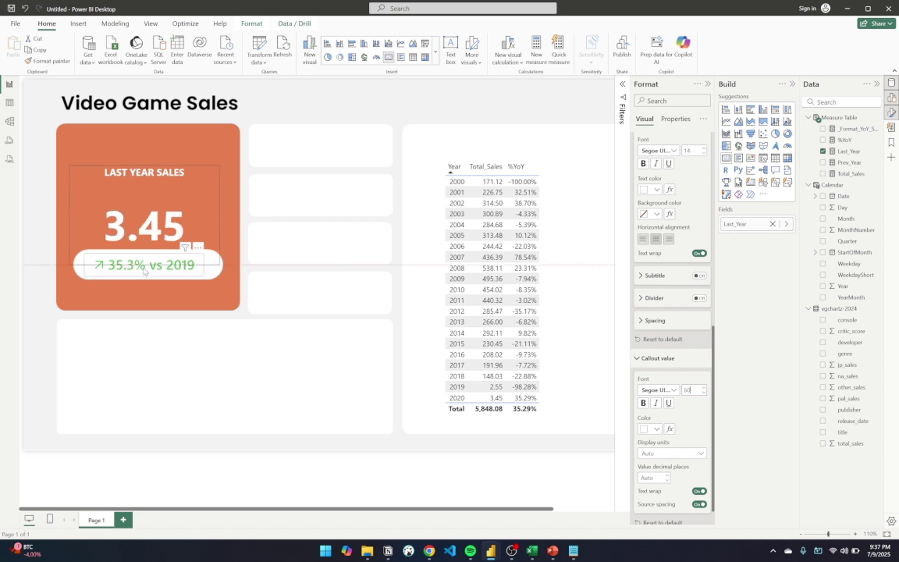
{"action": "left_click_drag", "start_coordinate": [151, 209], "coordinate": [155, 186]}
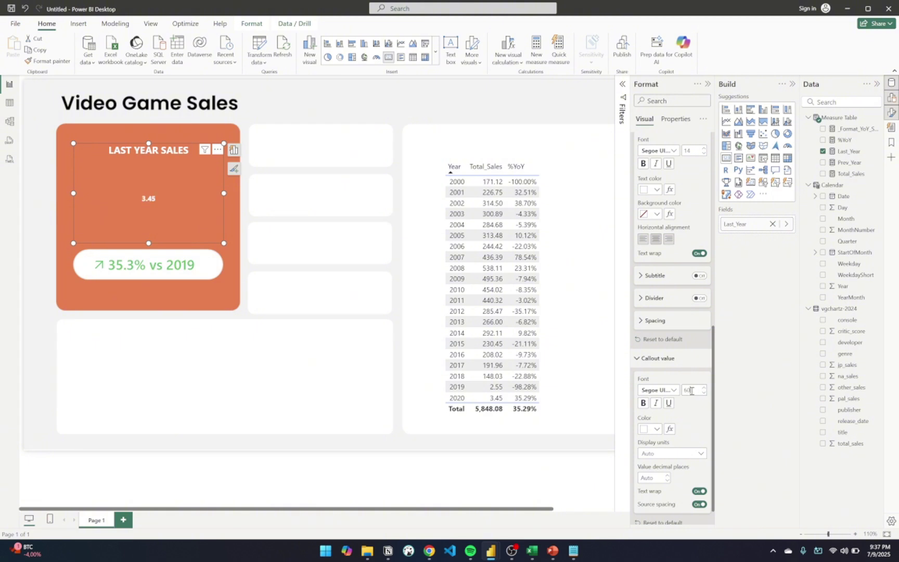
{"action": "left_click", "coordinate": [685, 388]}
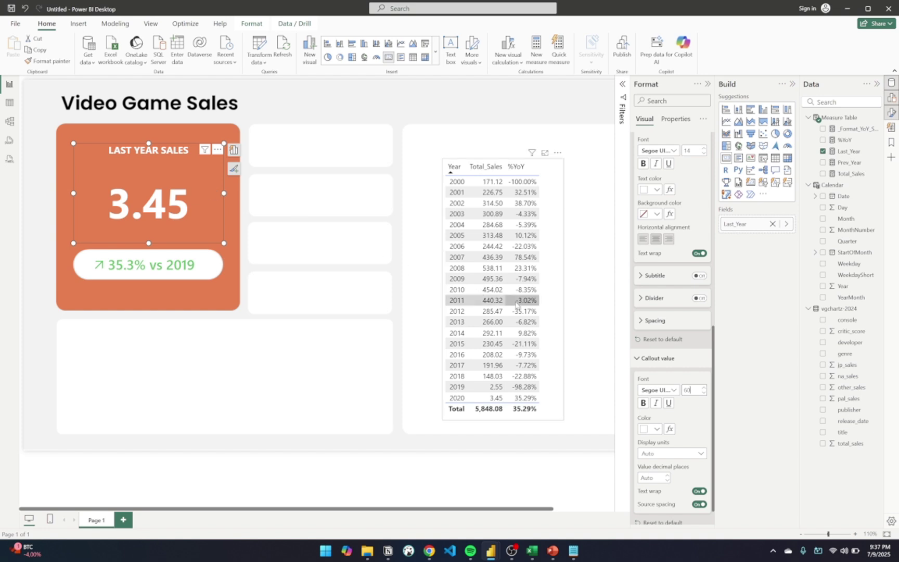
Step: Review the Last_Year card's title and callout value formatting settings
{"action": "scroll", "coordinate": [691, 372], "scroll_direction": "down", "scroll_amount": 1}
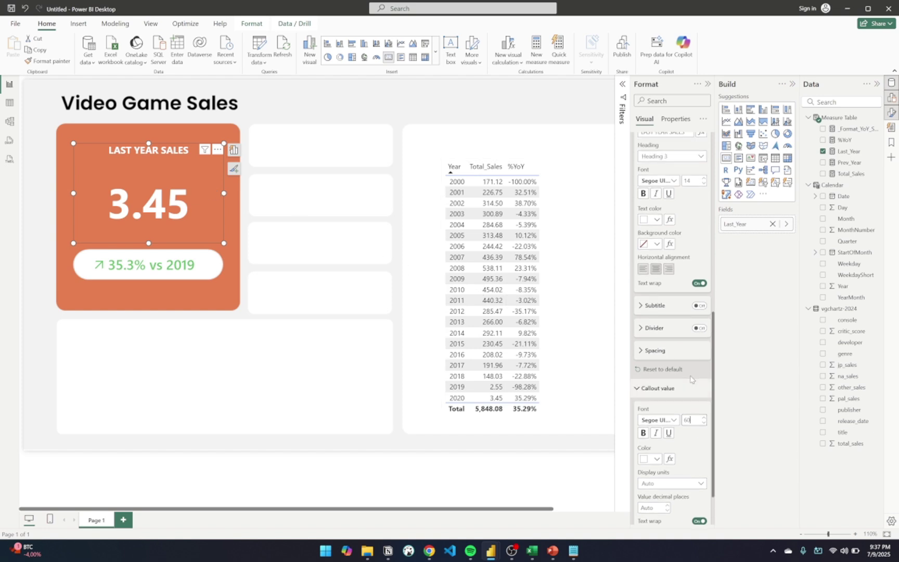
{"action": "left_click", "coordinate": [223, 130]}
{"action": "left_click", "coordinate": [180, 156]}
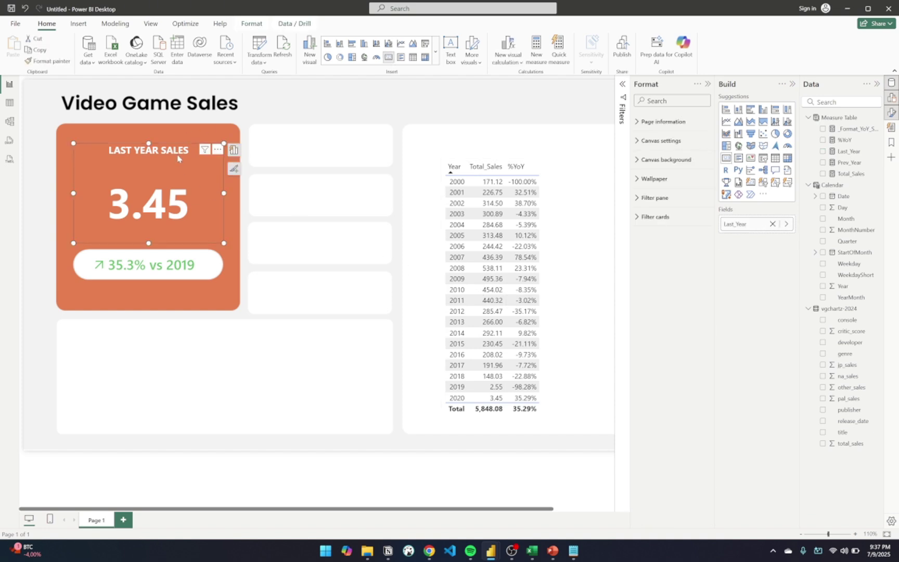
{"action": "scroll", "coordinate": [685, 371], "scroll_direction": "down", "scroll_amount": 8}
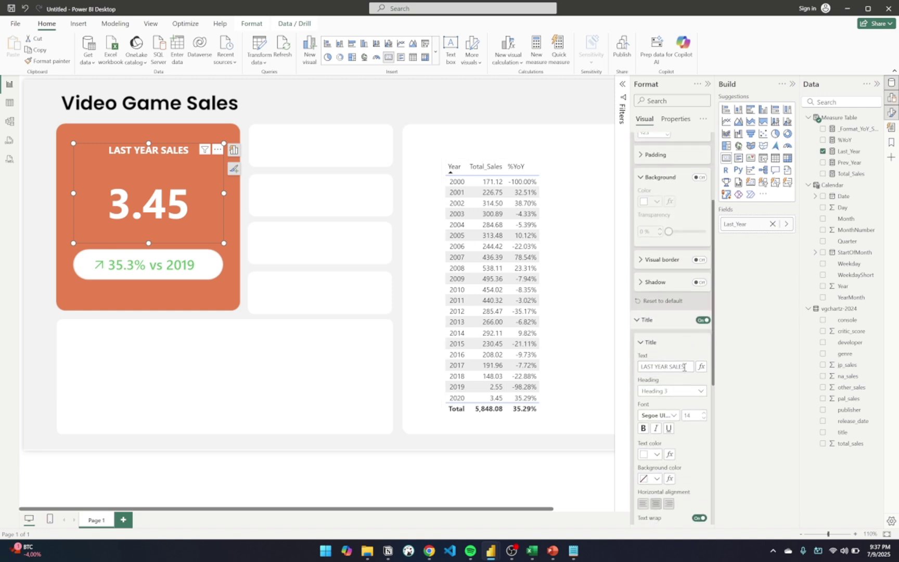
{"action": "scroll", "coordinate": [684, 371], "scroll_direction": "down", "scroll_amount": 2}
{"action": "scroll", "coordinate": [689, 343], "scroll_direction": "down", "scroll_amount": 5}
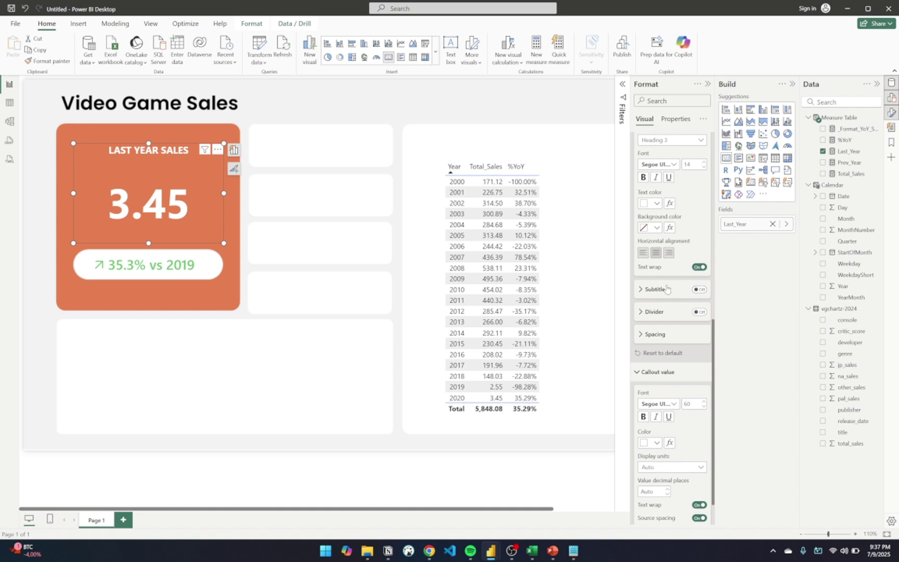
{"action": "scroll", "coordinate": [667, 289], "scroll_direction": "up", "scroll_amount": 9}
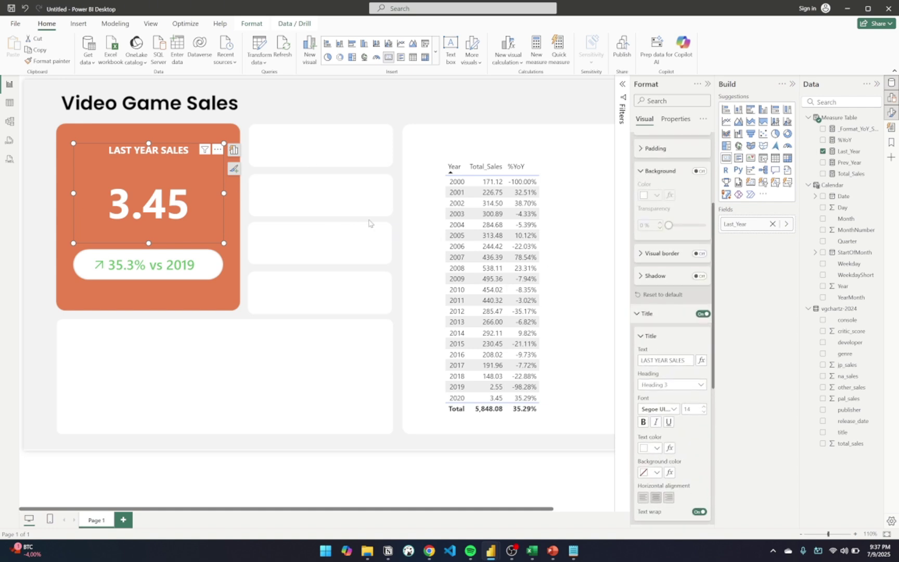
Step: Shorten the Last_Year card and position it centered just above the year-over-year growth pill
{"action": "left_click_drag", "start_coordinate": [225, 141], "coordinate": [225, 177]}
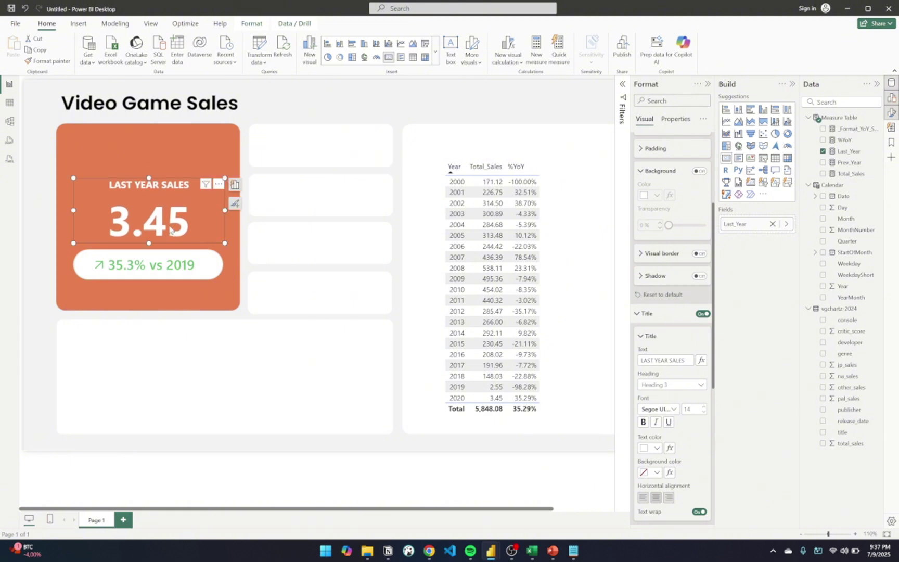
{"action": "left_click_drag", "start_coordinate": [173, 231], "coordinate": [167, 222]}
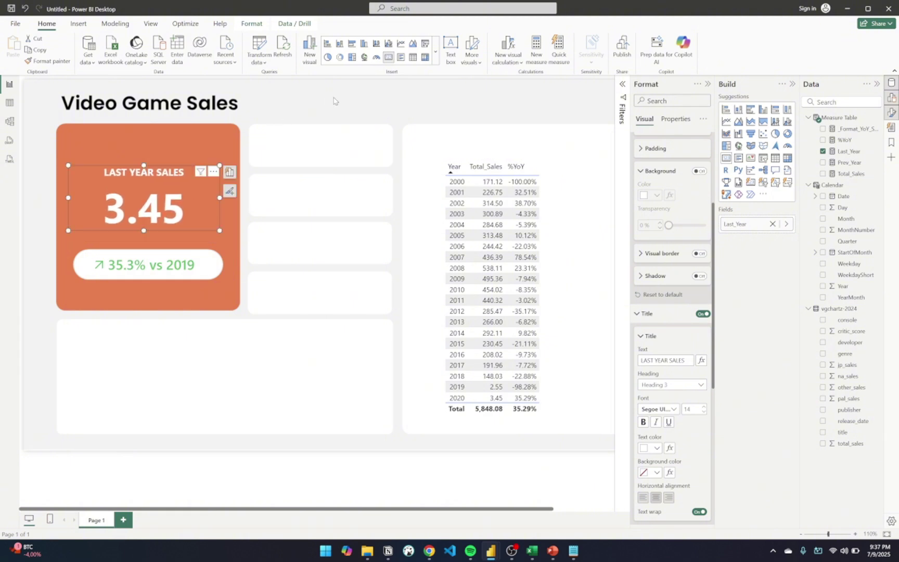
{"action": "left_click", "coordinate": [333, 101]}
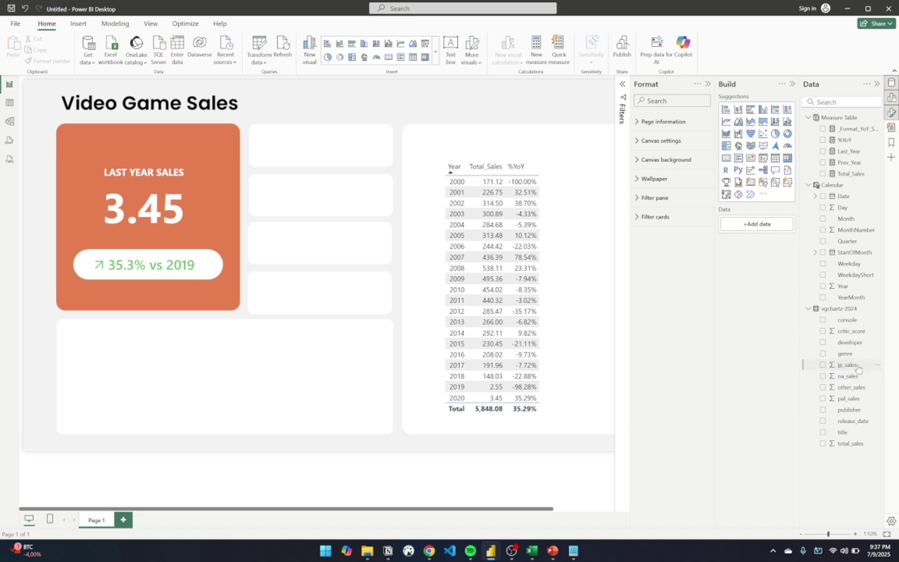
Step: Add a card for jp_sales over the upper white tiles and set its callout value size to 20
{"action": "left_click_drag", "start_coordinate": [858, 369], "coordinate": [357, 151]}
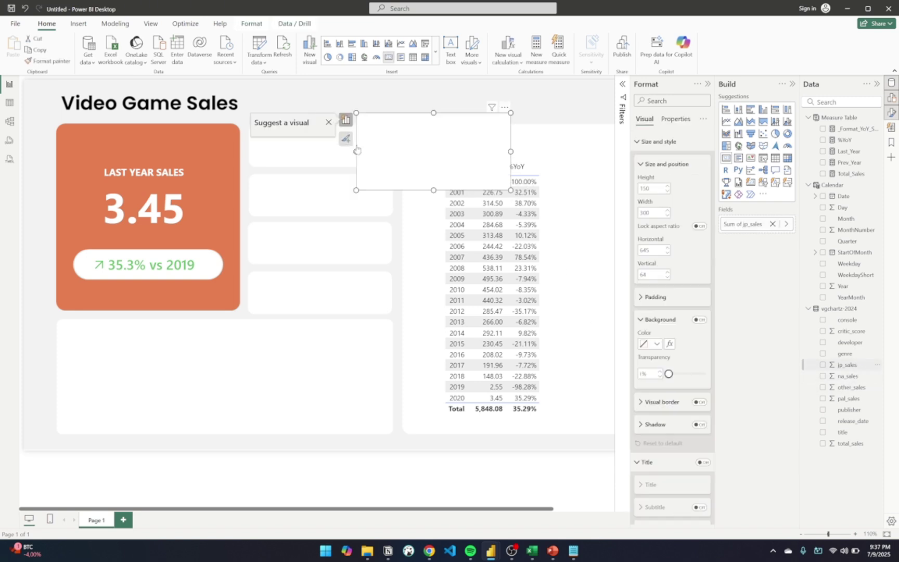
{"action": "left_click_drag", "start_coordinate": [460, 149], "coordinate": [368, 173]}
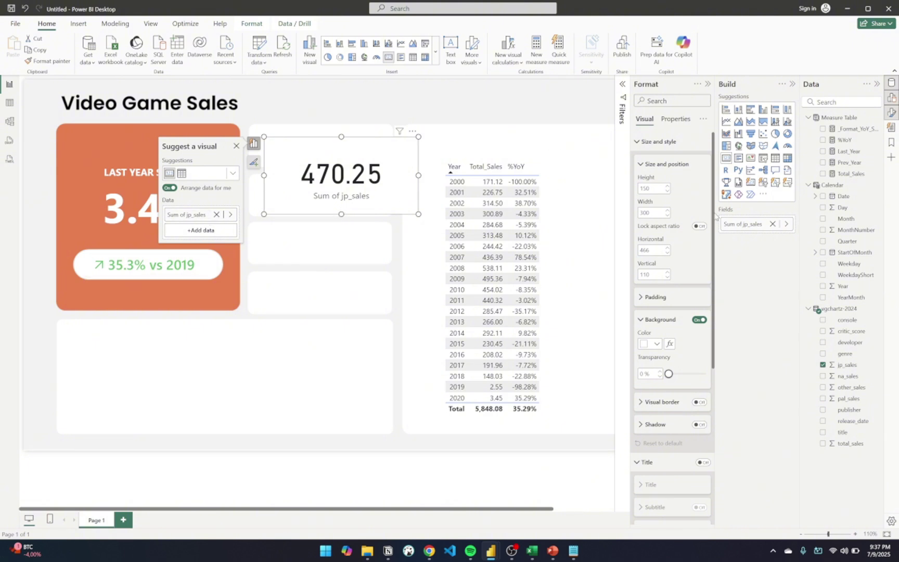
{"action": "scroll", "coordinate": [674, 389], "scroll_direction": "down", "scroll_amount": 5}
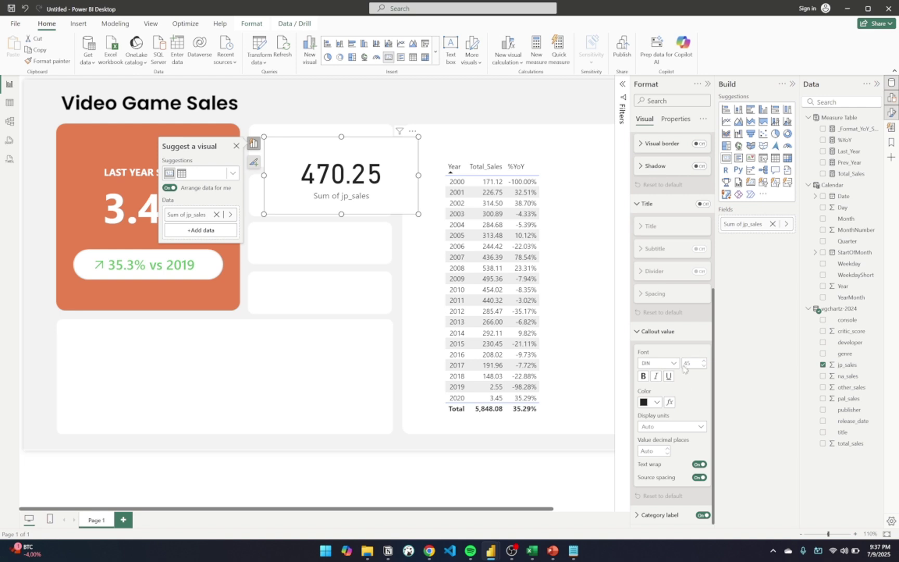
{"action": "left_click", "coordinate": [675, 364]}
{"action": "left_click", "coordinate": [675, 364]}
{"action": "left_click", "coordinate": [688, 364]}
{"action": "type", "text": "20"}
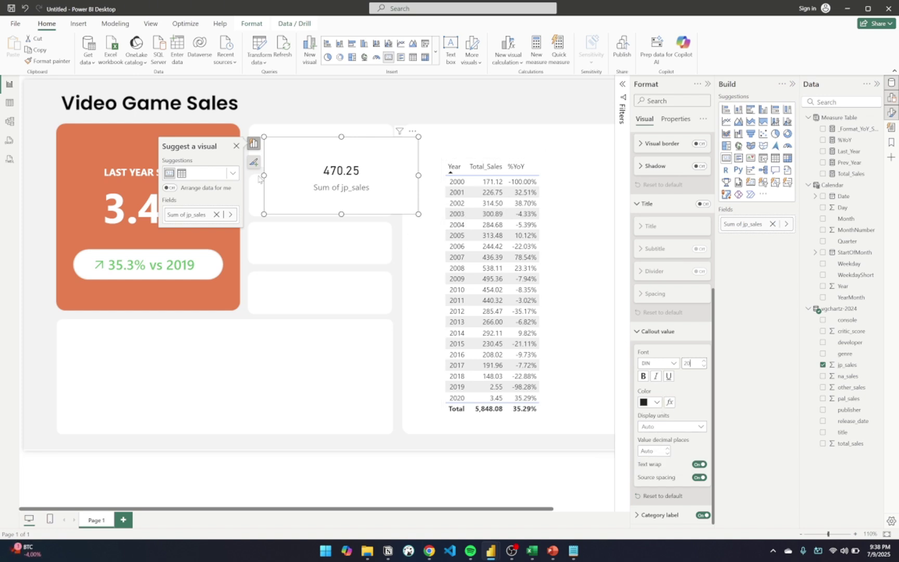
Step: Rename the Sum of jp_sales field on the new card to JP SALES
{"action": "double_click", "coordinate": [197, 214]}
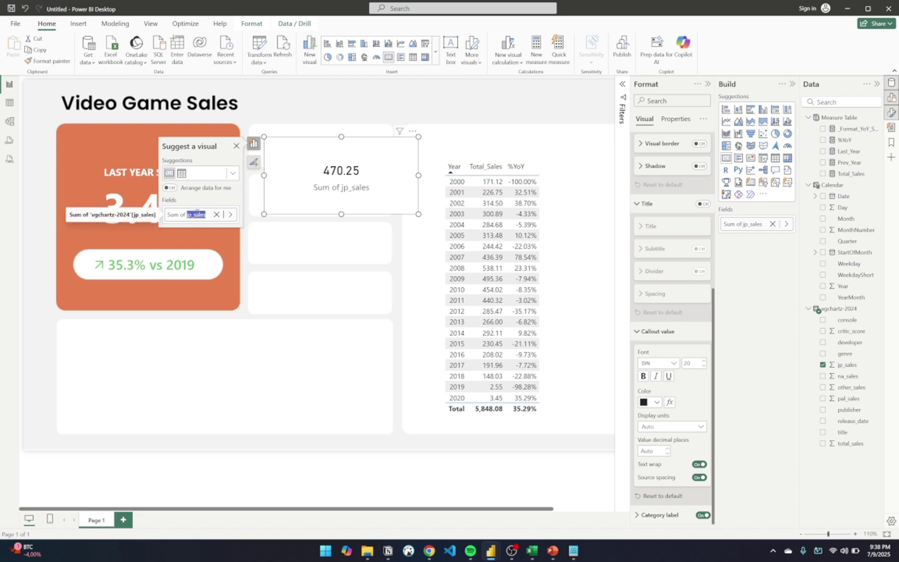
{"action": "type", "text": "JP SALES"}
{"action": "key", "text": "Return"}
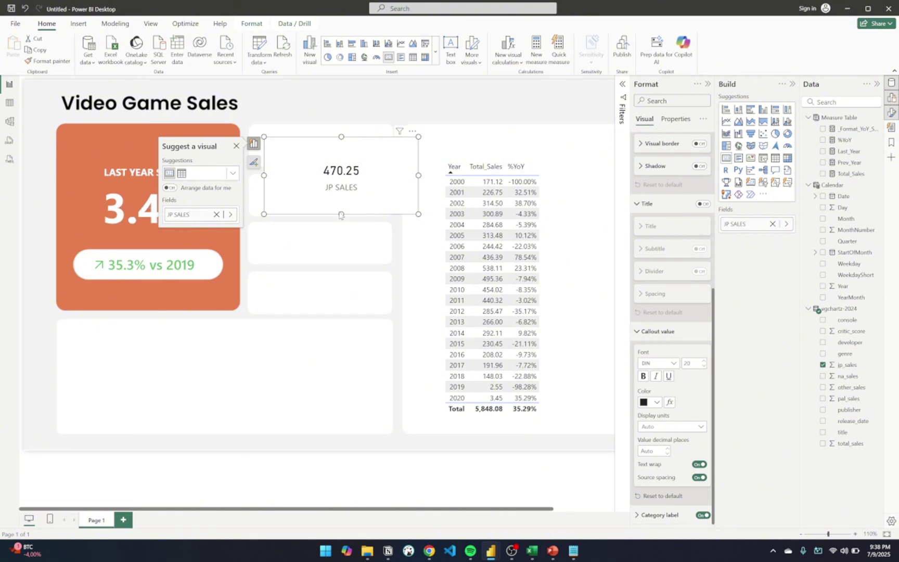
Step: Shrink the JP SALES card to about 126 by 79, place it inside the first white tile, and turn off its background
{"action": "left_click_drag", "start_coordinate": [341, 214], "coordinate": [322, 144]}
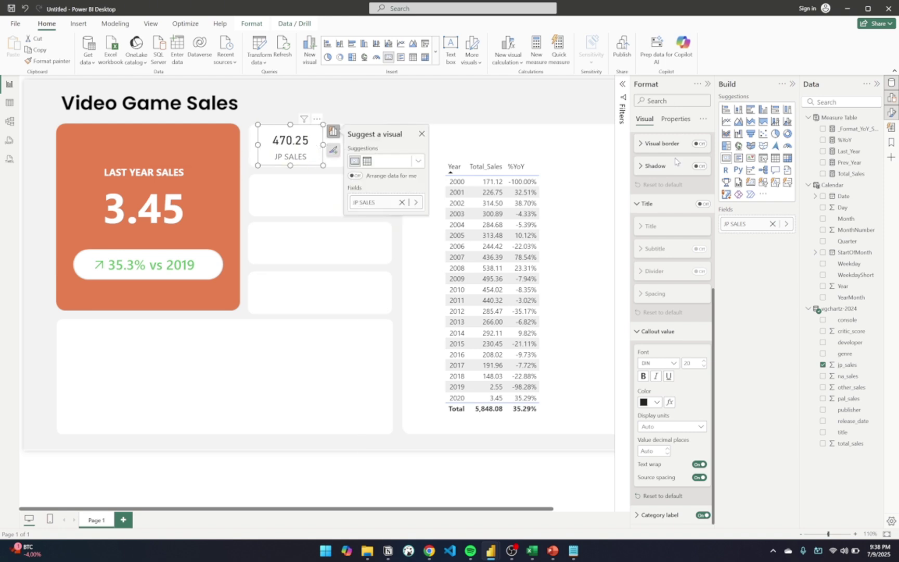
{"action": "scroll", "coordinate": [676, 161], "scroll_direction": "up", "scroll_amount": 5}
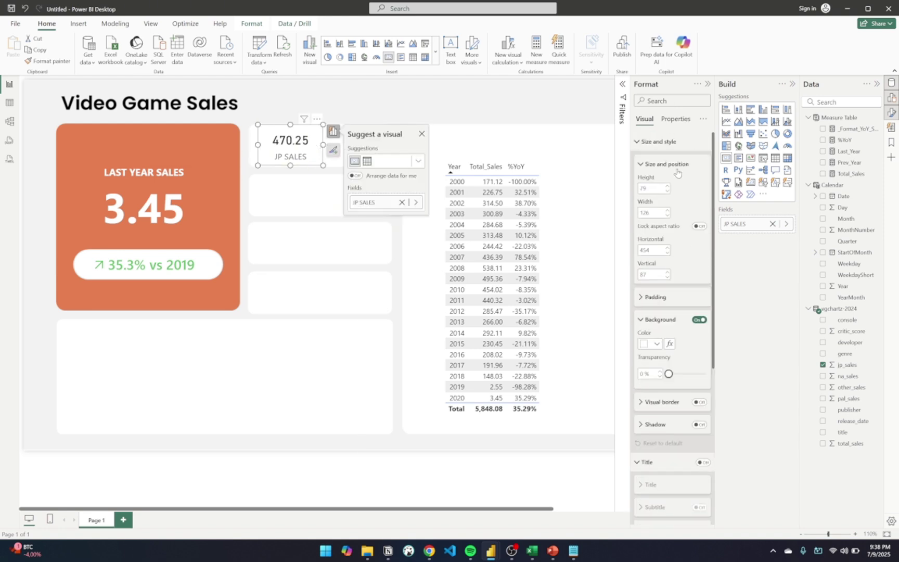
{"action": "left_click", "coordinate": [701, 321]}
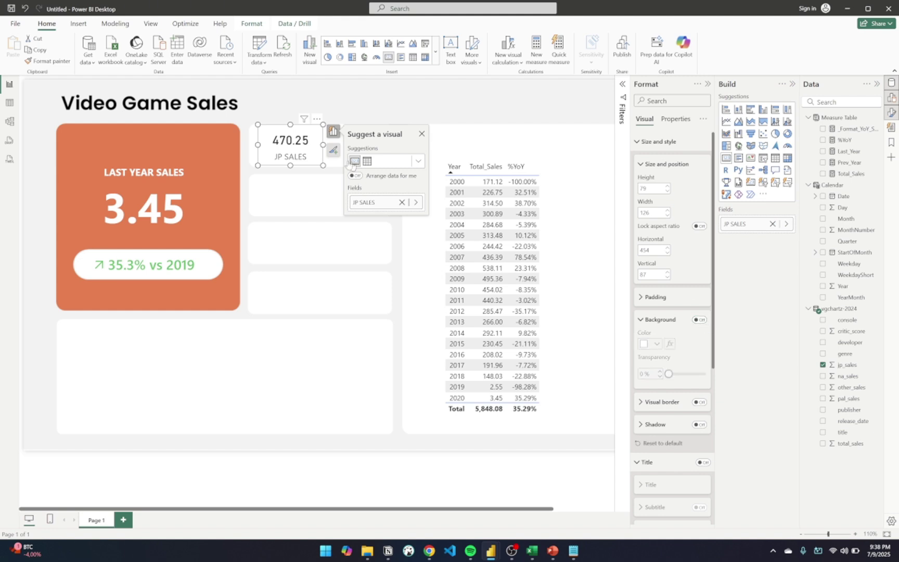
{"action": "mouse_move", "coordinate": [311, 141]}
{"action": "left_mouse_down"}
{"action": "mouse_move", "coordinate": [335, 122]}
{"action": "mouse_move", "coordinate": [307, 141]}
{"action": "left_mouse_up"}
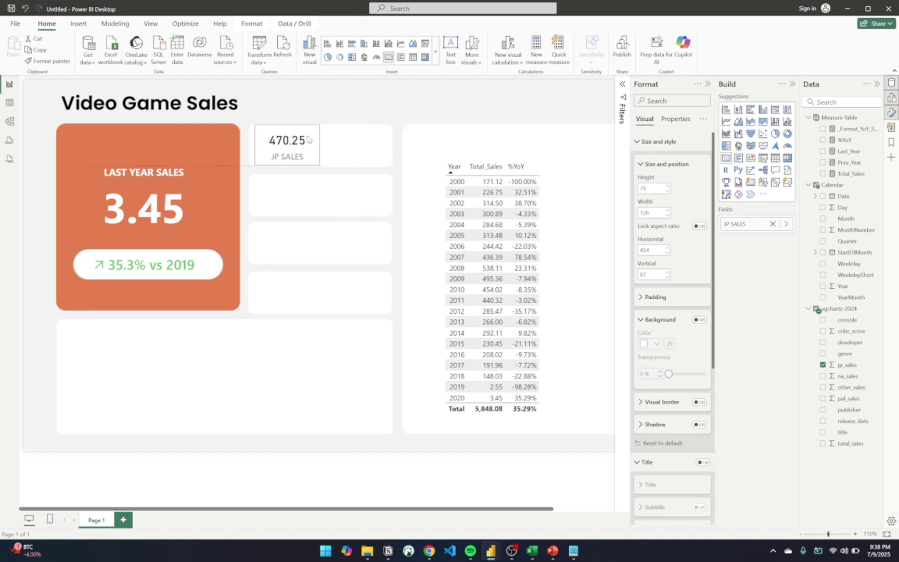
Step: Change the JP SALES card's callout value font to Segoe UI Bold and make the card slightly shorter within its tile
{"action": "scroll", "coordinate": [669, 356], "scroll_direction": "down", "scroll_amount": 5}
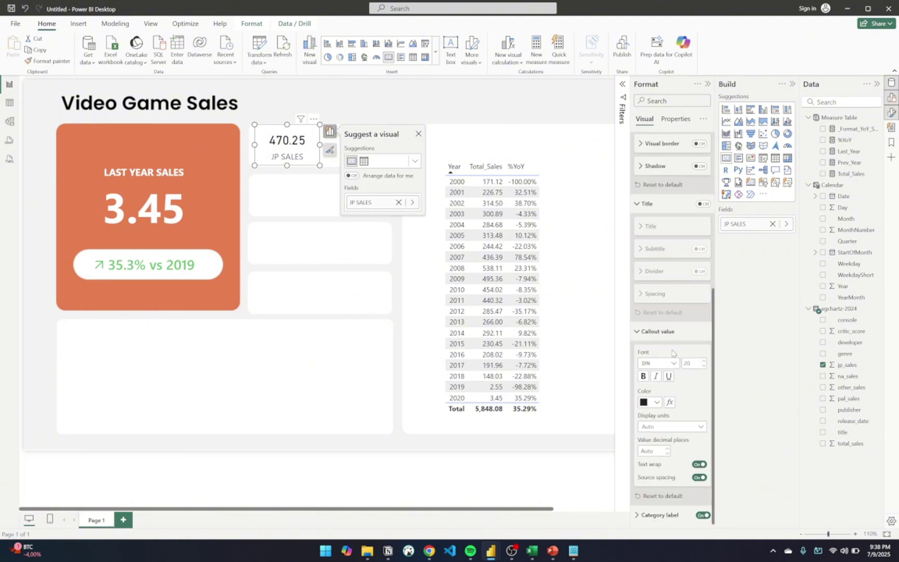
{"action": "left_click", "coordinate": [672, 364]}
{"action": "scroll", "coordinate": [672, 442], "scroll_direction": "down", "scroll_amount": 3}
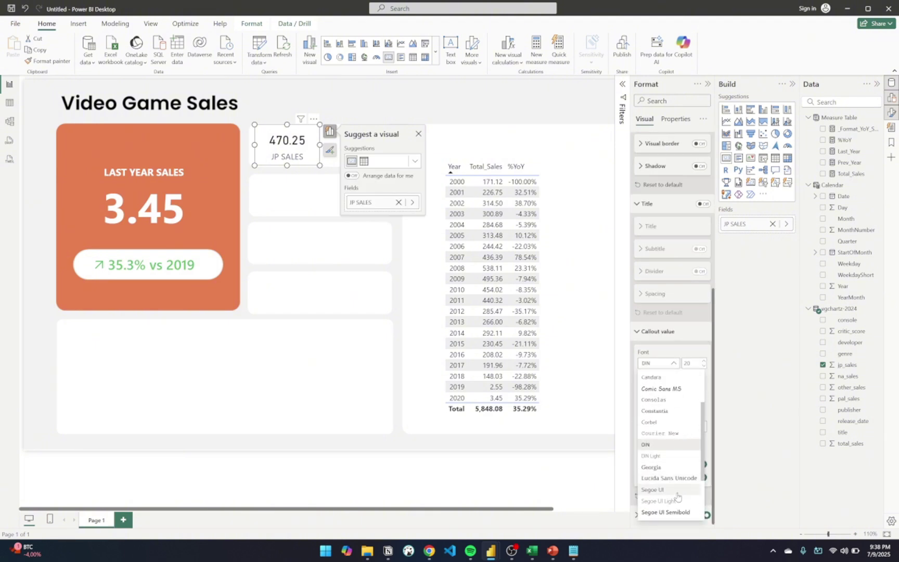
{"action": "scroll", "coordinate": [677, 497], "scroll_direction": "down", "scroll_amount": 1}
{"action": "left_click", "coordinate": [670, 474]}
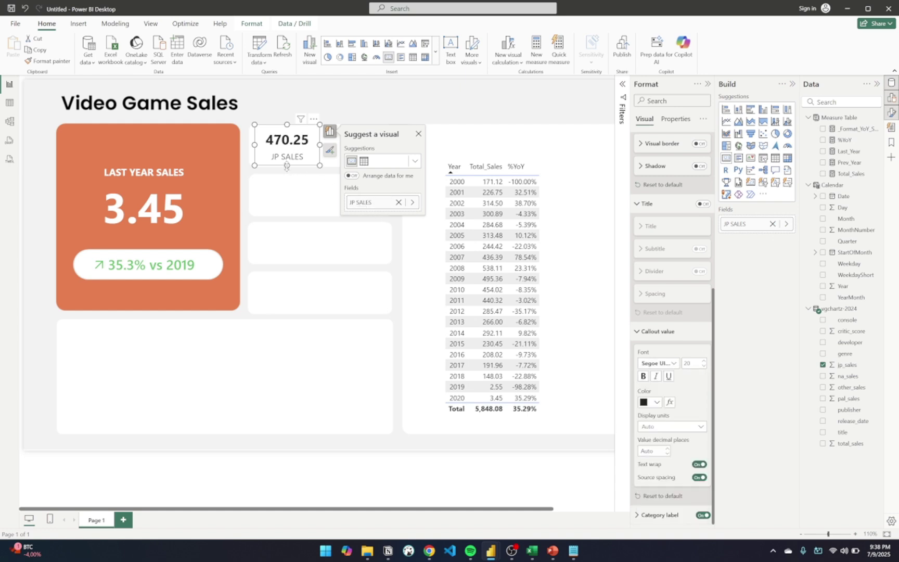
{"action": "left_click_drag", "start_coordinate": [287, 167], "coordinate": [296, 152]}
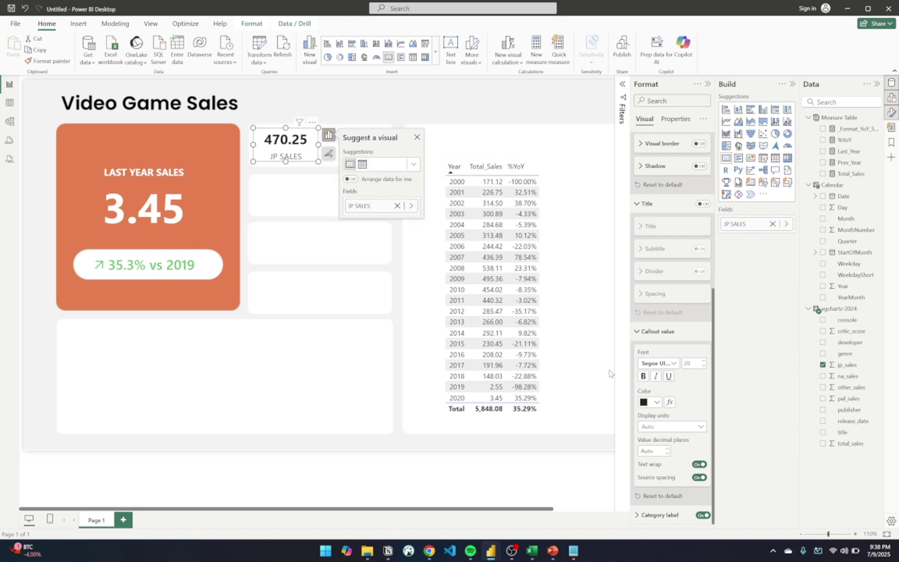
{"action": "scroll", "coordinate": [677, 416], "scroll_direction": "up", "scroll_amount": 8}
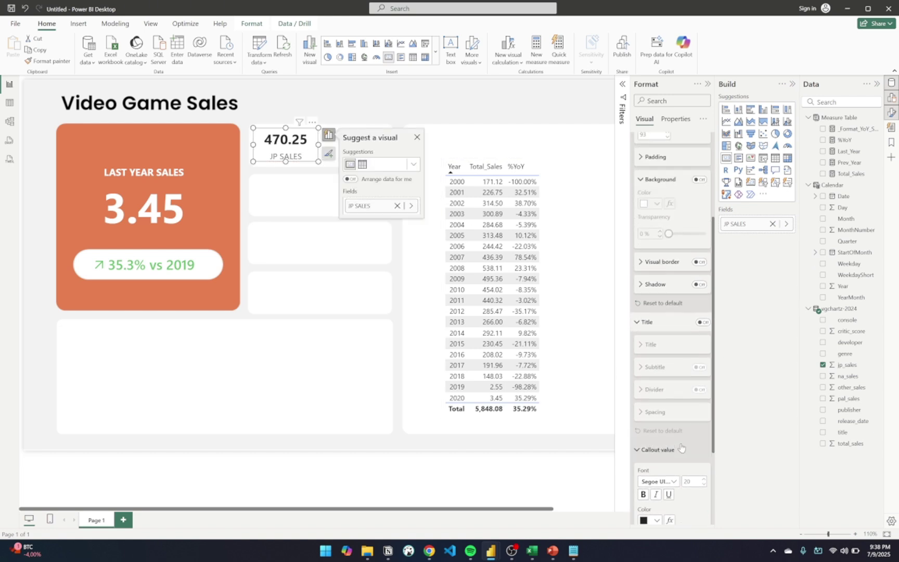
Step: Expand the JP SALES card's category label settings and nudge the card slightly left within its tile, to horizontal position 440
{"action": "scroll", "coordinate": [677, 416], "scroll_direction": "down", "scroll_amount": 5}
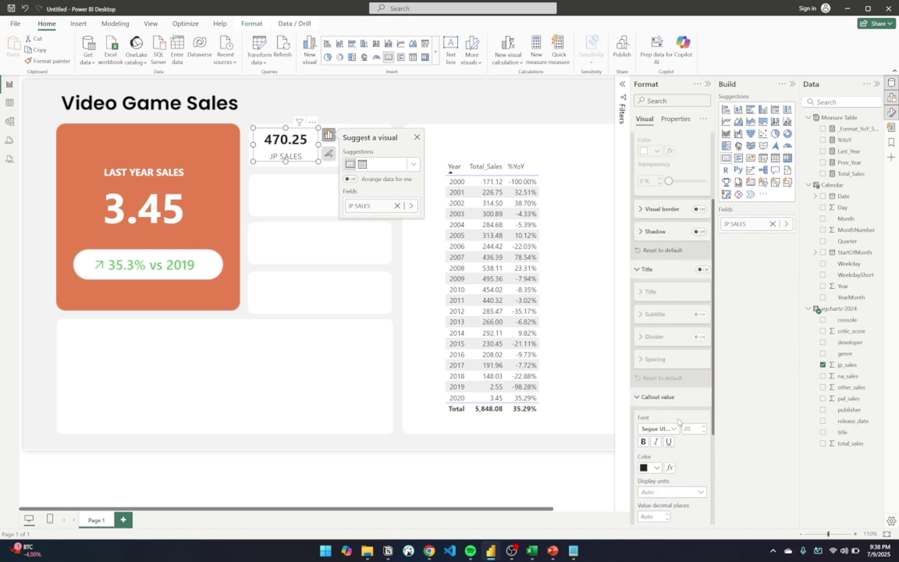
{"action": "left_click", "coordinate": [671, 514]}
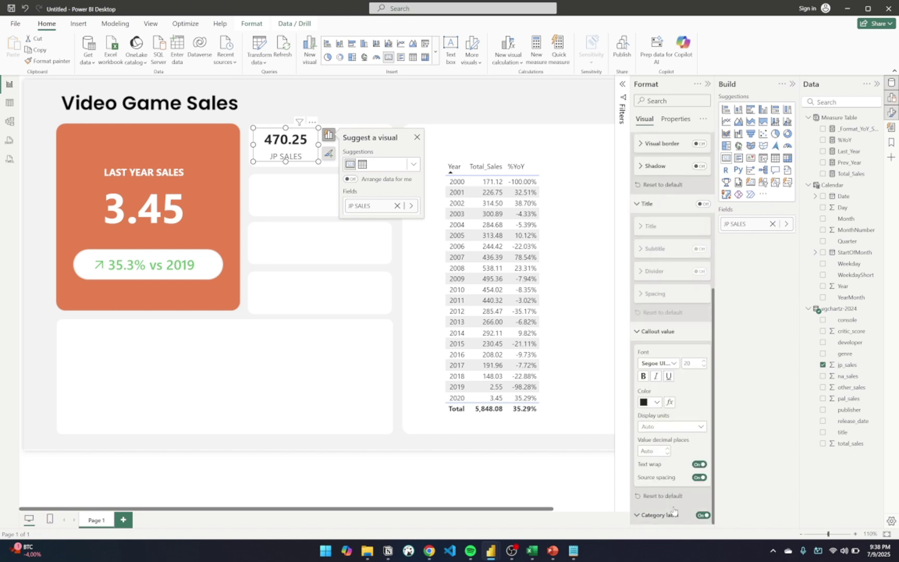
{"action": "scroll", "coordinate": [674, 484], "scroll_direction": "down", "scroll_amount": 2}
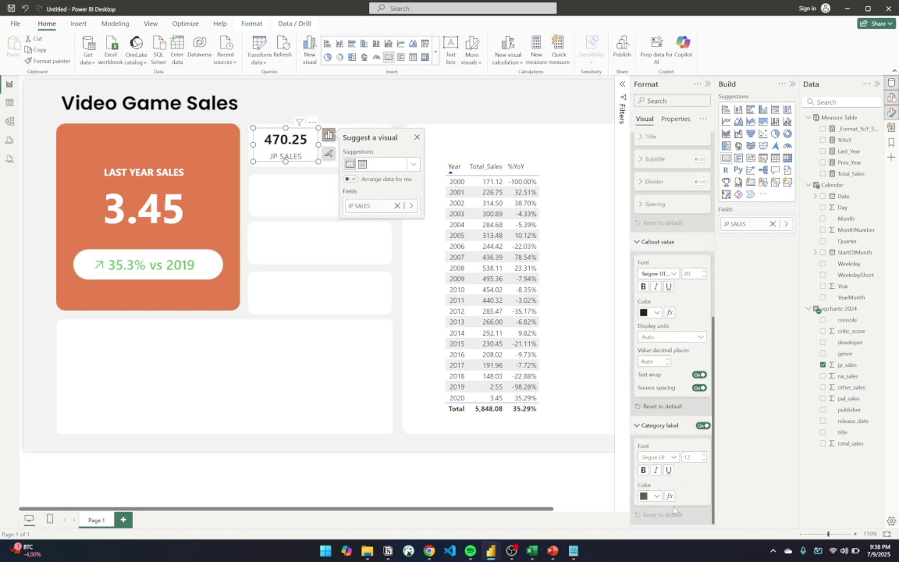
{"action": "left_click", "coordinate": [313, 123]}
{"action": "left_click", "coordinate": [340, 113]}
{"action": "left_click", "coordinate": [340, 112]}
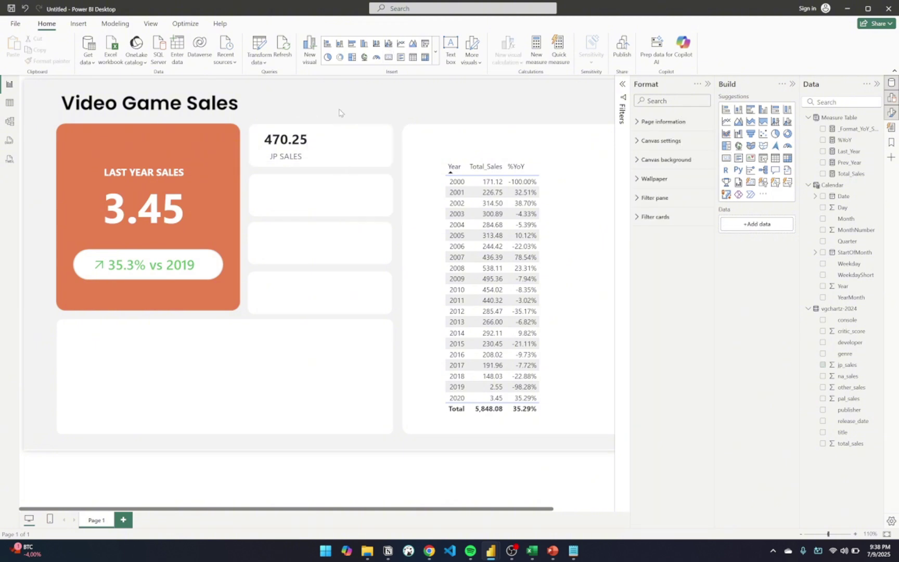
{"action": "left_click", "coordinate": [293, 141]}
{"action": "left_click", "coordinate": [386, 100]}
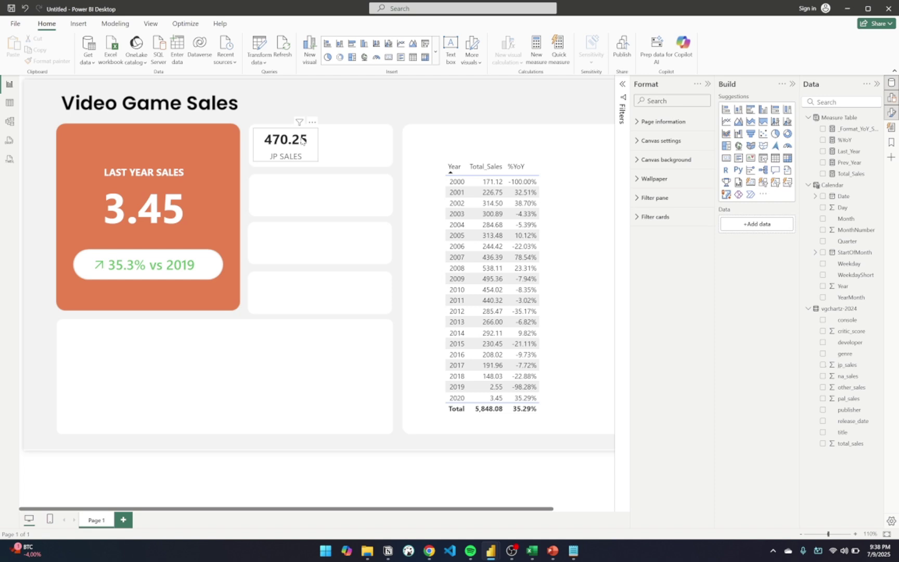
{"action": "left_click_drag", "start_coordinate": [302, 141], "coordinate": [299, 150]}
Step: Set the JP SALES card's callout value size to 18 and its category label size to 10
{"action": "scroll", "coordinate": [688, 416], "scroll_direction": "down", "scroll_amount": 5}
{"action": "scroll", "coordinate": [688, 417], "scroll_direction": "down", "scroll_amount": 2}
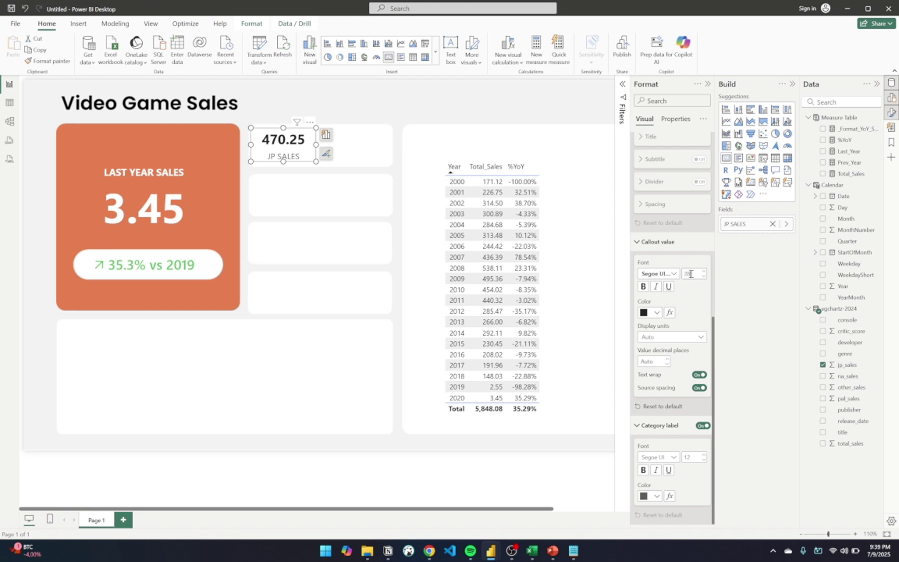
{"action": "key", "text": "Return"}
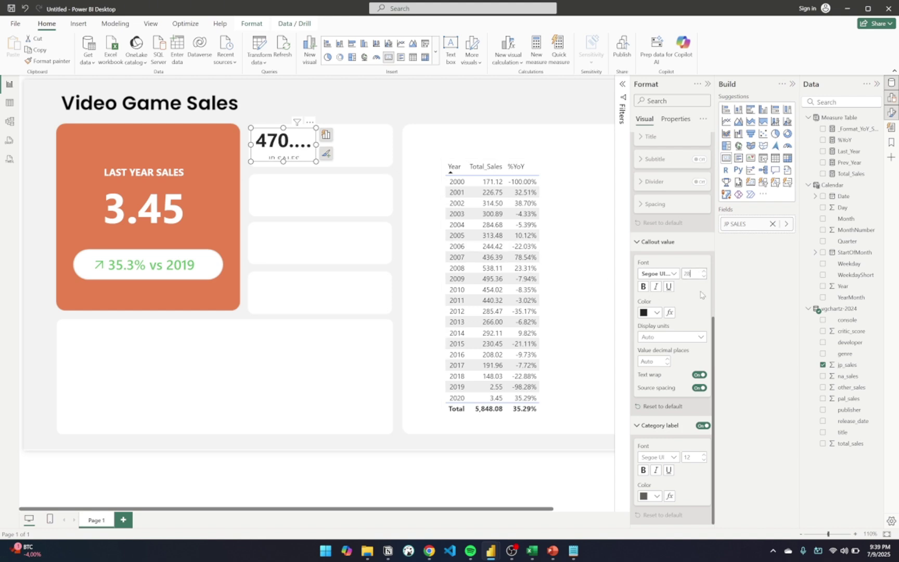
{"action": "key", "text": "Return"}
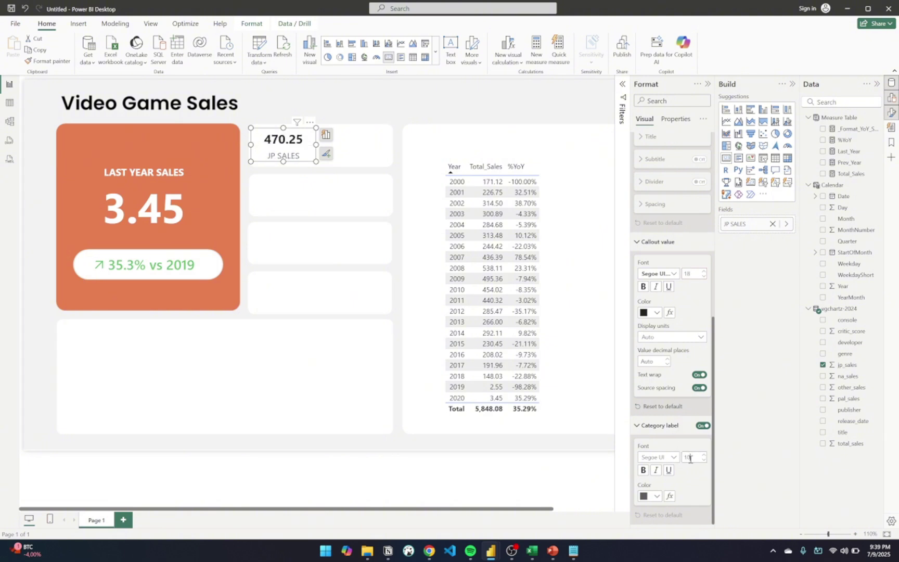
{"action": "left_click", "coordinate": [690, 458]}
{"action": "type", "text": "10"}
{"action": "key", "text": "Return"}
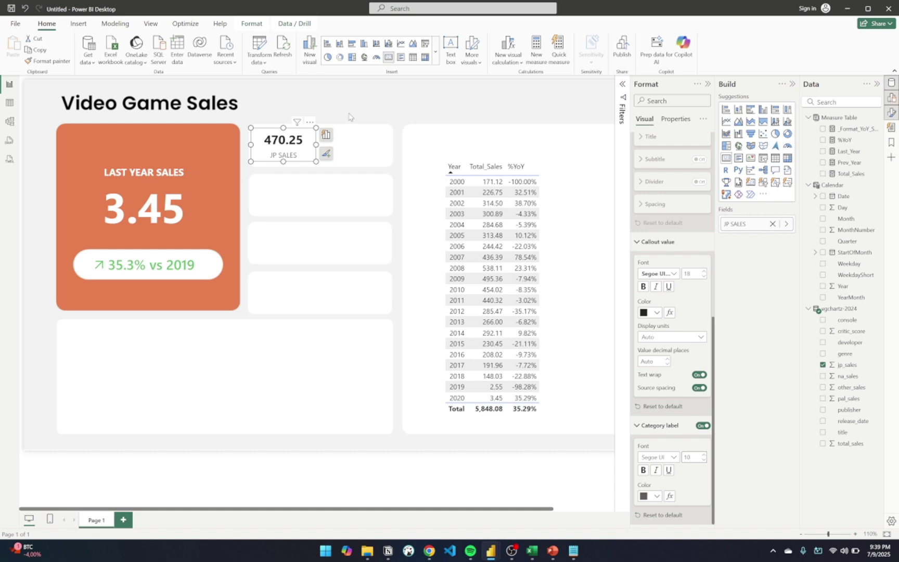
{"action": "left_click", "coordinate": [349, 116]}
Step: Duplicate the JP SALES card three times and place one copy in each of the three white tiles below it
{"action": "left_click", "coordinate": [303, 146]}
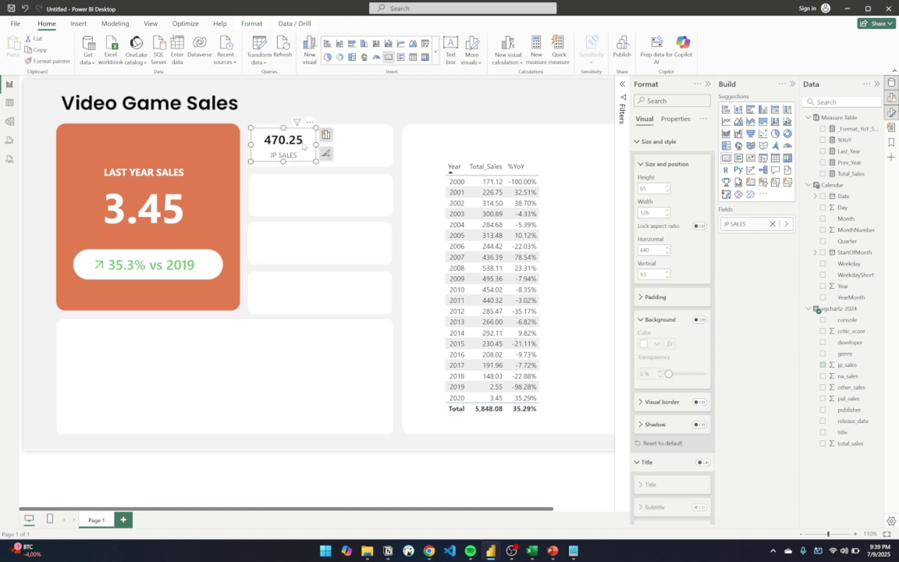
{"action": "key", "text": "ctrl+c"}
{"action": "key", "text": "ctrl+v"}
{"action": "left_click_drag", "start_coordinate": [303, 148], "coordinate": [292, 284]}
{"action": "key", "text": "ctrl+v"}
{"action": "key", "text": "ctrl+v"}
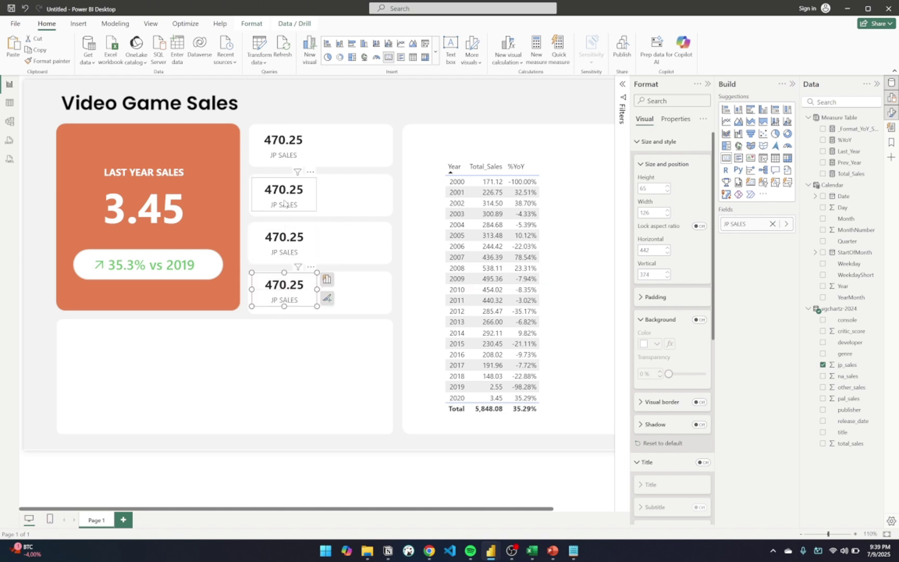
Step: Change the field of the card in the second white tile to na_sales
{"action": "left_click", "coordinate": [285, 203]}
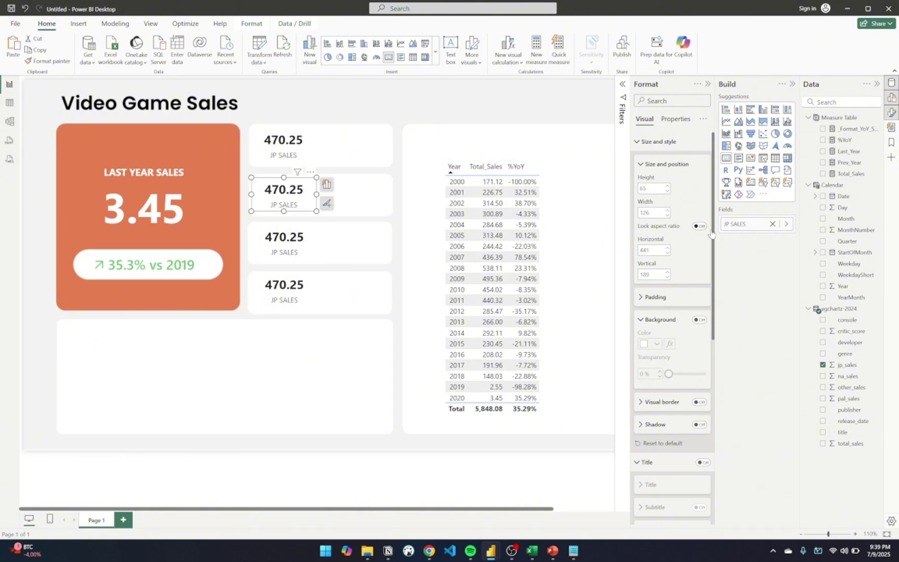
{"action": "left_click", "coordinate": [786, 224]}
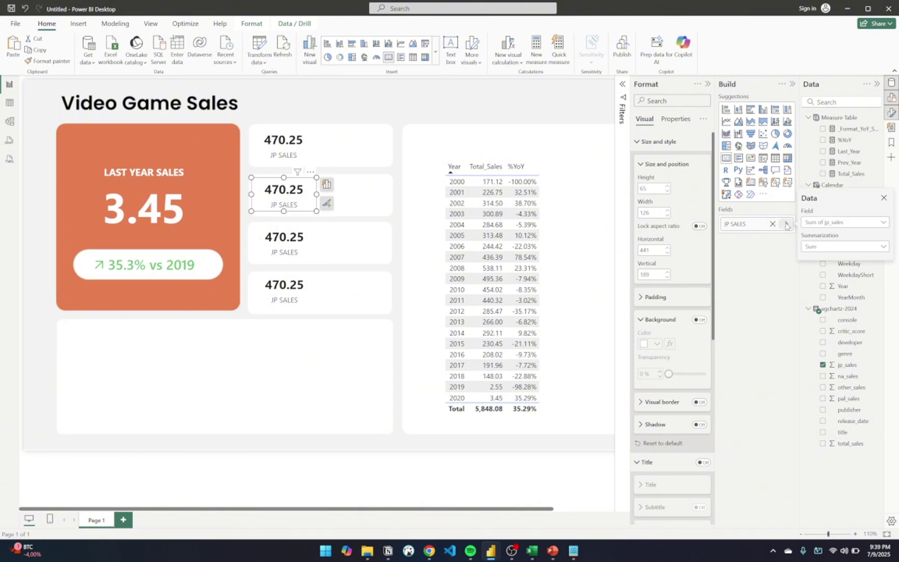
{"action": "left_click", "coordinate": [842, 223]}
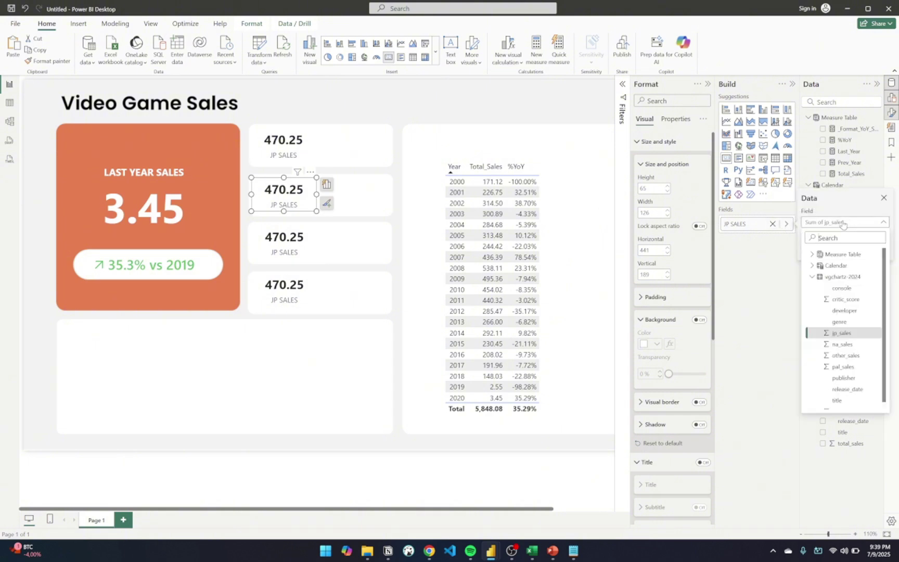
{"action": "left_click", "coordinate": [844, 345]}
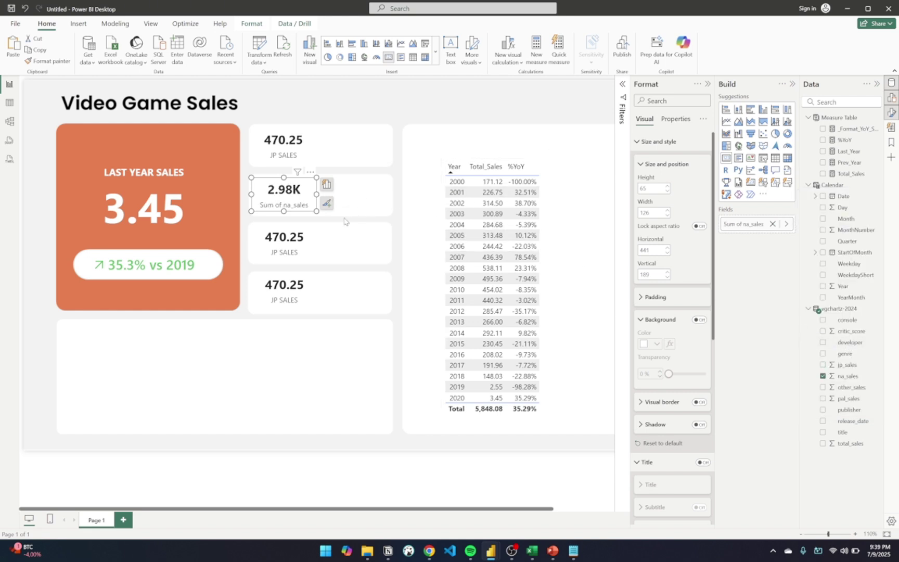
Step: Widen the JP SALES card in the first white tile to 136
{"action": "left_click", "coordinate": [314, 156]}
{"action": "left_click_drag", "start_coordinate": [315, 145], "coordinate": [323, 148]}
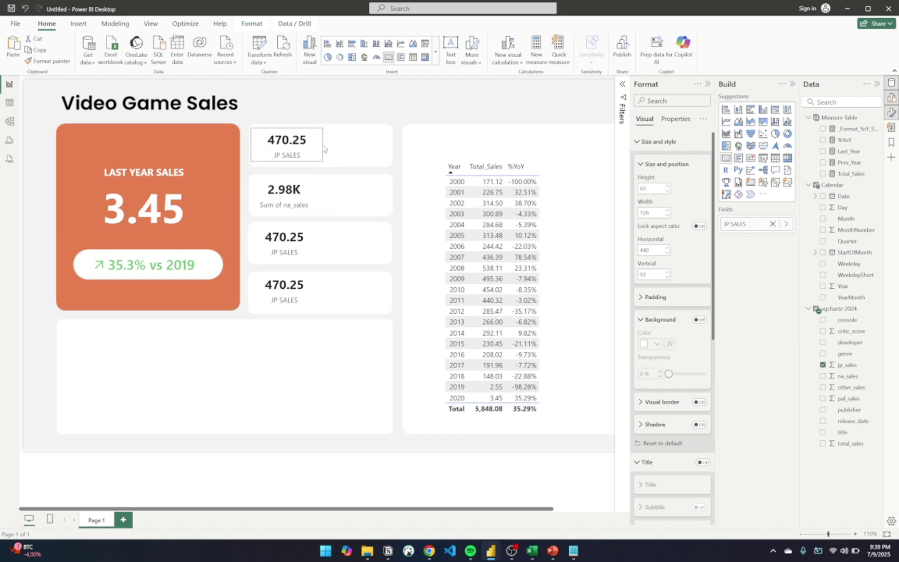
{"action": "left_click", "coordinate": [294, 191]}
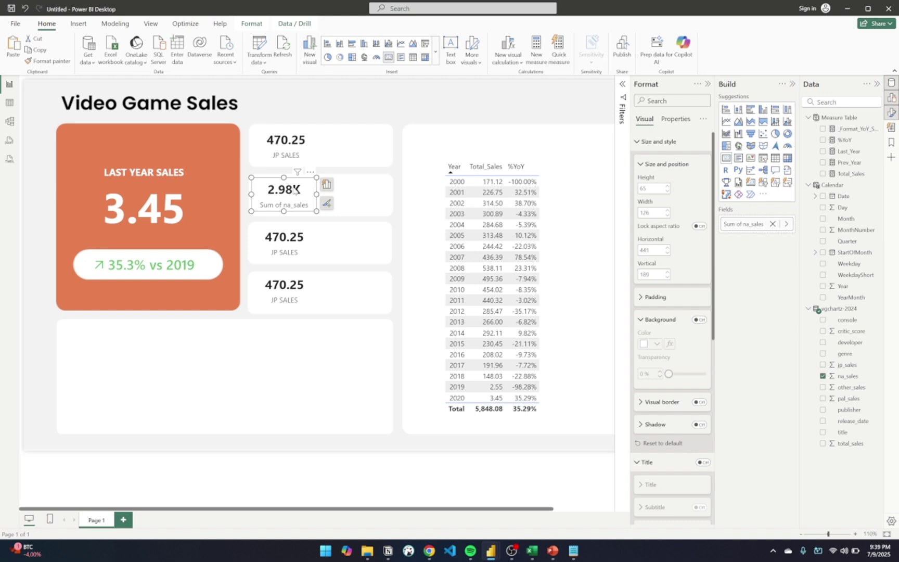
{"action": "left_click", "coordinate": [280, 144]}
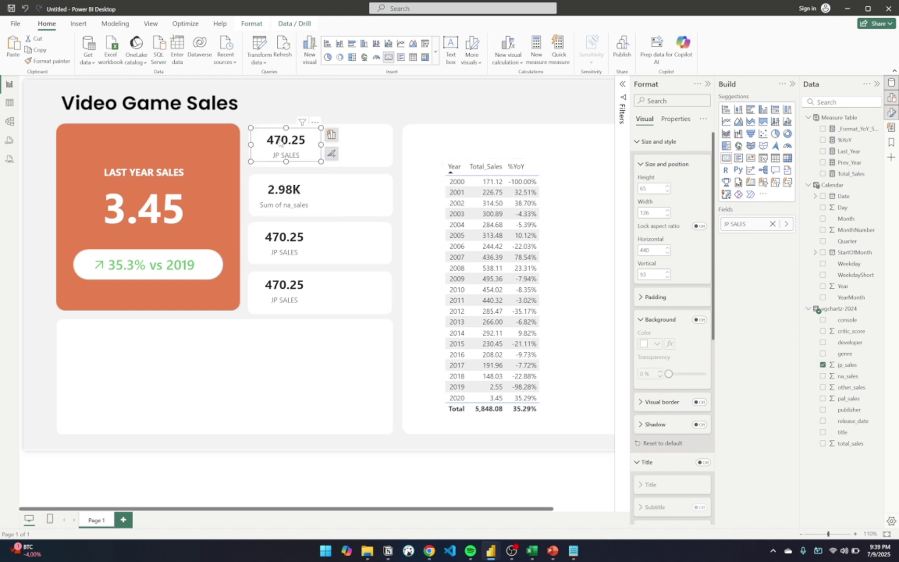
Step: Rename the Sum of na_sales field on the second card to NA SALES
{"action": "left_click", "coordinate": [285, 194]}
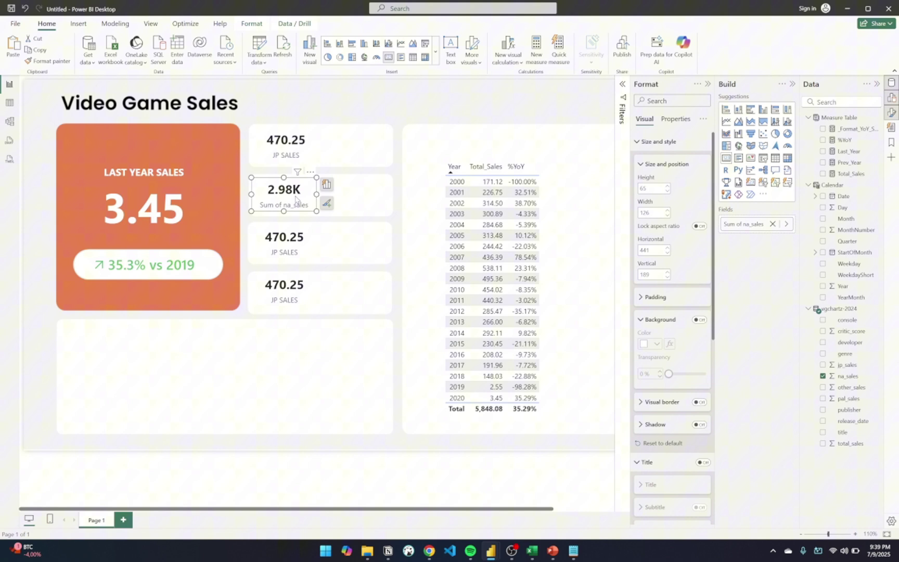
{"action": "double_click", "coordinate": [736, 222]}
{"action": "type", "text": "N"}
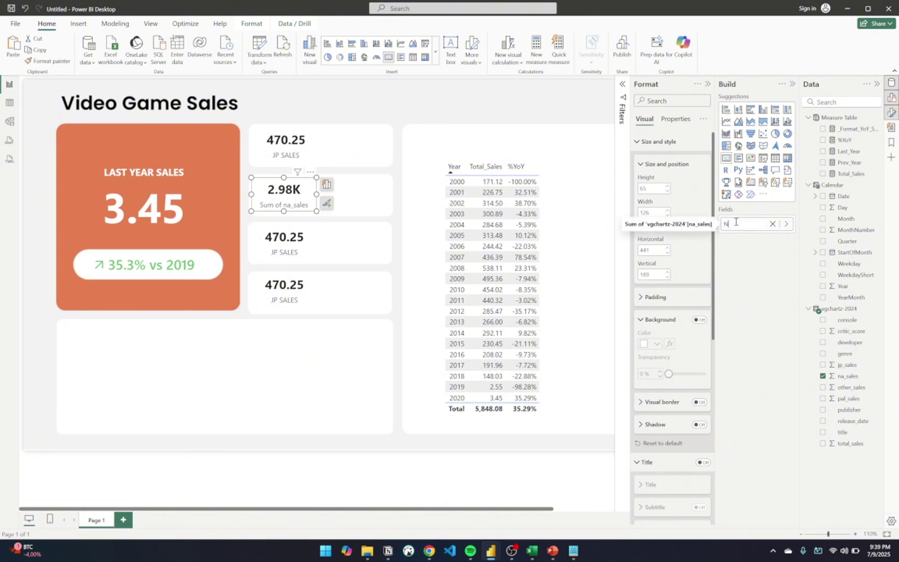
{"action": "type", "text": "A SALES"}
{"action": "key", "text": "Return"}
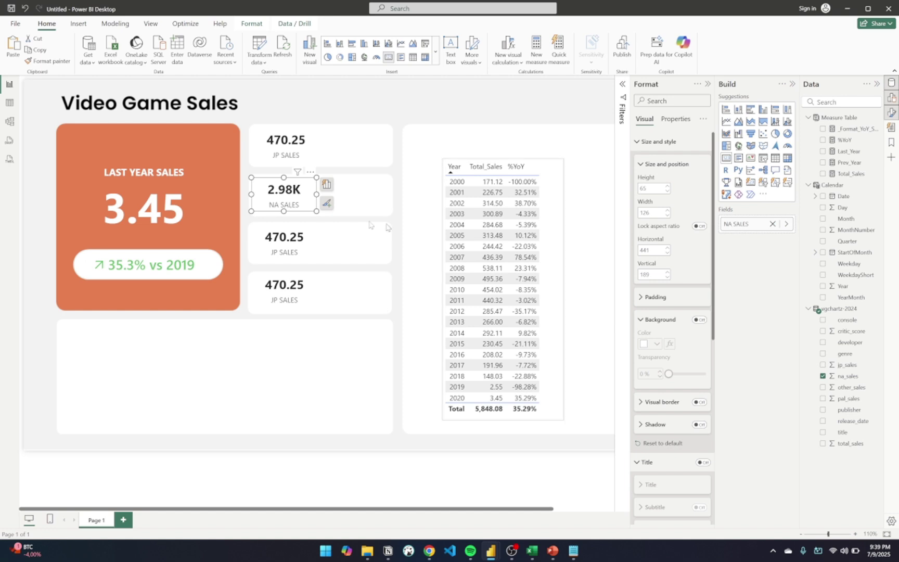
Step: Change the third card's field to pal_sales and rename it PAL SALES
{"action": "left_click", "coordinate": [298, 240]}
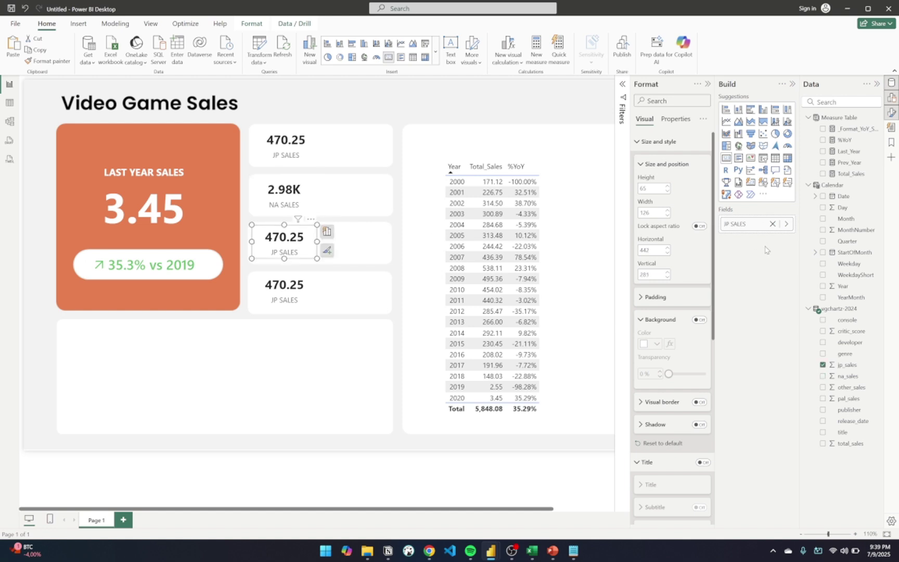
{"action": "left_click", "coordinate": [786, 224]}
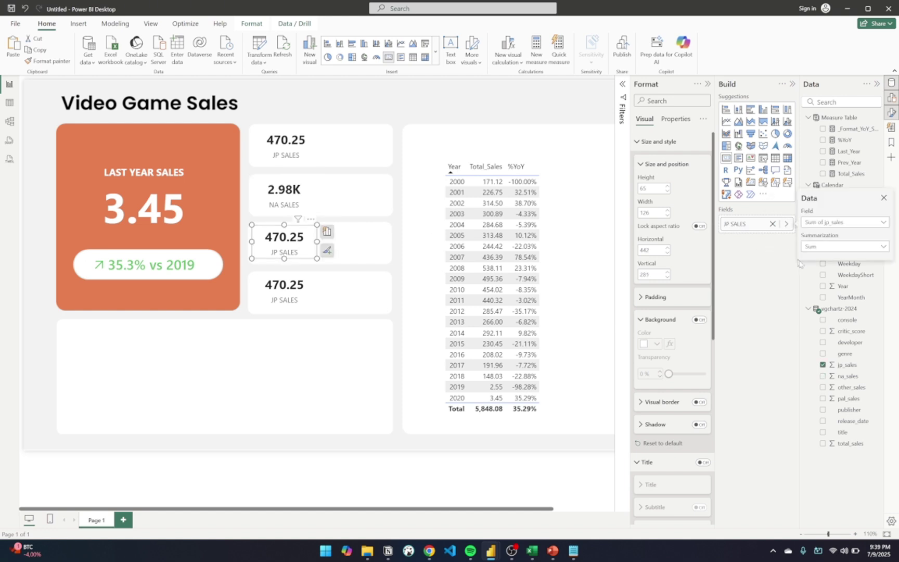
{"action": "left_click", "coordinate": [841, 229]}
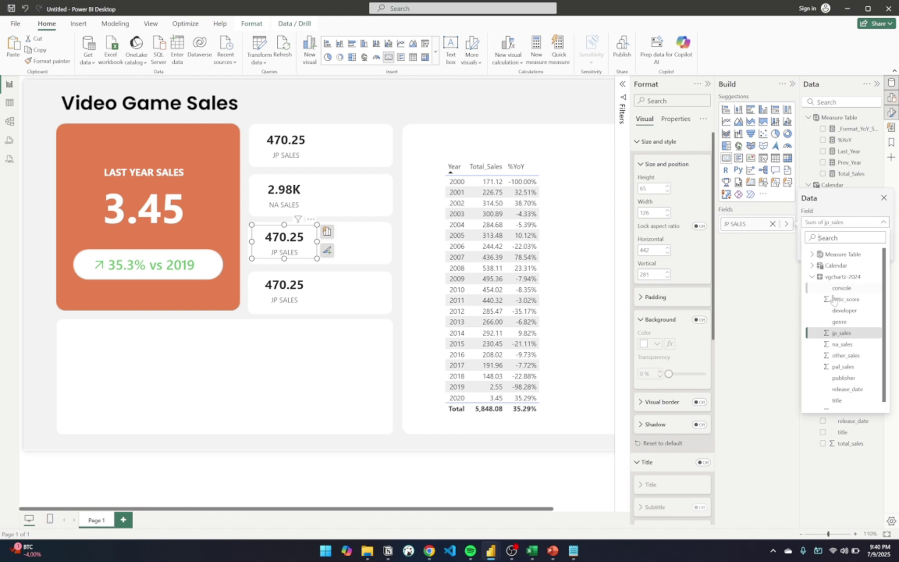
{"action": "left_click", "coordinate": [843, 367]}
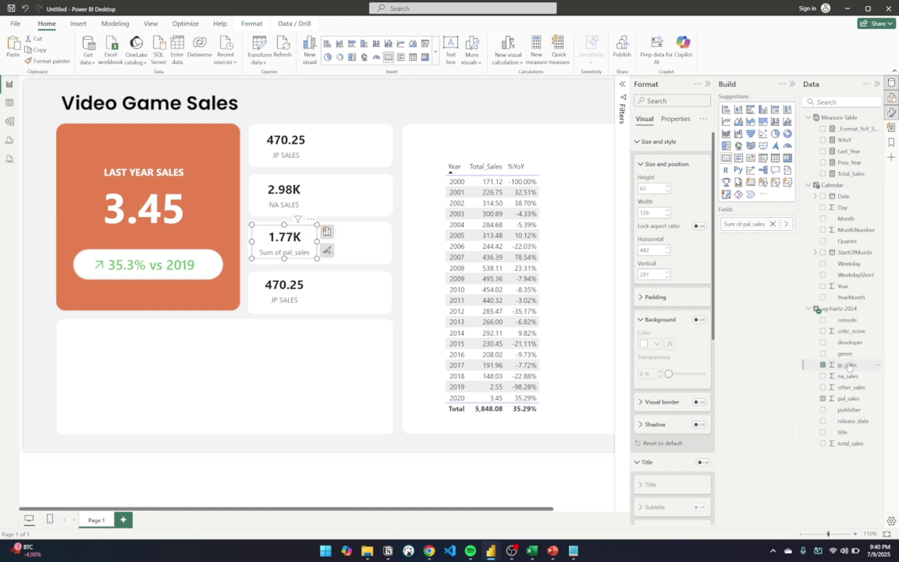
{"action": "double_click", "coordinate": [741, 226]}
{"action": "key", "text": "ctrl+a"}
{"action": "type", "text": "pa"}
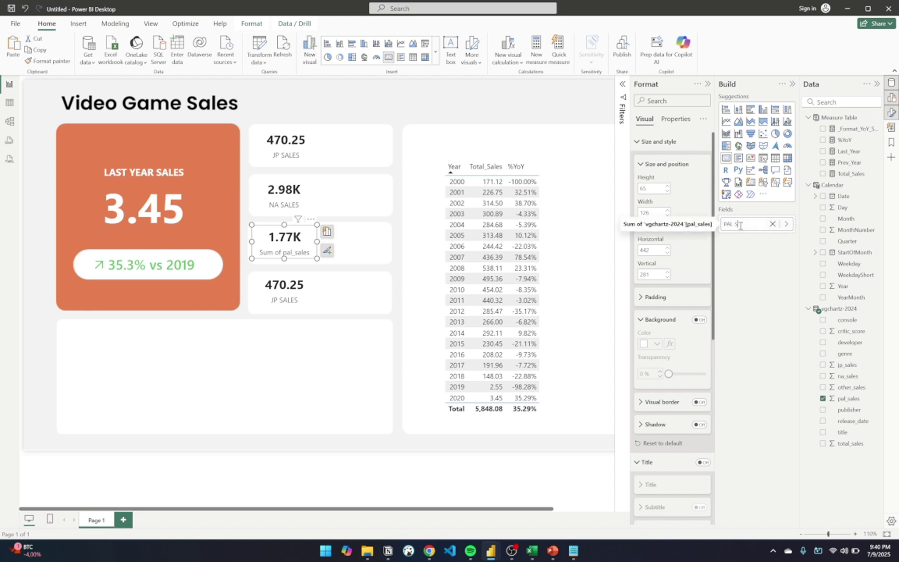
{"action": "type", "text": "L SALES"}
{"action": "key", "text": "Return"}
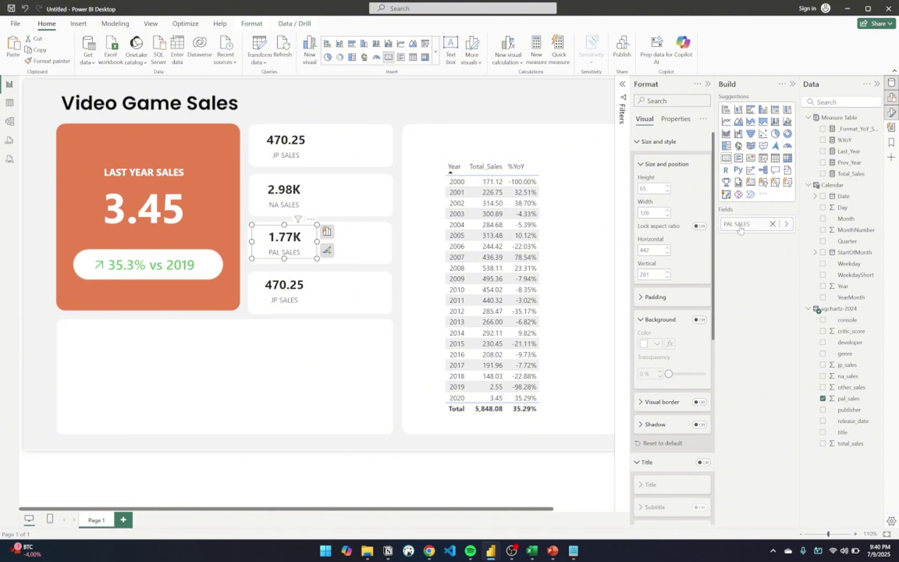
Step: Change the fourth card's field to other_sales and rename it OTHER SALES
{"action": "left_click", "coordinate": [284, 289]}
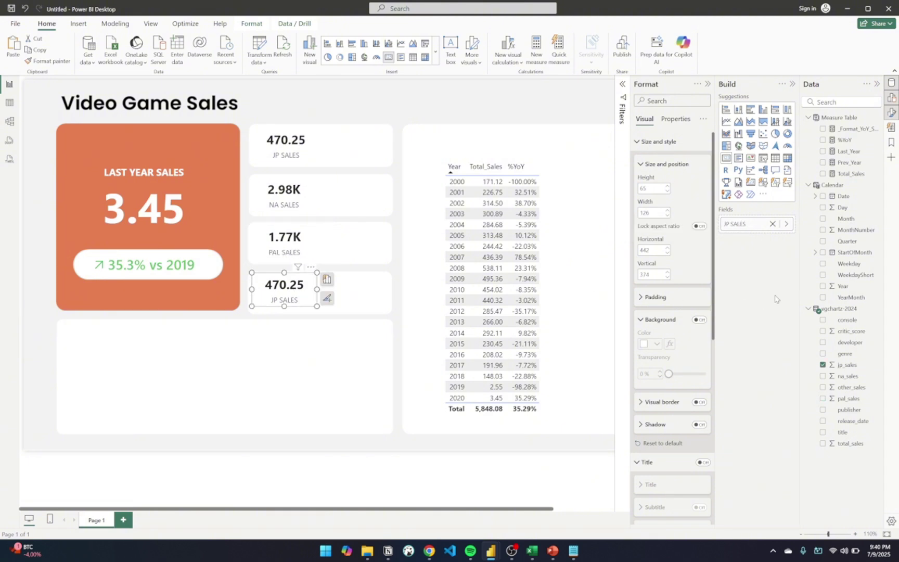
{"action": "left_click", "coordinate": [787, 224]}
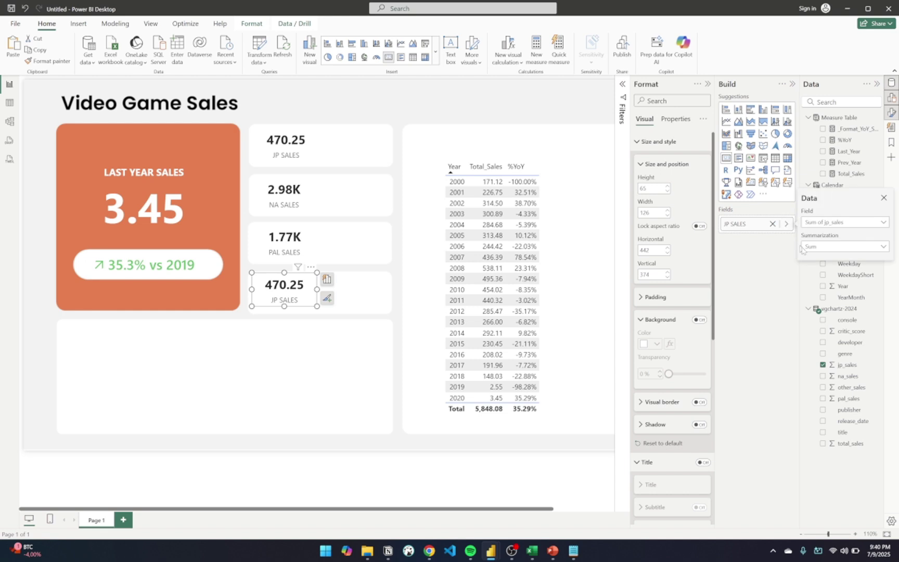
{"action": "left_click", "coordinate": [839, 224]}
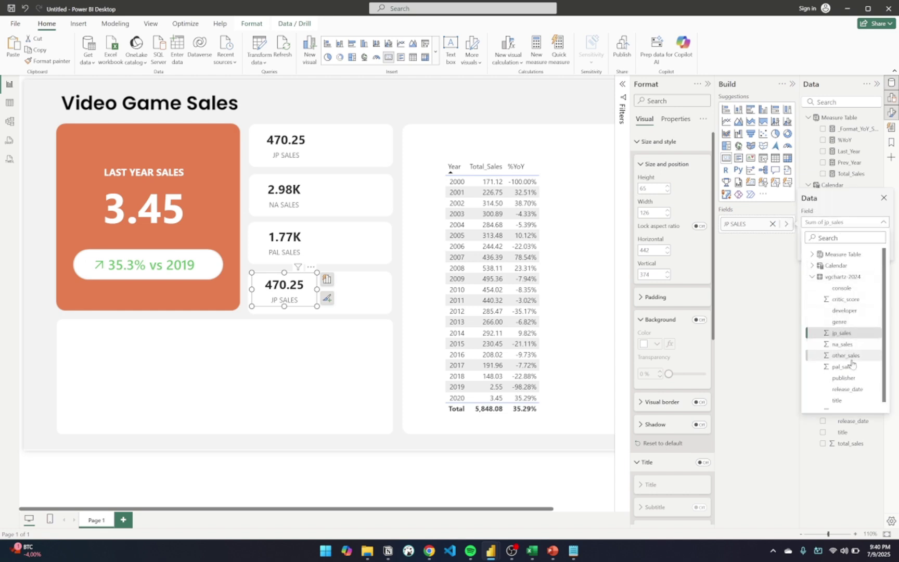
{"action": "scroll", "coordinate": [854, 370], "scroll_direction": "down", "scroll_amount": 1}
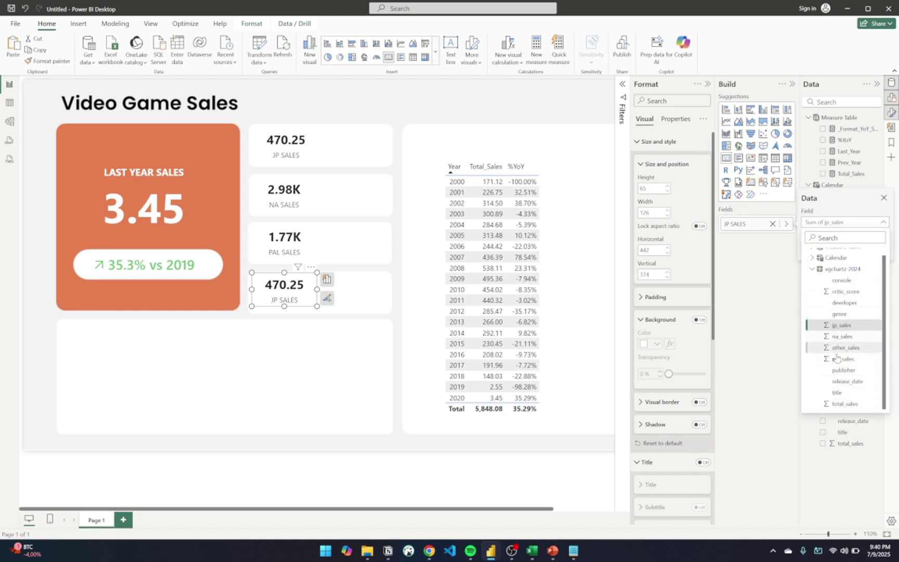
{"action": "left_click", "coordinate": [852, 348]}
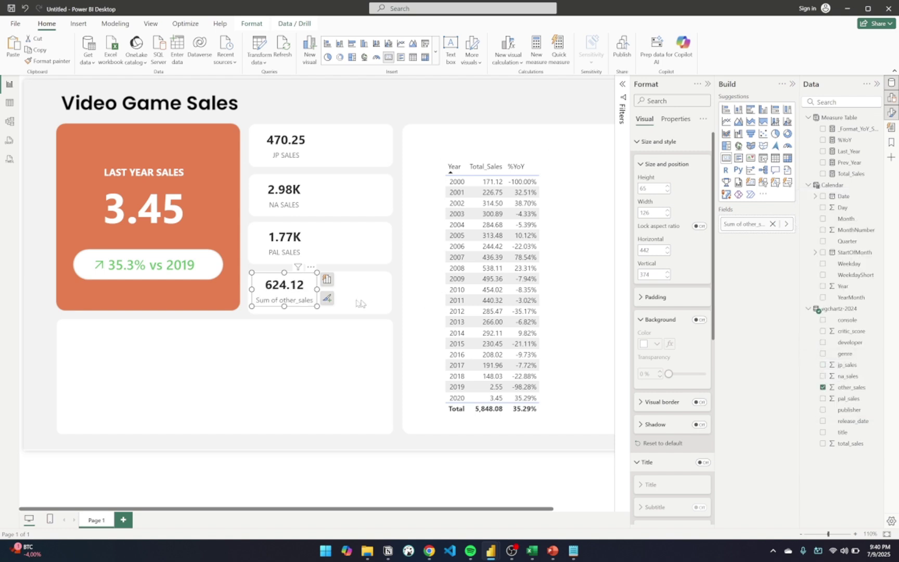
{"action": "double_click", "coordinate": [737, 224]}
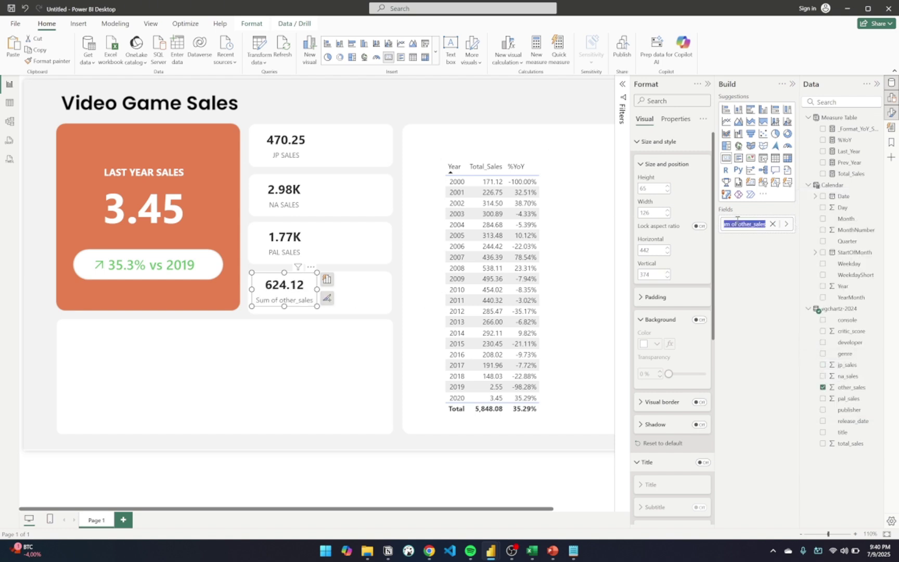
{"action": "type", "text": "Ot"}
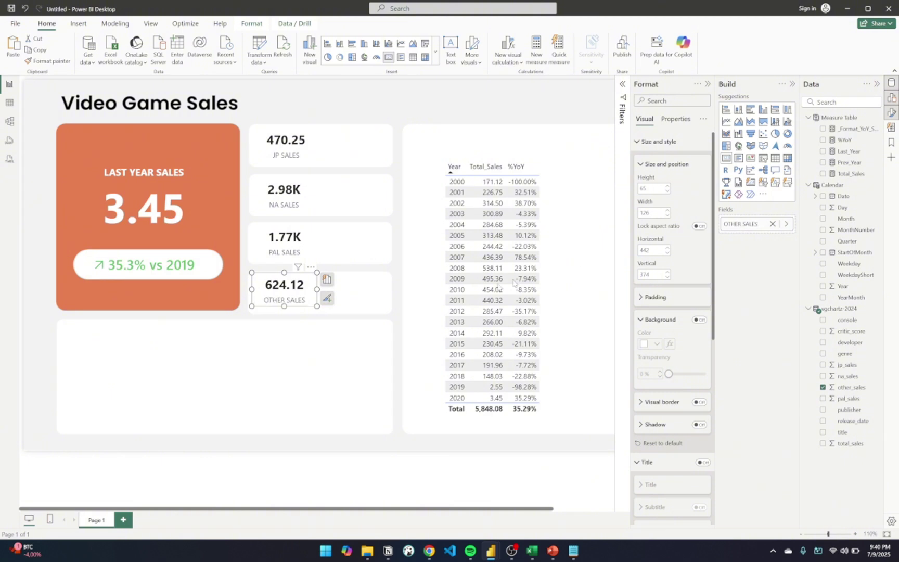
{"action": "left_click", "coordinate": [340, 339]}
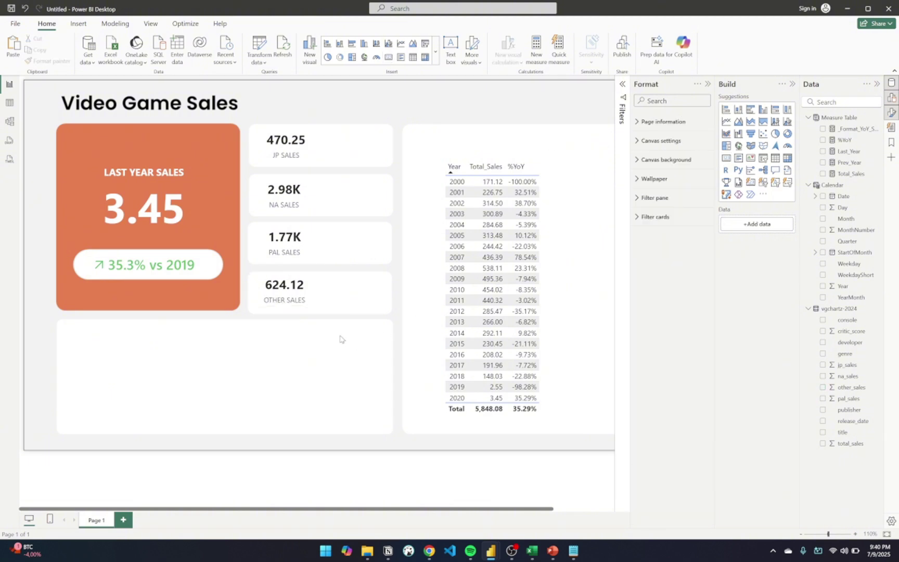
Step: Set the JP SALES card's callout value display units to Thousands
{"action": "left_click", "coordinate": [289, 196]}
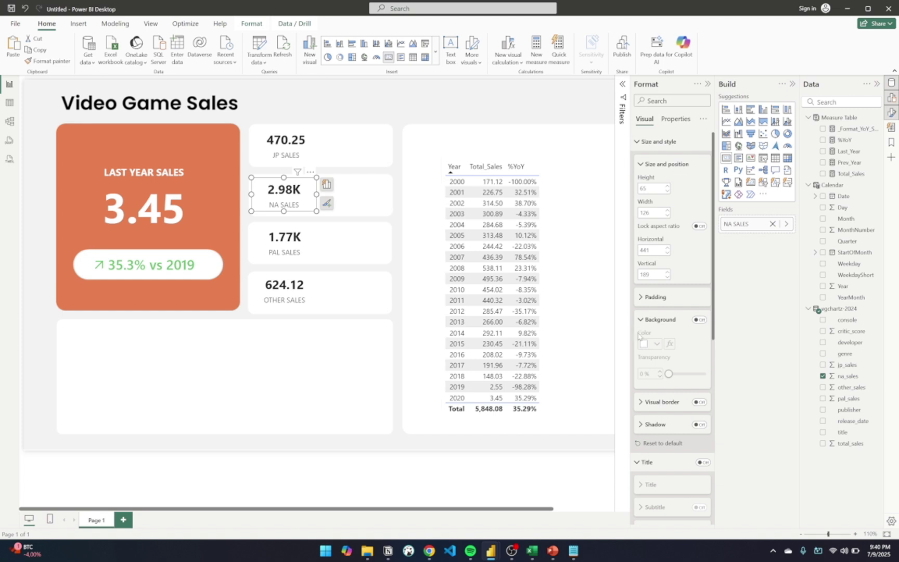
{"action": "left_click", "coordinate": [300, 142]}
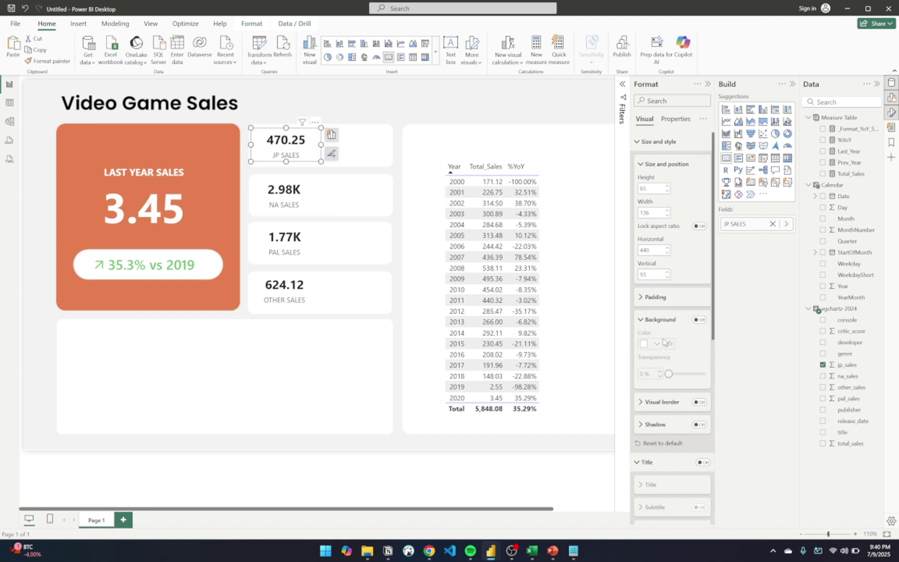
{"action": "scroll", "coordinate": [680, 365], "scroll_direction": "down", "scroll_amount": 5}
{"action": "scroll", "coordinate": [679, 364], "scroll_direction": "down", "scroll_amount": 3}
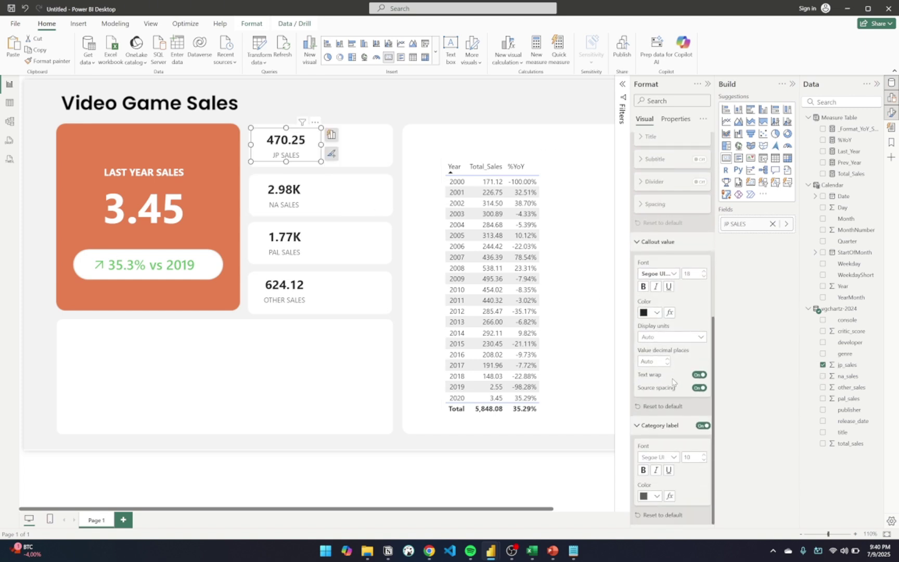
{"action": "left_click", "coordinate": [680, 341]}
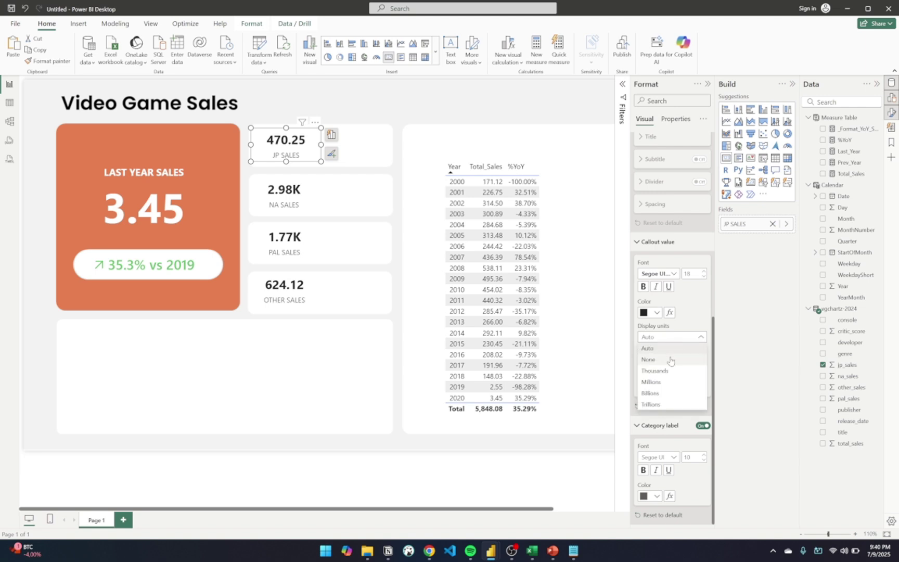
{"action": "left_click", "coordinate": [670, 359]}
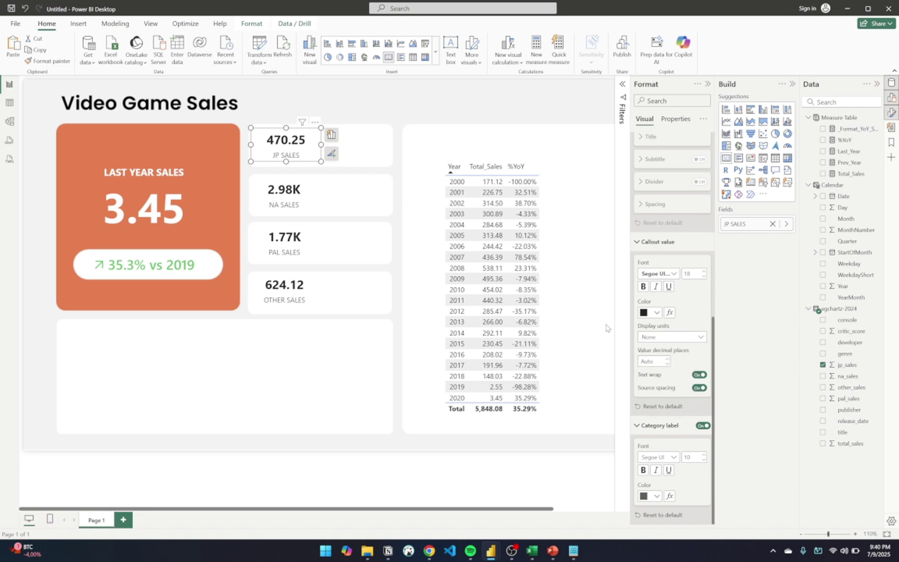
{"action": "left_click", "coordinate": [678, 339]}
{"action": "left_click", "coordinate": [667, 372]}
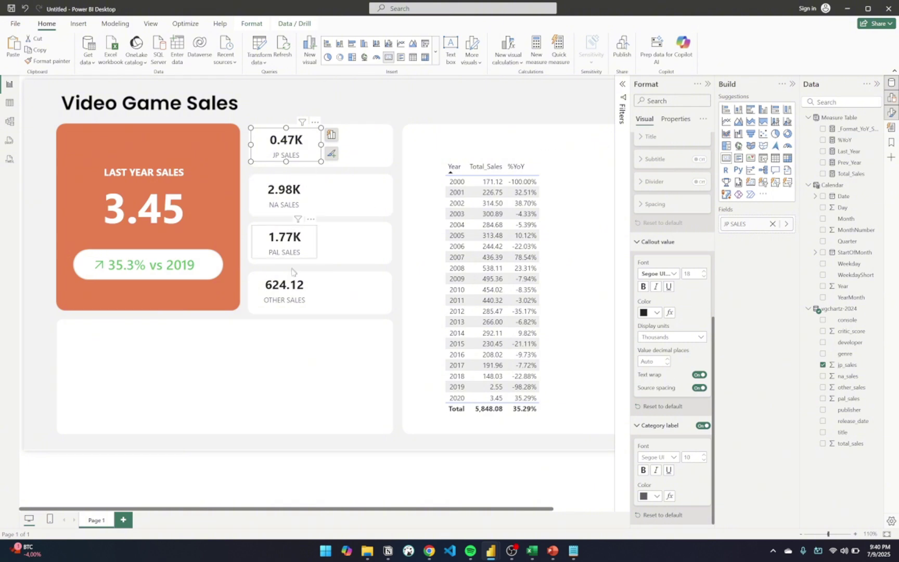
Step: Set the OTHER SALES card's callout value display units to Thousands
{"action": "left_click", "coordinate": [307, 289]}
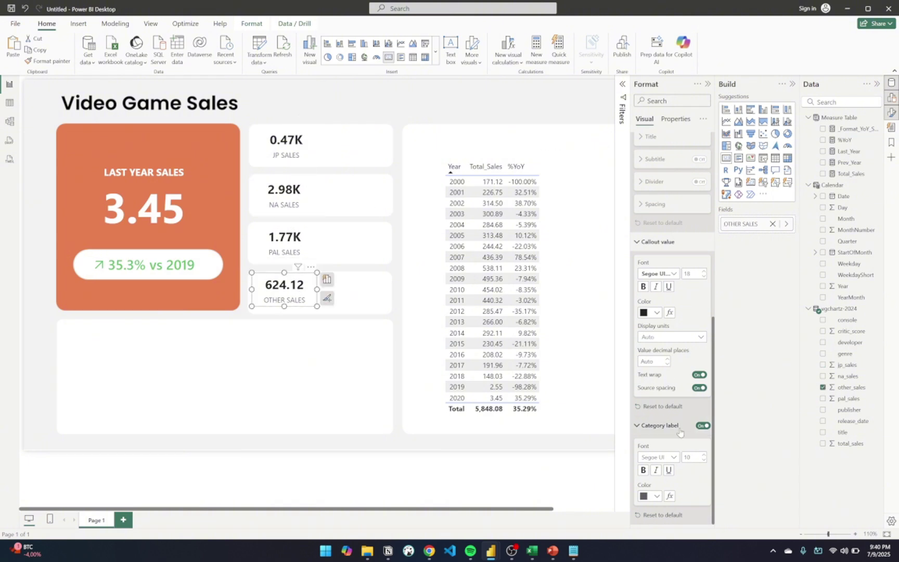
{"action": "left_click", "coordinate": [665, 339]}
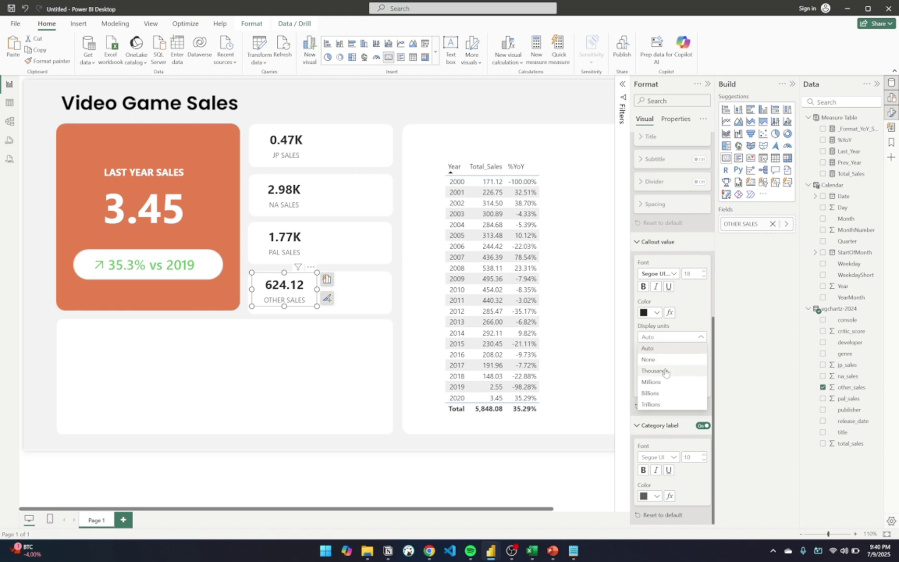
{"action": "left_click", "coordinate": [656, 371]}
{"action": "left_click", "coordinate": [310, 316]}
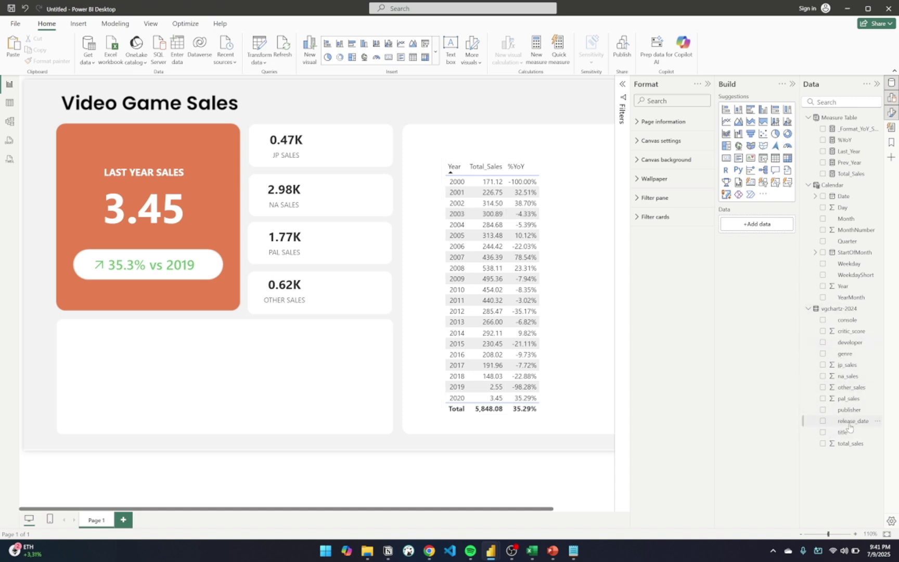
Step: Create a line chart of jp_sales by release_date over the empty tile below the cards, about 520 wide and 179 high
{"action": "left_click_drag", "start_coordinate": [849, 426], "coordinate": [336, 348]}
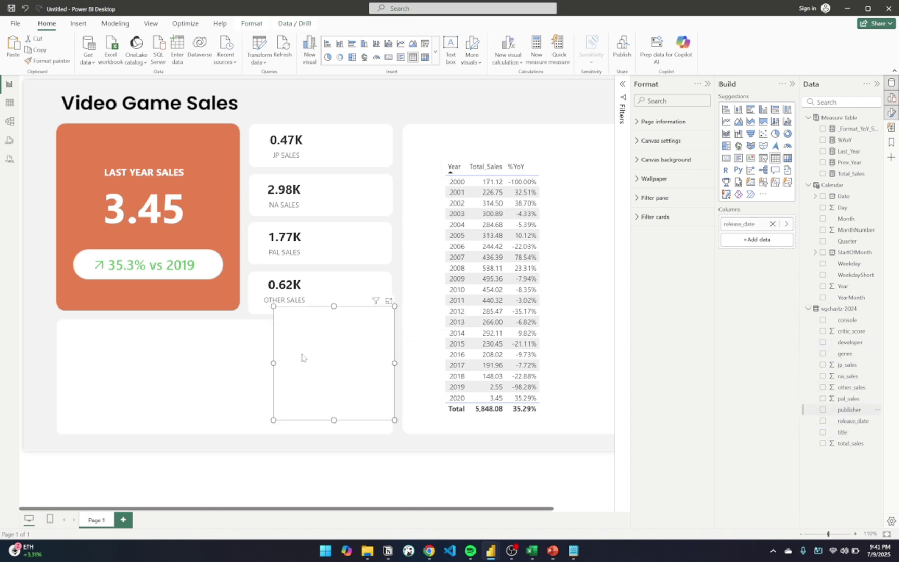
{"action": "left_click_drag", "start_coordinate": [383, 365], "coordinate": [337, 357]}
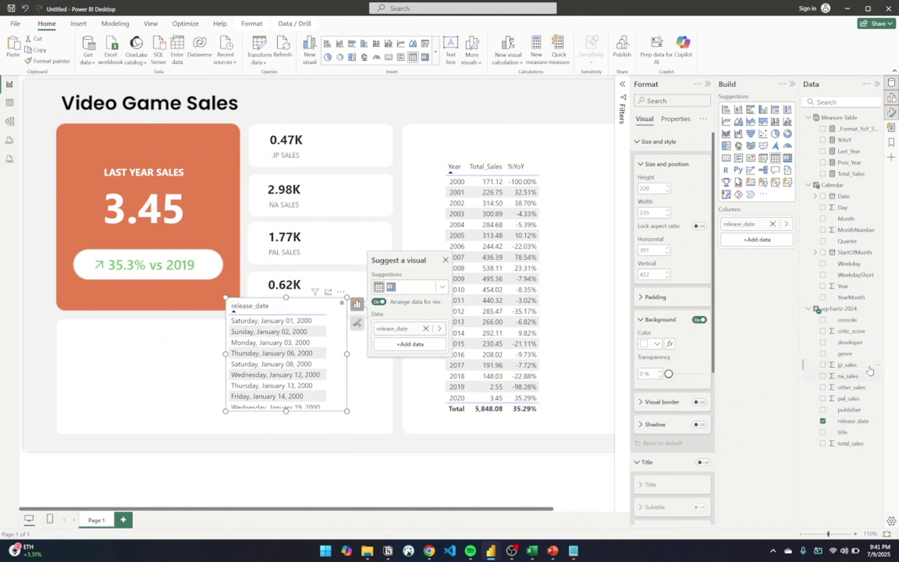
{"action": "left_click_drag", "start_coordinate": [862, 367], "coordinate": [495, 344]}
{"action": "left_click_drag", "start_coordinate": [360, 412], "coordinate": [358, 391]}
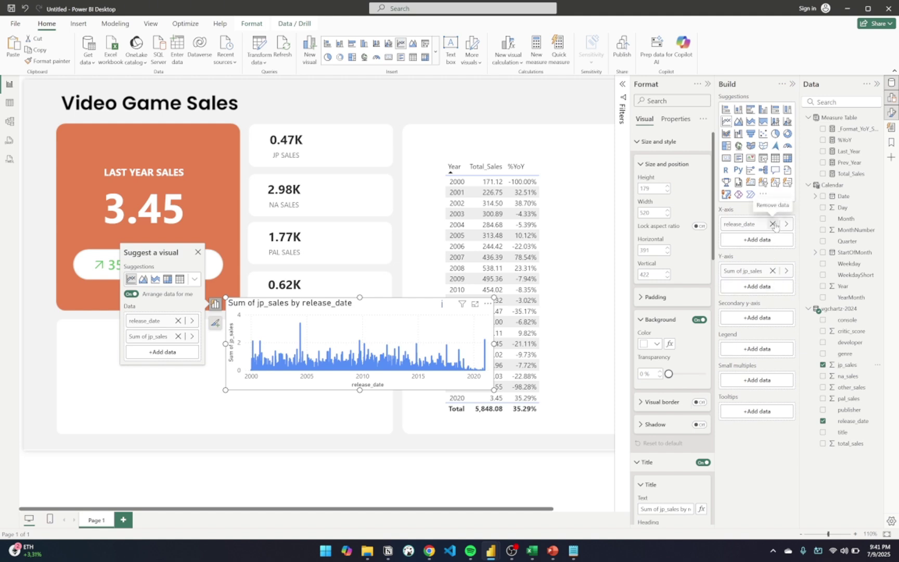
Step: Replace release_date with the Calendar table's Year on the line chart's X-axis and narrow the chart to about 367
{"action": "left_click_drag", "start_coordinate": [843, 286], "coordinate": [769, 223]}
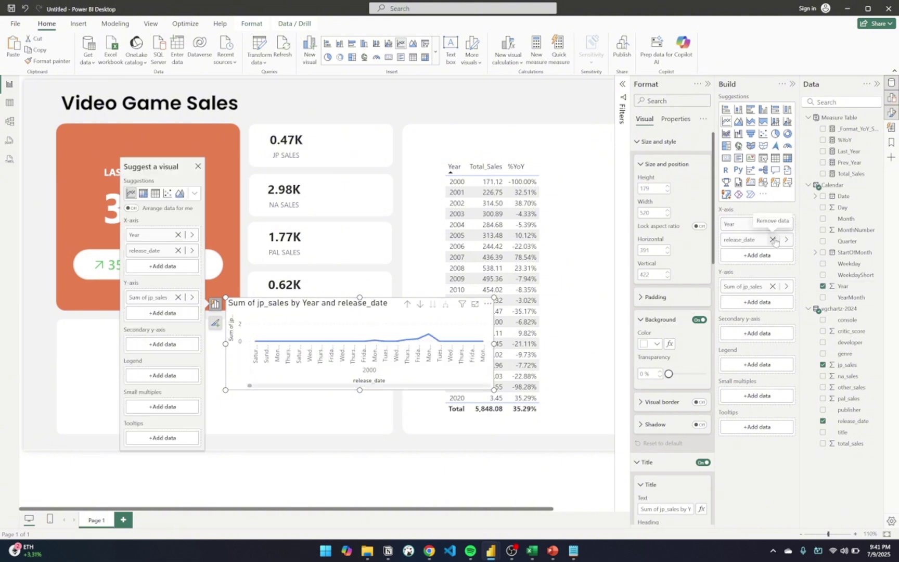
{"action": "left_click", "coordinate": [772, 240]}
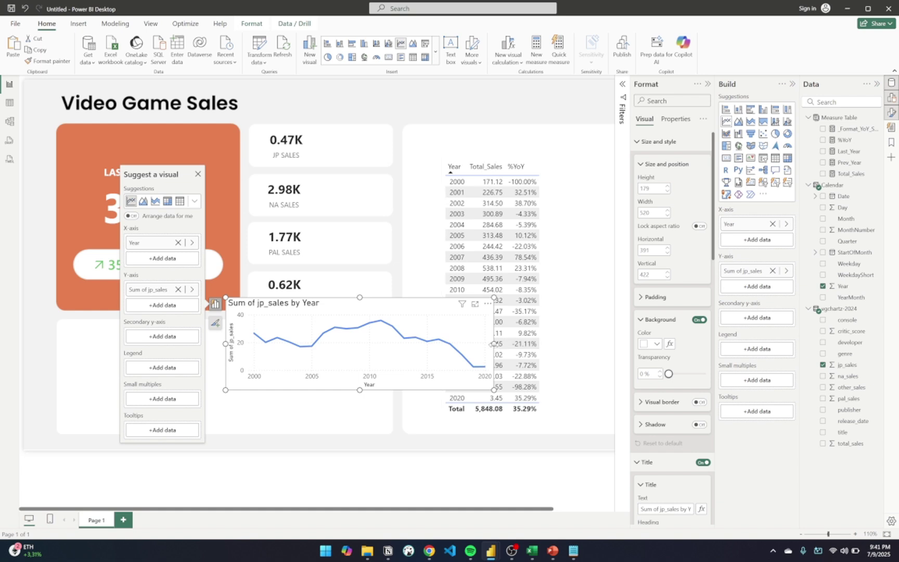
{"action": "left_click_drag", "start_coordinate": [494, 343], "coordinate": [414, 344]}
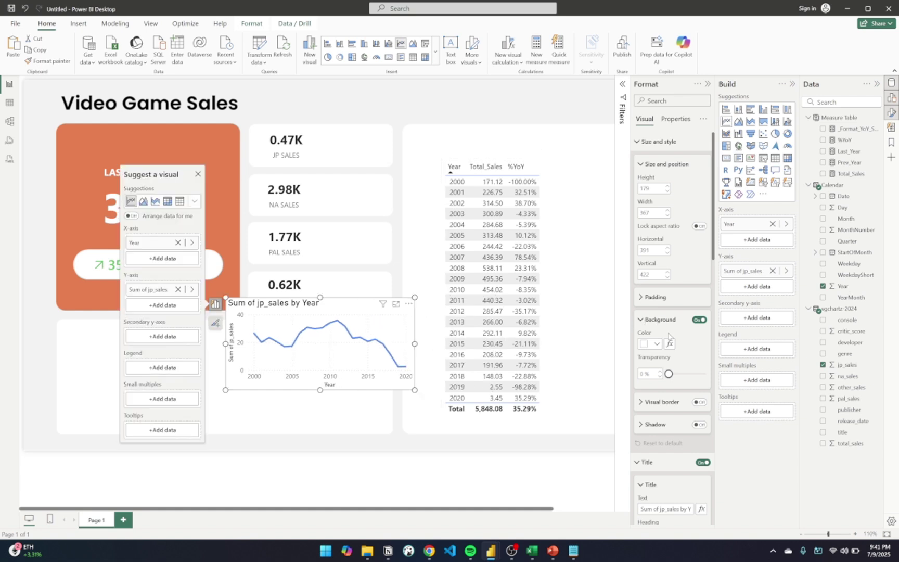
{"action": "scroll", "coordinate": [669, 337], "scroll_direction": "down", "scroll_amount": 5}
{"action": "scroll", "coordinate": [671, 291], "scroll_direction": "up", "scroll_amount": 5}
{"action": "left_click", "coordinate": [344, 409]}
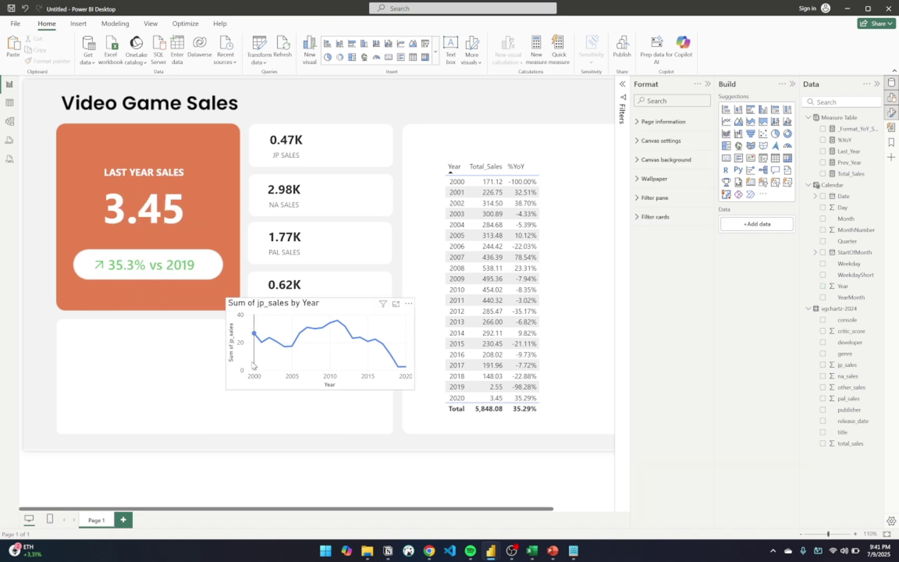
Step: Turn off the X-axis values and X-axis title on the jp_sales line chart
{"action": "left_click", "coordinate": [233, 359]}
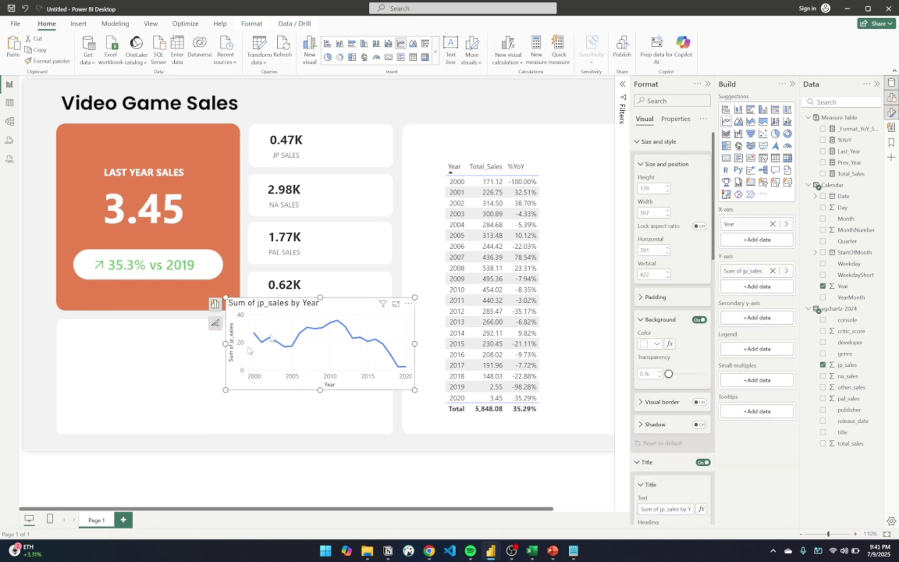
{"action": "scroll", "coordinate": [691, 340], "scroll_direction": "down", "scroll_amount": 10}
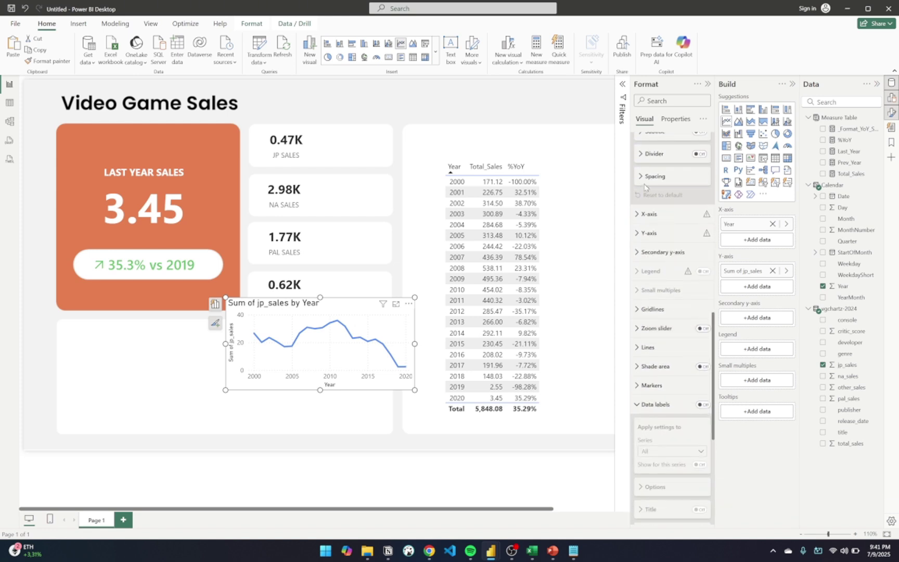
{"action": "left_click", "coordinate": [646, 209]}
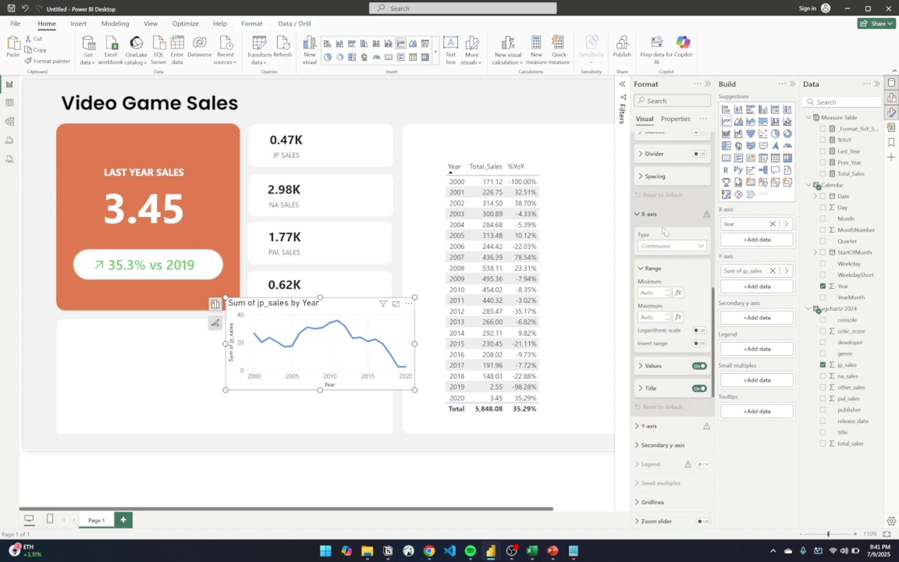
{"action": "left_click", "coordinate": [700, 366]}
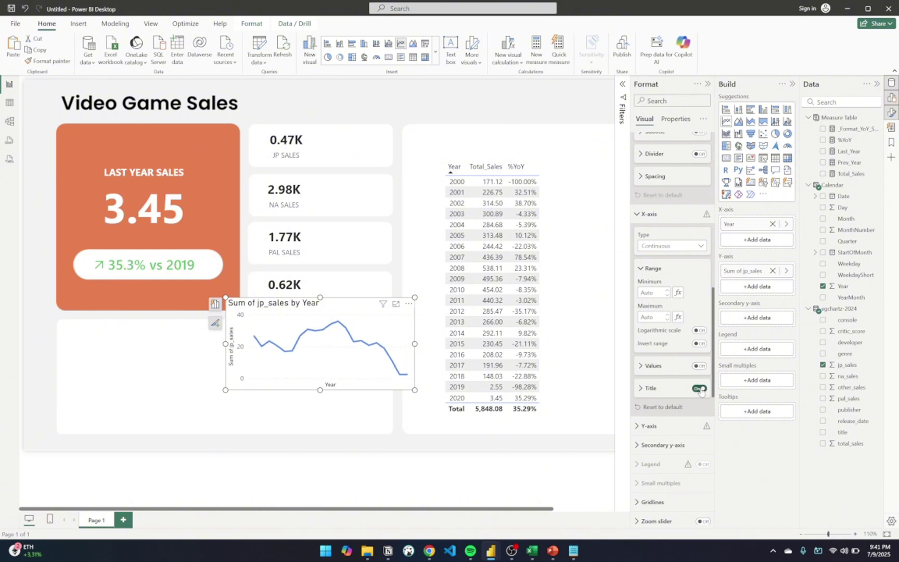
{"action": "left_click", "coordinate": [700, 389]}
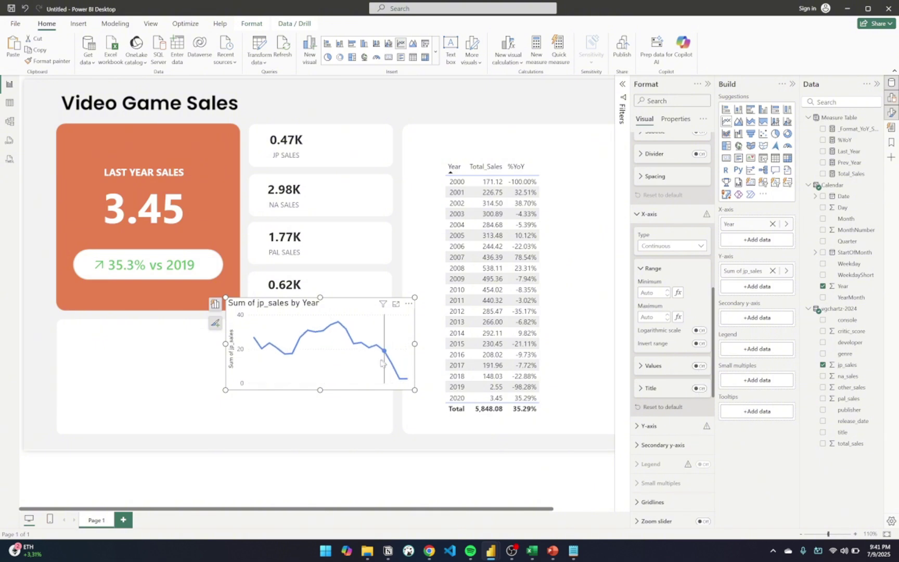
{"action": "left_click", "coordinate": [700, 367]}
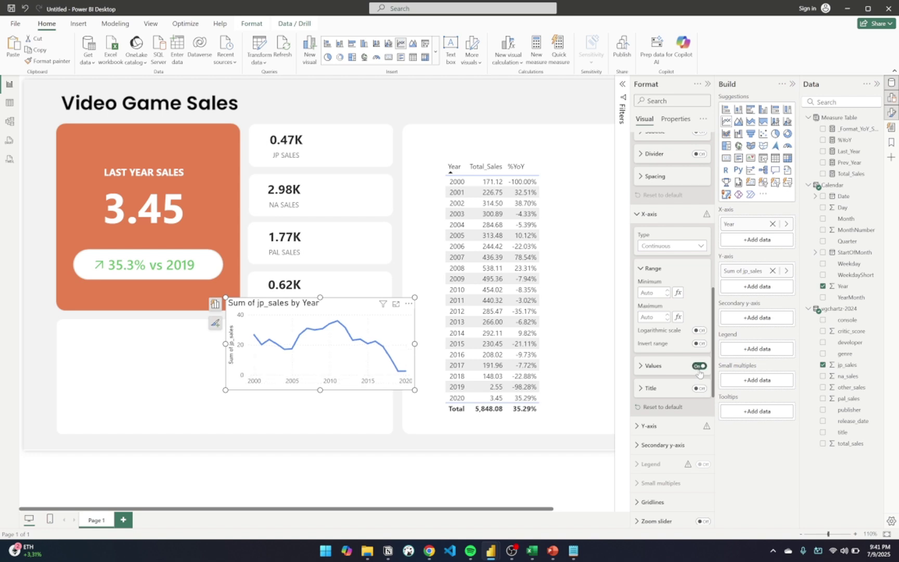
{"action": "left_click", "coordinate": [700, 369]}
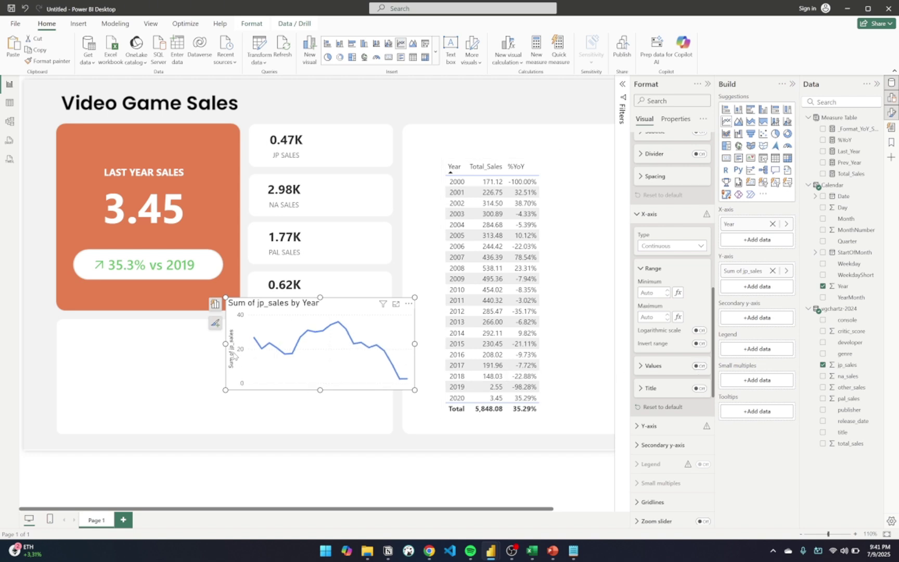
Step: Turn off the Y-axis values and Y-axis title on the jp_sales line chart
{"action": "scroll", "coordinate": [656, 351], "scroll_direction": "down", "scroll_amount": 3}
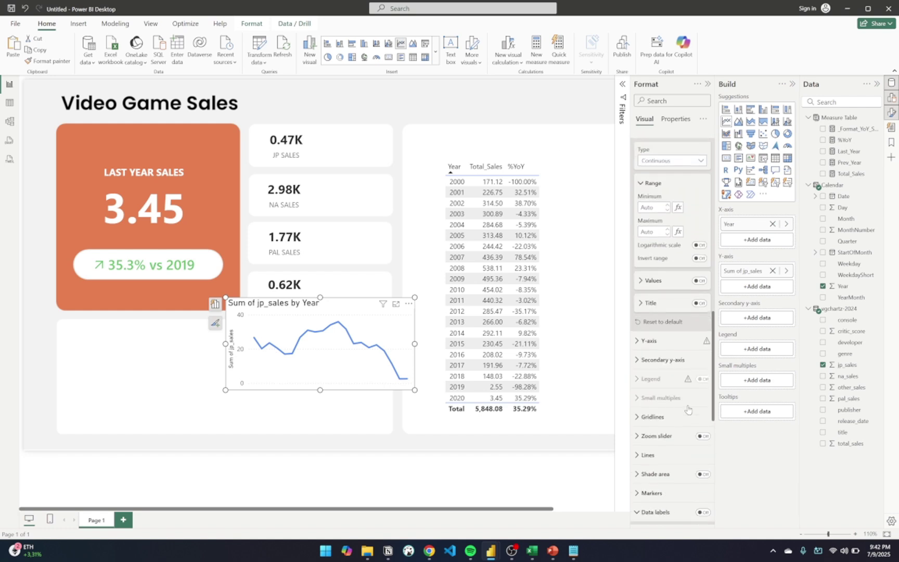
{"action": "left_click", "coordinate": [655, 352]}
{"action": "scroll", "coordinate": [655, 349], "scroll_direction": "down", "scroll_amount": 3}
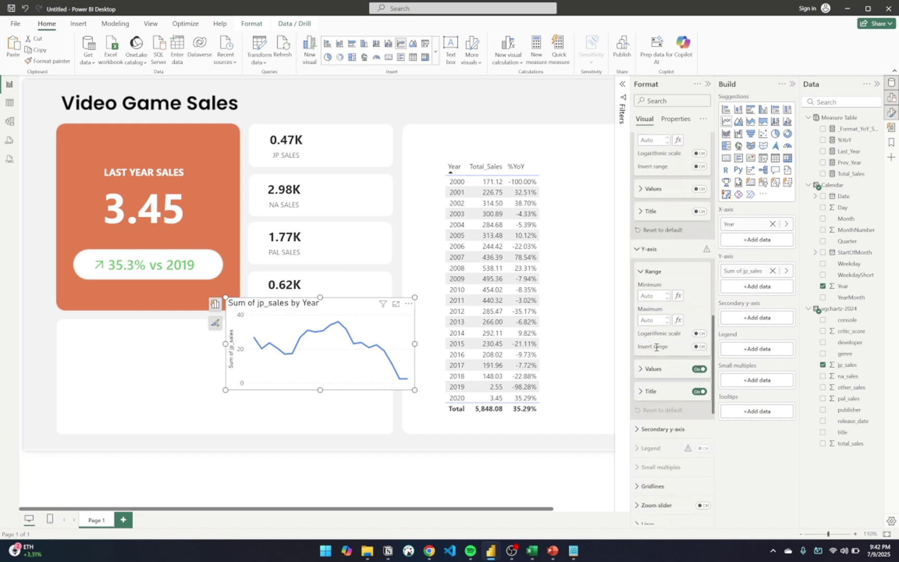
{"action": "left_click", "coordinate": [700, 369]}
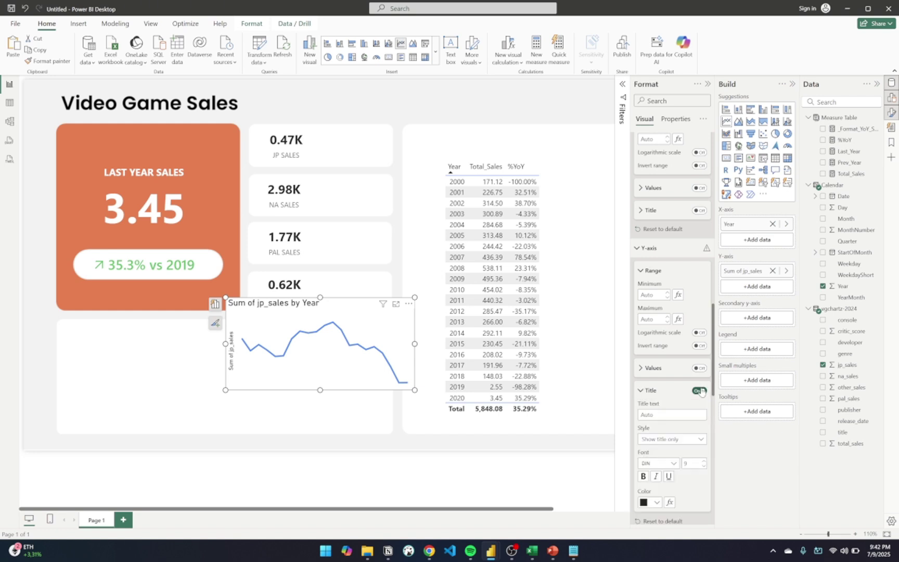
{"action": "left_click", "coordinate": [700, 391]}
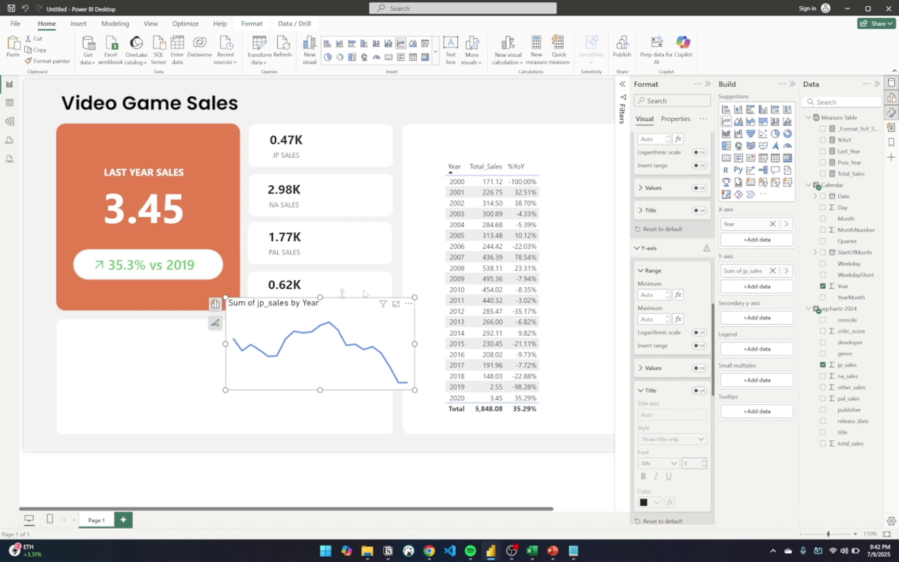
Step: Turn off the overall title of the jp_sales line chart
{"action": "scroll", "coordinate": [671, 323], "scroll_direction": "up", "scroll_amount": 10}
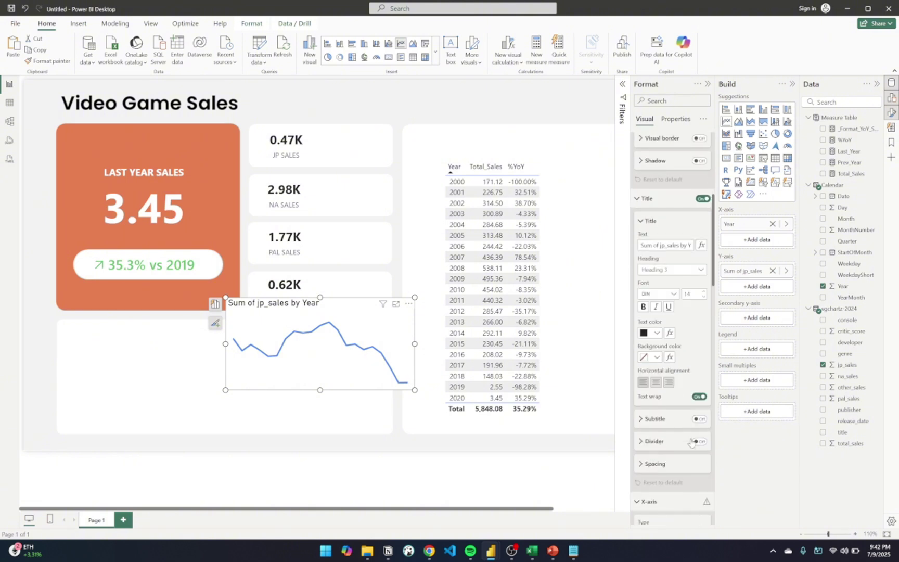
{"action": "scroll", "coordinate": [697, 318], "scroll_direction": "up", "scroll_amount": 5}
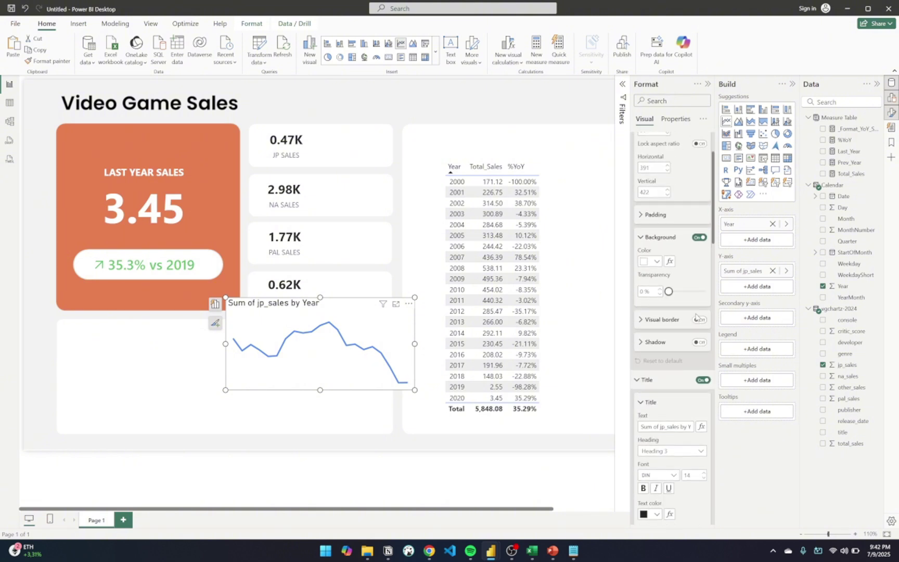
{"action": "left_click", "coordinate": [702, 380]}
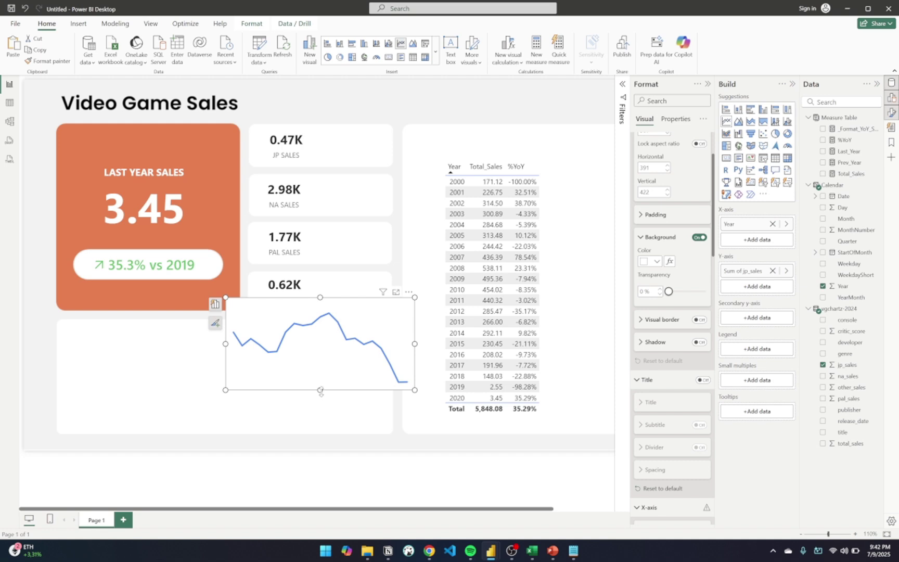
Step: Remove the line chart's background and shrink it to fit beside the JP SALES value in the first white tile
{"action": "left_click_drag", "start_coordinate": [321, 391], "coordinate": [327, 359]}
{"action": "left_click_drag", "start_coordinate": [395, 320], "coordinate": [490, 147]}
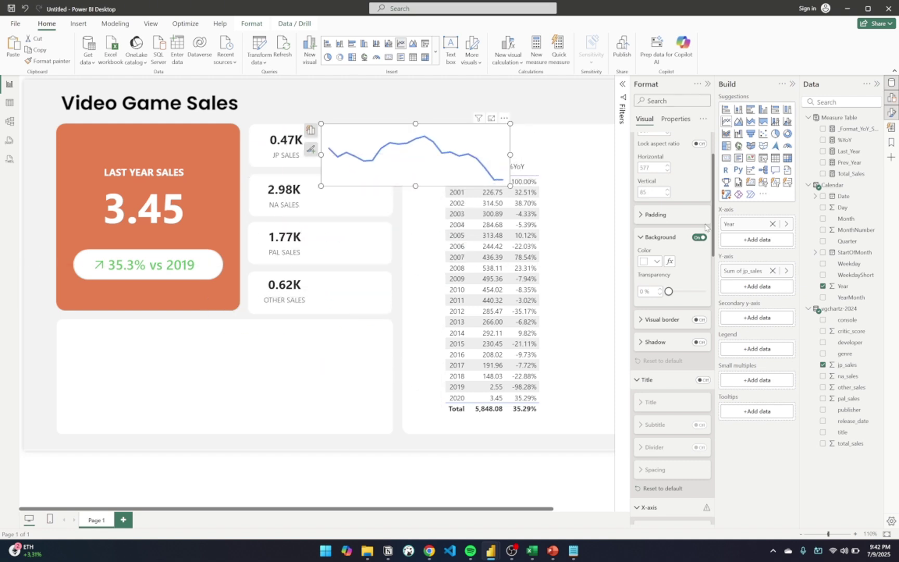
{"action": "left_click", "coordinate": [698, 240]}
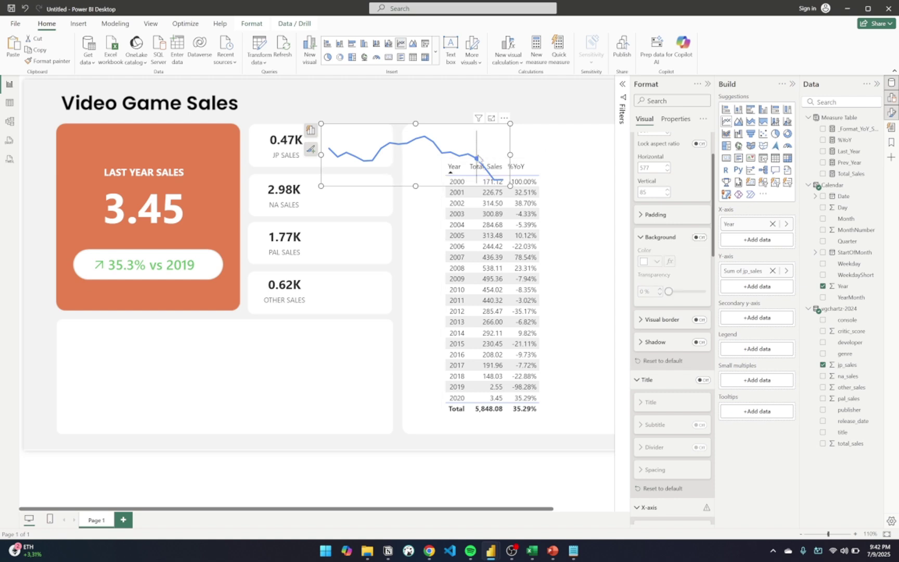
{"action": "left_click_drag", "start_coordinate": [510, 185], "coordinate": [393, 161]}
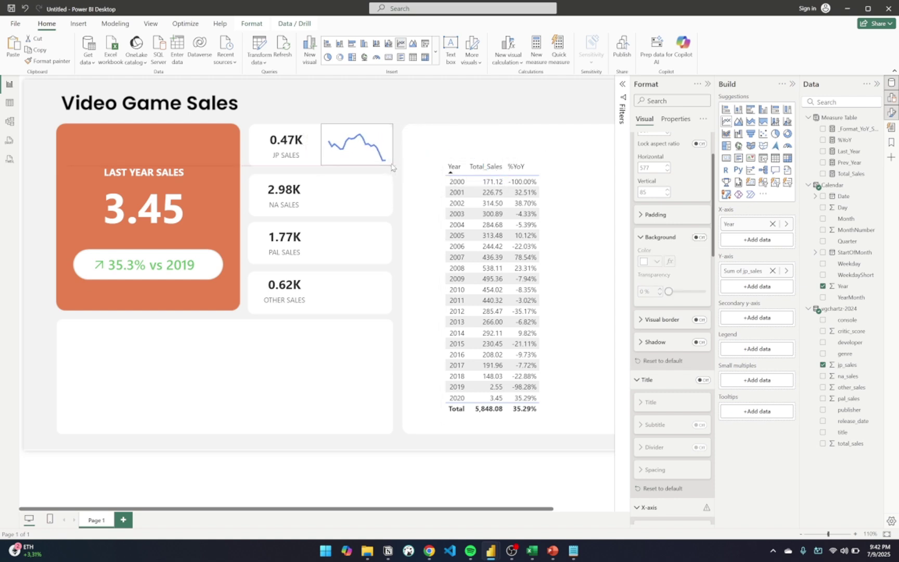
{"action": "mouse_move", "coordinate": [362, 148]}
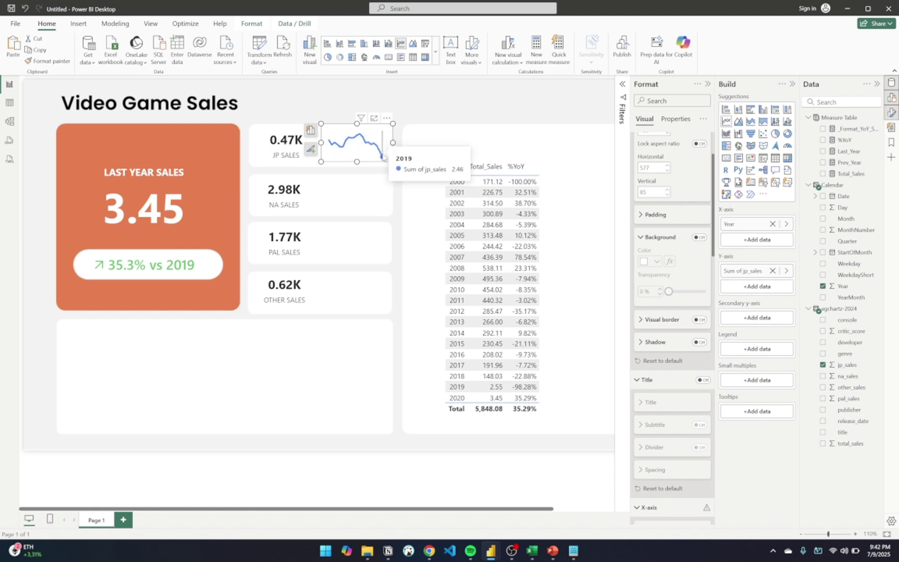
{"action": "left_click", "coordinate": [423, 124]}
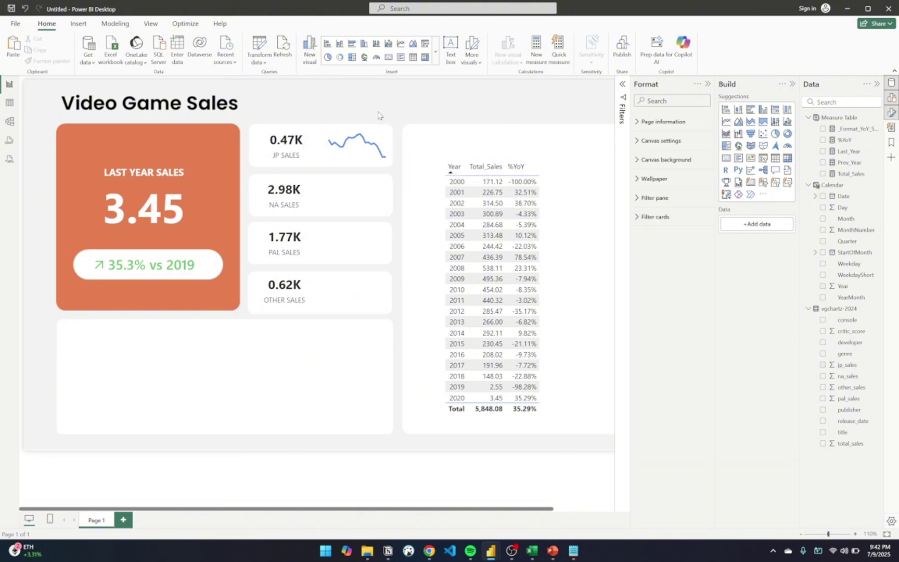
Step: Widen the JP SALES sparkline to about 158 px and shift it slightly down inside its tile
{"action": "scroll", "coordinate": [411, 120], "scroll_direction": "up", "scroll_amount": 6}
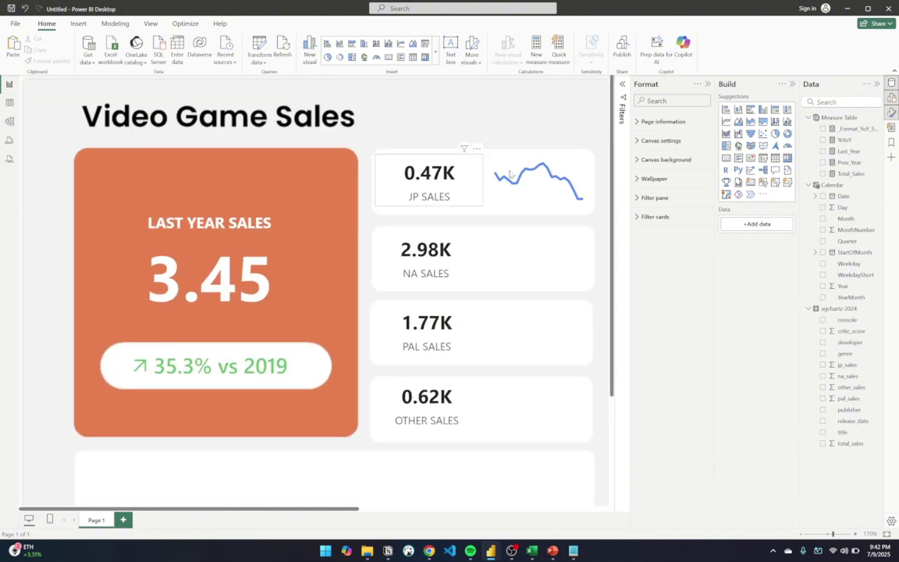
{"action": "left_click", "coordinate": [510, 174]}
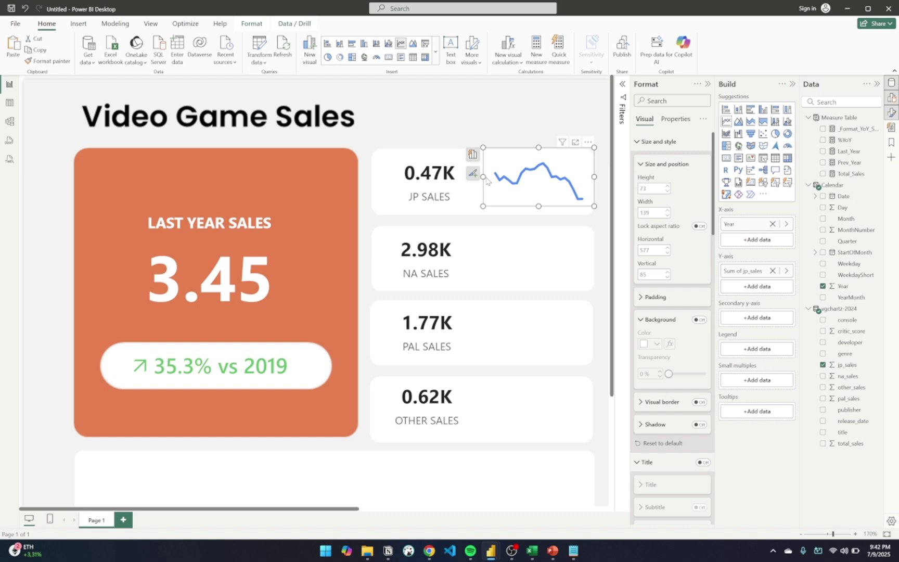
{"action": "left_click_drag", "start_coordinate": [484, 177], "coordinate": [457, 177]}
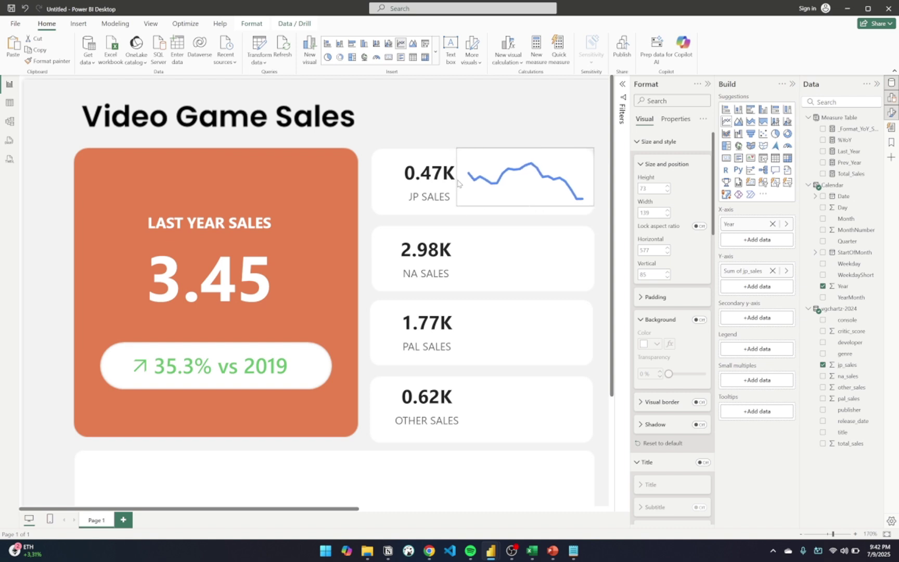
{"action": "mouse_move", "coordinate": [531, 166]}
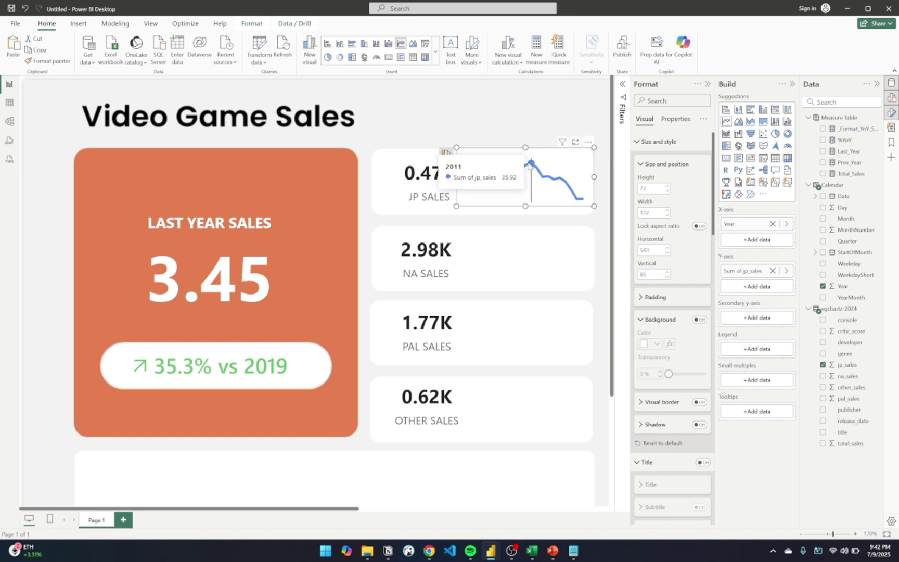
{"action": "left_click_drag", "start_coordinate": [529, 165], "coordinate": [528, 169]}
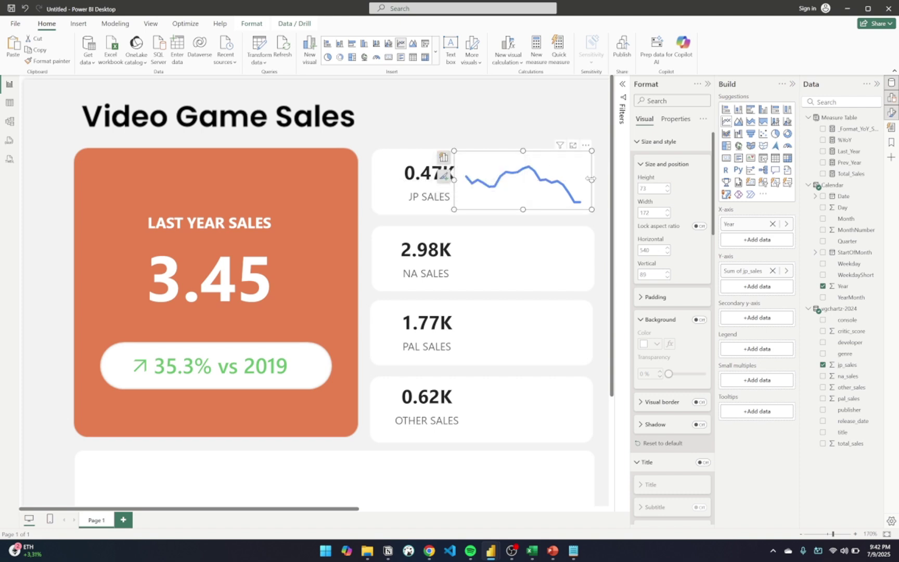
{"action": "left_click_drag", "start_coordinate": [592, 179], "coordinate": [581, 180]}
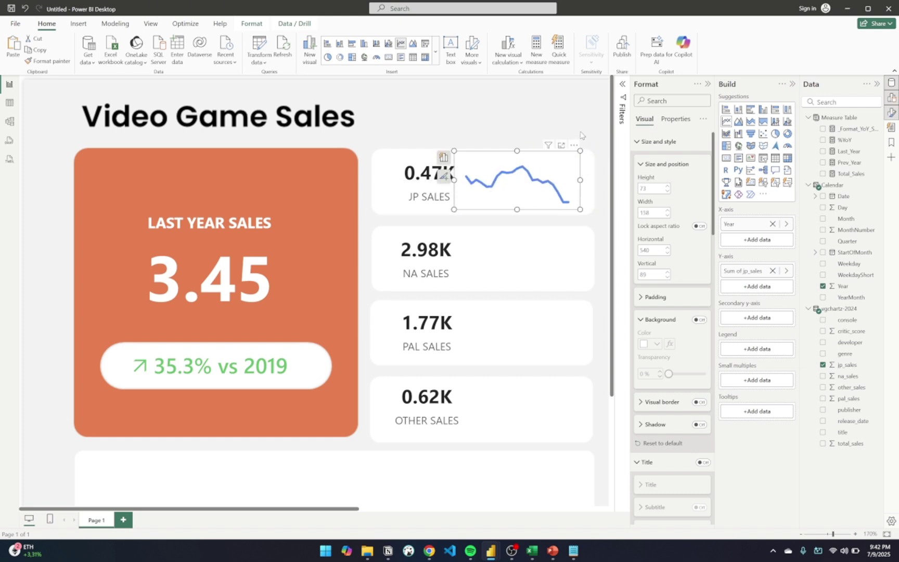
{"action": "left_click", "coordinate": [581, 134]}
Step: Duplicate the JP SALES sparkline and place copies beside the NA SALES, PAL SALES and OTHER SALES values
{"action": "left_click", "coordinate": [575, 169]}
{"action": "key", "text": "ctrl+c"}
{"action": "key", "text": "ctrl+v"}
{"action": "left_click_drag", "start_coordinate": [568, 168], "coordinate": [547, 302]}
{"action": "scroll", "coordinate": [565, 234], "scroll_direction": "down", "scroll_amount": 1}
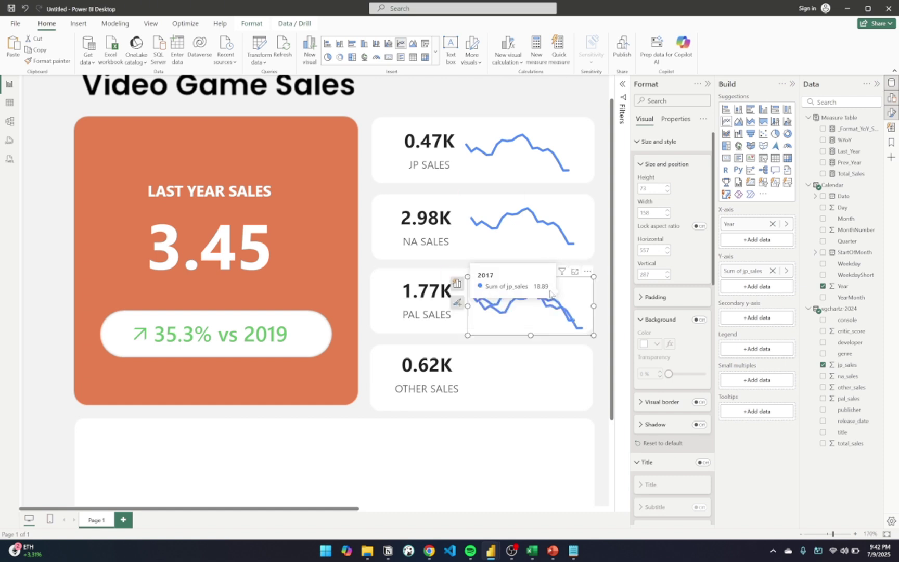
{"action": "left_click_drag", "start_coordinate": [560, 295], "coordinate": [557, 364]}
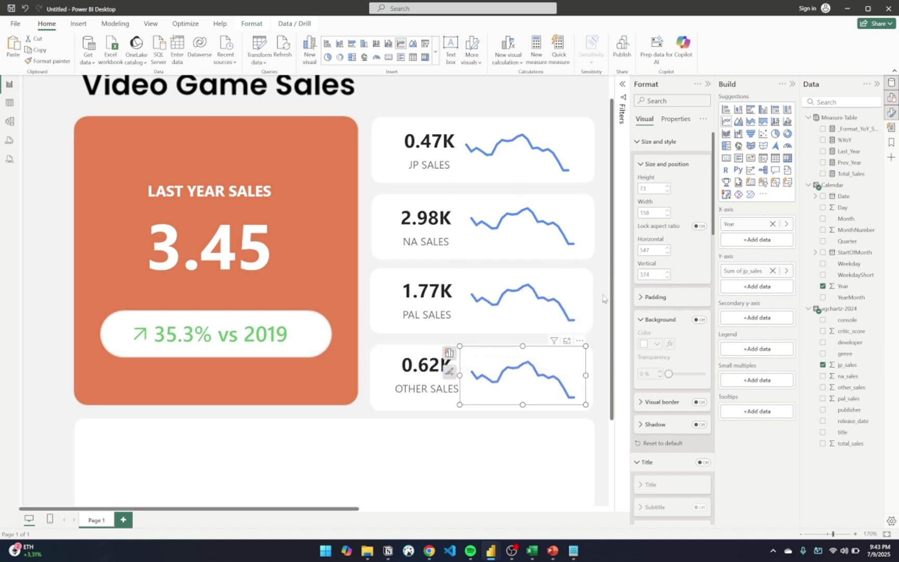
Step: Hide the Format and Build panes and replace jp_sales with na_sales in the NA SALES sparkline
{"action": "left_click", "coordinate": [581, 227]}
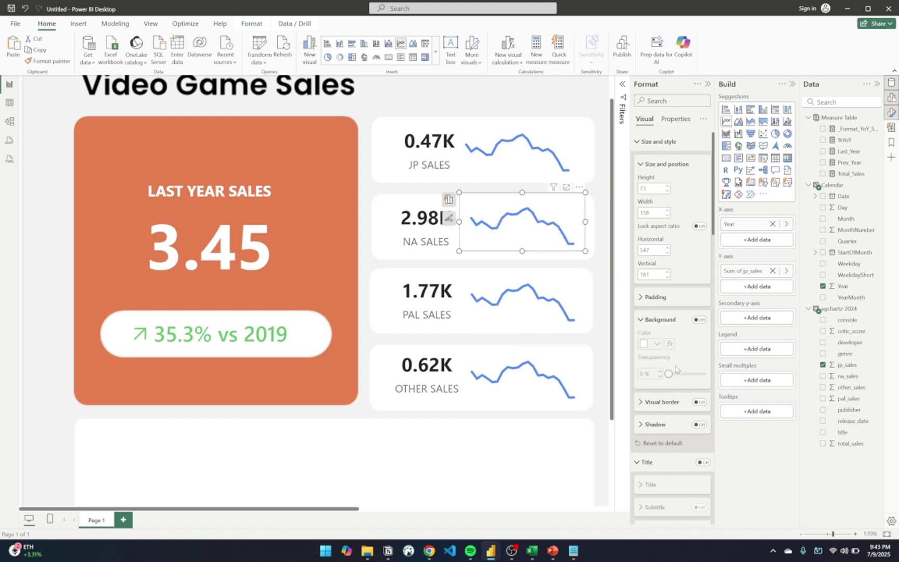
{"action": "scroll", "coordinate": [675, 369], "scroll_direction": "down", "scroll_amount": 6}
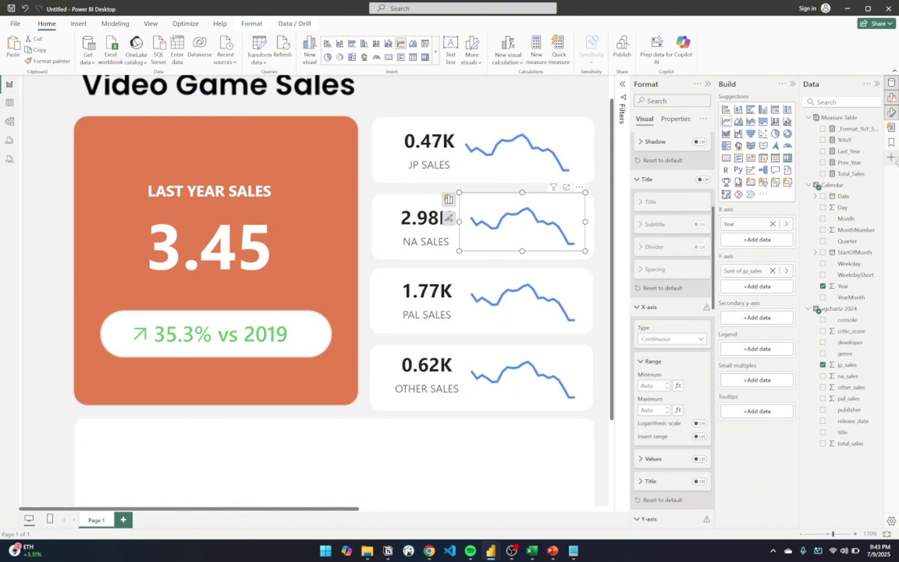
{"action": "left_click", "coordinate": [891, 97]}
{"action": "left_click", "coordinate": [891, 111]}
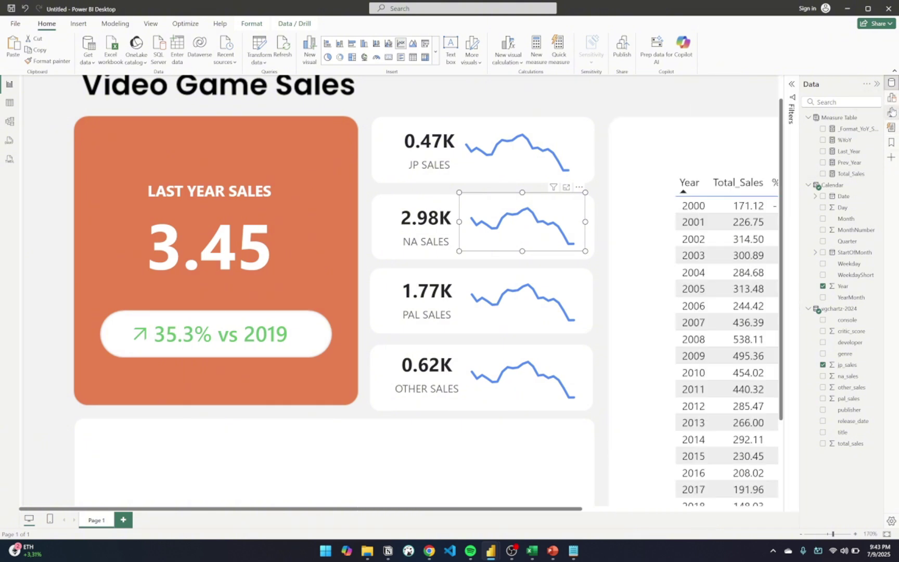
{"action": "left_click", "coordinate": [610, 285]}
{"action": "scroll", "coordinate": [610, 285], "scroll_direction": "right", "scroll_amount": 3}
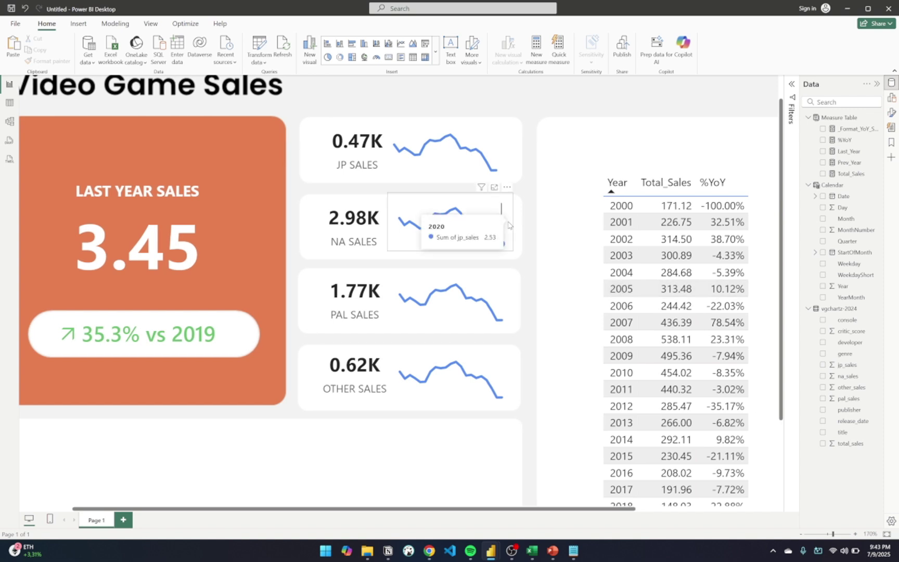
{"action": "left_click", "coordinate": [509, 225]}
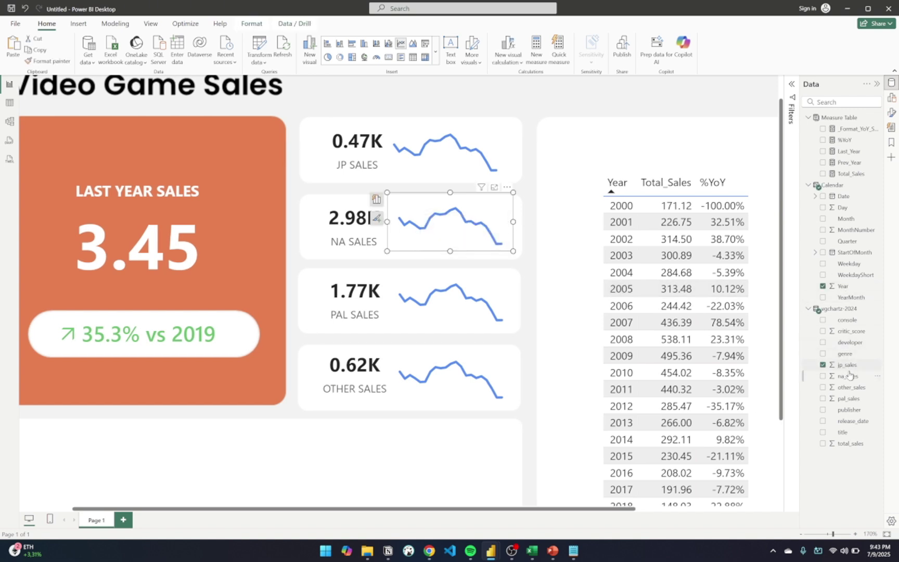
{"action": "left_click", "coordinate": [823, 365]}
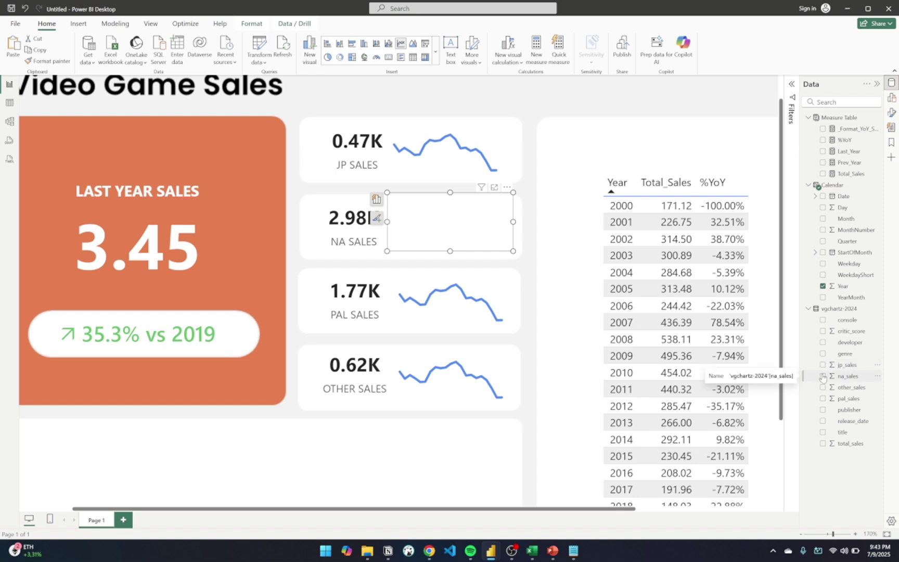
{"action": "left_click", "coordinate": [823, 377]}
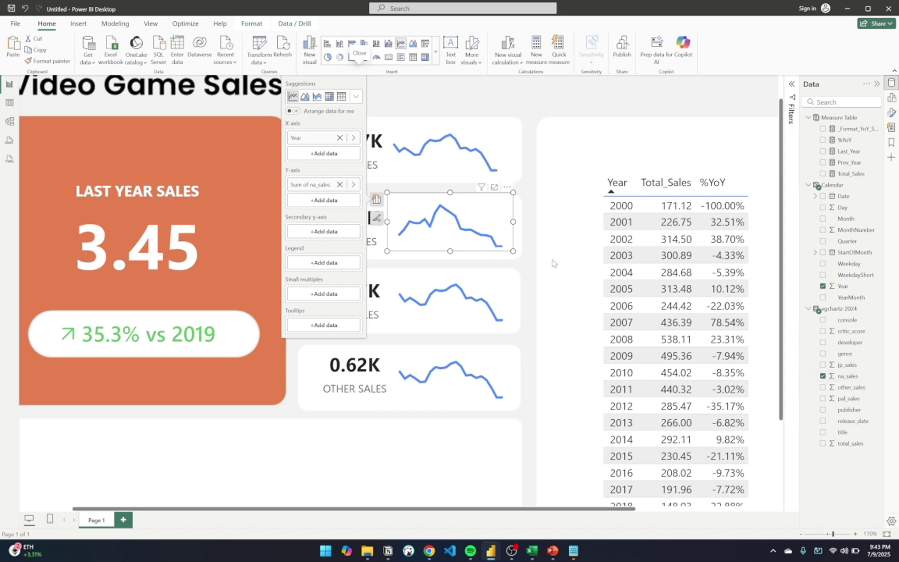
Step: Replace jp_sales with pal_sales in the sparkline beside the PAL SALES value
{"action": "left_click", "coordinate": [509, 300]}
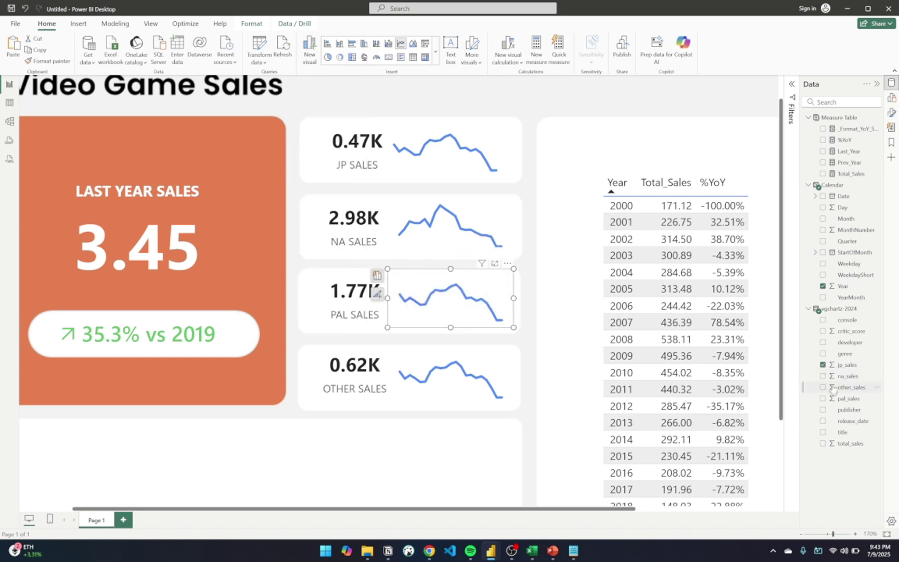
{"action": "left_click", "coordinate": [823, 366]}
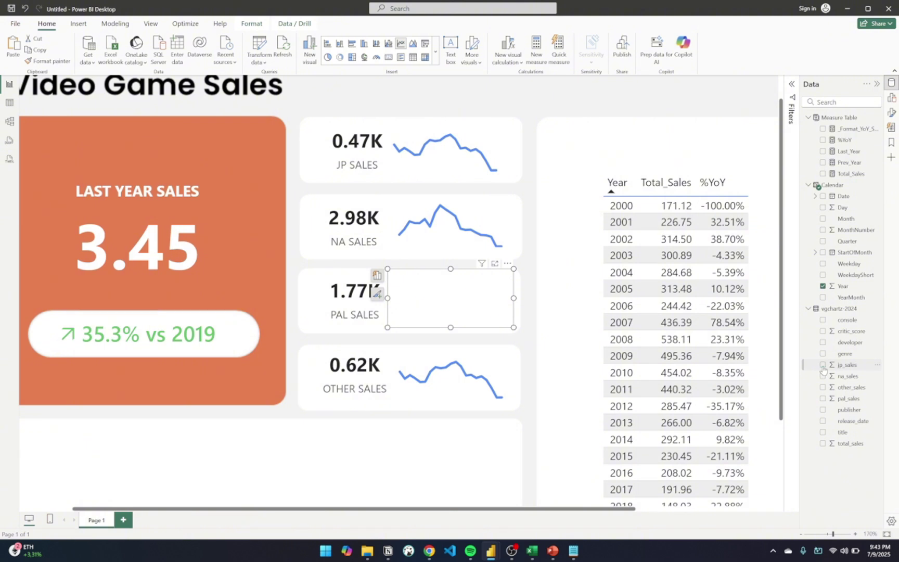
{"action": "left_click", "coordinate": [823, 399]}
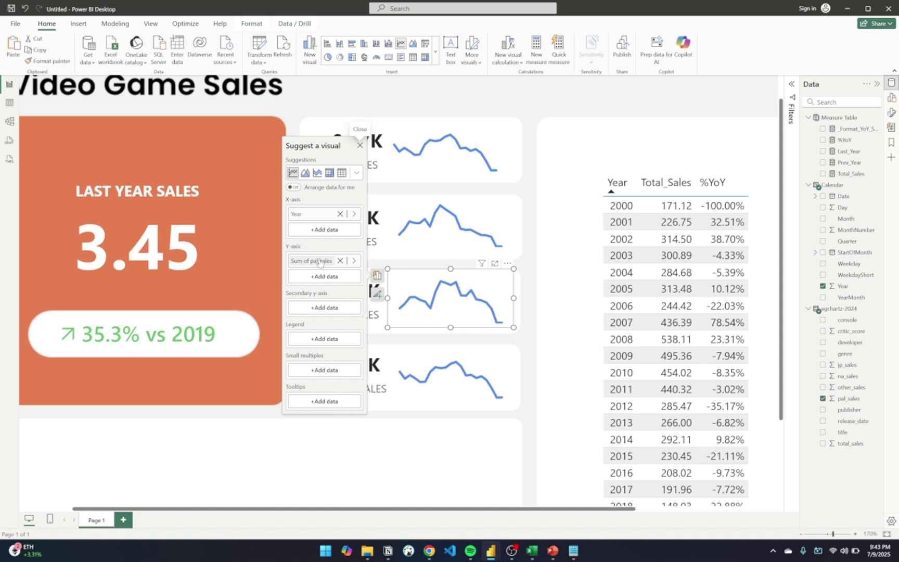
Step: Replace jp_sales with other_sales in the sparkline beside the OTHER SALES value
{"action": "left_click", "coordinate": [496, 367]}
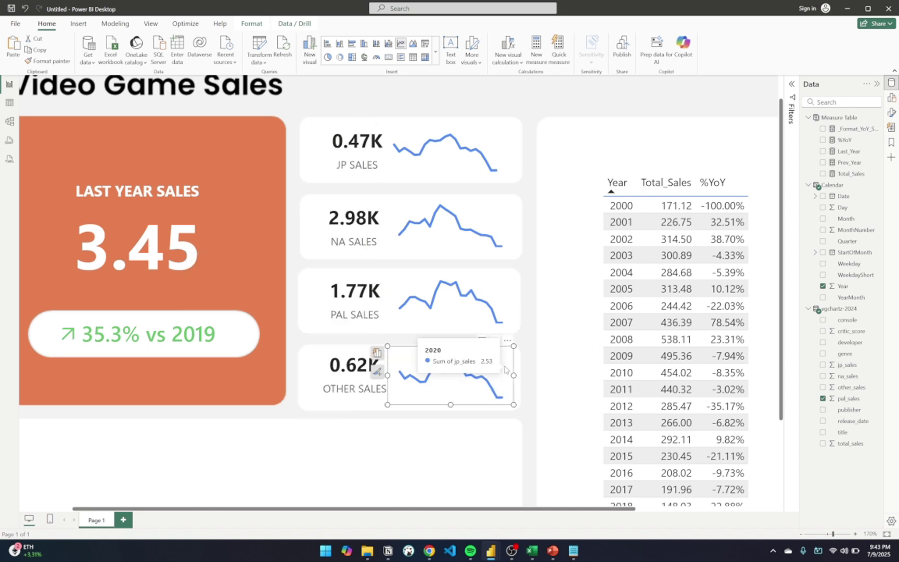
{"action": "left_click", "coordinate": [822, 365]}
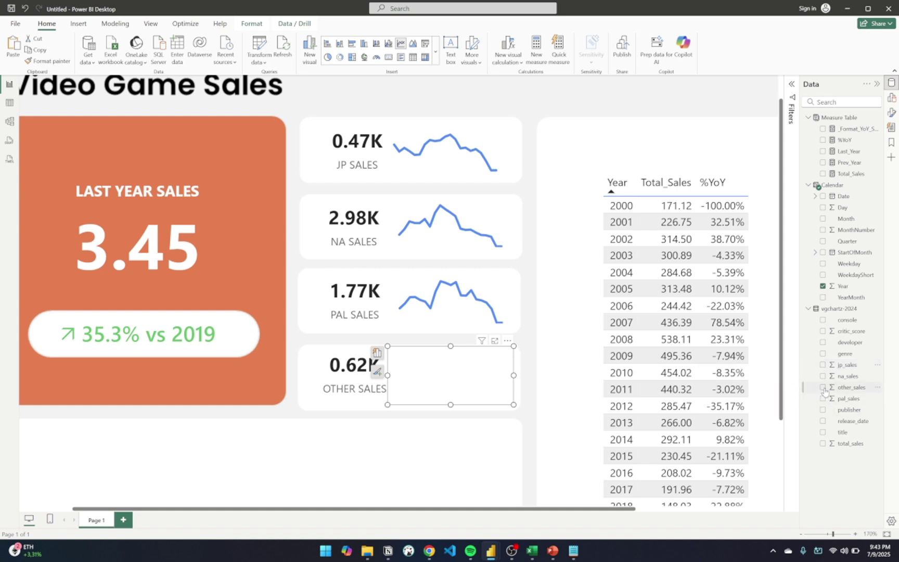
{"action": "left_click", "coordinate": [823, 387]}
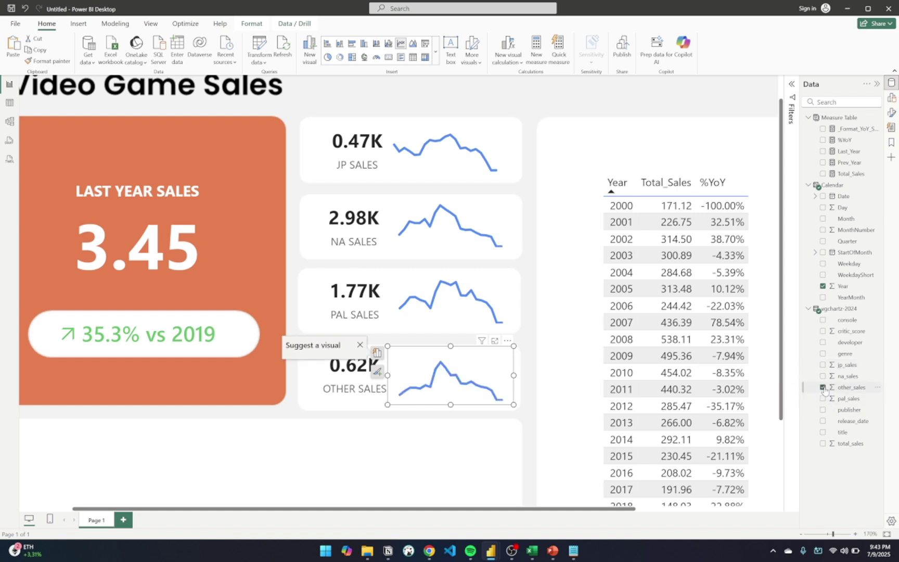
{"action": "left_click", "coordinate": [528, 363]}
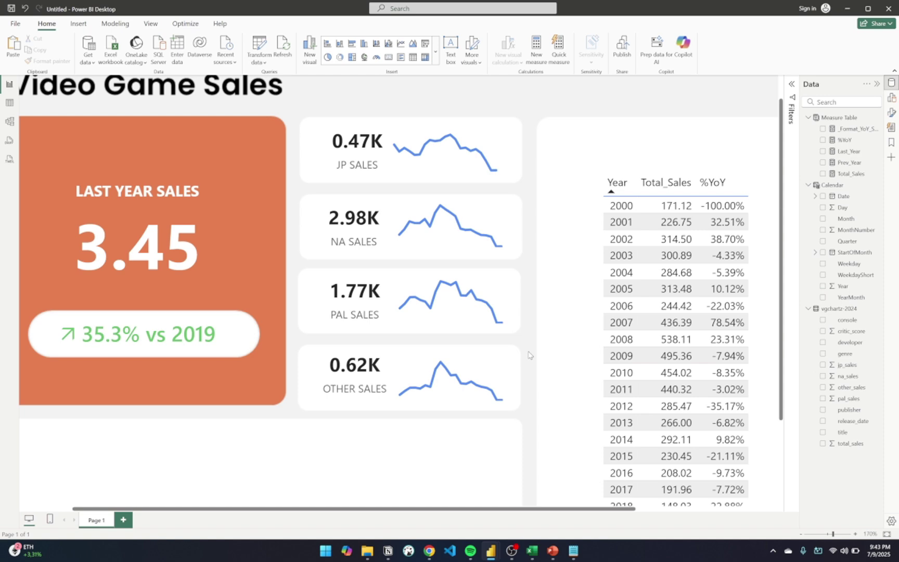
Step: Create a new visual from the Calendar table's Year field over the empty white tile below the cards and widen it
{"action": "scroll", "coordinate": [528, 355], "scroll_direction": "down", "scroll_amount": 4}
{"action": "scroll", "coordinate": [528, 355], "scroll_direction": "down", "scroll_amount": 2}
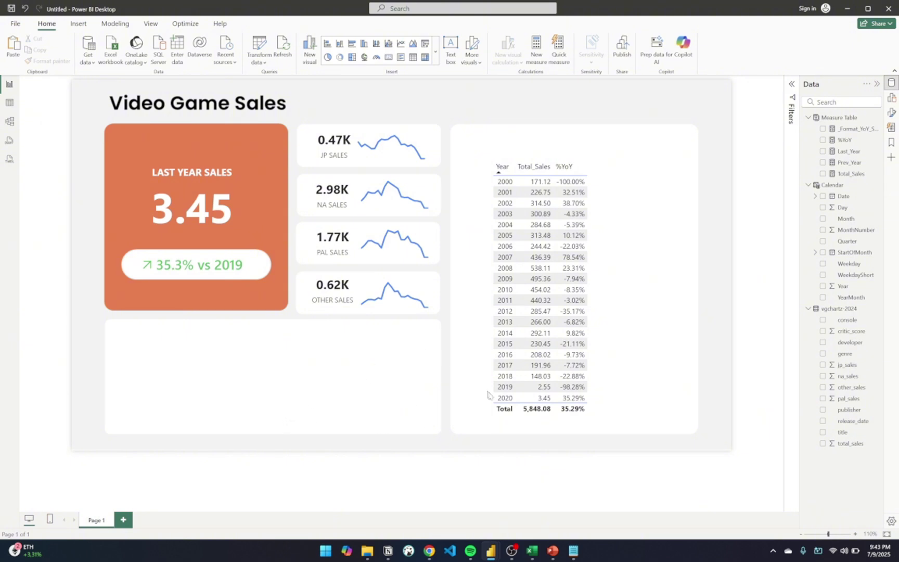
{"action": "left_click", "coordinate": [606, 277]}
{"action": "left_click", "coordinate": [658, 251]}
{"action": "left_click_drag", "start_coordinate": [847, 290], "coordinate": [291, 370]}
{"action": "left_click_drag", "start_coordinate": [350, 363], "coordinate": [414, 363]}
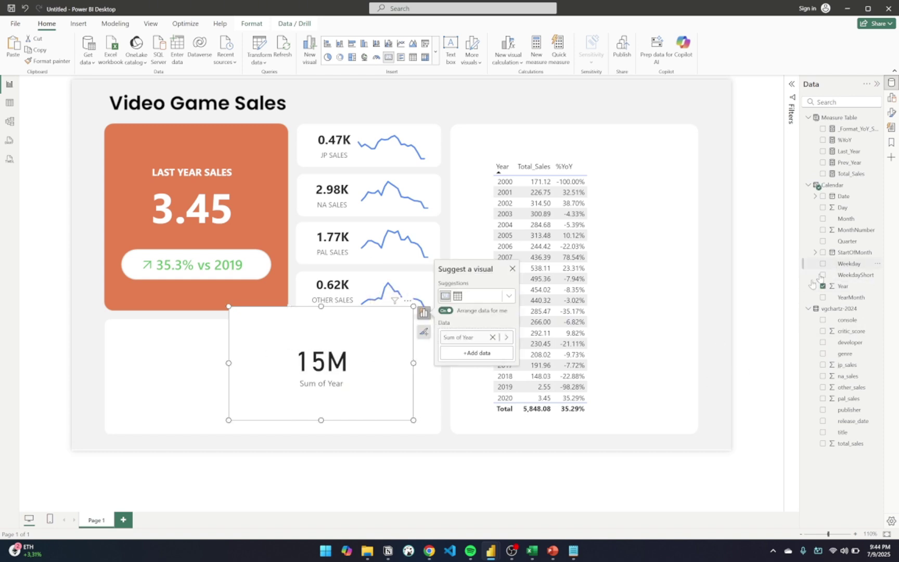
Step: Turn off summarization for the Year field in the new visual
{"action": "left_click", "coordinate": [508, 338]}
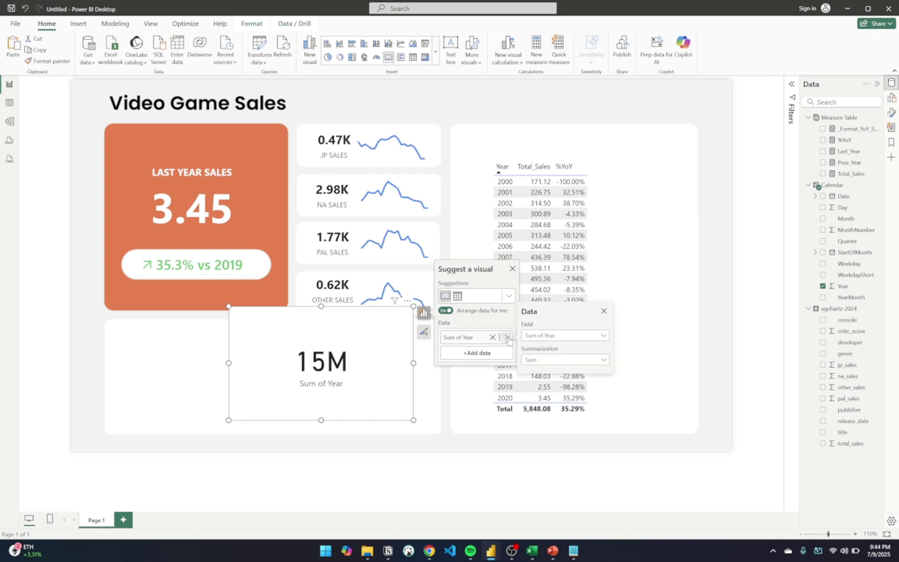
{"action": "left_click", "coordinate": [544, 336]}
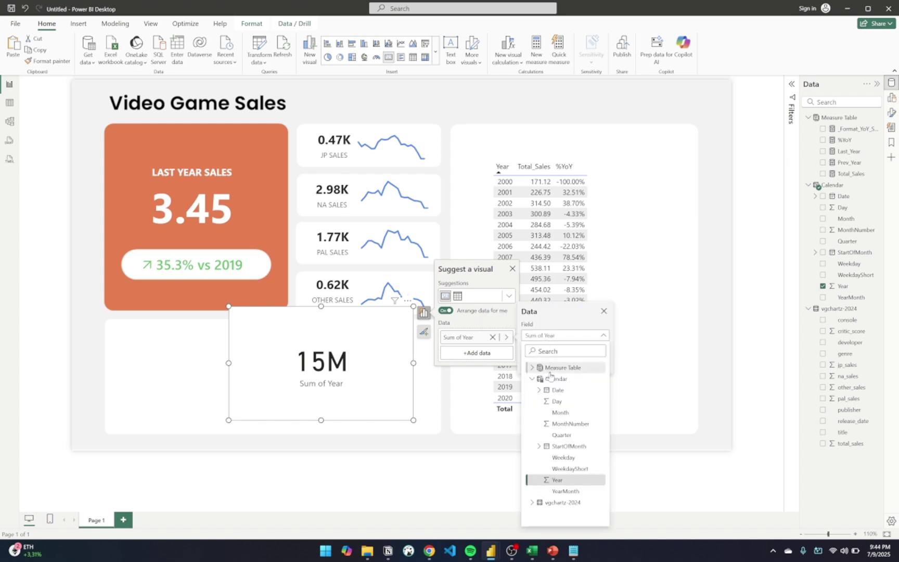
{"action": "left_click", "coordinate": [567, 336]}
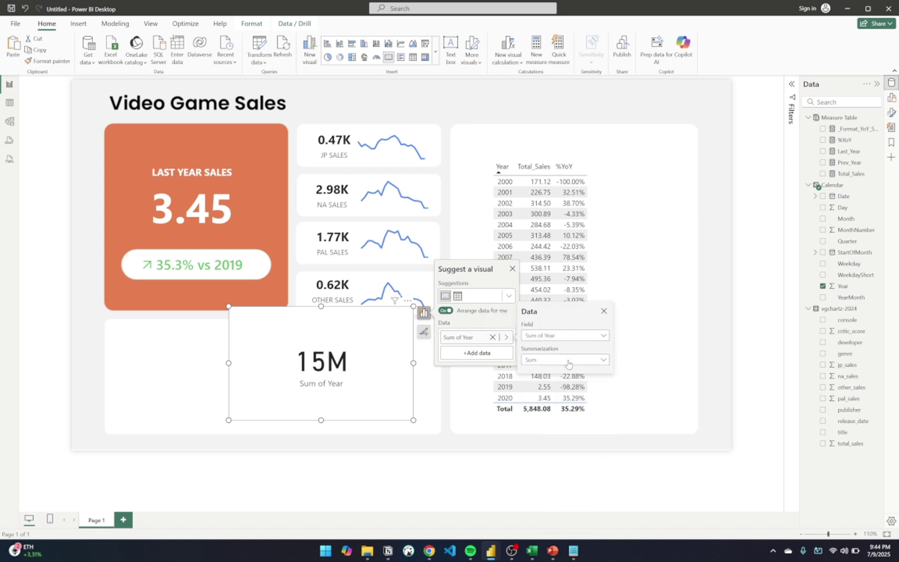
{"action": "left_click", "coordinate": [568, 361]}
{"action": "left_click", "coordinate": [567, 374]}
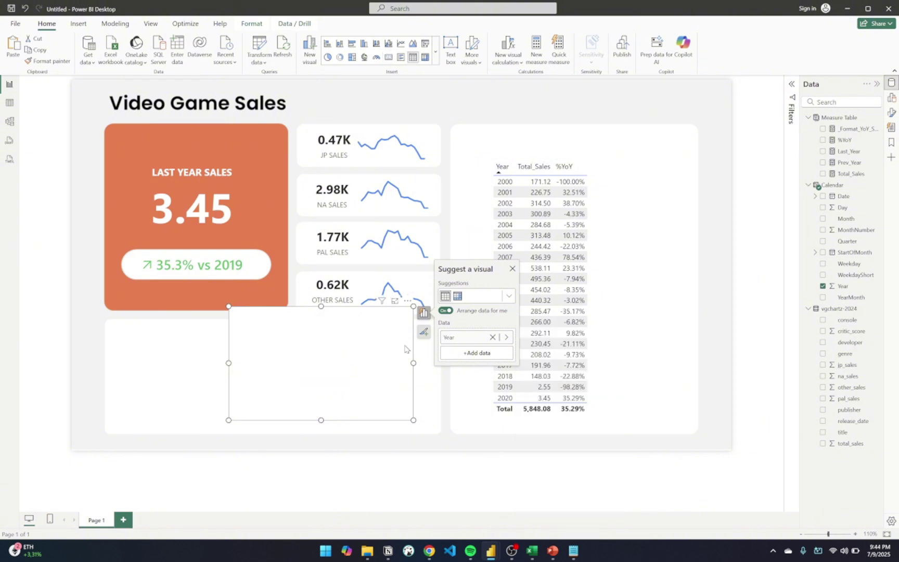
Step: Add the Total_Sales measure to the Year visual and show it as a line chart in the white tile below the cards
{"action": "left_click", "coordinate": [493, 357]}
{"action": "left_click", "coordinate": [489, 357]}
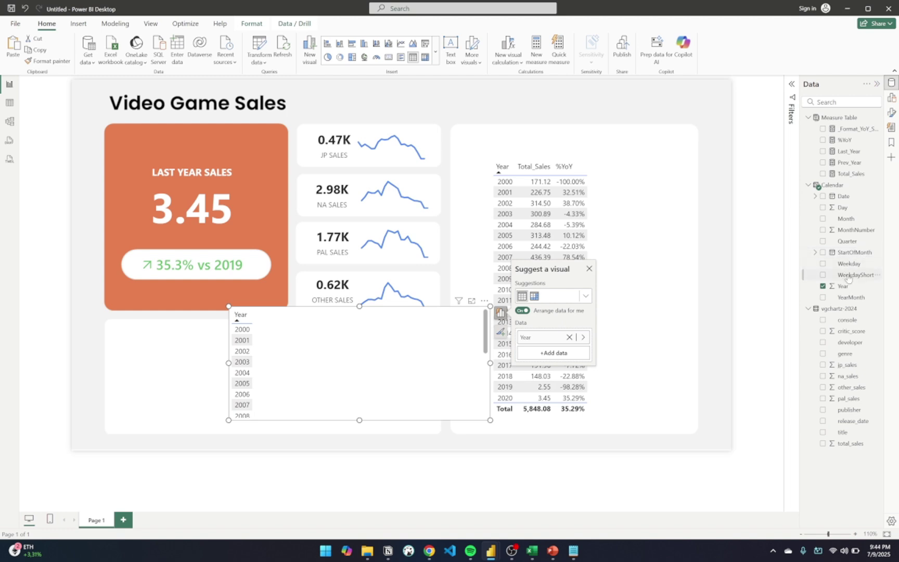
{"action": "left_click_drag", "start_coordinate": [857, 176], "coordinate": [273, 336]}
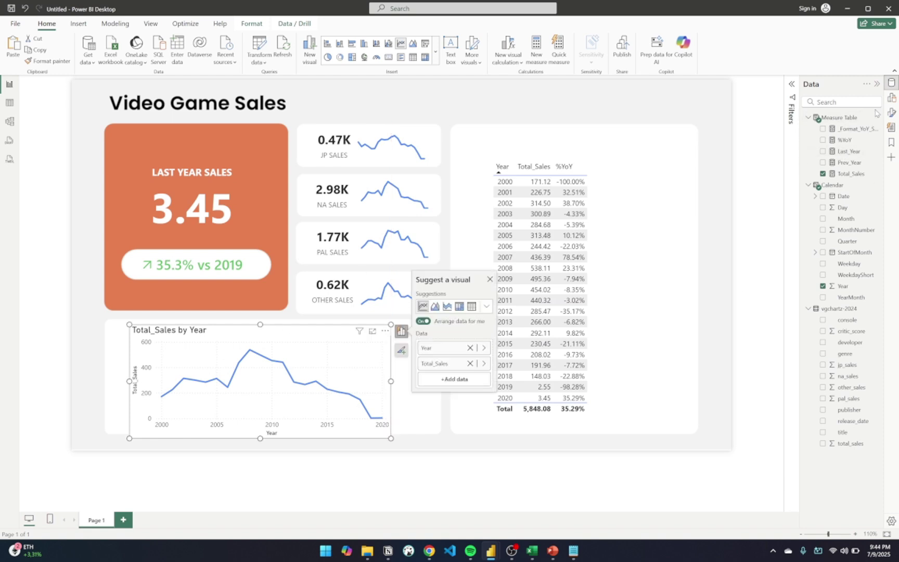
Step: Turn off the horizontal and vertical gridlines on the Total_Sales by Year line chart
{"action": "left_click", "coordinate": [892, 100]}
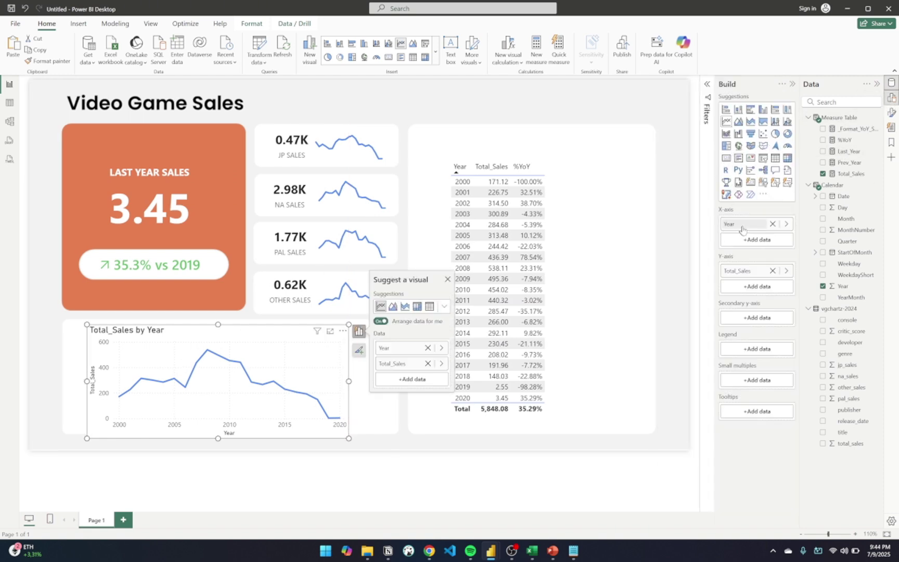
{"action": "left_click", "coordinate": [889, 112]}
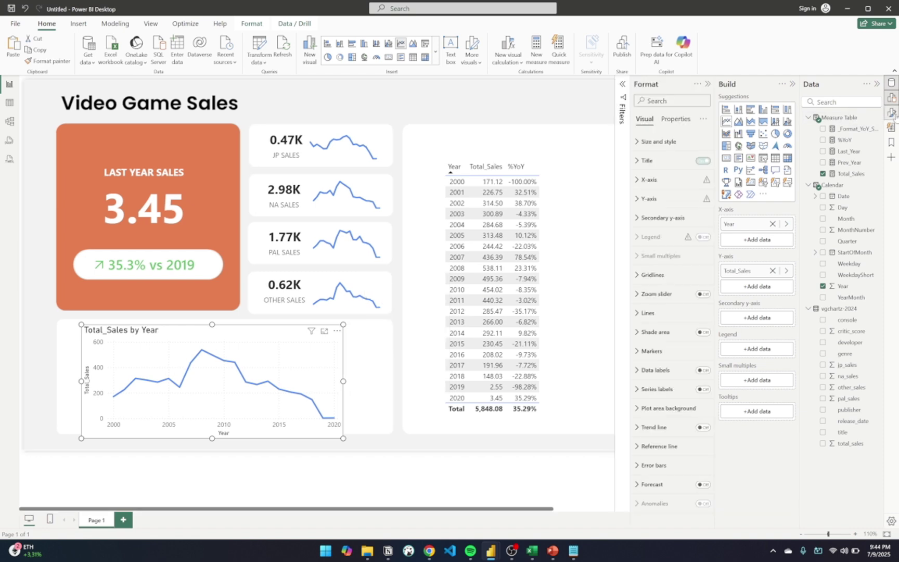
{"action": "left_click", "coordinate": [658, 103]}
{"action": "type", "text": "grid"}
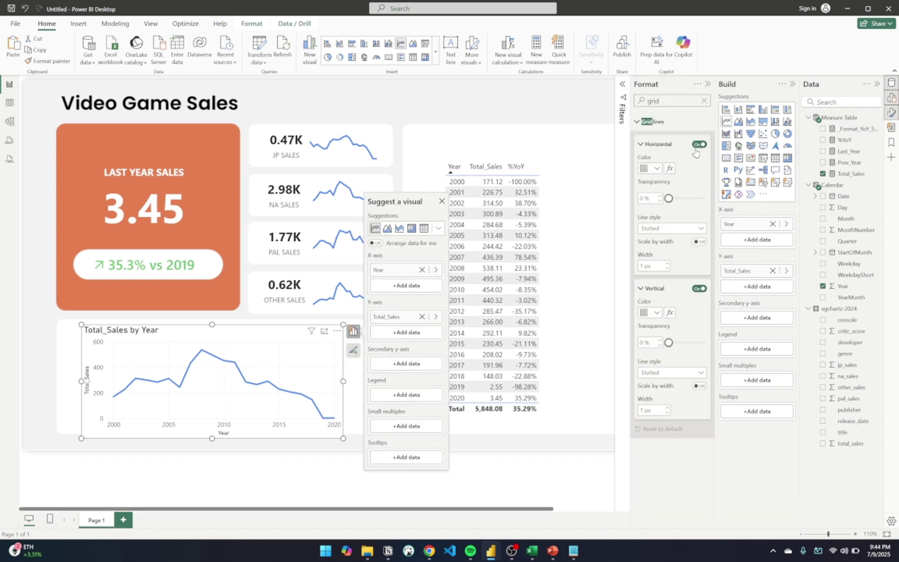
{"action": "left_click", "coordinate": [698, 145]}
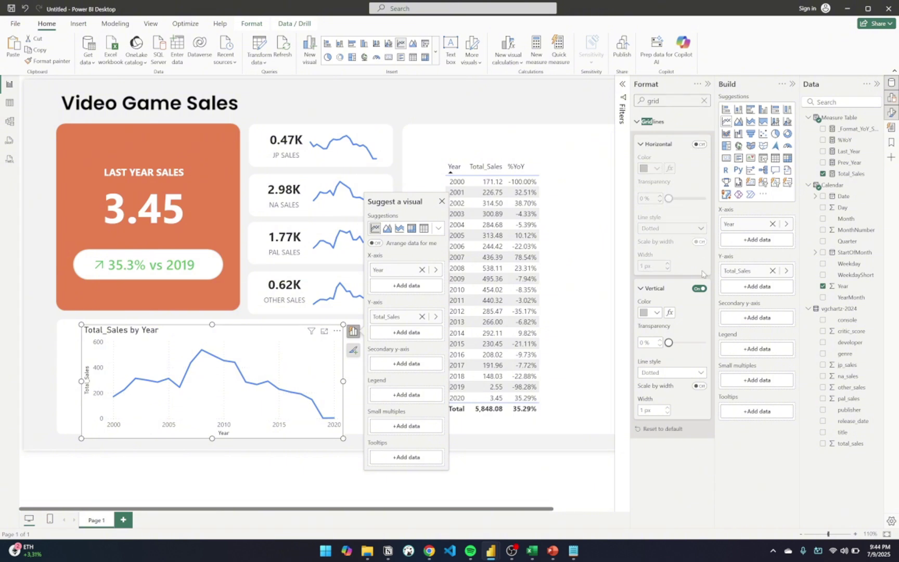
{"action": "left_click", "coordinate": [699, 289]}
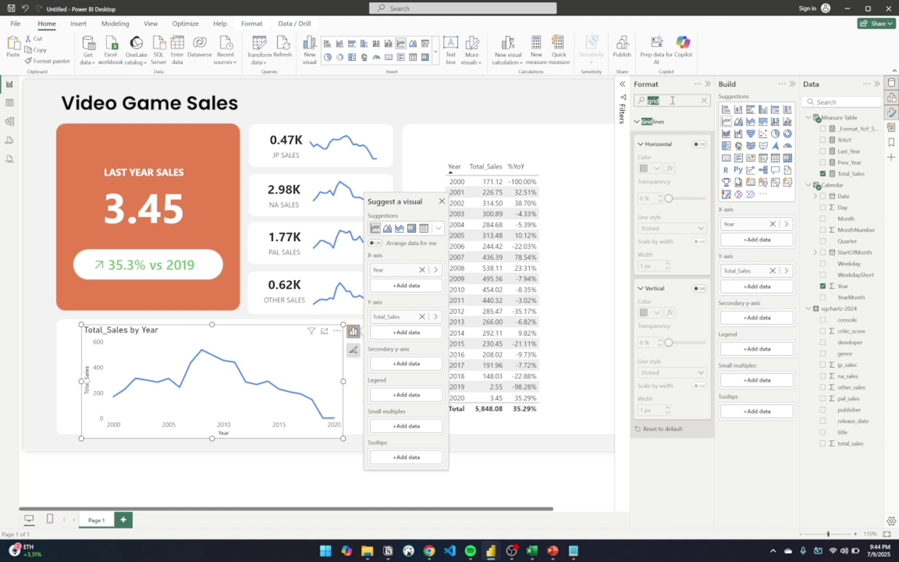
Step: Turn off the X-axis values and X-axis title on the Total_Sales by Year line chart
{"action": "left_click", "coordinate": [704, 103]}
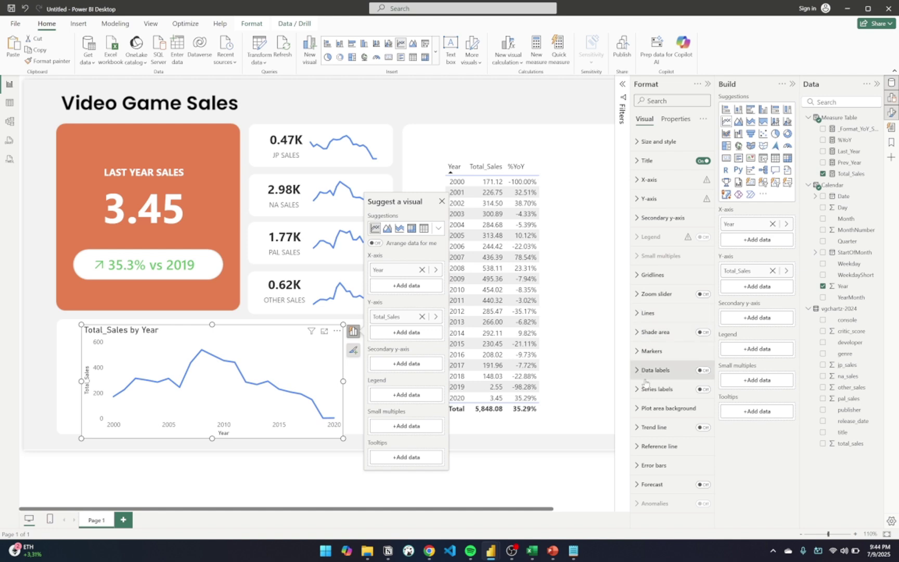
{"action": "left_click", "coordinate": [639, 179]}
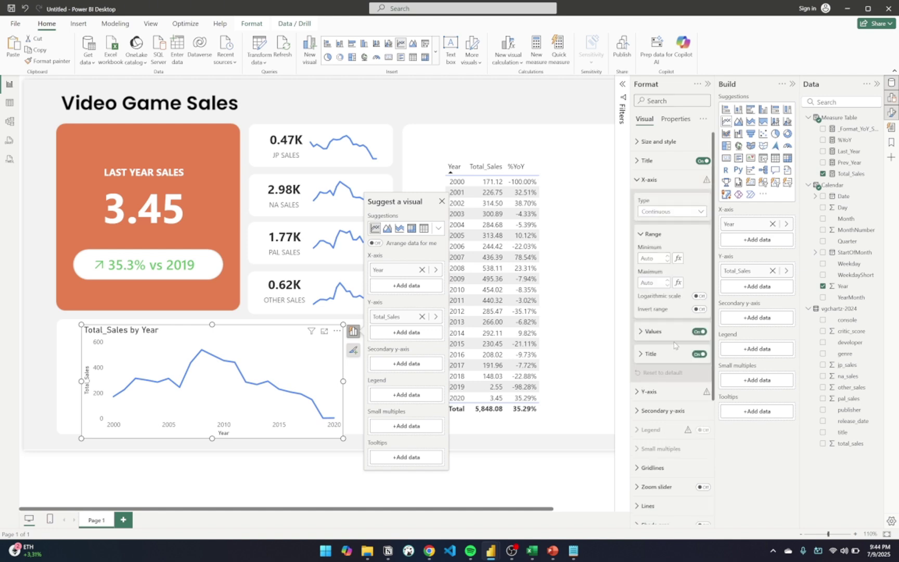
{"action": "scroll", "coordinate": [679, 339], "scroll_direction": "down", "scroll_amount": 1}
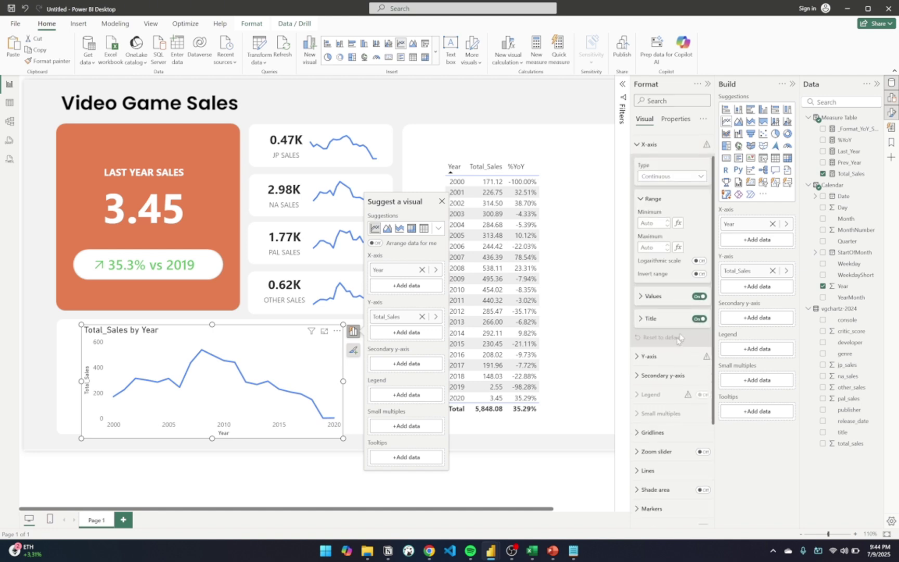
{"action": "left_click", "coordinate": [700, 296]}
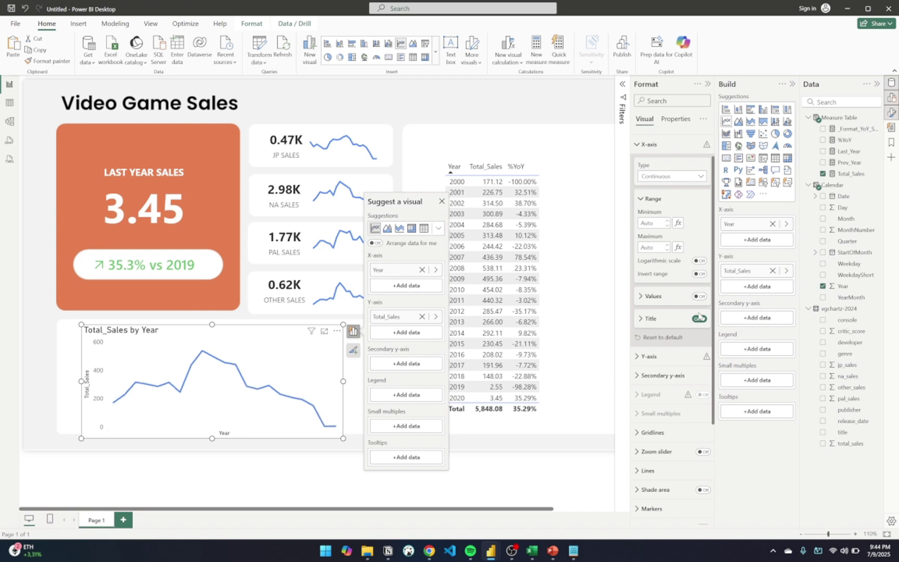
{"action": "left_click", "coordinate": [700, 319]}
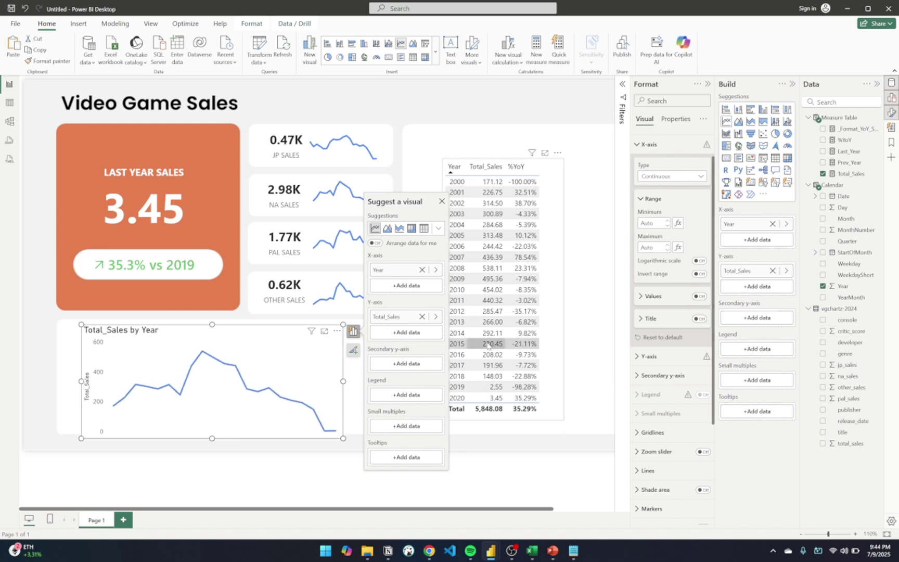
Step: Make the line chart wider and shorter inside its white tile, and turn its X-axis values back on
{"action": "left_click_drag", "start_coordinate": [343, 381], "coordinate": [363, 381]}
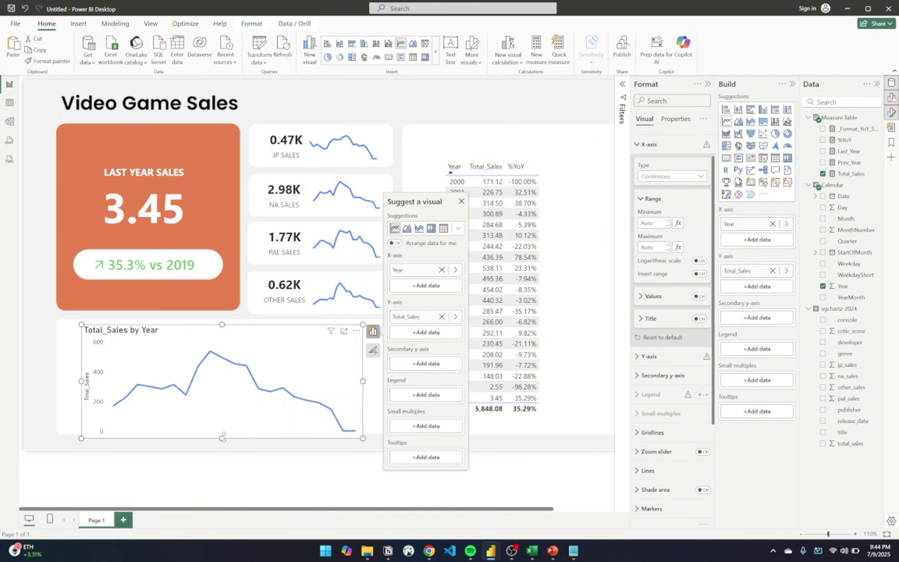
{"action": "left_click_drag", "start_coordinate": [223, 438], "coordinate": [223, 411]}
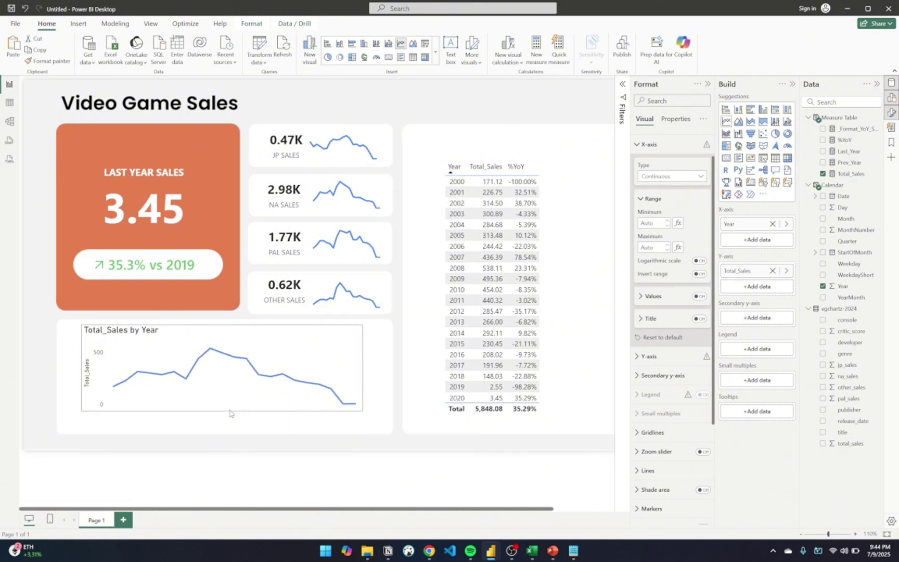
{"action": "left_click", "coordinate": [698, 296]}
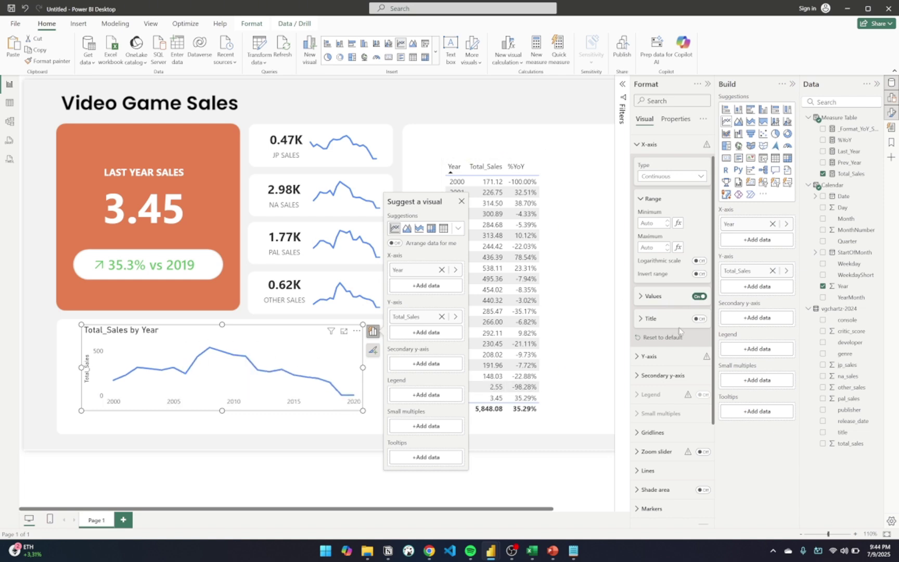
Step: Turn off the line chart's Y-axis values and title, and enlarge the chart downward and to the right within the tile
{"action": "scroll", "coordinate": [671, 323], "scroll_direction": "down", "scroll_amount": 2}
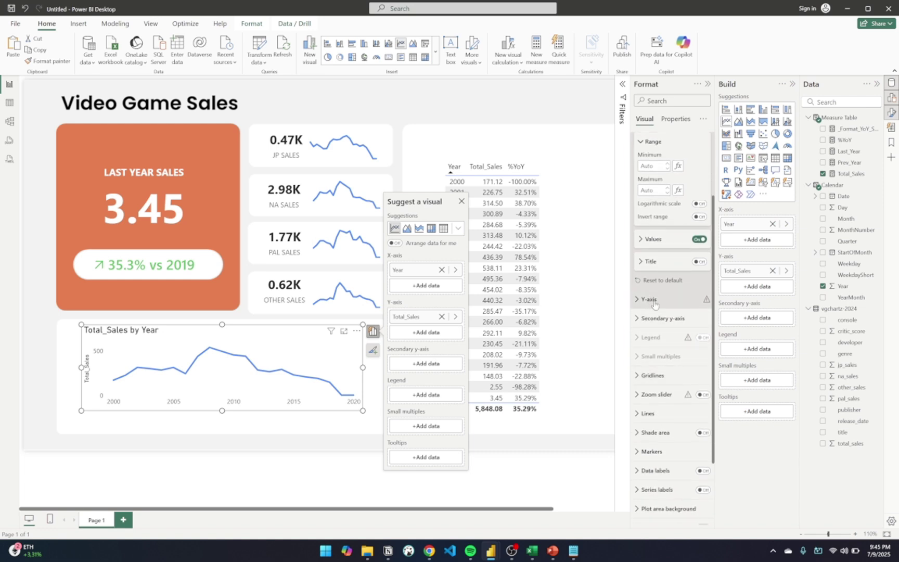
{"action": "left_click", "coordinate": [649, 299]}
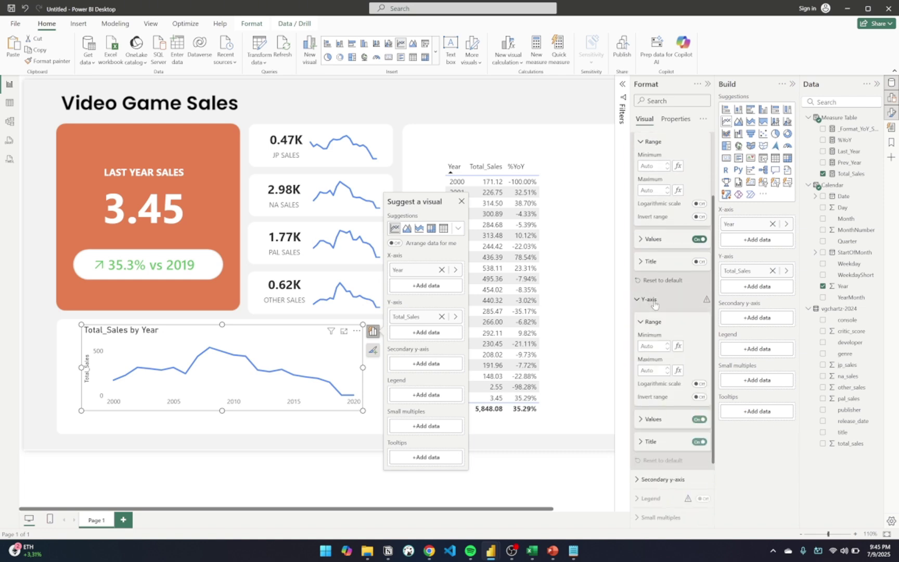
{"action": "left_click", "coordinate": [699, 399]}
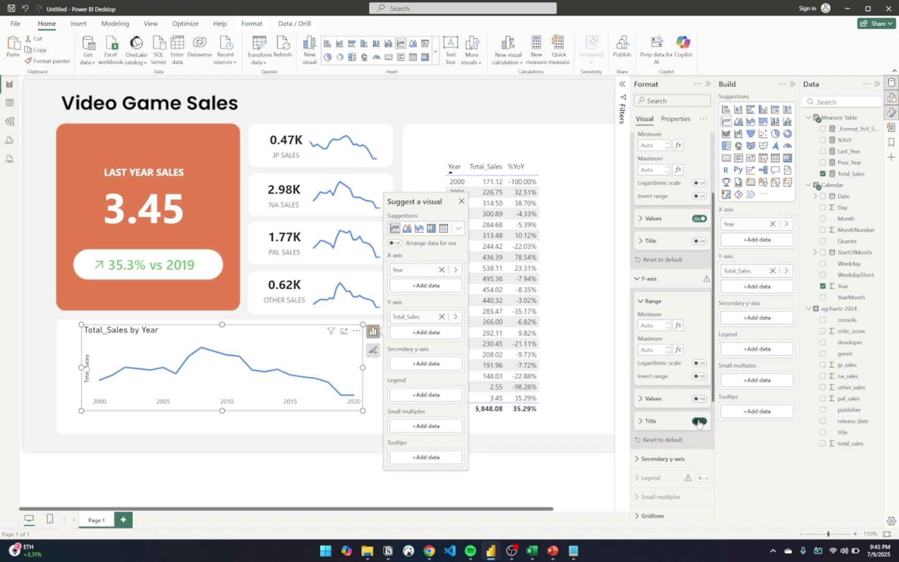
{"action": "left_click", "coordinate": [699, 421]}
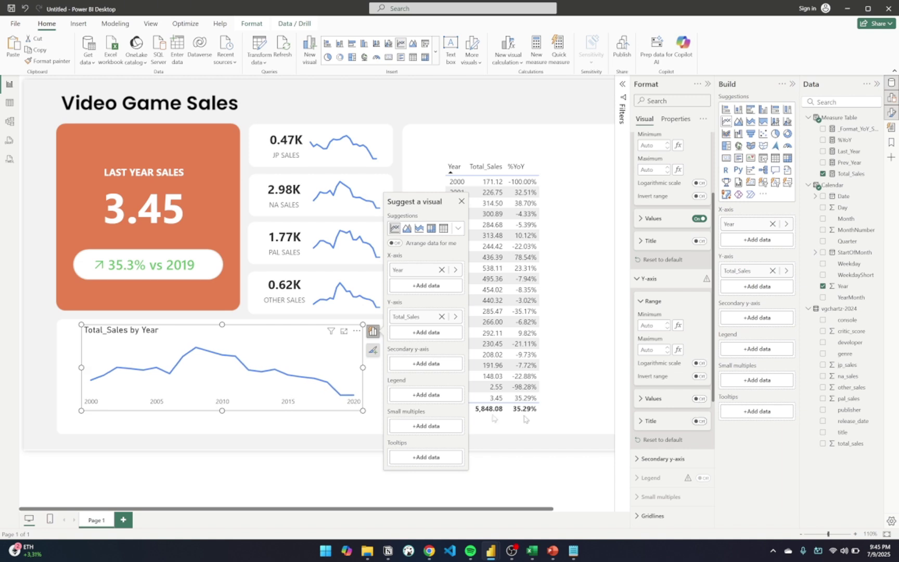
{"action": "left_click_drag", "start_coordinate": [222, 412], "coordinate": [223, 430]}
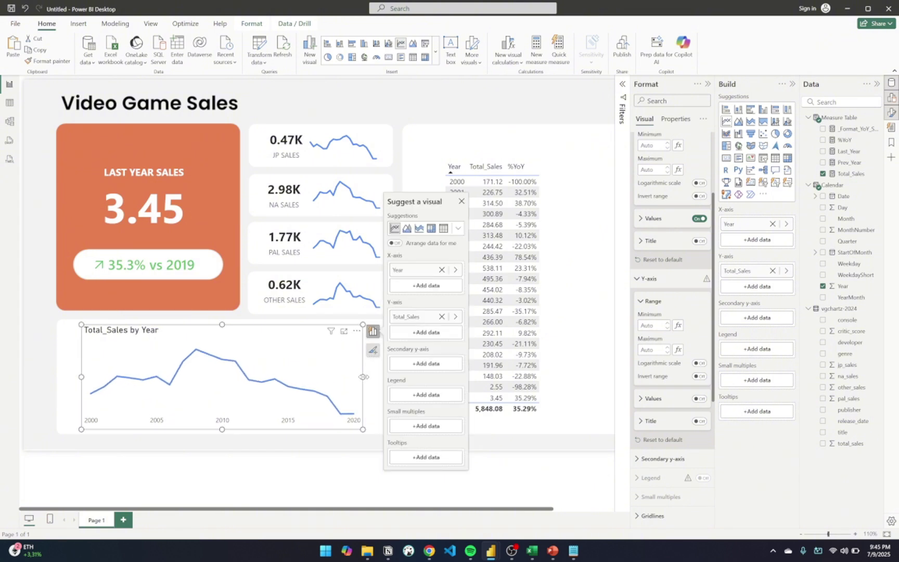
{"action": "left_click_drag", "start_coordinate": [363, 376], "coordinate": [378, 377]}
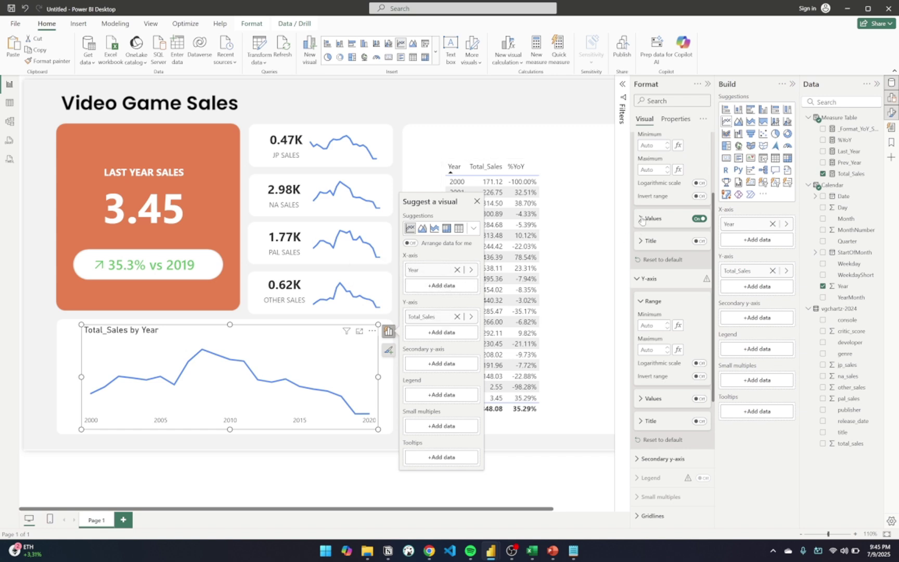
Step: Change the line chart's title text to "Video Game Sales Trendline"
{"action": "scroll", "coordinate": [640, 227], "scroll_direction": "up", "scroll_amount": 3}
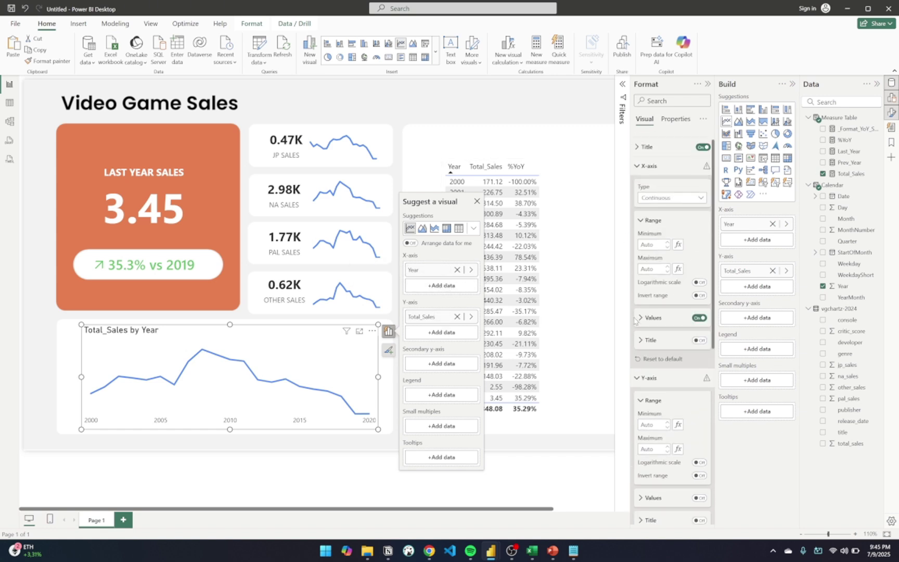
{"action": "left_click", "coordinate": [641, 340]}
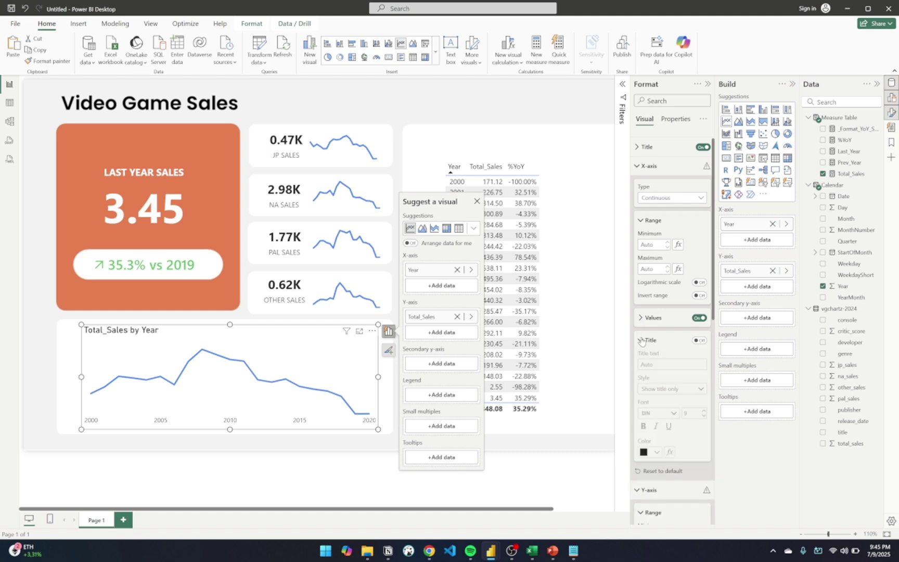
{"action": "scroll", "coordinate": [671, 216], "scroll_direction": "up", "scroll_amount": 1}
{"action": "left_click", "coordinate": [636, 161]}
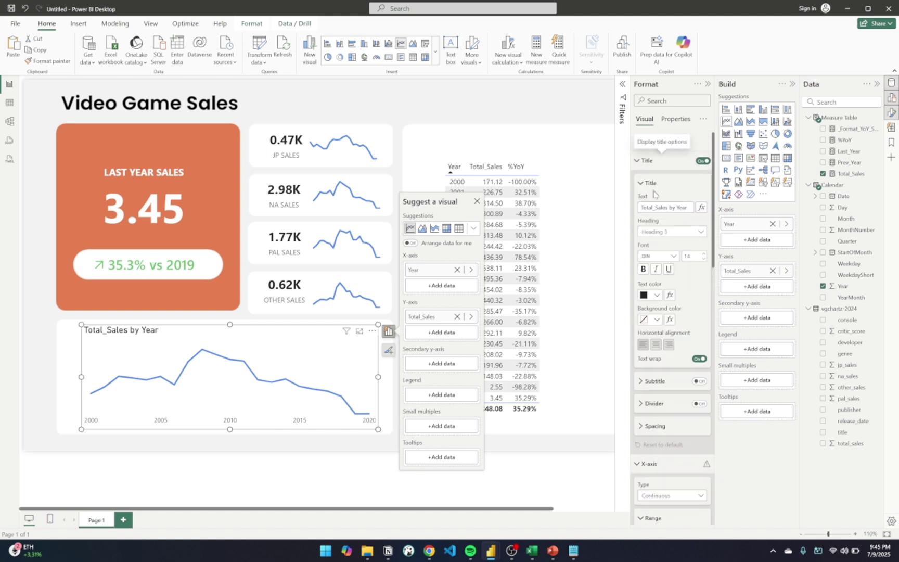
{"action": "triple_click", "coordinate": [659, 208]}
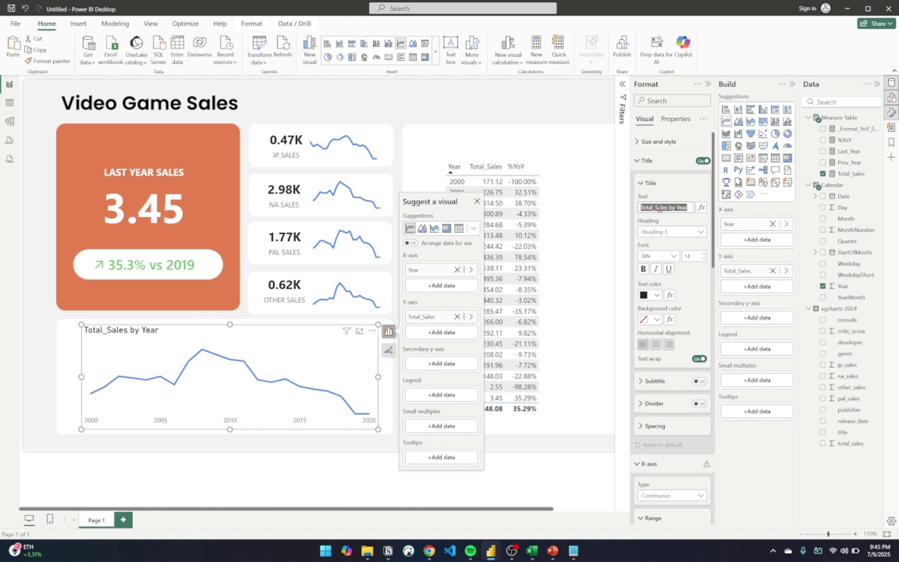
{"action": "type", "text": "R"}
{"action": "type", "text": "Video"}
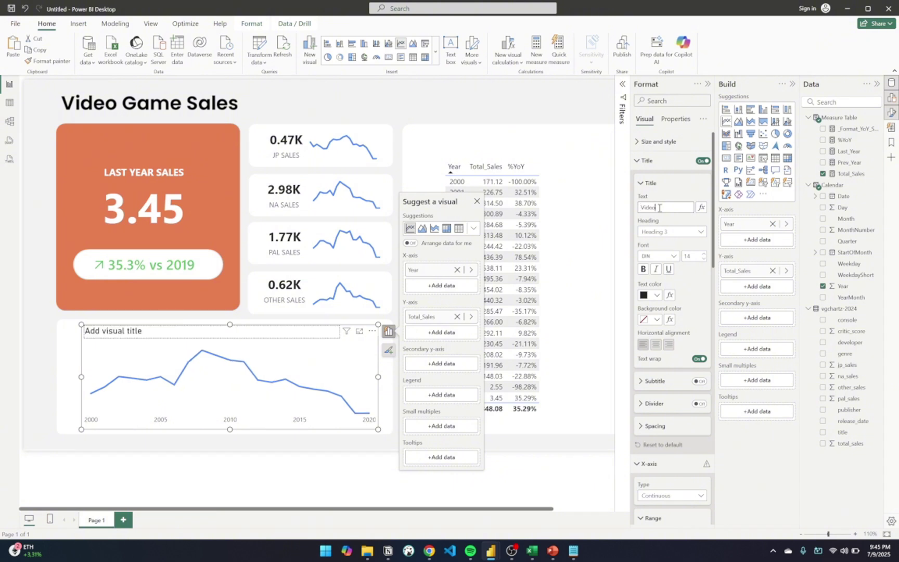
{"action": "type", "text": " Games"}
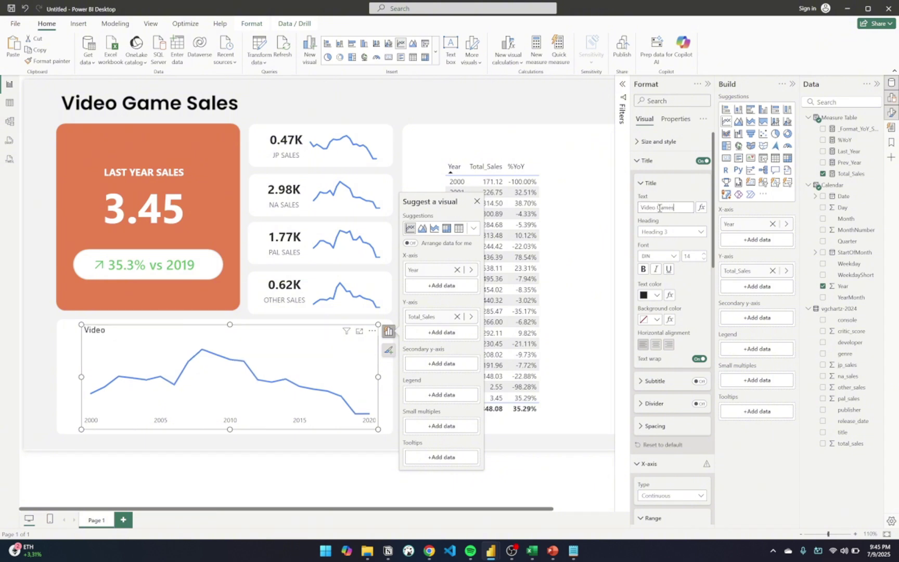
{"action": "type", "text": " Sales Trendline"}
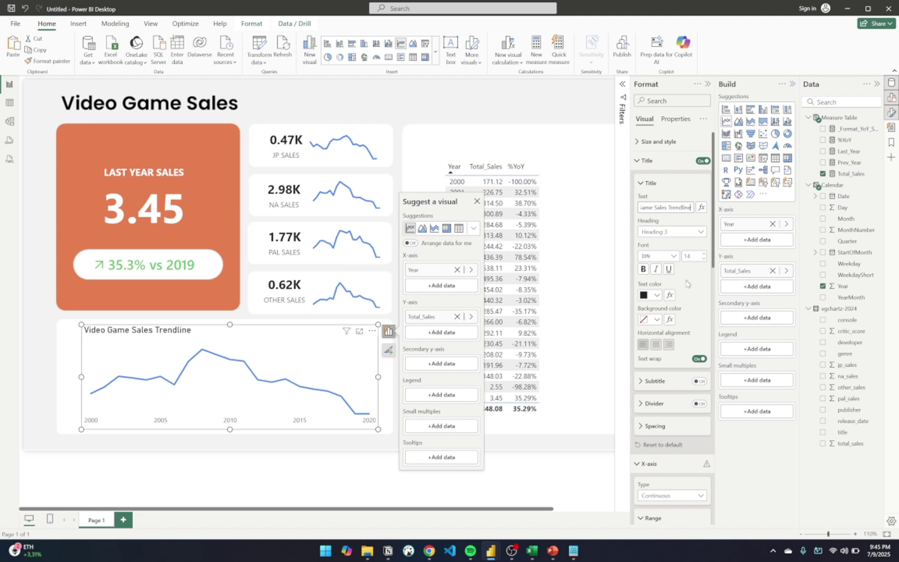
Step: Set the chart title's font to a bold Segoe UI style and widen the chart on both sides to fill the tile
{"action": "left_click", "coordinate": [670, 257]}
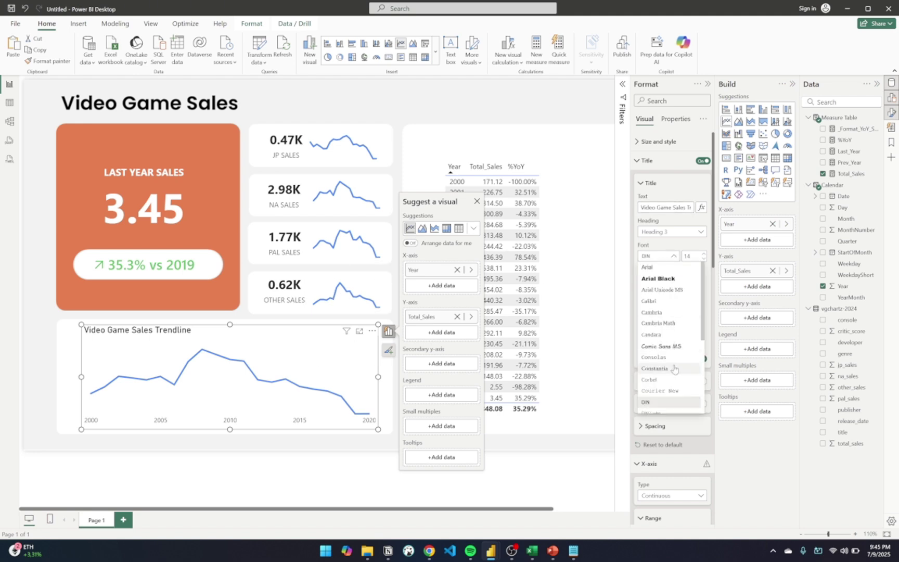
{"action": "left_click", "coordinate": [671, 405]}
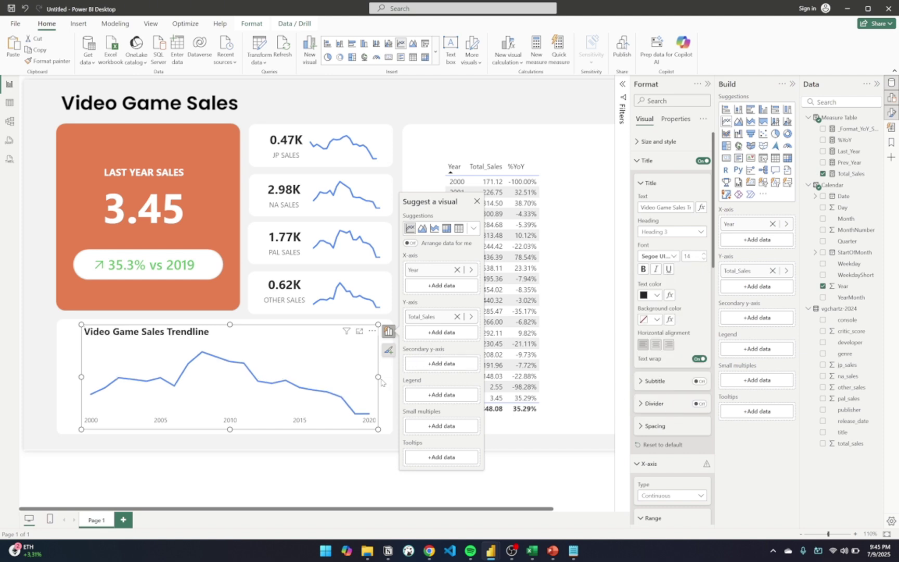
{"action": "left_click_drag", "start_coordinate": [378, 376], "coordinate": [385, 381]}
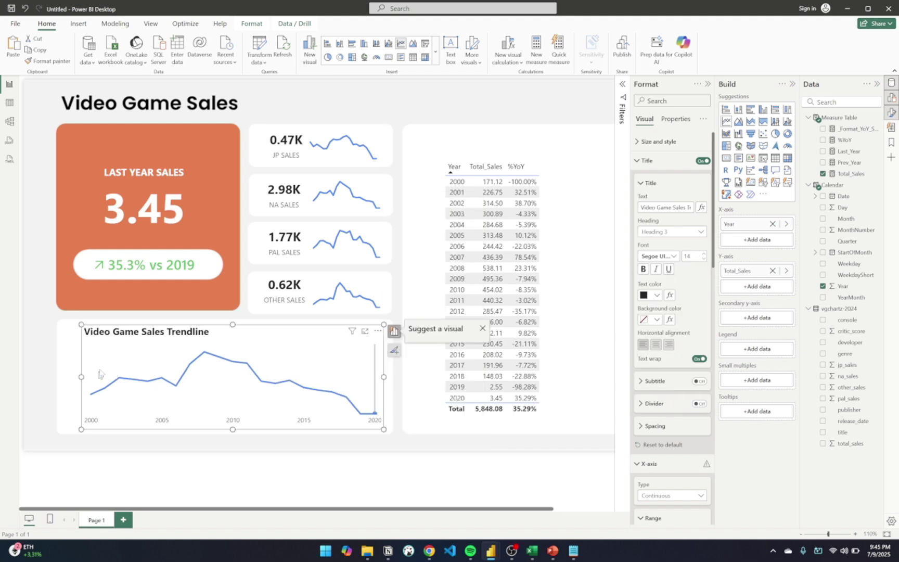
{"action": "left_click_drag", "start_coordinate": [79, 375], "coordinate": [68, 377]}
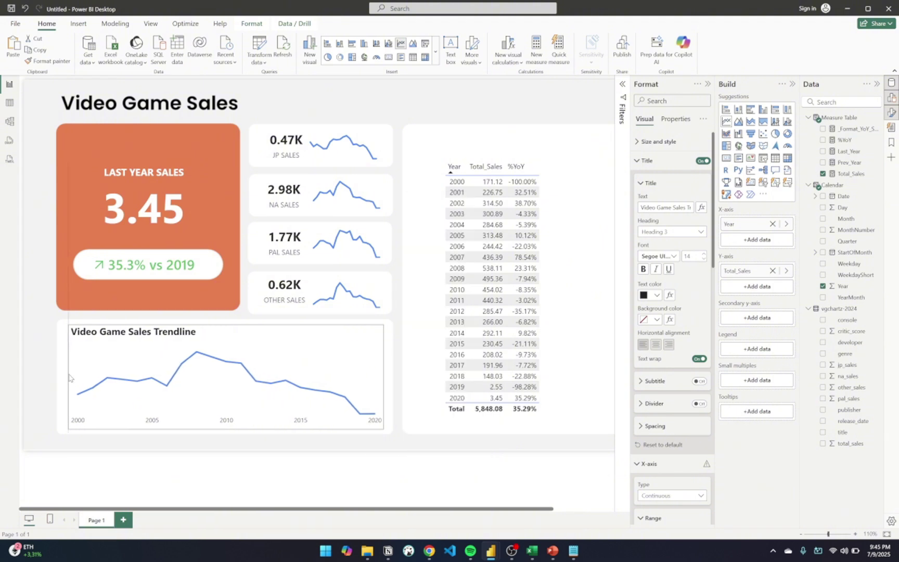
Step: Convert the Video Game Sales Trendline chart to a stacked column chart and adjust its top and side edges to fit its card
{"action": "left_click_drag", "start_coordinate": [226, 324], "coordinate": [226, 329]}
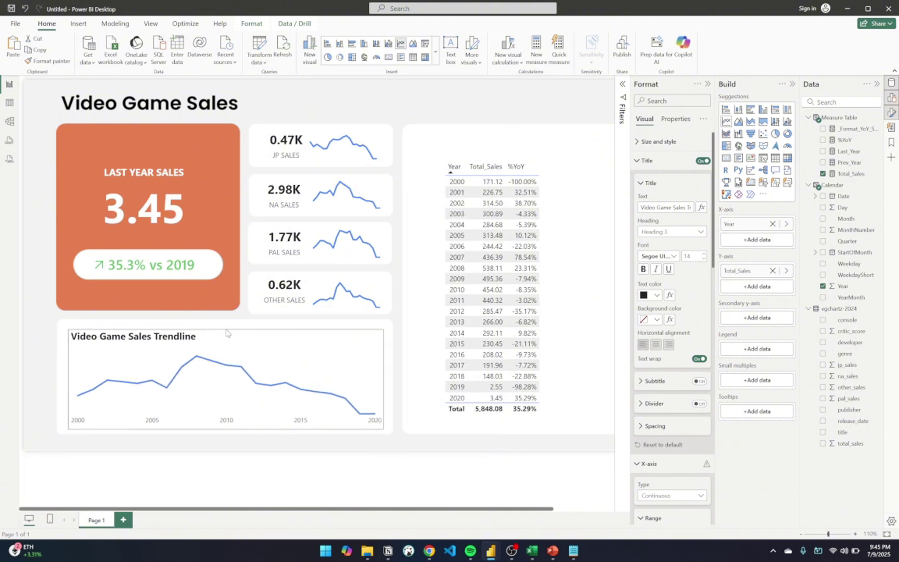
{"action": "left_click", "coordinate": [52, 330]}
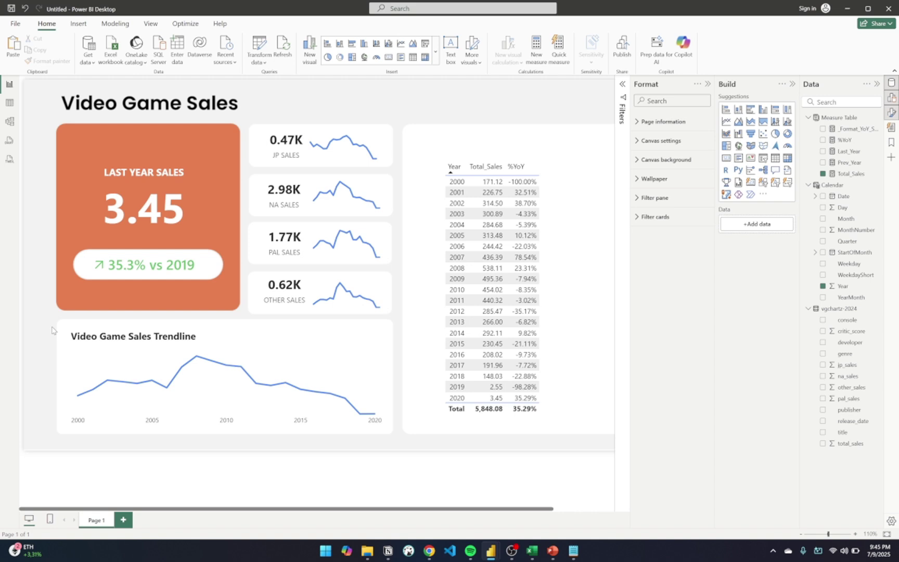
{"action": "left_click", "coordinate": [382, 373]}
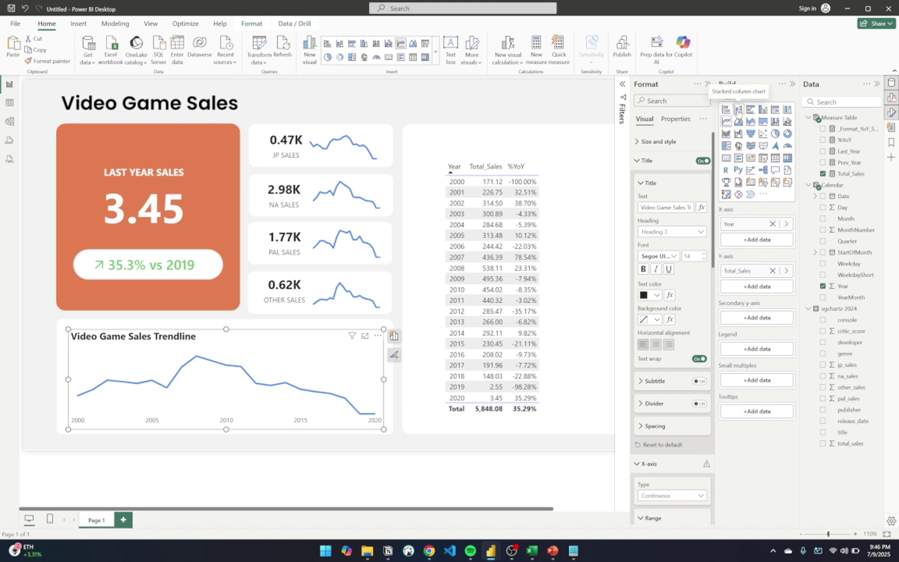
{"action": "left_click", "coordinate": [739, 110]}
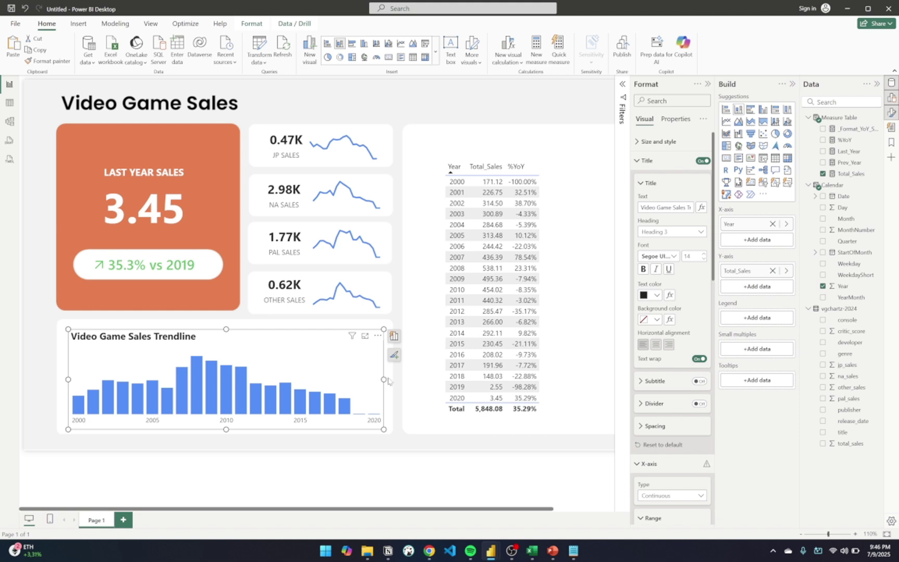
{"action": "left_click_drag", "start_coordinate": [389, 382], "coordinate": [393, 381]}
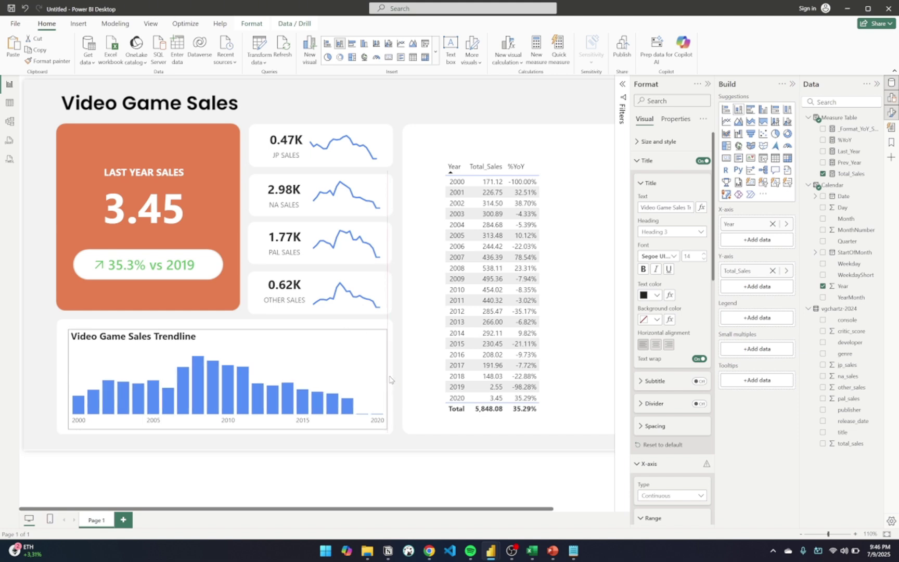
{"action": "left_click", "coordinate": [45, 313]}
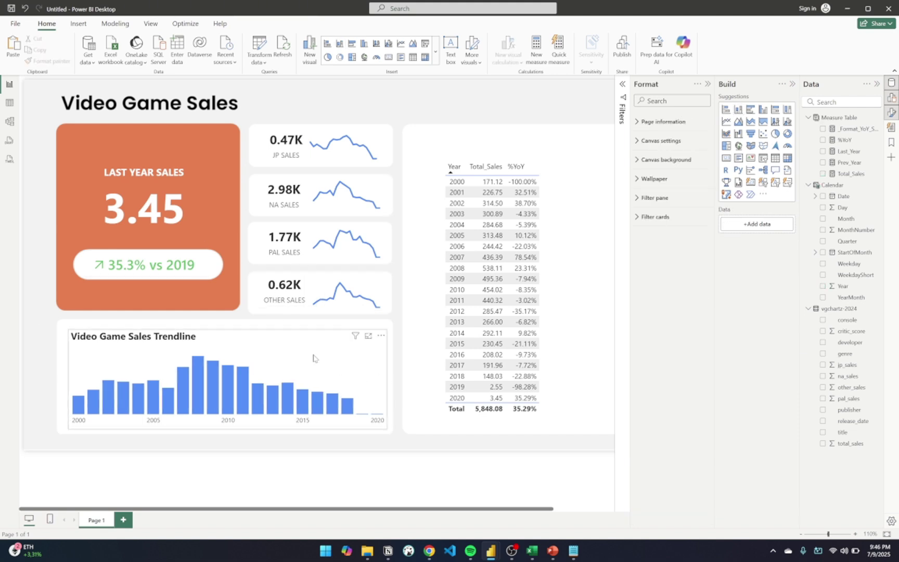
{"action": "left_click", "coordinate": [331, 358]}
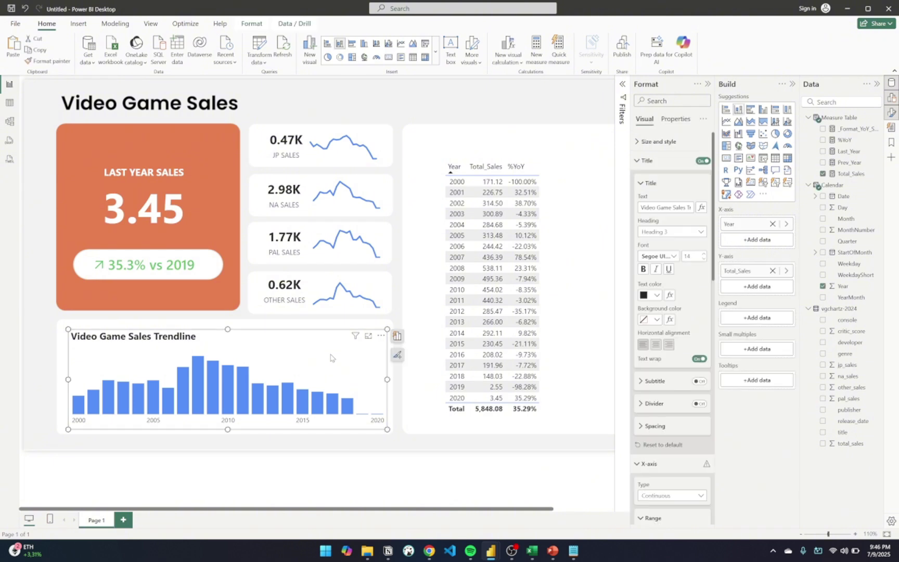
Step: Delete the table listing Year, Total_Sales and %YoY from the large white card
{"action": "left_click", "coordinate": [427, 327]}
{"action": "scroll", "coordinate": [427, 327], "scroll_direction": "right", "scroll_amount": 2}
{"action": "left_click", "coordinate": [512, 290]}
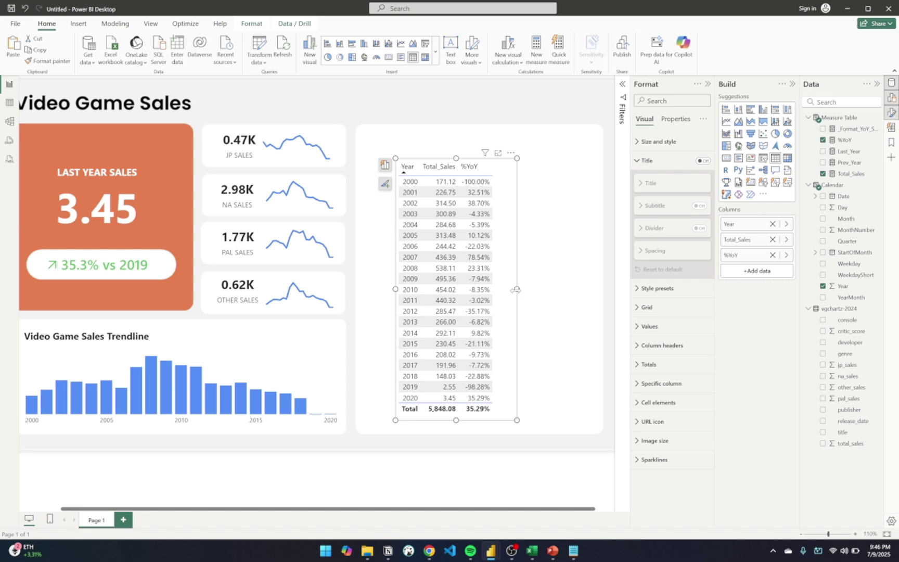
{"action": "key", "text": "Delete"}
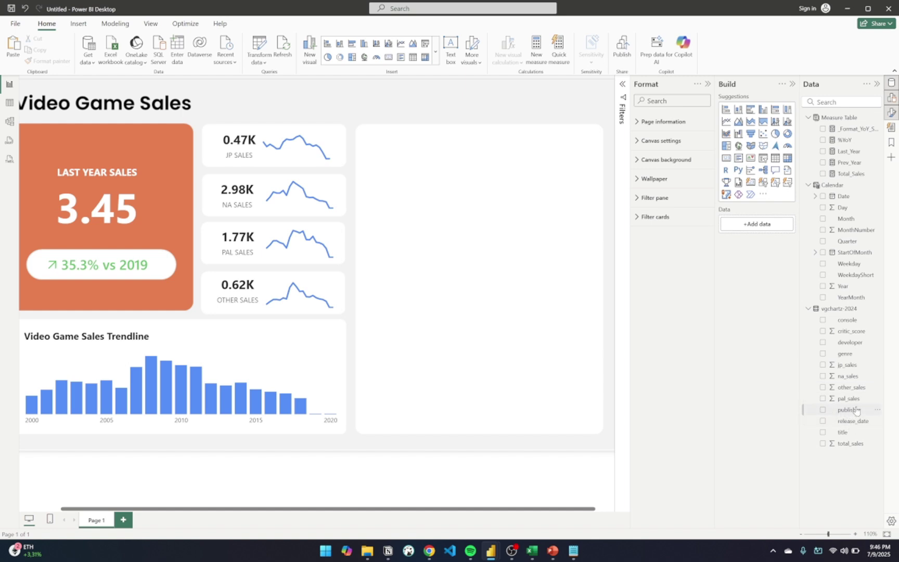
Step: Create a visual from the genre field and position and size it inside the empty white card
{"action": "left_click_drag", "start_coordinate": [849, 355], "coordinate": [502, 450]}
{"action": "left_click_drag", "start_coordinate": [539, 399], "coordinate": [500, 308]}
{"action": "mouse_move", "coordinate": [468, 361]}
{"action": "left_mouse_down"}
{"action": "mouse_move", "coordinate": [460, 448]}
{"action": "mouse_move", "coordinate": [471, 373]}
{"action": "left_mouse_up"}
{"action": "left_click_drag", "start_coordinate": [509, 336], "coordinate": [477, 352]}
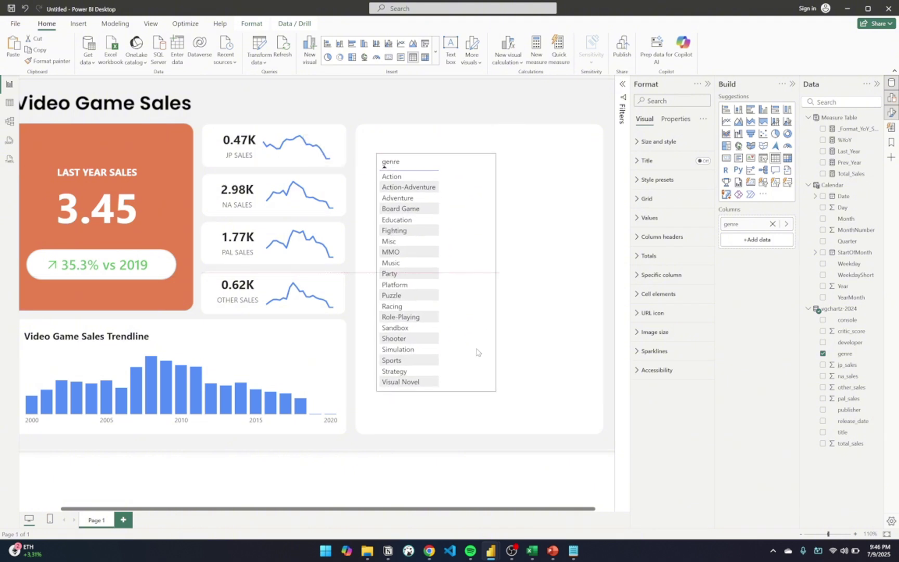
{"action": "left_click", "coordinate": [518, 328]}
{"action": "left_click", "coordinate": [491, 315]}
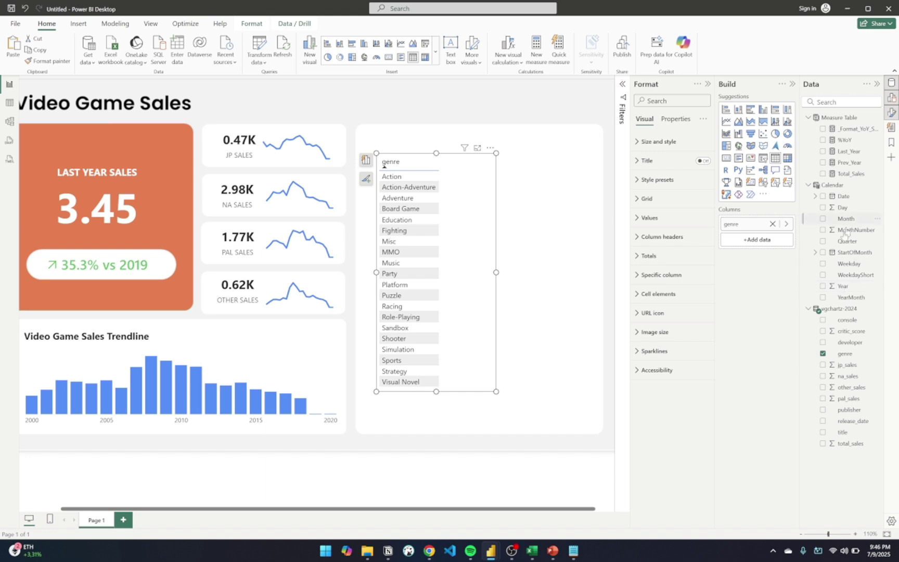
Step: Turn the genre table into a wider clustered bar chart with Total_Sales on the X-axis
{"action": "left_click_drag", "start_coordinate": [853, 174], "coordinate": [500, 257]}
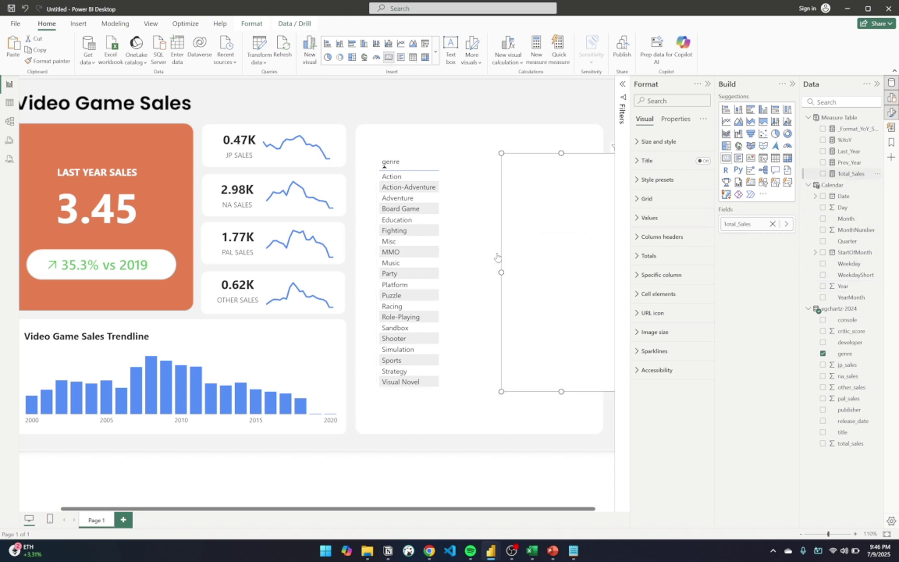
{"action": "key", "text": "Delete"}
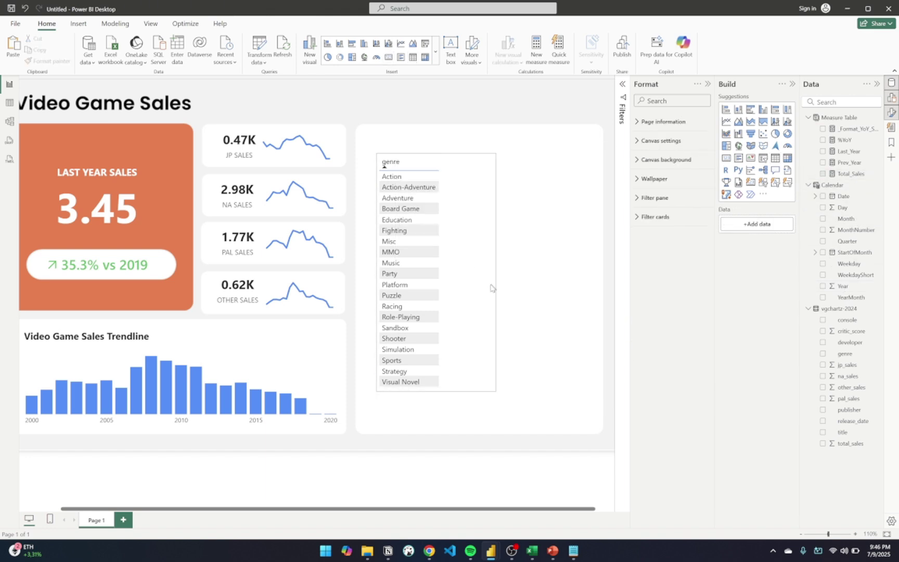
{"action": "left_click", "coordinate": [472, 295]}
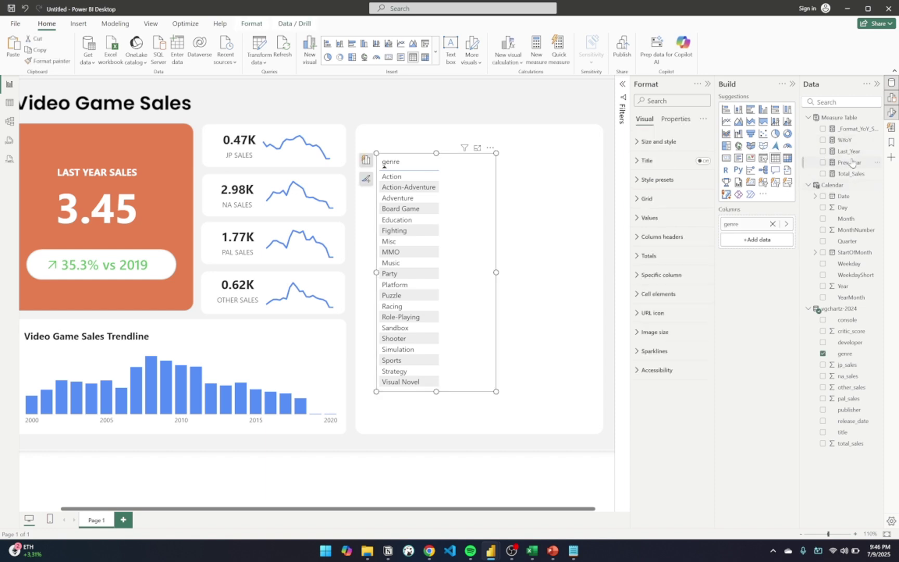
{"action": "left_click_drag", "start_coordinate": [852, 174], "coordinate": [570, 272]}
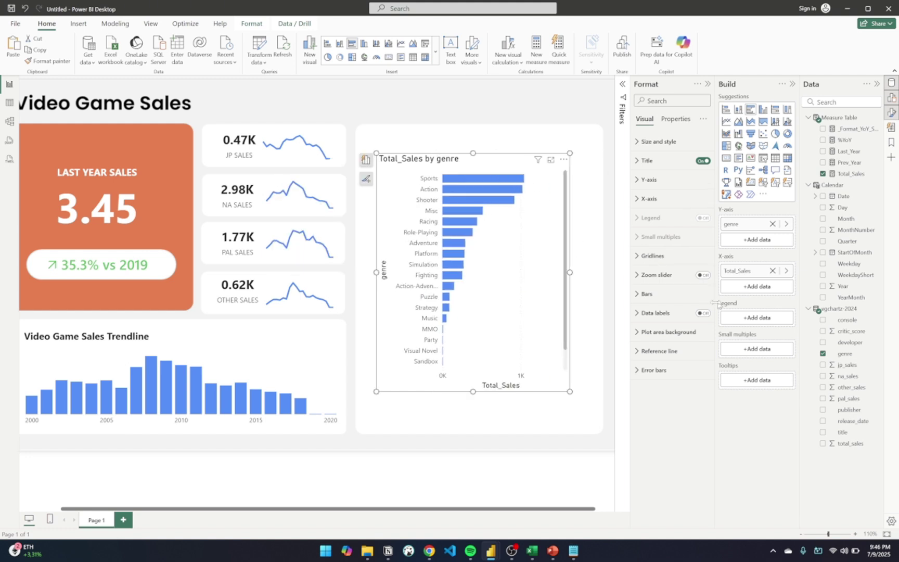
Step: Set the bar chart's title to "Total Sales by Genre" in the Segoe UI Bold font
{"action": "left_click", "coordinate": [660, 165]}
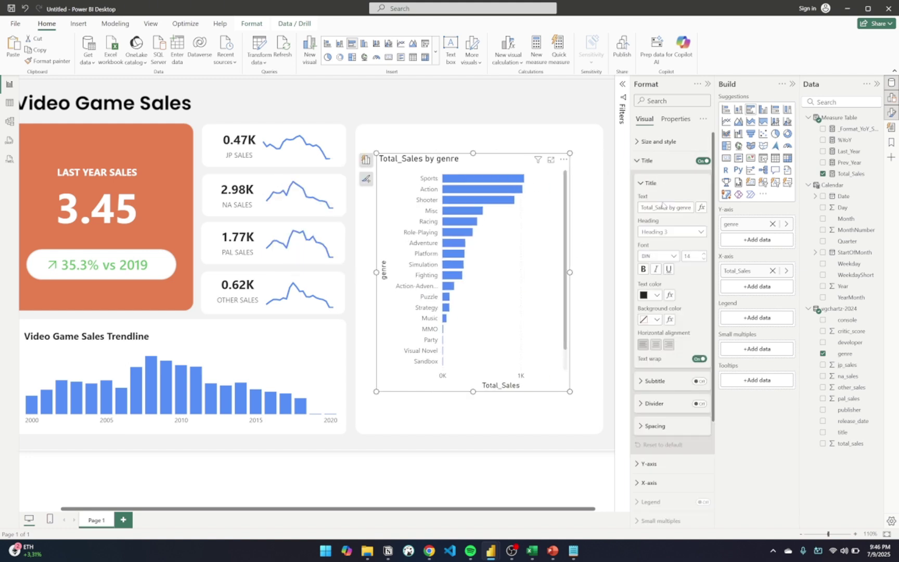
{"action": "left_click", "coordinate": [663, 208]}
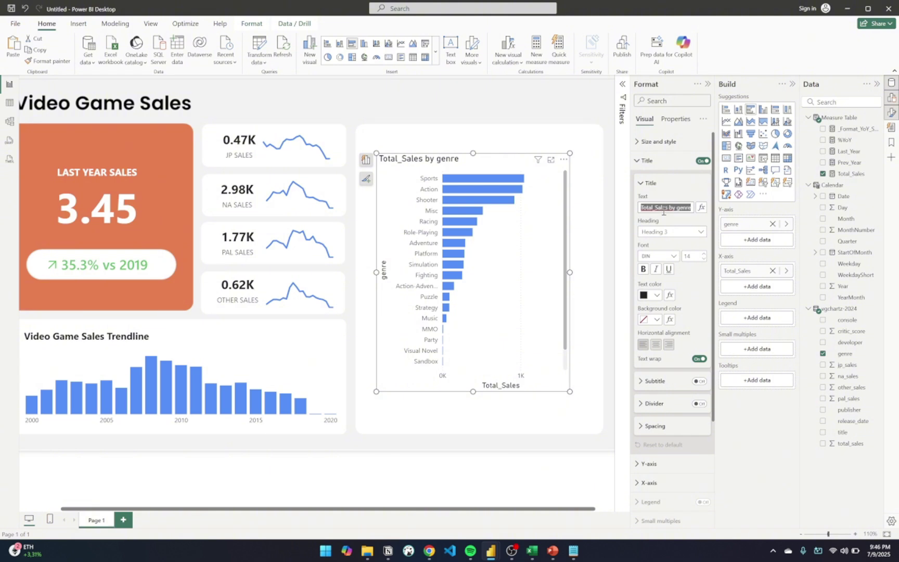
{"action": "type", "text": "Te"}
{"action": "type", "text": "tal"}
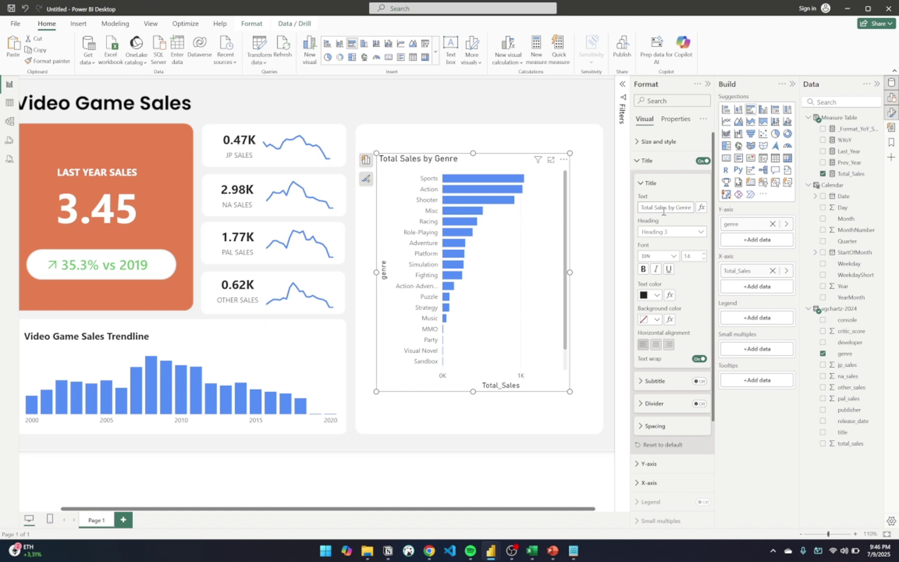
{"action": "scroll", "coordinate": [689, 241], "scroll_direction": "down", "scroll_amount": 1}
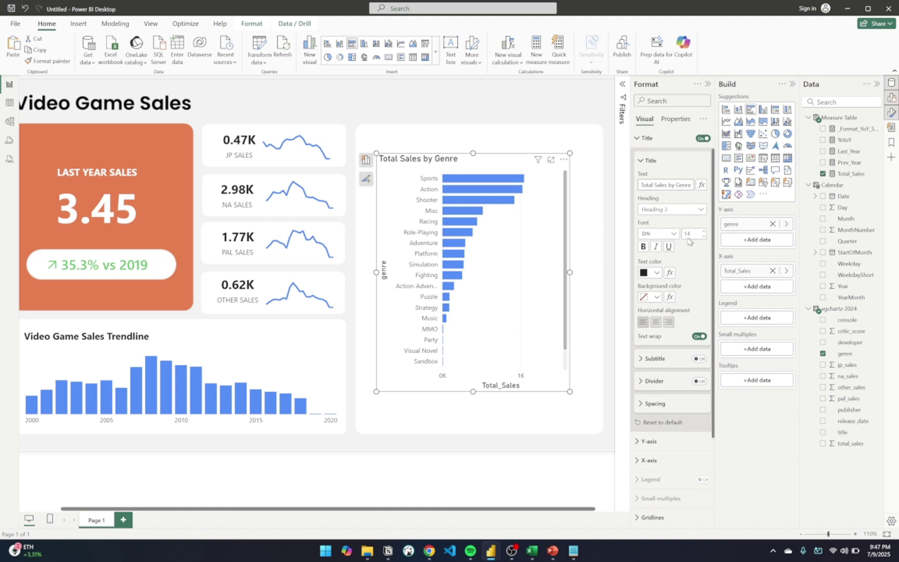
{"action": "left_click", "coordinate": [674, 234]}
{"action": "scroll", "coordinate": [671, 338], "scroll_direction": "down", "scroll_amount": 1}
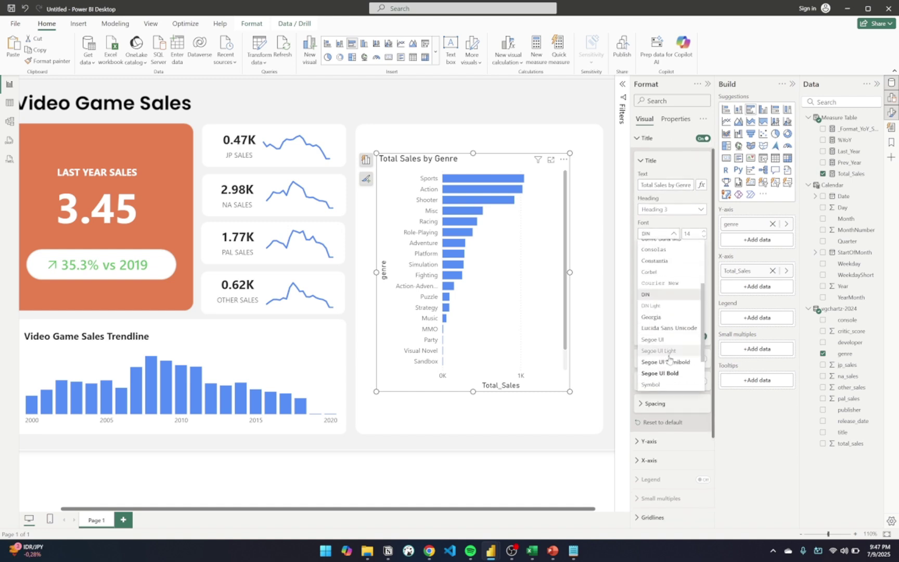
{"action": "left_click", "coordinate": [672, 372]}
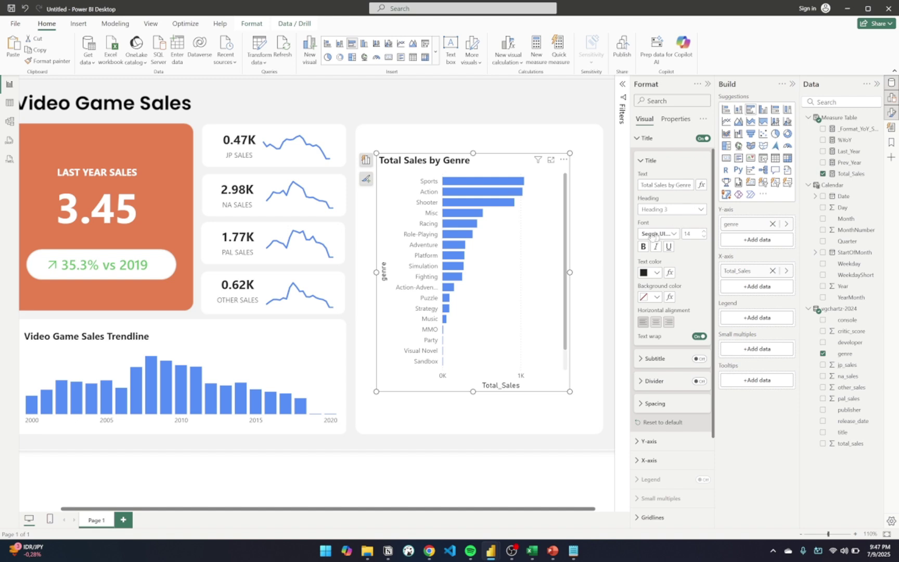
Step: Stretch the genre bar chart vertically to fill the white card and turn on its data labels
{"action": "left_click_drag", "start_coordinate": [473, 152], "coordinate": [473, 136]}
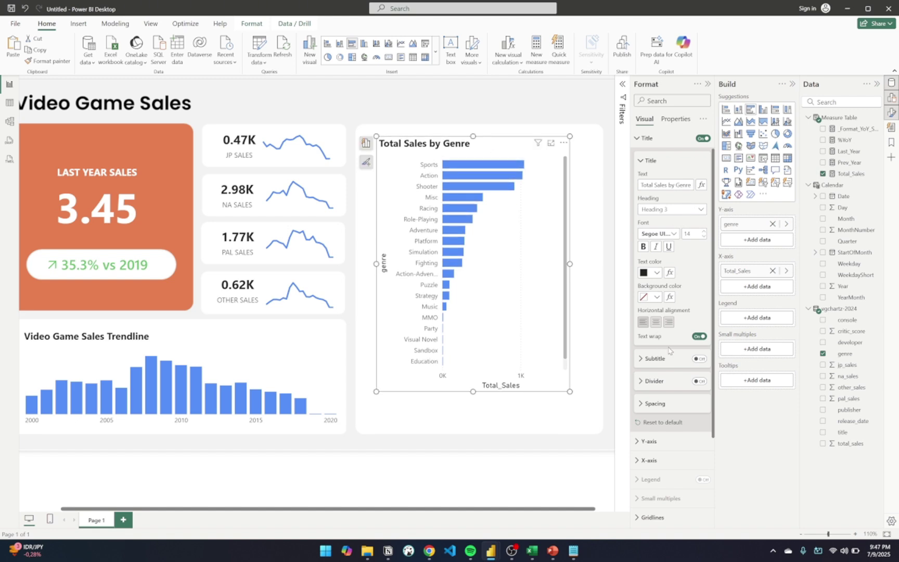
{"action": "scroll", "coordinate": [670, 350], "scroll_direction": "down", "scroll_amount": 3}
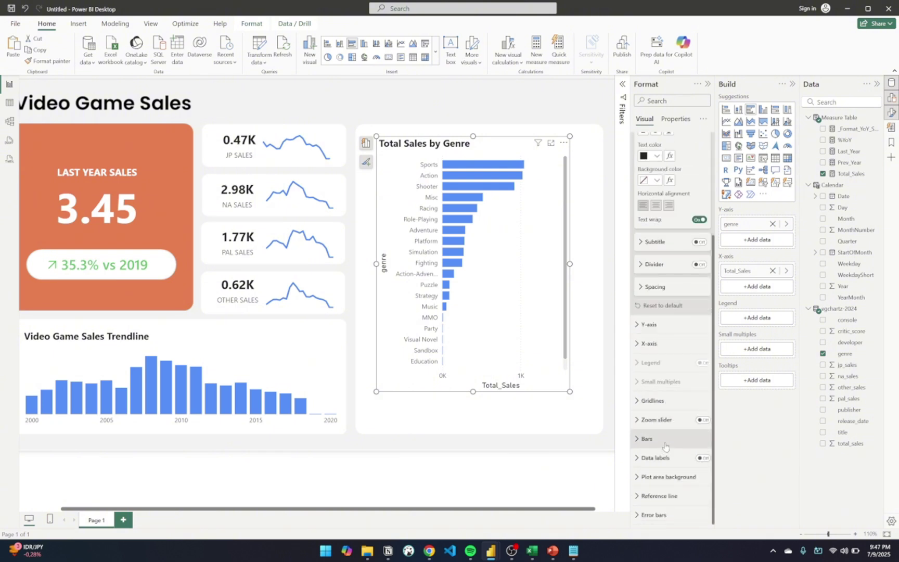
{"action": "scroll", "coordinate": [667, 328], "scroll_direction": "up", "scroll_amount": 2}
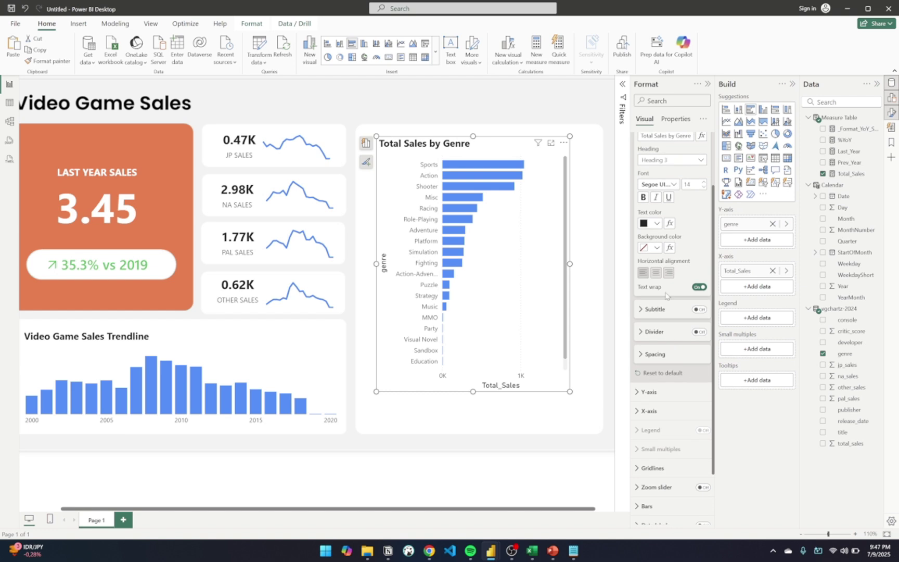
{"action": "scroll", "coordinate": [663, 302], "scroll_direction": "down", "scroll_amount": 2}
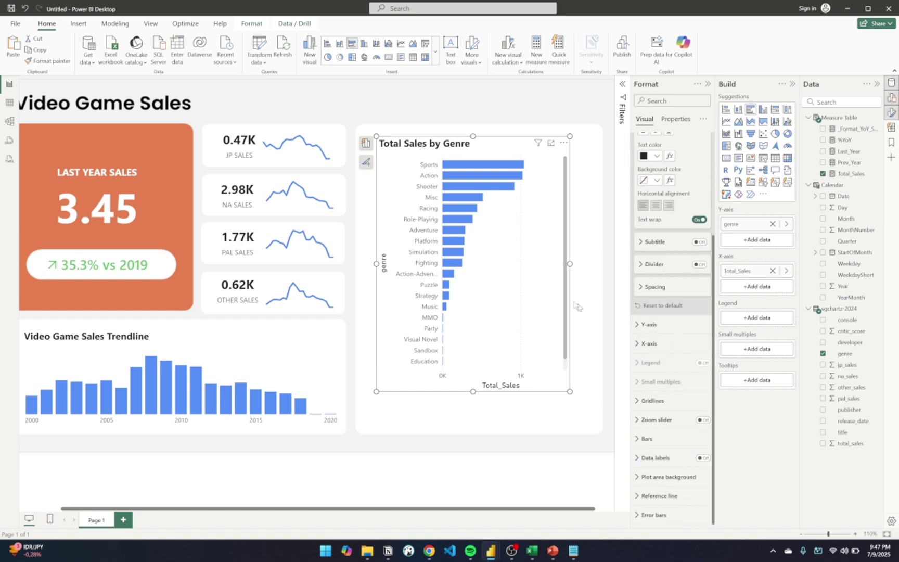
{"action": "left_click", "coordinate": [703, 458]}
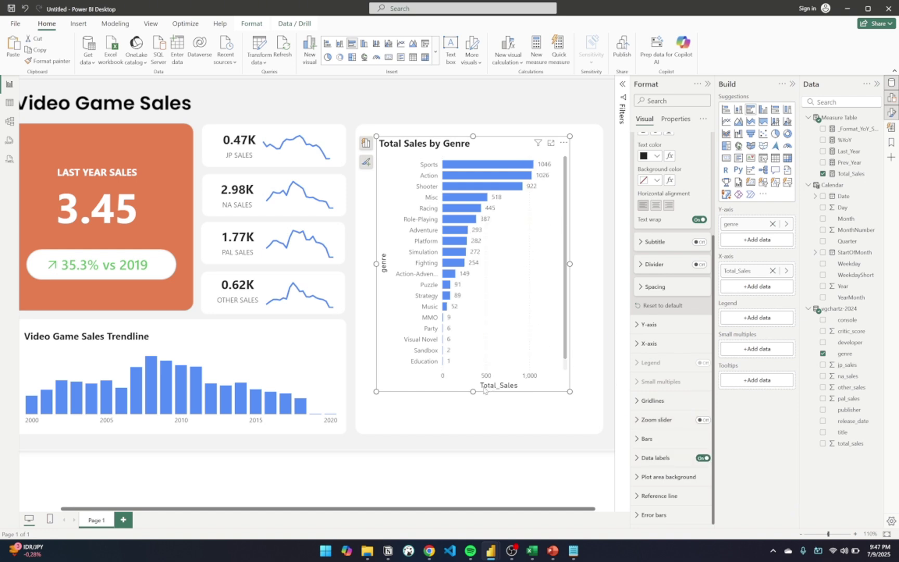
{"action": "left_click_drag", "start_coordinate": [474, 391], "coordinate": [474, 427]}
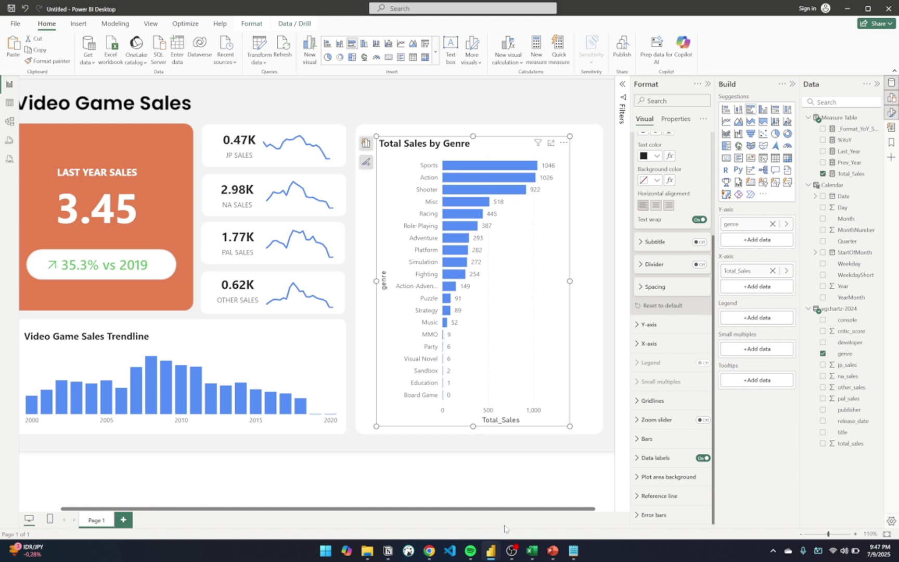
Step: Switch to the vg_data_dictionary workbook in Excel, check the sales field descriptions, and return to the Power BI report
{"action": "mouse_move", "coordinate": [531, 551]}
{"action": "left_click", "coordinate": [455, 475]}
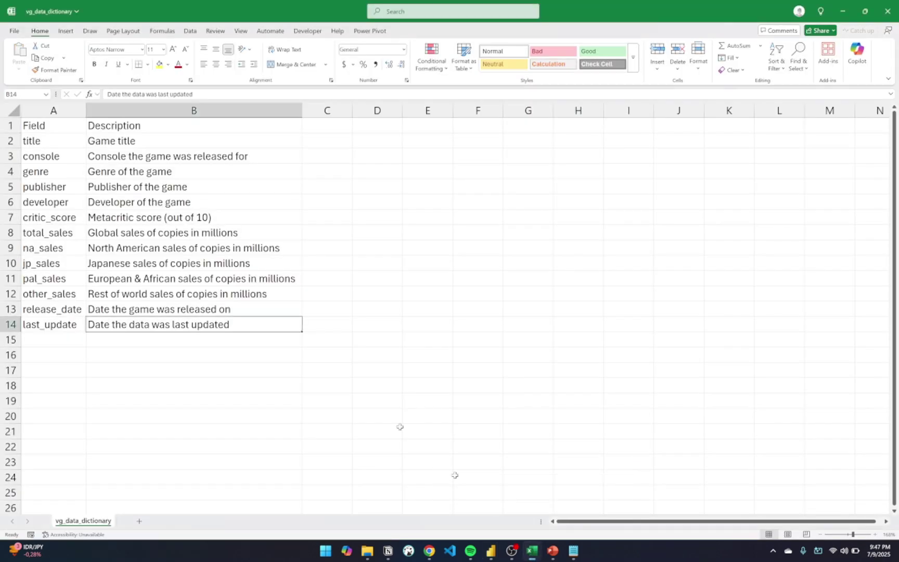
{"action": "left_click", "coordinate": [180, 249]}
{"action": "key", "text": "alt+Tab"}
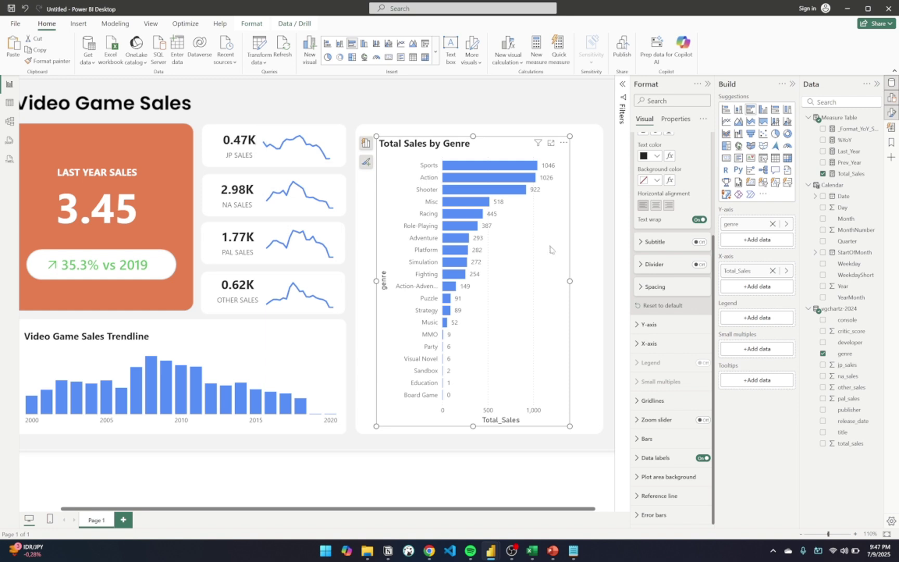
Step: Widen the Total Sales by Genre chart slightly and turn off its vertical gridlines
{"action": "left_click_drag", "start_coordinate": [570, 281], "coordinate": [576, 281]}
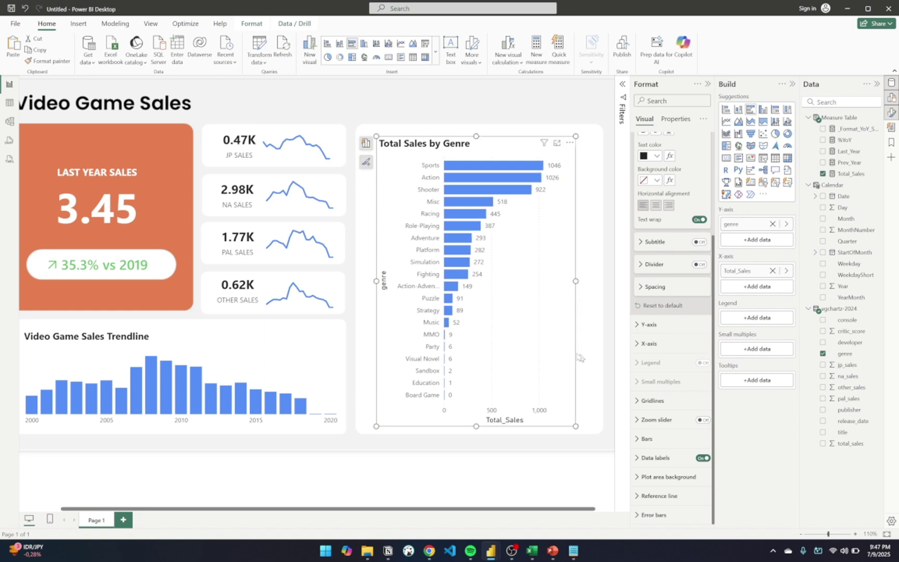
{"action": "left_click", "coordinate": [596, 352]}
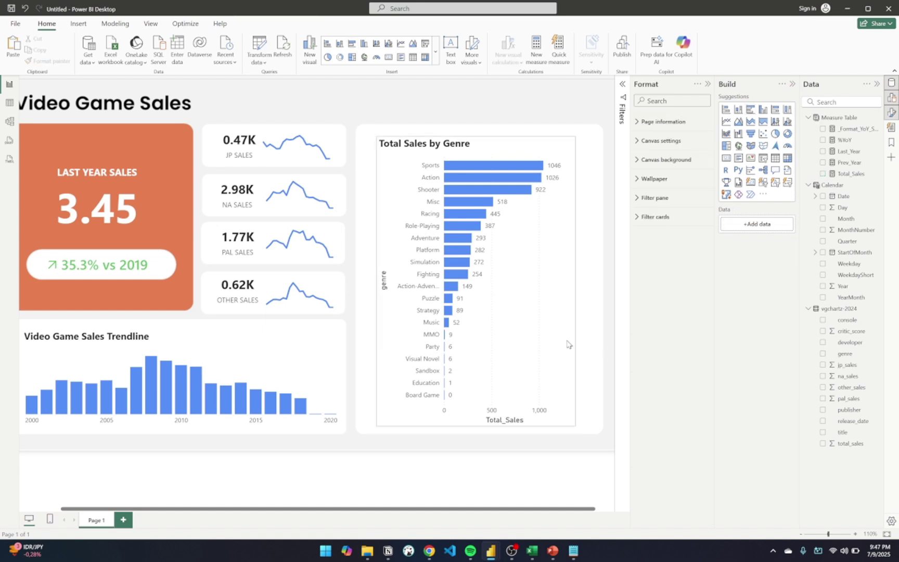
{"action": "left_click", "coordinate": [568, 342]}
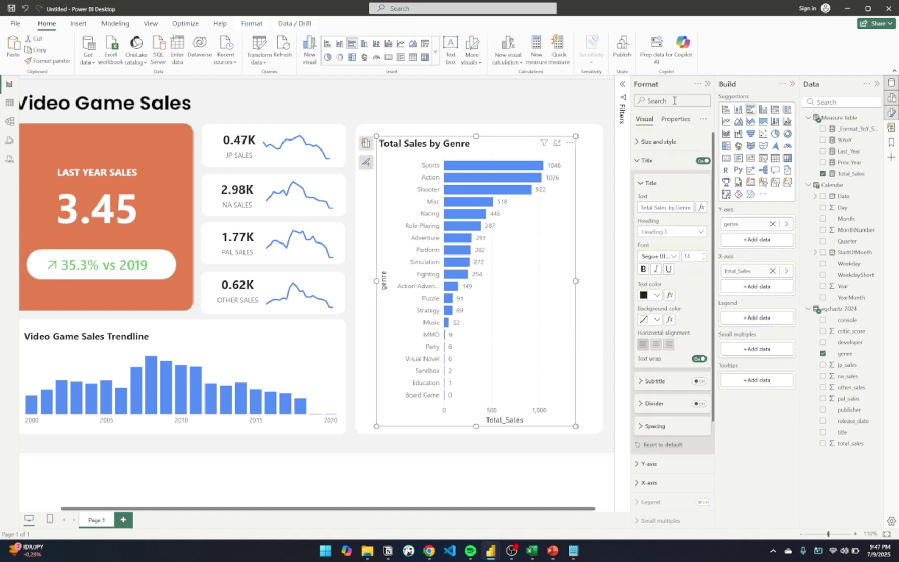
{"action": "type", "text": "grid"}
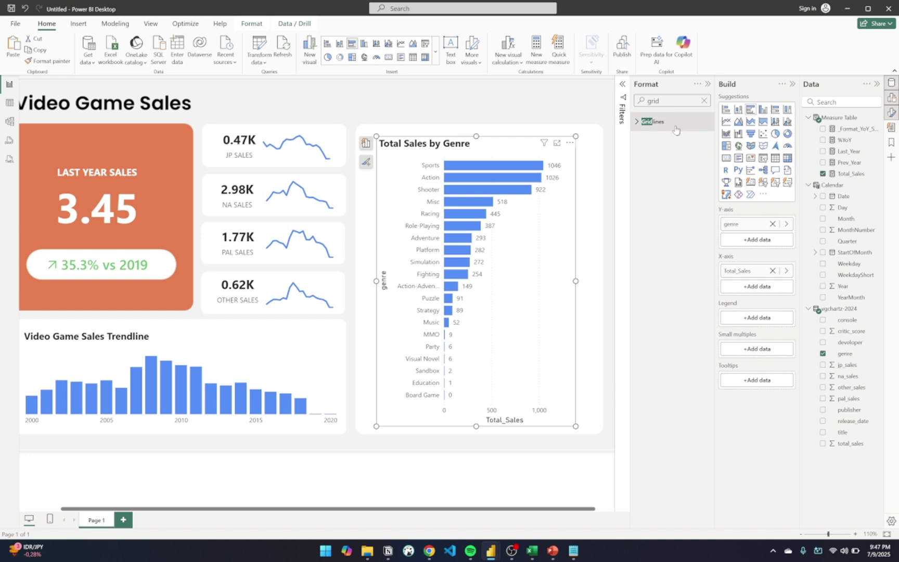
{"action": "left_click", "coordinate": [577, 238]}
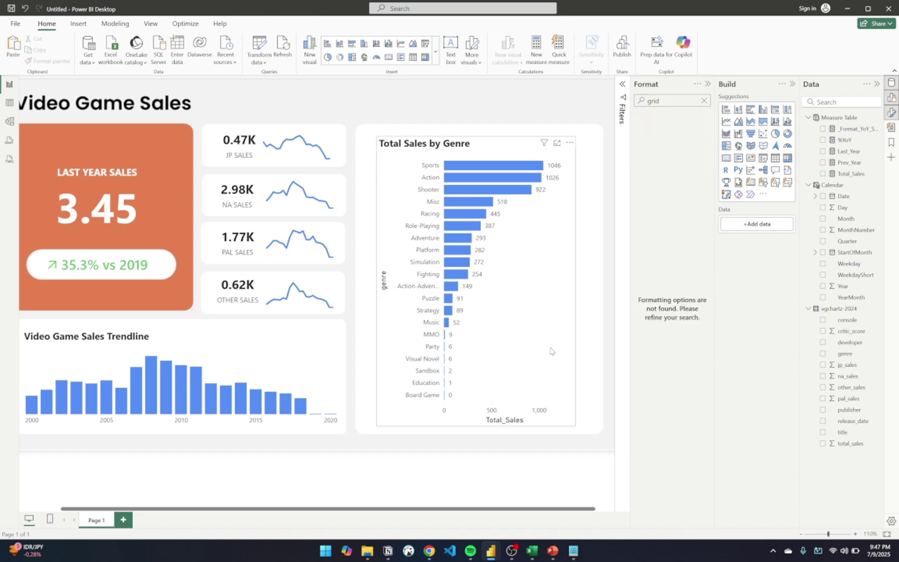
{"action": "left_click", "coordinate": [560, 279]}
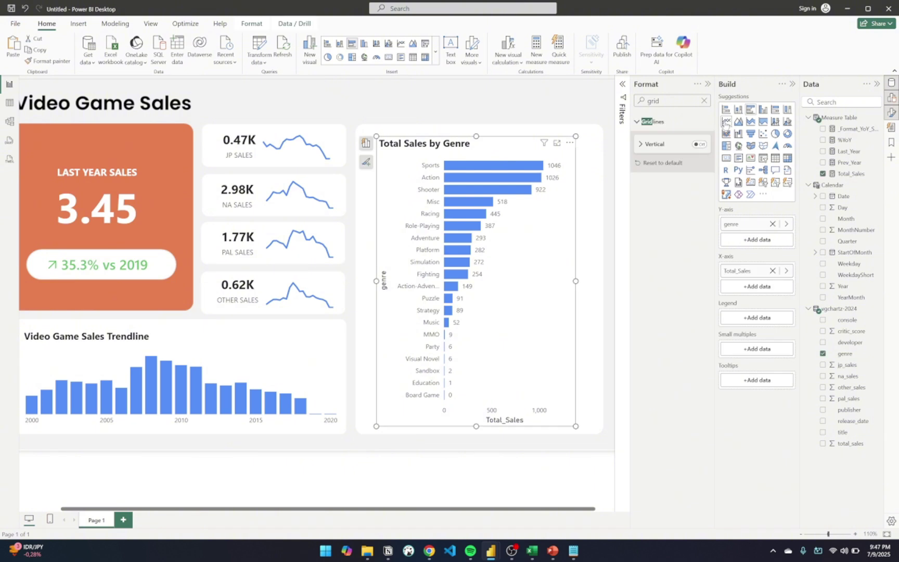
Step: Try hiding the Y-axis title and the Y-axis values of the genre bar chart
{"action": "left_click", "coordinate": [705, 101]}
{"action": "scroll", "coordinate": [691, 348], "scroll_direction": "down", "scroll_amount": 1}
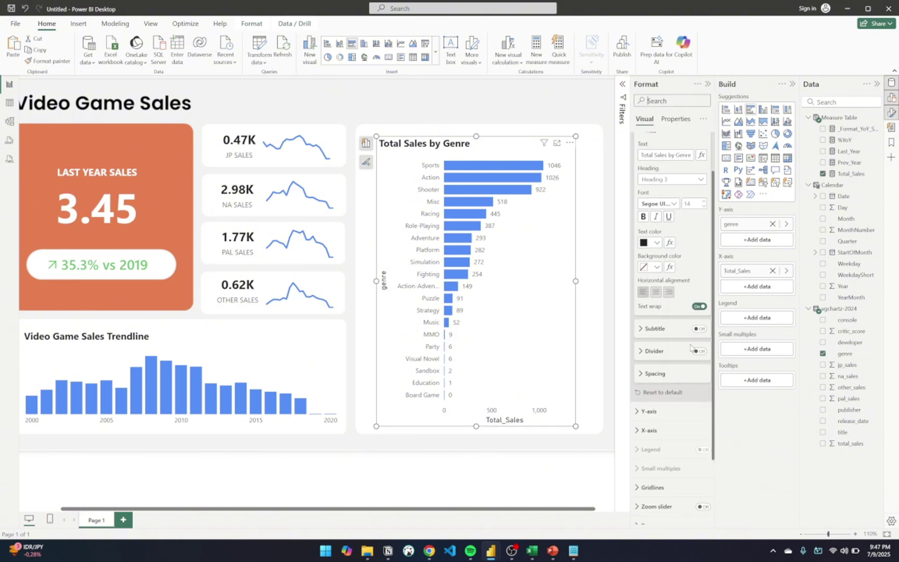
{"action": "scroll", "coordinate": [691, 347], "scroll_direction": "down", "scroll_amount": 3}
{"action": "left_click", "coordinate": [672, 323]}
{"action": "left_click", "coordinate": [672, 345]}
{"action": "scroll", "coordinate": [678, 384], "scroll_direction": "down", "scroll_amount": 2}
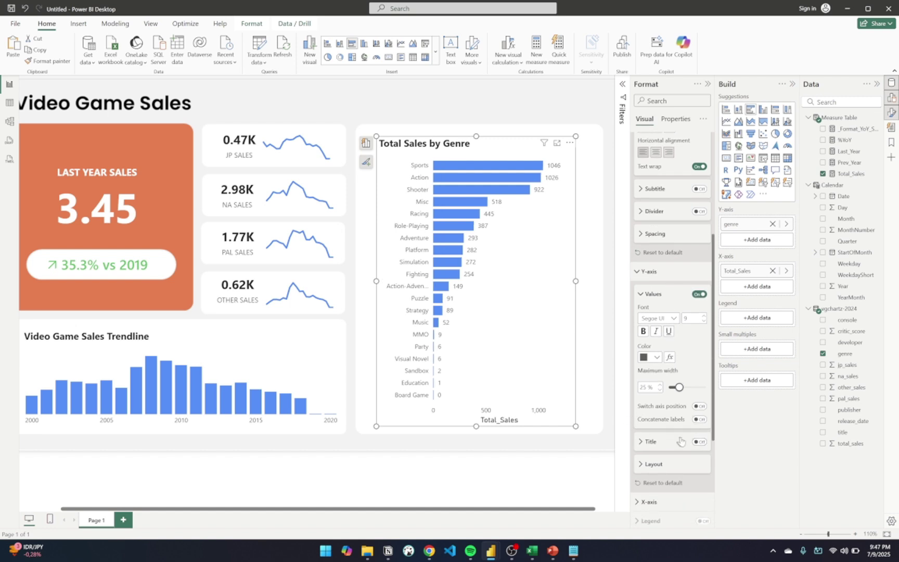
{"action": "scroll", "coordinate": [683, 389], "scroll_direction": "down", "scroll_amount": 1}
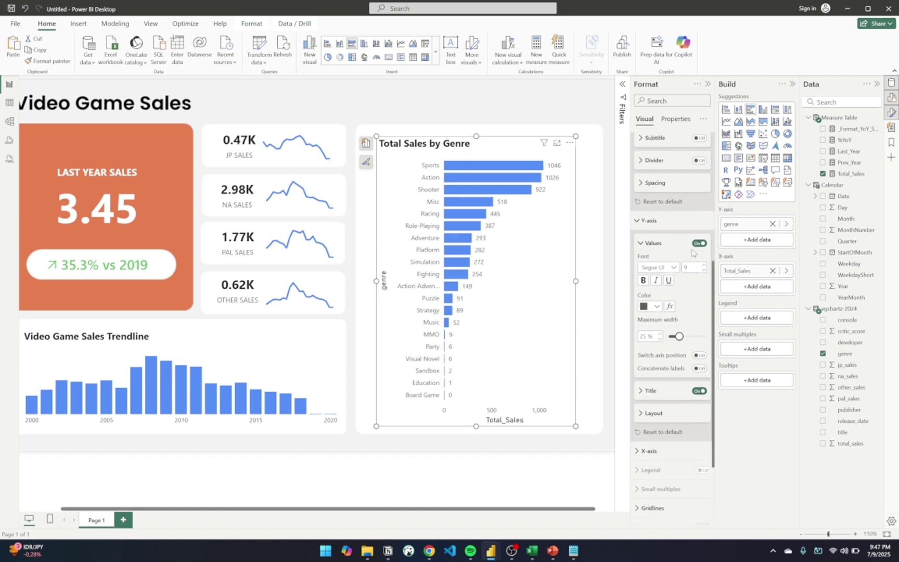
{"action": "left_click", "coordinate": [698, 243]}
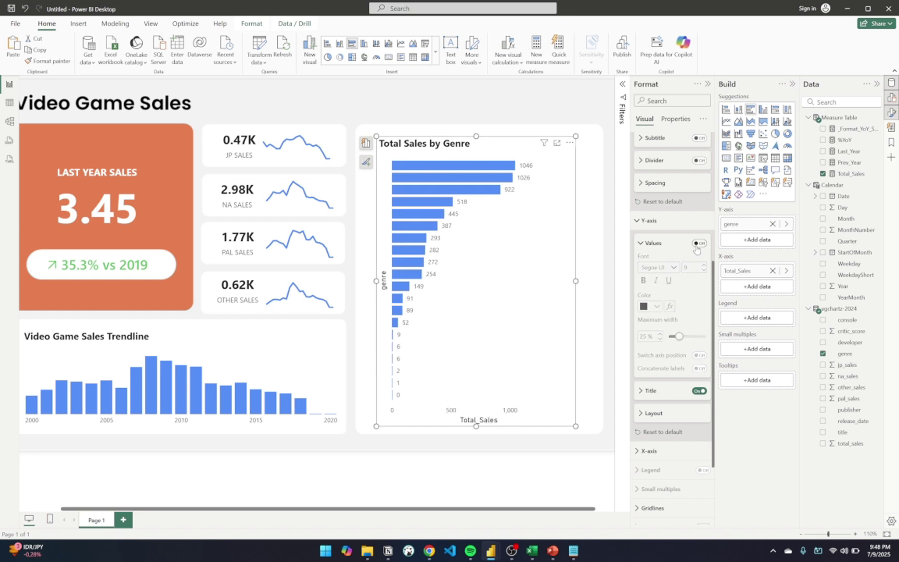
{"action": "left_click", "coordinate": [698, 244]}
{"action": "scroll", "coordinate": [671, 312], "scroll_direction": "down", "scroll_amount": 1}
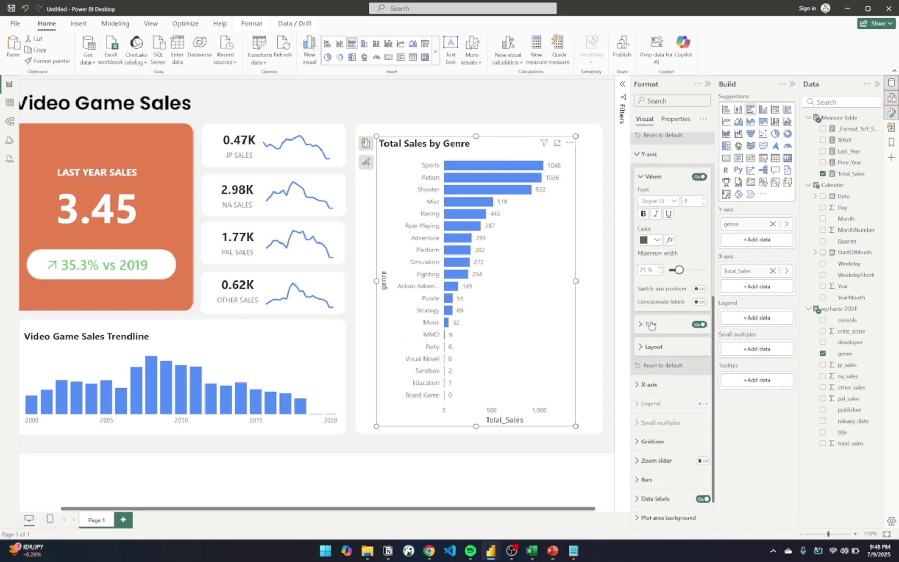
Step: Turn off the X-axis title and X-axis values of the Total Sales by Genre chart
{"action": "left_click", "coordinate": [515, 423]}
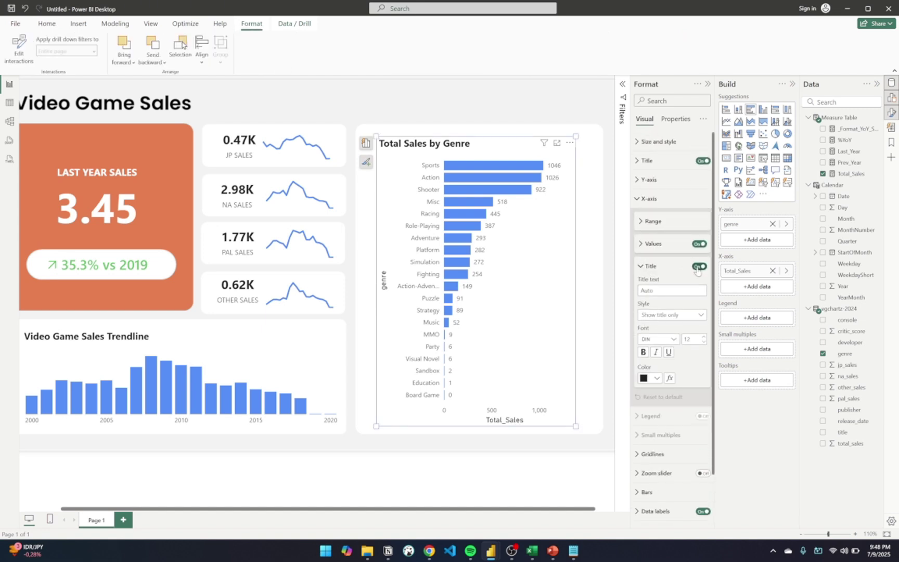
{"action": "left_click", "coordinate": [699, 267]}
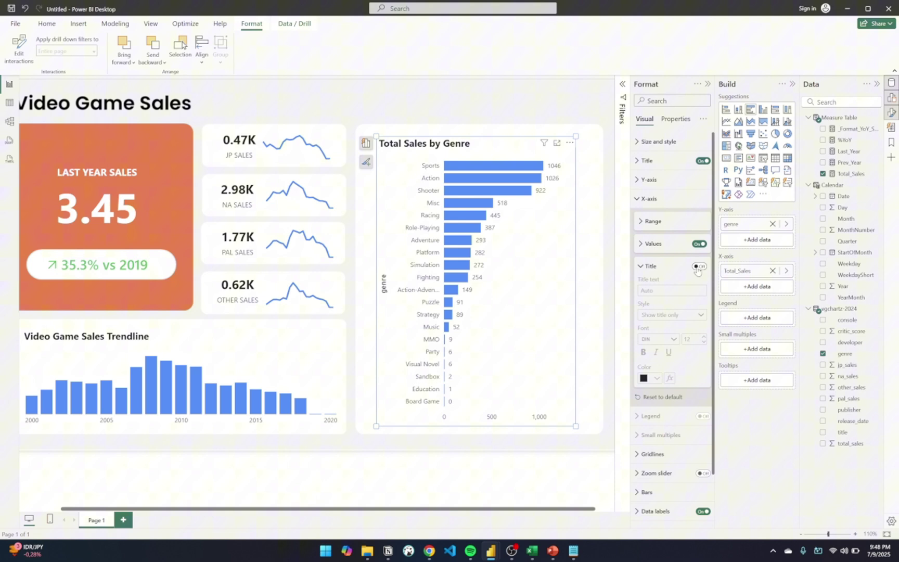
{"action": "left_click", "coordinate": [699, 243]}
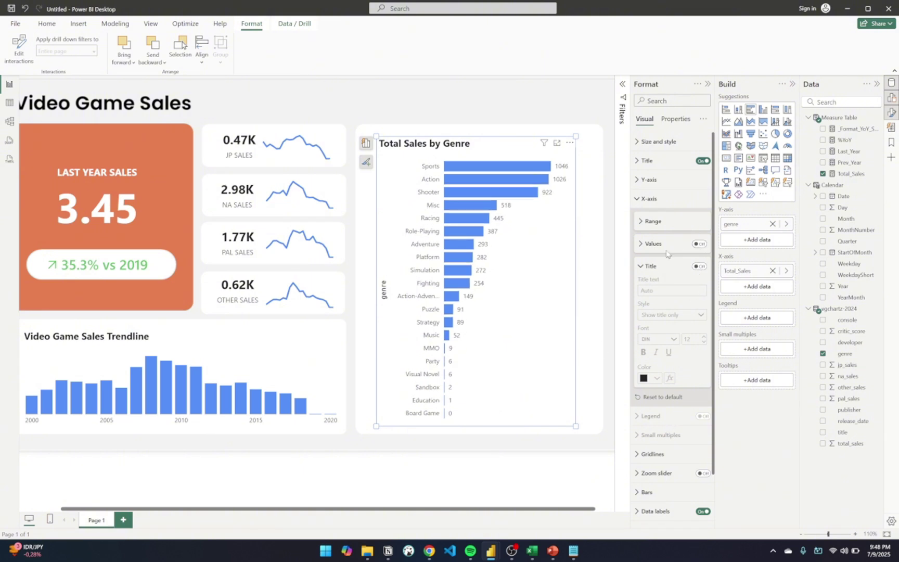
{"action": "left_click", "coordinate": [585, 293]}
{"action": "left_click", "coordinate": [573, 292]}
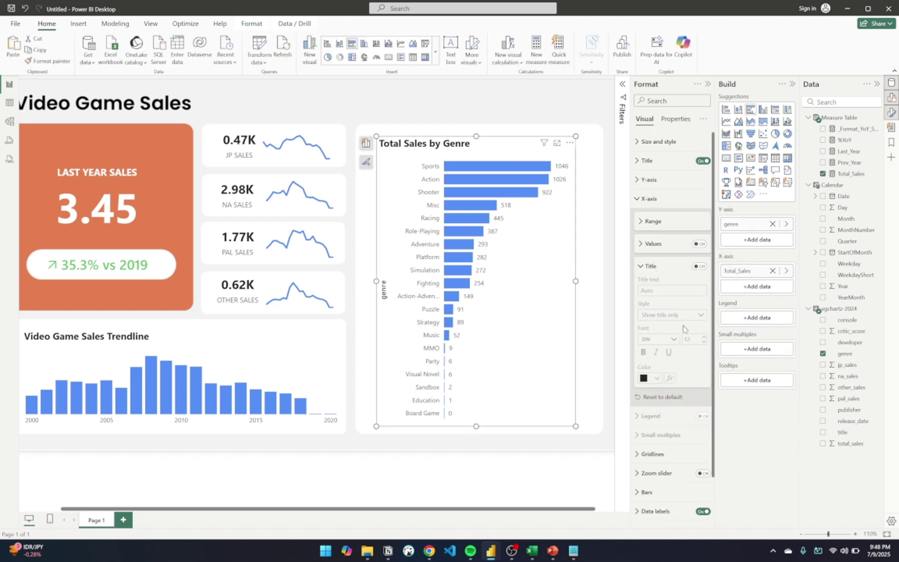
Step: Try Segoe UI Bold for the genre chart's data label values and settle on Segoe UI Semibold
{"action": "scroll", "coordinate": [684, 328], "scroll_direction": "down", "scroll_amount": 2}
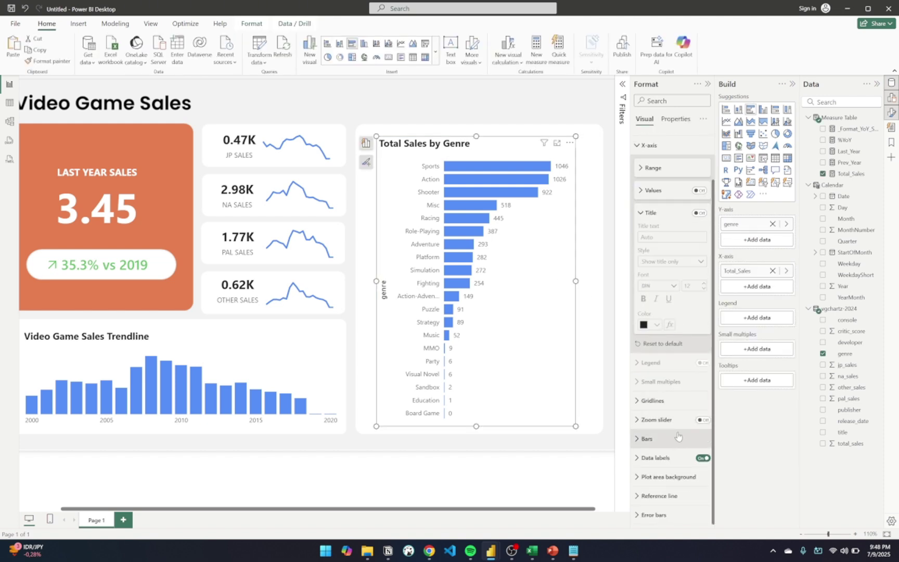
{"action": "left_click", "coordinate": [674, 457]}
{"action": "scroll", "coordinate": [678, 411], "scroll_direction": "down", "scroll_amount": 5}
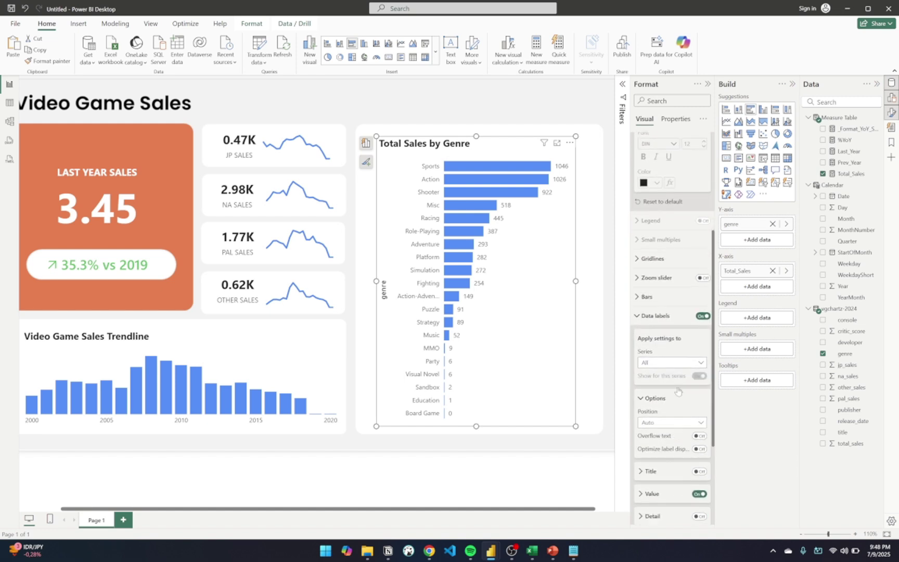
{"action": "scroll", "coordinate": [676, 401], "scroll_direction": "down", "scroll_amount": 3}
{"action": "scroll", "coordinate": [657, 398], "scroll_direction": "down", "scroll_amount": 1}
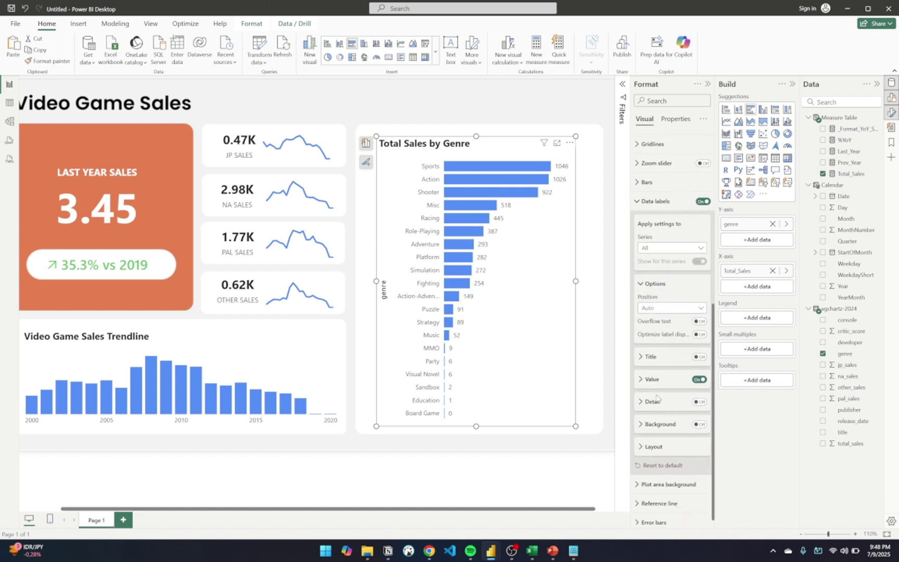
{"action": "left_click", "coordinate": [653, 379]}
{"action": "left_click", "coordinate": [674, 350]}
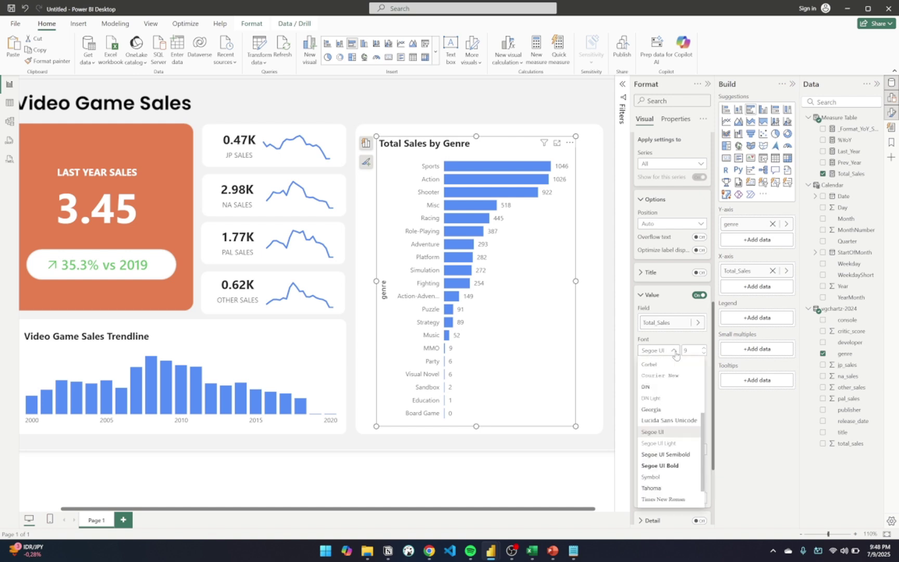
{"action": "left_click", "coordinate": [670, 467]}
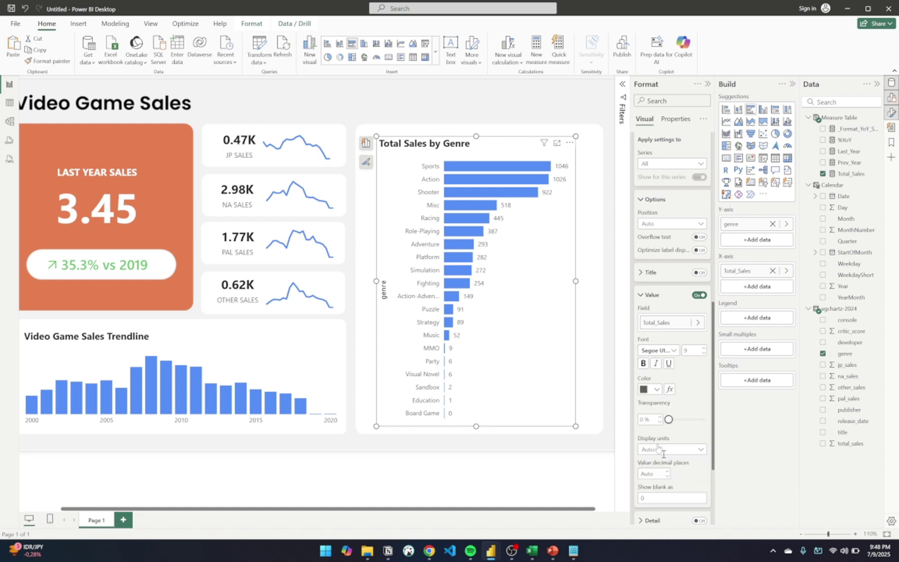
{"action": "scroll", "coordinate": [656, 375], "scroll_direction": "down", "scroll_amount": 2}
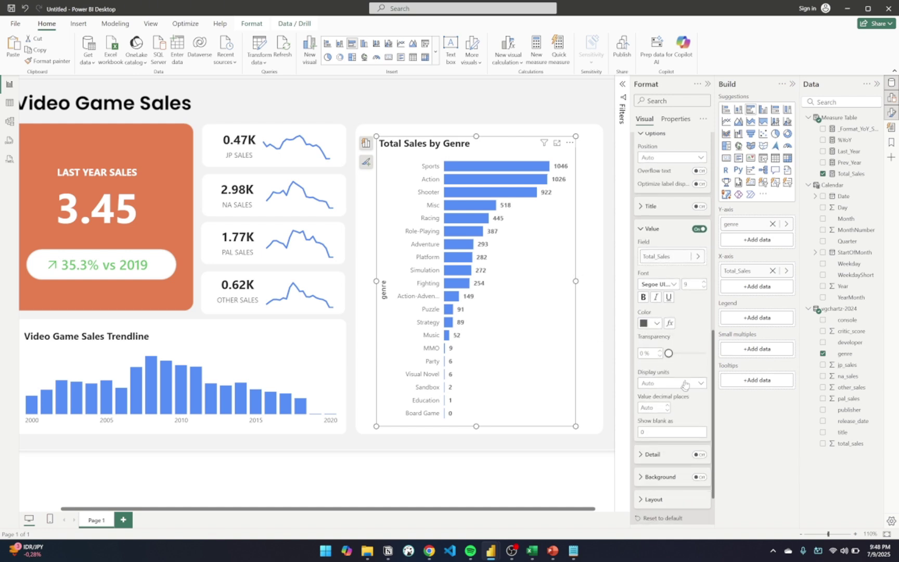
{"action": "scroll", "coordinate": [683, 415], "scroll_direction": "down", "scroll_amount": 2}
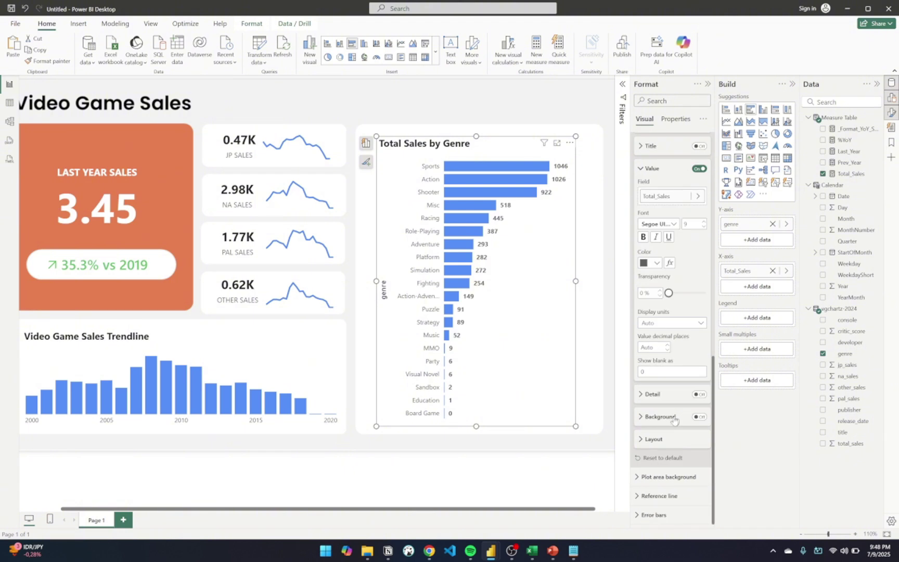
{"action": "left_click", "coordinate": [675, 224]}
{"action": "left_click", "coordinate": [669, 304]}
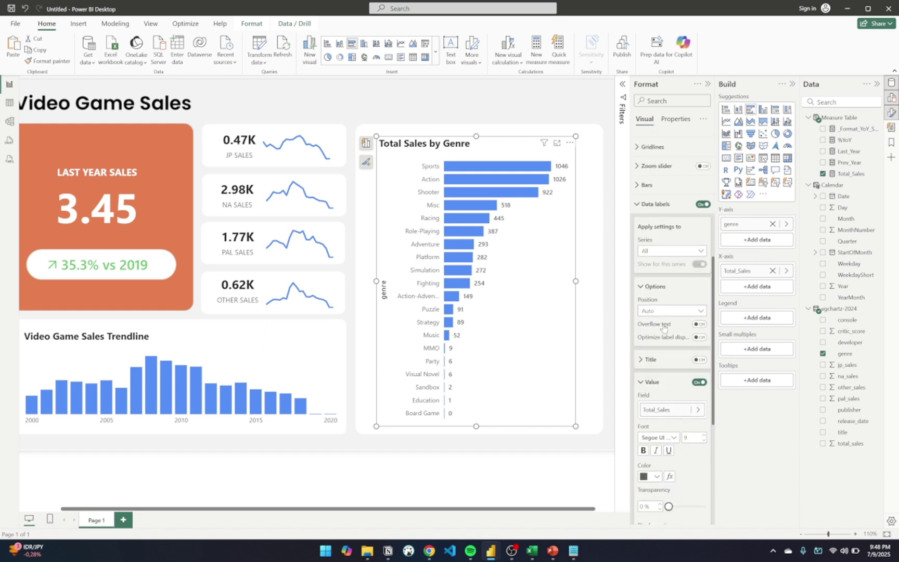
Step: Turn off the genre chart's Y-axis title while keeping the genre names displayed
{"action": "scroll", "coordinate": [653, 398], "scroll_direction": "up", "scroll_amount": 10}
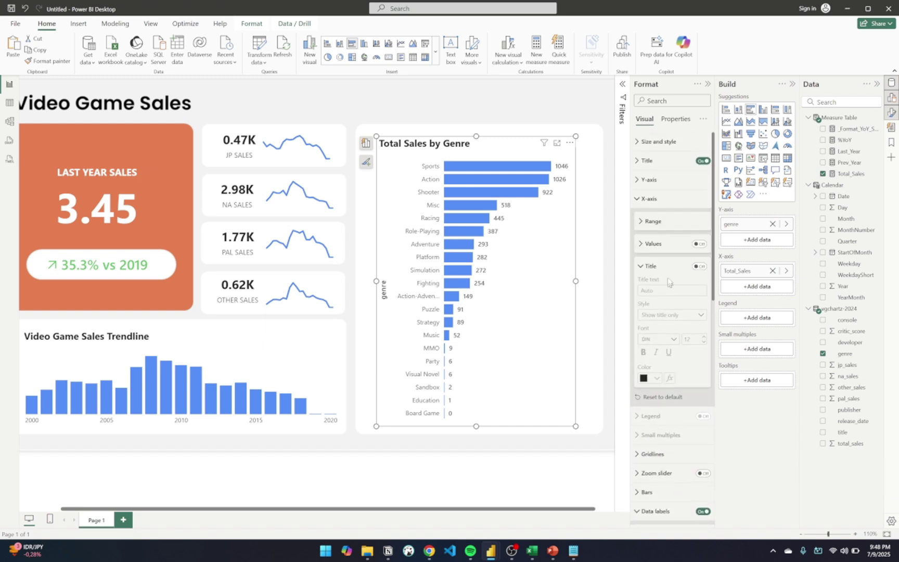
{"action": "left_click", "coordinate": [649, 180]}
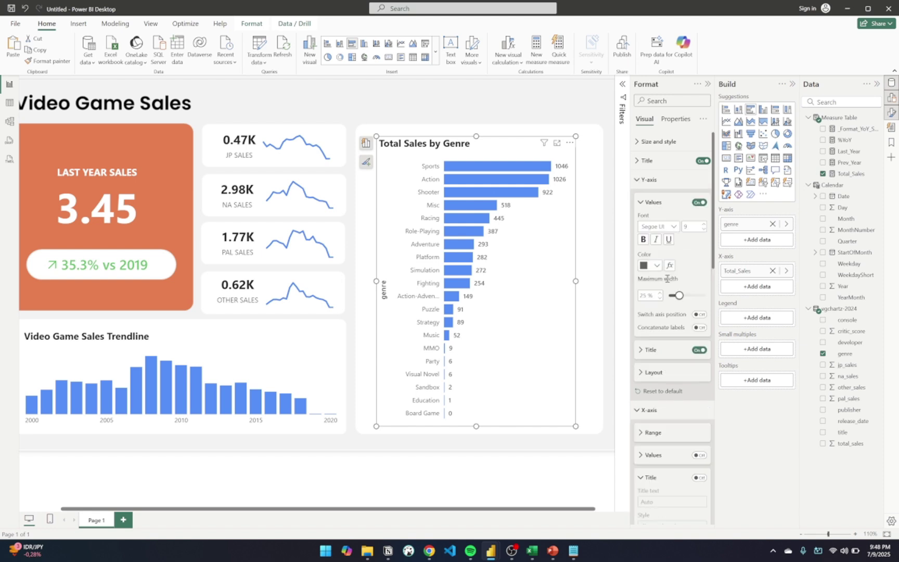
{"action": "left_click", "coordinate": [700, 350]}
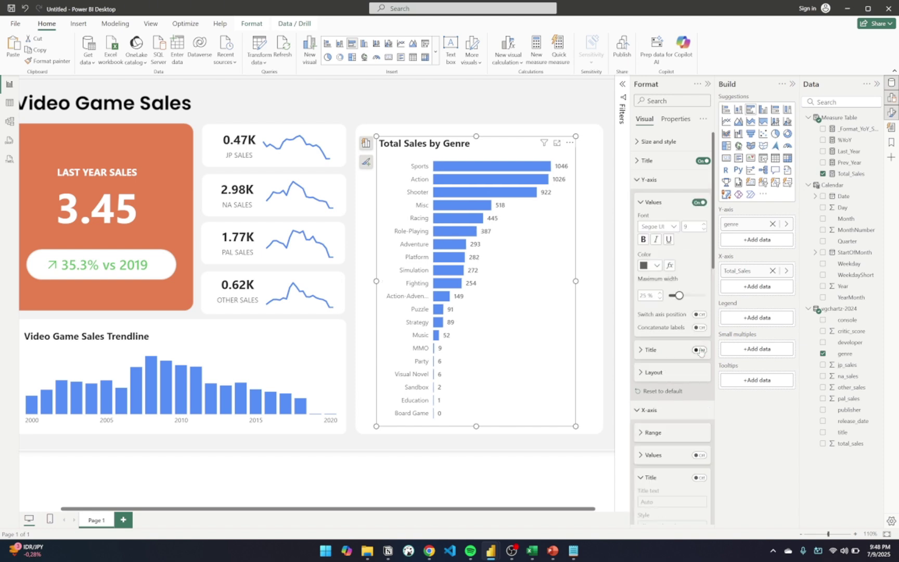
{"action": "left_click", "coordinate": [697, 204]}
{"action": "left_click", "coordinate": [697, 203]}
{"action": "left_click", "coordinate": [584, 225]}
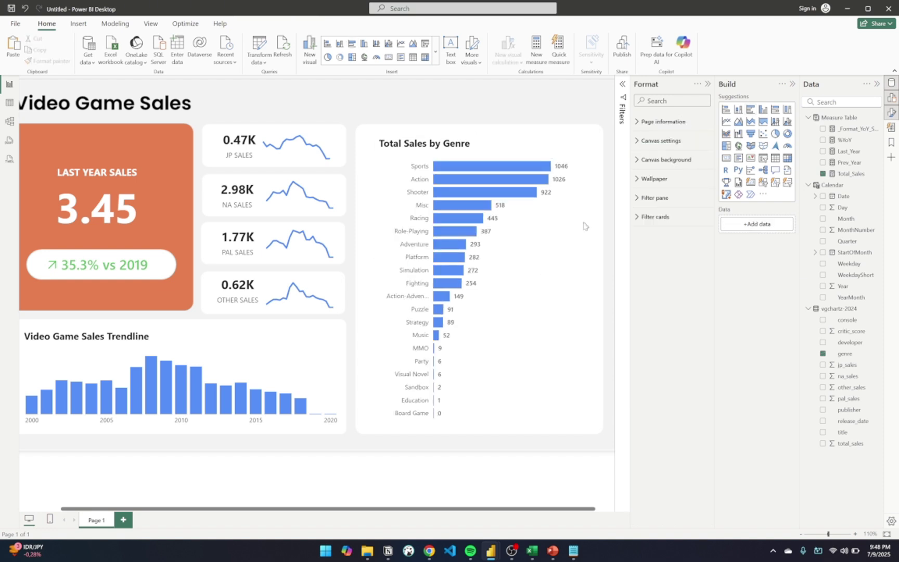
Step: Widen the Total Sales by Genre chart so it nearly fills the width of its white card
{"action": "left_click", "coordinate": [577, 277]}
{"action": "left_click_drag", "start_coordinate": [576, 277], "coordinate": [594, 278]}
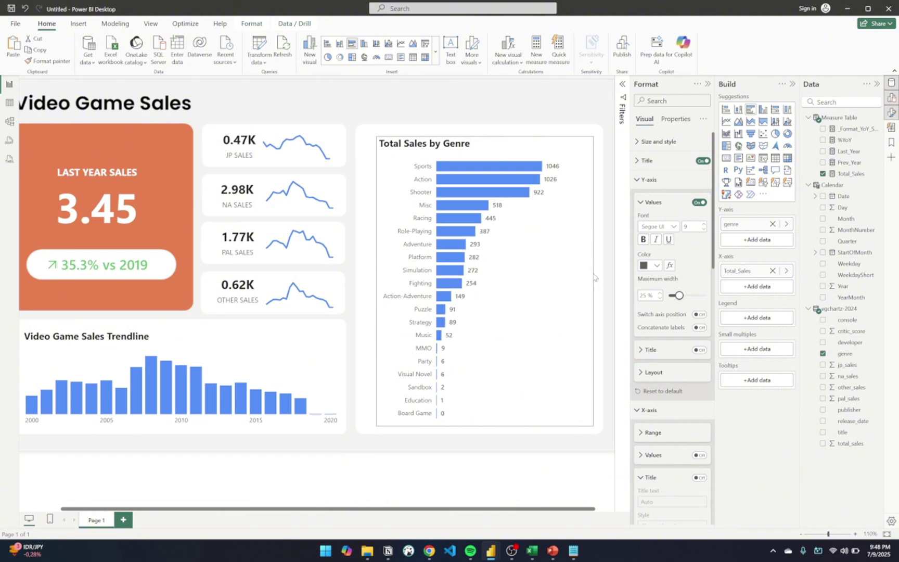
{"action": "left_click", "coordinate": [369, 110]}
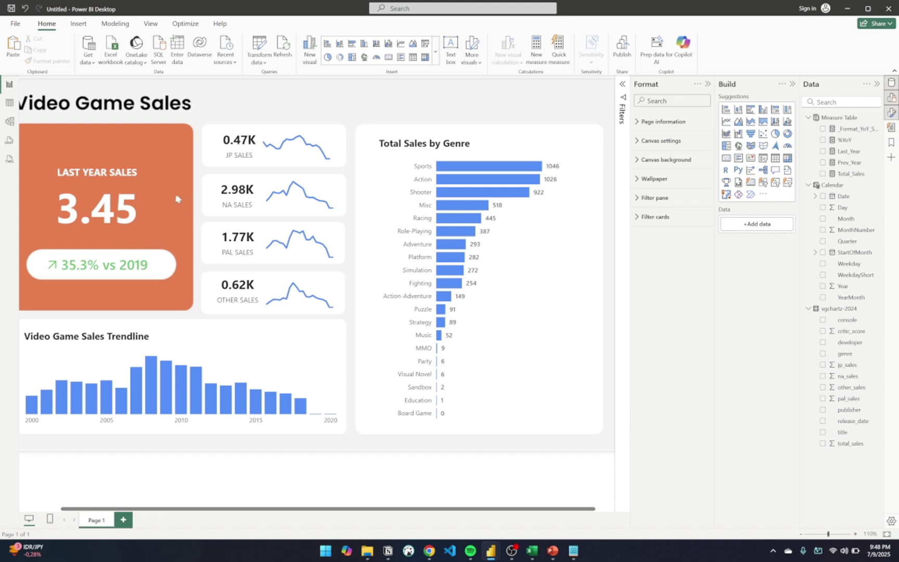
Step: Turn on data labels for the Video Game Sales Trendline column chart
{"action": "scroll", "coordinate": [229, 281], "scroll_direction": "left", "scroll_amount": 2}
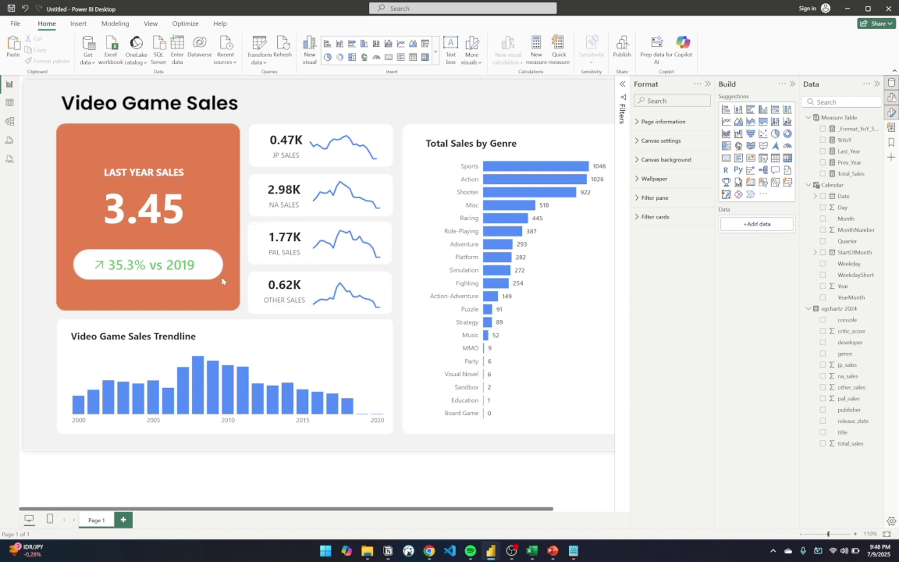
{"action": "left_click", "coordinate": [300, 355]}
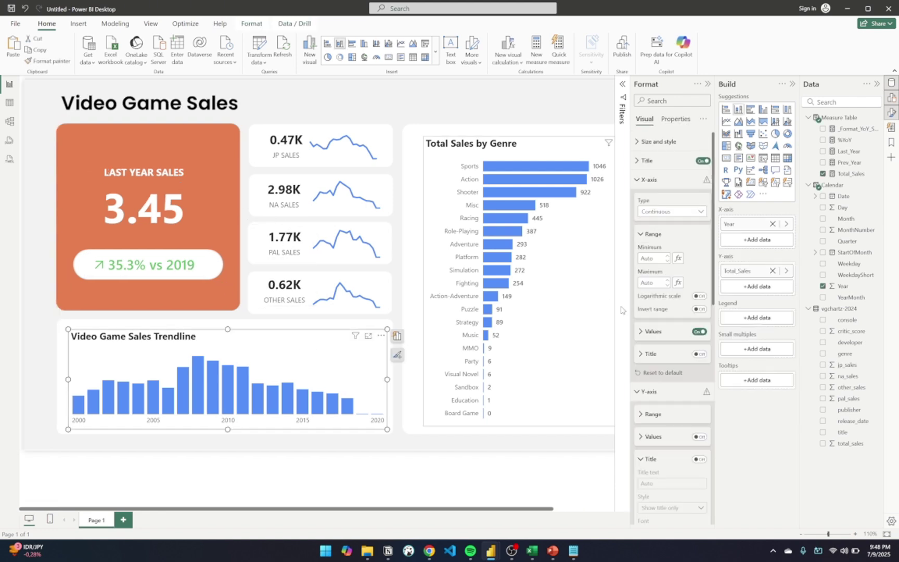
{"action": "scroll", "coordinate": [680, 372], "scroll_direction": "down", "scroll_amount": 2}
{"action": "scroll", "coordinate": [680, 373], "scroll_direction": "down", "scroll_amount": 1}
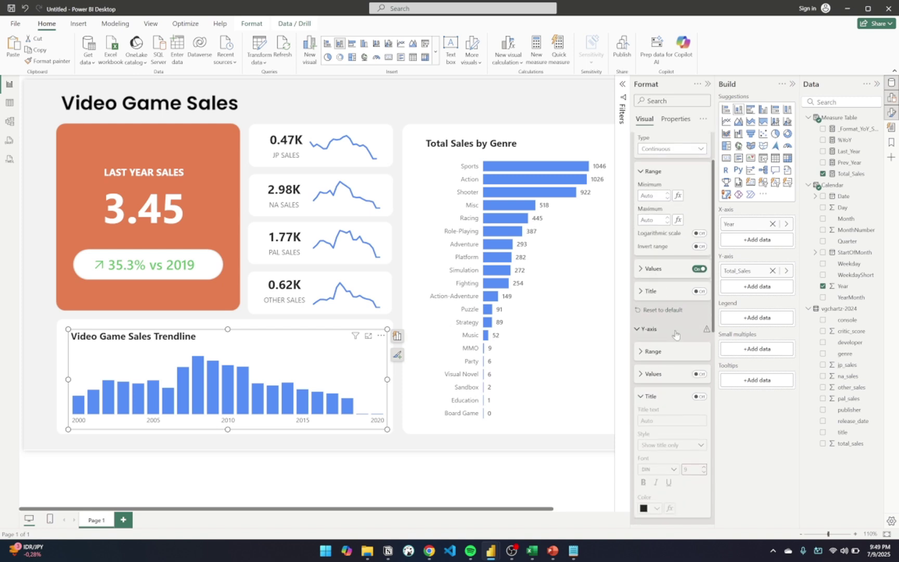
{"action": "left_click", "coordinate": [654, 269]}
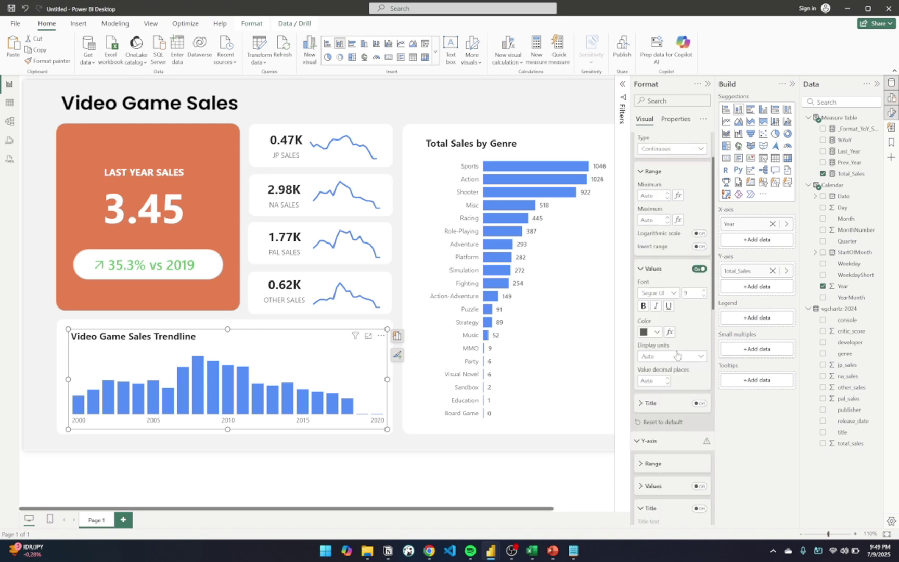
{"action": "scroll", "coordinate": [661, 294], "scroll_direction": "down", "scroll_amount": 2}
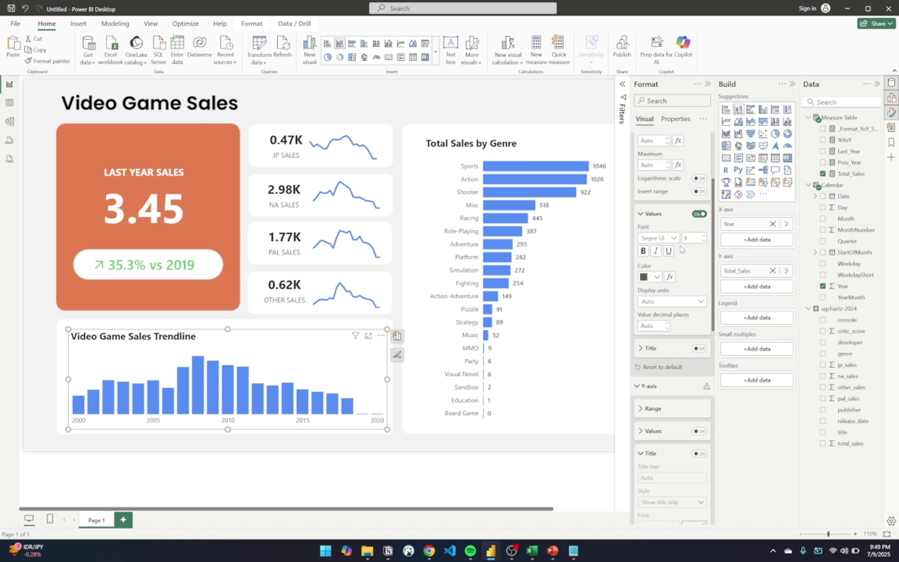
{"action": "scroll", "coordinate": [674, 338], "scroll_direction": "down", "scroll_amount": 6}
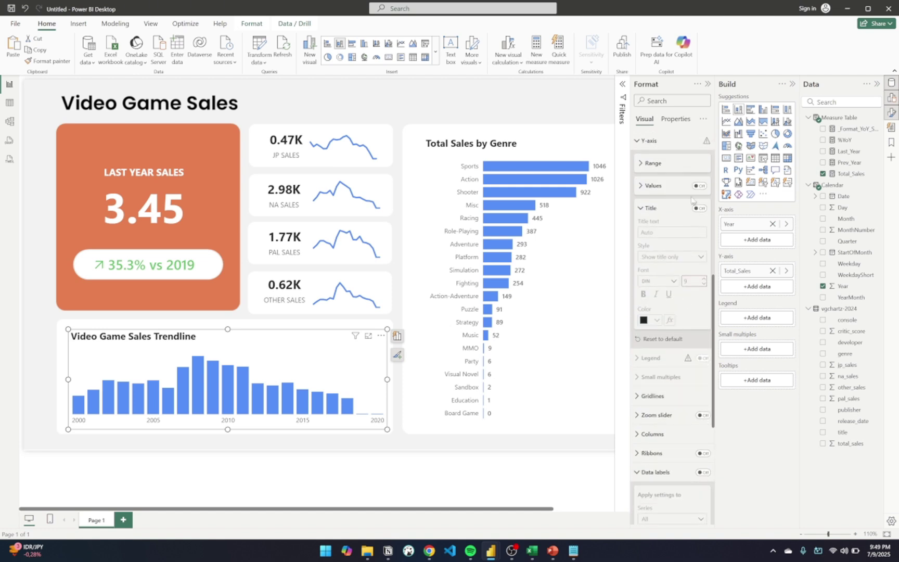
{"action": "scroll", "coordinate": [677, 375], "scroll_direction": "down", "scroll_amount": 6}
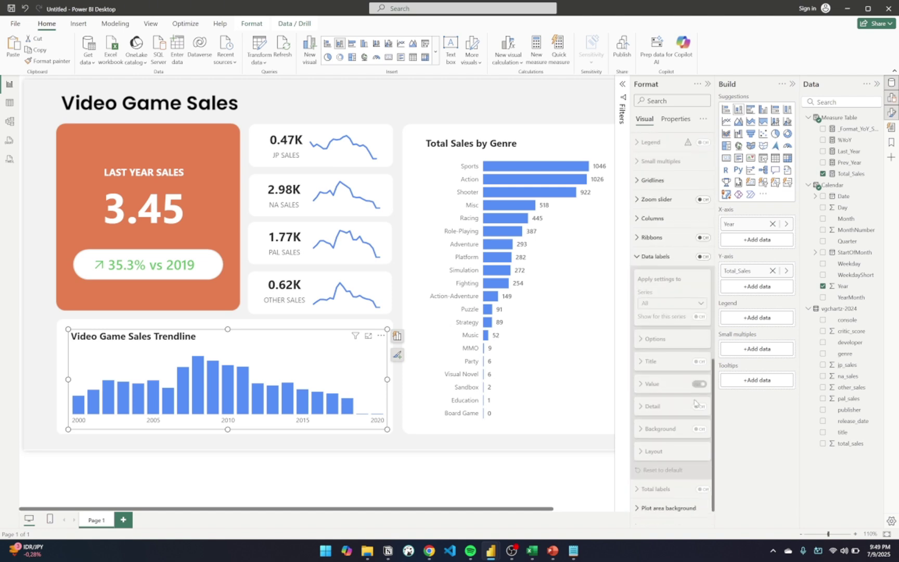
{"action": "scroll", "coordinate": [693, 353], "scroll_direction": "up", "scroll_amount": 1}
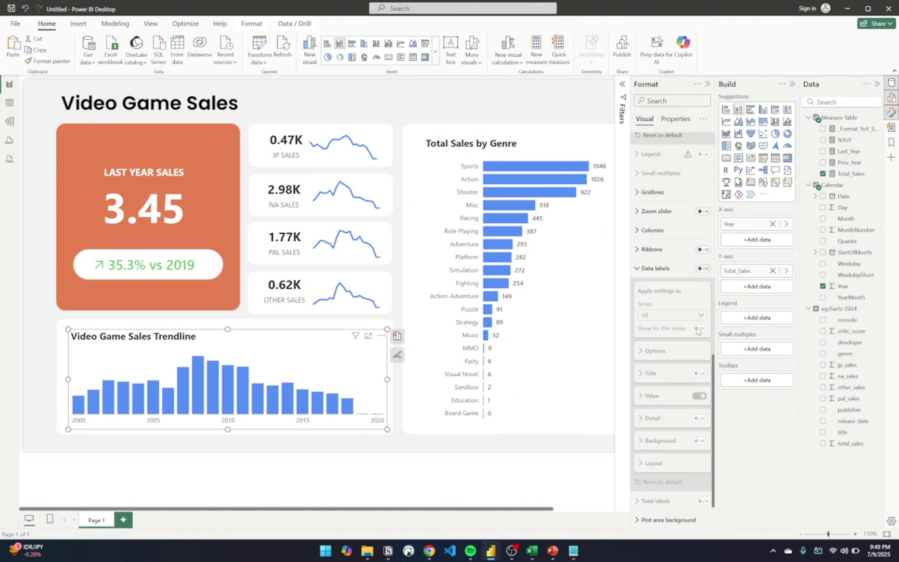
{"action": "left_click", "coordinate": [700, 268]}
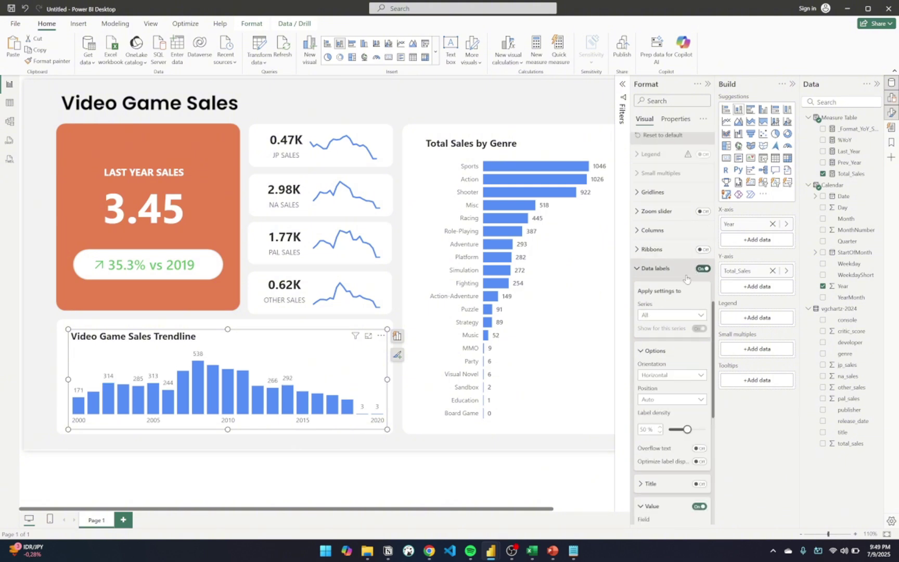
Step: Set the trendline chart's data label values to the Segoe UI Semibold font
{"action": "scroll", "coordinate": [667, 403], "scroll_direction": "down", "scroll_amount": 4}
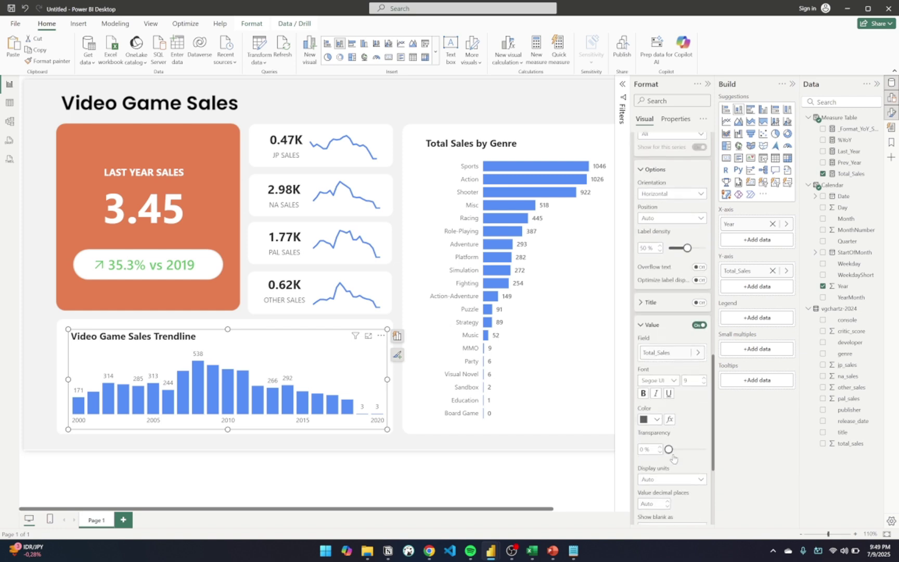
{"action": "scroll", "coordinate": [673, 458], "scroll_direction": "down", "scroll_amount": 1}
{"action": "left_click", "coordinate": [674, 373]}
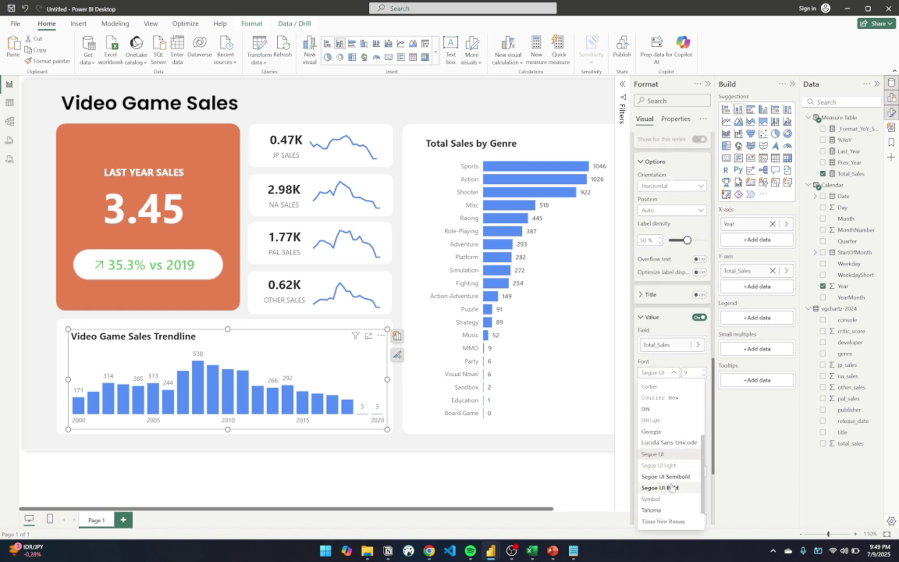
{"action": "left_click", "coordinate": [674, 464]}
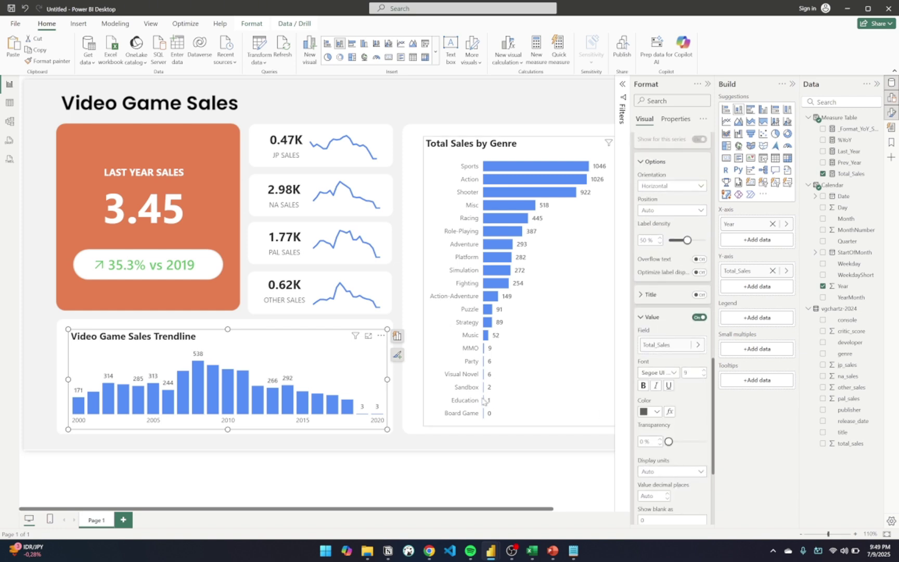
Step: Turn off the data label values on the Video Game Sales Trendline column chart
{"action": "left_click", "coordinate": [700, 318]}
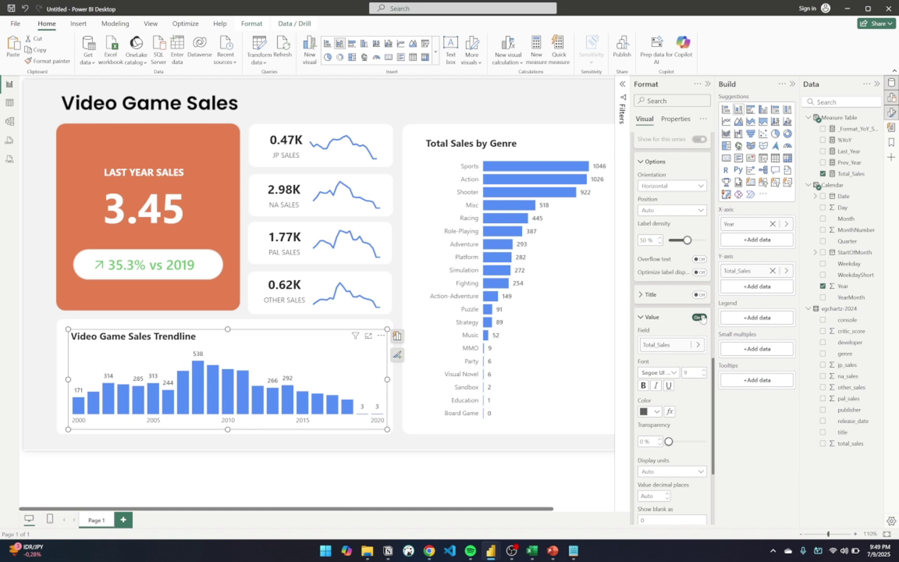
{"action": "left_click", "coordinate": [700, 318]}
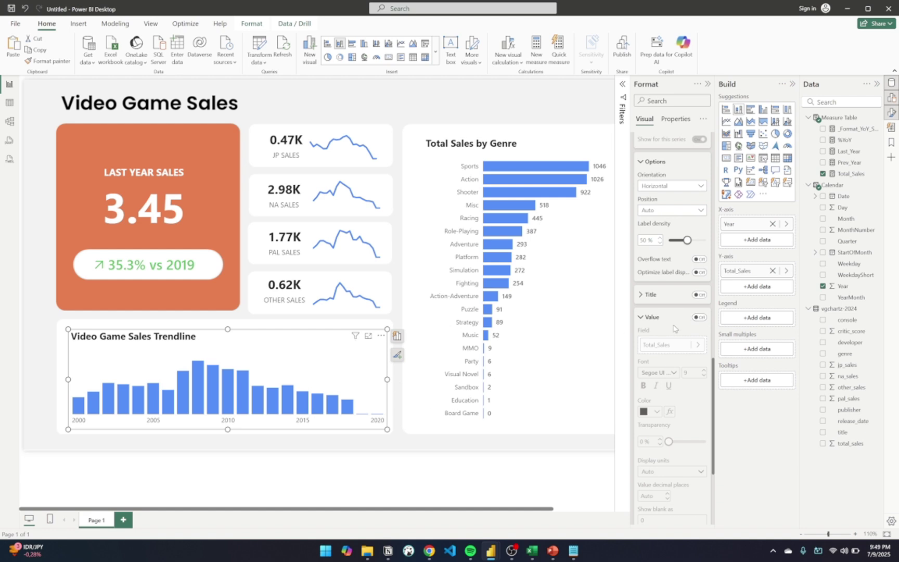
{"action": "scroll", "coordinate": [680, 286], "scroll_direction": "up", "scroll_amount": 3}
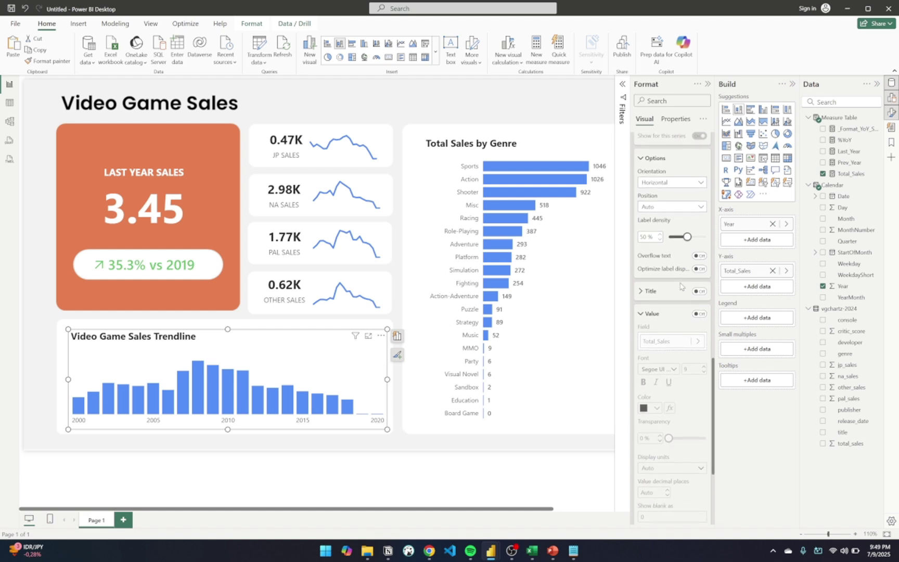
{"action": "scroll", "coordinate": [680, 285], "scroll_direction": "down", "scroll_amount": 5}
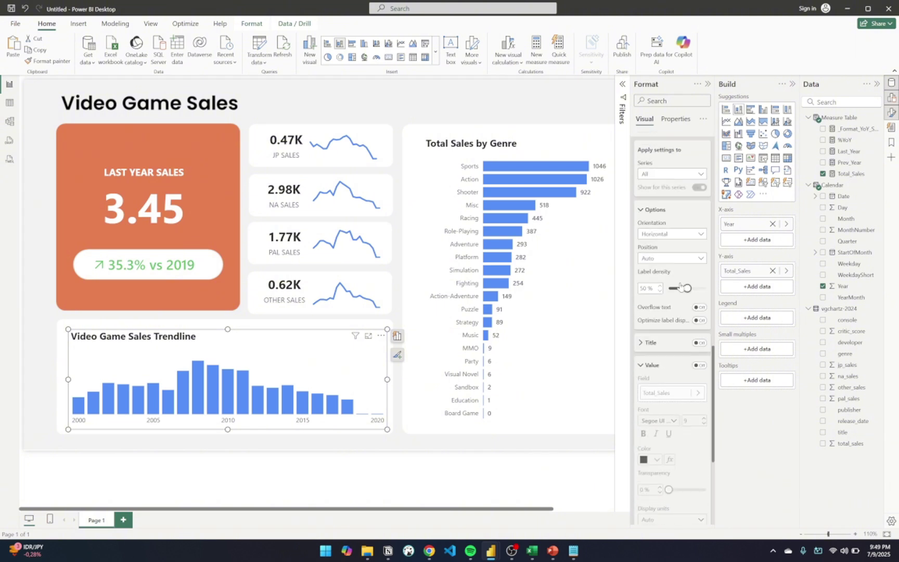
{"action": "scroll", "coordinate": [661, 376], "scroll_direction": "up", "scroll_amount": 6}
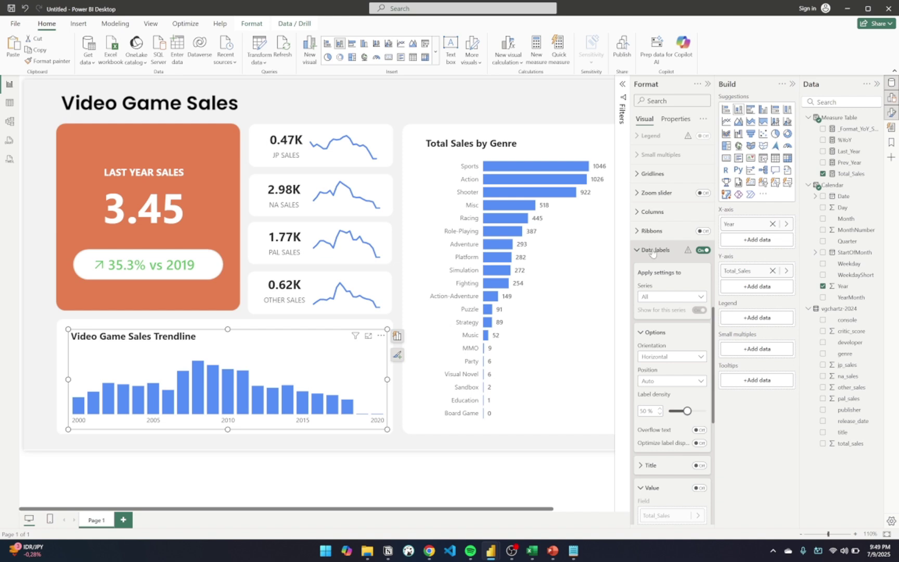
{"action": "left_click", "coordinate": [653, 250]}
Step: Try an orange font color for the trendline chart's X-axis values and undo it
{"action": "scroll", "coordinate": [653, 264], "scroll_direction": "up", "scroll_amount": 5}
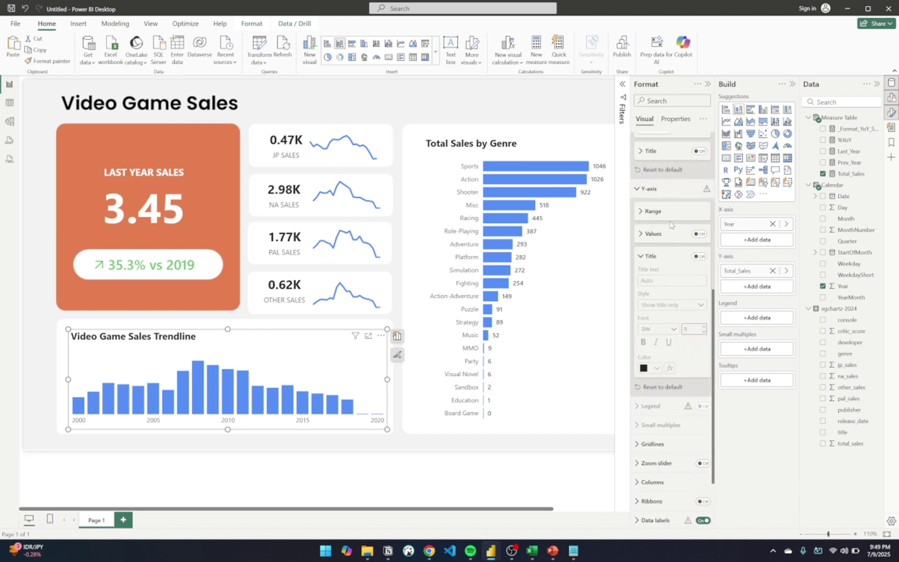
{"action": "scroll", "coordinate": [664, 291], "scroll_direction": "up", "scroll_amount": 1}
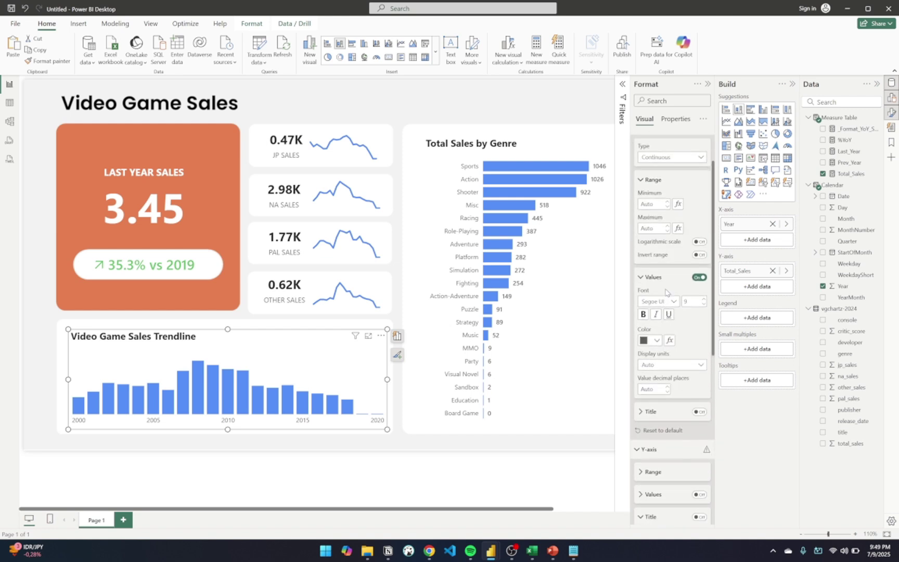
{"action": "left_click", "coordinate": [657, 344]}
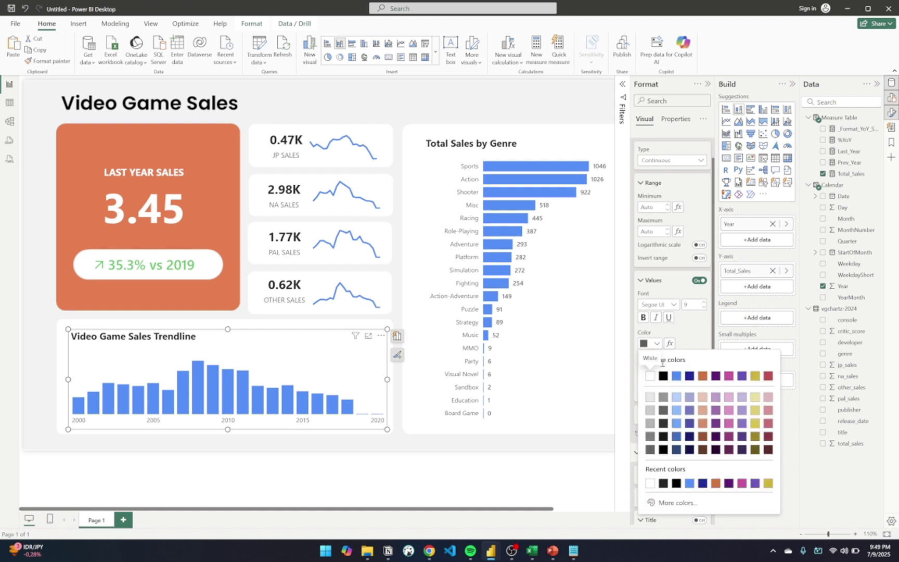
{"action": "left_click", "coordinate": [717, 484]}
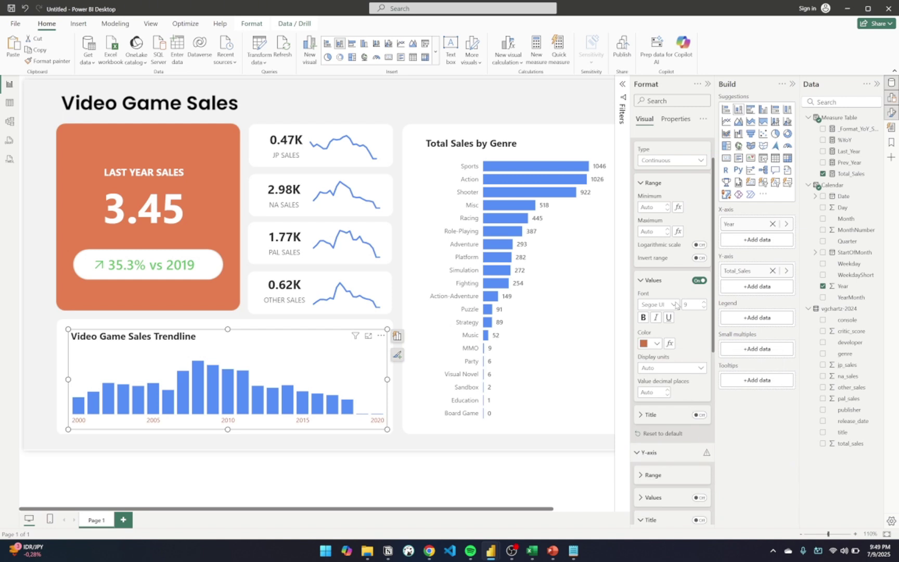
{"action": "key", "text": "ctrl+z"}
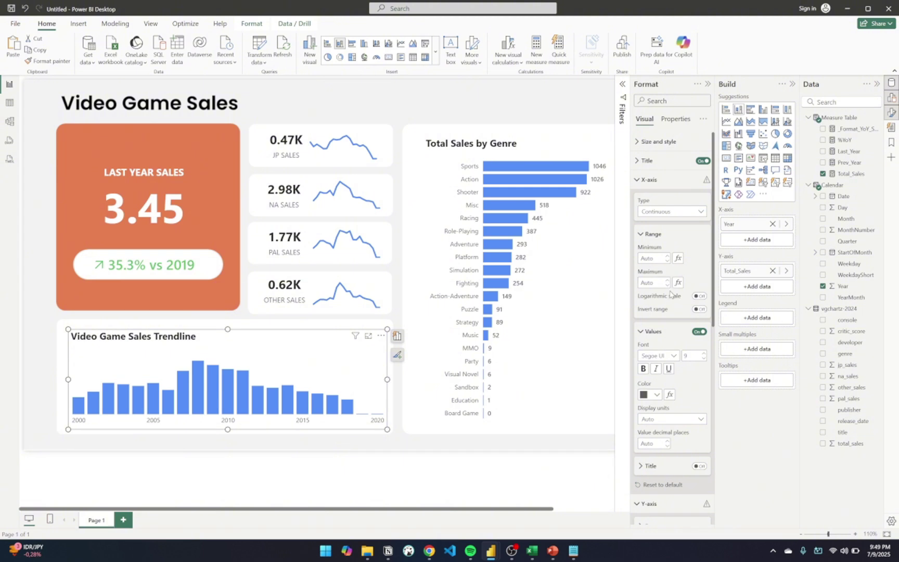
Step: Collapse the trendline chart's axis settings and open its column formatting options
{"action": "left_click", "coordinate": [637, 181]}
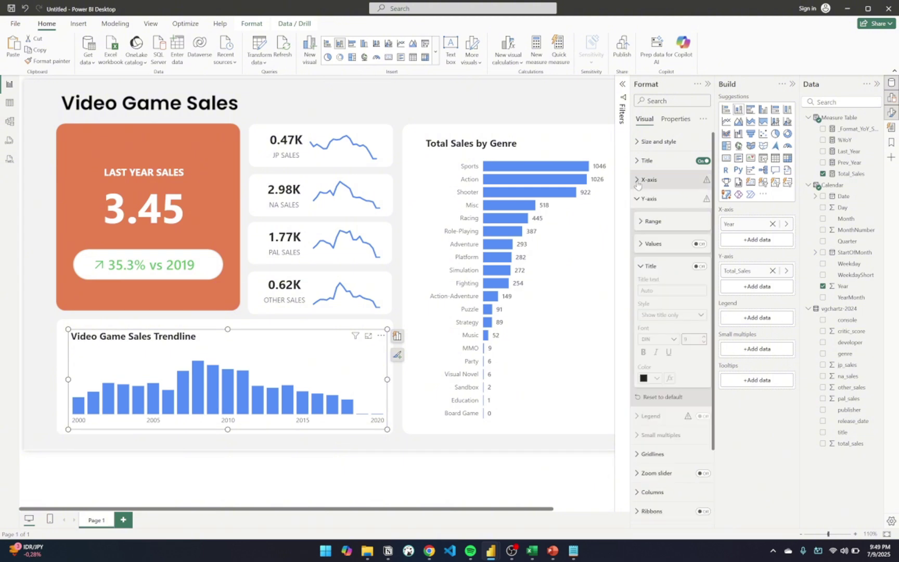
{"action": "left_click", "coordinate": [640, 199]}
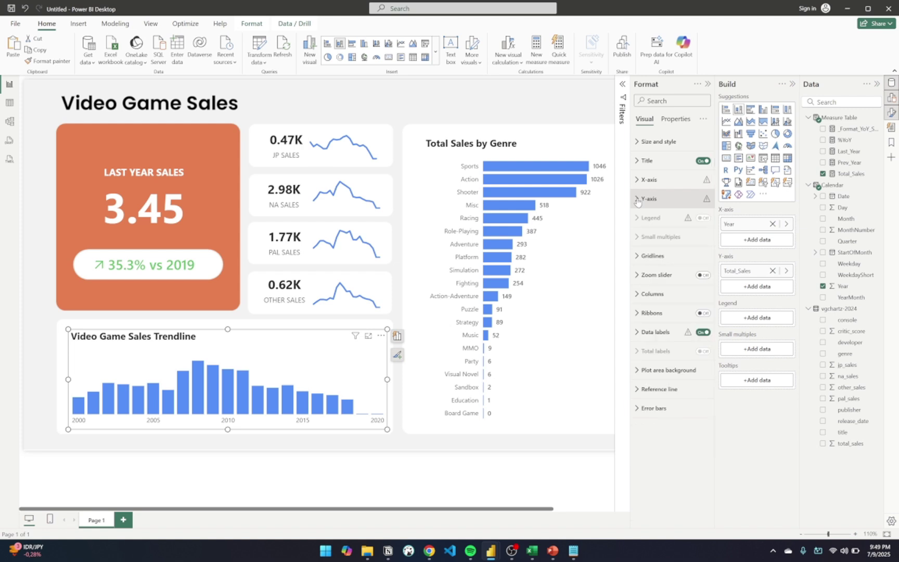
{"action": "left_click", "coordinate": [643, 295]}
{"action": "scroll", "coordinate": [657, 312], "scroll_direction": "down", "scroll_amount": 2}
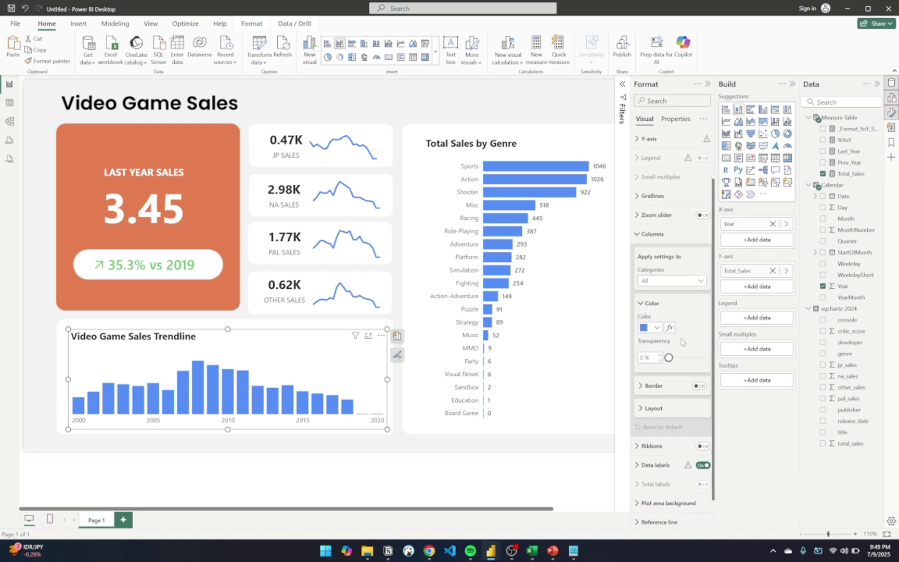
Step: Set the trendline chart's columns to a custom orange, #FF7403
{"action": "left_click", "coordinate": [657, 322]}
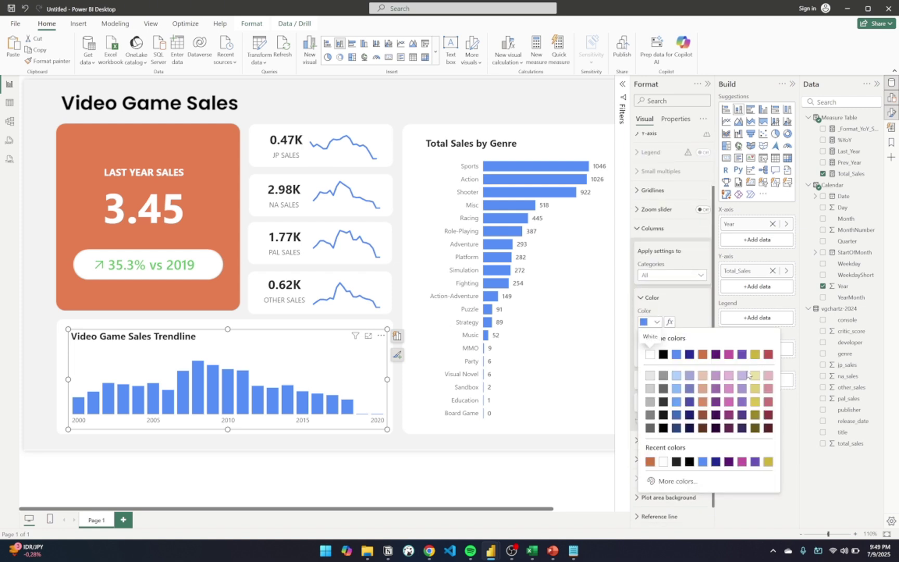
{"action": "left_click", "coordinate": [664, 480]}
{"action": "left_click", "coordinate": [661, 450]}
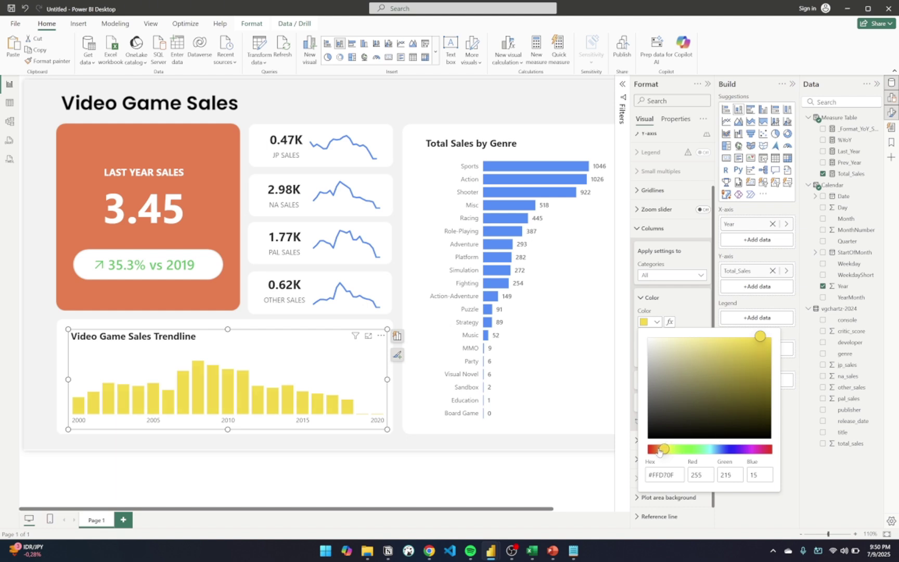
{"action": "left_click", "coordinate": [764, 359]}
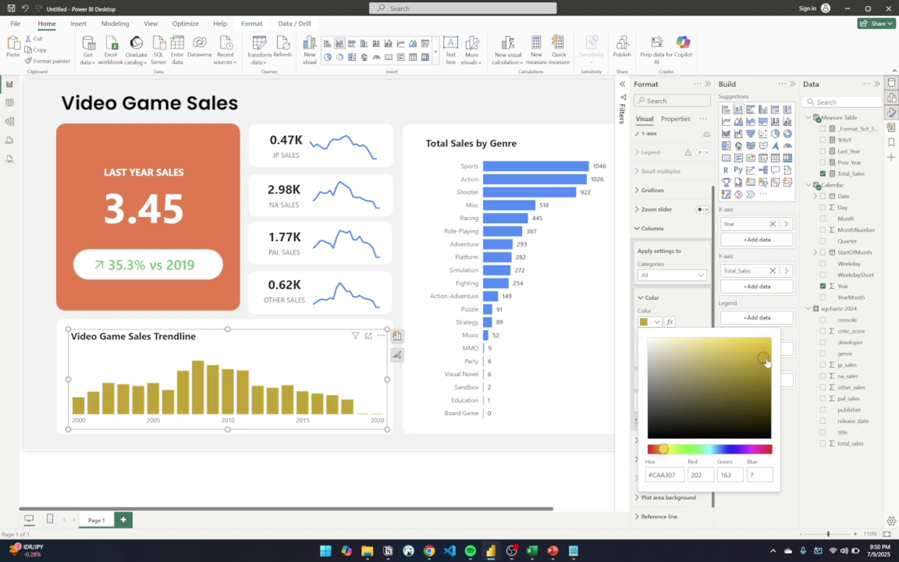
{"action": "left_click", "coordinate": [725, 382]}
{"action": "left_click_drag", "start_coordinate": [663, 448], "coordinate": [657, 451]}
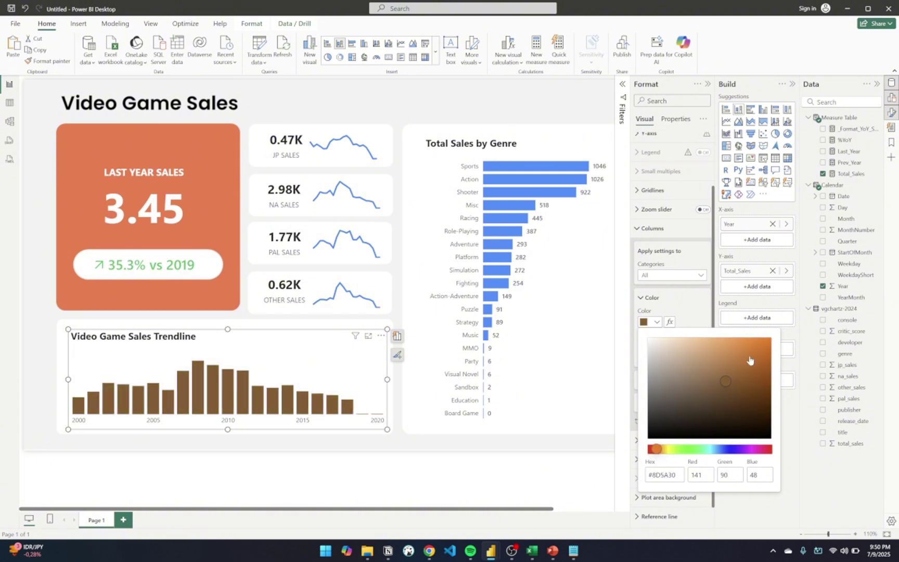
{"action": "left_click_drag", "start_coordinate": [750, 360], "coordinate": [771, 338]}
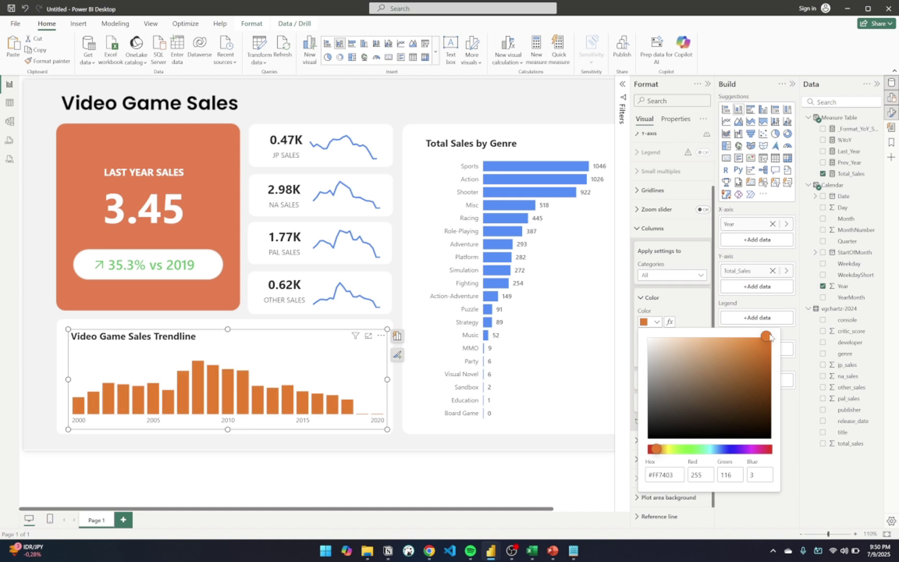
{"action": "key", "text": "Escape"}
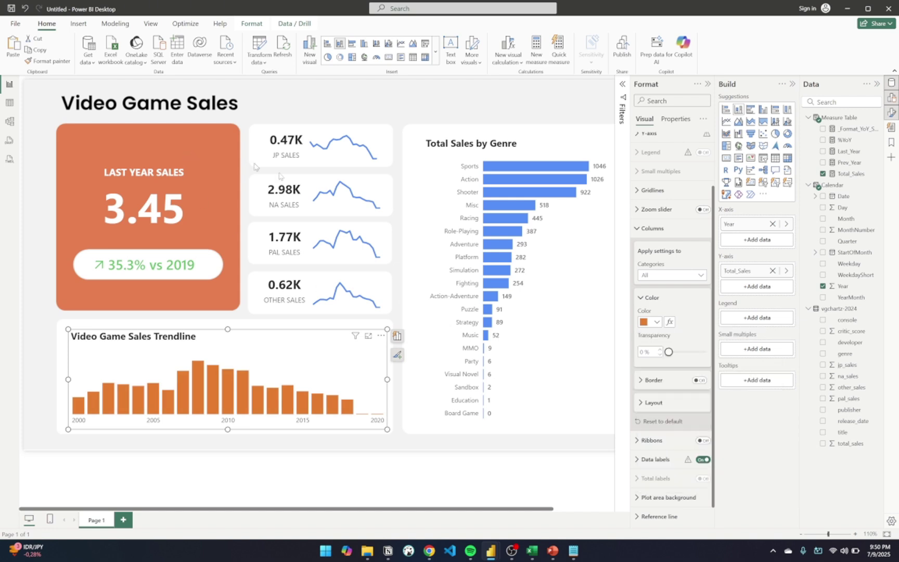
Step: Switch to the PowerPoint template and show the fill settings of the large orange card
{"action": "left_click", "coordinate": [552, 550]}
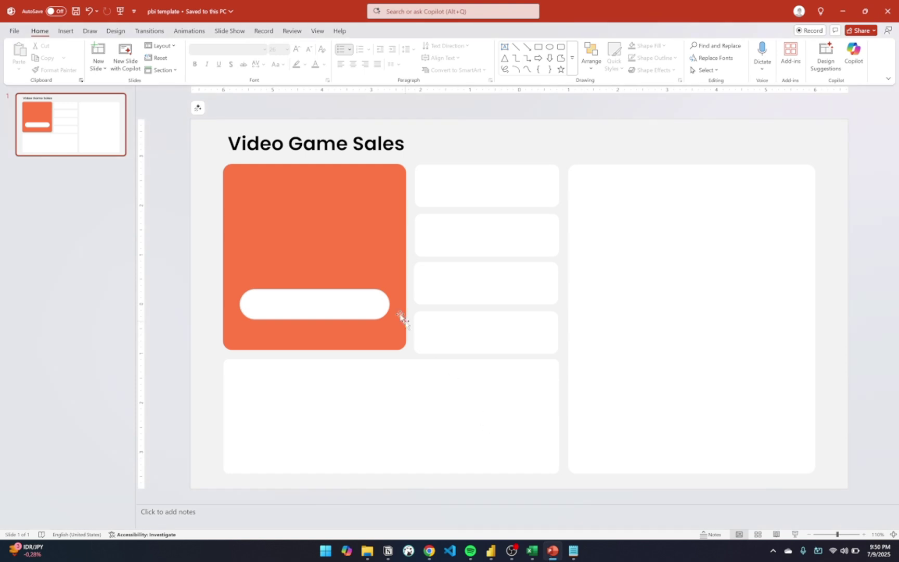
{"action": "left_click", "coordinate": [394, 266]}
{"action": "right_click", "coordinate": [394, 267]}
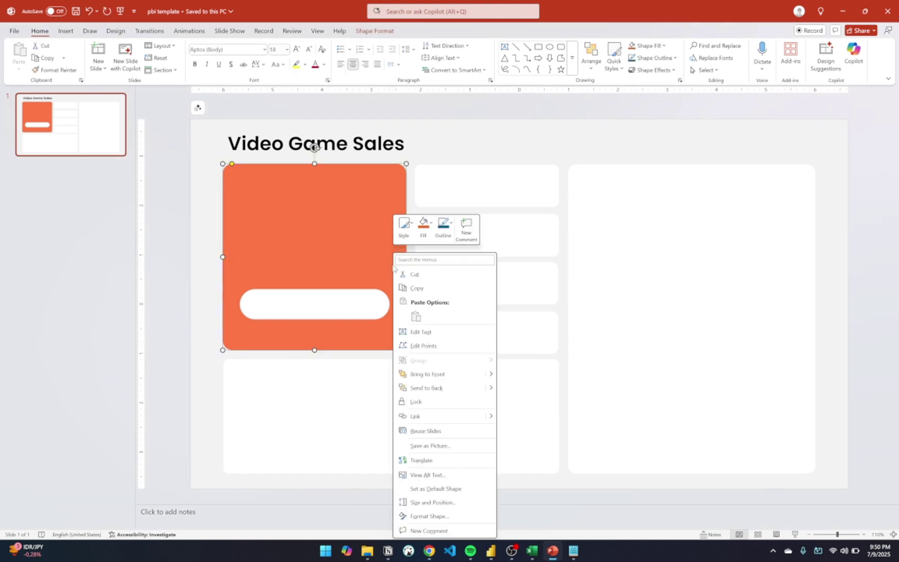
{"action": "left_click", "coordinate": [445, 519]}
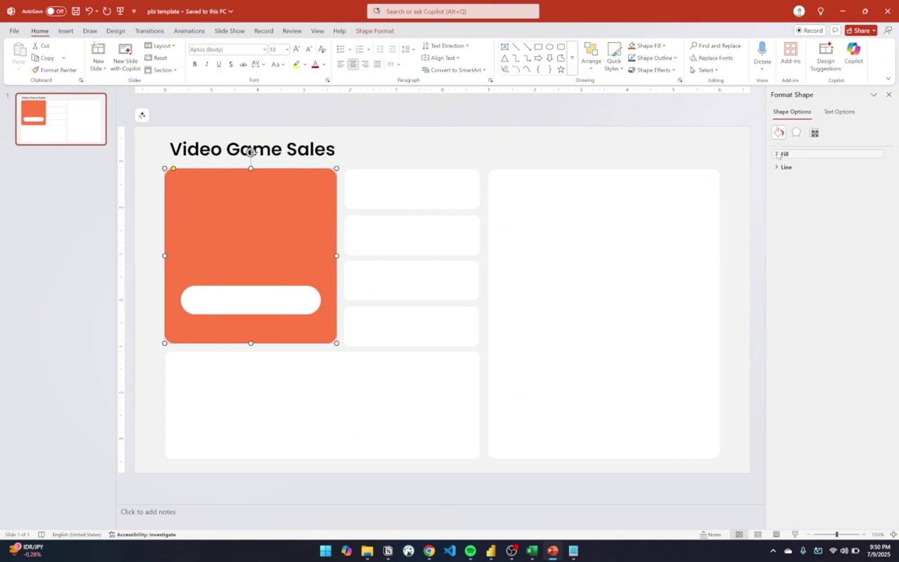
{"action": "left_click", "coordinate": [780, 154]}
{"action": "left_click", "coordinate": [879, 242]}
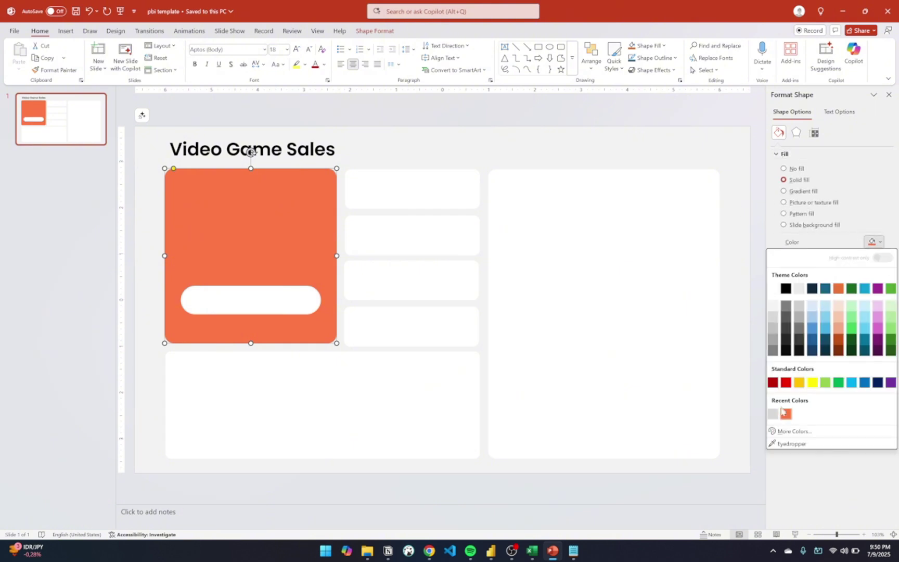
{"action": "left_click", "coordinate": [791, 444]}
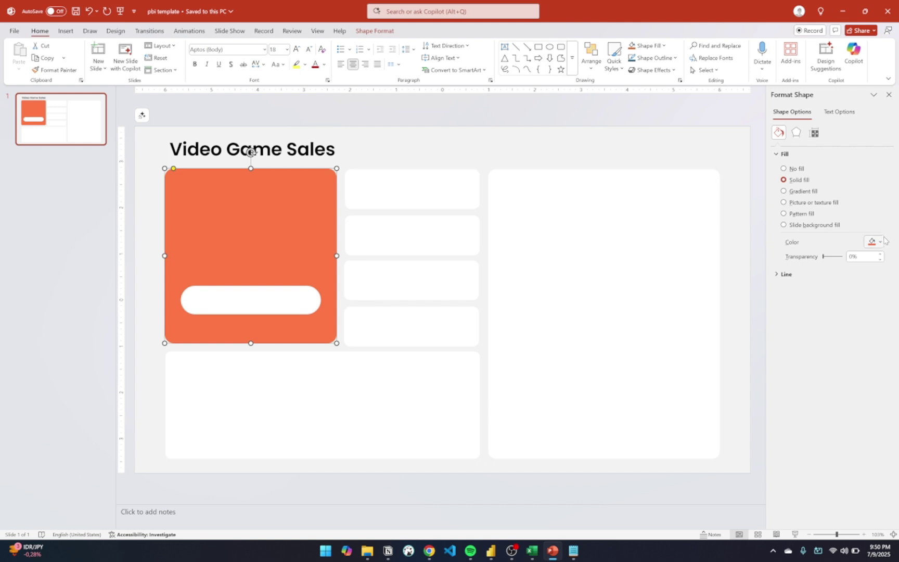
{"action": "key", "text": "Escape"}
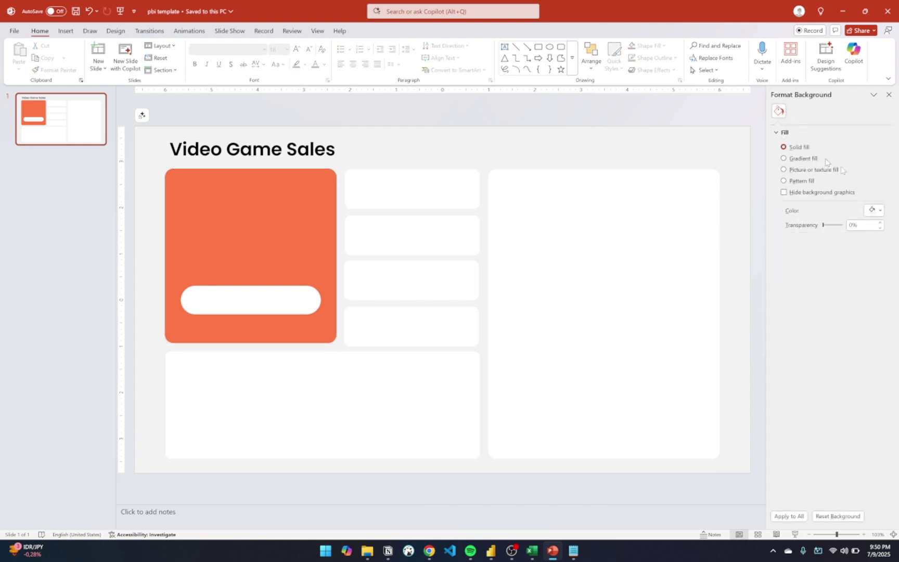
Step: Copy the hex code of the orange card's custom fill color and close the color dialog
{"action": "left_click", "coordinate": [306, 230]}
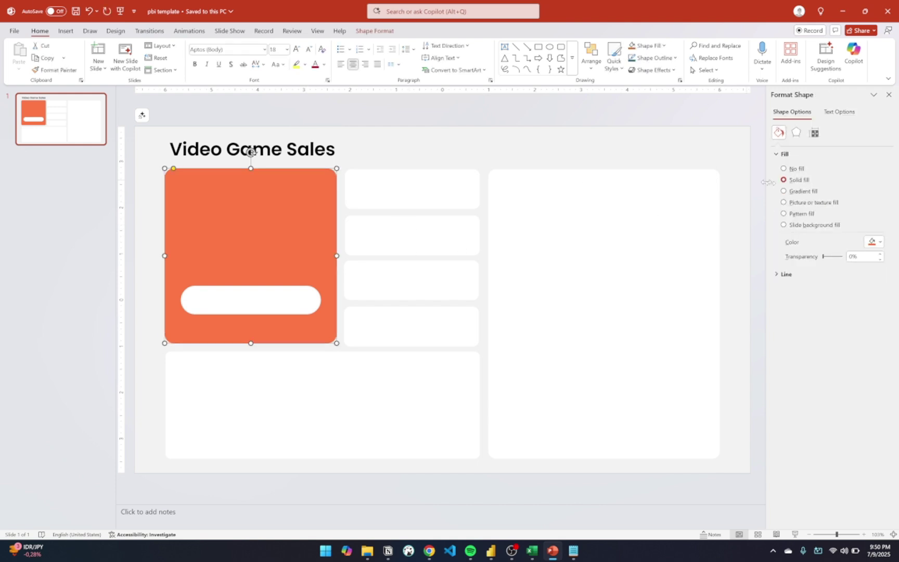
{"action": "left_click", "coordinate": [879, 242]}
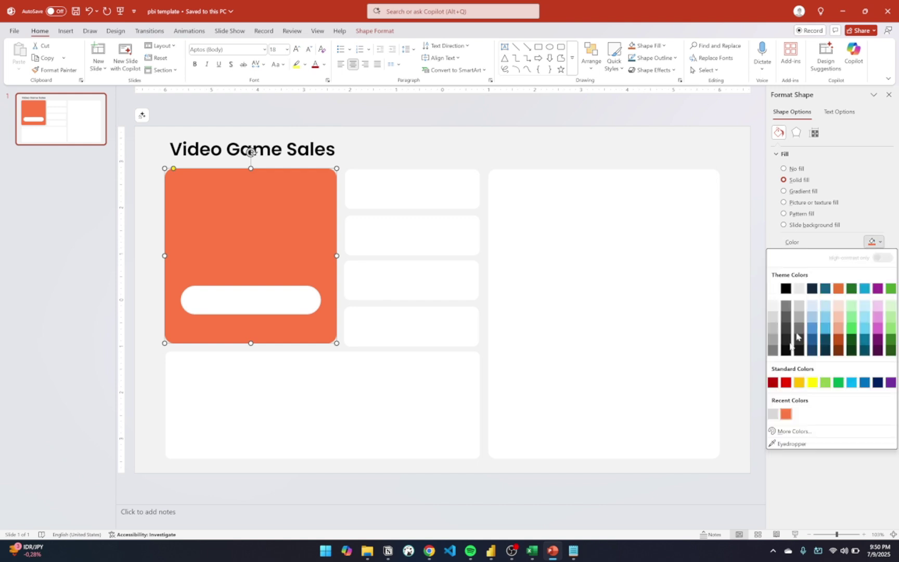
{"action": "left_click", "coordinate": [792, 432]}
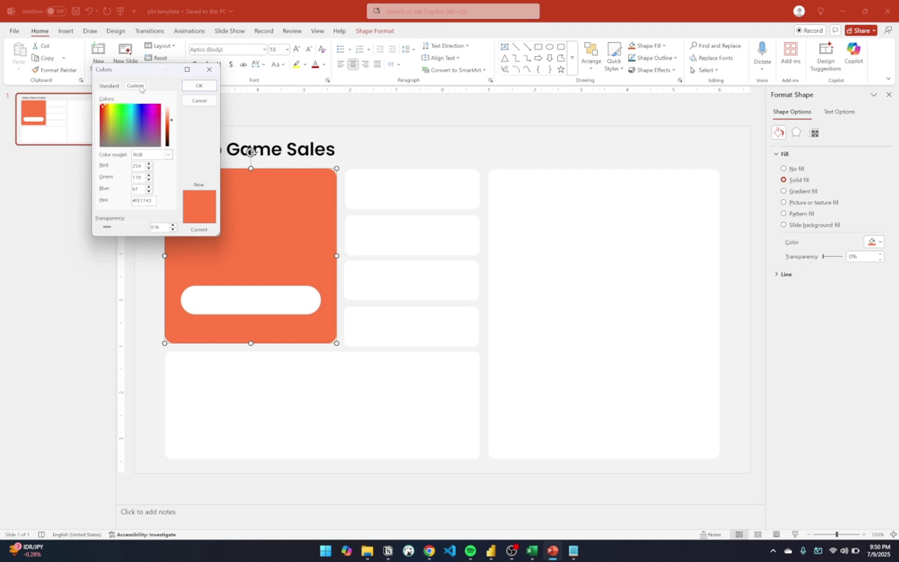
{"action": "double_click", "coordinate": [145, 202]}
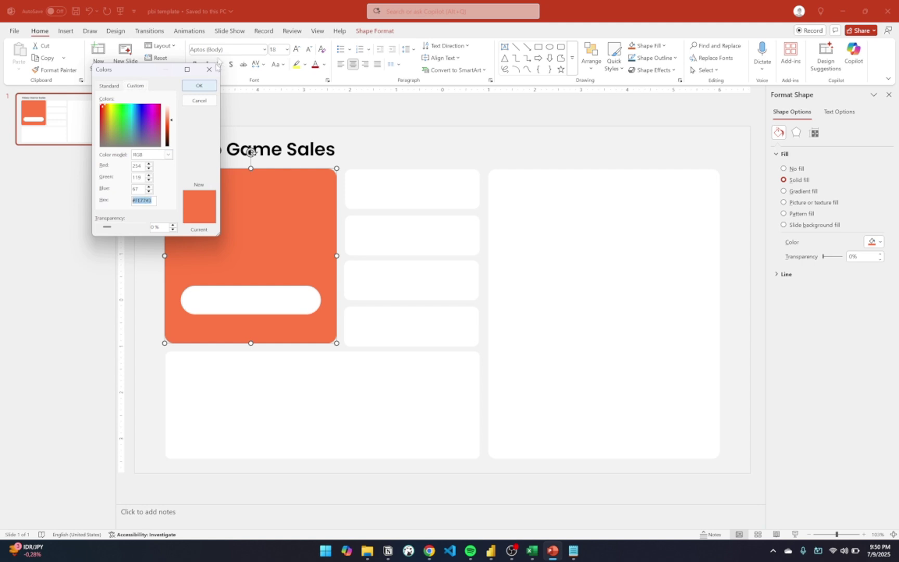
{"action": "left_click", "coordinate": [199, 85]}
Step: Switch back to Power BI and set the trendline chart's column color to hex #FE7743
{"action": "key", "text": "alt+Tab"}
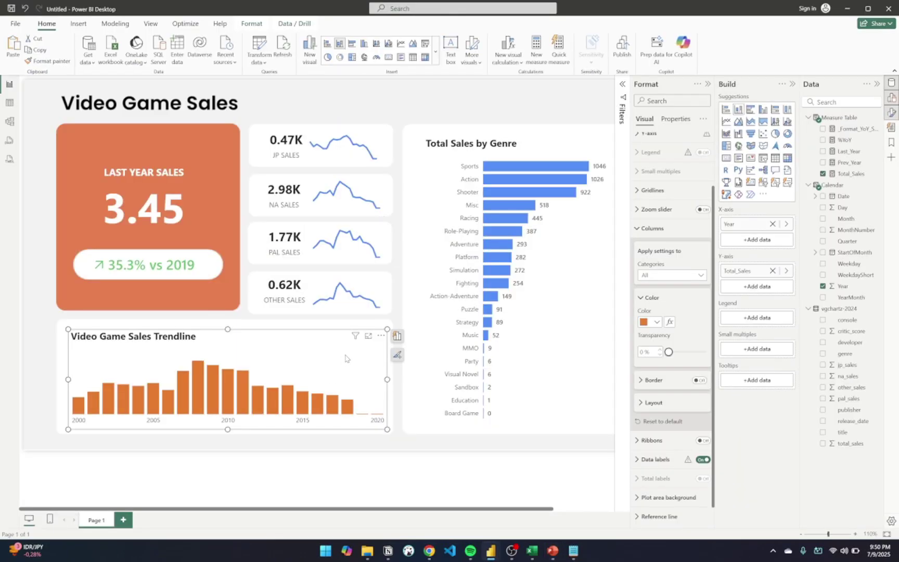
{"action": "left_click", "coordinate": [650, 323]}
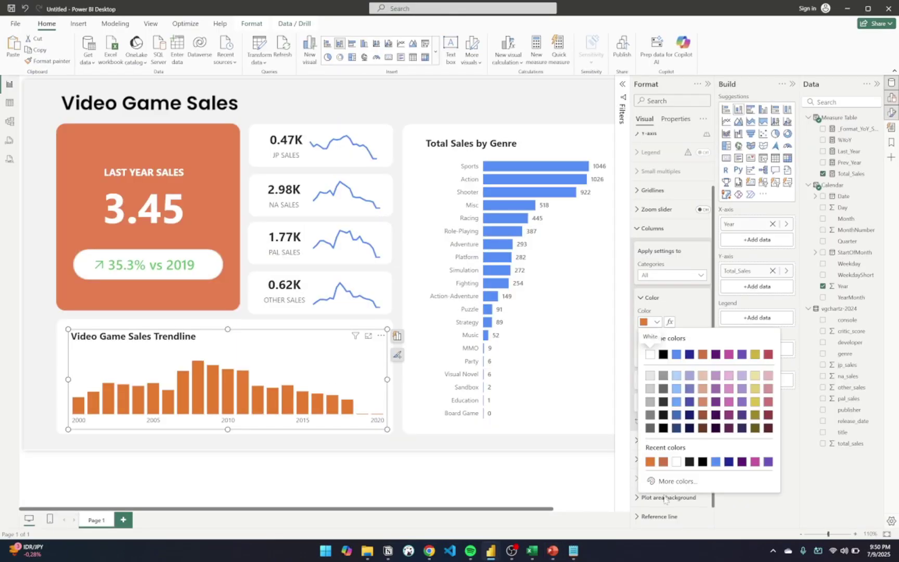
{"action": "left_click", "coordinate": [684, 483]}
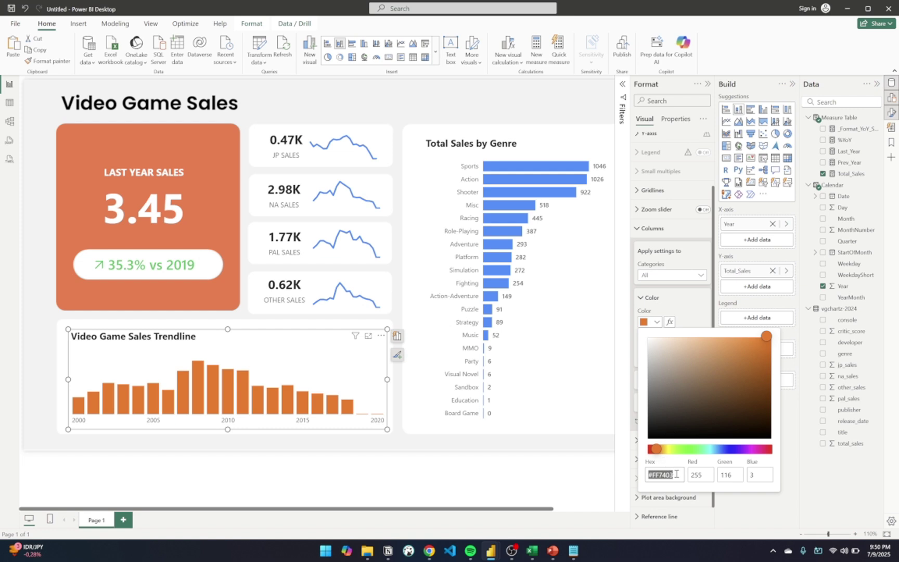
{"action": "type", "text": "#FE7743"}
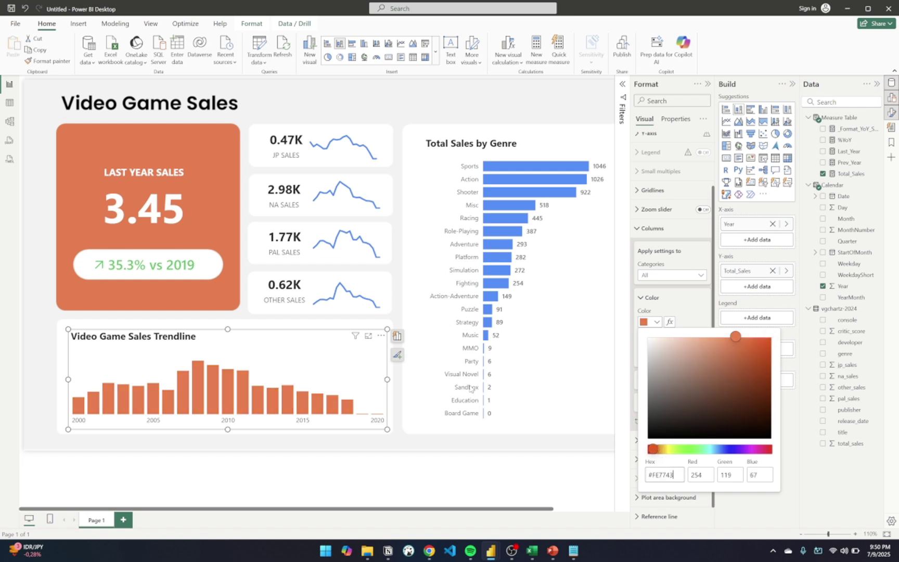
Step: Set the bar color of the Total Sales by Genre chart to the recently used card orange
{"action": "left_click", "coordinate": [561, 413]}
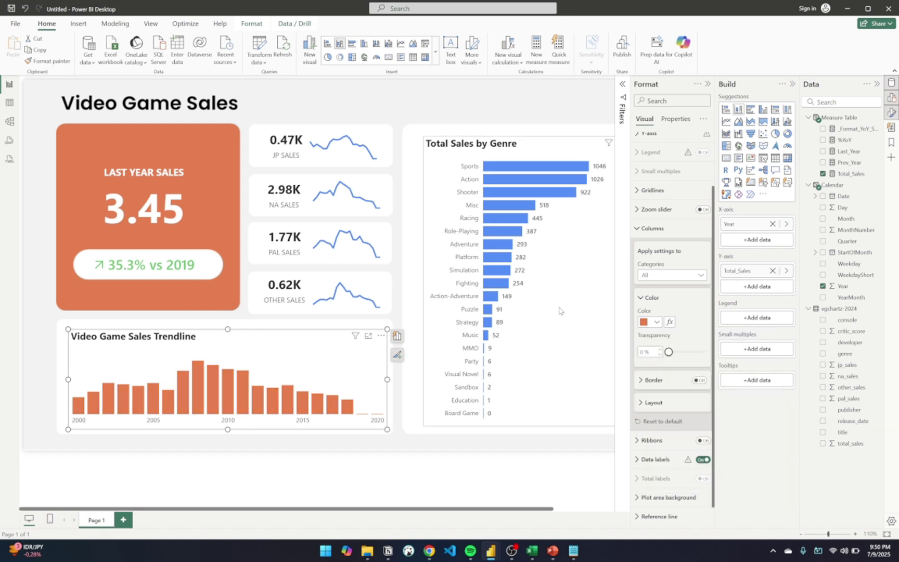
{"action": "left_click", "coordinate": [658, 341]}
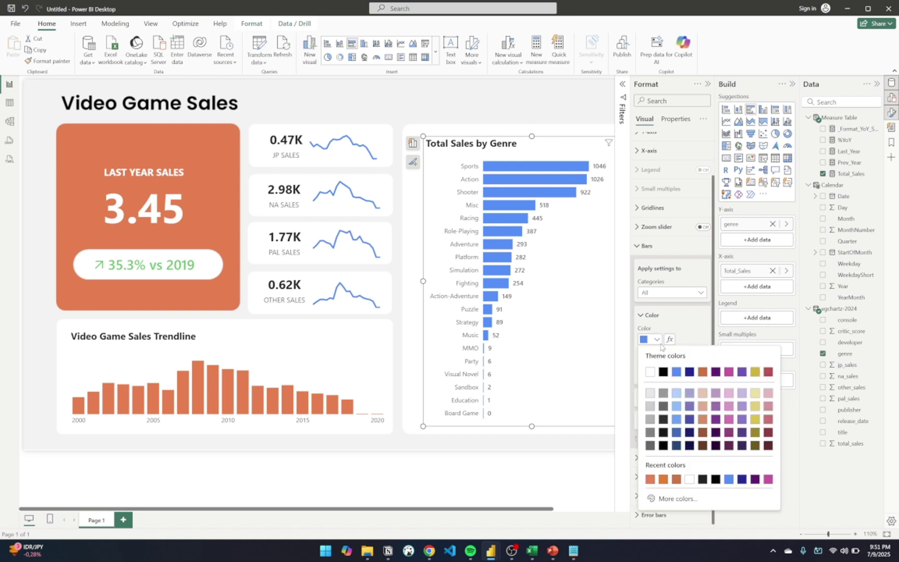
{"action": "left_click", "coordinate": [650, 479]}
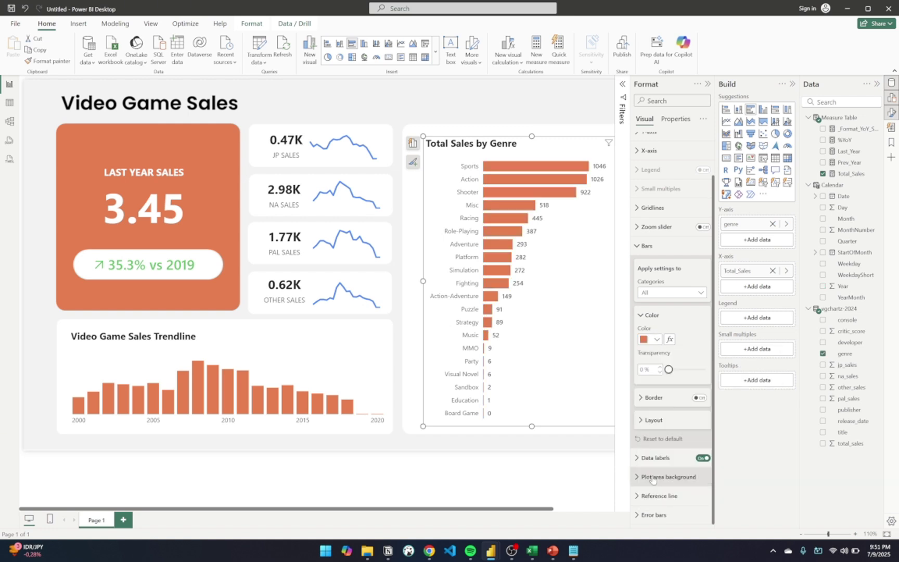
{"action": "left_click", "coordinate": [531, 120]}
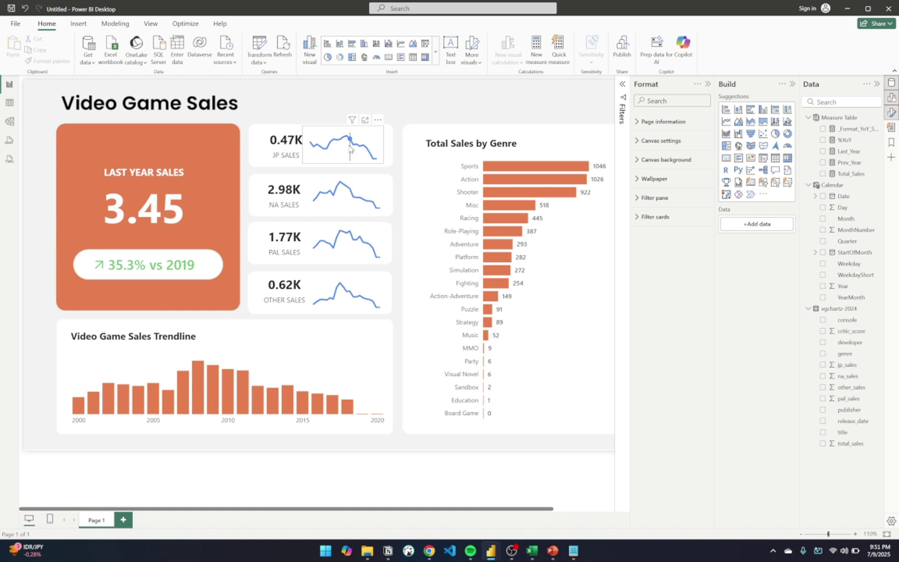
Step: Change the line color of the JP Sales sparkline to the recently used card orange
{"action": "left_click", "coordinate": [381, 140]}
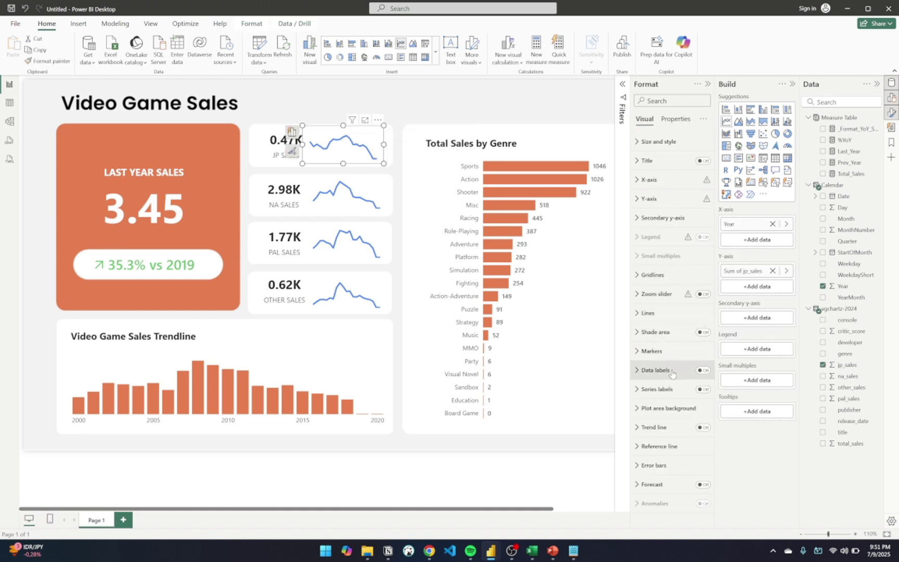
{"action": "left_click", "coordinate": [680, 313]}
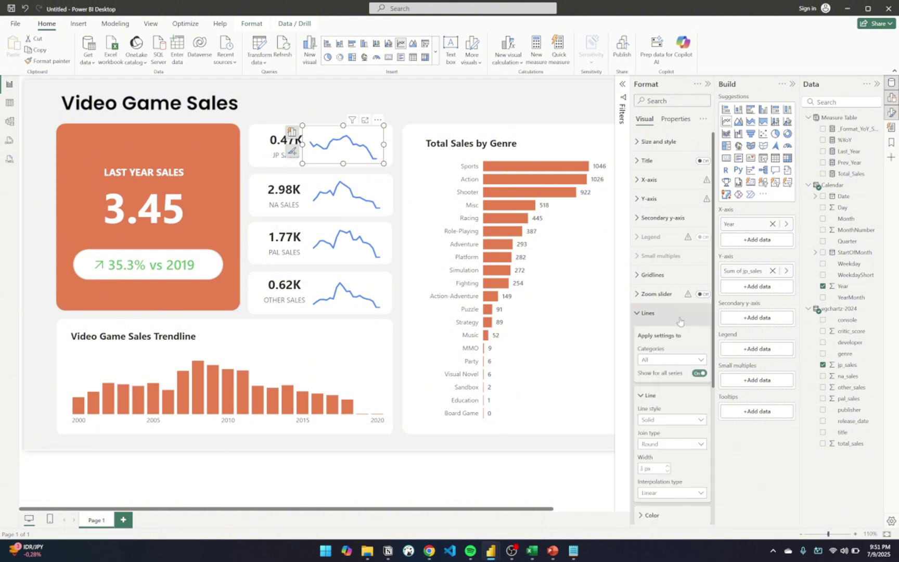
{"action": "scroll", "coordinate": [679, 416], "scroll_direction": "down", "scroll_amount": 5}
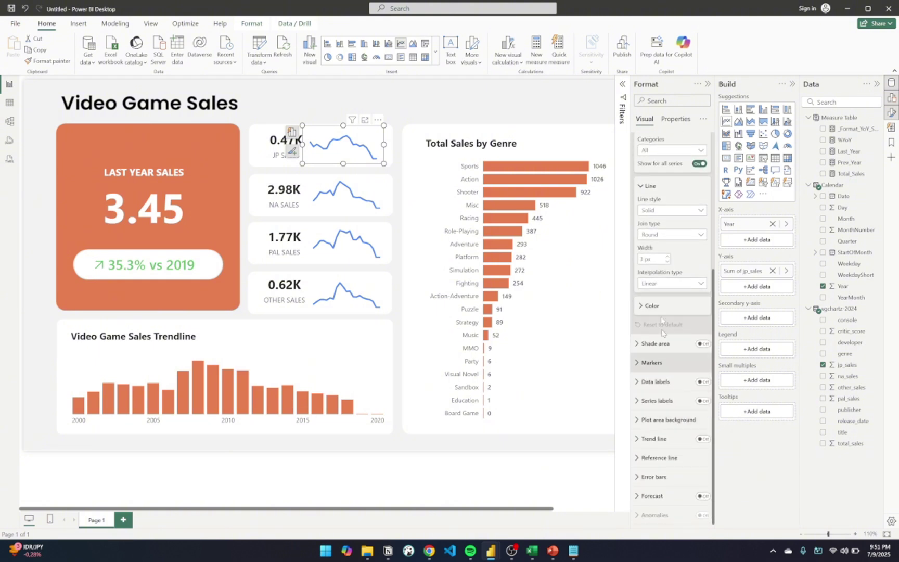
{"action": "left_click", "coordinate": [660, 307]}
{"action": "left_click", "coordinate": [656, 332]}
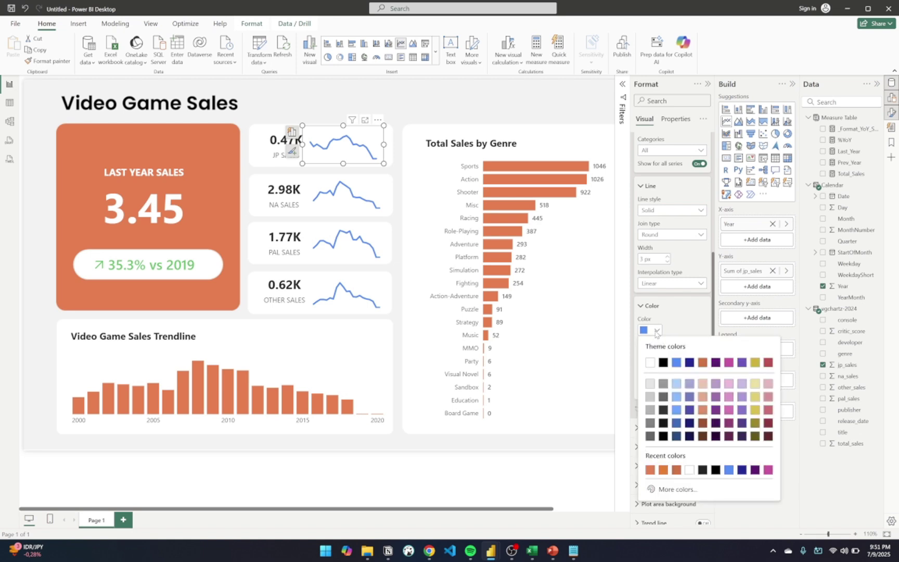
{"action": "left_click", "coordinate": [651, 470]}
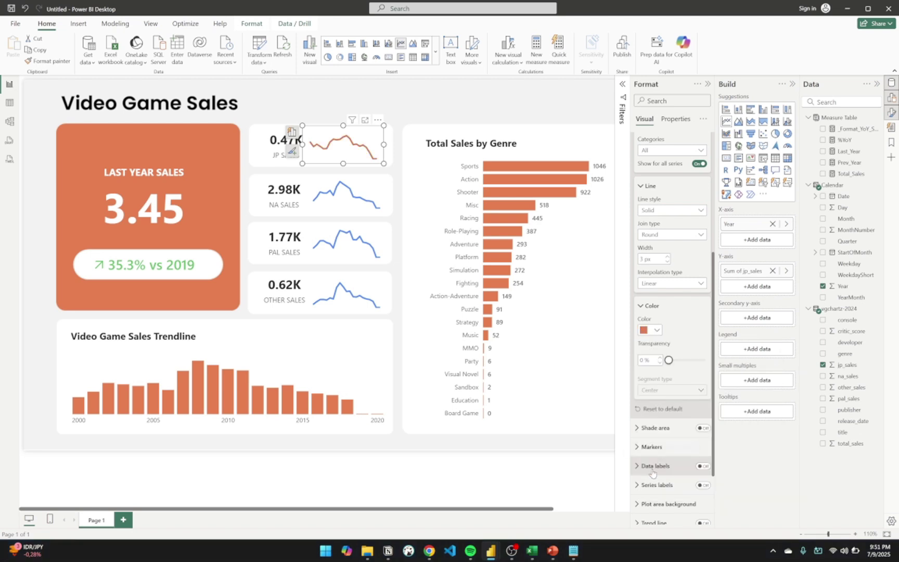
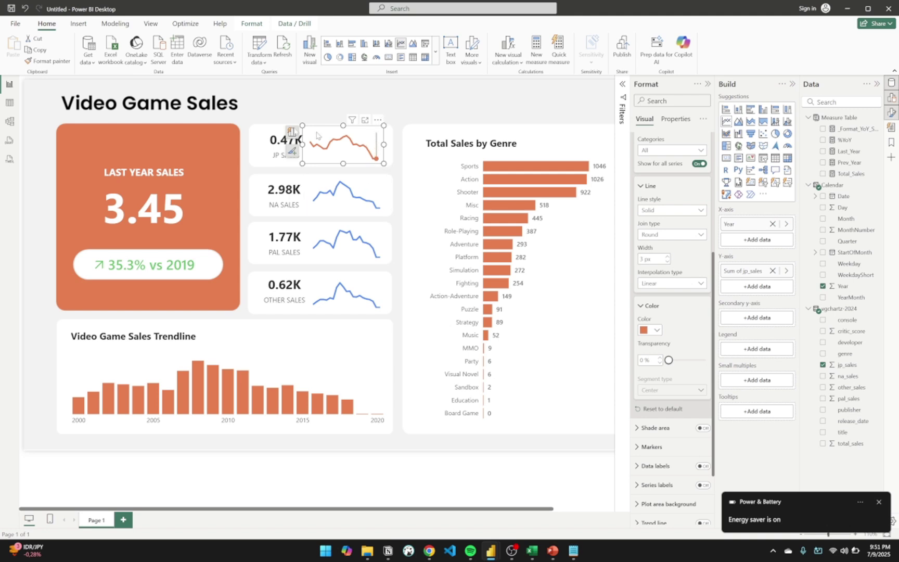
Step: Give the NA Sales sparkline the same orange line color as the JP Sales sparkline
{"action": "left_click", "coordinate": [44, 61]}
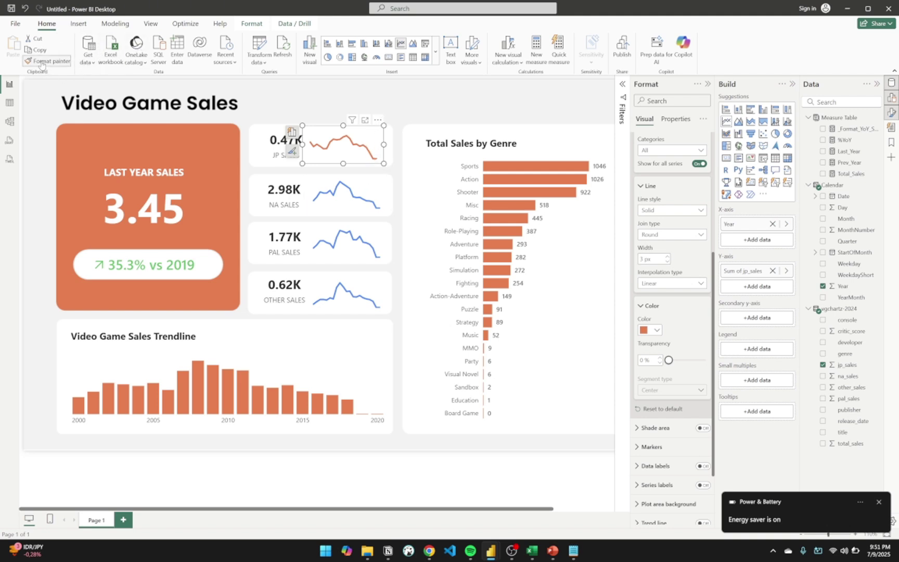
{"action": "left_click", "coordinate": [382, 195]}
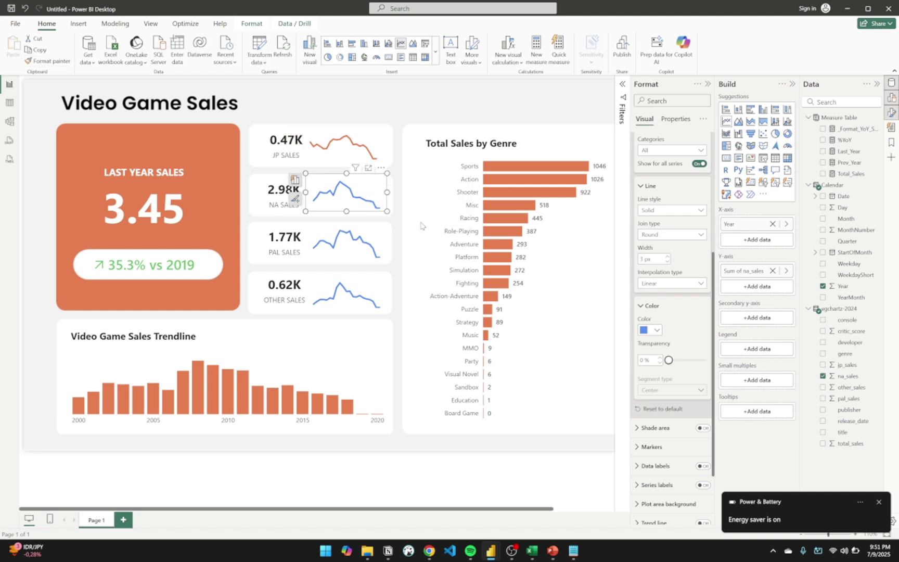
{"action": "left_click", "coordinate": [657, 330]}
{"action": "left_click", "coordinate": [655, 467]}
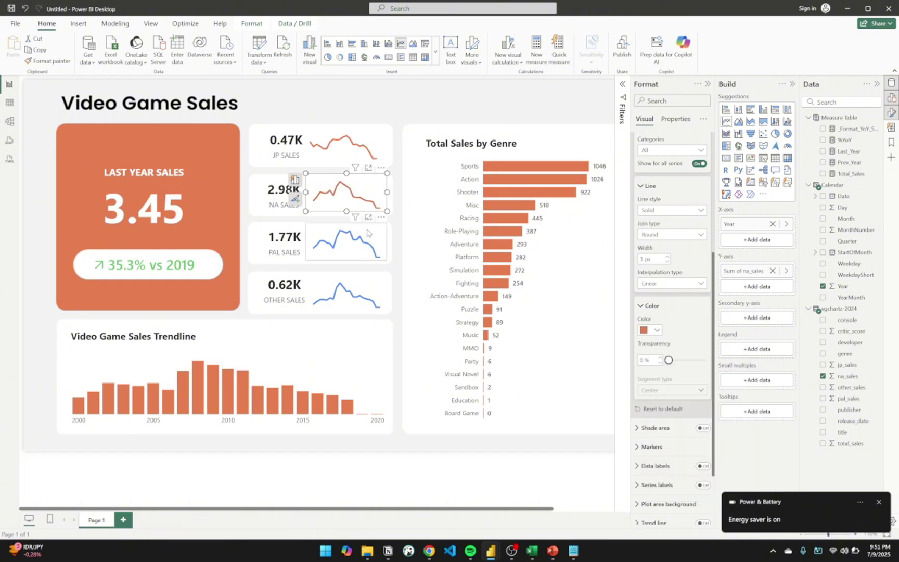
Step: Recolor the lines of the PAL Sales and Other Sales sparklines with the same recently used orange
{"action": "left_click", "coordinate": [383, 240]}
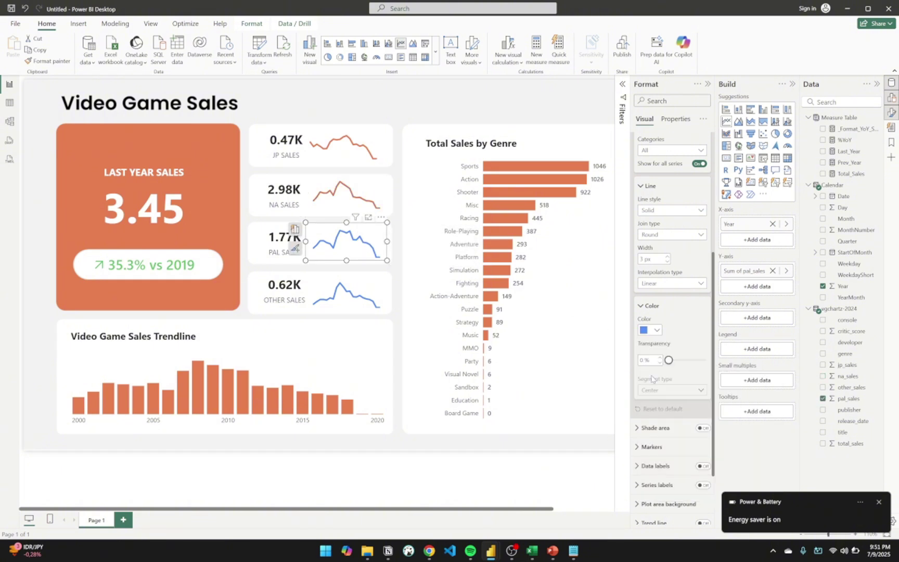
{"action": "left_click", "coordinate": [657, 331]}
{"action": "left_click", "coordinate": [654, 470]}
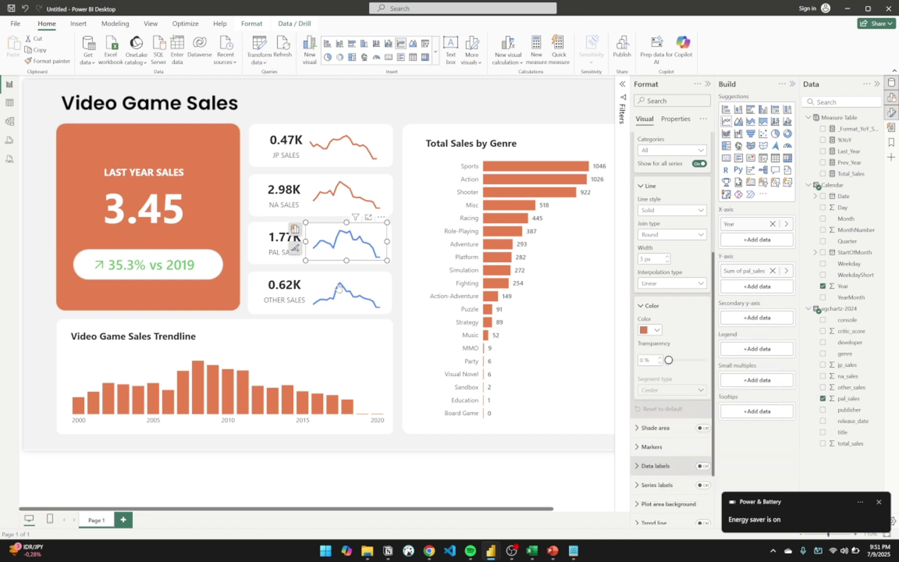
{"action": "left_click", "coordinate": [386, 295]}
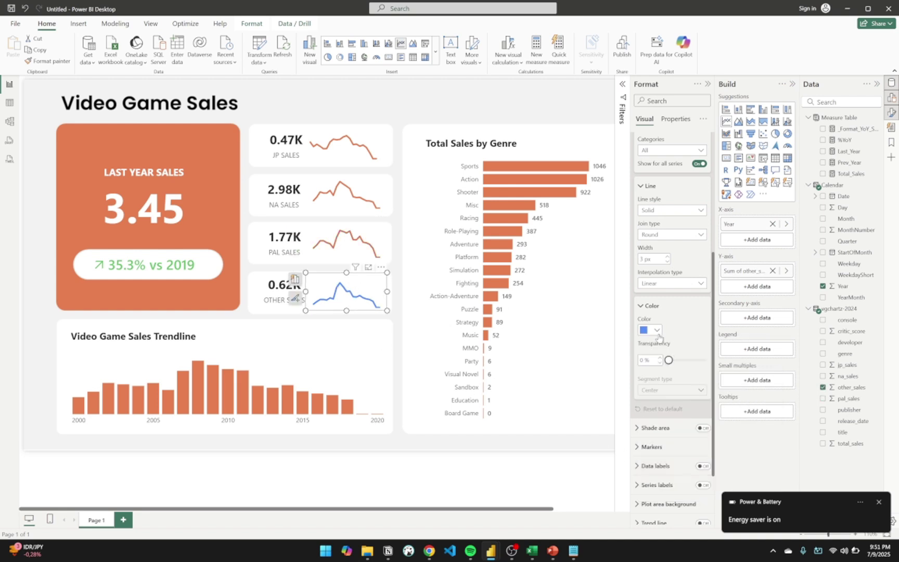
{"action": "left_click", "coordinate": [656, 332]}
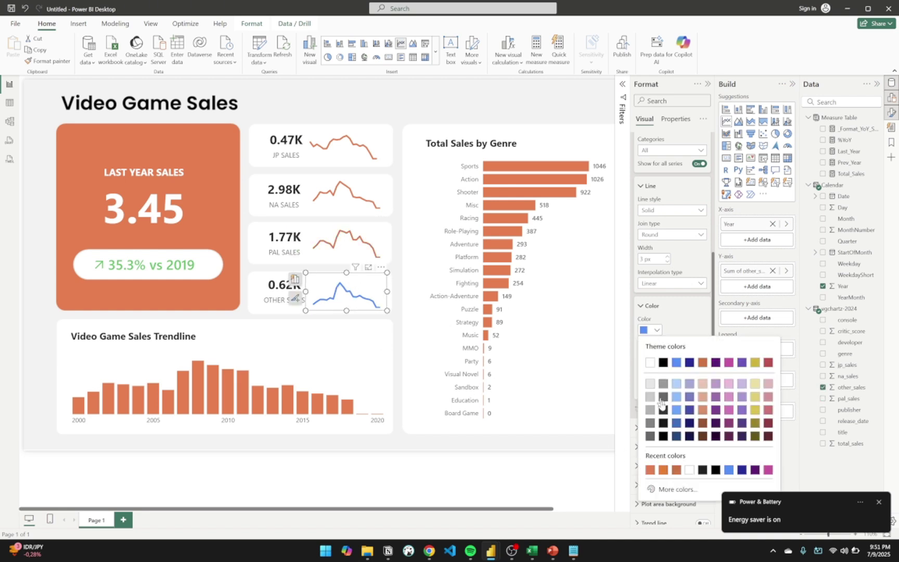
{"action": "left_click", "coordinate": [653, 471]}
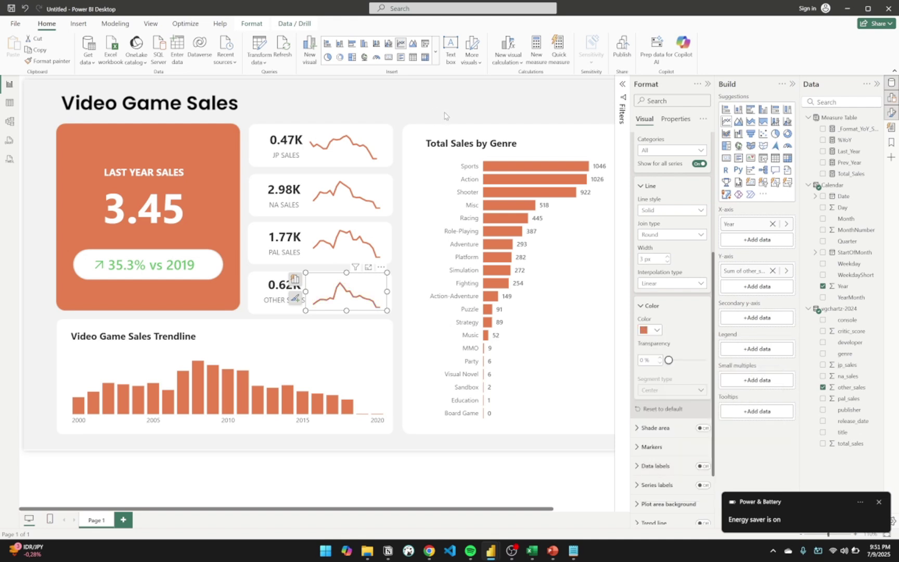
Step: Deselect the visuals and collapse the side panes to review the whole dashboard page
{"action": "left_click", "coordinate": [607, 101]}
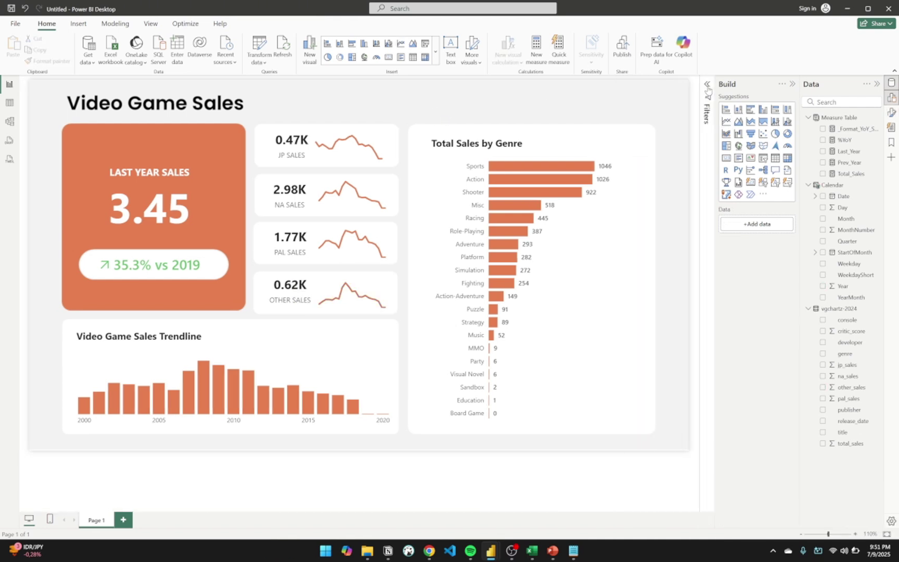
{"action": "left_click", "coordinate": [707, 85]}
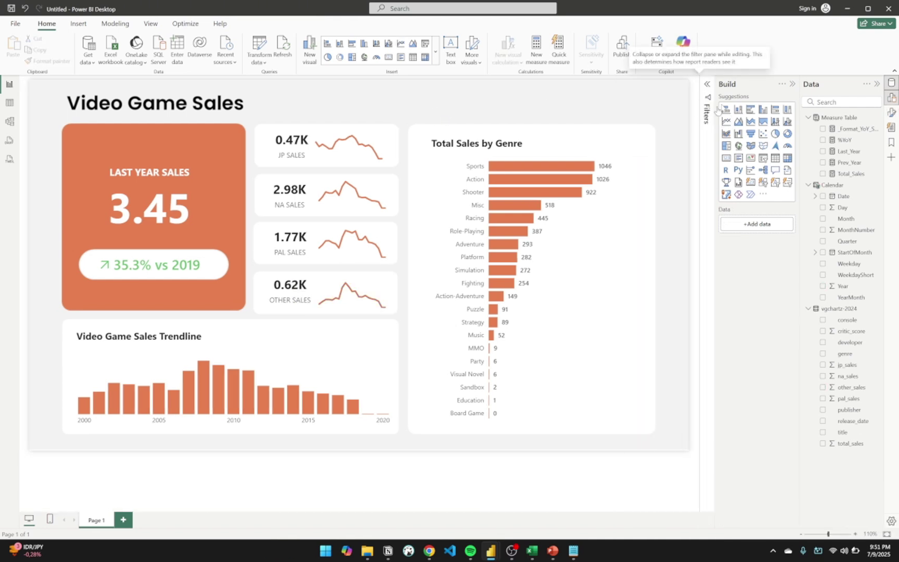
{"action": "left_click", "coordinate": [793, 85]}
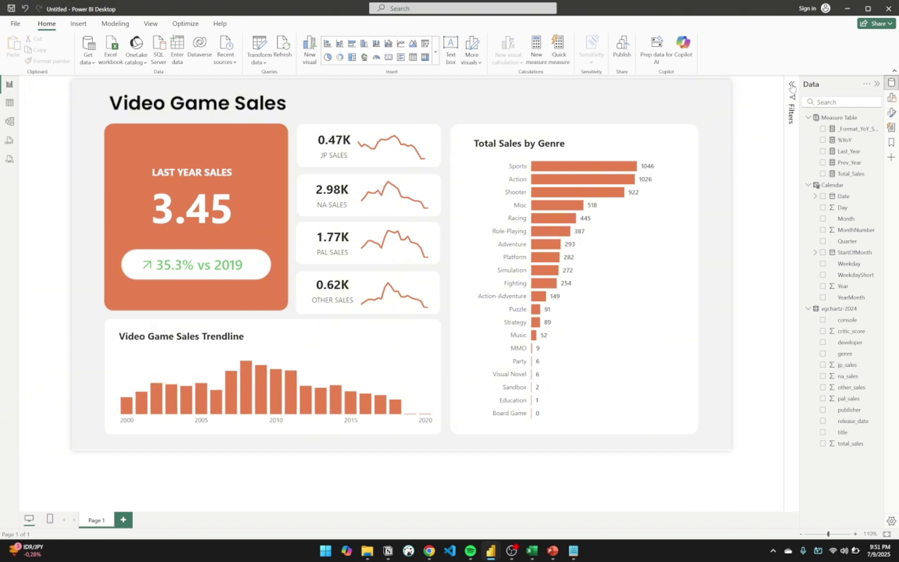
{"action": "left_click", "coordinate": [877, 84]}
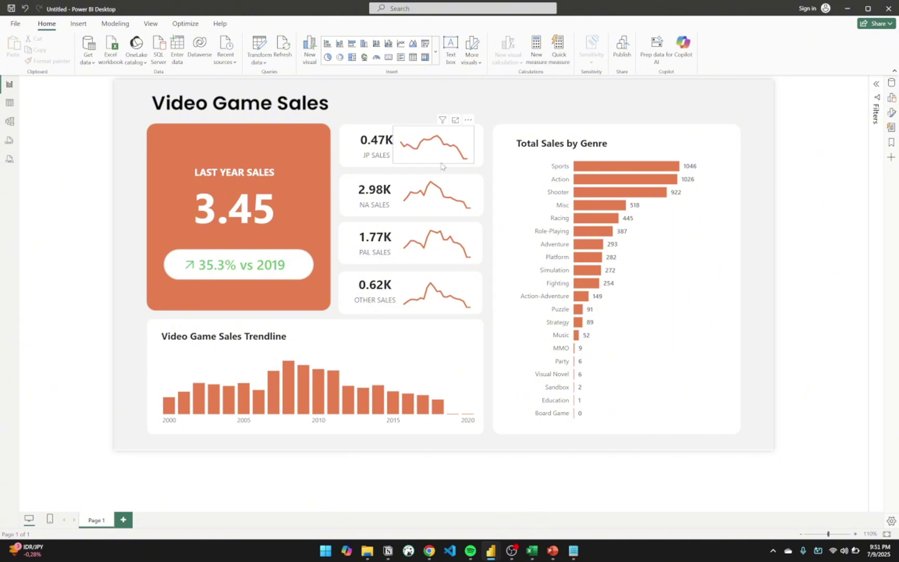
Step: Insert a blank slicer and move it to the header area beside the Video Game Sales title
{"action": "left_click", "coordinate": [892, 100]}
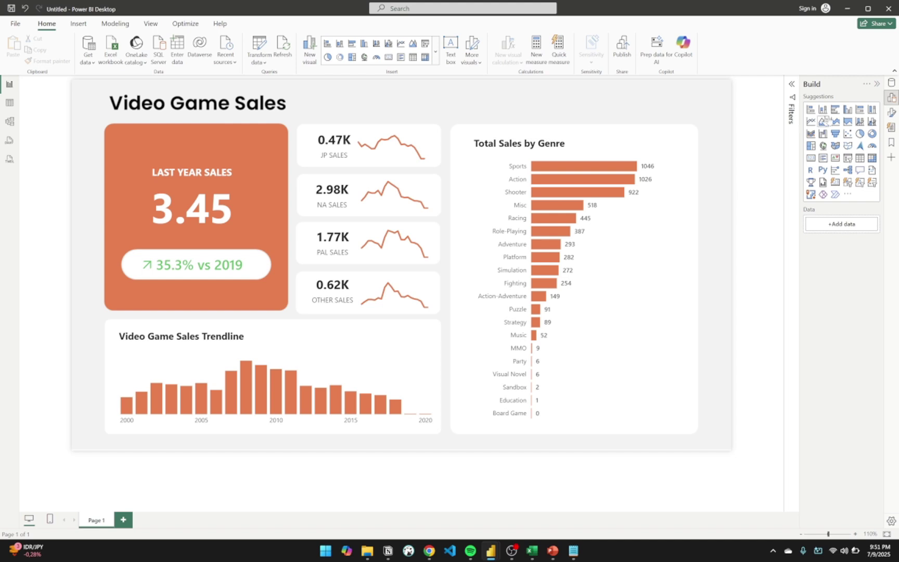
{"action": "left_click", "coordinate": [892, 83]}
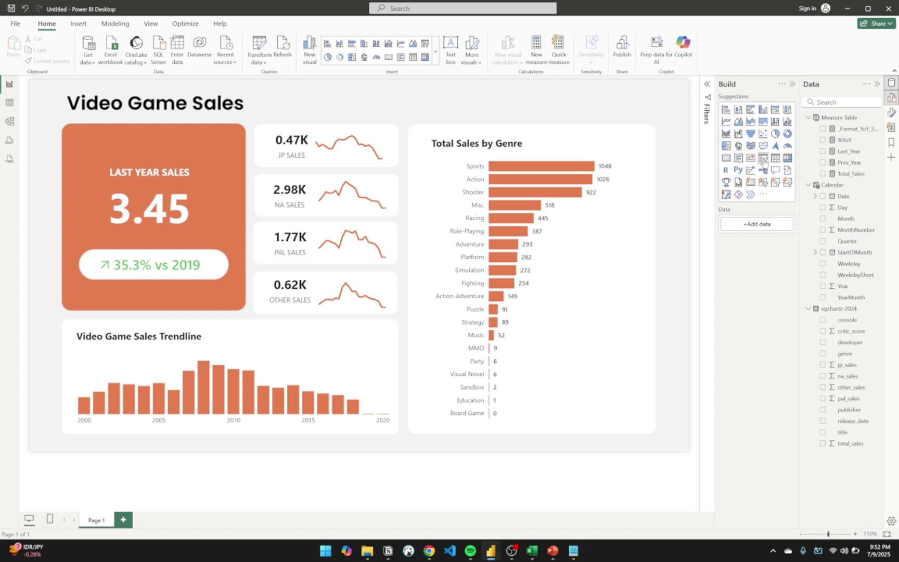
{"action": "left_click", "coordinate": [764, 161]}
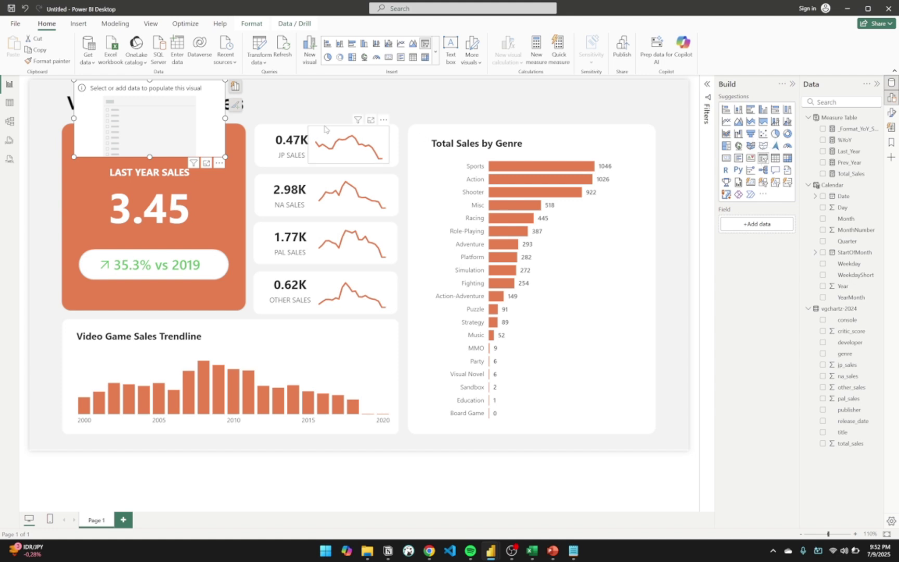
{"action": "left_click_drag", "start_coordinate": [203, 130], "coordinate": [459, 139]}
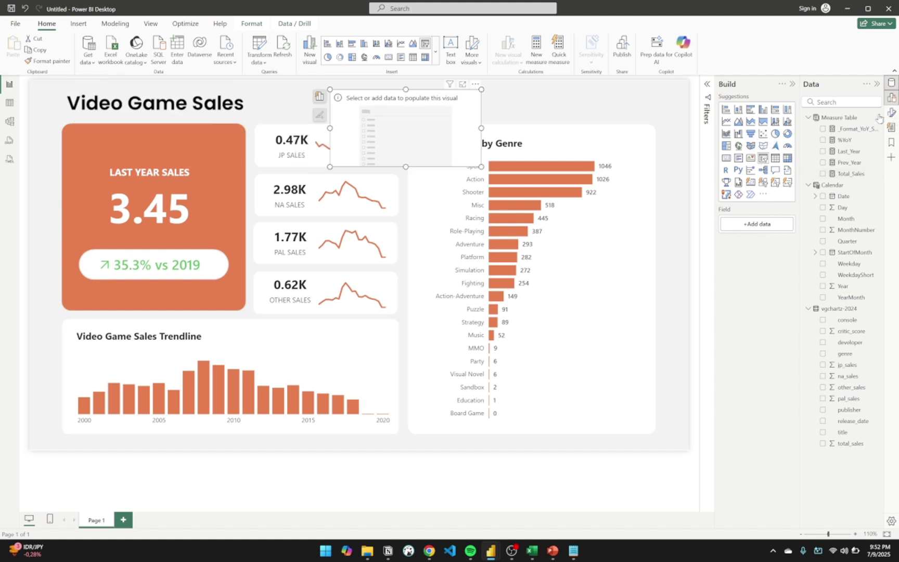
Step: Search the fields for "year" and add the Calendar table's Year field to the new slicer
{"action": "left_click", "coordinate": [847, 104]}
{"action": "type", "text": "year"}
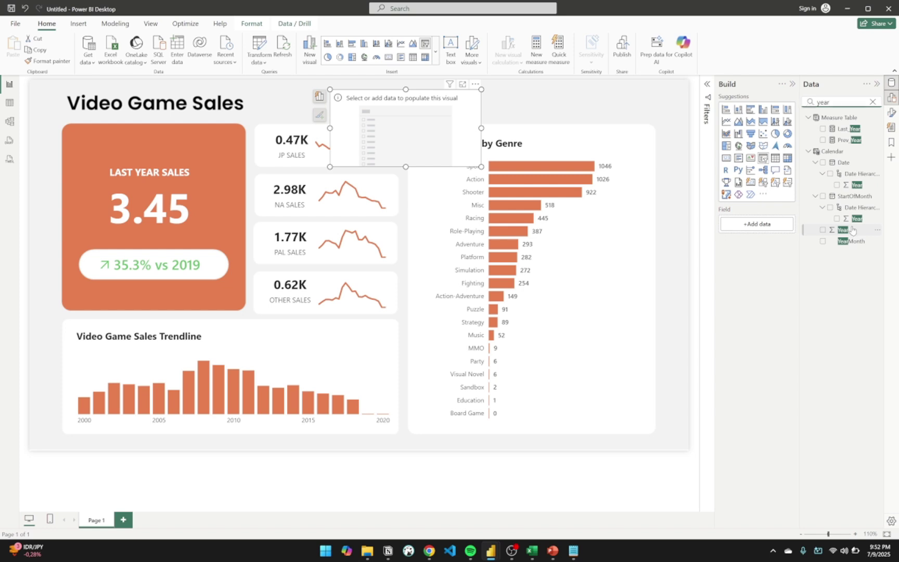
{"action": "left_click_drag", "start_coordinate": [843, 229], "coordinate": [422, 125]}
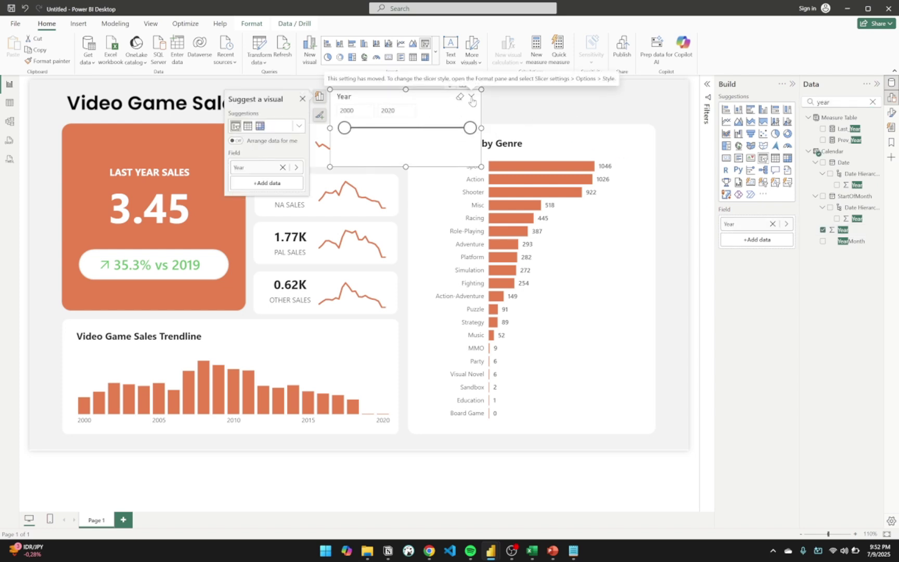
{"action": "left_click", "coordinate": [573, 123]}
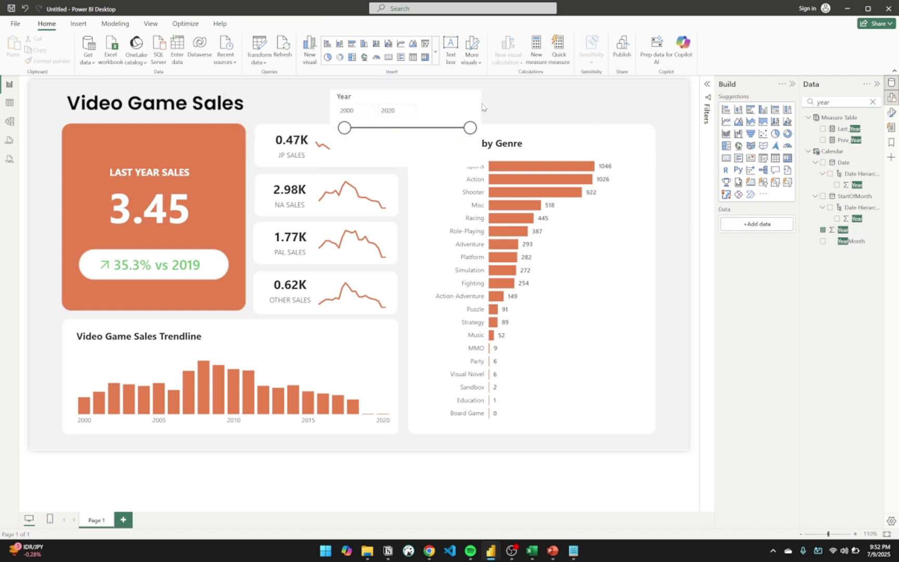
Step: Change the Year slicer's style to Dropdown and shrink the slicer to a compact size beside the title
{"action": "left_click", "coordinate": [475, 109]}
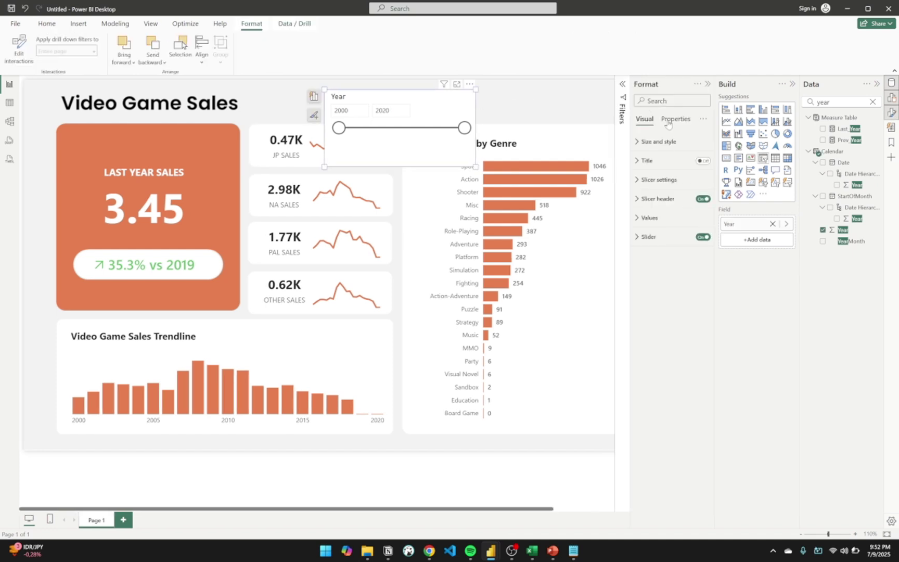
{"action": "left_click", "coordinate": [649, 180]}
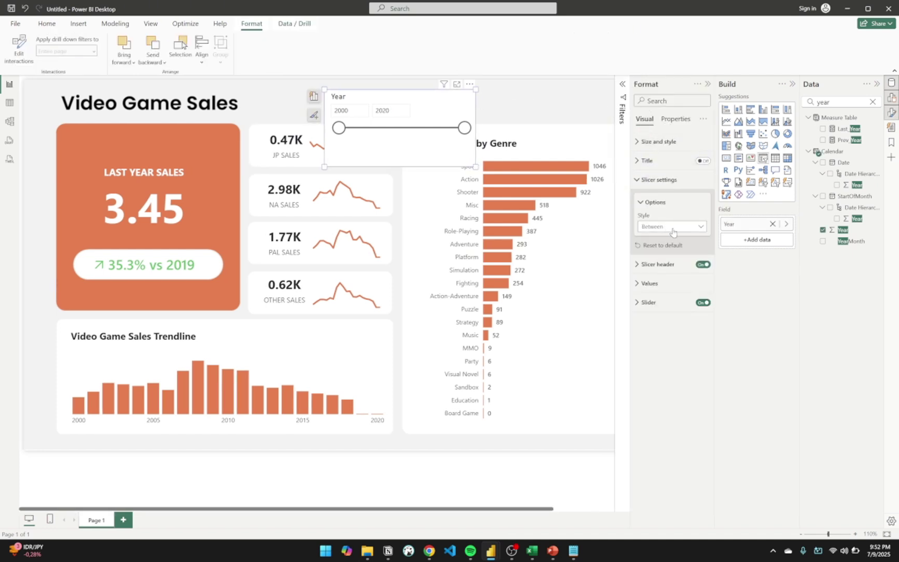
{"action": "left_click", "coordinate": [673, 232]}
{"action": "left_click", "coordinate": [650, 258]}
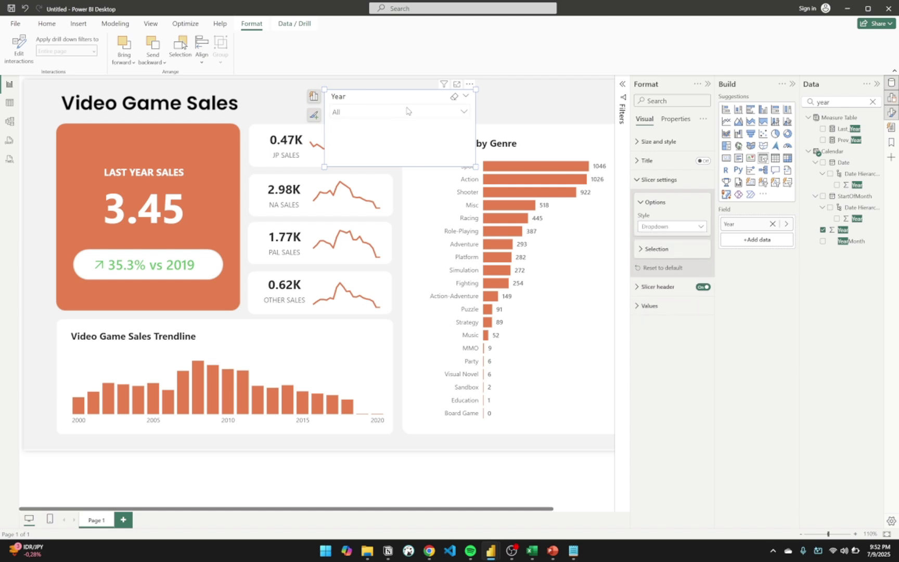
{"action": "left_click_drag", "start_coordinate": [475, 166], "coordinate": [450, 128]}
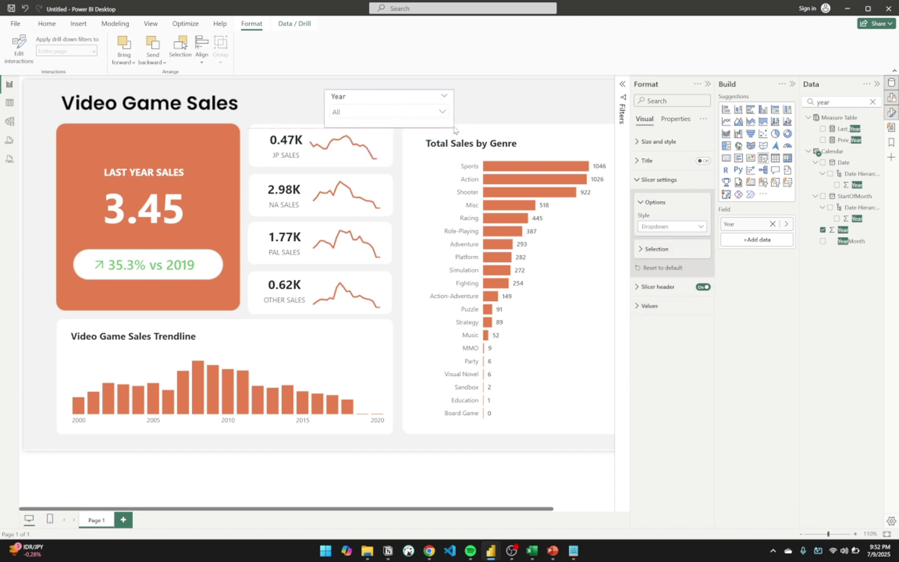
Step: Filter the dashboard to the year 2000 using the Year slicer
{"action": "left_click", "coordinate": [436, 113]}
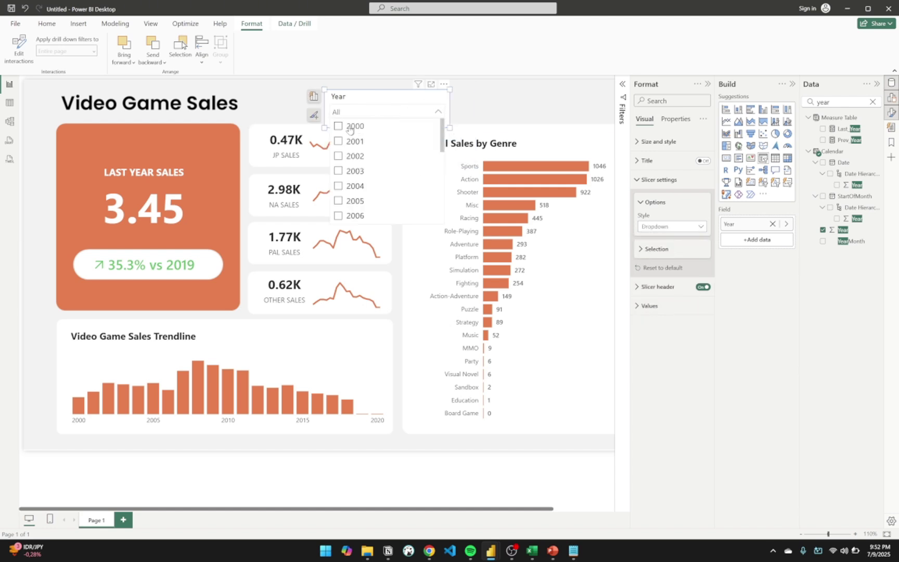
{"action": "left_click", "coordinate": [339, 126]}
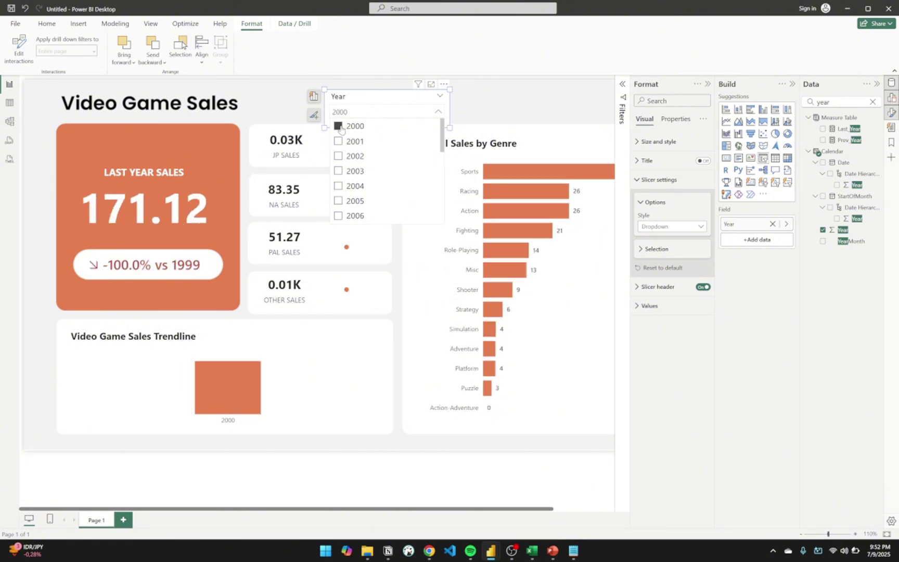
Step: Check the dashboard for 2001 and 2002 one at a time with the Year slicer, and clear the year selection
{"action": "left_click", "coordinate": [340, 126]}
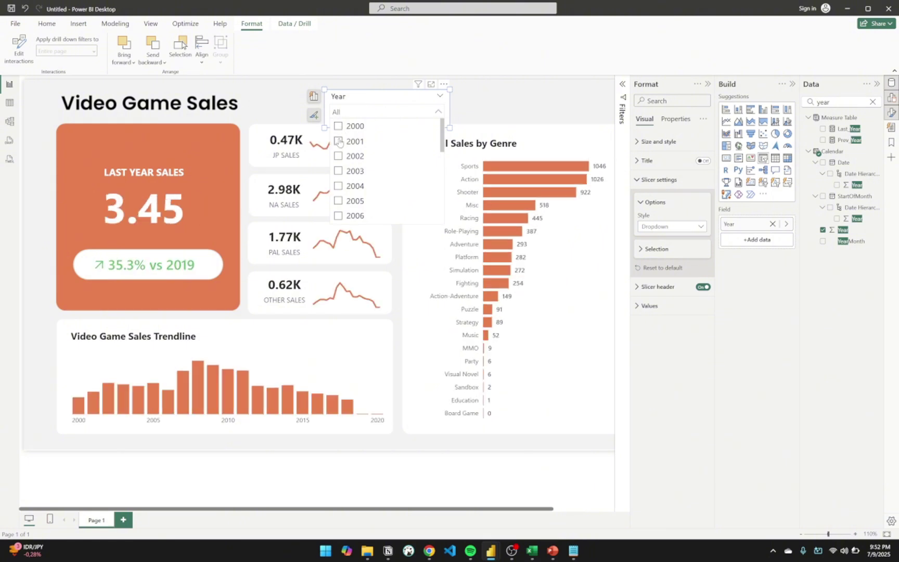
{"action": "left_click", "coordinate": [339, 142]}
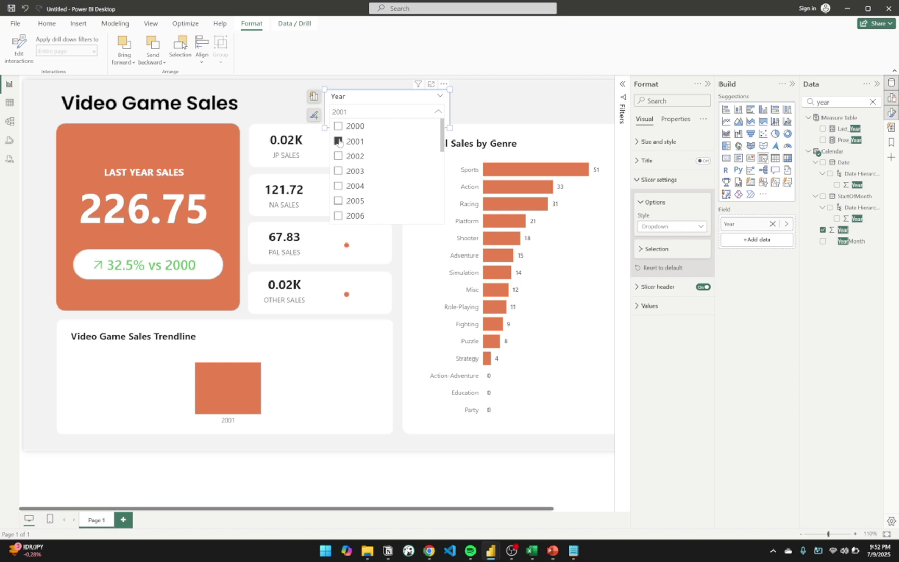
{"action": "left_click", "coordinate": [339, 142]}
{"action": "left_click", "coordinate": [339, 156]}
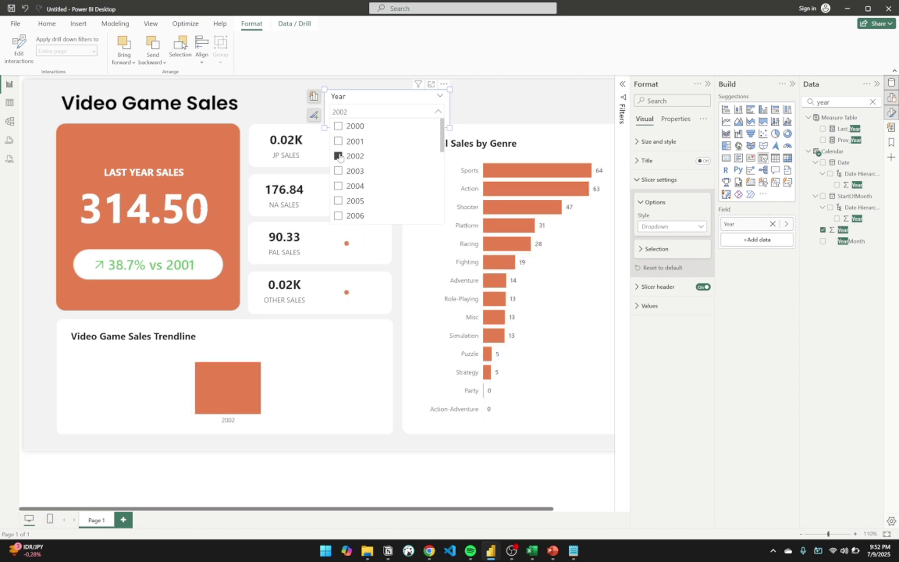
{"action": "left_click", "coordinate": [340, 156]}
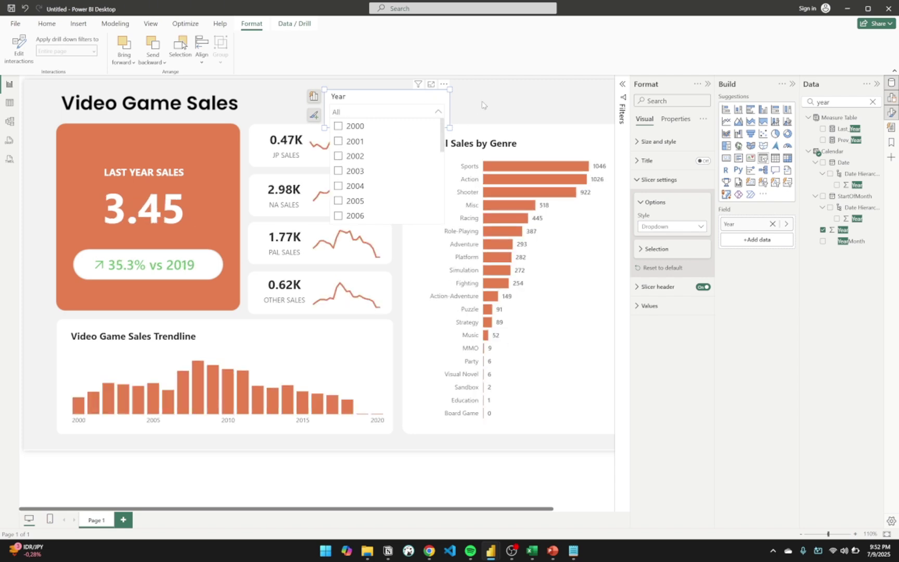
{"action": "left_click", "coordinate": [455, 115]}
Step: Set the callout value's display units to None on the Last Year Sales card
{"action": "left_click", "coordinate": [196, 208]}
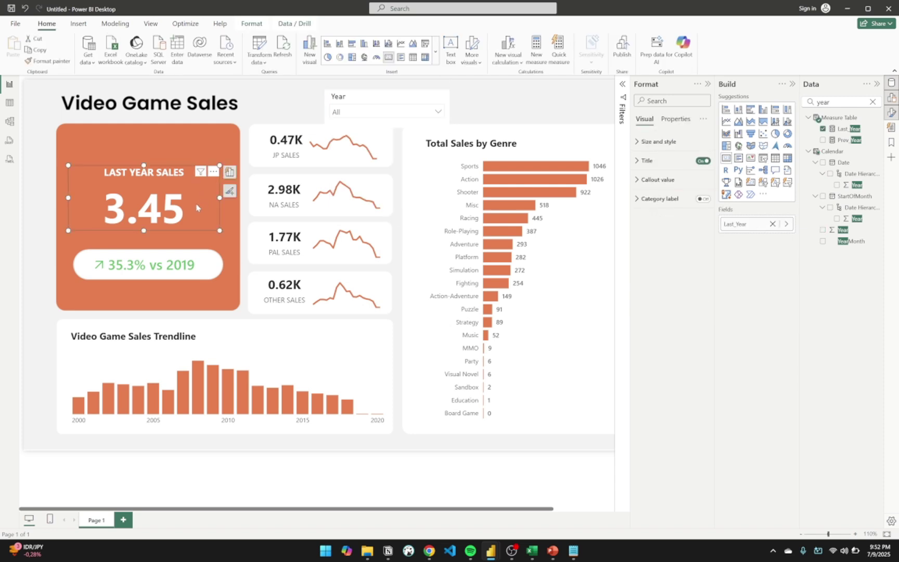
{"action": "left_click", "coordinate": [659, 160]}
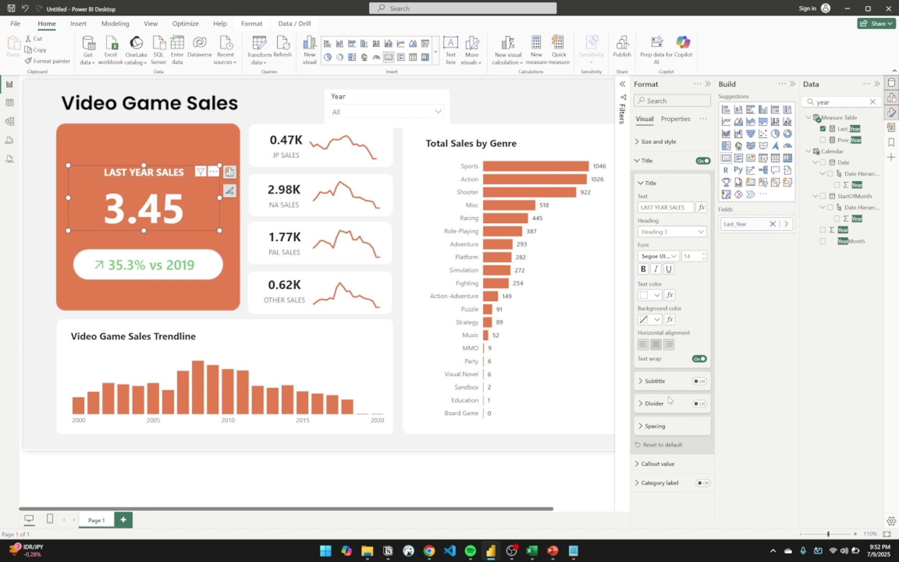
{"action": "left_click", "coordinate": [658, 464]}
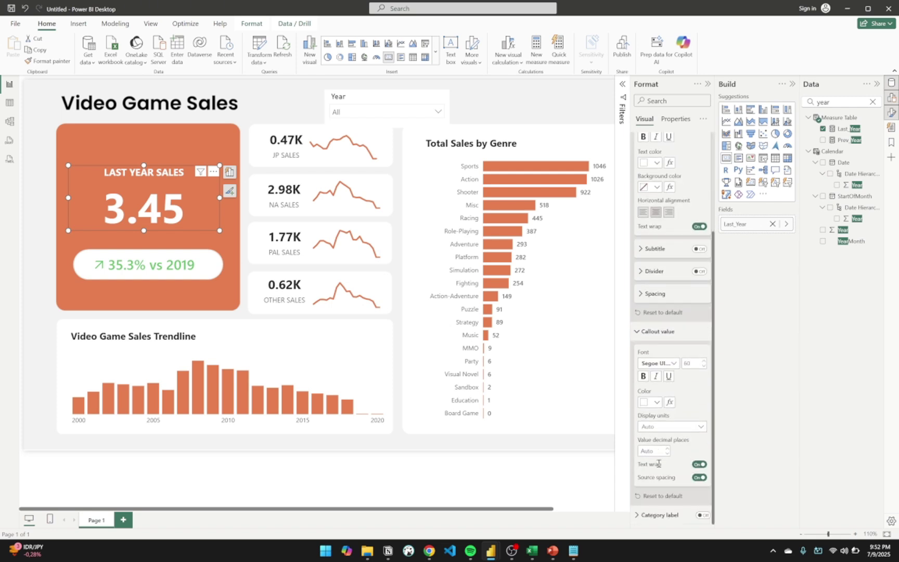
{"action": "left_click", "coordinate": [678, 426]}
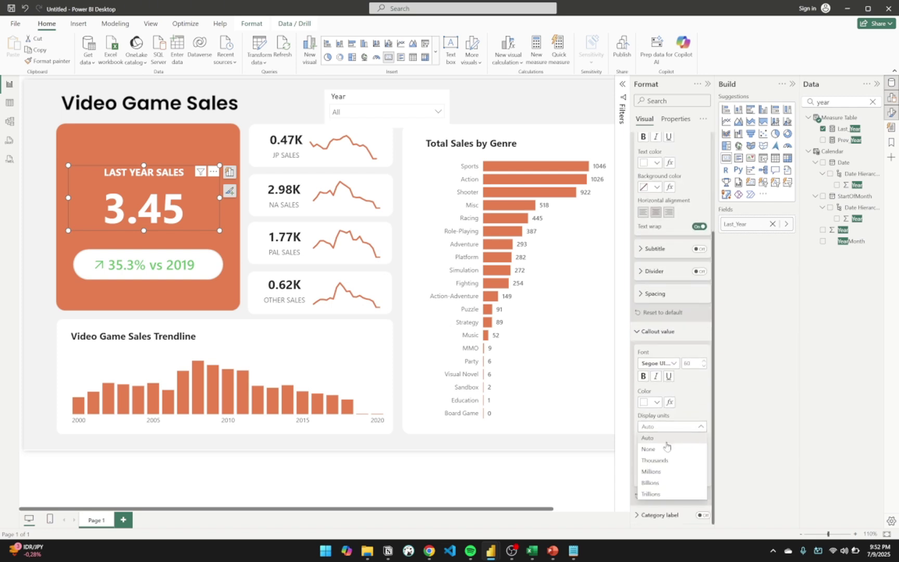
{"action": "left_click", "coordinate": [665, 450]}
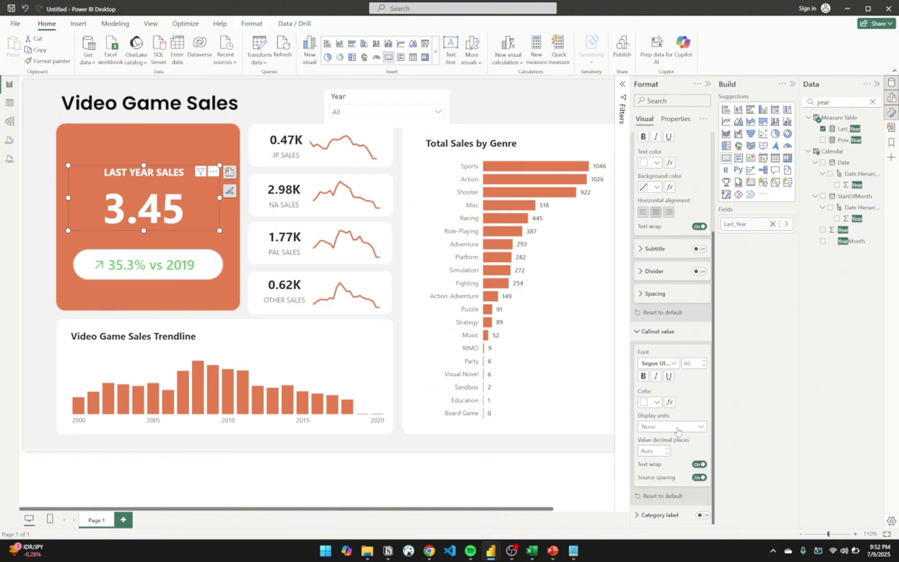
Step: Try Thousands as the Last Year Sales callout's display units, return them to None, and deselect the card
{"action": "left_click", "coordinate": [678, 428]}
{"action": "left_click", "coordinate": [665, 458]}
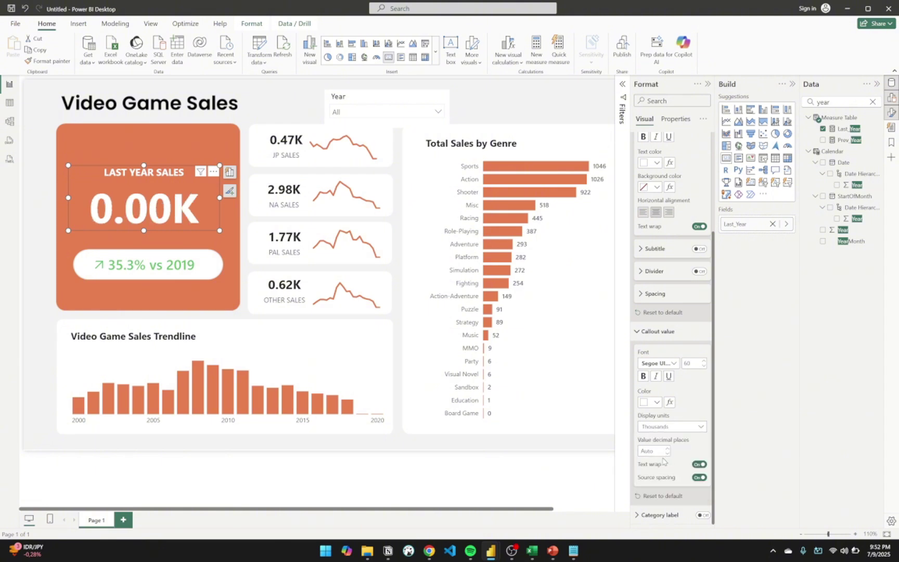
{"action": "left_click", "coordinate": [680, 429]}
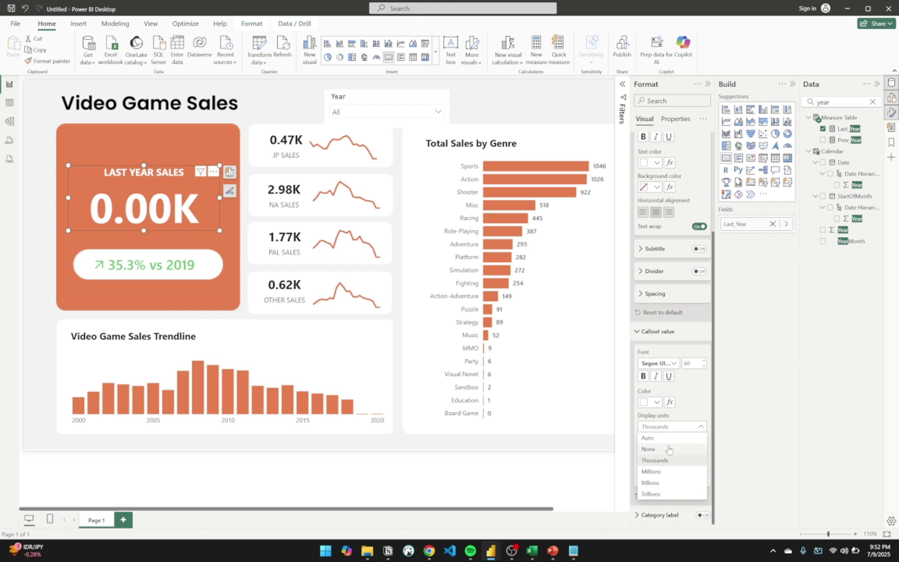
{"action": "left_click", "coordinate": [669, 448]}
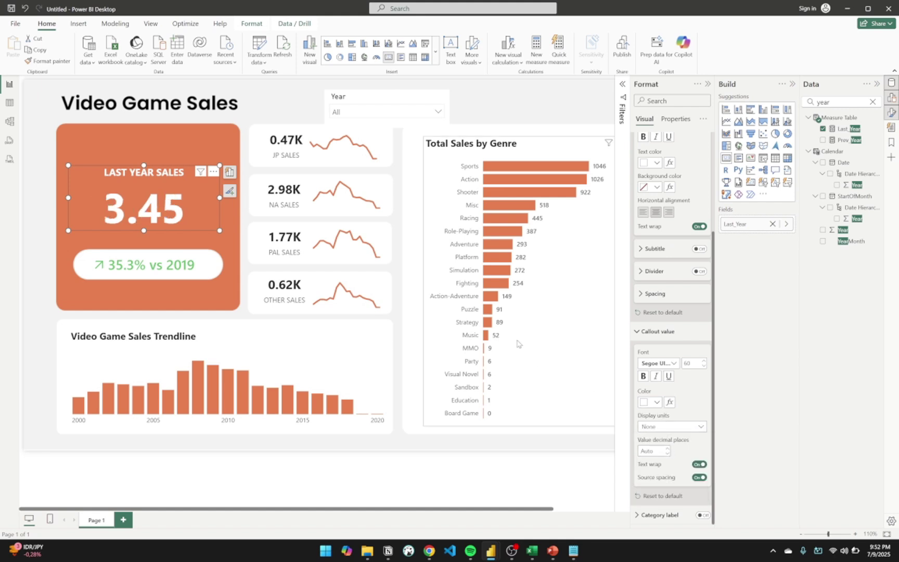
{"action": "key", "text": "Escape"}
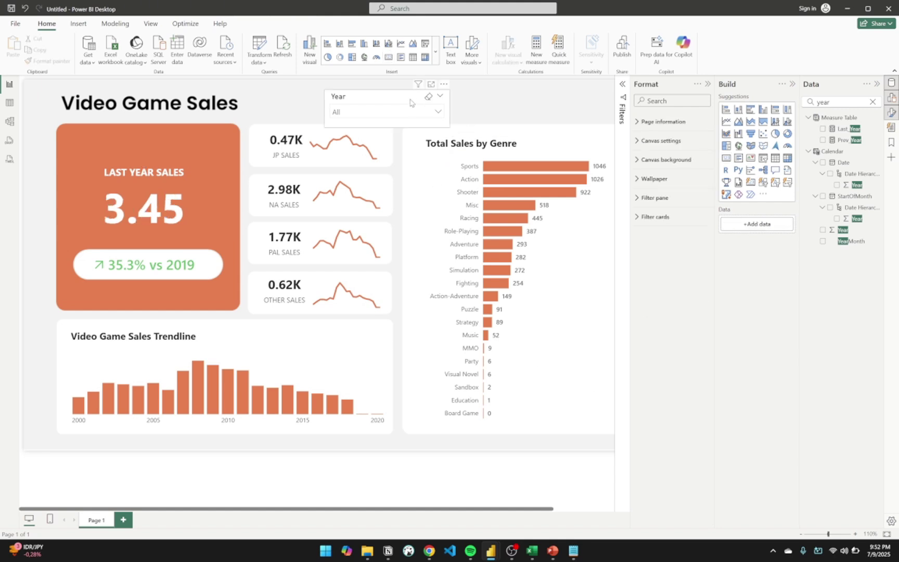
Step: Fit the Year slicer to the width above the regional sales cards, and place a duplicate of it above the genre chart
{"action": "left_click_drag", "start_coordinate": [410, 103], "coordinate": [314, 85]}
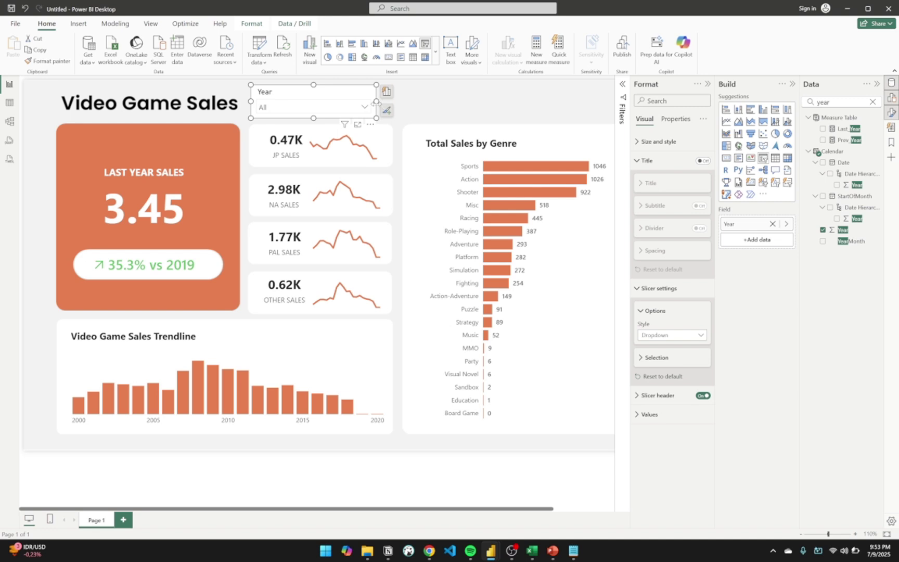
{"action": "left_click_drag", "start_coordinate": [376, 101], "coordinate": [393, 101]}
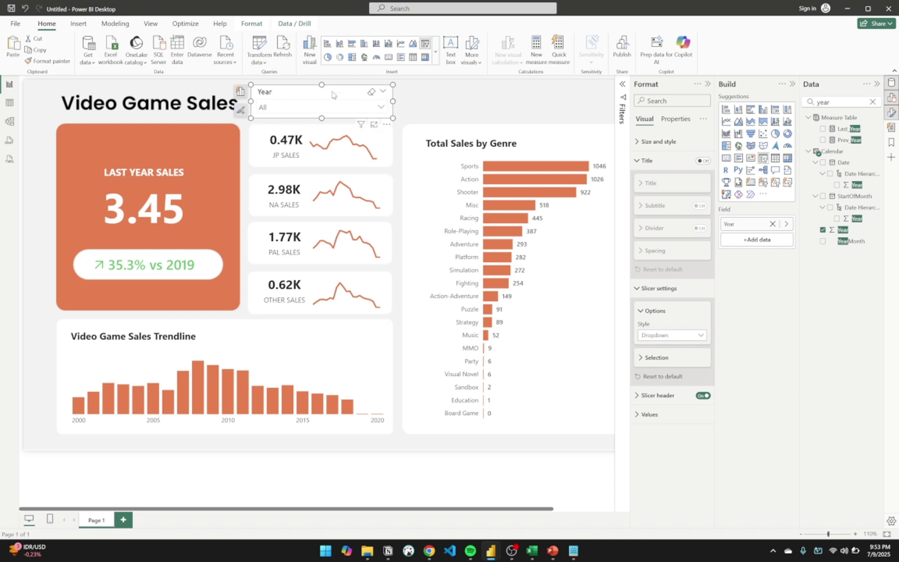
{"action": "left_click_drag", "start_coordinate": [332, 95], "coordinate": [475, 92]}
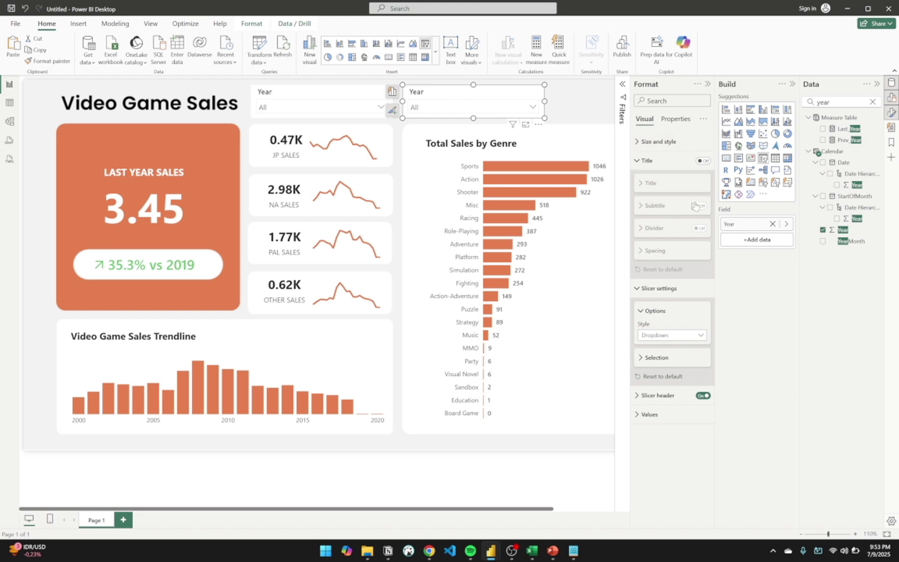
Step: Change the duplicated slicer's field to console from the vgchartz-2024 table
{"action": "left_click", "coordinate": [787, 223]}
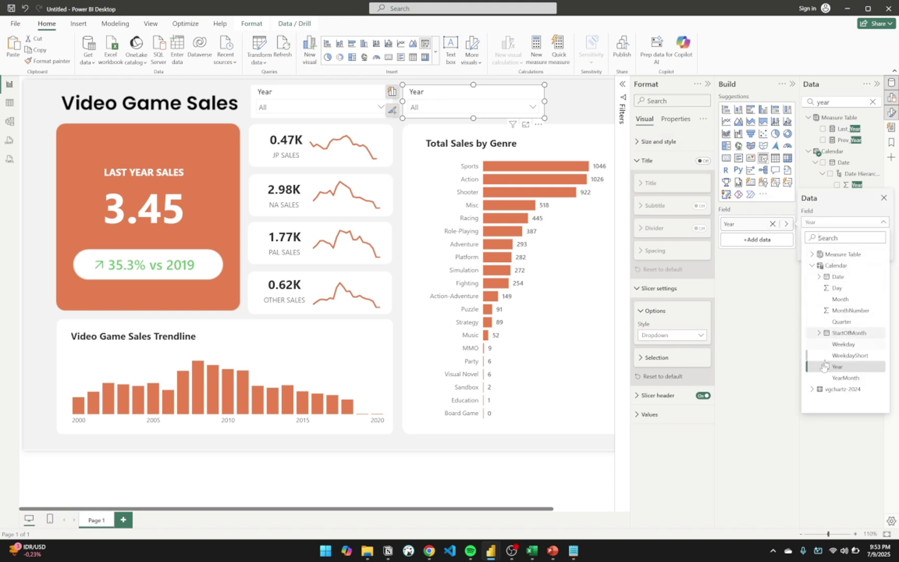
{"action": "left_click", "coordinate": [813, 390]}
{"action": "scroll", "coordinate": [843, 375], "scroll_direction": "down", "scroll_amount": 3}
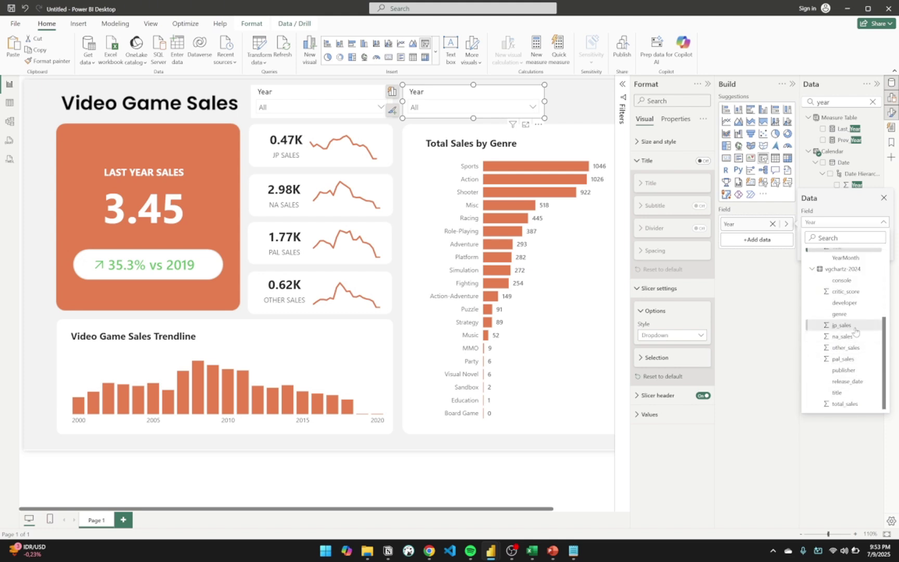
{"action": "scroll", "coordinate": [856, 331], "scroll_direction": "up", "scroll_amount": 1}
{"action": "scroll", "coordinate": [856, 331], "scroll_direction": "up", "scroll_amount": 3}
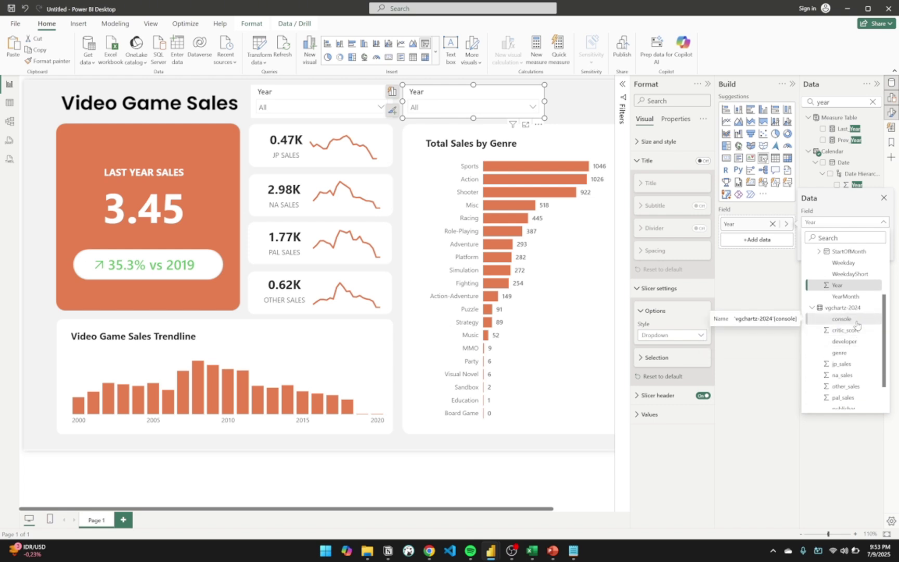
{"action": "left_click", "coordinate": [843, 319]}
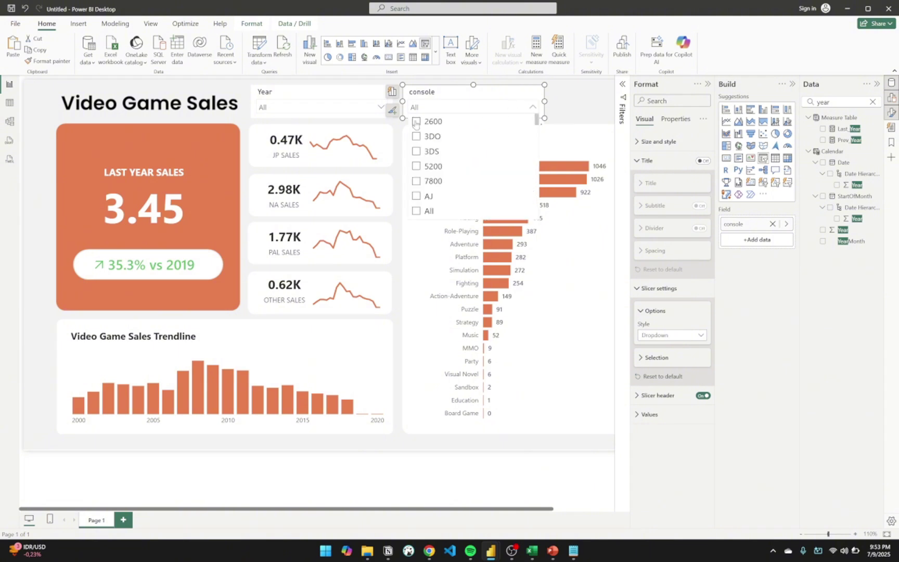
Step: Test the console slicer on the dashboard with 2600, 3DS, 5200, 7800 and AJ in turn
{"action": "left_click", "coordinate": [416, 121]}
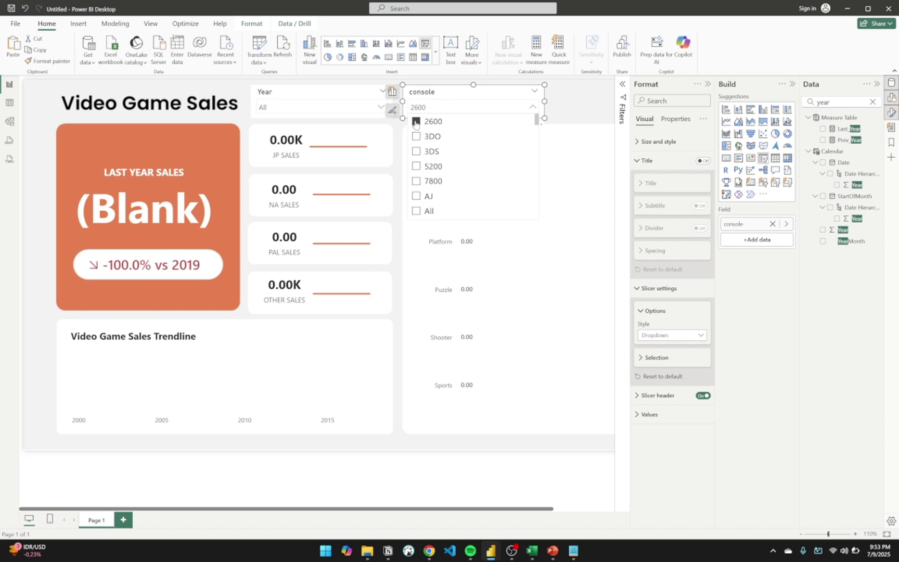
{"action": "left_click", "coordinate": [416, 122]}
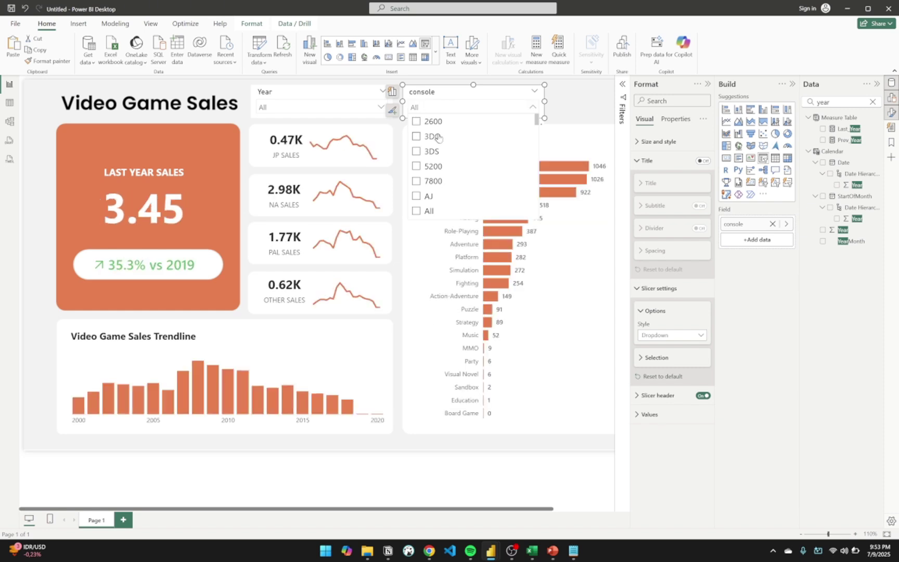
{"action": "left_click", "coordinate": [417, 152]}
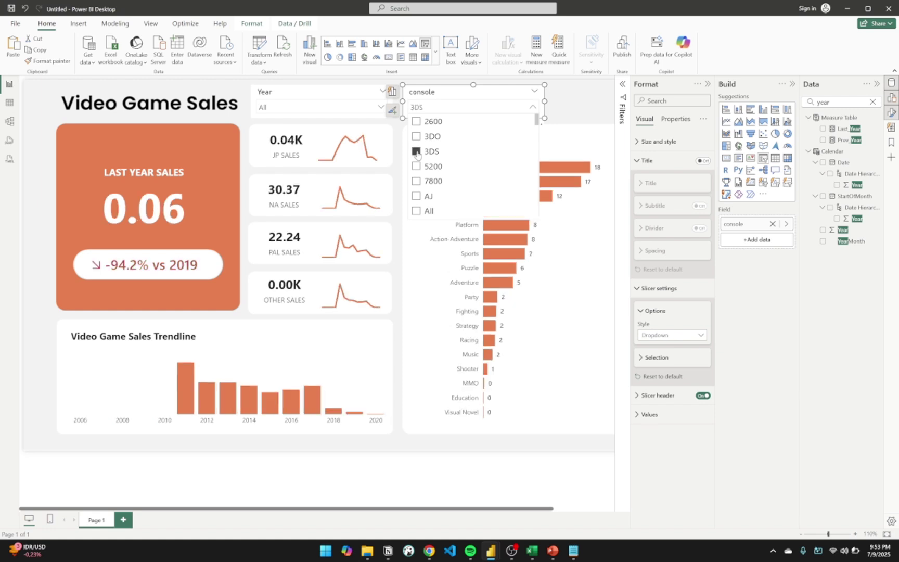
{"action": "left_click", "coordinate": [417, 152]}
{"action": "left_click", "coordinate": [417, 152]}
{"action": "left_click", "coordinate": [416, 167]}
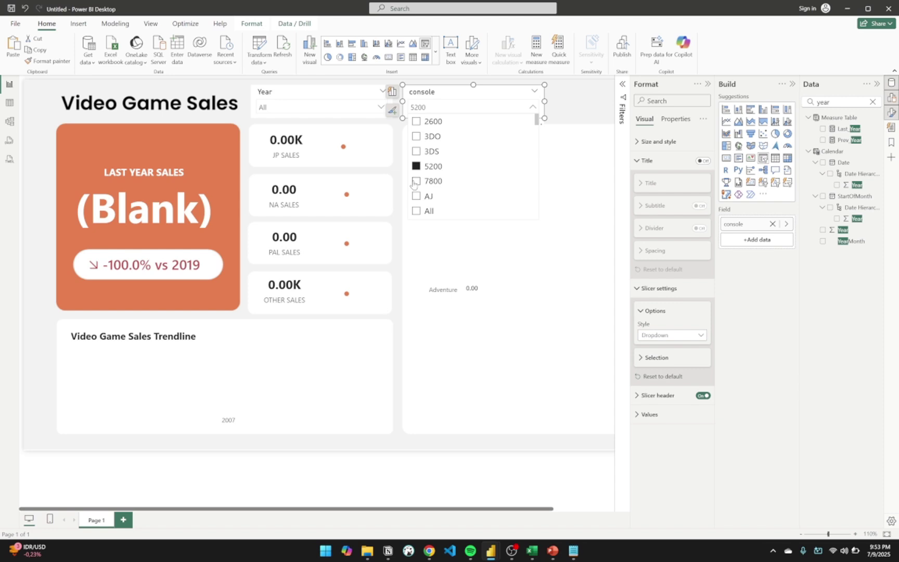
{"action": "left_click", "coordinate": [416, 182]}
{"action": "left_click", "coordinate": [416, 196]}
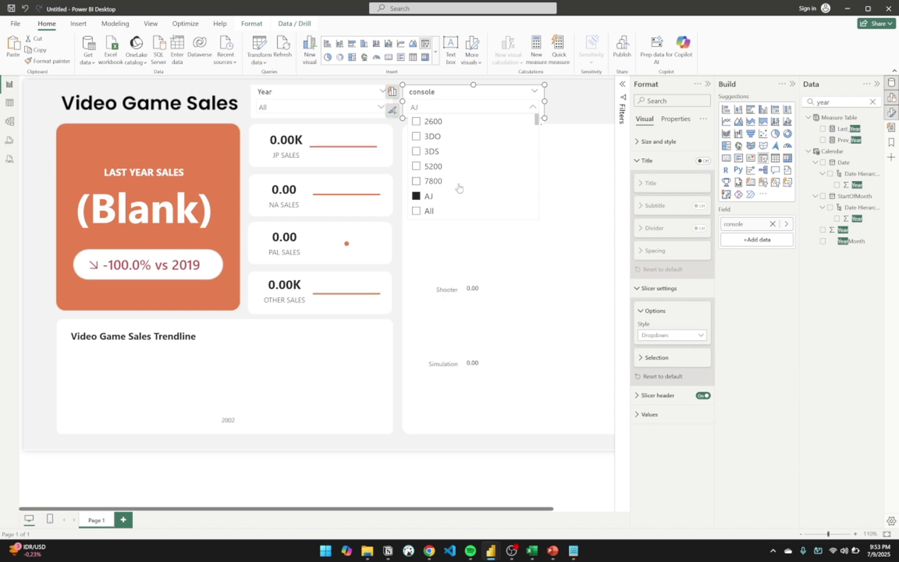
Step: Compare the dashboard for PS4, PS5 and PS3 with the console slicer, and clear the console selection
{"action": "scroll", "coordinate": [459, 189], "scroll_direction": "down", "scroll_amount": 6}
{"action": "scroll", "coordinate": [459, 188], "scroll_direction": "down", "scroll_amount": 5}
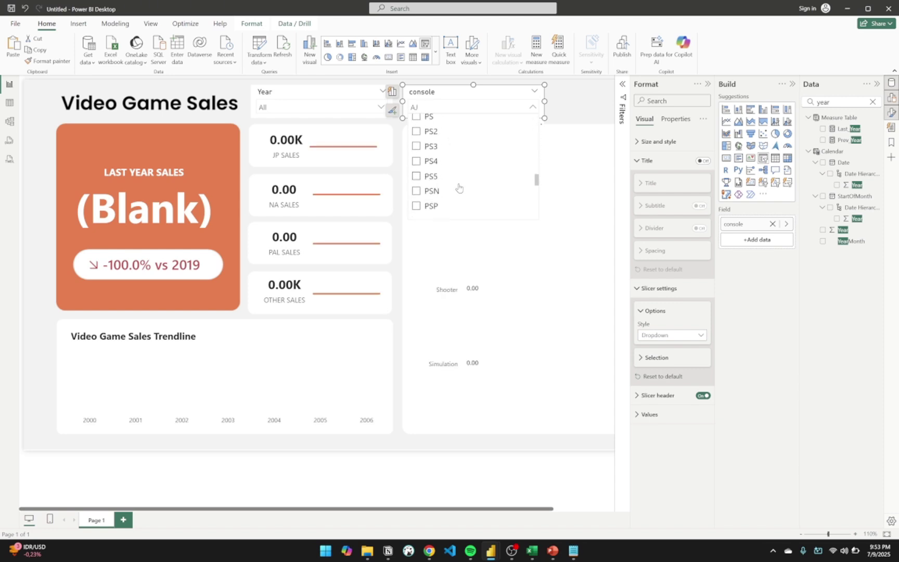
{"action": "left_click", "coordinate": [417, 138]}
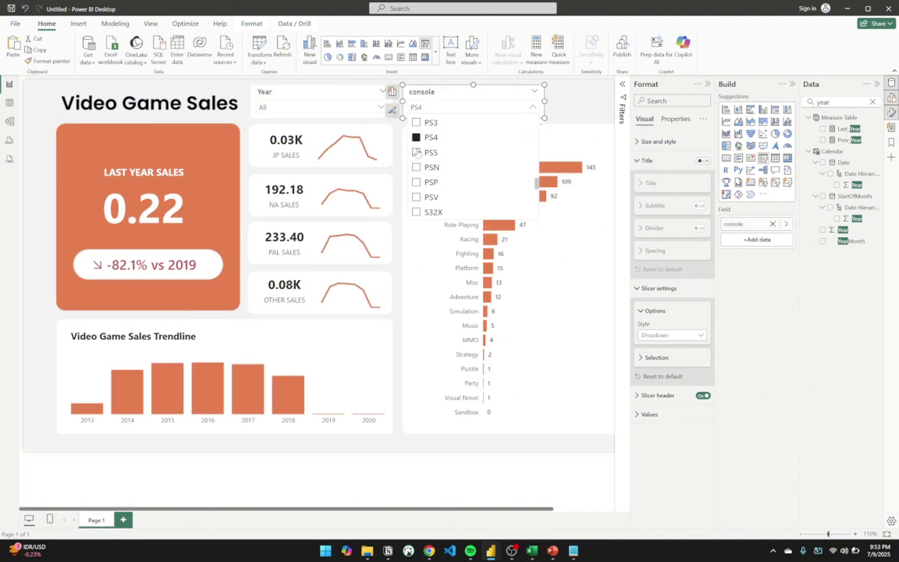
{"action": "left_click", "coordinate": [417, 152]}
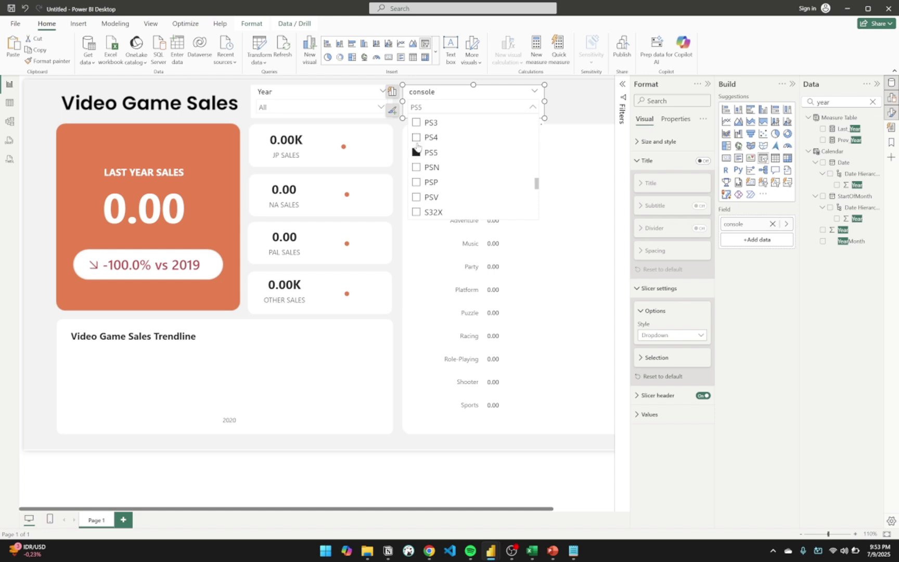
{"action": "left_click", "coordinate": [417, 137]}
{"action": "left_click", "coordinate": [416, 123]}
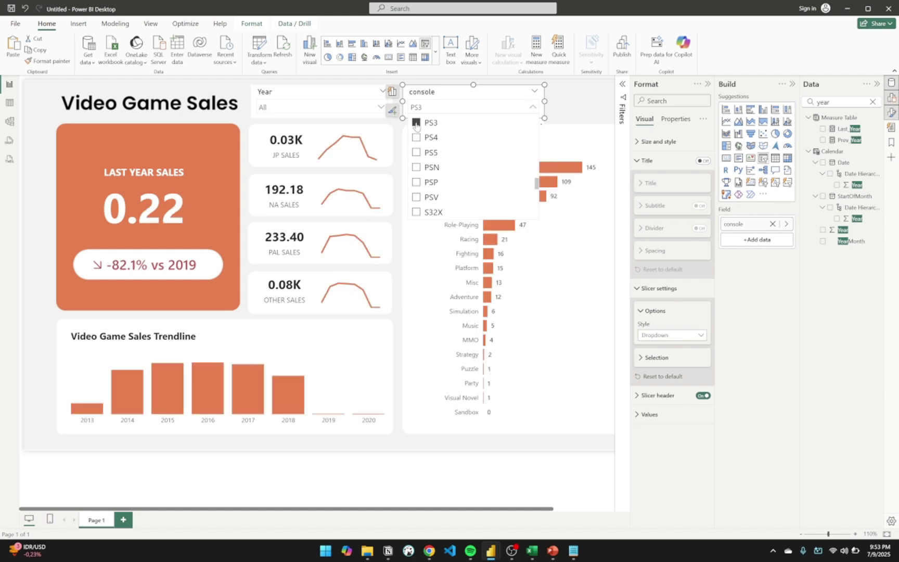
{"action": "left_click", "coordinate": [417, 124]}
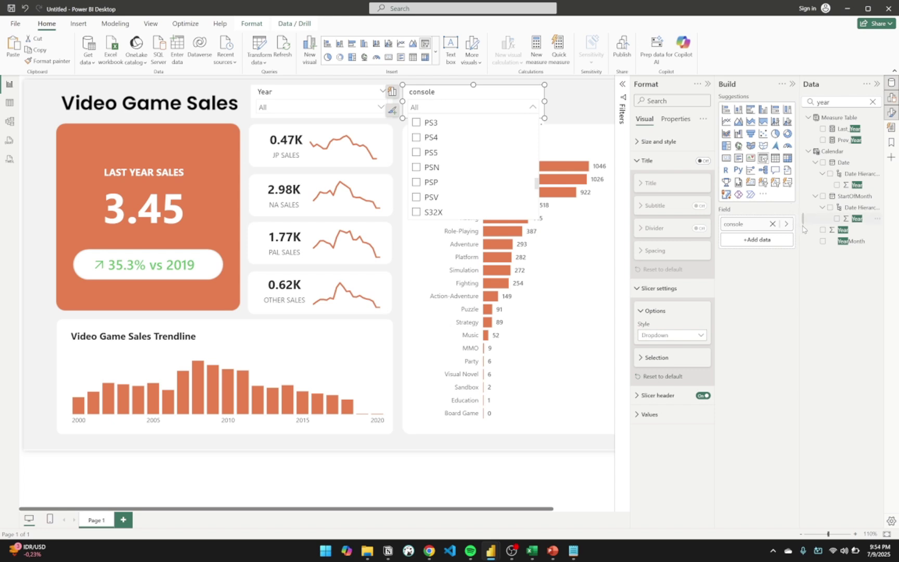
Step: Replace the console field in the second slicer with developer from the vgchartz-2024 table
{"action": "left_click", "coordinate": [786, 223]}
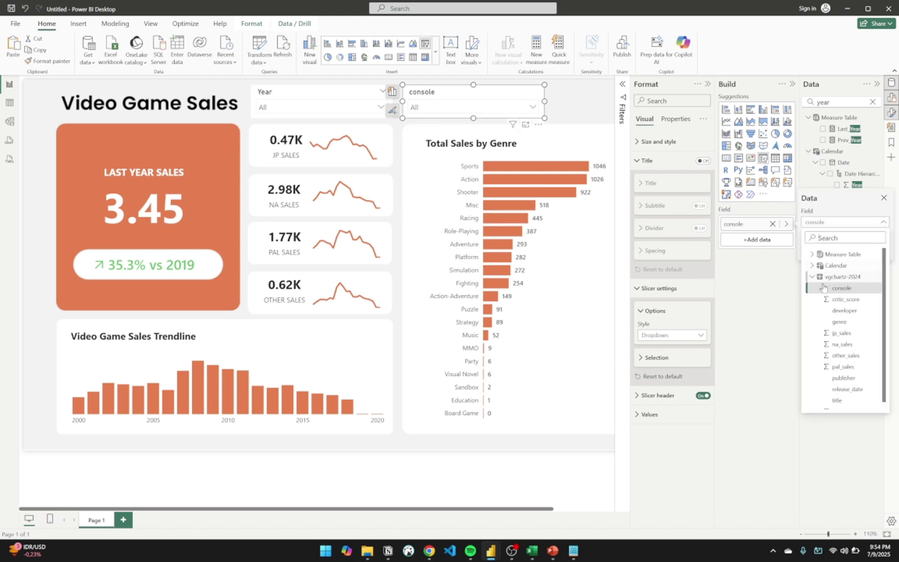
{"action": "scroll", "coordinate": [846, 328], "scroll_direction": "down", "scroll_amount": 1}
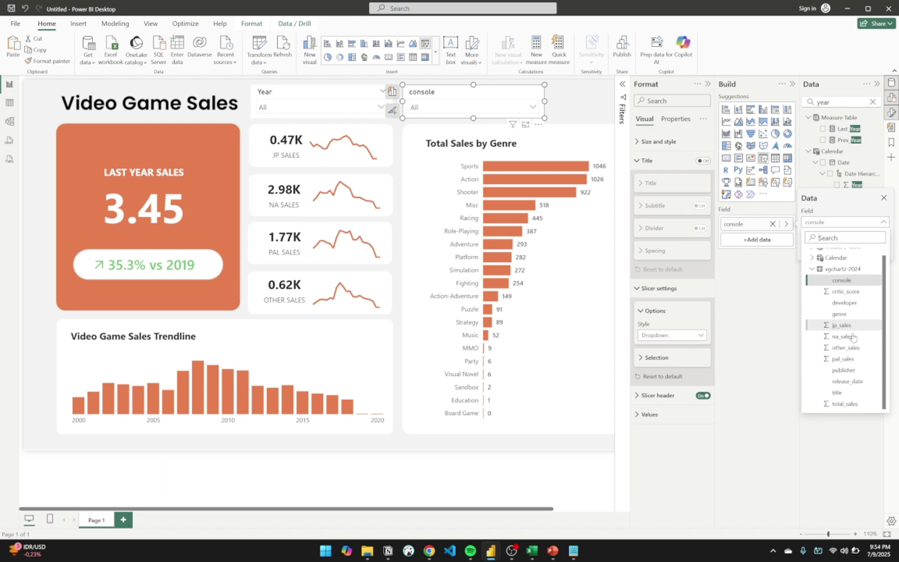
{"action": "left_click", "coordinate": [852, 306]}
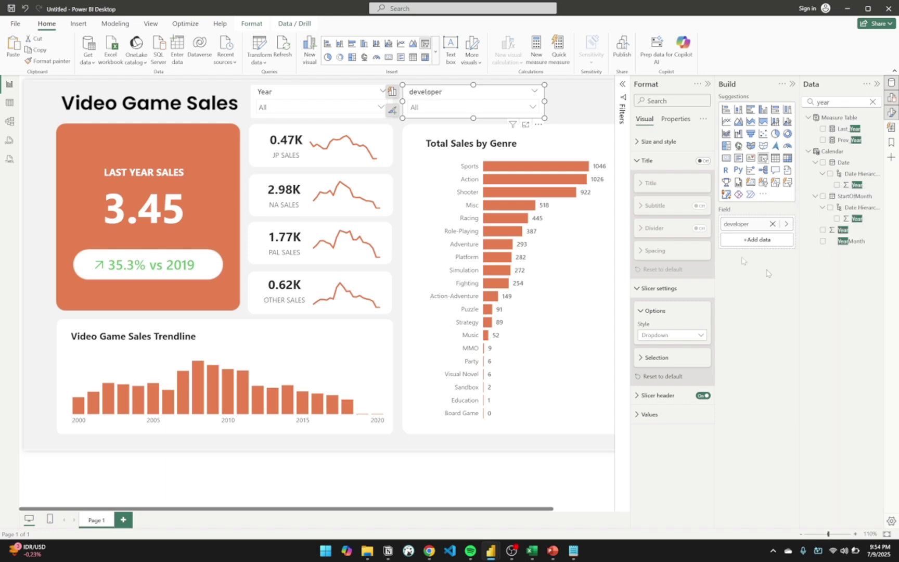
Step: Filter the dashboard to the developer .theprodukkt using the developer slicer
{"action": "left_click", "coordinate": [536, 108]}
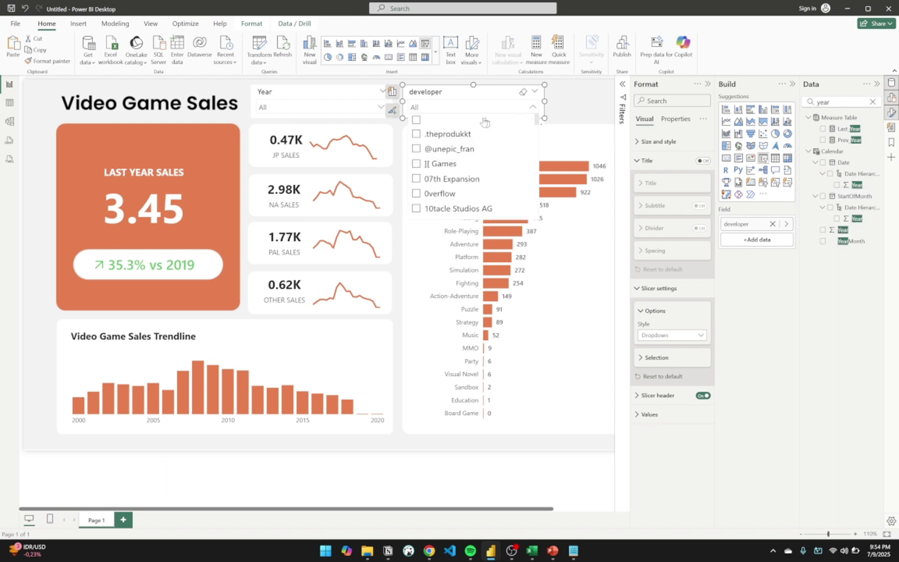
{"action": "left_click", "coordinate": [416, 134]}
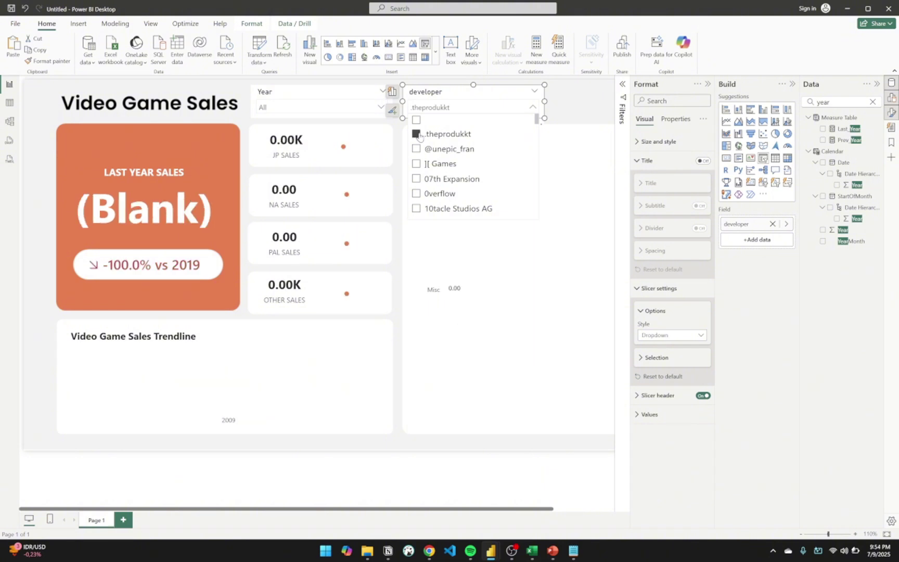
Step: Clear the developer selection and replace the second slicer's field with title from the vgchartz-2024 table
{"action": "left_click", "coordinate": [418, 135]}
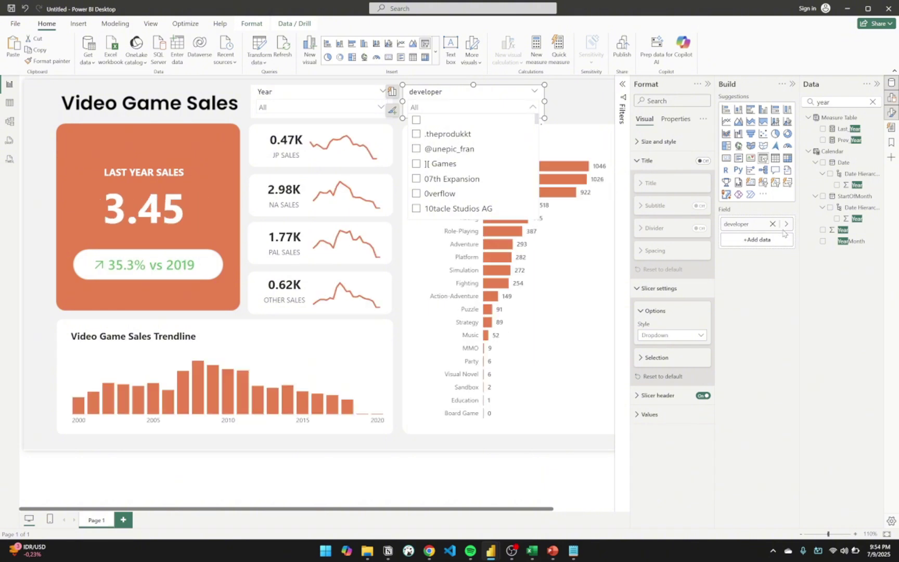
{"action": "left_click", "coordinate": [786, 223]}
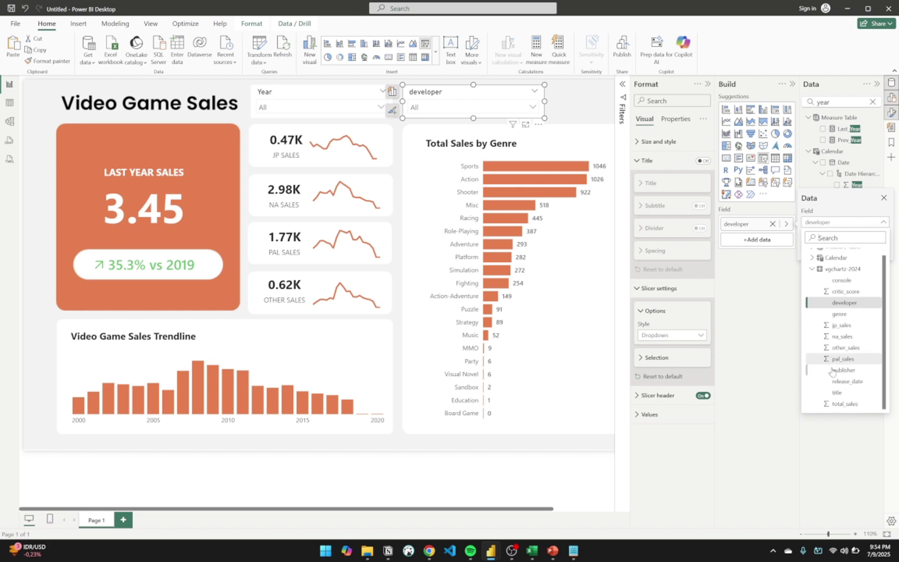
{"action": "scroll", "coordinate": [854, 371], "scroll_direction": "up", "scroll_amount": 1}
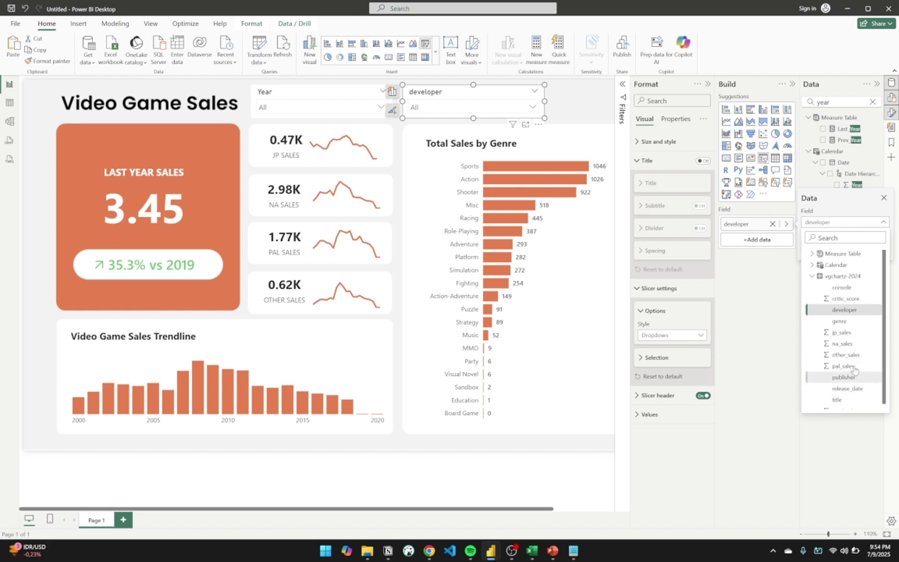
{"action": "scroll", "coordinate": [860, 347], "scroll_direction": "down", "scroll_amount": 1}
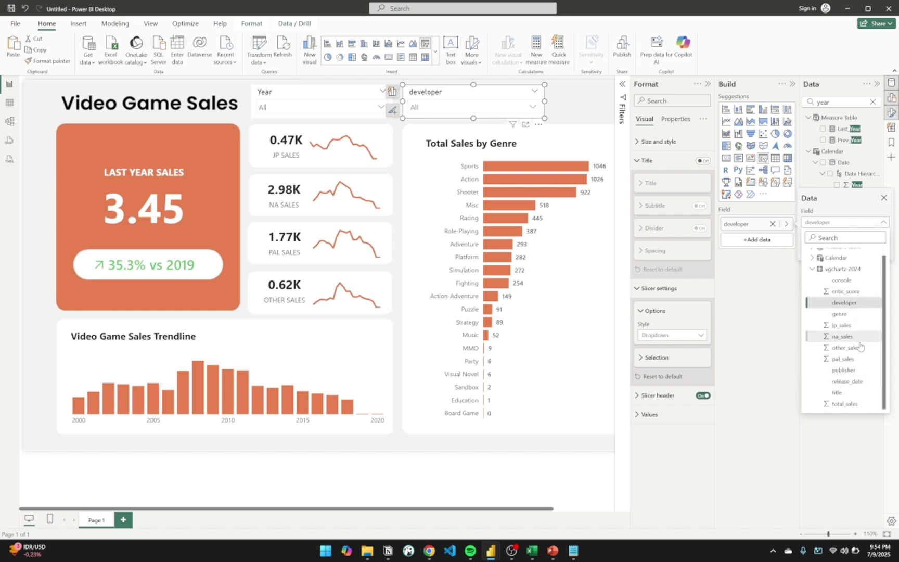
{"action": "left_click", "coordinate": [850, 392]}
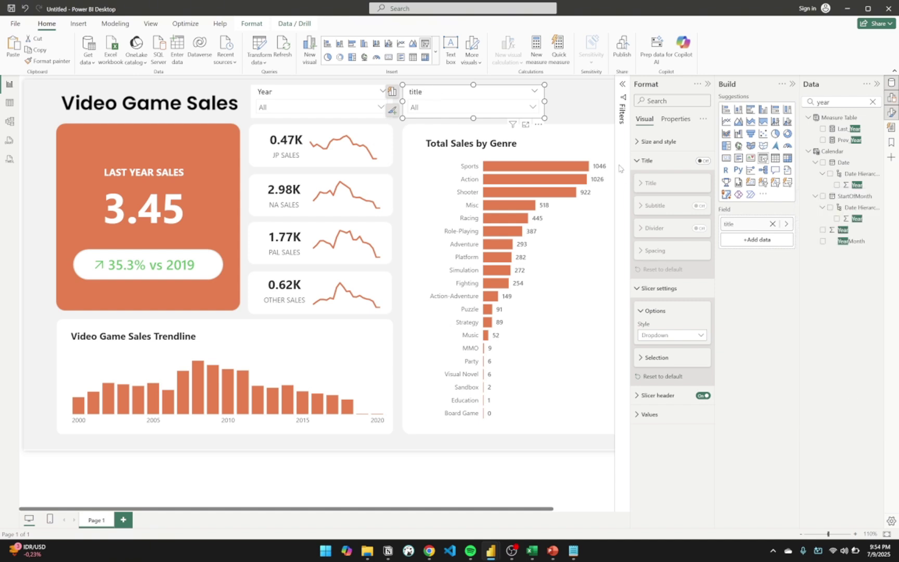
Step: Test the title slicer with - Arcane Raise - and - Arcane RERaise -, clearing each selection
{"action": "left_click", "coordinate": [534, 106]}
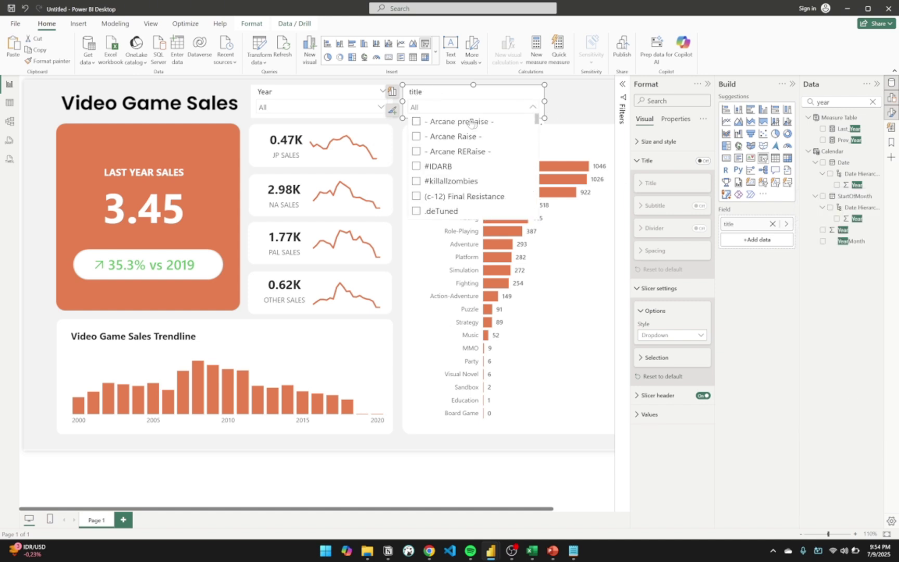
{"action": "left_click", "coordinate": [417, 136]}
{"action": "left_click", "coordinate": [417, 136]}
{"action": "left_click", "coordinate": [417, 151]}
{"action": "left_click", "coordinate": [417, 151]}
Step: Switch the second slicer's field from title back to developer
{"action": "left_click", "coordinate": [787, 224]}
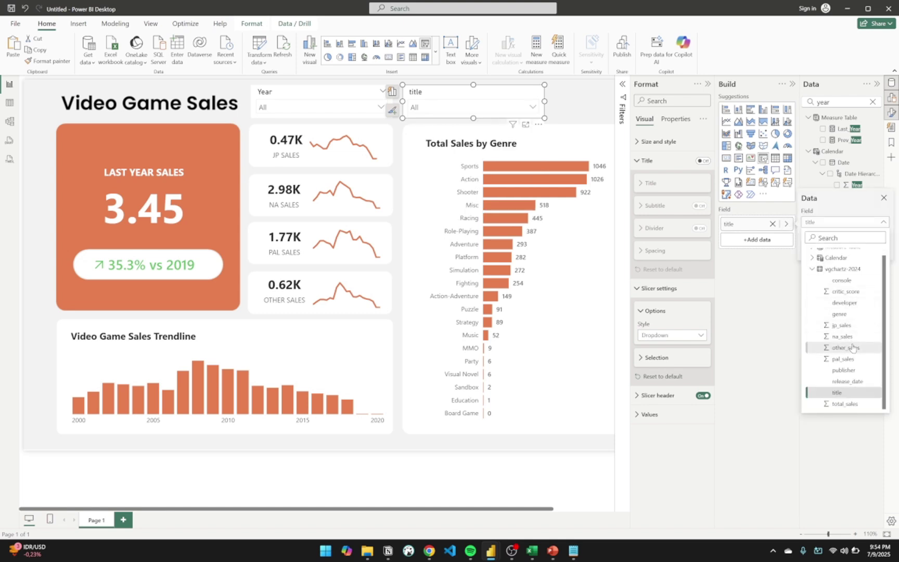
{"action": "scroll", "coordinate": [852, 348], "scroll_direction": "up", "scroll_amount": 1}
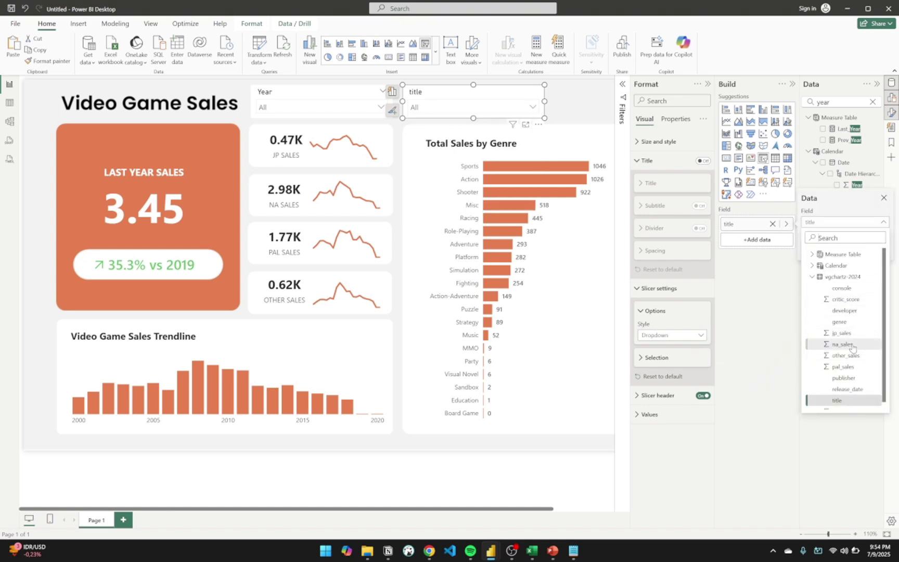
{"action": "left_click", "coordinate": [845, 311]}
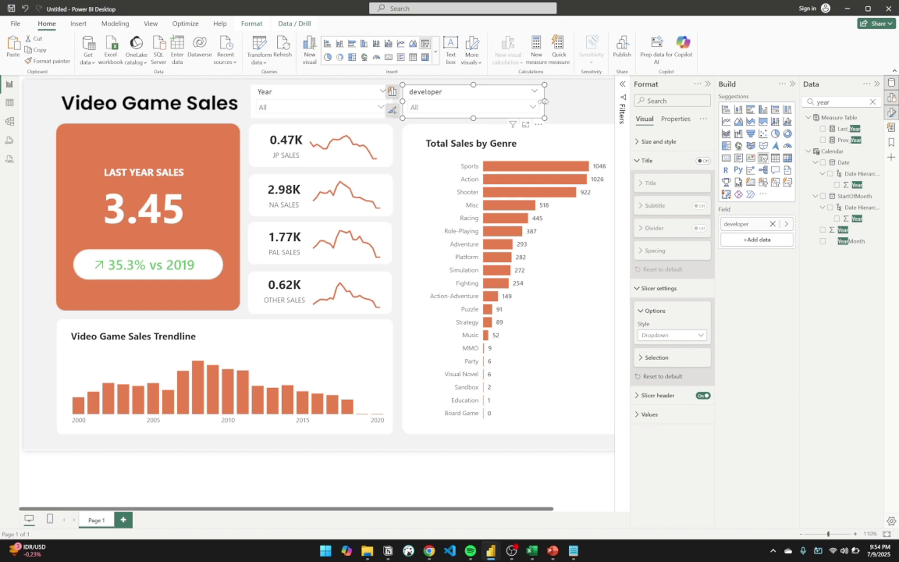
Step: Hide the formatting pane and narrow the developer slicer slightly to make room beside it
{"action": "left_click_drag", "start_coordinate": [544, 102], "coordinate": [504, 102]}
{"action": "left_click", "coordinate": [708, 84]}
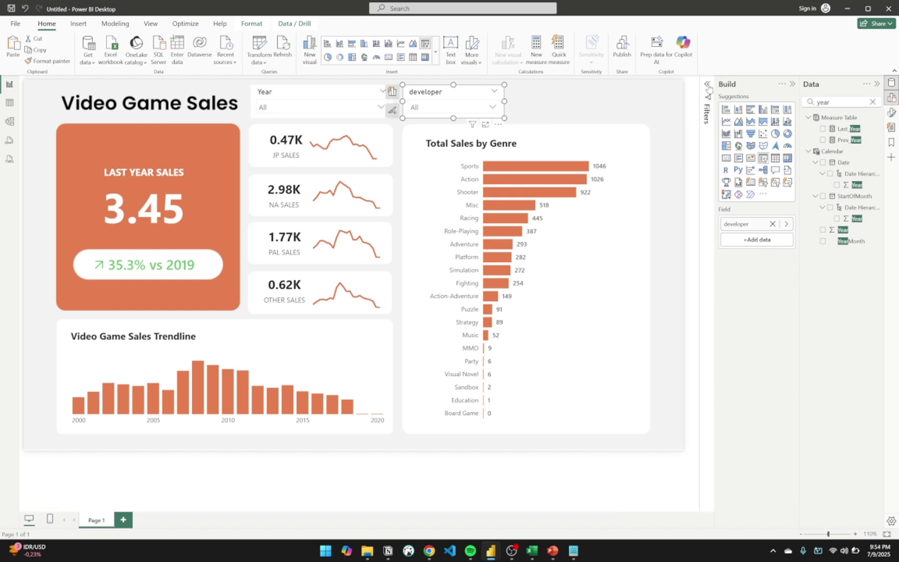
{"action": "key", "text": "ctrl+z"}
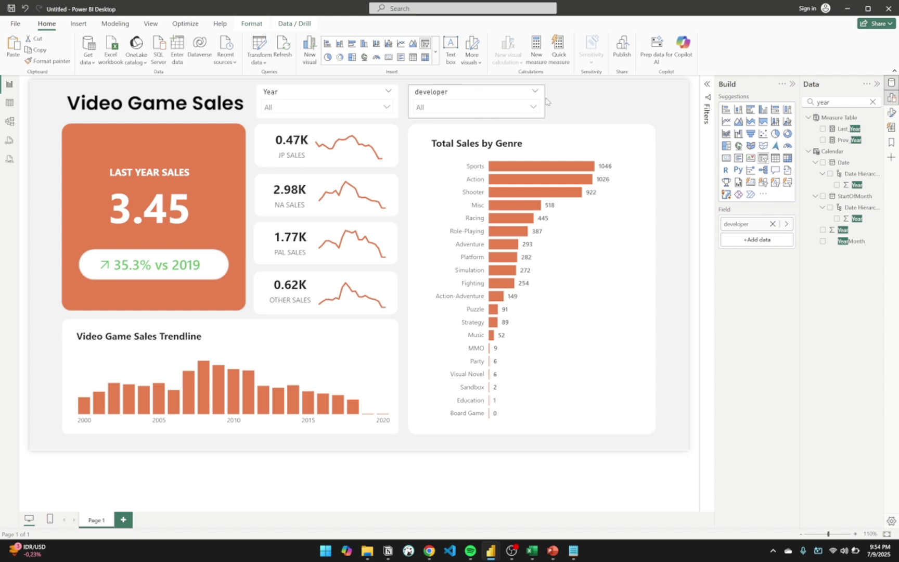
{"action": "left_click_drag", "start_coordinate": [545, 101], "coordinate": [542, 102]}
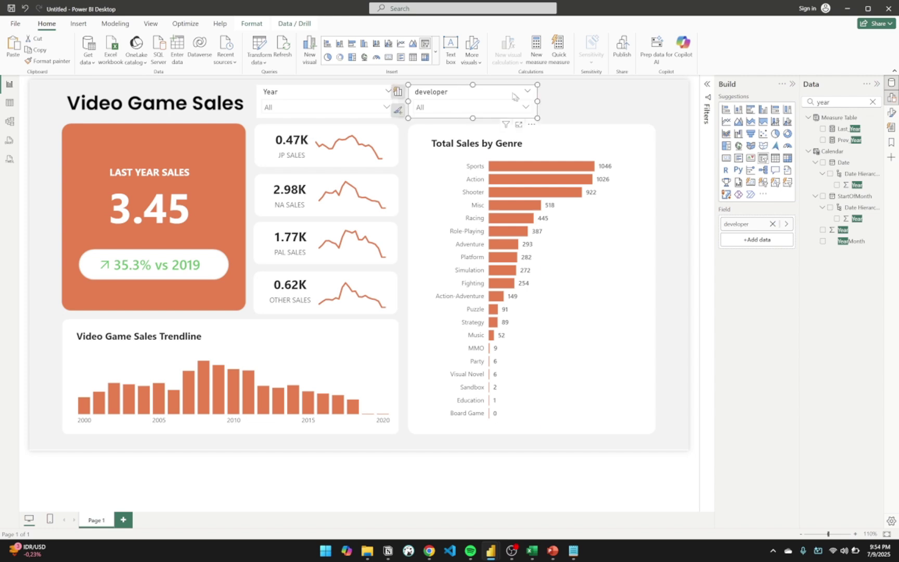
Step: Duplicate the developer slicer and place the copy beside the original, above the Total Sales by Genre chart
{"action": "key", "text": "ctrl+c"}
{"action": "key", "text": "ctrl+v"}
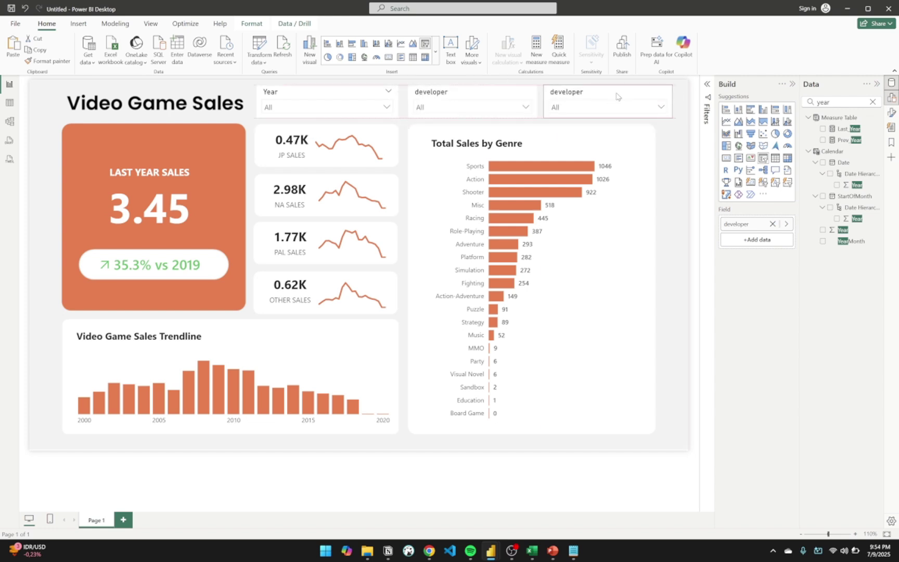
{"action": "left_click", "coordinate": [617, 96]}
Step: Narrow both developer slicers and close the gap so the pair spans the width of the Total Sales by Genre card
{"action": "left_click", "coordinate": [531, 102]}
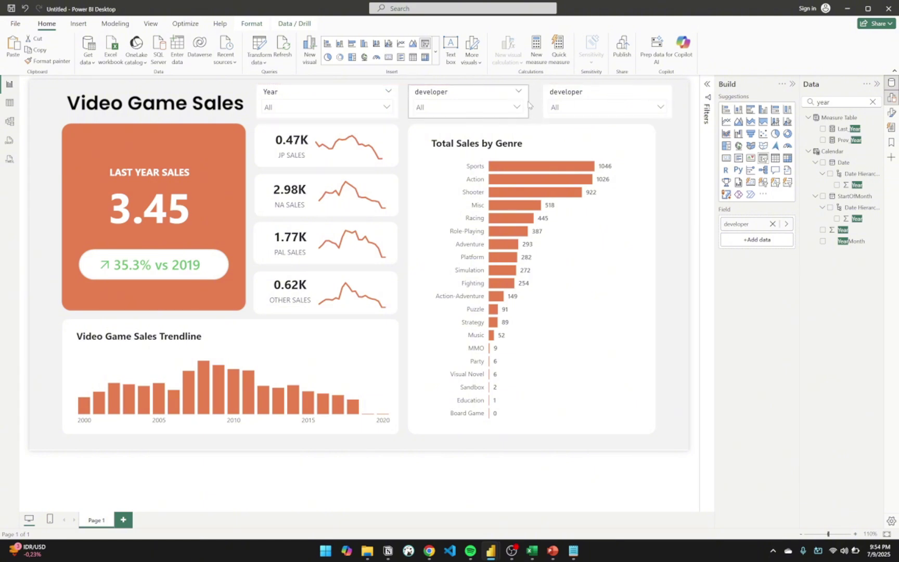
{"action": "left_click", "coordinate": [524, 105]}
{"action": "left_click_drag", "start_coordinate": [562, 97], "coordinate": [560, 96]}
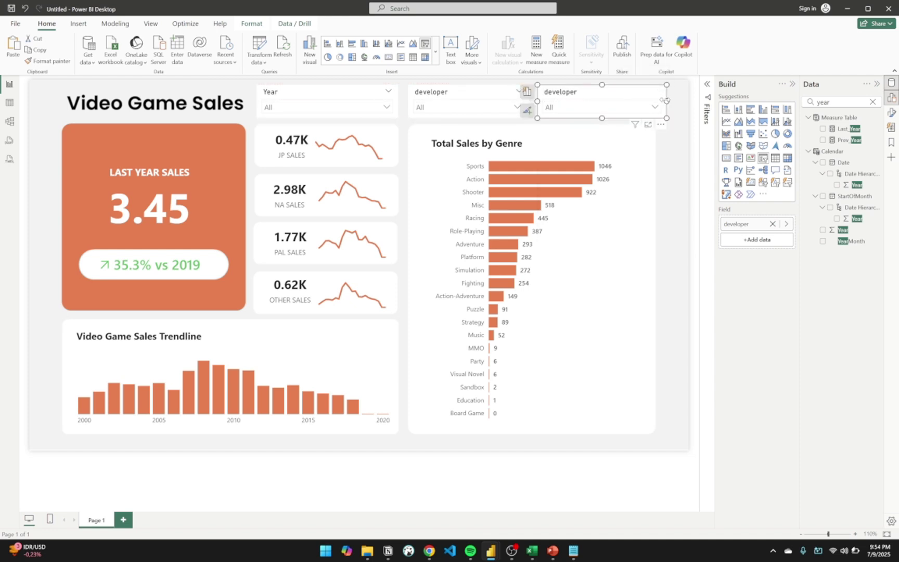
{"action": "left_click_drag", "start_coordinate": [667, 103], "coordinate": [655, 102]}
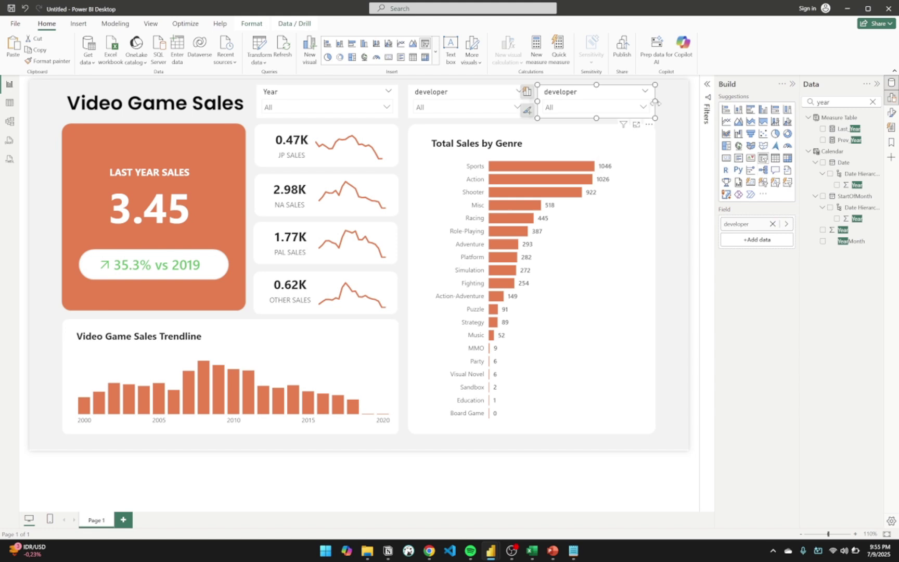
Step: Change the duplicated slicer's field to publisher from the vgchartz-2024 table and deselect it
{"action": "left_click", "coordinate": [786, 223]}
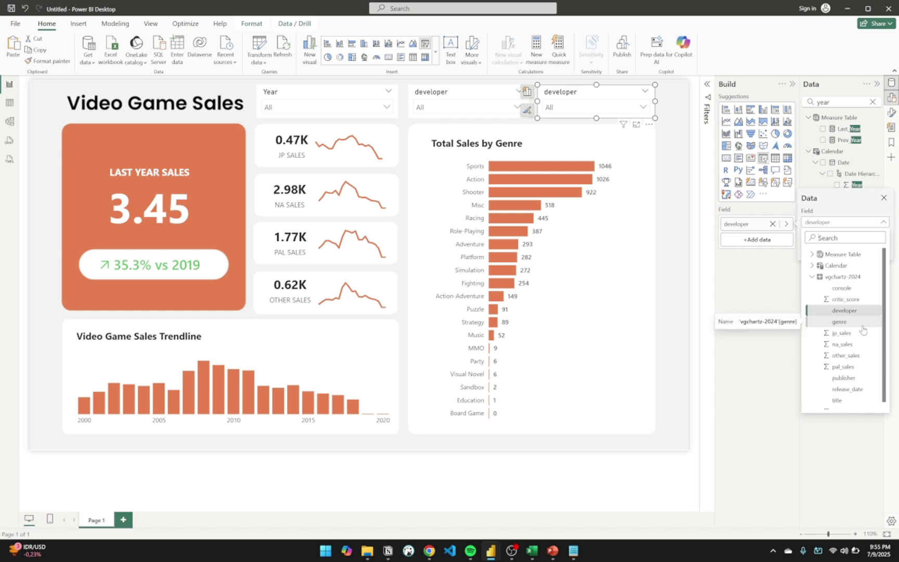
{"action": "left_click", "coordinate": [846, 378]}
{"action": "left_click", "coordinate": [669, 172]}
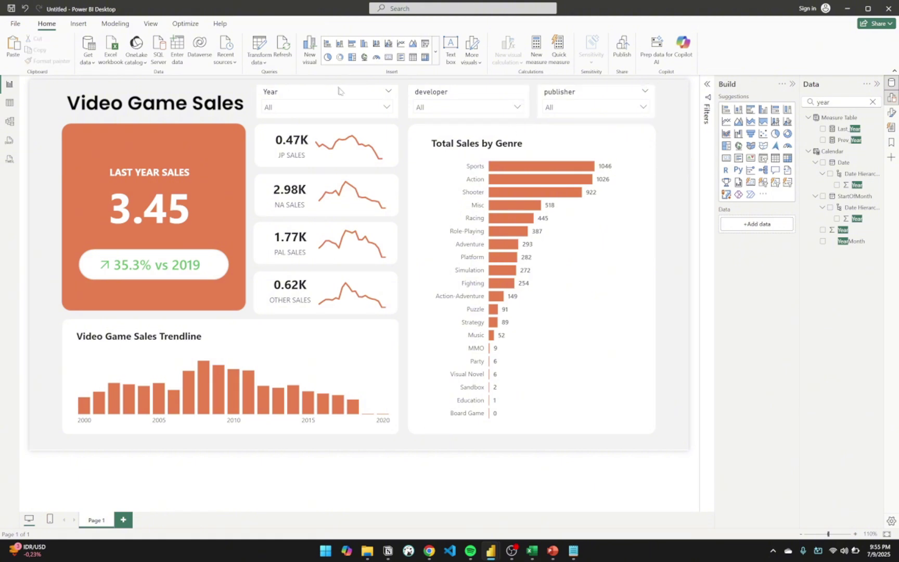
Step: Test the Year slicer with 2003, 2010, 2013 and 2018 in turn, clearing each selection before closing the list
{"action": "left_click", "coordinate": [355, 107]}
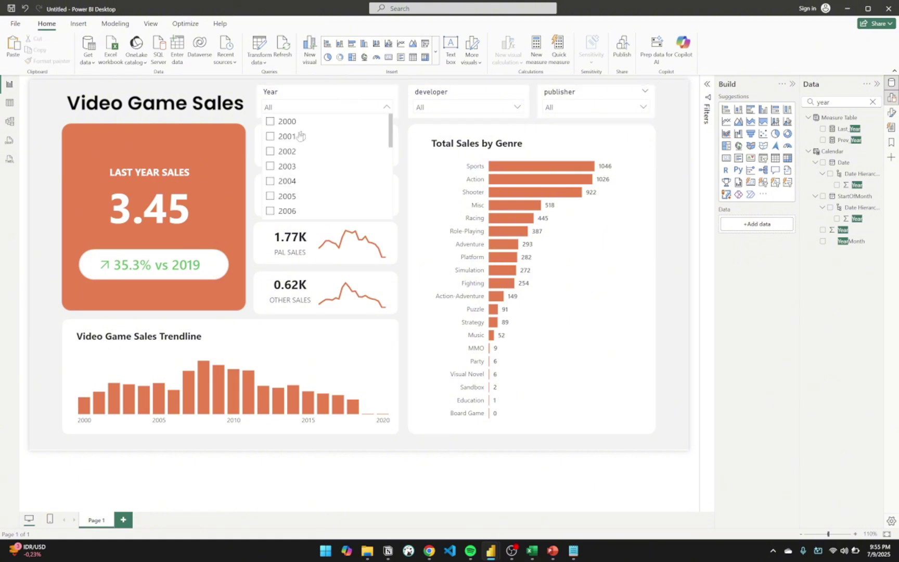
{"action": "left_click", "coordinate": [269, 167]}
{"action": "left_click", "coordinate": [270, 166]}
{"action": "scroll", "coordinate": [270, 174], "scroll_direction": "down", "scroll_amount": 2}
{"action": "left_click", "coordinate": [269, 178]}
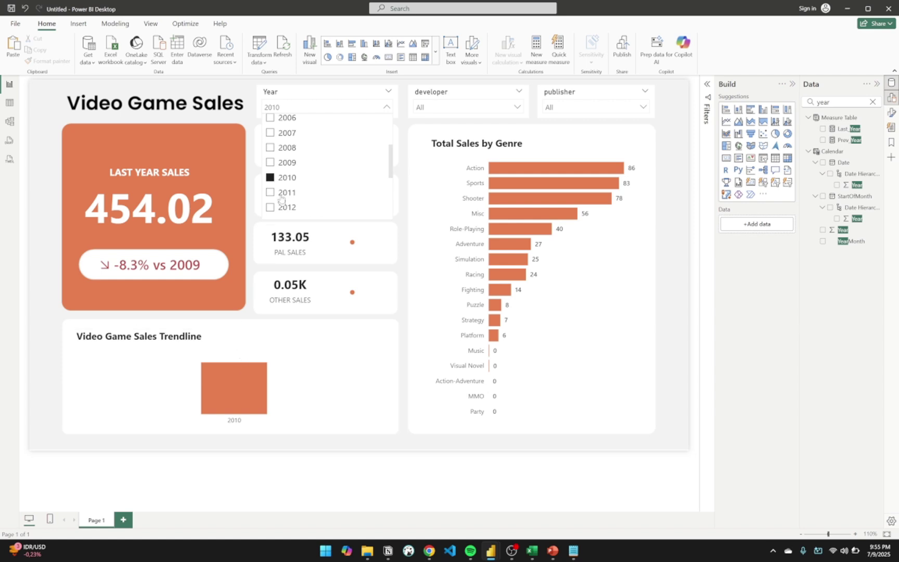
{"action": "left_click", "coordinate": [269, 178]}
{"action": "scroll", "coordinate": [270, 187], "scroll_direction": "down", "scroll_amount": 2}
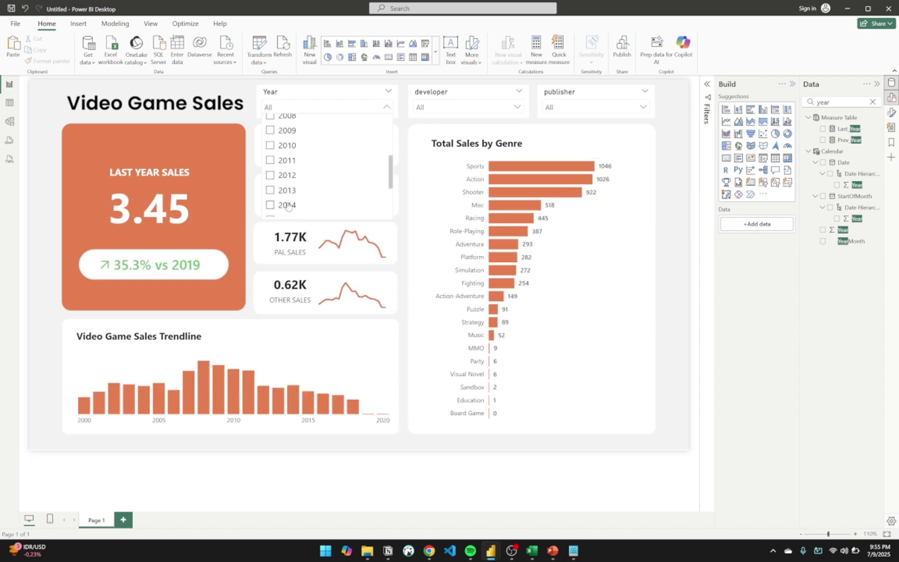
{"action": "left_click", "coordinate": [270, 188]}
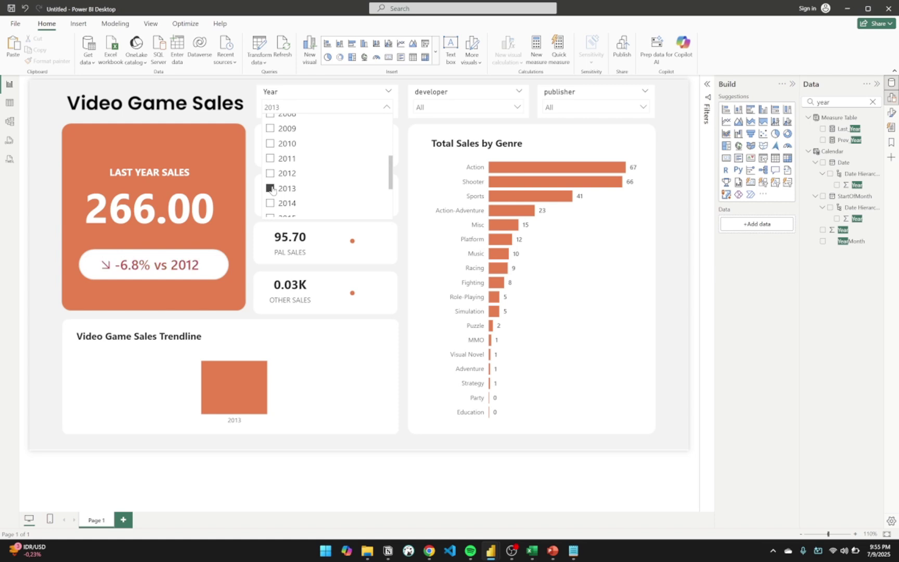
{"action": "left_click", "coordinate": [270, 188]}
{"action": "scroll", "coordinate": [311, 209], "scroll_direction": "down", "scroll_amount": 3}
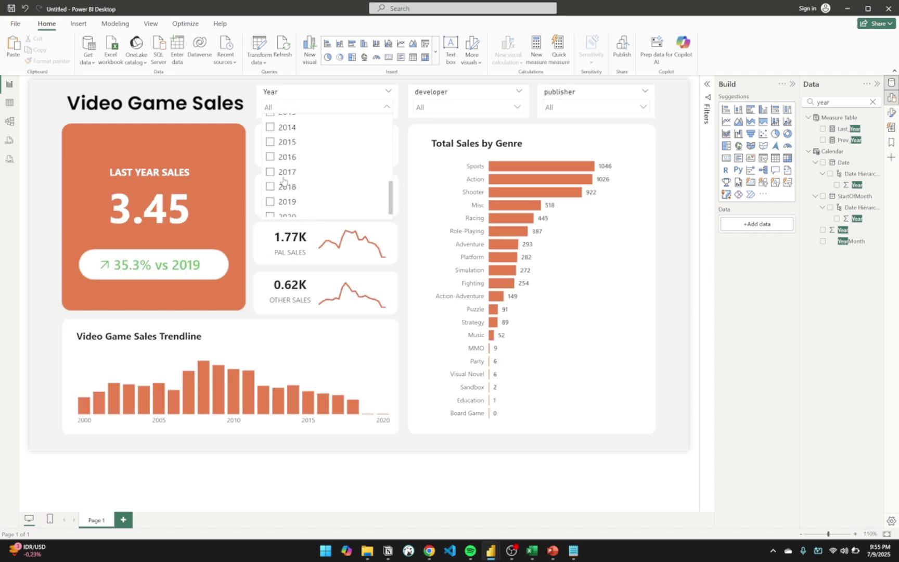
{"action": "left_click", "coordinate": [269, 187]}
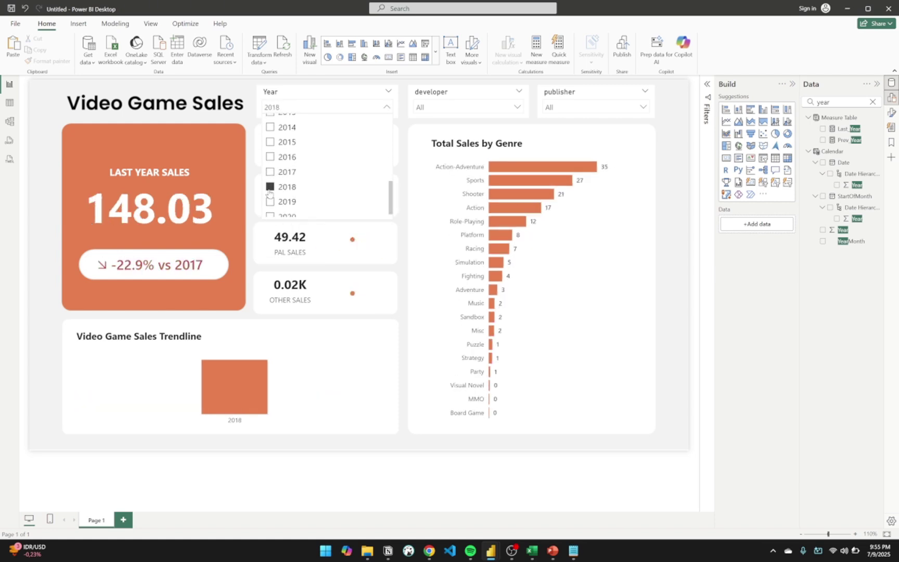
{"action": "left_click", "coordinate": [270, 187]}
{"action": "scroll", "coordinate": [325, 188], "scroll_direction": "up", "scroll_amount": 8}
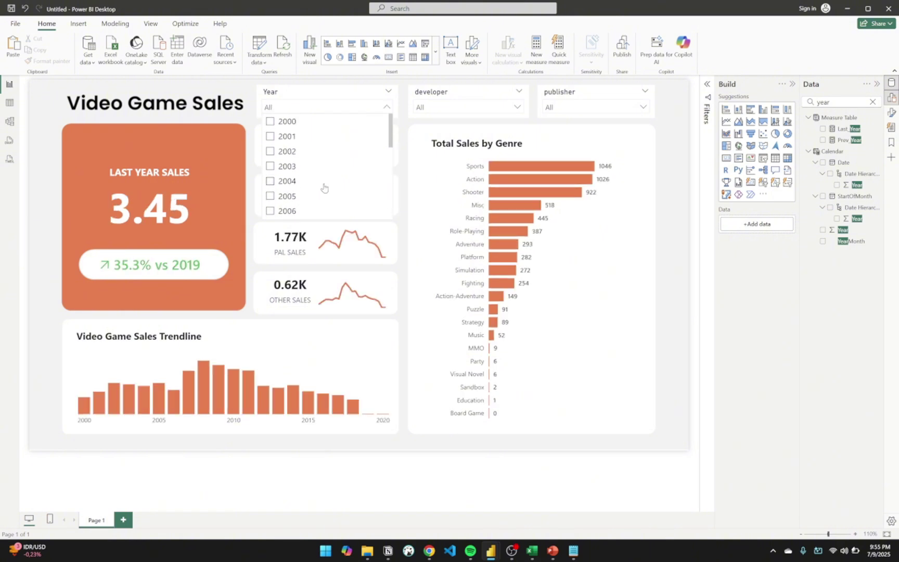
{"action": "left_click", "coordinate": [387, 107]}
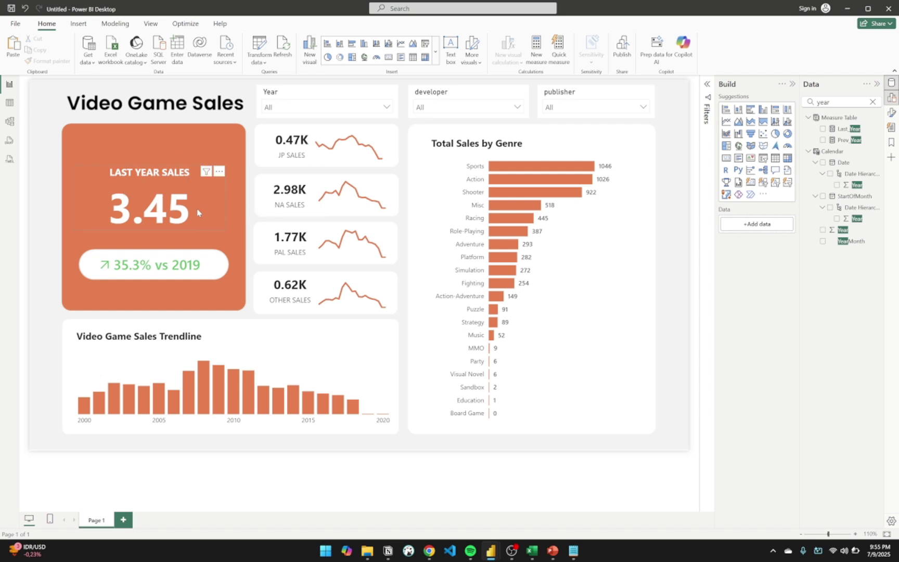
Step: Test the publisher slicer with 100 Gates, 10tons, 17-Bit and 2Awesome Studio in turn, clearing each selection
{"action": "left_click", "coordinate": [580, 112]}
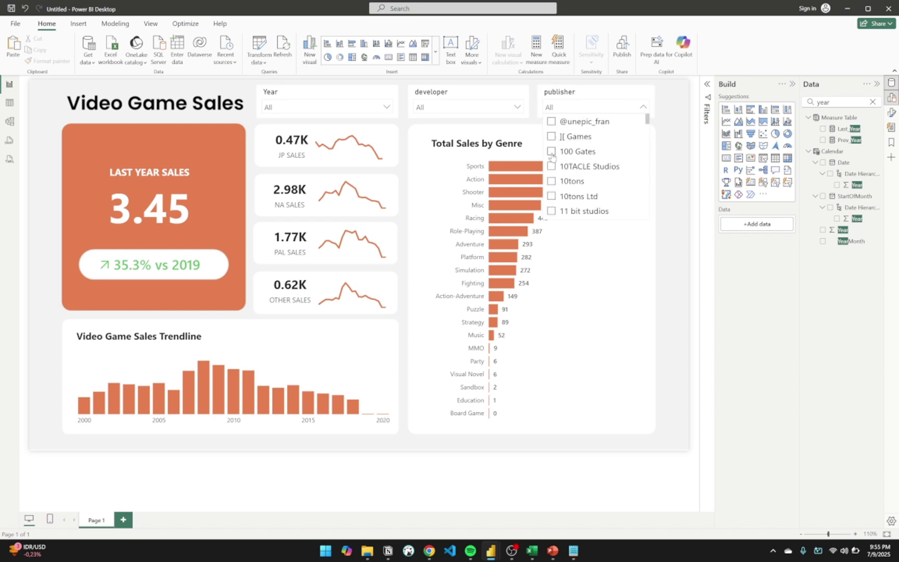
{"action": "left_click", "coordinate": [552, 154]}
{"action": "left_click", "coordinate": [552, 154]}
{"action": "left_click", "coordinate": [553, 185]}
{"action": "left_click", "coordinate": [552, 183]}
{"action": "scroll", "coordinate": [554, 182], "scroll_direction": "down", "scroll_amount": 2}
{"action": "left_click", "coordinate": [554, 180]}
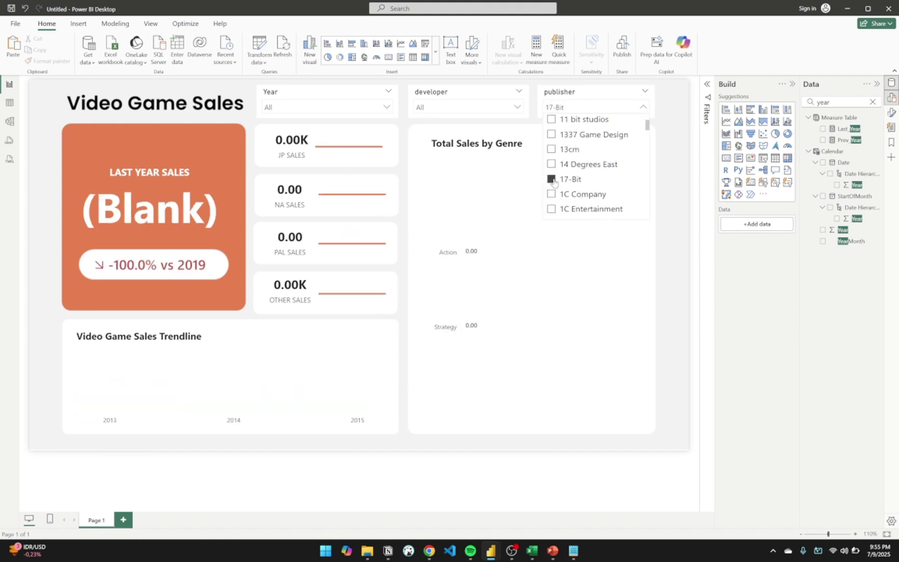
{"action": "left_click", "coordinate": [553, 179]}
{"action": "scroll", "coordinate": [554, 183], "scroll_direction": "down", "scroll_amount": 2}
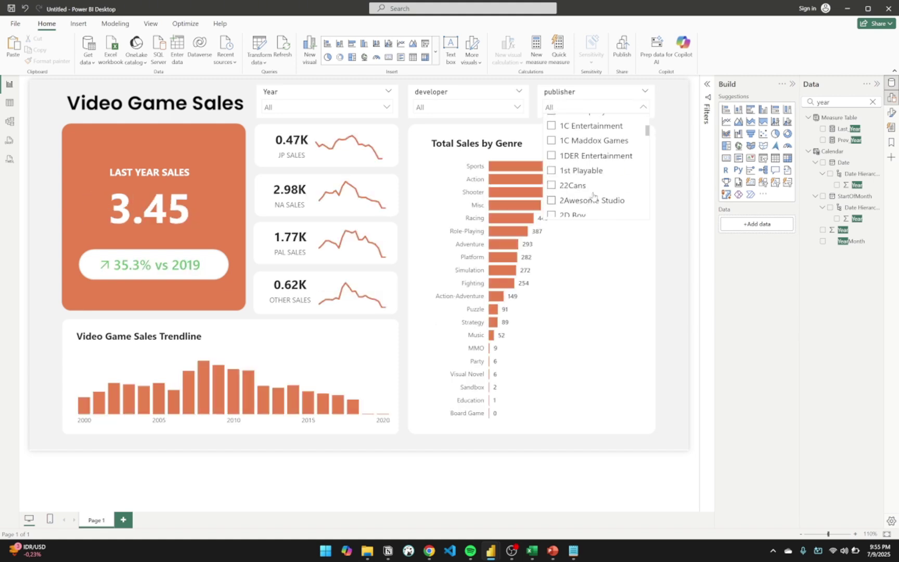
{"action": "left_click", "coordinate": [552, 200]}
{"action": "left_click", "coordinate": [552, 200]}
Step: Compare the dashboard for 2004, 2012, 2013 and 2014 with the Year slicer, clear the year and select the trendline chart
{"action": "left_click", "coordinate": [380, 112]}
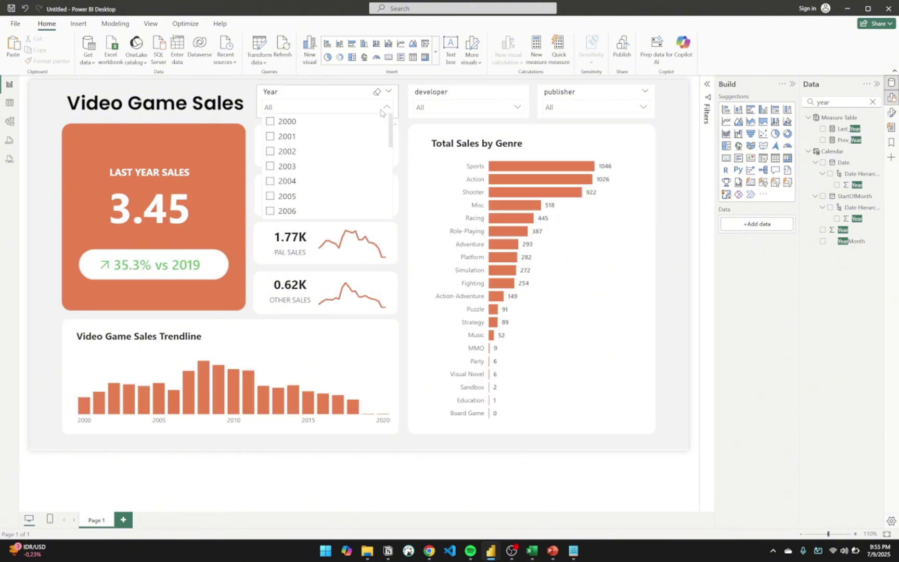
{"action": "left_click", "coordinate": [278, 182]}
{"action": "scroll", "coordinate": [278, 182], "scroll_direction": "down", "scroll_amount": 3}
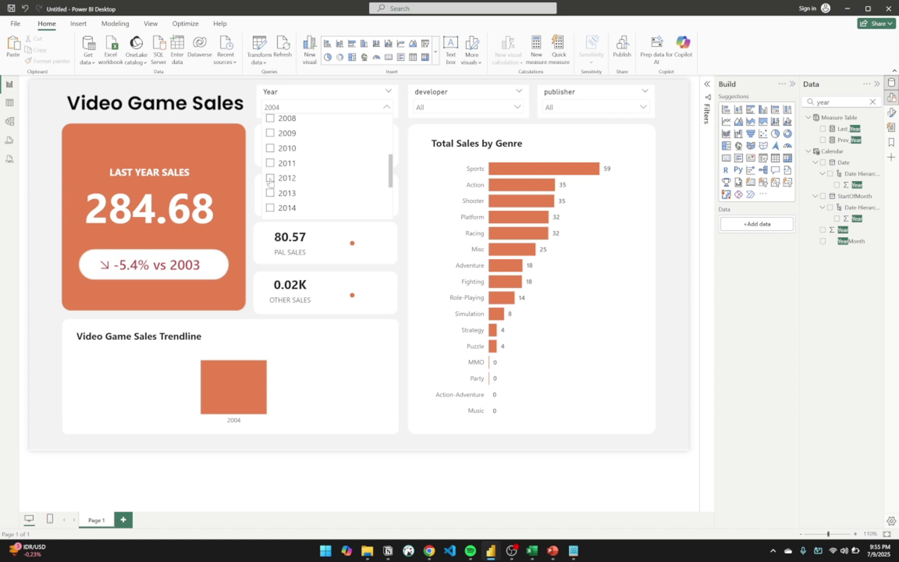
{"action": "left_click", "coordinate": [270, 178]}
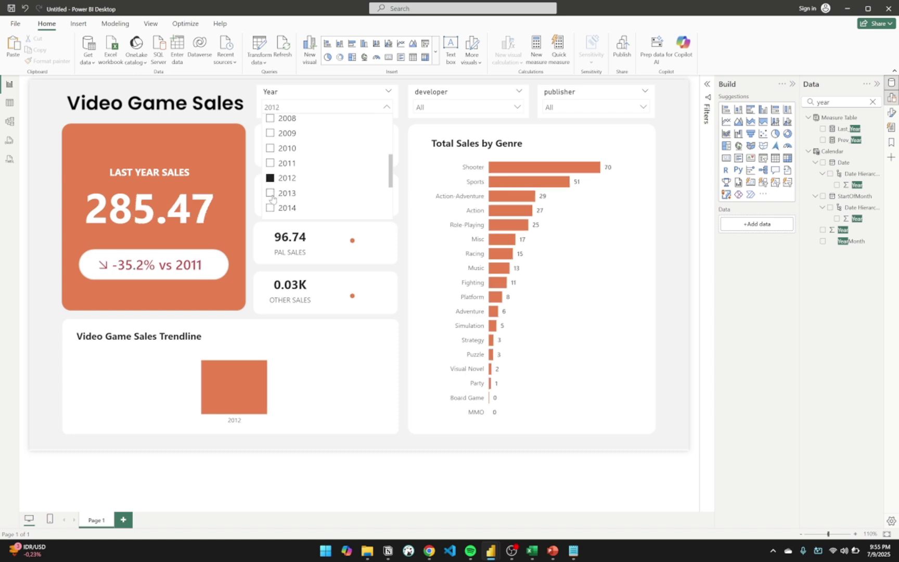
{"action": "left_click", "coordinate": [271, 193]}
{"action": "left_click", "coordinate": [273, 203]}
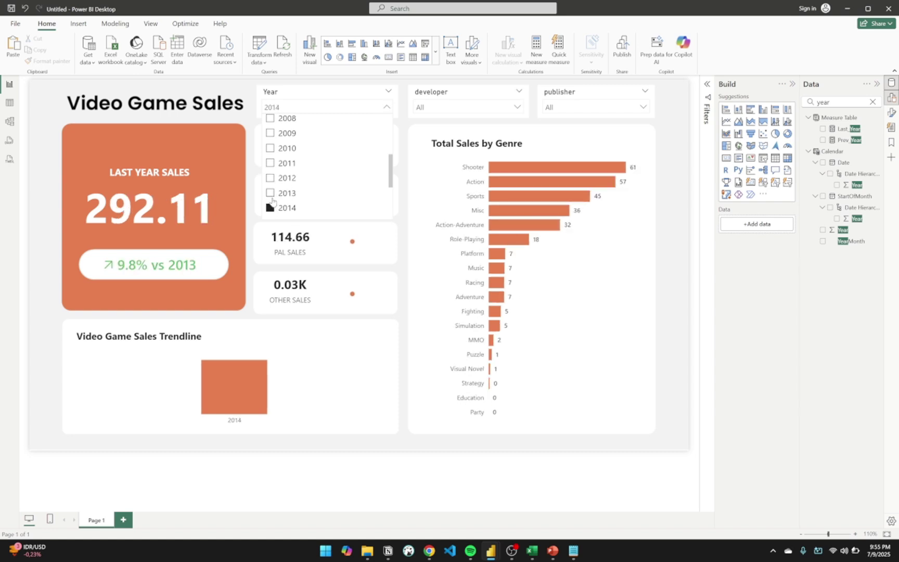
{"action": "left_click", "coordinate": [272, 197]}
{"action": "left_click", "coordinate": [271, 195]}
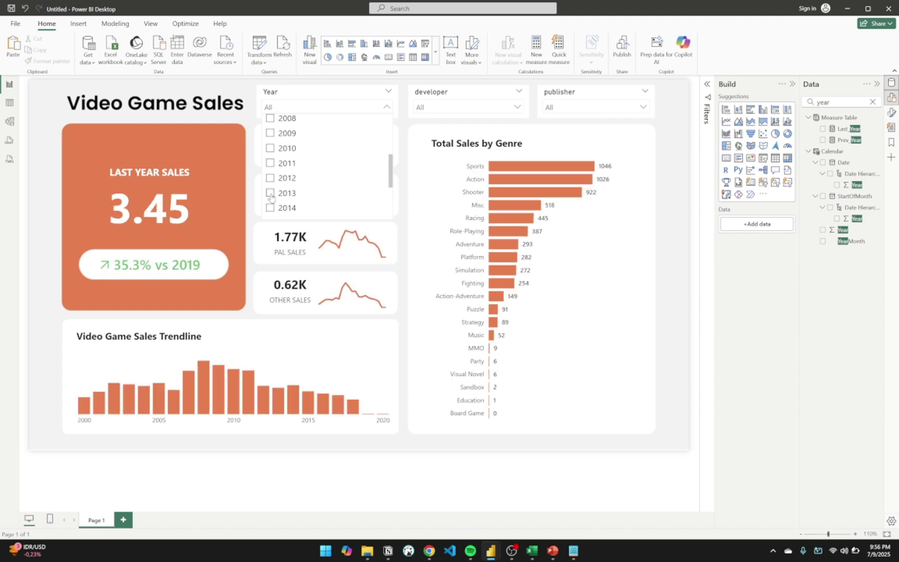
{"action": "left_click", "coordinate": [386, 365]}
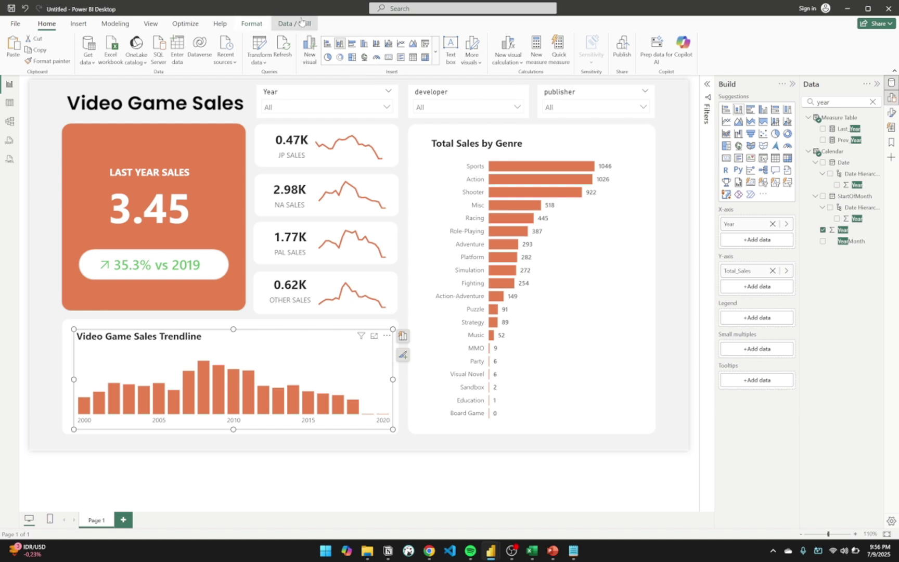
Step: Turn on interaction editing and inspect how the trendline chart and Year slicer interact with the other visuals, then clear the selection
{"action": "left_click", "coordinate": [300, 21]}
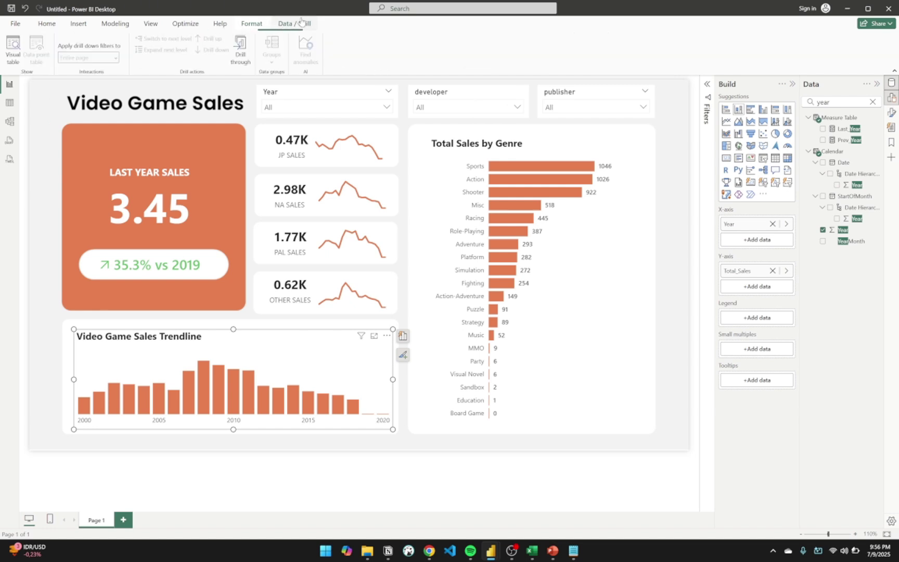
{"action": "left_click", "coordinate": [253, 24]}
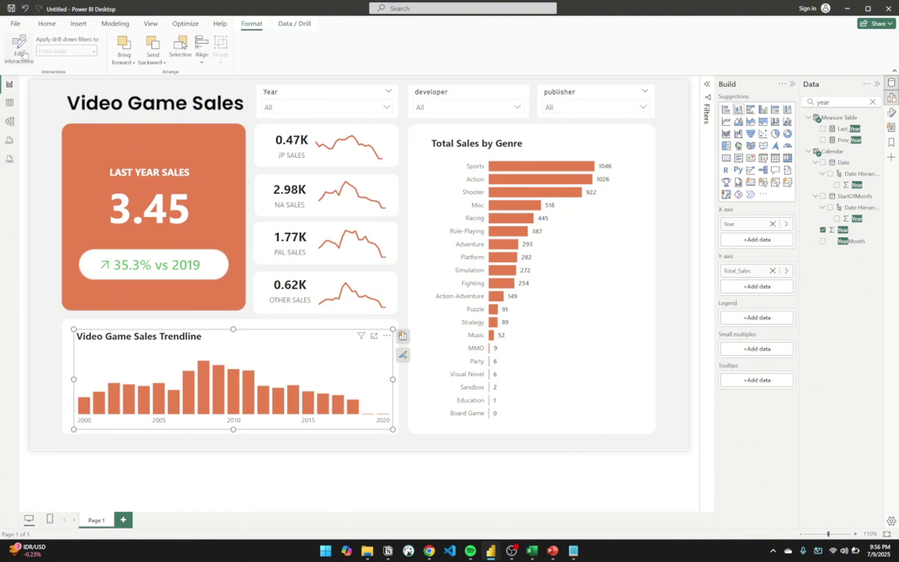
{"action": "left_click", "coordinate": [20, 52]}
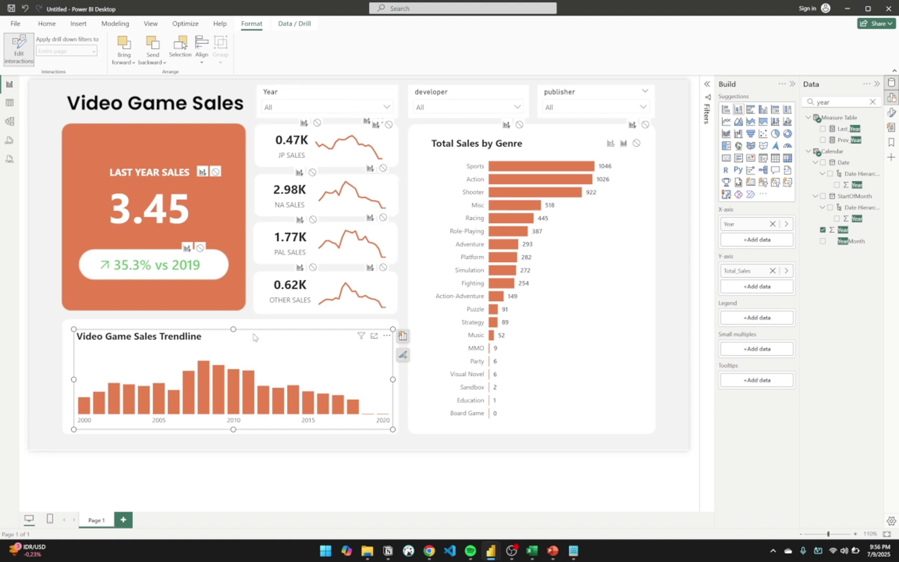
{"action": "left_click", "coordinate": [400, 399]}
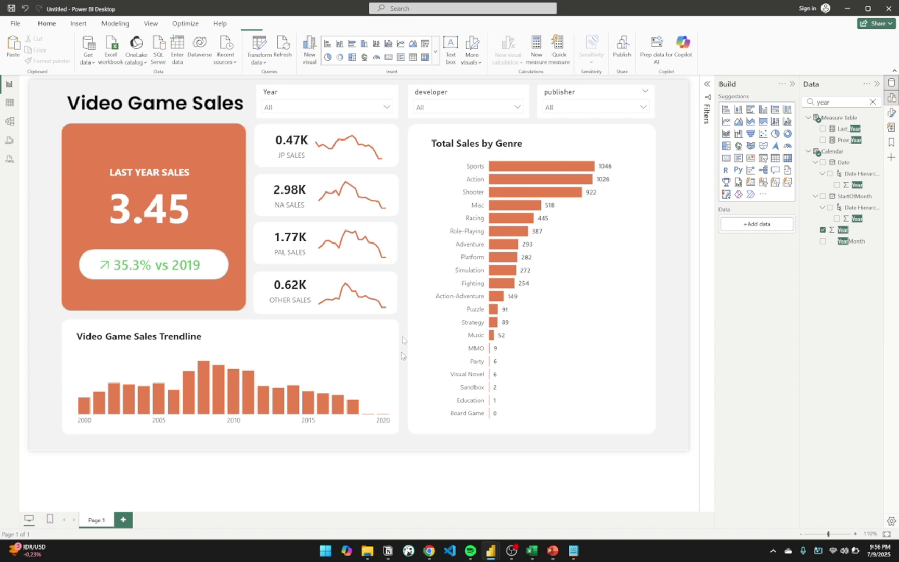
{"action": "left_click", "coordinate": [348, 98]}
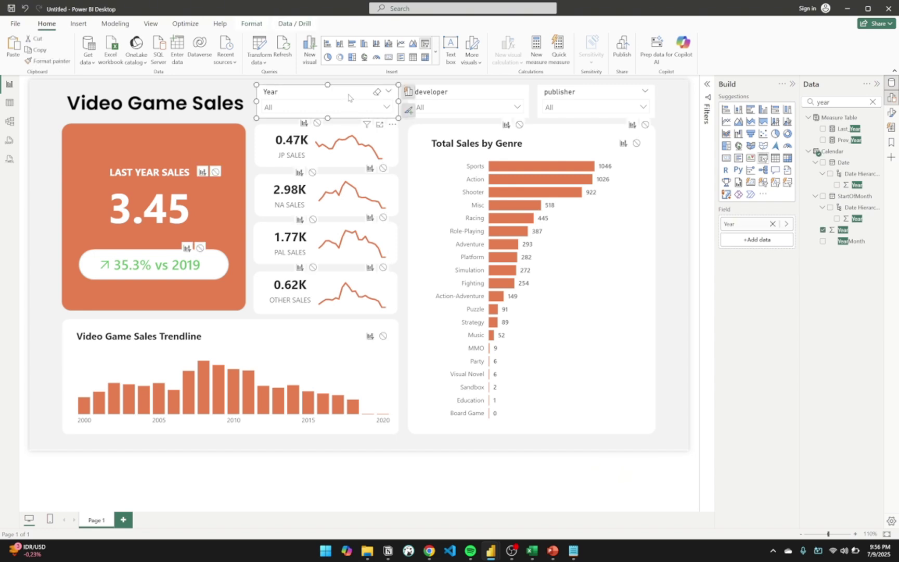
{"action": "left_click", "coordinate": [241, 22]}
{"action": "left_click", "coordinate": [21, 52]}
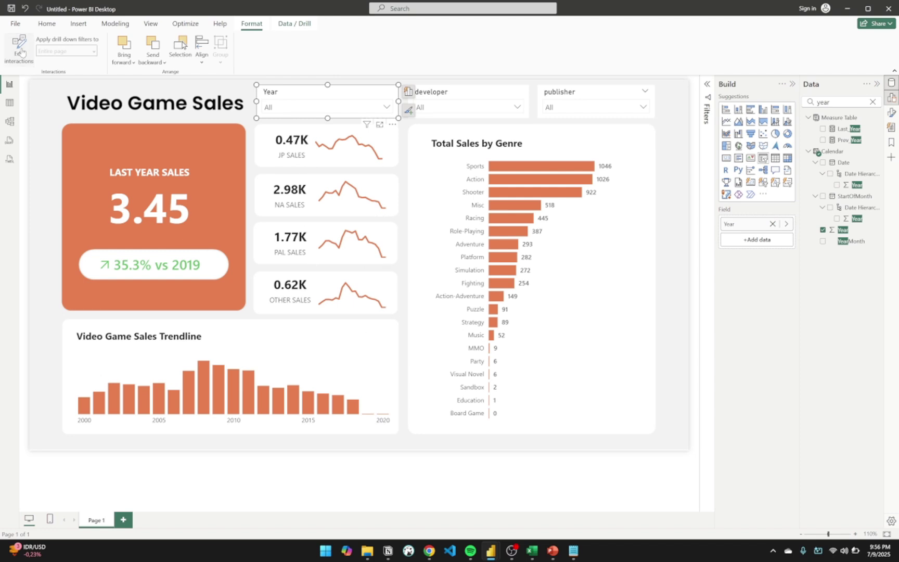
{"action": "left_click", "coordinate": [21, 52]}
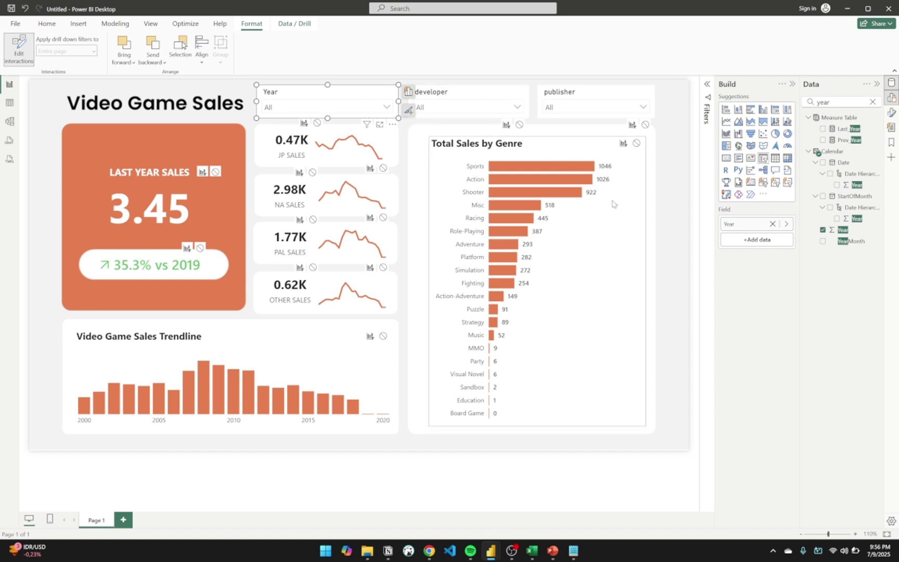
{"action": "left_click", "coordinate": [652, 220]}
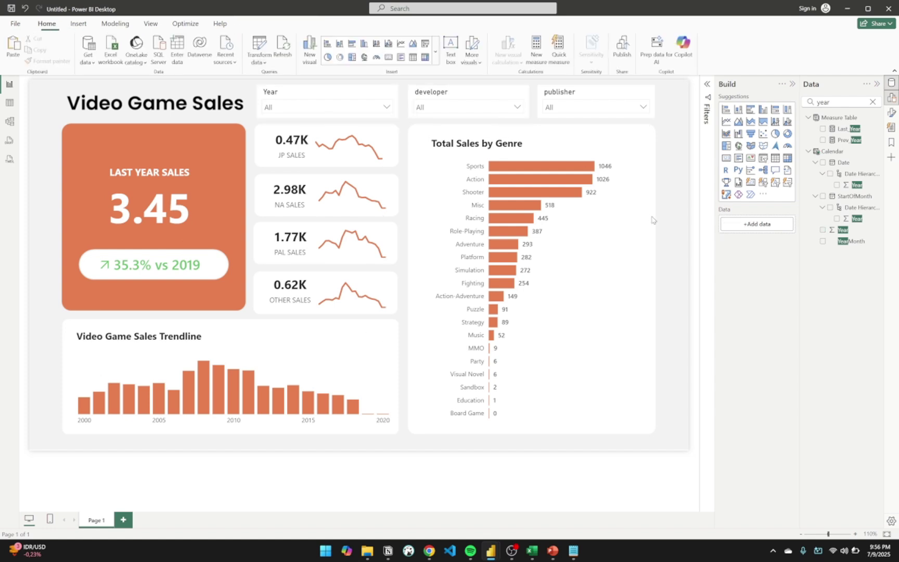
Step: Set the Year slicer's interaction to None for the JP, NA, PAL and Other Sales cards, then deselect the slicer
{"action": "left_click", "coordinate": [388, 139]}
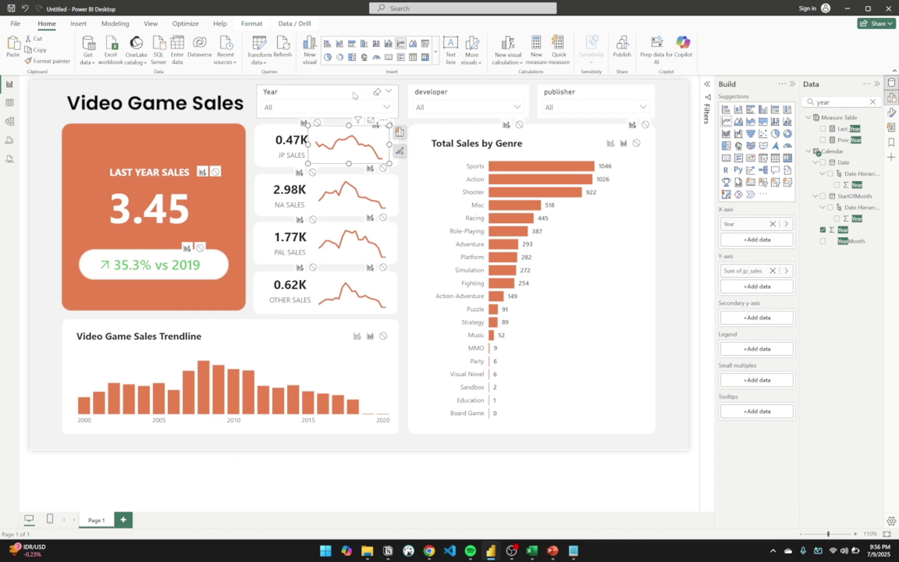
{"action": "left_click", "coordinate": [352, 95]}
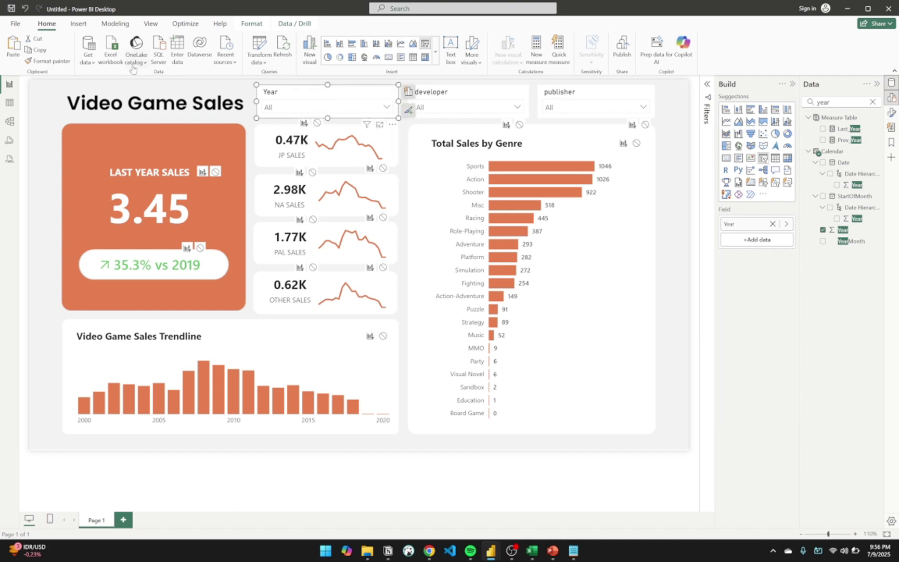
{"action": "left_click", "coordinate": [260, 22]}
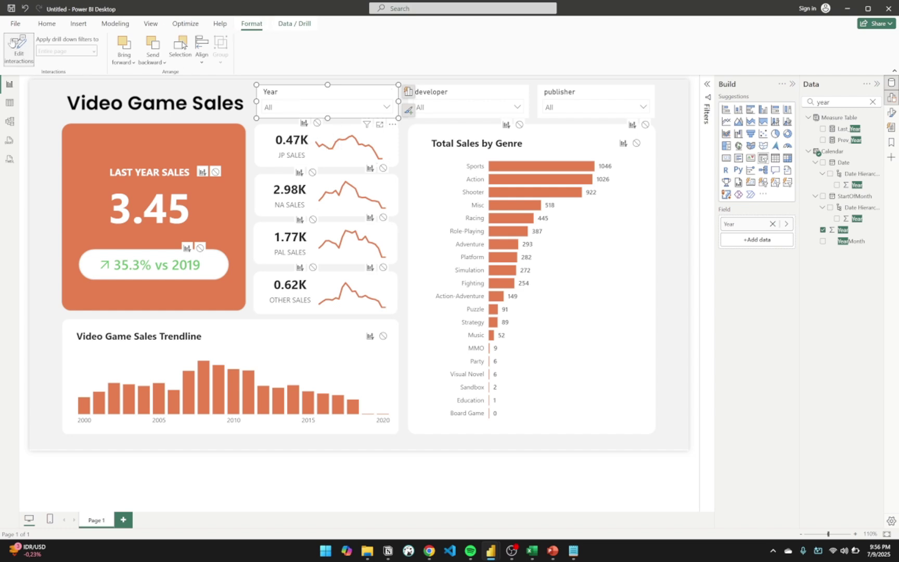
{"action": "left_click", "coordinate": [318, 123]}
{"action": "left_click", "coordinate": [313, 172]}
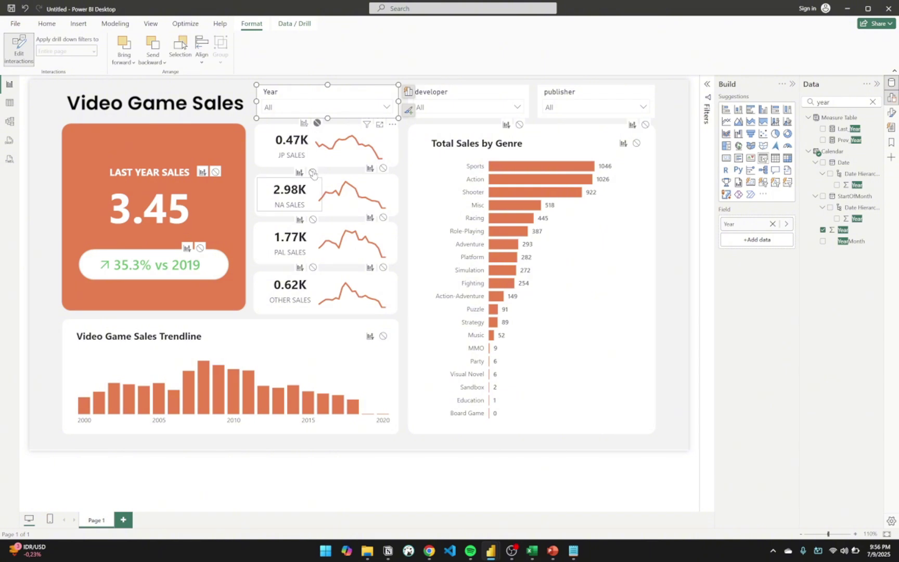
{"action": "left_click", "coordinate": [312, 219]}
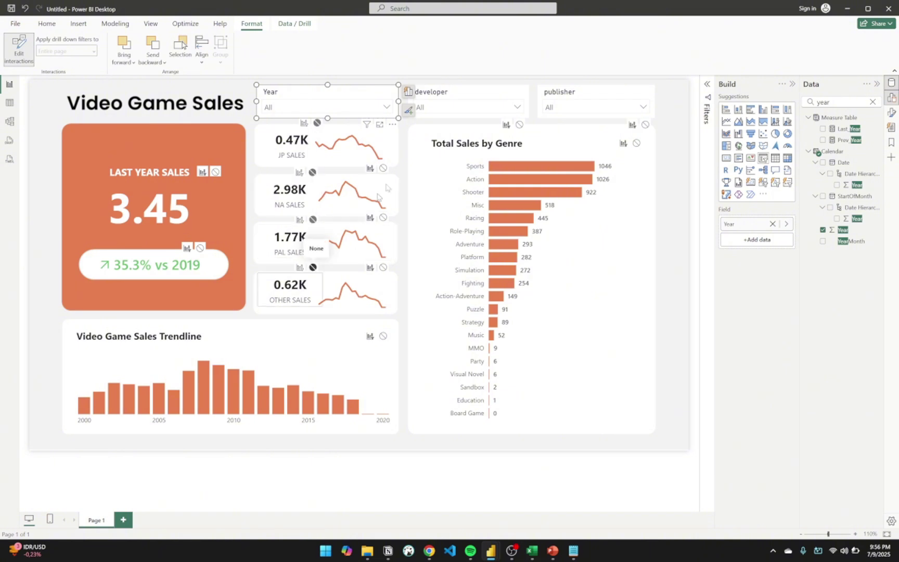
{"action": "left_click", "coordinate": [656, 176]}
Step: Test the Year slicer's effect on the sales cards by repeatedly selecting and clearing 2009
{"action": "left_click", "coordinate": [352, 110]}
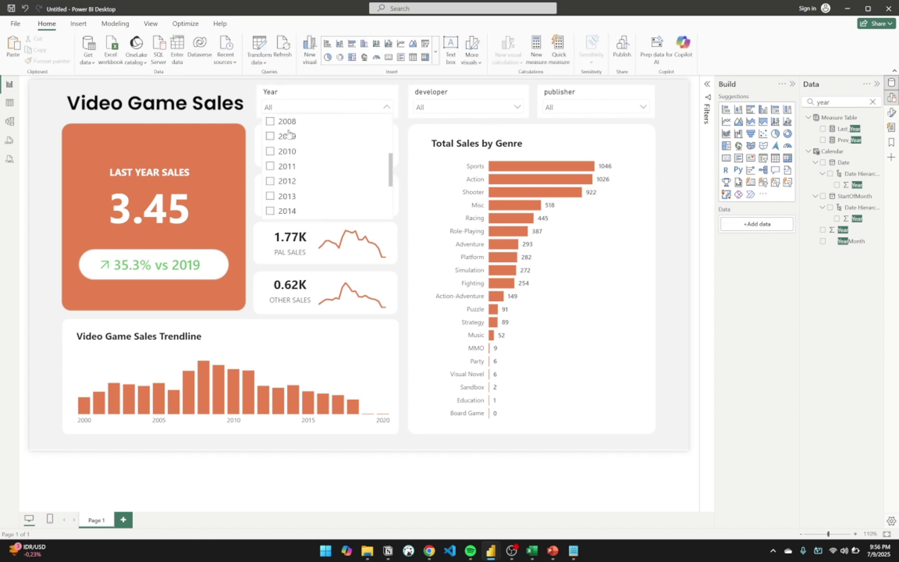
{"action": "left_click", "coordinate": [269, 136]}
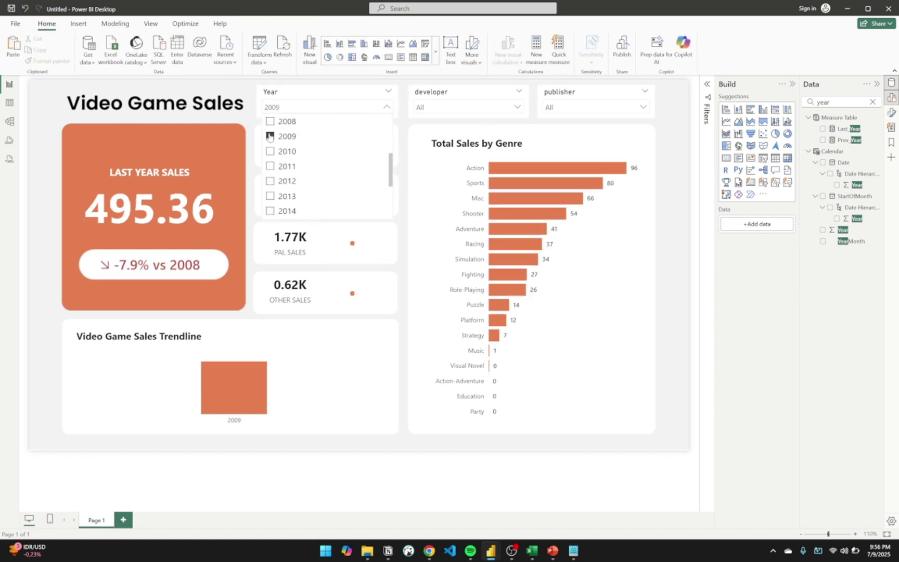
{"action": "left_click", "coordinate": [270, 137]}
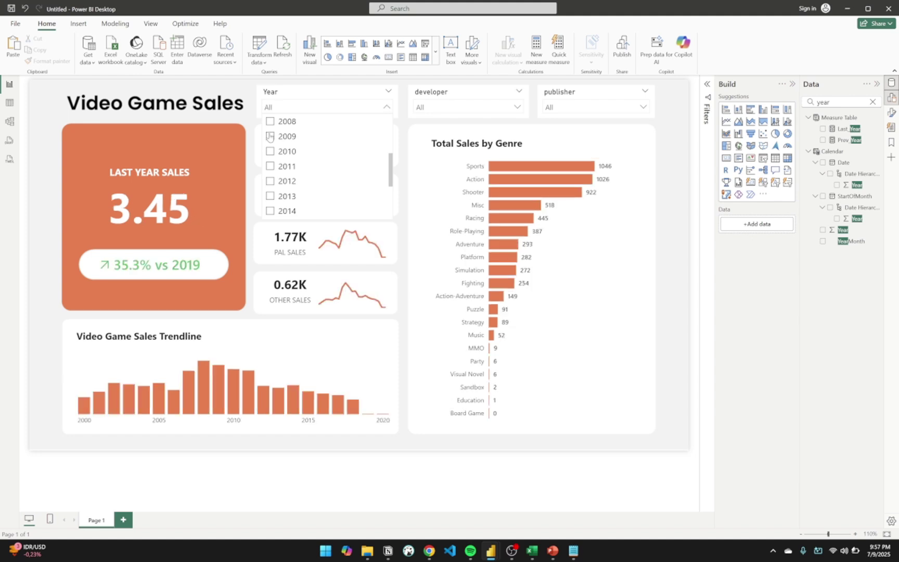
{"action": "left_click", "coordinate": [253, 101]}
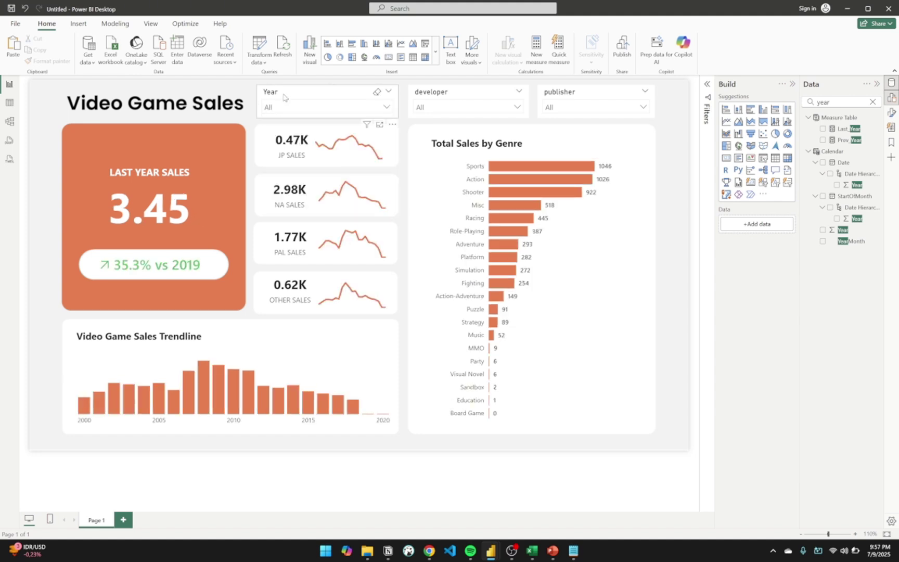
{"action": "left_click", "coordinate": [283, 97]}
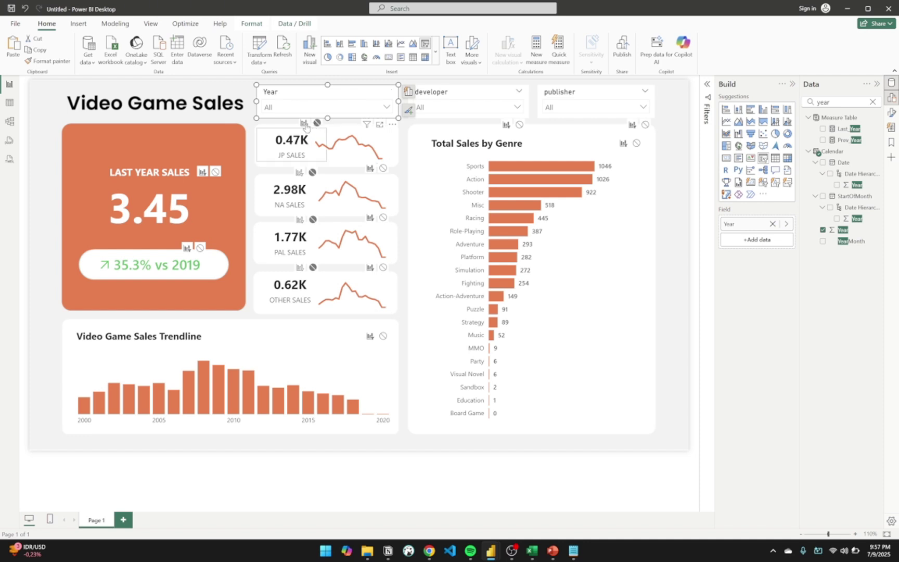
{"action": "left_click", "coordinate": [291, 108]}
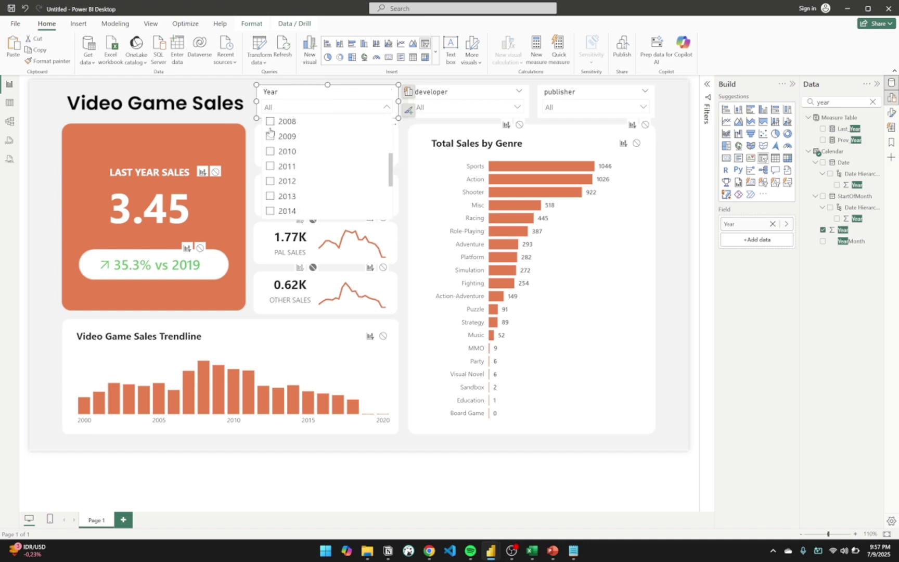
{"action": "left_click", "coordinate": [269, 136]}
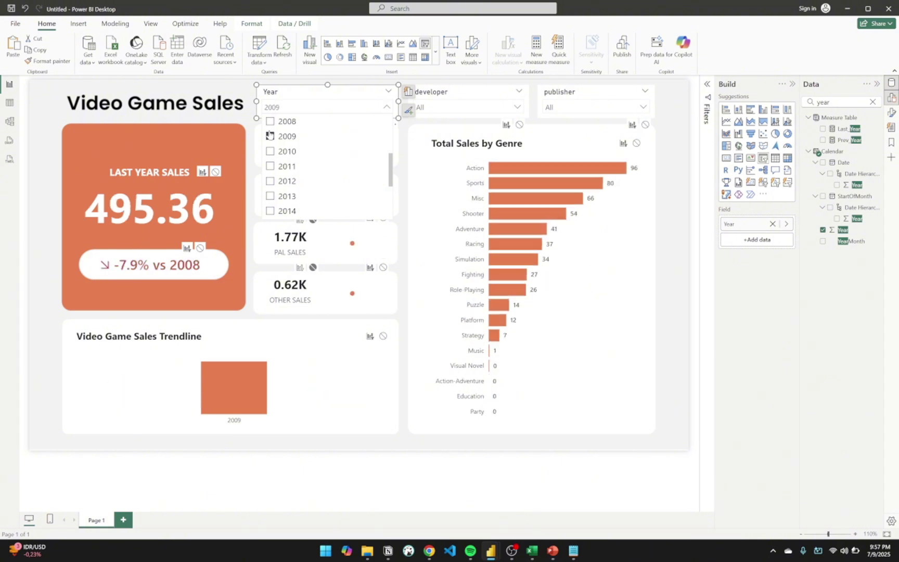
{"action": "left_click", "coordinate": [269, 136]}
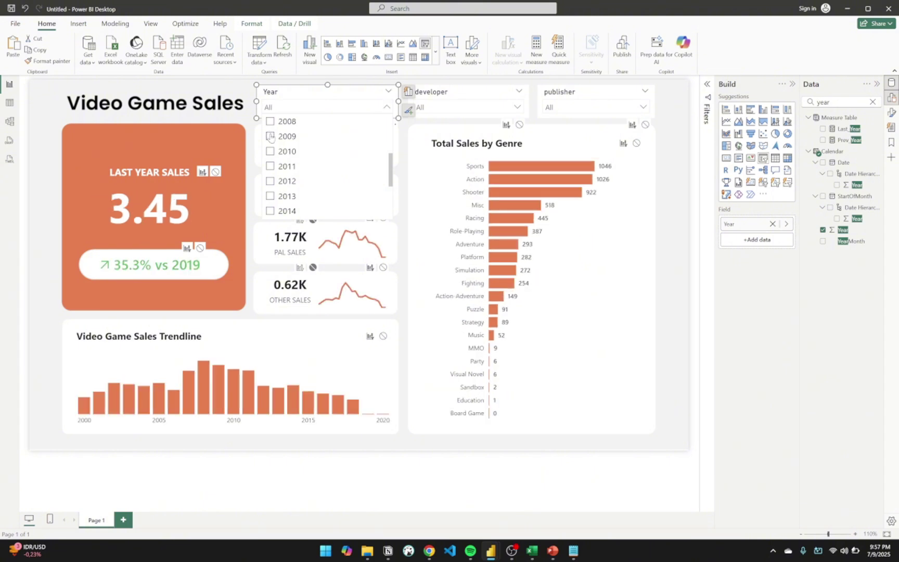
{"action": "left_click", "coordinate": [270, 136]}
{"action": "left_click", "coordinate": [270, 136]}
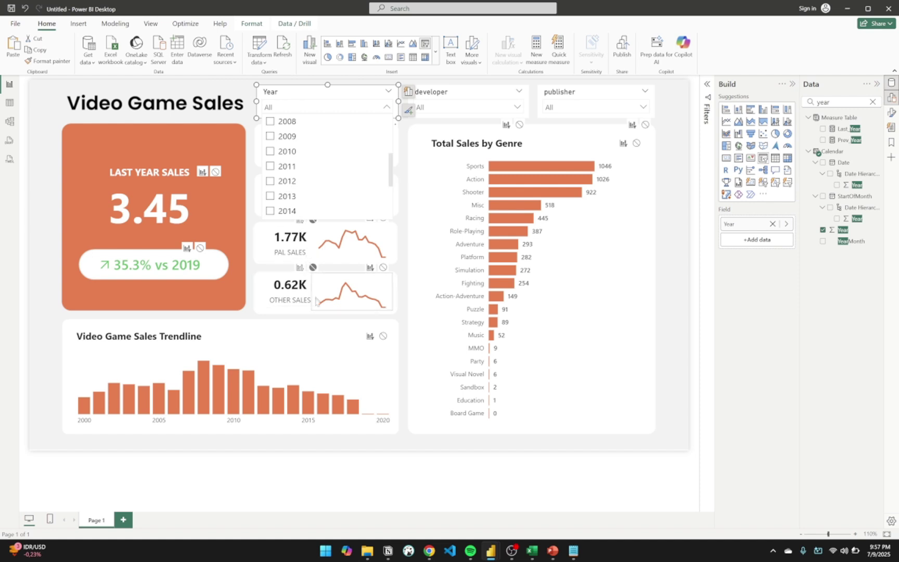
Step: Compare the interaction settings of the trendline chart and Year slicer, and review the slicer's None setting on the four sales cards
{"action": "left_click", "coordinate": [331, 340]}
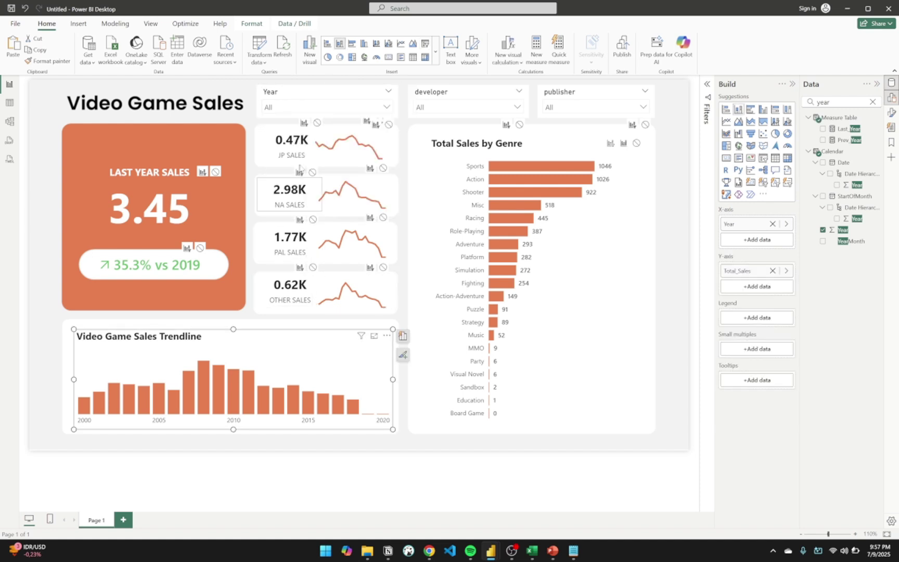
{"action": "left_click", "coordinate": [295, 96]}
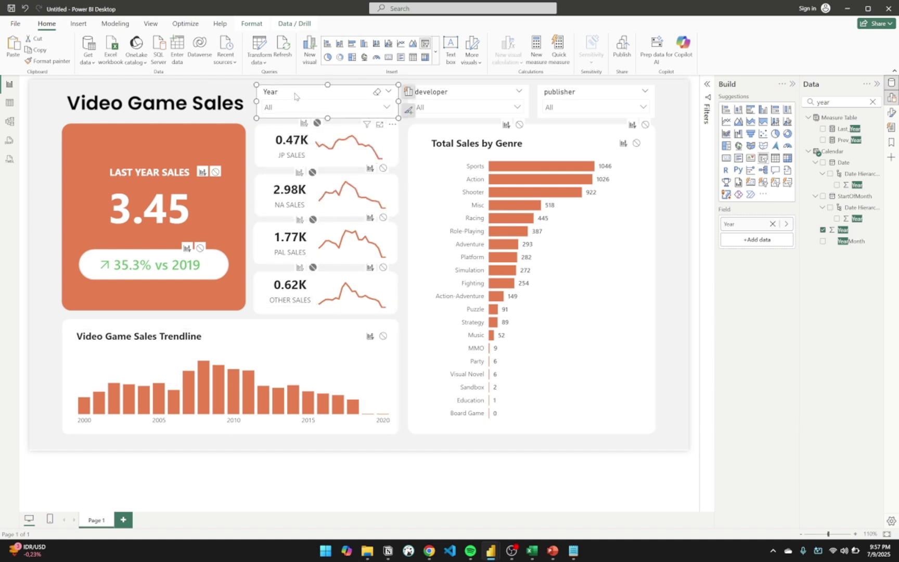
{"action": "left_click", "coordinate": [253, 90]}
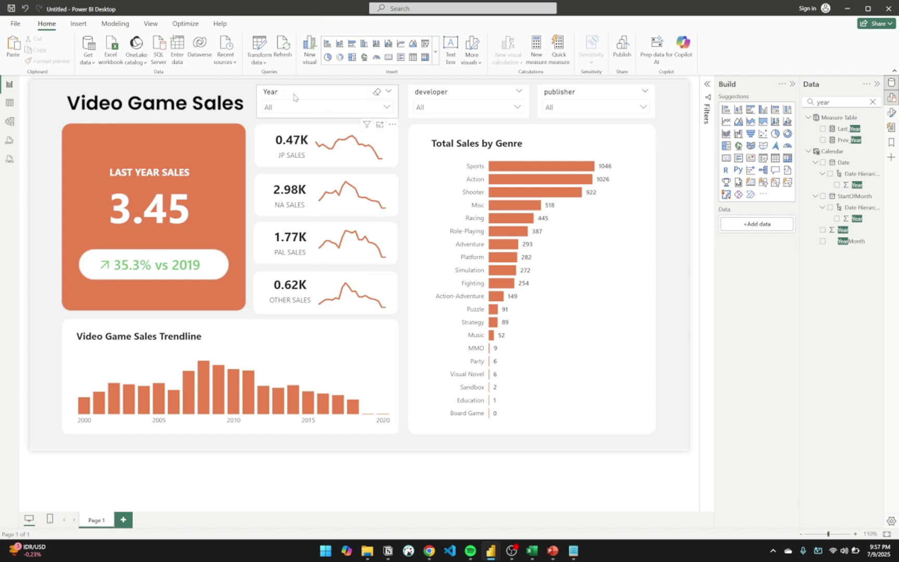
{"action": "left_click", "coordinate": [294, 97]}
{"action": "left_click", "coordinate": [252, 23]}
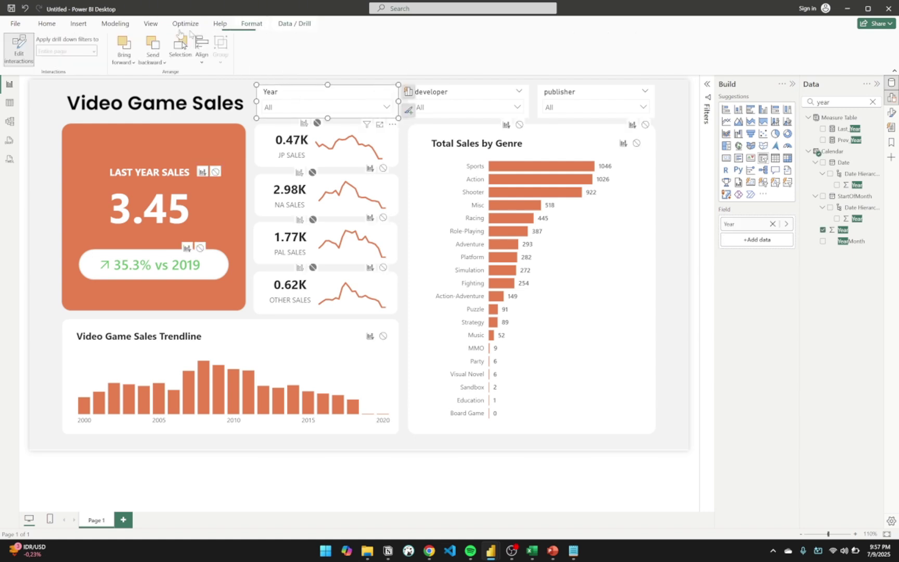
{"action": "left_click", "coordinate": [27, 57]}
{"action": "left_click", "coordinate": [27, 56]}
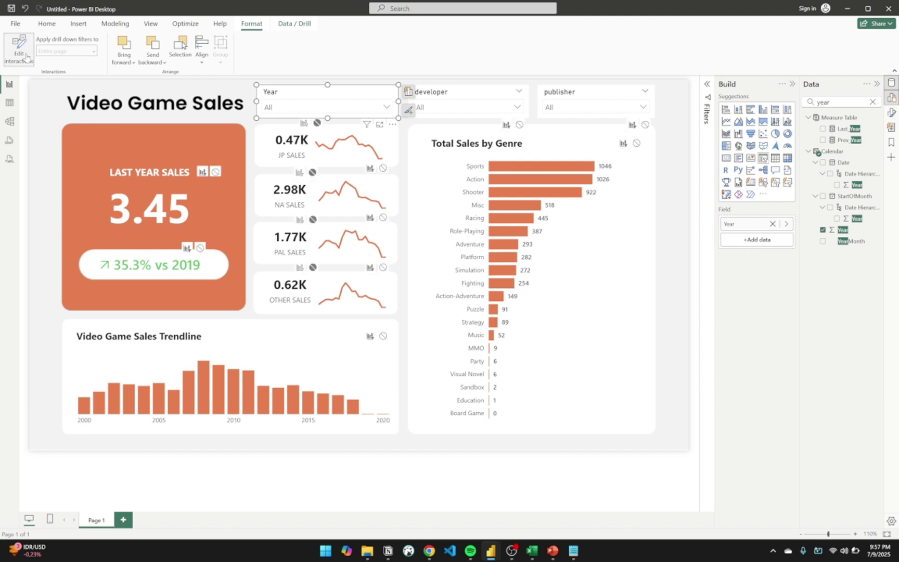
{"action": "left_click", "coordinate": [316, 124]}
{"action": "left_click", "coordinate": [313, 173]}
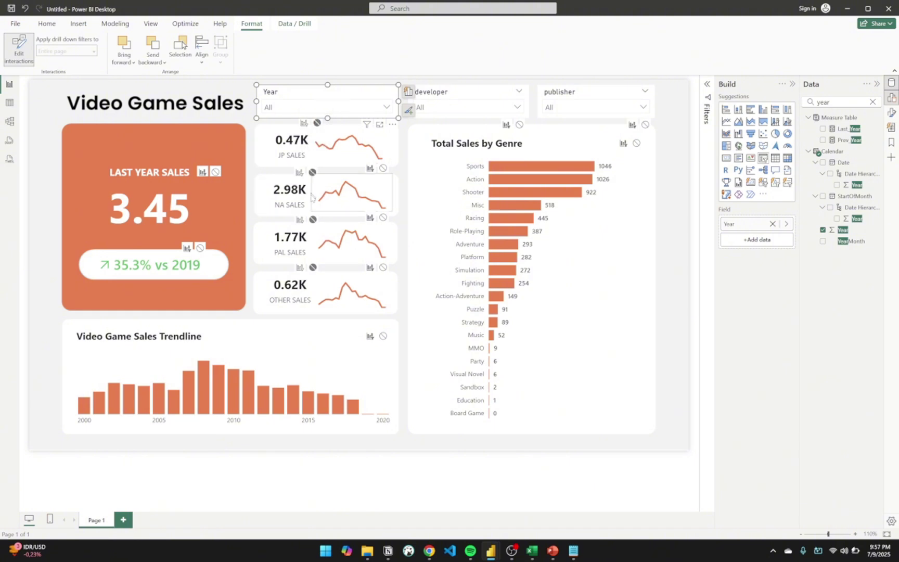
{"action": "left_click", "coordinate": [313, 219]}
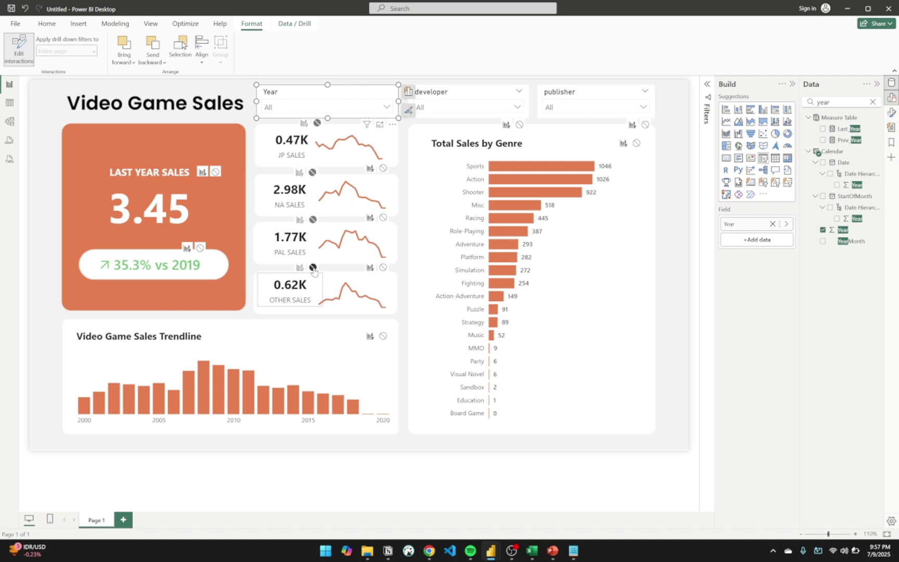
{"action": "left_click", "coordinate": [313, 267]}
Step: Check the dashboard once more for 2009 with the Year slicer, clear the year and deselect the slicer
{"action": "left_click", "coordinate": [322, 108]}
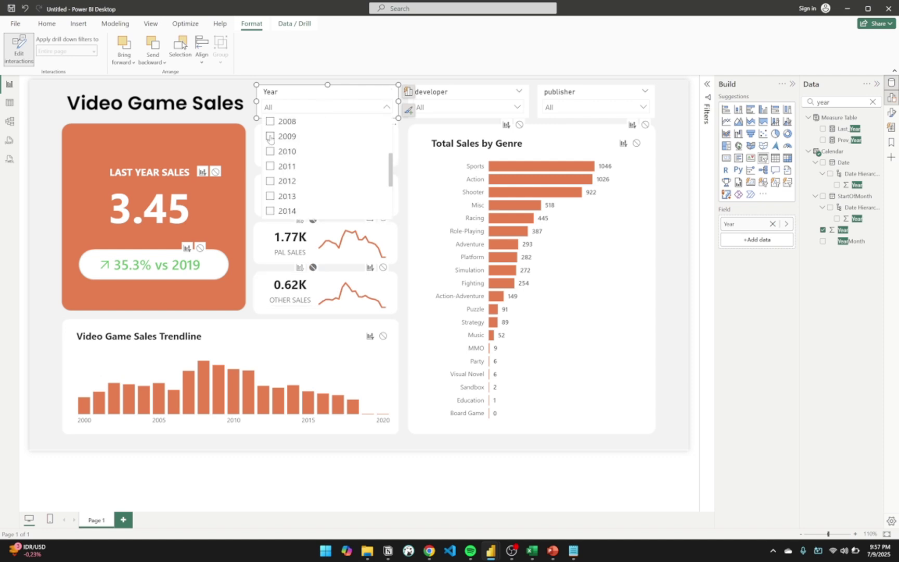
{"action": "left_click", "coordinate": [270, 137]}
{"action": "left_click", "coordinate": [270, 137]}
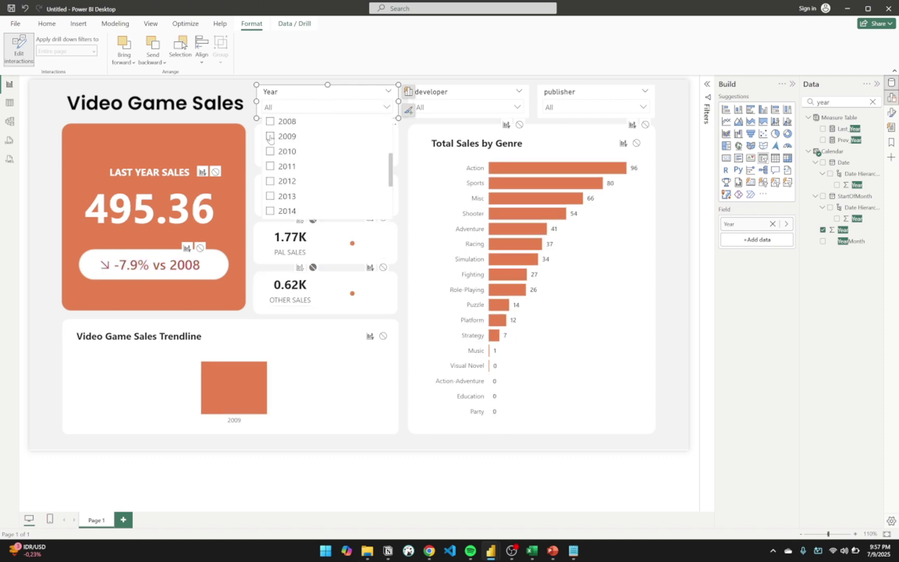
{"action": "left_click", "coordinate": [248, 98]}
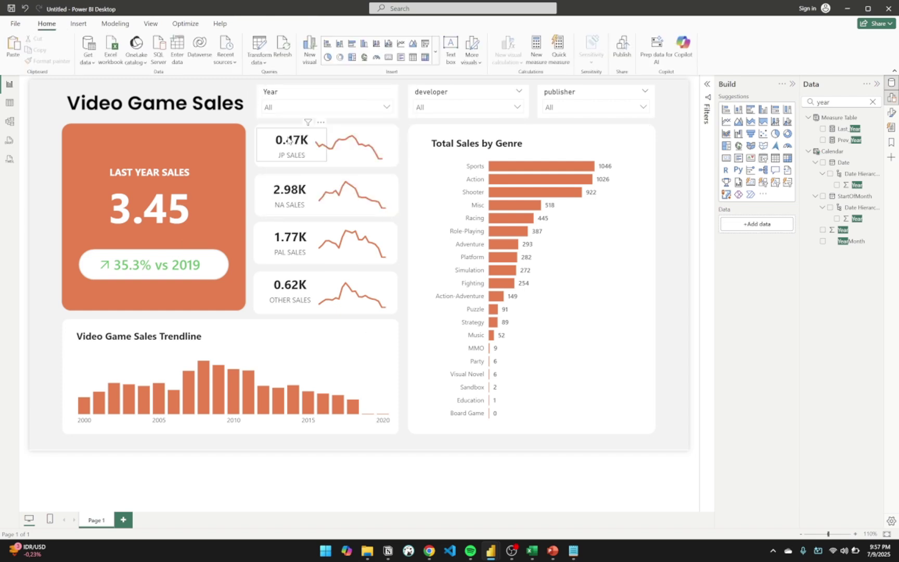
Step: Inspect the interaction settings of the JP Sales sparkline and the Year slicer in turn
{"action": "left_click", "coordinate": [390, 146]}
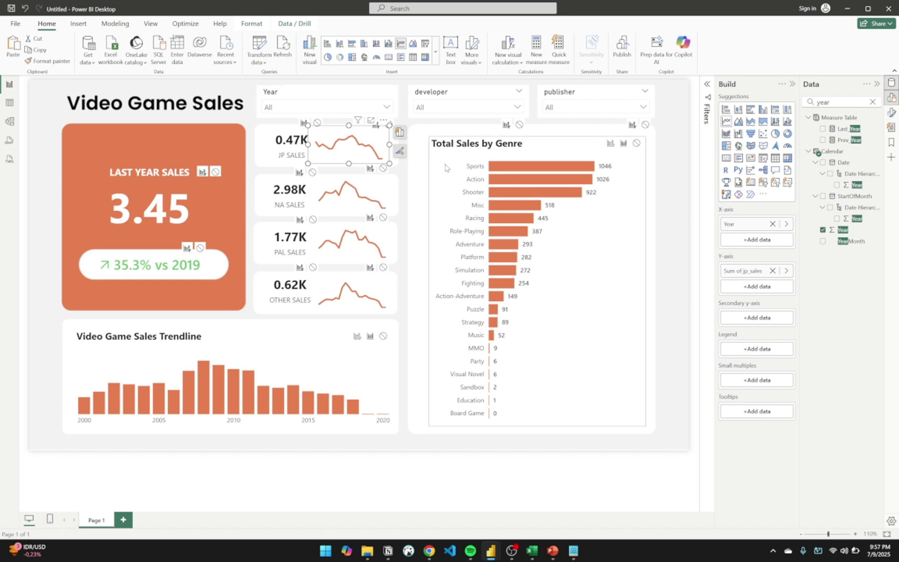
{"action": "left_click", "coordinate": [363, 80]}
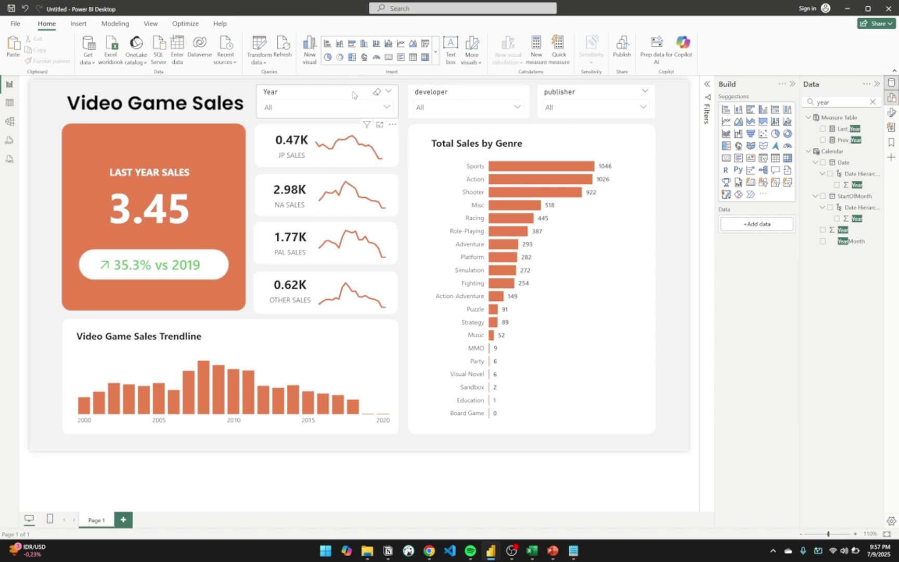
{"action": "left_click", "coordinate": [352, 95]}
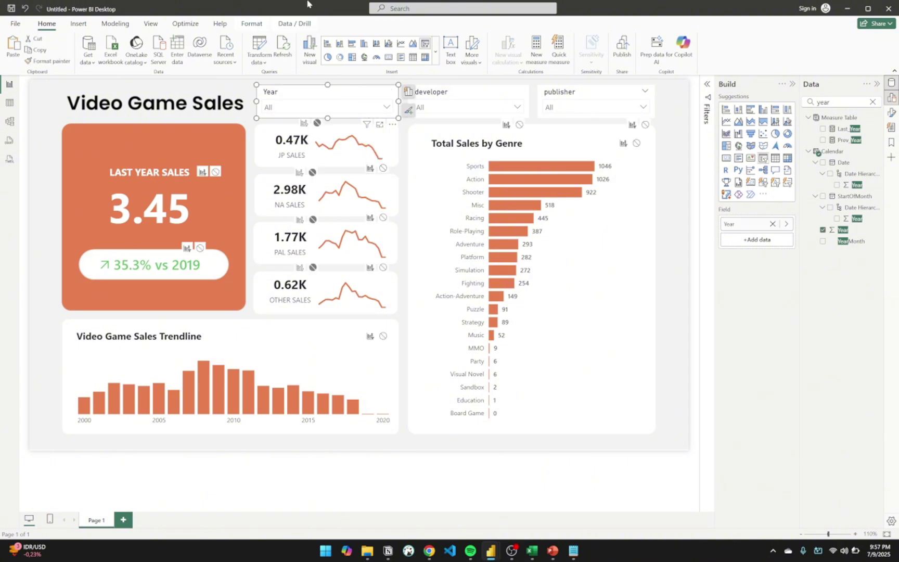
Step: Set the Year slicer's interaction to None for the NA Sales, PAL Sales and Other Sales sparklines
{"action": "double_click", "coordinate": [253, 13]}
{"action": "left_click", "coordinate": [252, 24]}
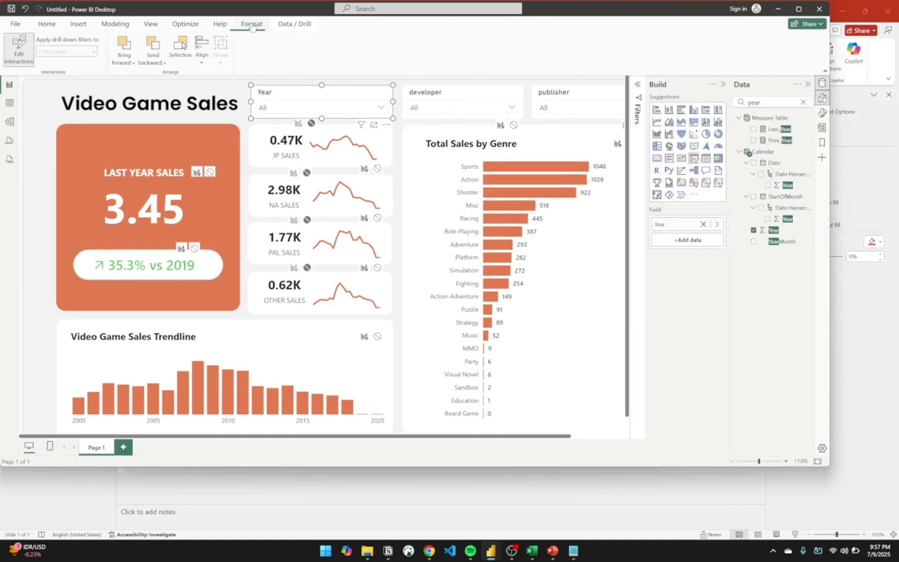
{"action": "left_click", "coordinate": [799, 9]}
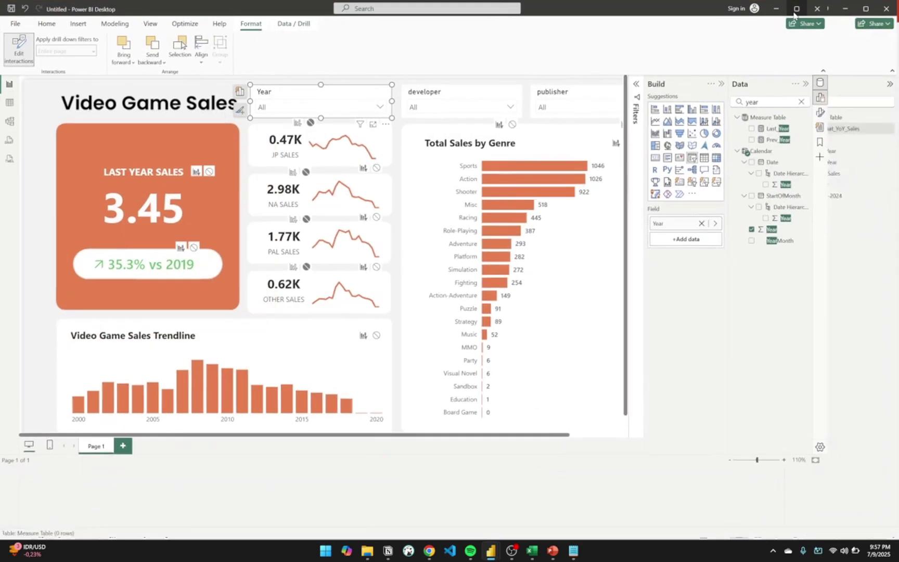
{"action": "left_click", "coordinate": [22, 58]}
{"action": "left_click", "coordinate": [22, 57]}
{"action": "left_click", "coordinate": [22, 57]}
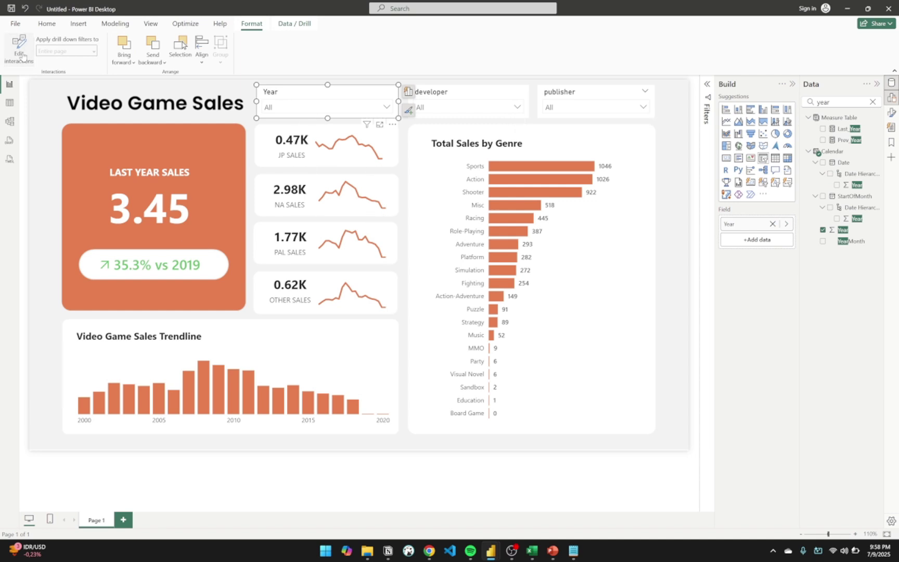
{"action": "left_click", "coordinate": [21, 57]}
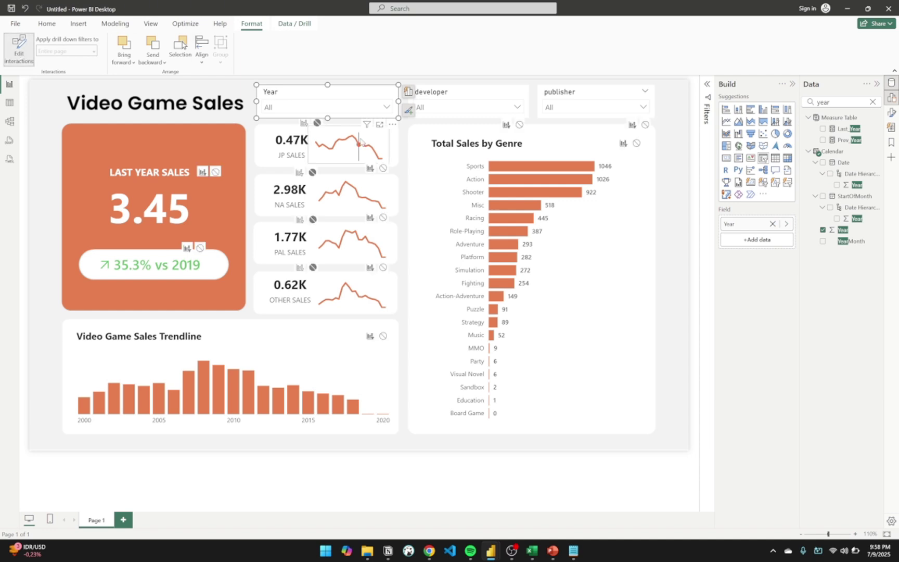
{"action": "left_click", "coordinate": [383, 168]}
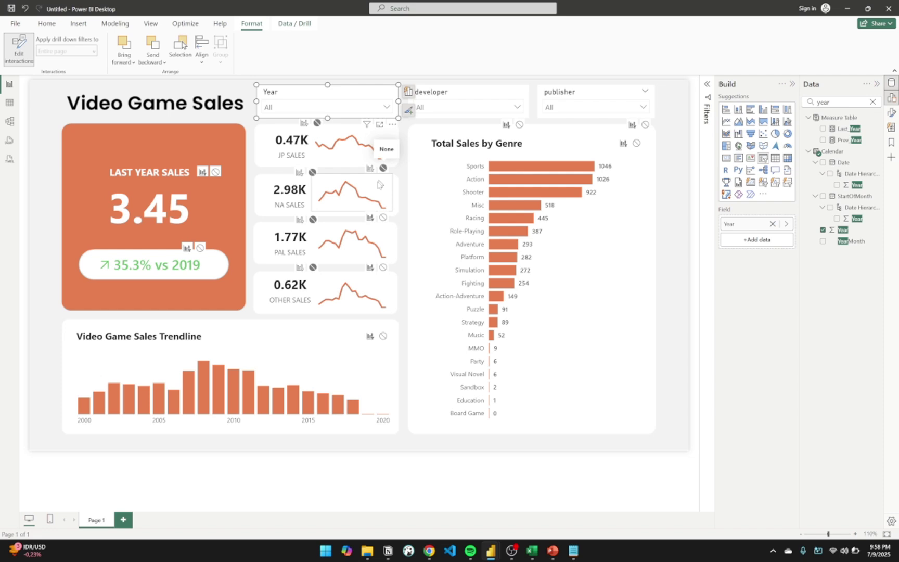
{"action": "left_click", "coordinate": [383, 218]}
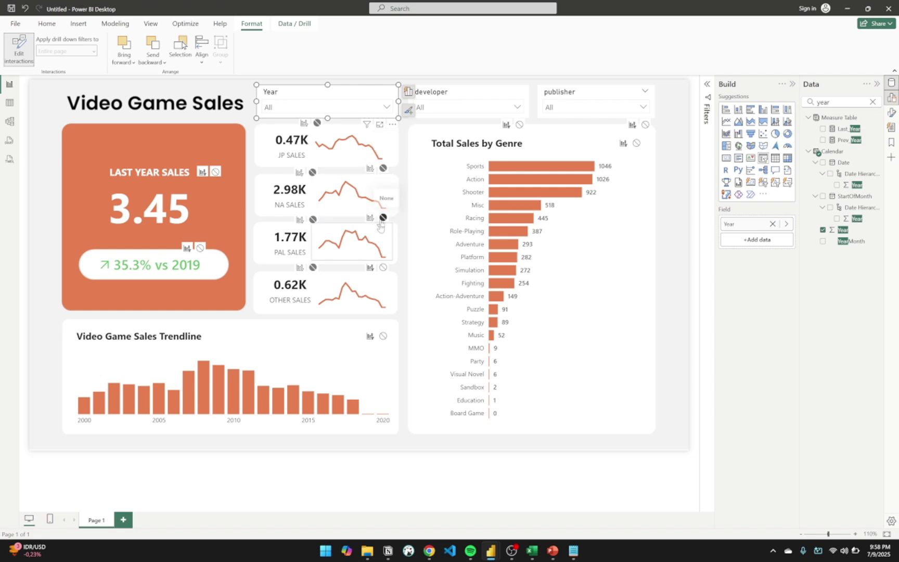
{"action": "left_click", "coordinate": [392, 300]}
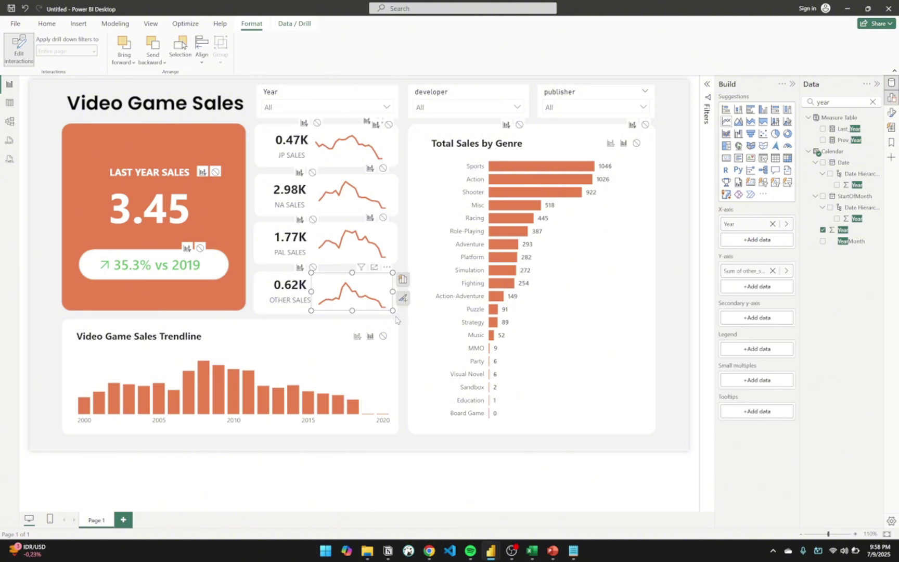
{"action": "left_click", "coordinate": [396, 319]}
{"action": "left_click", "coordinate": [340, 102]}
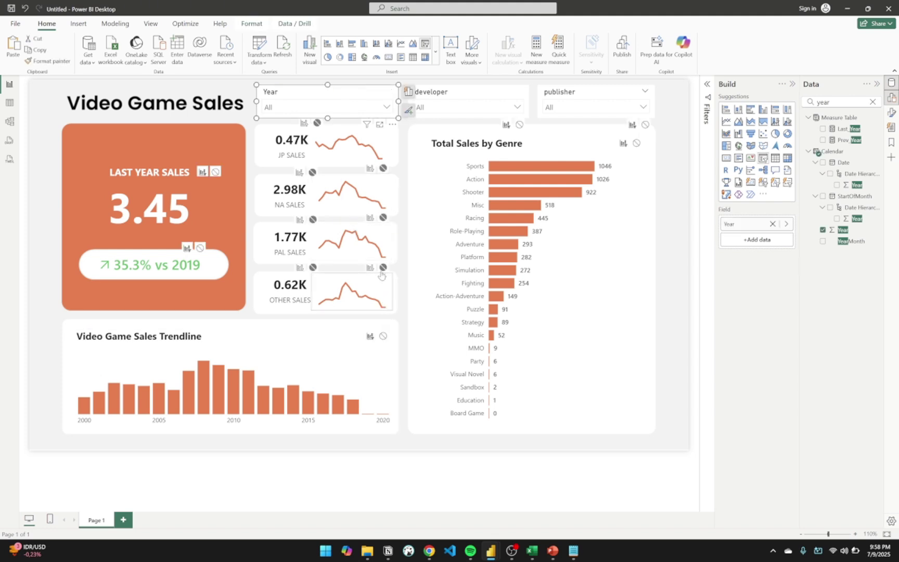
Step: Set the Other Sales sparkline's interaction with the Other Sales card to None and deselect the sparkline
{"action": "left_click", "coordinate": [390, 307]}
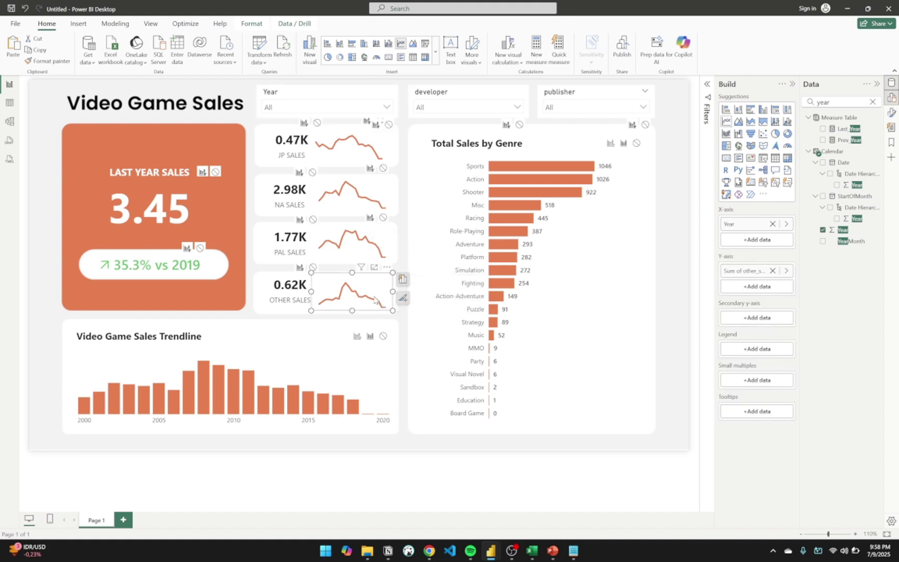
{"action": "left_click", "coordinate": [313, 268]}
{"action": "left_click", "coordinate": [314, 268]}
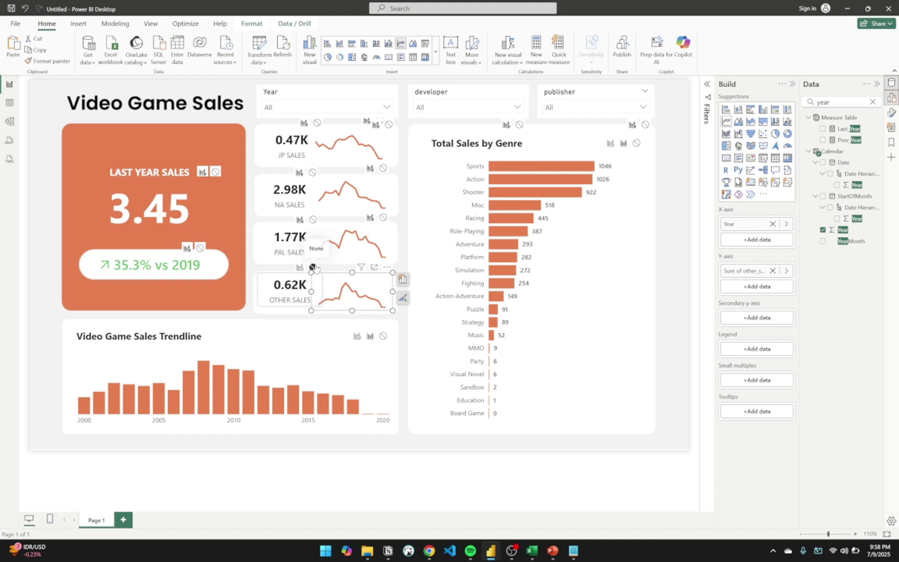
{"action": "left_click", "coordinate": [401, 318]}
Step: Test the dashboard with the Year slicer set to 2008, clear the year and close the year list
{"action": "left_click", "coordinate": [271, 107]}
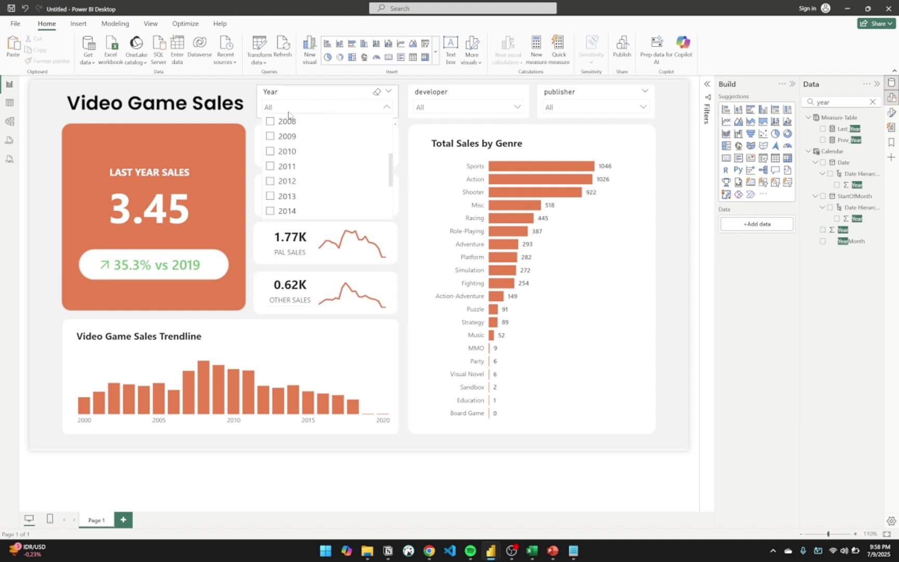
{"action": "left_click", "coordinate": [270, 121]}
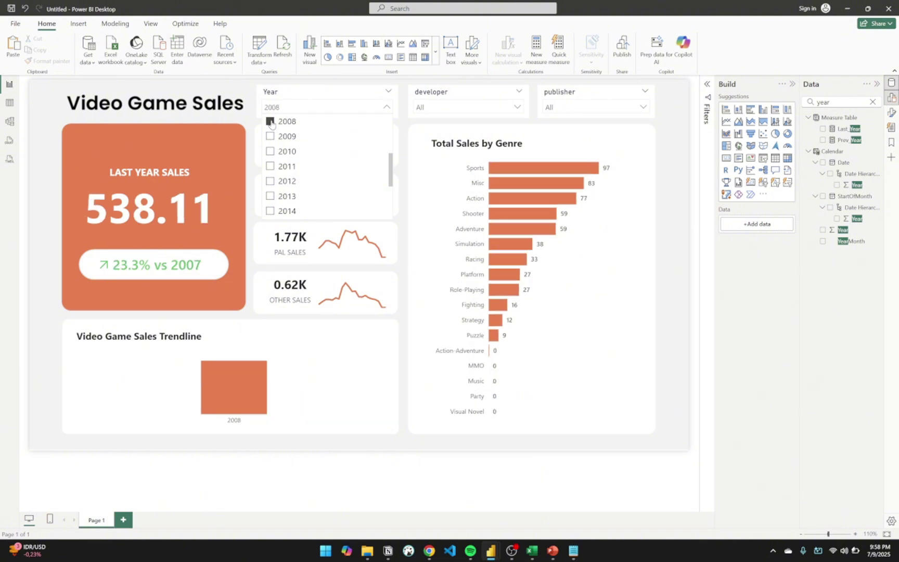
{"action": "left_click", "coordinate": [270, 122]}
{"action": "left_click", "coordinate": [398, 296]}
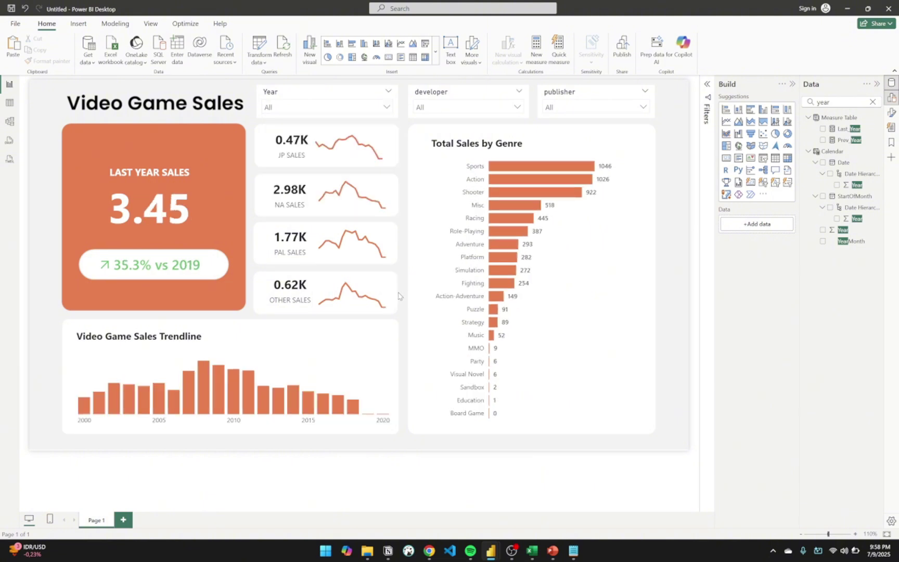
Step: Inspect the interaction settings of the JP Sales card and Year slicer, including the slicer's None setting on the sales cards
{"action": "left_click", "coordinate": [305, 139]}
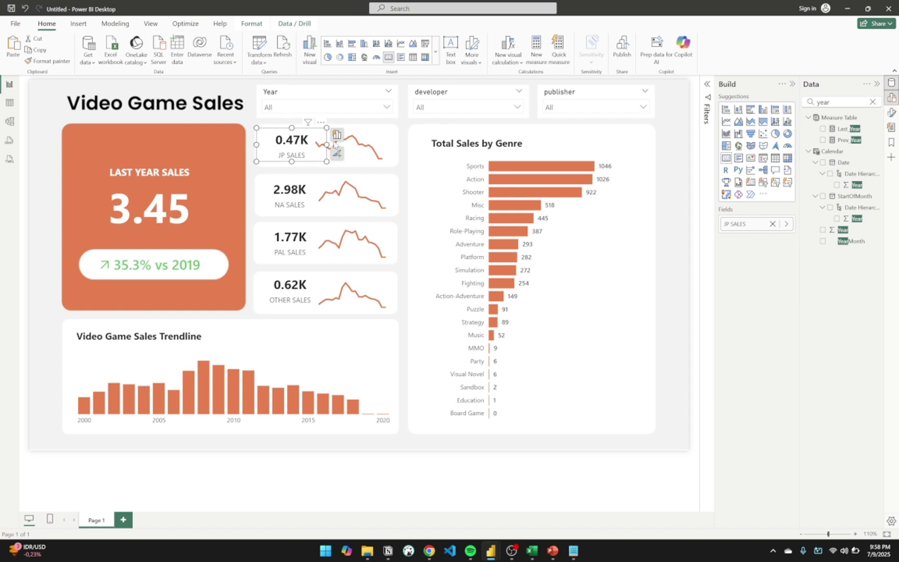
{"action": "left_click", "coordinate": [252, 23]}
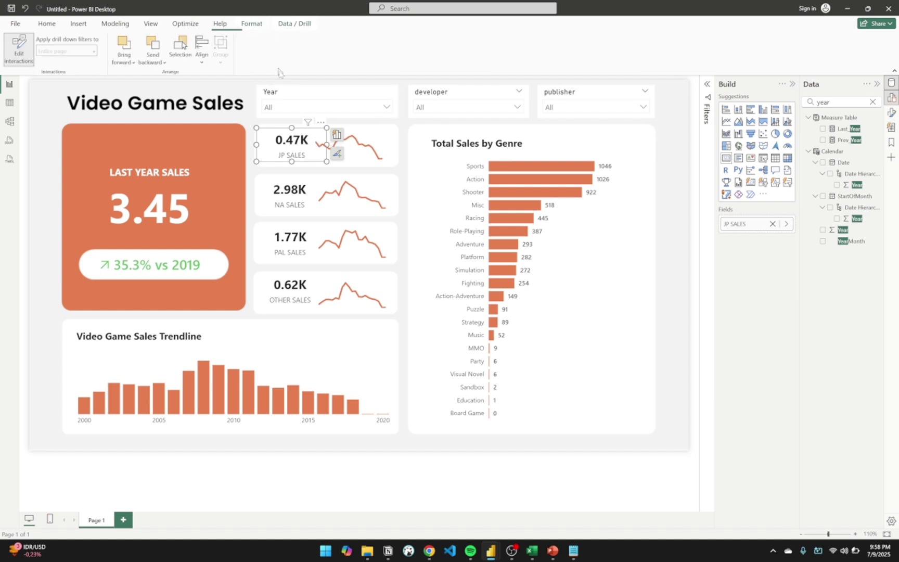
{"action": "left_click", "coordinate": [294, 94]}
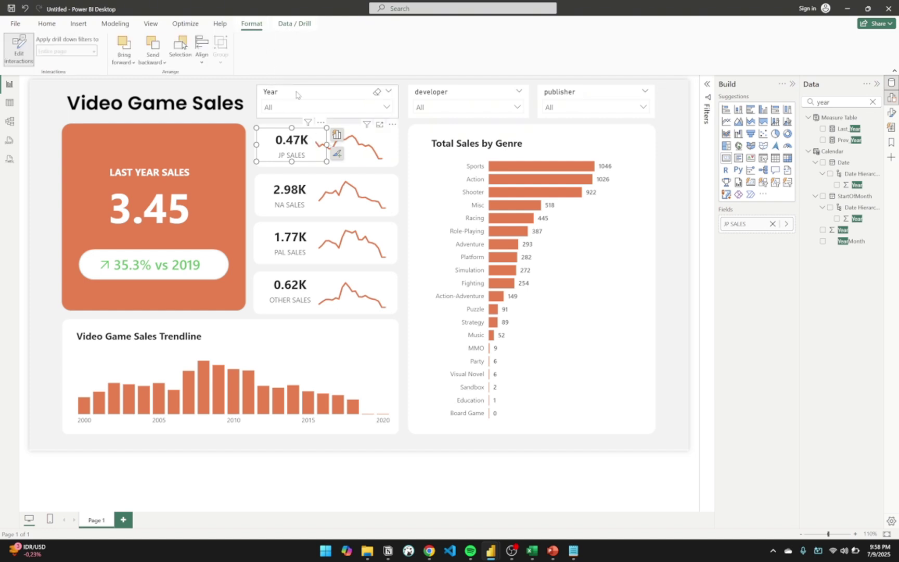
{"action": "left_click", "coordinate": [20, 59]}
{"action": "left_click", "coordinate": [40, 52]}
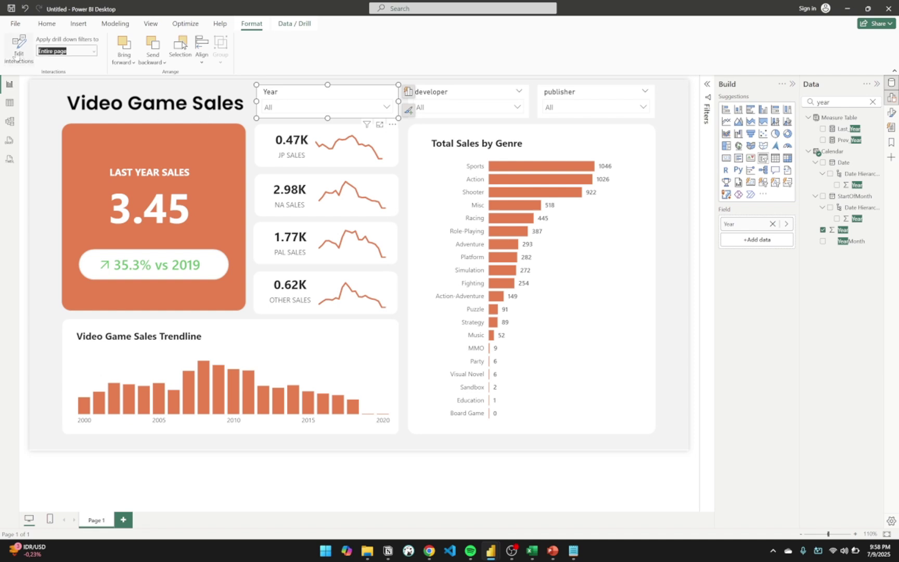
{"action": "left_click", "coordinate": [15, 57]}
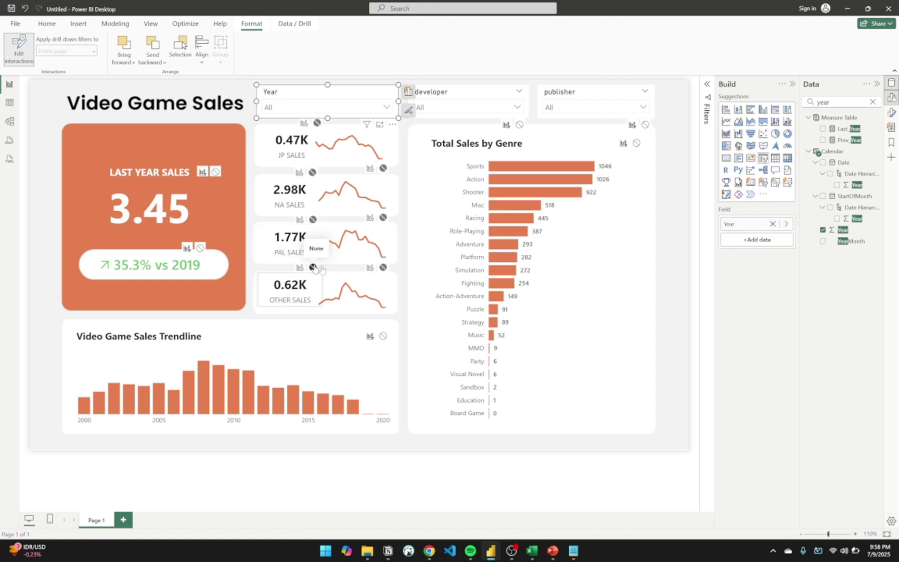
{"action": "left_click", "coordinate": [402, 320]}
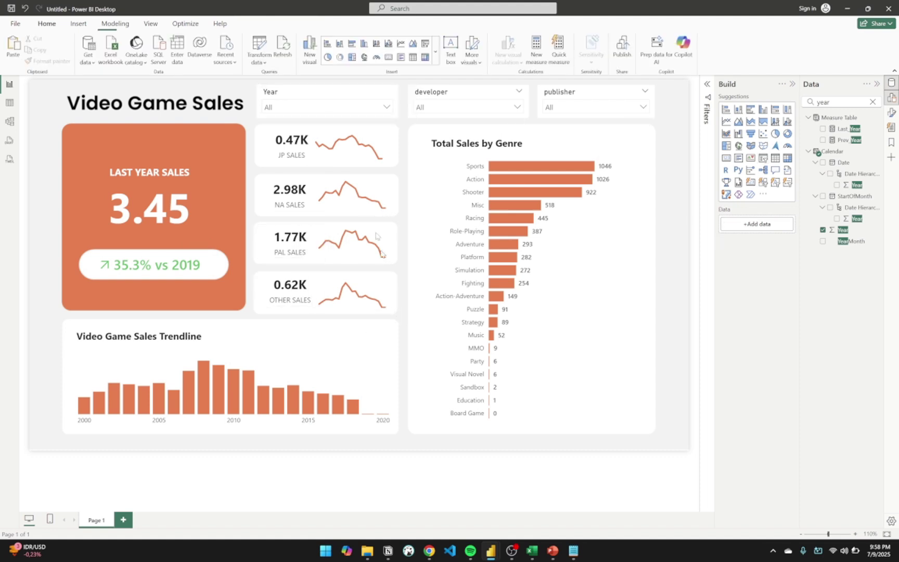
Step: Test the dashboard with the Year slicer set to 2009, clear the year and close the year list
{"action": "left_click", "coordinate": [348, 108]}
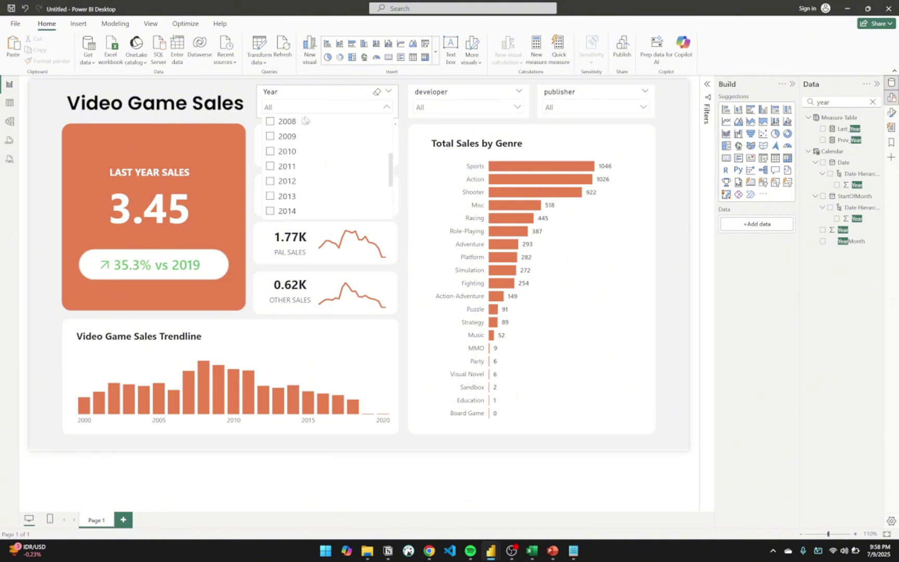
{"action": "left_click", "coordinate": [271, 136]}
{"action": "left_click", "coordinate": [270, 137]}
{"action": "left_click", "coordinate": [289, 289]}
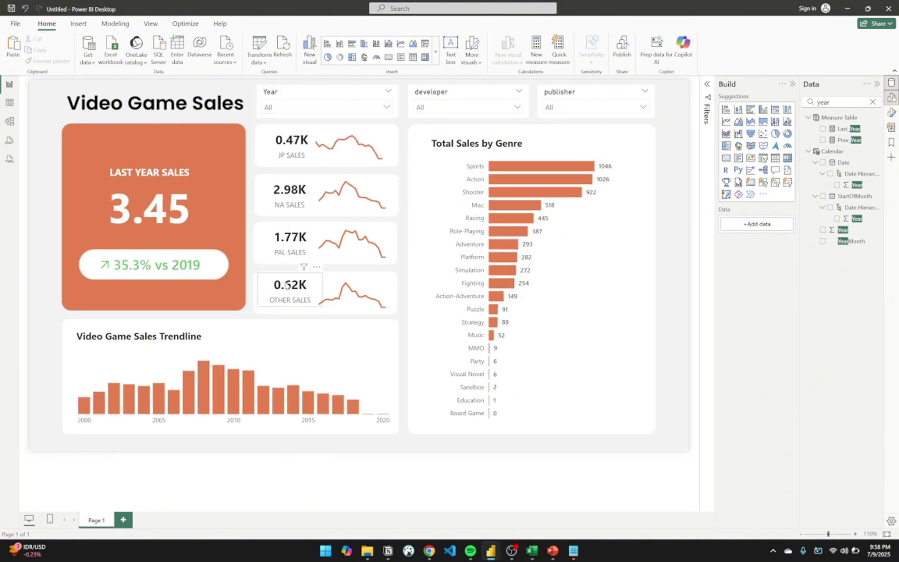
Step: Select the JP Sales card and check whether it has interaction settings to edit
{"action": "left_click", "coordinate": [294, 158]}
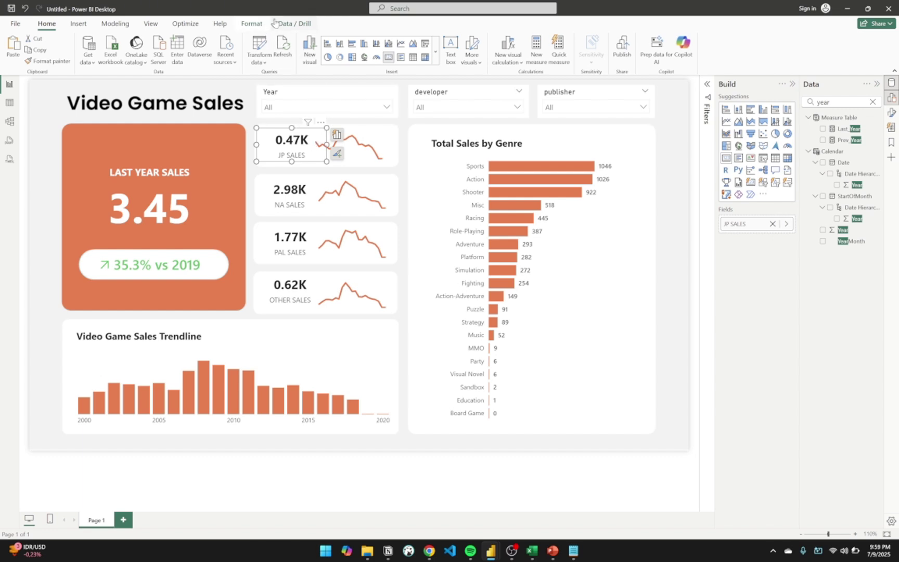
{"action": "left_click", "coordinate": [259, 26]}
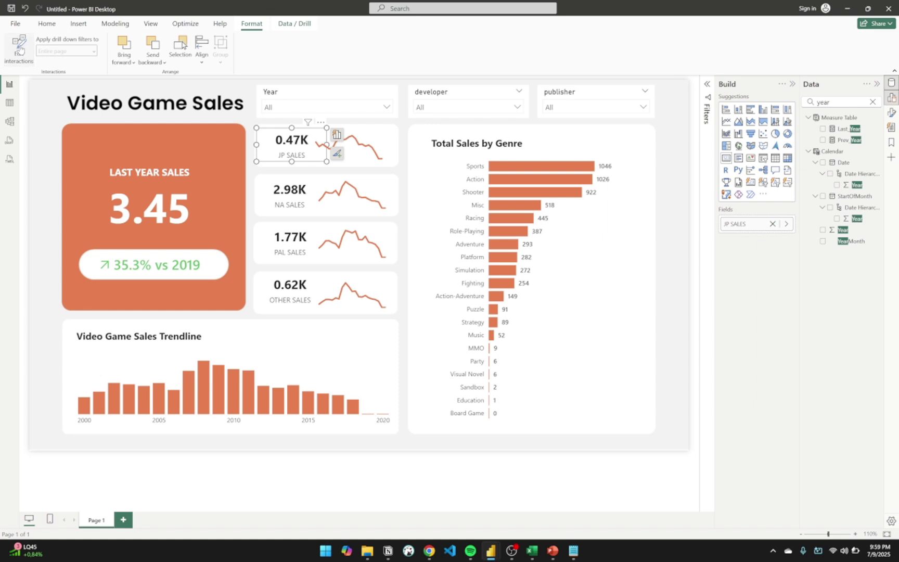
{"action": "left_click", "coordinate": [20, 50]}
{"action": "left_click", "coordinate": [21, 52]}
Step: Set the Year slicer's interaction to Filter for the JP, NA, PAL and Other Sales cards
{"action": "left_click", "coordinate": [294, 103]}
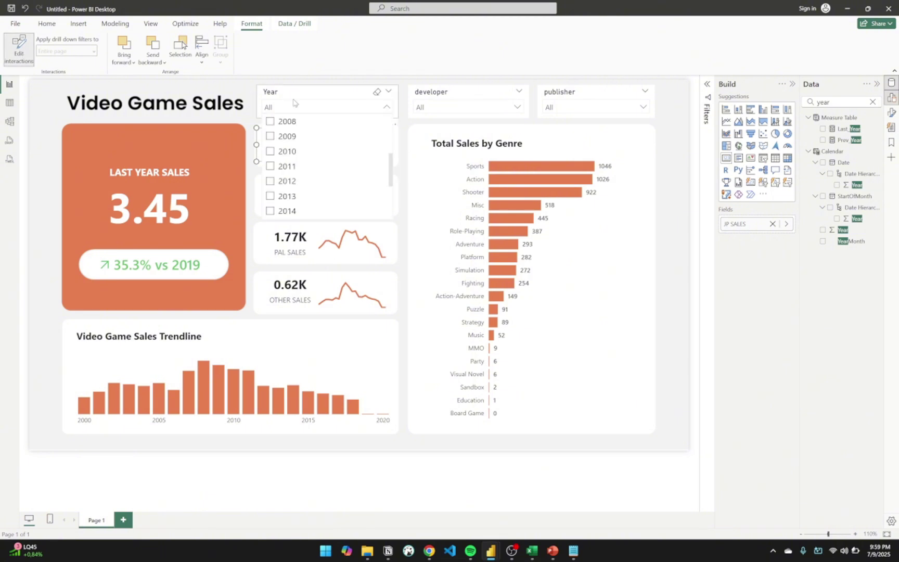
{"action": "left_click", "coordinate": [278, 97]}
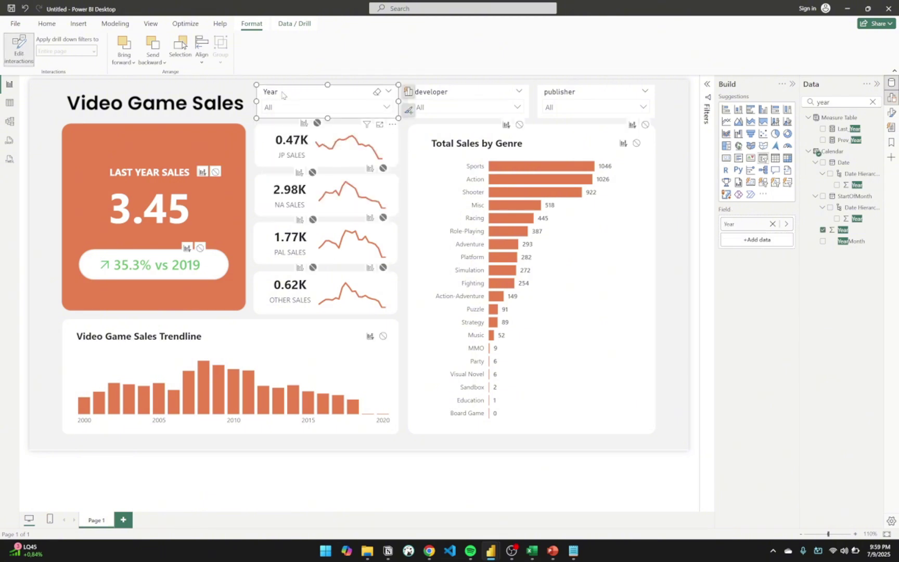
{"action": "left_click", "coordinate": [22, 54]}
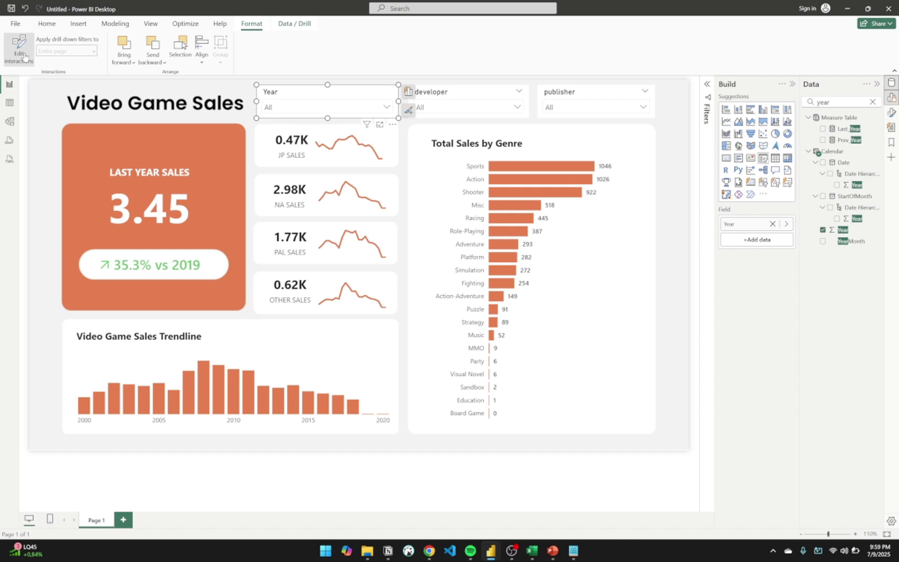
{"action": "left_click", "coordinate": [23, 56]}
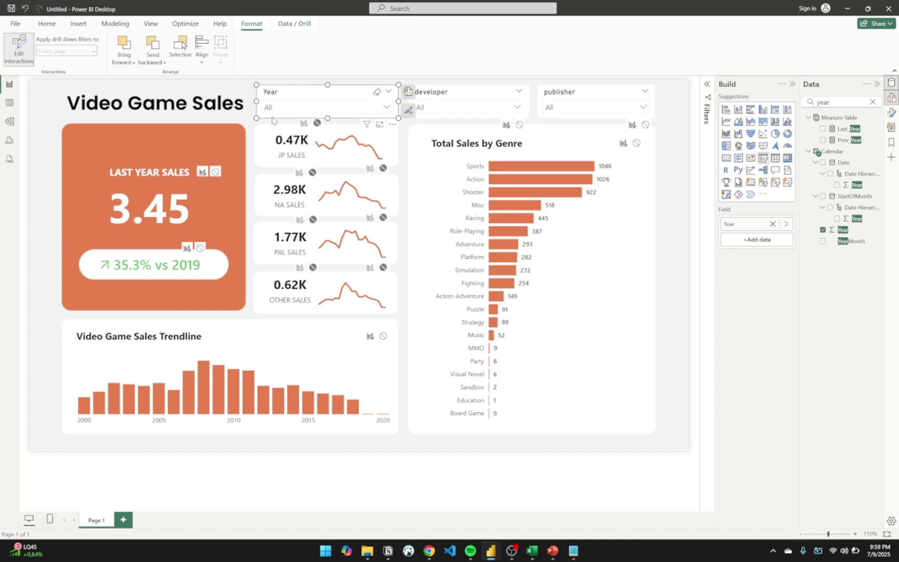
{"action": "left_click", "coordinate": [304, 124]}
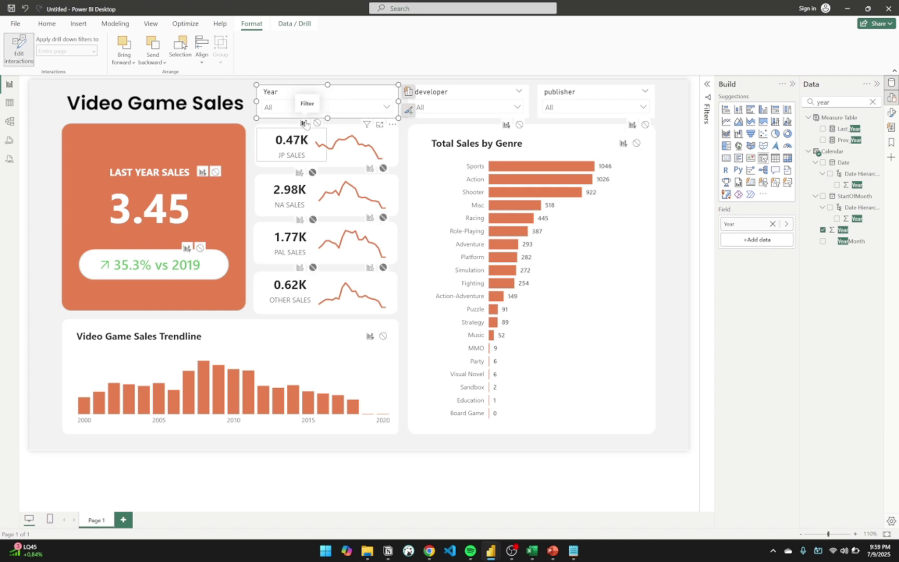
{"action": "left_click", "coordinate": [300, 172]}
{"action": "left_click", "coordinate": [300, 219]}
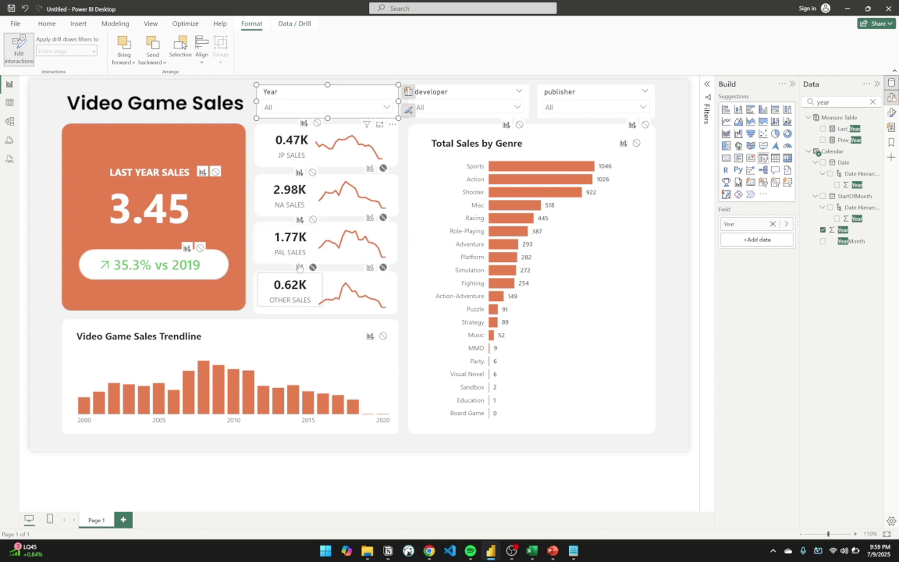
Step: Check that the sales cards respond to the Year slicer by selecting and clearing 2009
{"action": "left_click", "coordinate": [356, 111]}
{"action": "left_click", "coordinate": [270, 136]}
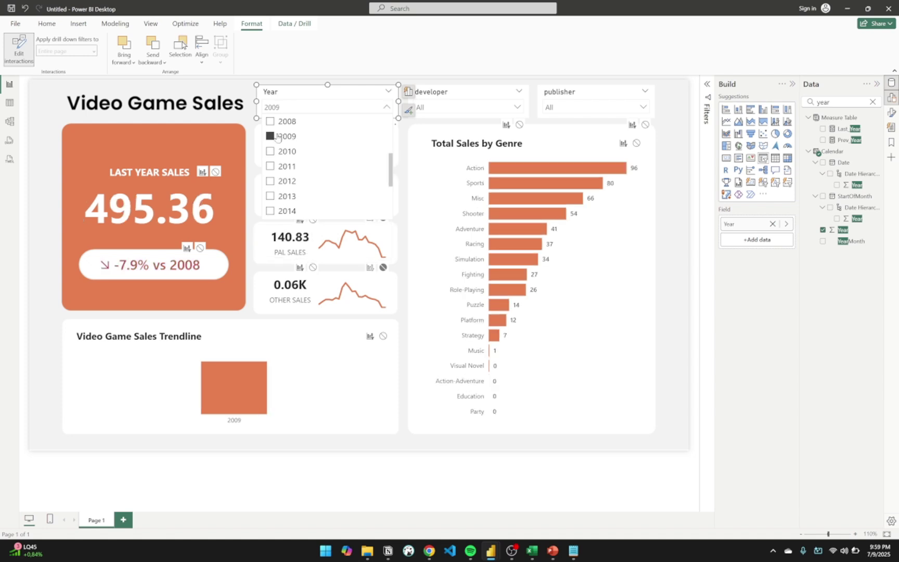
{"action": "left_click", "coordinate": [276, 136]}
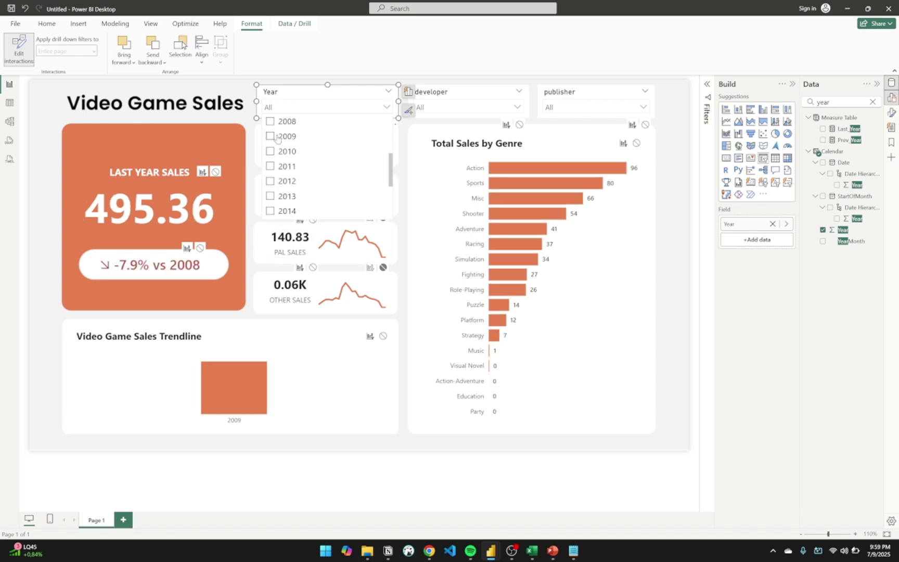
Step: Compare the trendline chart's interaction settings with those of the Year slicer
{"action": "left_click", "coordinate": [370, 344]}
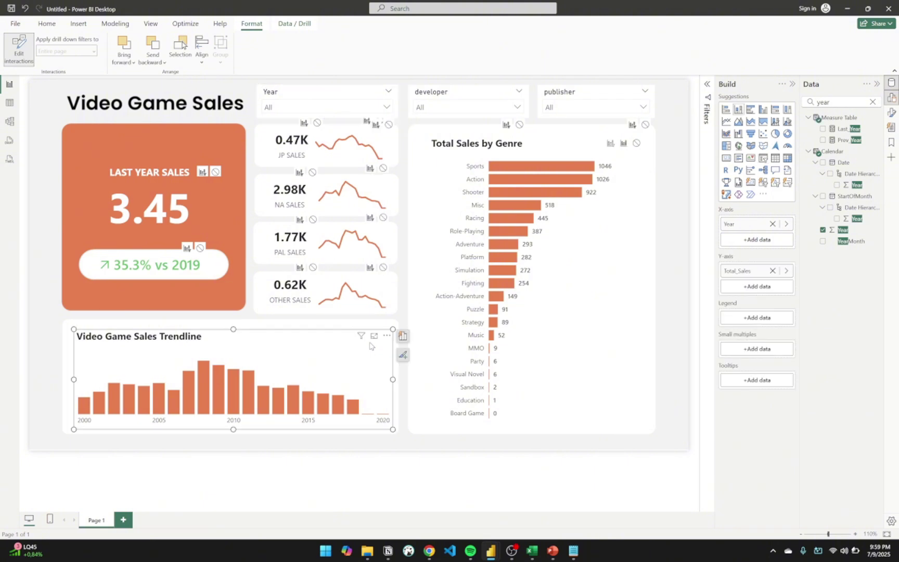
{"action": "left_click", "coordinate": [337, 94]}
{"action": "left_click", "coordinate": [21, 45]}
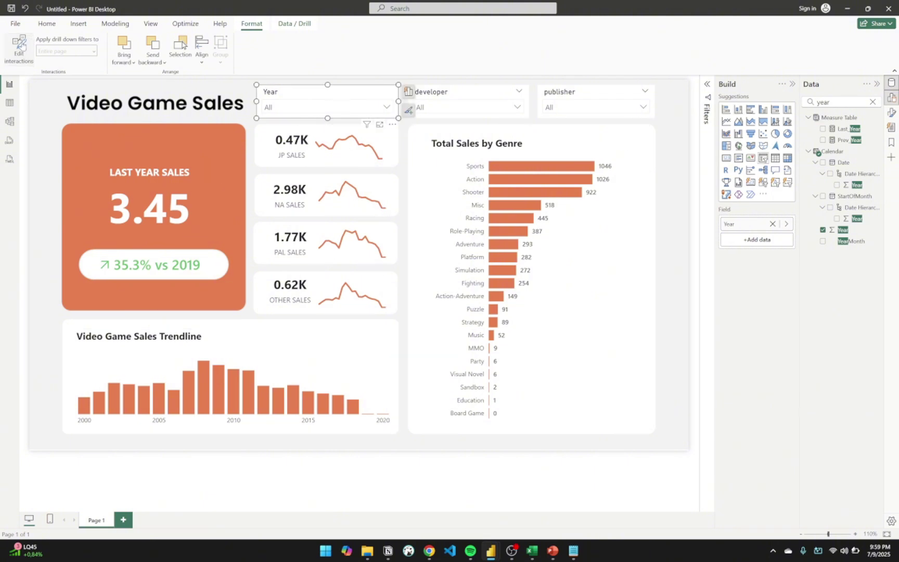
{"action": "left_click", "coordinate": [19, 49]}
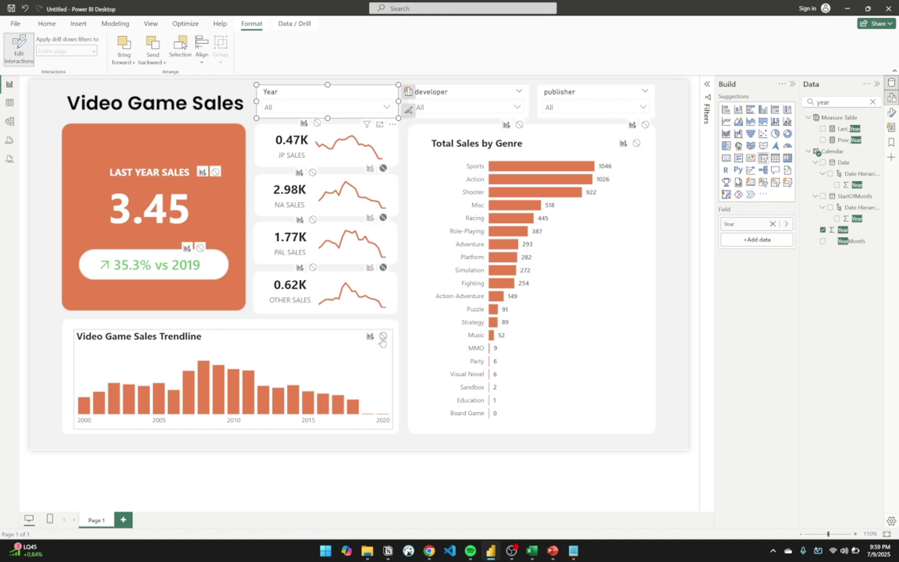
Step: Check the report for 2008, 2009, 2010 and 2012 one at a time, then leave the Year slicer filtered to 2013
{"action": "left_click", "coordinate": [349, 323]}
{"action": "left_click", "coordinate": [386, 106]}
{"action": "scroll", "coordinate": [312, 166], "scroll_direction": "down", "scroll_amount": 5}
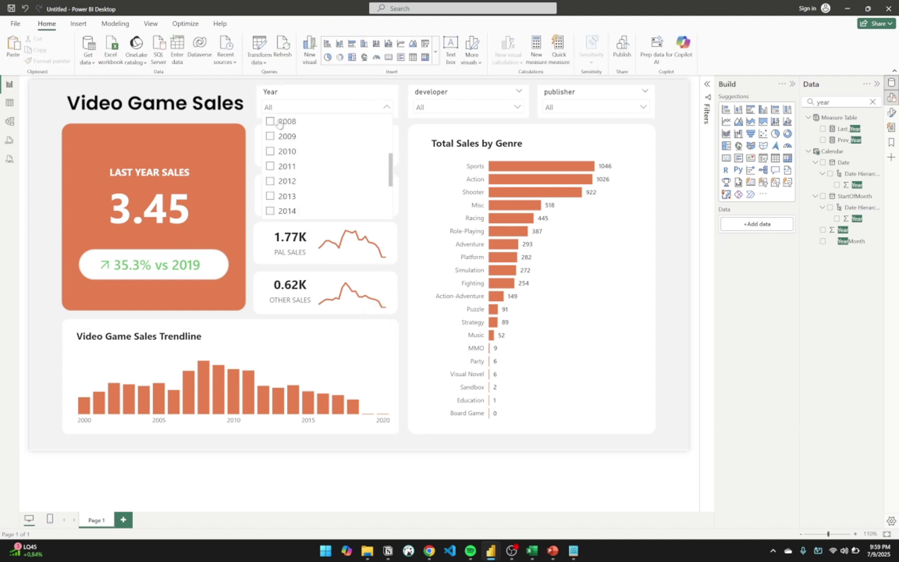
{"action": "left_click", "coordinate": [271, 122]}
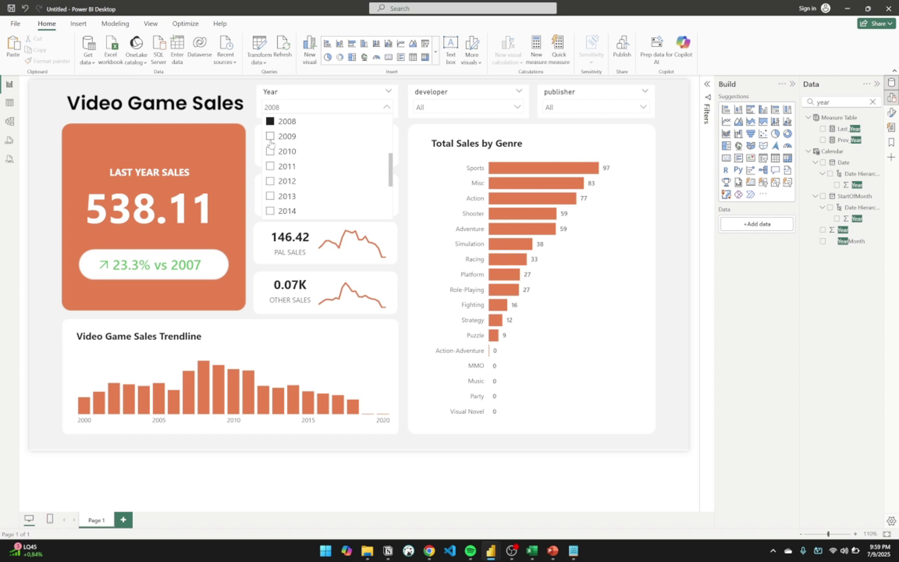
{"action": "left_click", "coordinate": [270, 136]}
{"action": "left_click", "coordinate": [270, 151]}
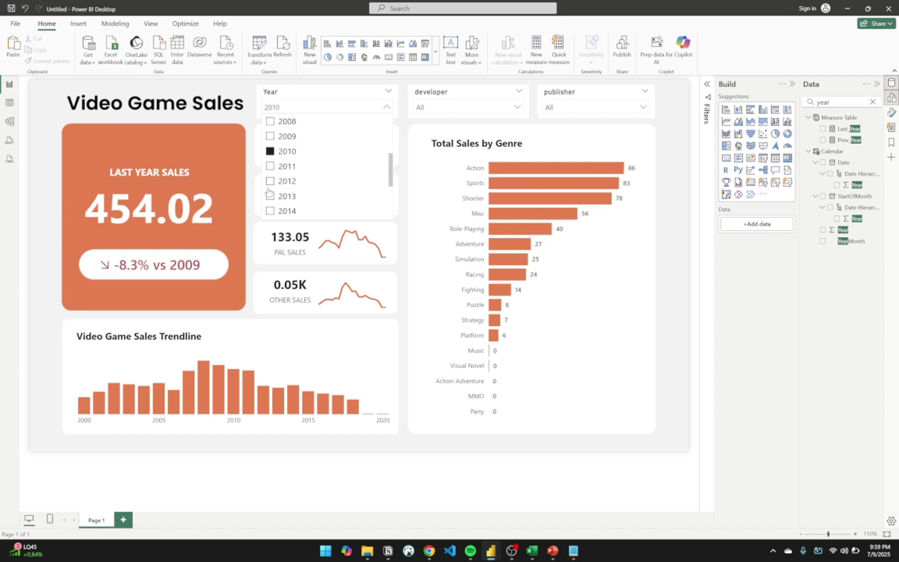
{"action": "left_click", "coordinate": [270, 181]}
{"action": "left_click", "coordinate": [269, 197]}
Step: Test how the dashboard responds to the developer slicer by selecting and clearing 17-Bit
{"action": "left_click", "coordinate": [466, 107]}
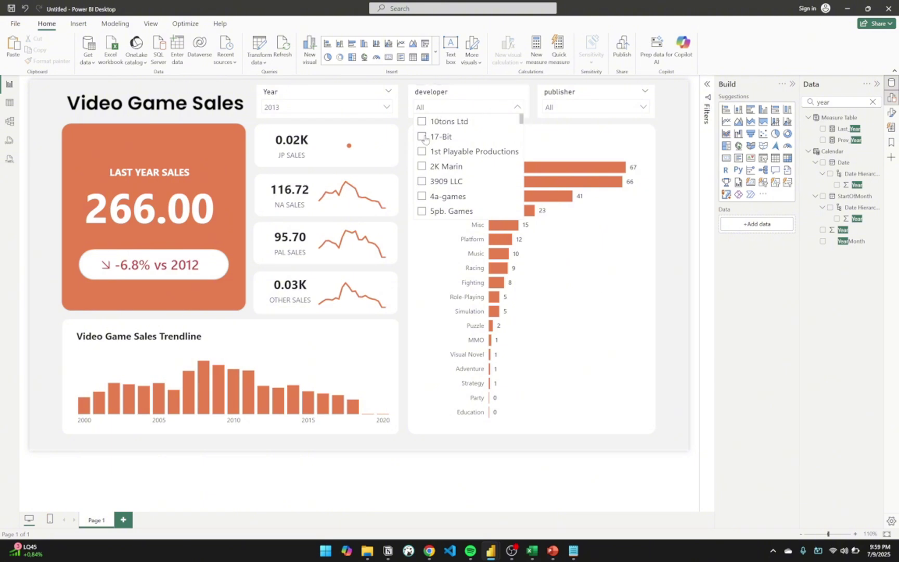
{"action": "left_click", "coordinate": [423, 137]}
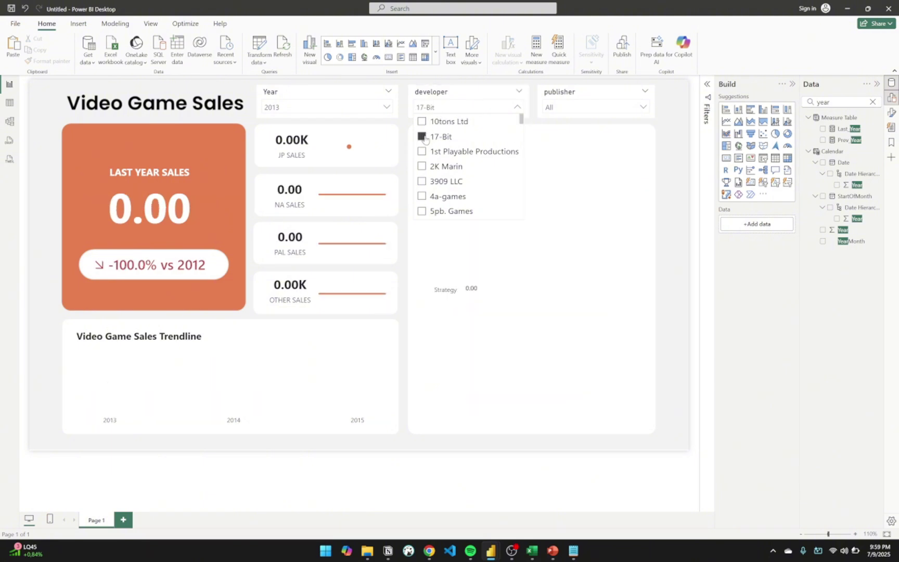
{"action": "left_click", "coordinate": [422, 137]}
{"action": "left_click", "coordinate": [422, 137]}
{"action": "left_click", "coordinate": [422, 136]}
Step: Test the developer slicer with 2K Marin, 5pb. Inc., Alawar Entertainment, Inc. and Altron one at a time, and clear the selection
{"action": "left_click", "coordinate": [423, 166]}
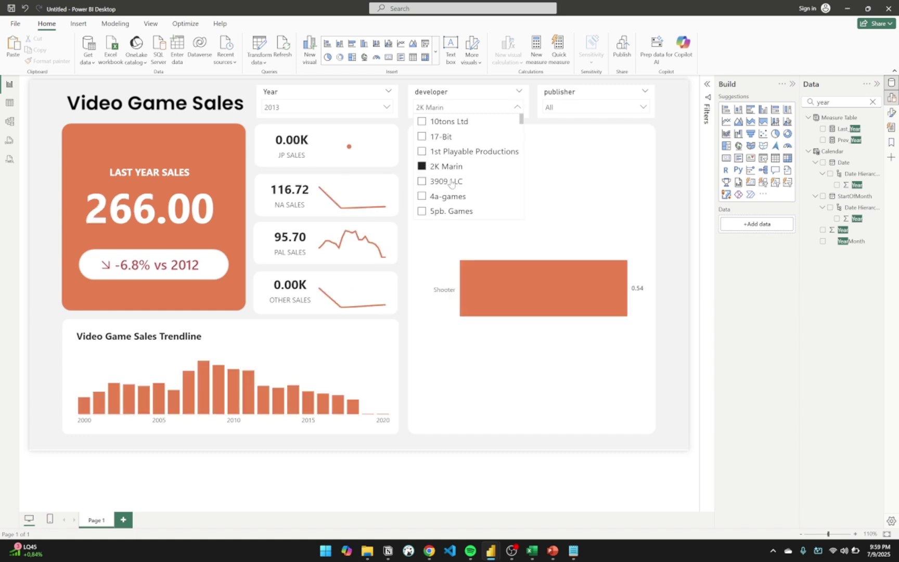
{"action": "scroll", "coordinate": [423, 172], "scroll_direction": "down", "scroll_amount": 1}
{"action": "left_click", "coordinate": [423, 182]}
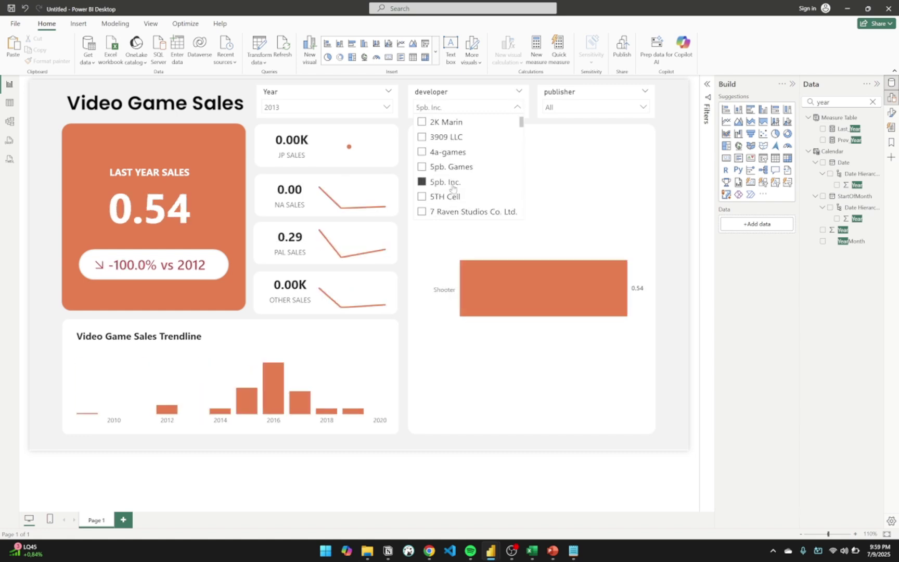
{"action": "scroll", "coordinate": [424, 181], "scroll_direction": "down", "scroll_amount": 2}
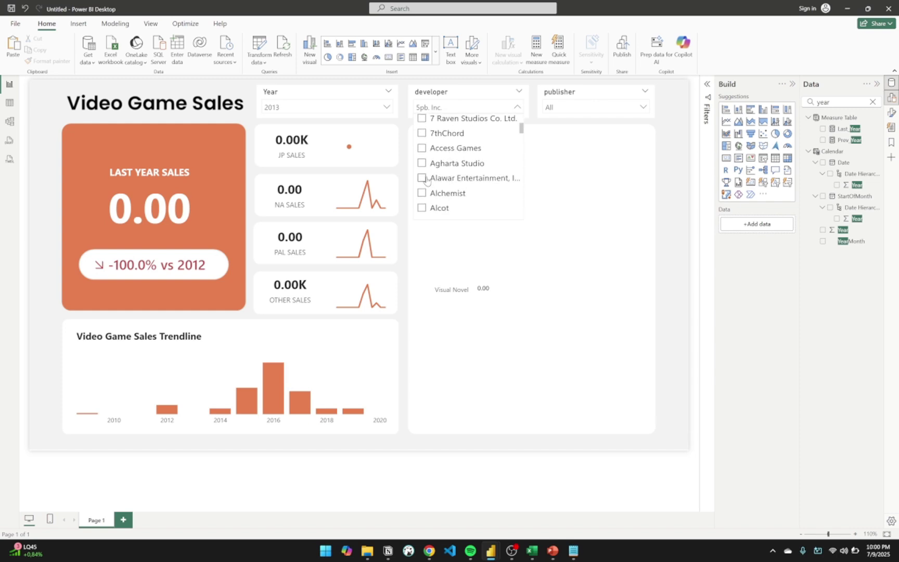
{"action": "left_click", "coordinate": [422, 178]}
{"action": "scroll", "coordinate": [423, 182], "scroll_direction": "down", "scroll_amount": 2}
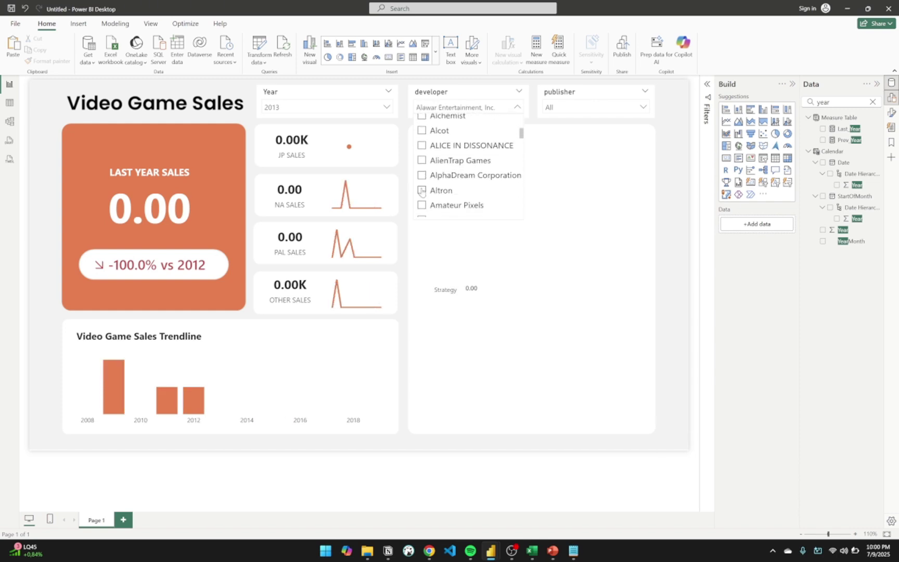
{"action": "left_click", "coordinate": [422, 190]}
{"action": "scroll", "coordinate": [475, 170], "scroll_direction": "up", "scroll_amount": 3}
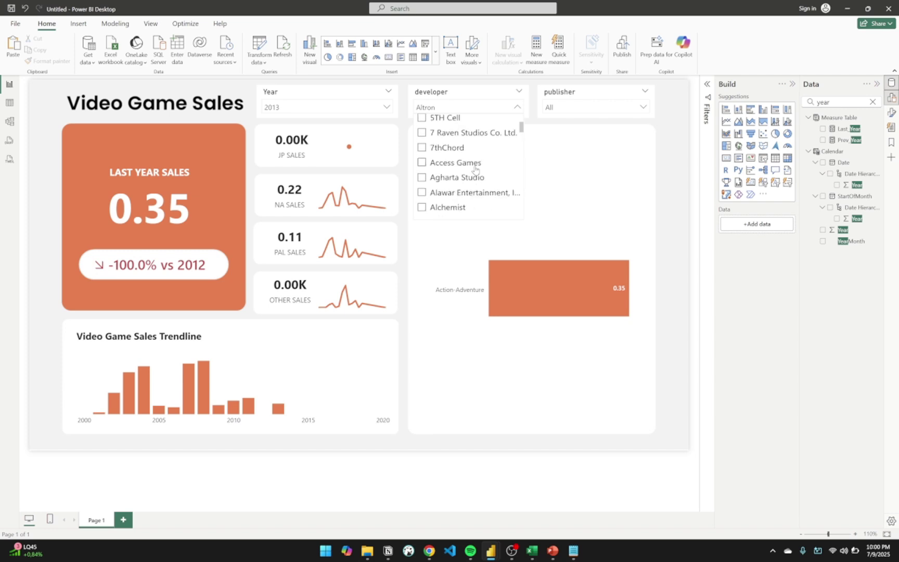
{"action": "scroll", "coordinate": [443, 156], "scroll_direction": "down", "scroll_amount": 4}
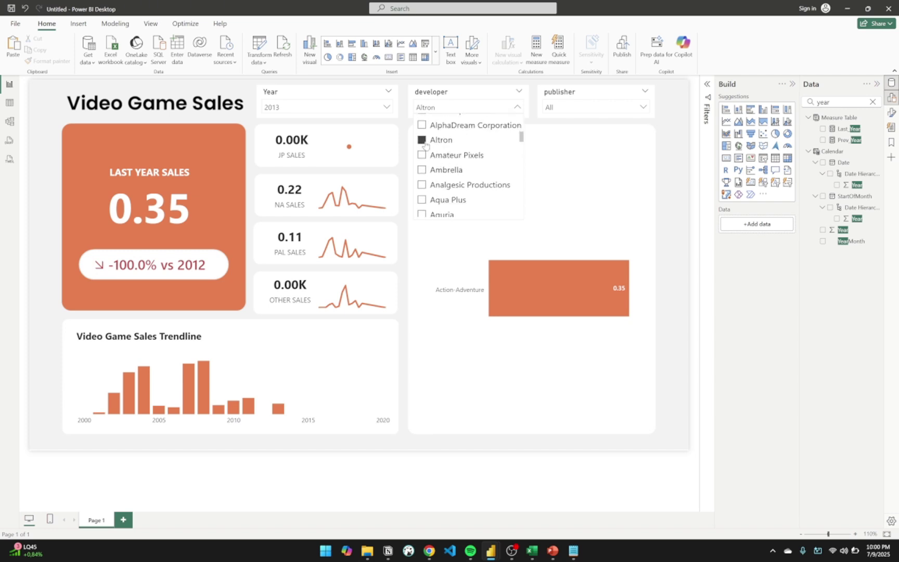
{"action": "left_click", "coordinate": [422, 140]}
Step: Test the publisher slicer by selecting and clearing 11 bit studios and 17-Bit, and close its list
{"action": "left_click", "coordinate": [643, 107]}
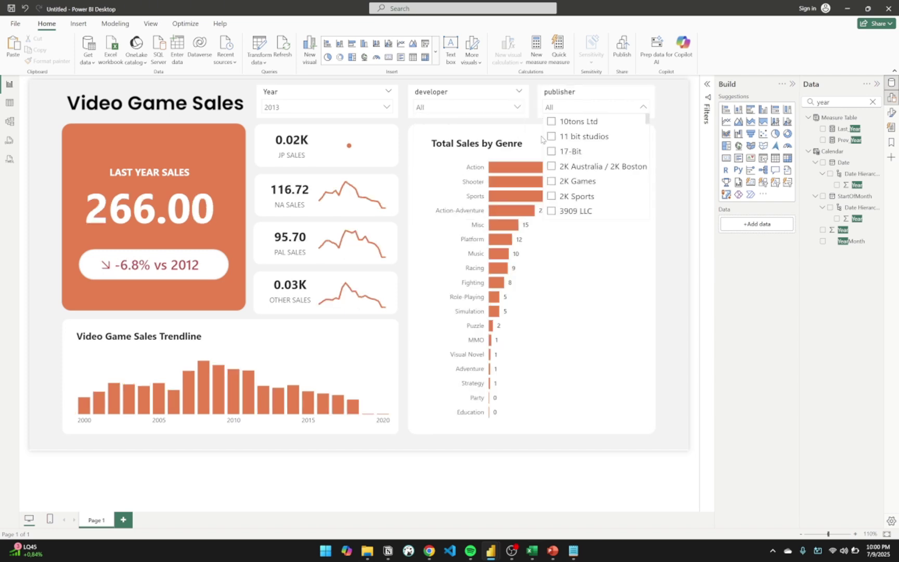
{"action": "left_click", "coordinate": [552, 136]}
{"action": "left_click", "coordinate": [553, 138]}
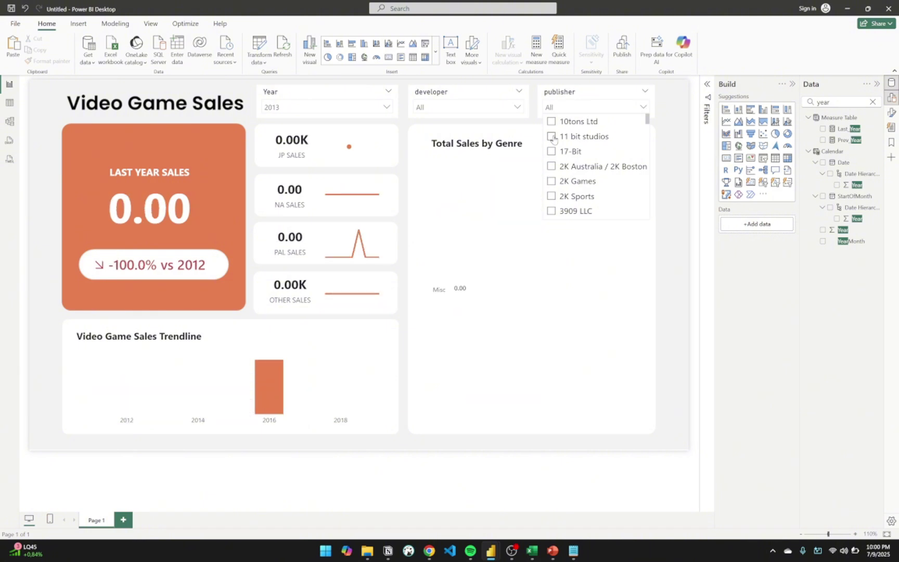
{"action": "left_click", "coordinate": [552, 152]}
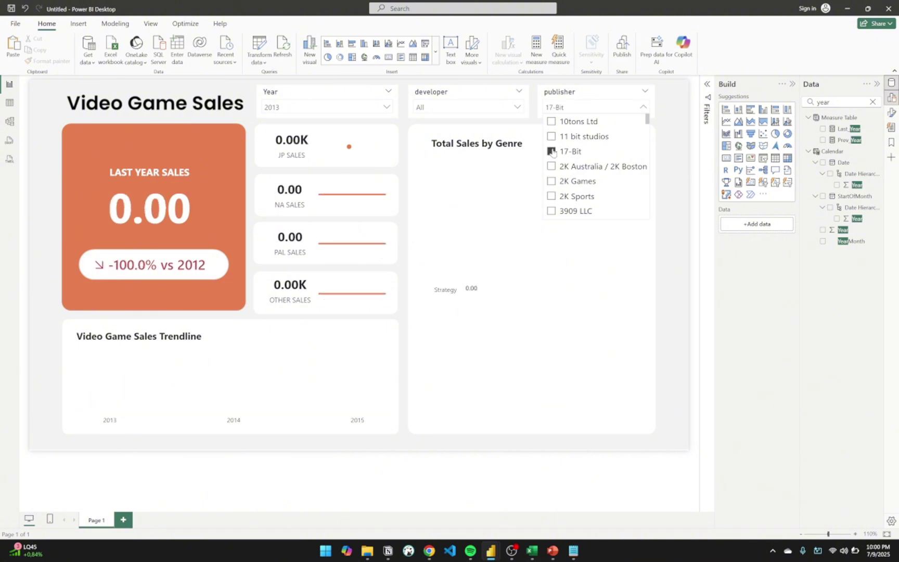
{"action": "left_click", "coordinate": [553, 152]}
{"action": "left_click", "coordinate": [663, 152]}
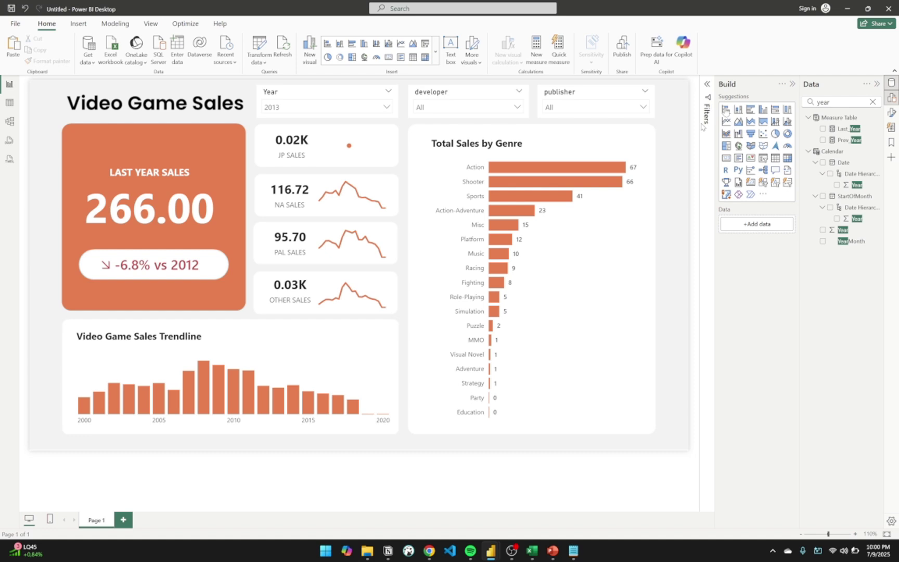
Step: Collapse the Build and Data panes and show the whole report page at 90% zoom
{"action": "left_click", "coordinate": [793, 83]}
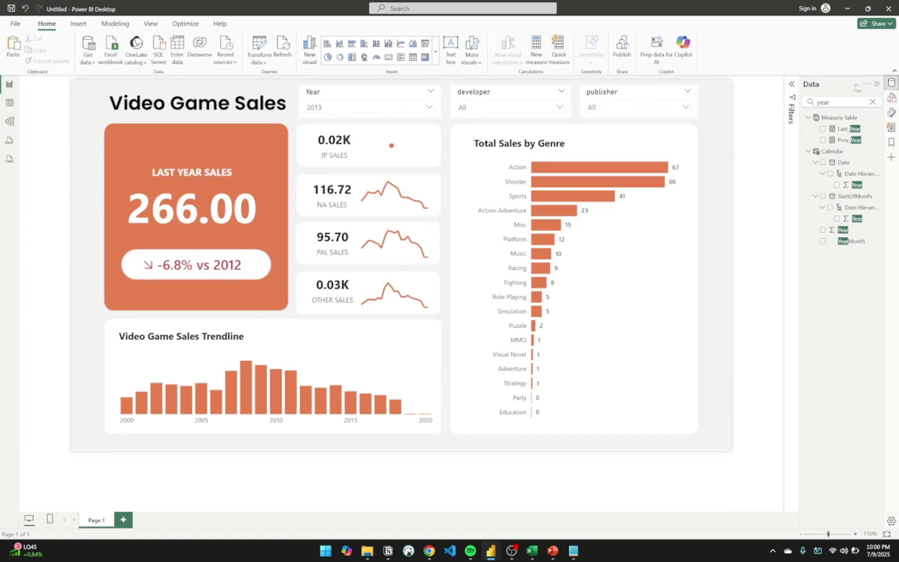
{"action": "left_click", "coordinate": [878, 85]}
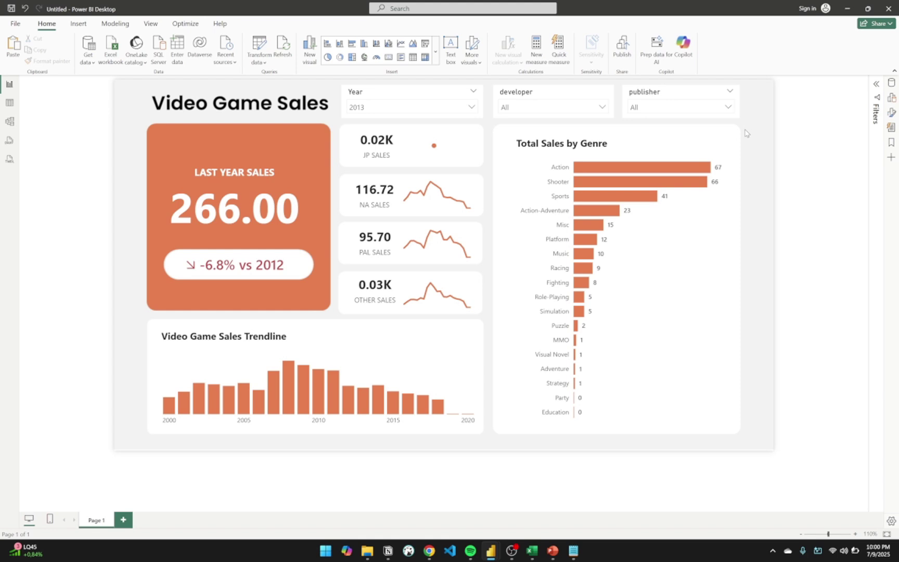
{"action": "scroll", "coordinate": [746, 133], "scroll_direction": "up", "scroll_amount": 1}
{"action": "scroll", "coordinate": [746, 134], "scroll_direction": "down", "scroll_amount": 3}
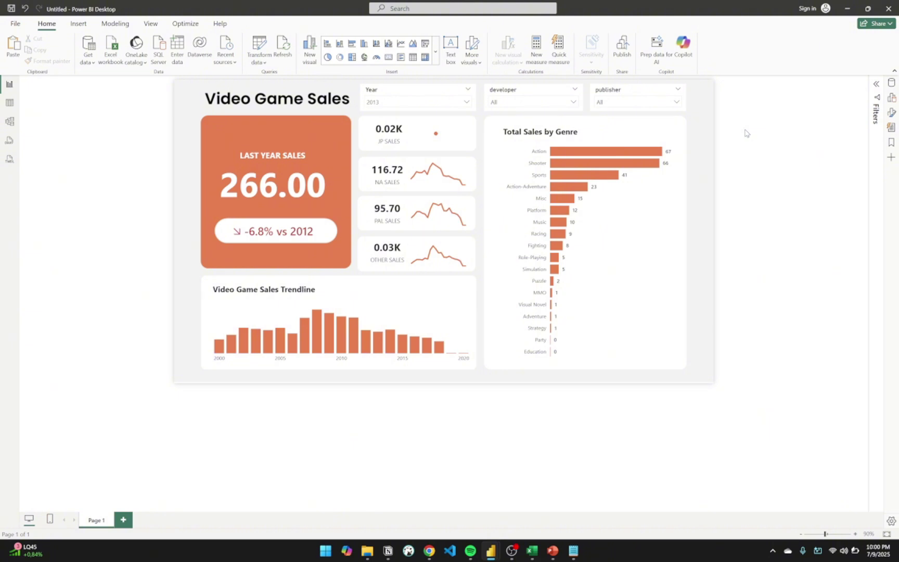
{"action": "mouse_move", "coordinate": [673, 248]}
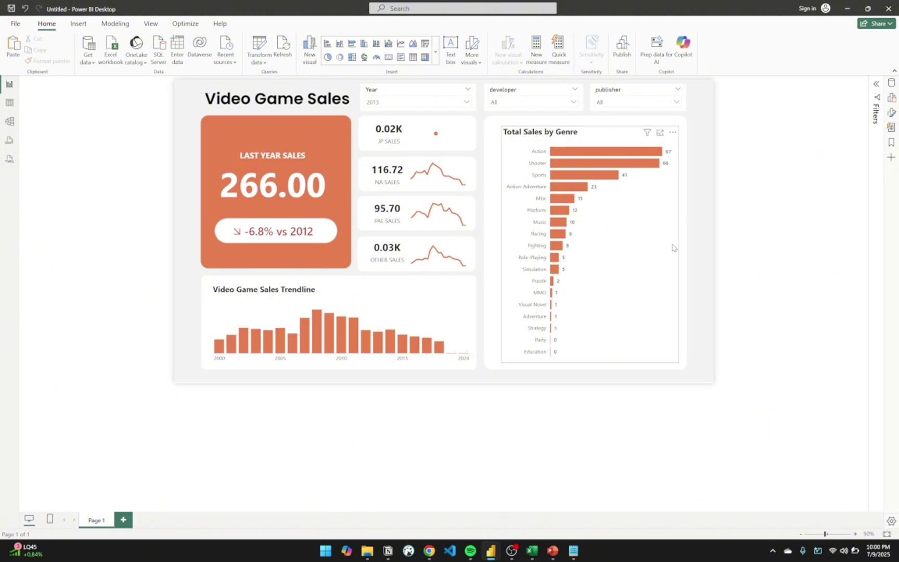